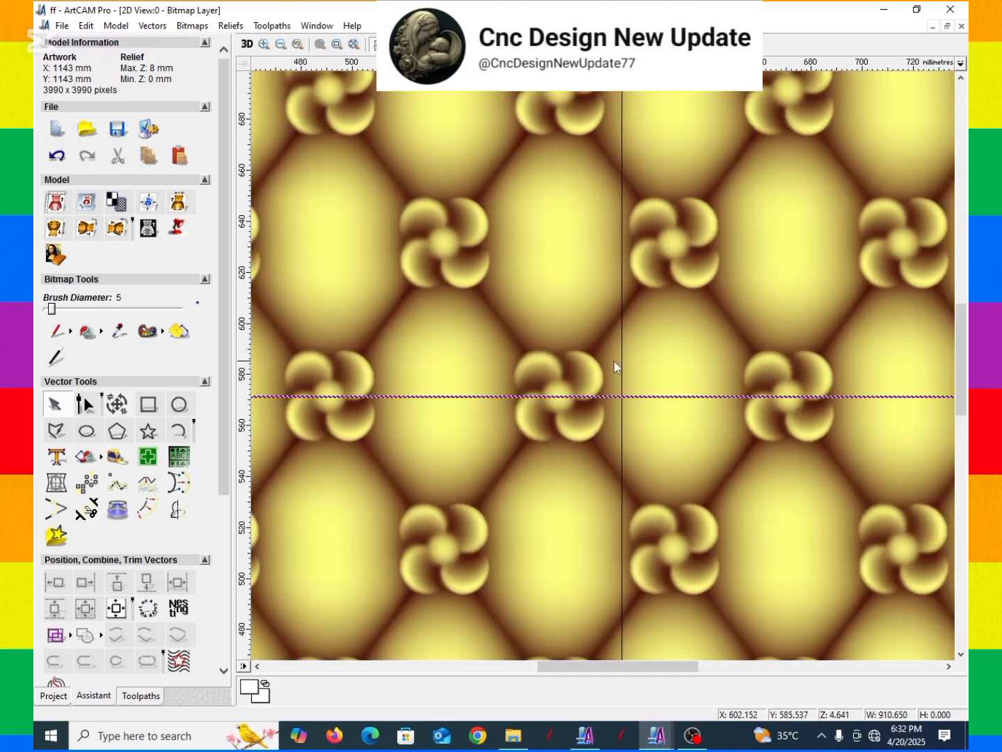
- Move the vertical guide line so it crosses the horizontal one at the centre of the middle flower
{"action": "left_click", "coordinate": [618, 342]}
{"action": "key", "text": "F9"}
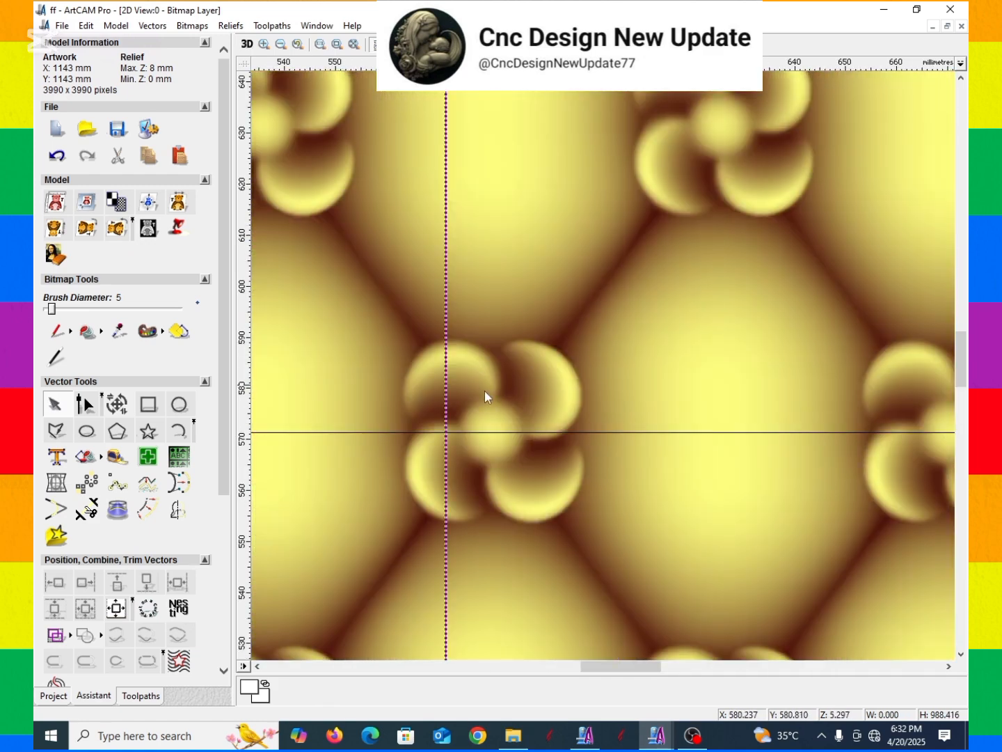
{"action": "scroll", "coordinate": [487, 394], "scroll_direction": "up", "scroll_amount": 2}
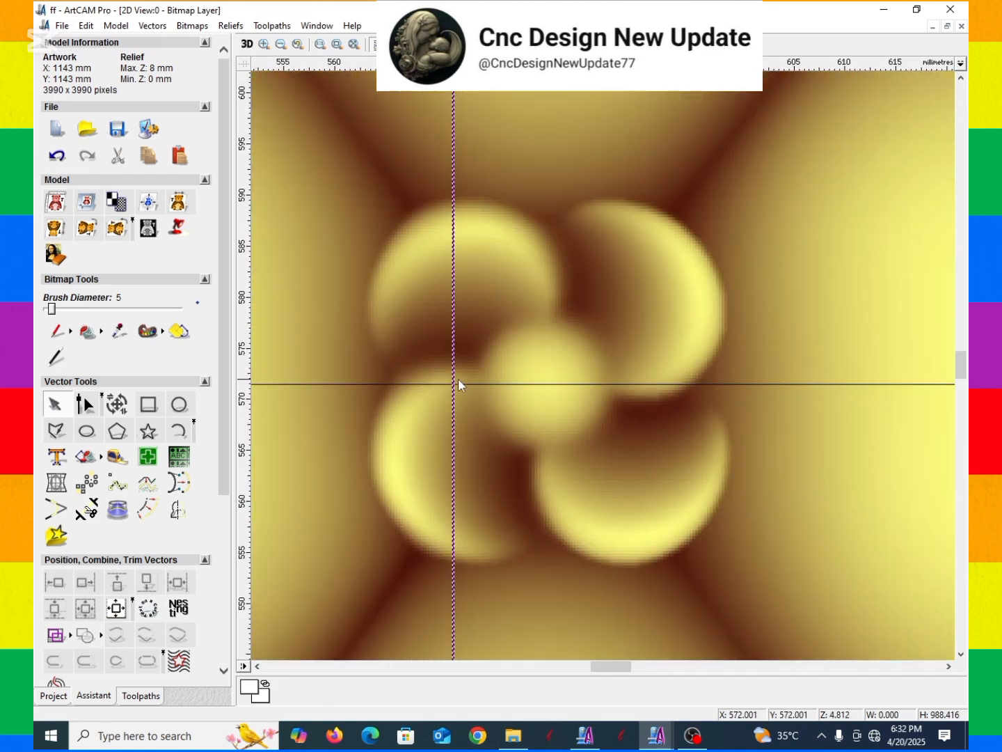
{"action": "mouse_move", "coordinate": [454, 381]}
{"action": "left_mouse_down"}
{"action": "mouse_move", "coordinate": [548, 384]}
{"action": "mouse_move", "coordinate": [592, 439]}
{"action": "left_mouse_up"}
{"action": "left_click", "coordinate": [590, 360]}
- Draw a circle around the flower's central button from the guide crossing and resize it to 14 mm in width and height
{"action": "left_click", "coordinate": [179, 404]}
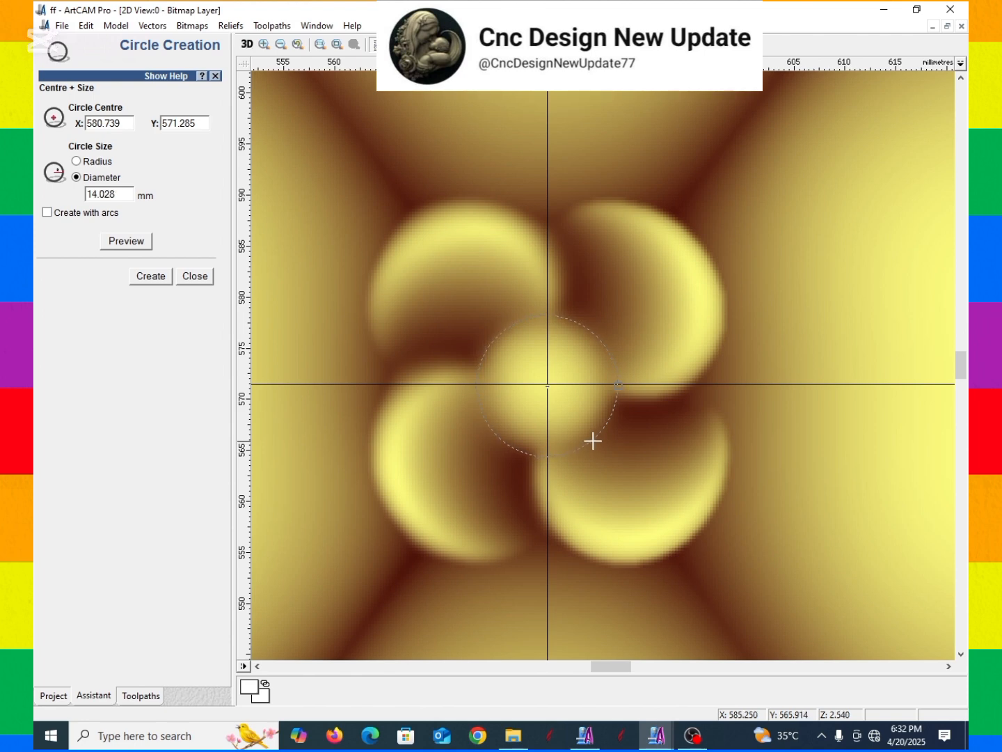
{"action": "key", "text": "Escape"}
{"action": "key", "text": "ctrl+t"}
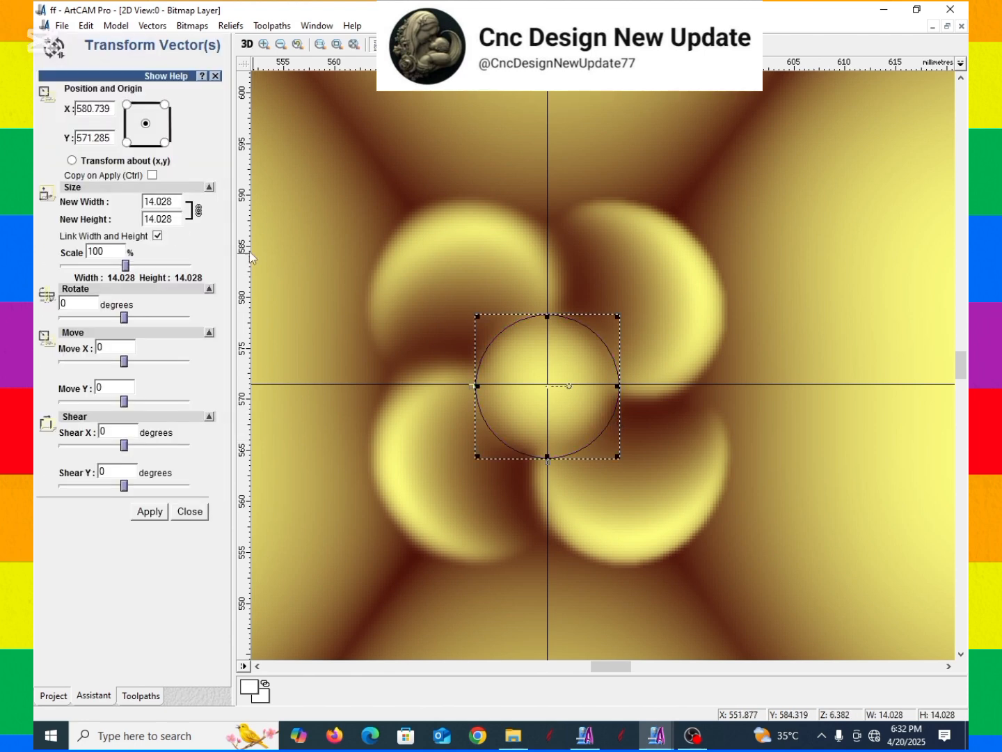
{"action": "left_click", "coordinate": [147, 514]}
{"action": "left_click", "coordinate": [191, 512]}
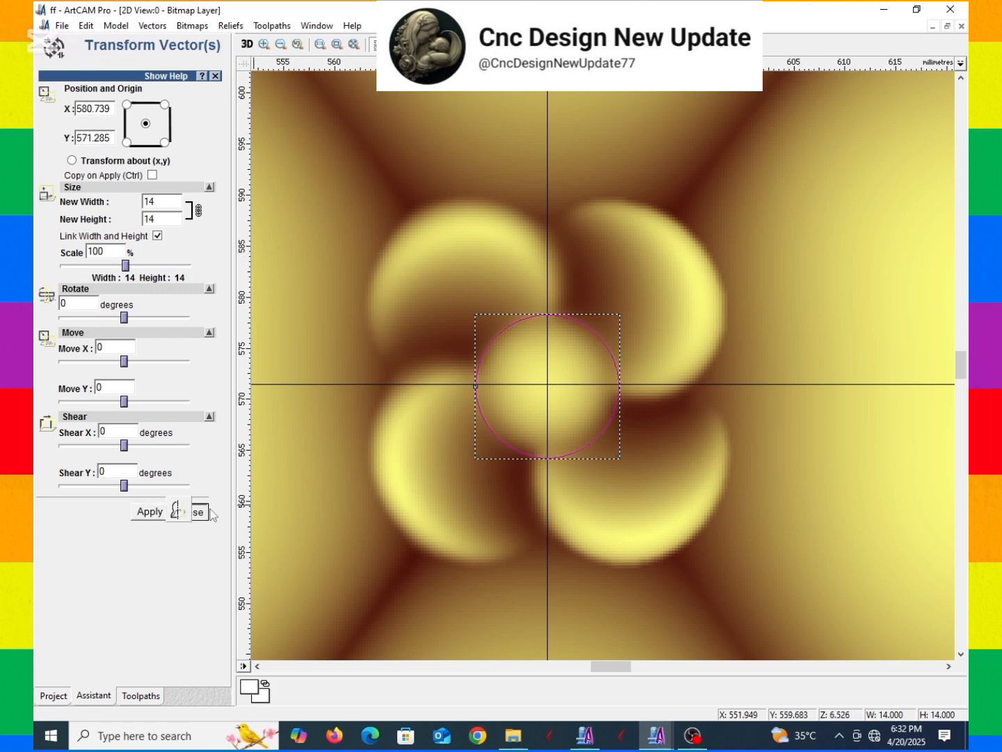
{"action": "left_click", "coordinate": [726, 238]}
- Draw a start-end-point arc of about 9.1 mm radius along the upper-right petal's lower outer edge, starting at the central circle
{"action": "left_click", "coordinate": [179, 435]}
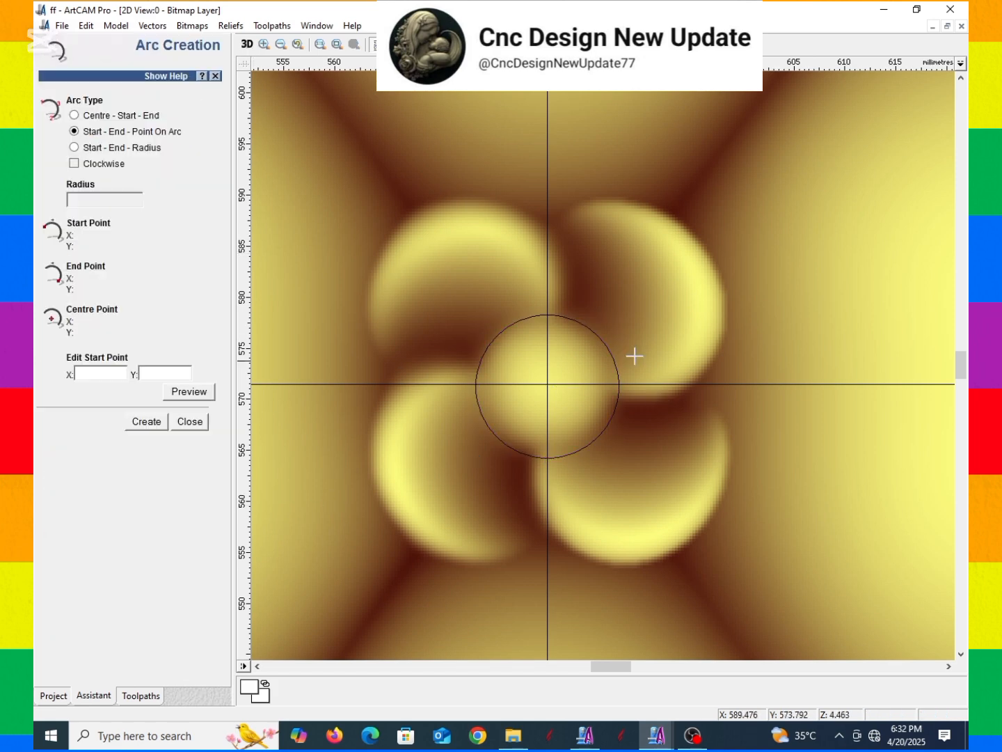
{"action": "scroll", "coordinate": [635, 353], "scroll_direction": "up", "scroll_amount": 2}
{"action": "scroll", "coordinate": [521, 417], "scroll_direction": "down", "scroll_amount": 2}
{"action": "scroll", "coordinate": [648, 369], "scroll_direction": "up", "scroll_amount": 2}
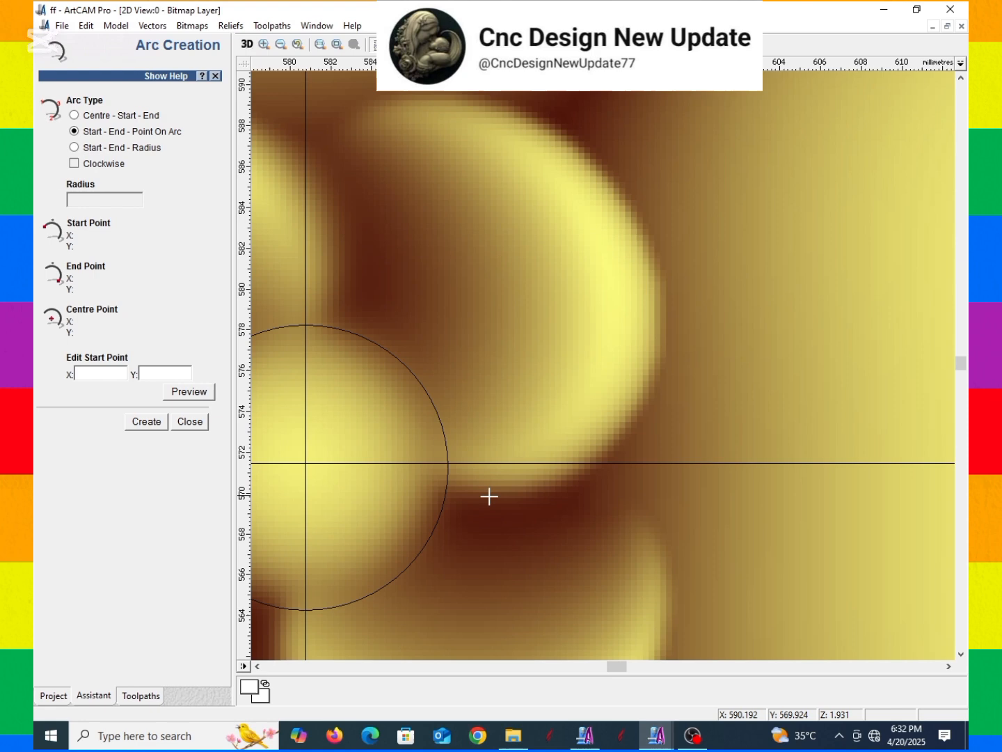
{"action": "left_click", "coordinate": [440, 501]}
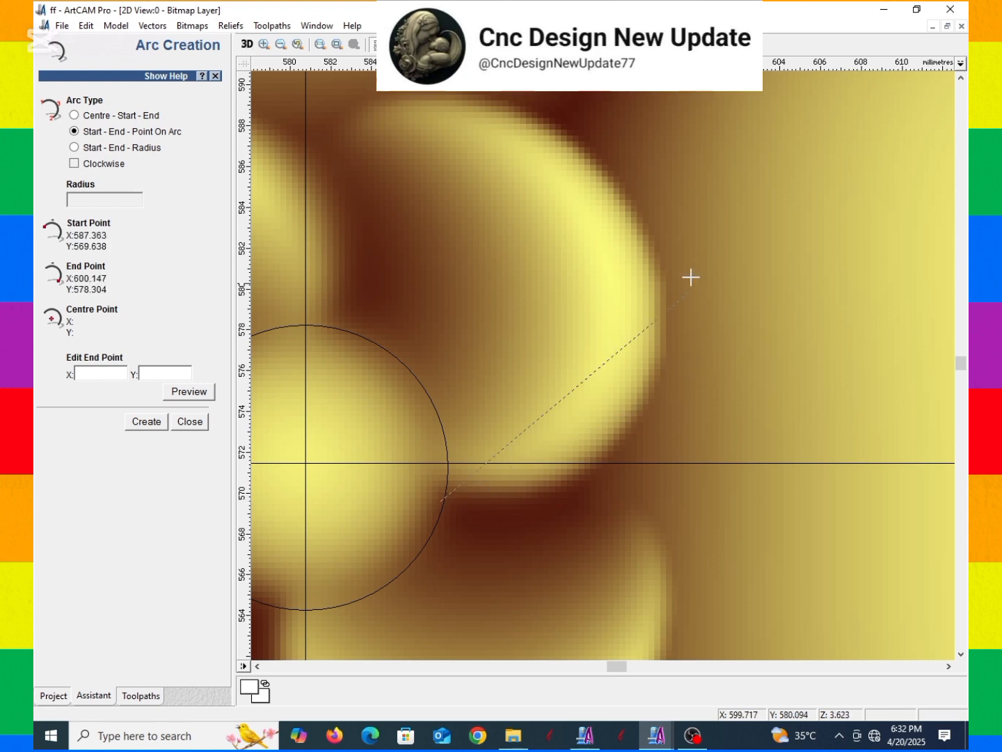
{"action": "left_click", "coordinate": [652, 227]}
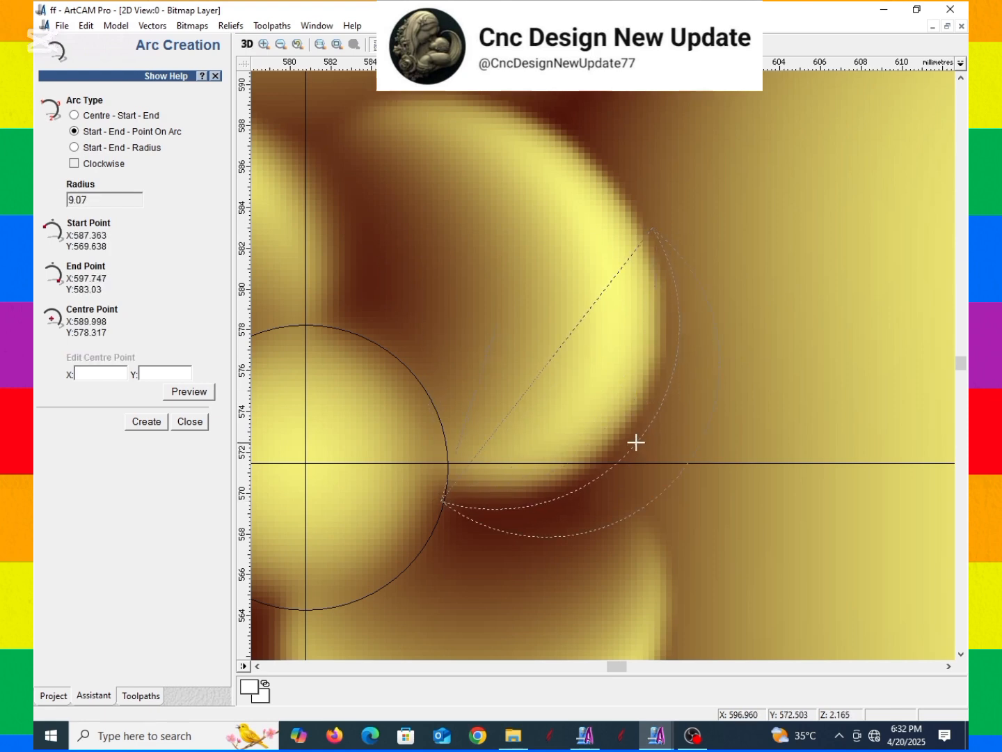
{"action": "left_click", "coordinate": [636, 436]}
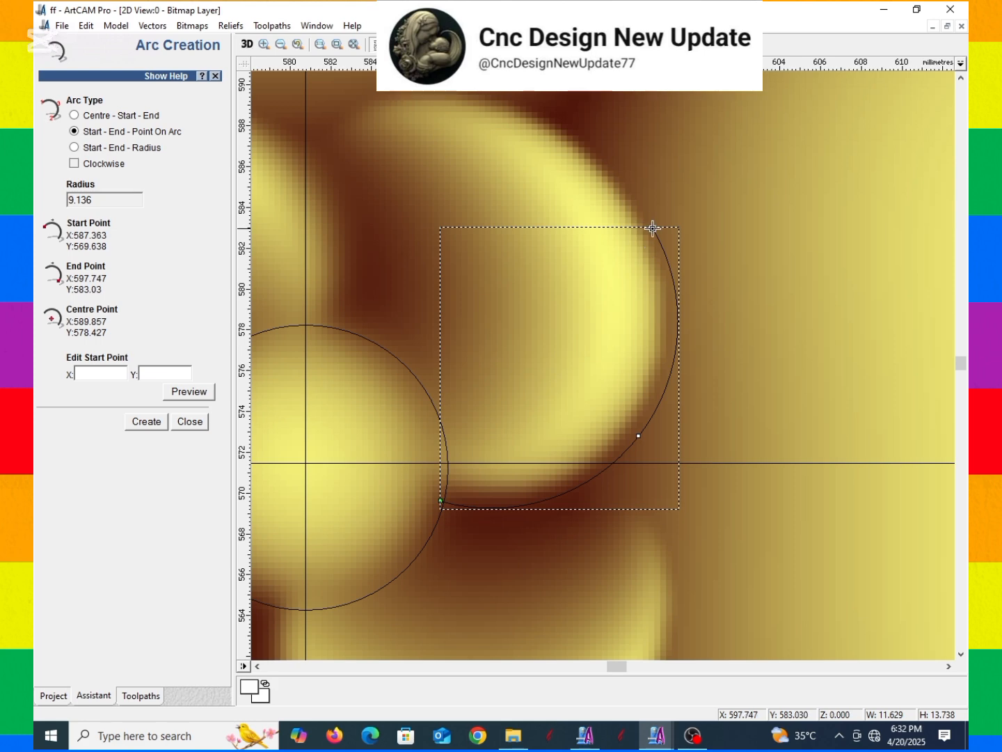
- Draw a second arc from the first arc's outer end over the top of the upper-right petal to the neighbouring petal
{"action": "left_click", "coordinate": [653, 229]}
{"action": "scroll", "coordinate": [652, 228], "scroll_direction": "down", "scroll_amount": 2}
{"action": "left_click", "coordinate": [527, 348]}
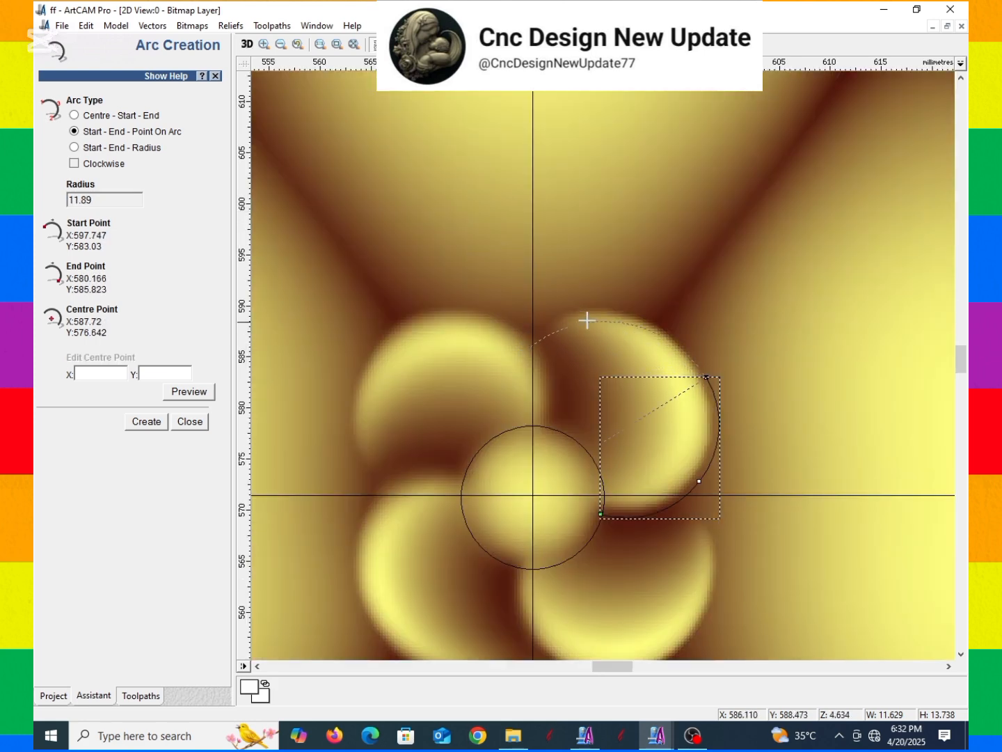
{"action": "left_click", "coordinate": [588, 311]}
{"action": "key", "text": "Escape"}
{"action": "scroll", "coordinate": [579, 349], "scroll_direction": "up", "scroll_amount": 2}
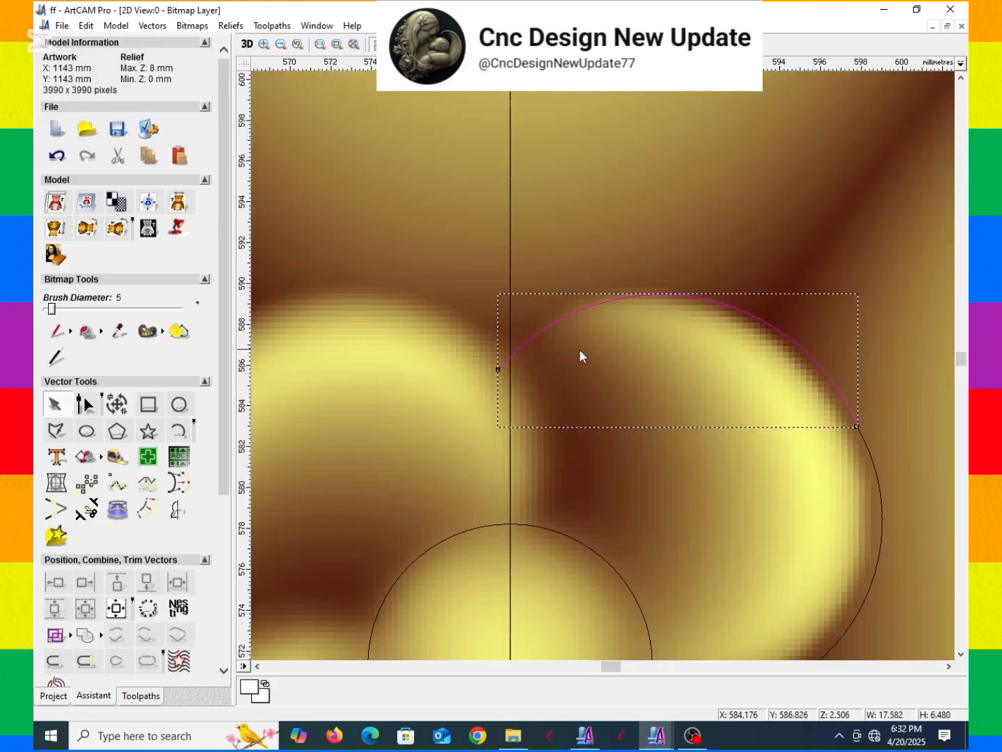
- Move the upper arc's free end slightly further into the neighbouring petal, and join the two arcs into one petal outline
{"action": "key", "text": "n"}
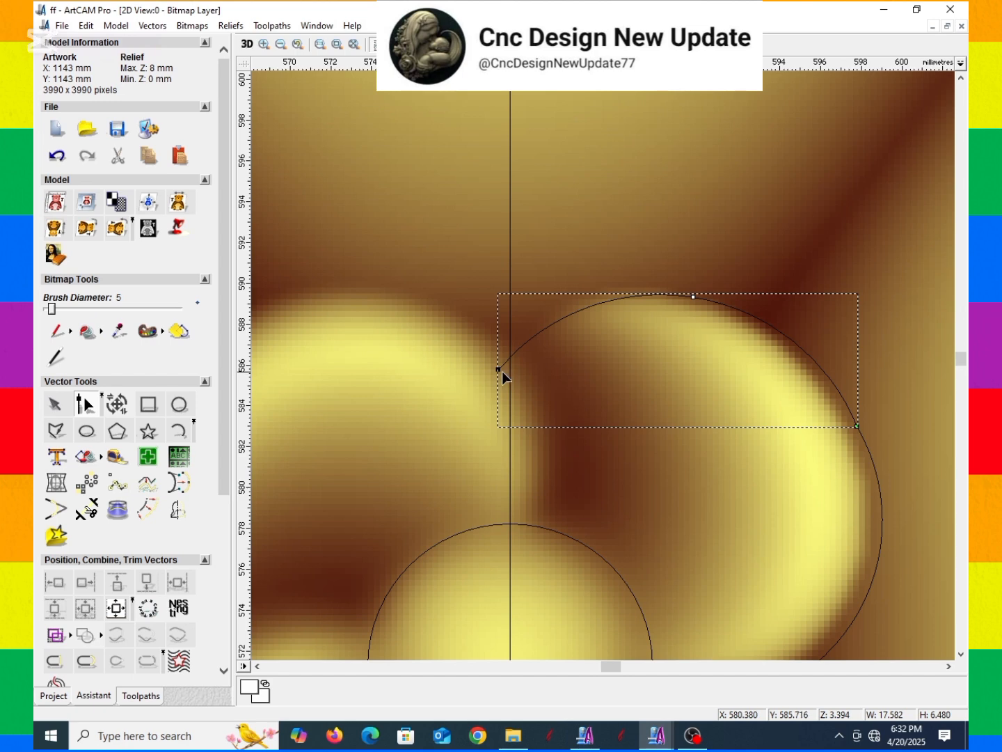
{"action": "left_click_drag", "start_coordinate": [497, 370], "coordinate": [491, 362]}
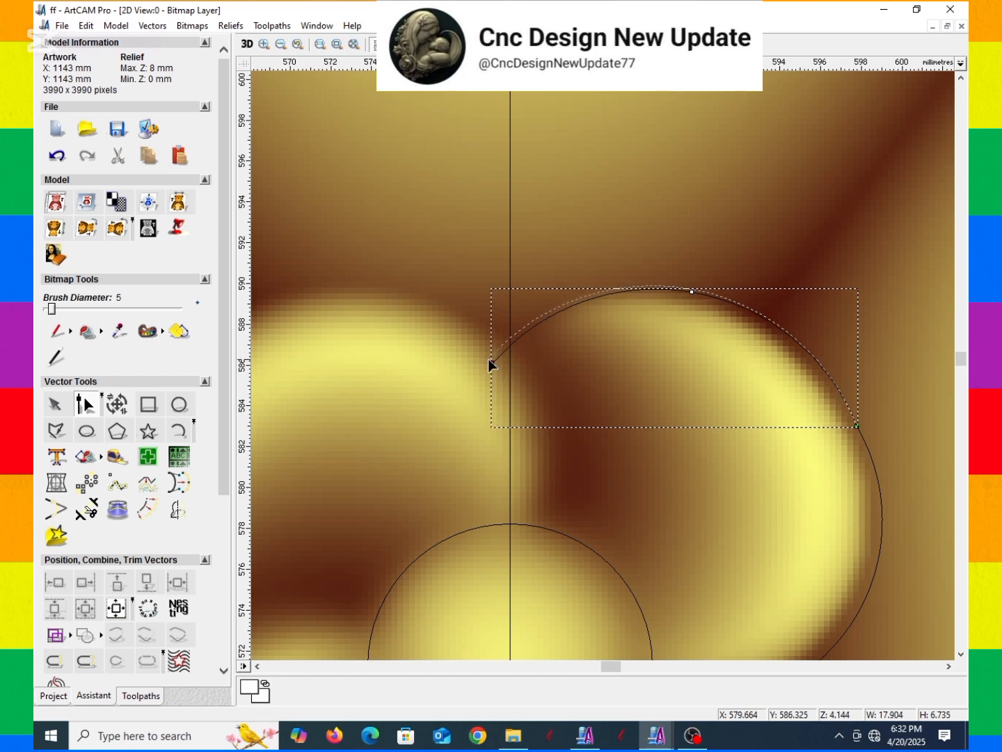
{"action": "key", "text": "n"}
{"action": "scroll", "coordinate": [667, 354], "scroll_direction": "down", "scroll_amount": 2}
{"action": "right_click", "coordinate": [711, 430]}
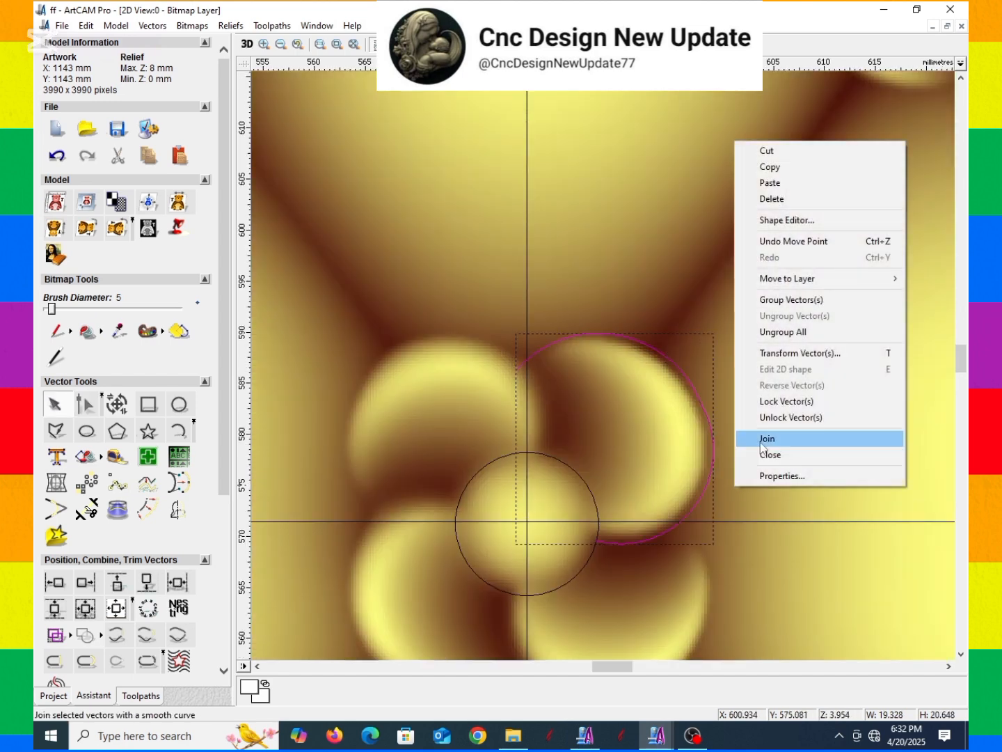
{"action": "left_click", "coordinate": [773, 439]}
- Move the point where the arcs meet slightly inward to fit the petal's edge, and convert it to a smooth point
{"action": "scroll", "coordinate": [689, 385], "scroll_direction": "up", "scroll_amount": 2}
{"action": "key", "text": "n"}
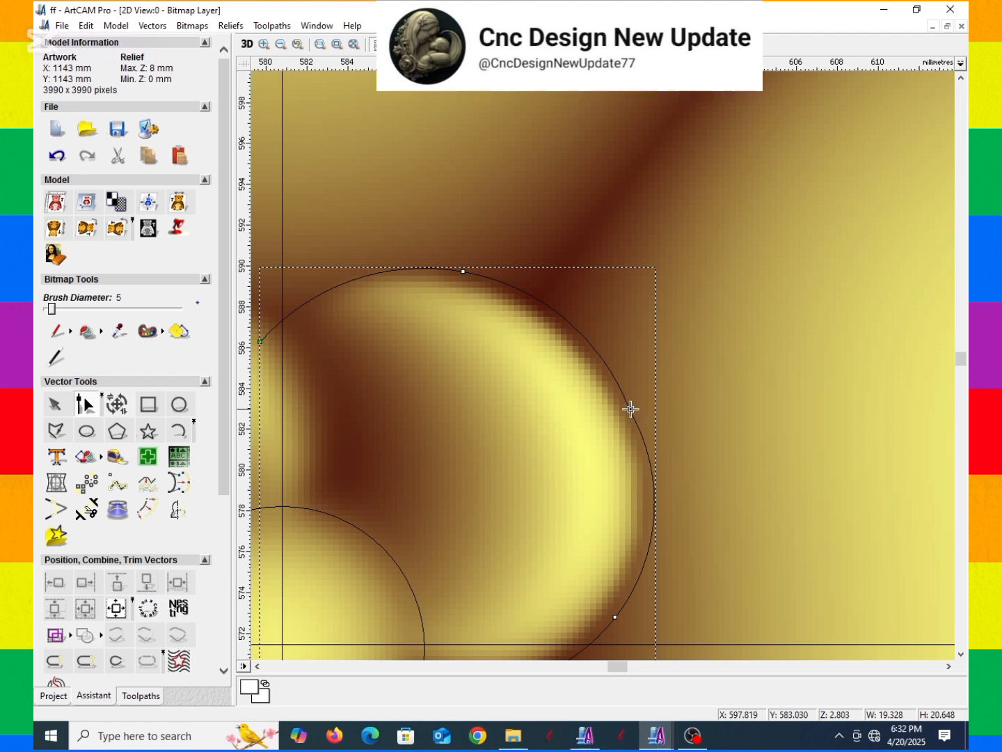
{"action": "left_click_drag", "start_coordinate": [623, 410], "coordinate": [622, 410]}
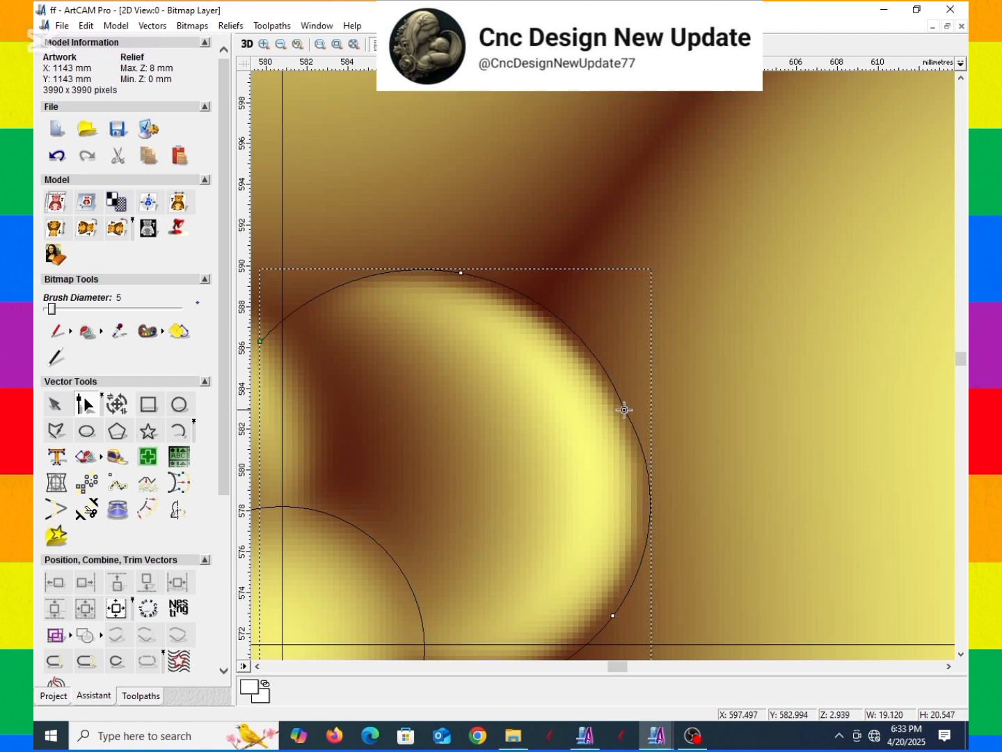
{"action": "right_click", "coordinate": [624, 410]}
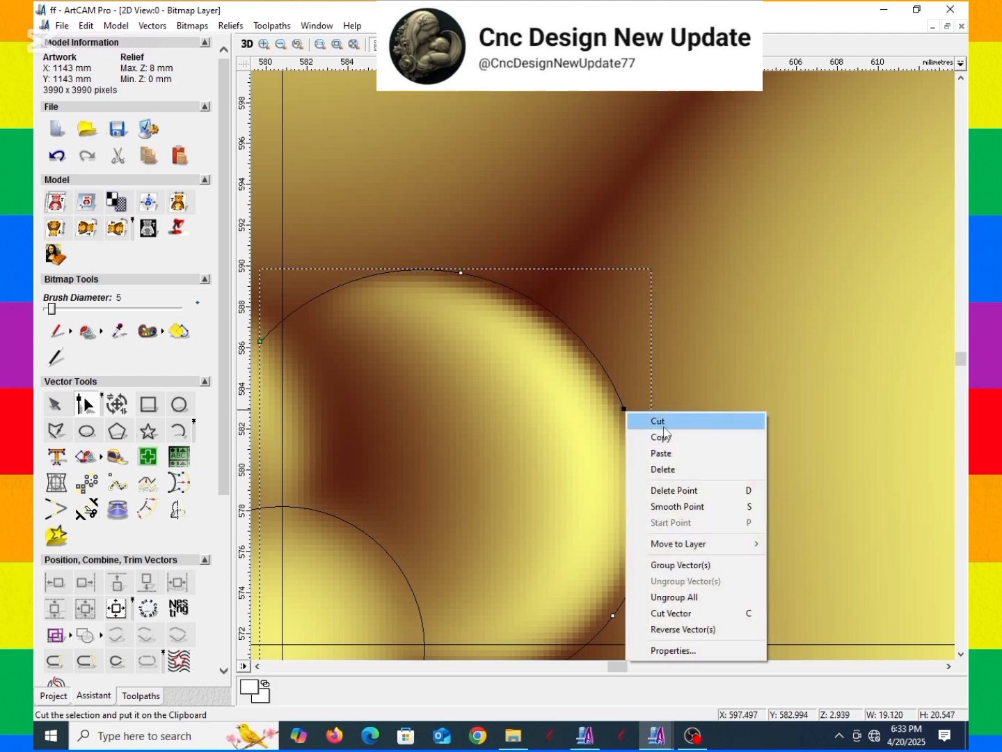
{"action": "left_click", "coordinate": [692, 507]}
{"action": "scroll", "coordinate": [678, 415], "scroll_direction": "down", "scroll_amount": 1}
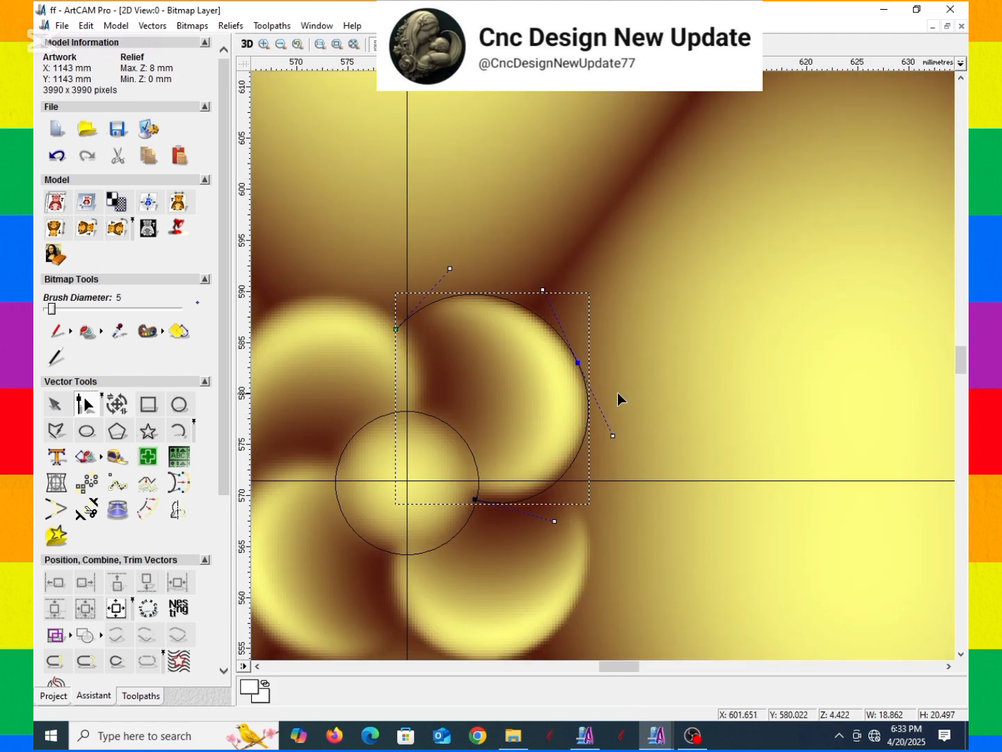
{"action": "scroll", "coordinate": [618, 393], "scroll_direction": "up", "scroll_amount": 2}
{"action": "key", "text": "n"}
{"action": "scroll", "coordinate": [705, 347], "scroll_direction": "down", "scroll_amount": 2}
{"action": "scroll", "coordinate": [658, 359], "scroll_direction": "down", "scroll_amount": 2}
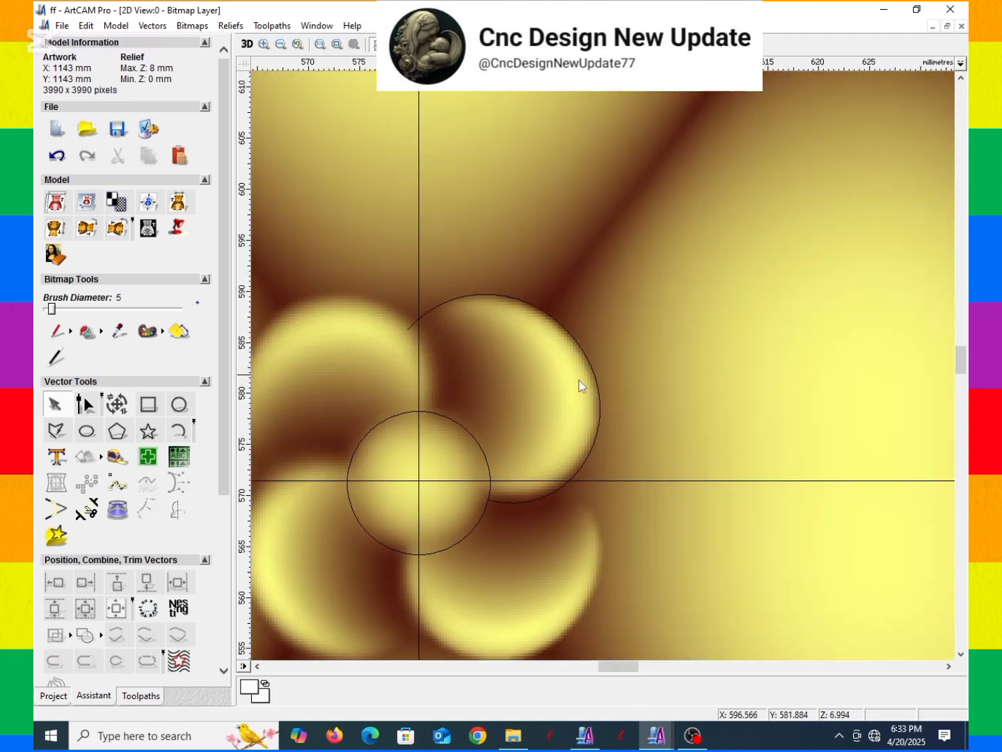
- Rotate-copy the petal outline about the guide crossing at the flower's centre, with 4 objects over a total of 360 degrees
{"action": "left_click", "coordinate": [581, 348]}
{"action": "scroll", "coordinate": [554, 388], "scroll_direction": "down", "scroll_amount": 2}
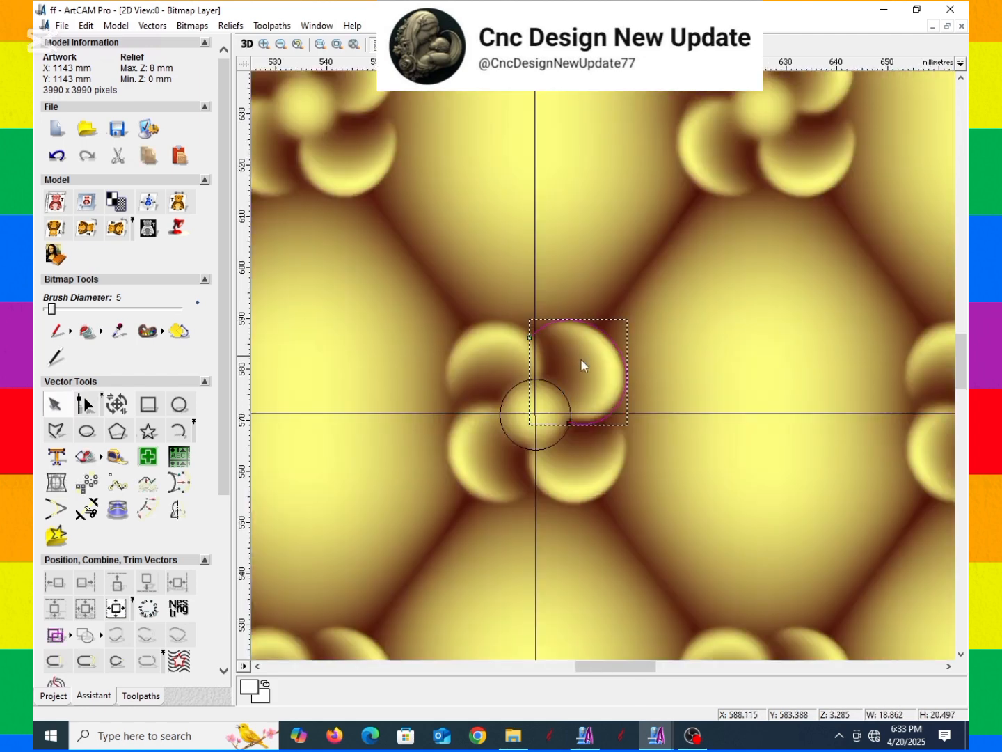
{"action": "left_click", "coordinate": [87, 483]}
{"action": "left_click", "coordinate": [81, 107]}
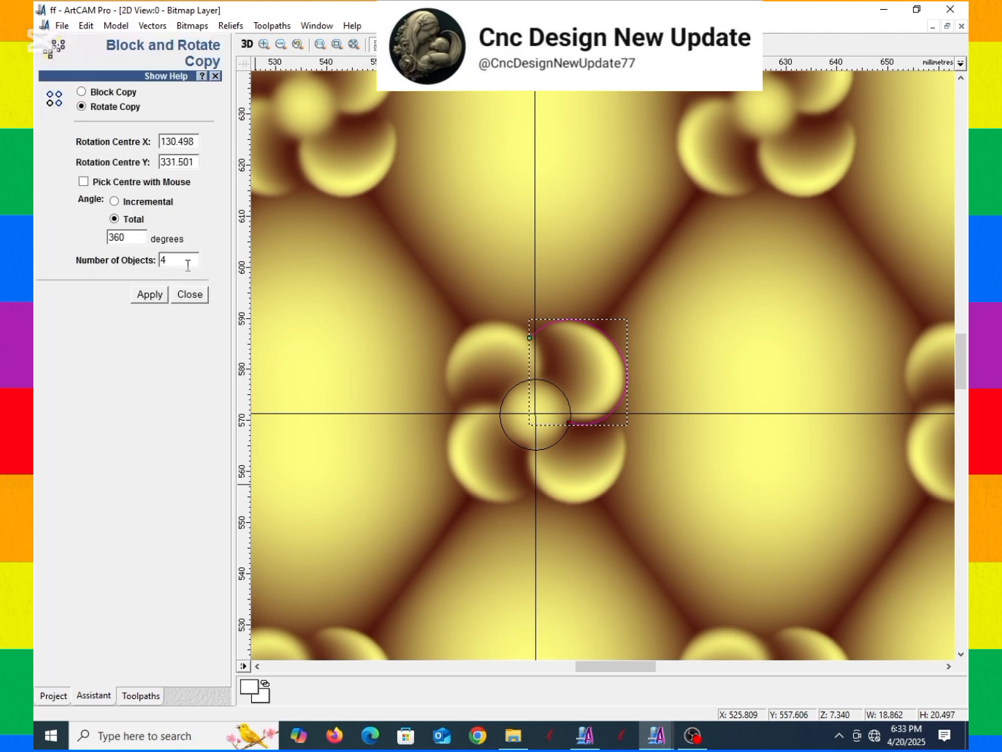
{"action": "left_click", "coordinate": [94, 183]}
{"action": "scroll", "coordinate": [435, 354], "scroll_direction": "up", "scroll_amount": 5}
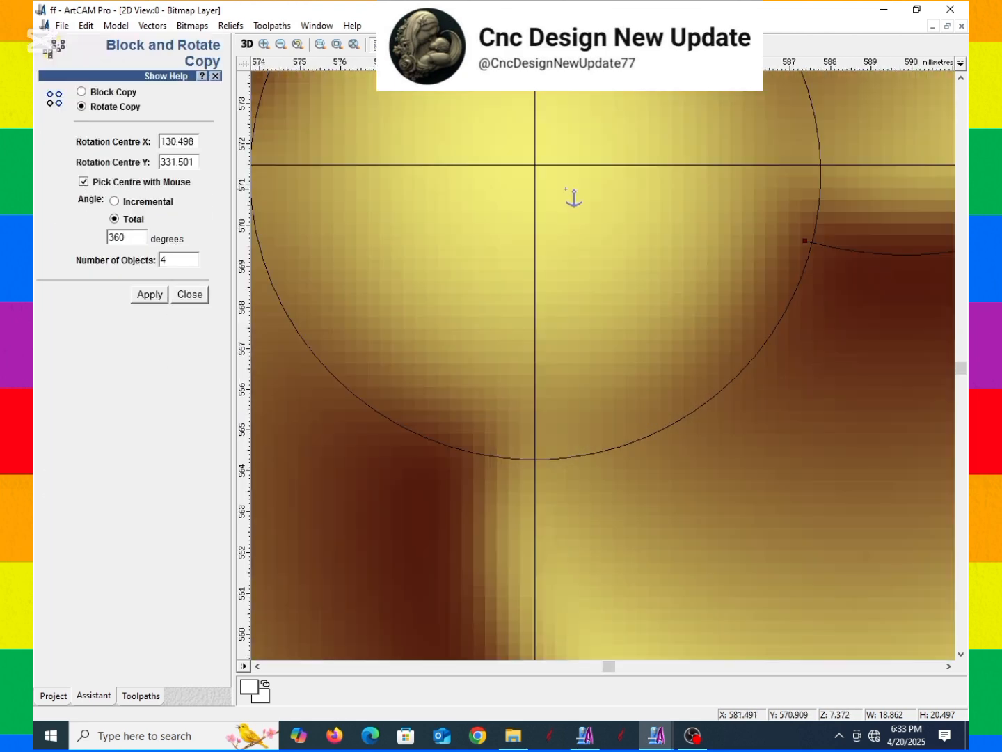
{"action": "left_click", "coordinate": [535, 165]}
{"action": "left_click", "coordinate": [152, 298]}
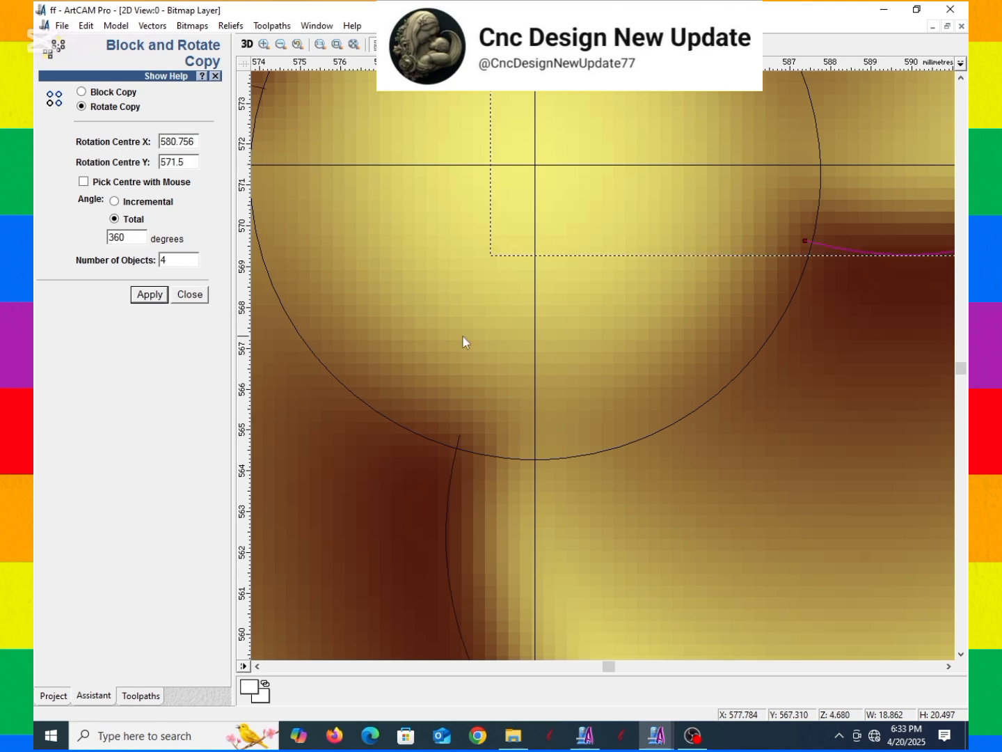
{"action": "scroll", "coordinate": [462, 336], "scroll_direction": "down", "scroll_amount": 3}
{"action": "scroll", "coordinate": [647, 364], "scroll_direction": "up", "scroll_amount": 2}
{"action": "scroll", "coordinate": [490, 302], "scroll_direction": "down", "scroll_amount": 2}
{"action": "scroll", "coordinate": [686, 330], "scroll_direction": "up", "scroll_amount": 1}
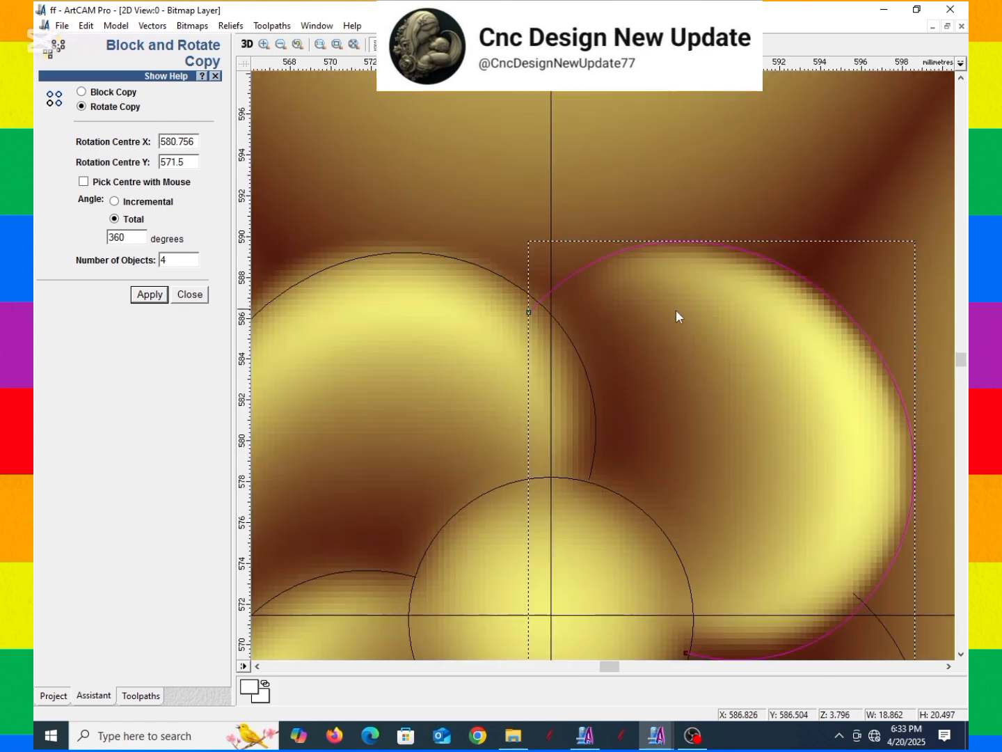
{"action": "left_click", "coordinate": [677, 313]}
- Cut the upper-right petal outline where it crosses the upper-left one, and delete the short stub beyond the crossing
{"action": "scroll", "coordinate": [605, 357], "scroll_direction": "down", "scroll_amount": 1}
{"action": "scroll", "coordinate": [608, 402], "scroll_direction": "down", "scroll_amount": 1}
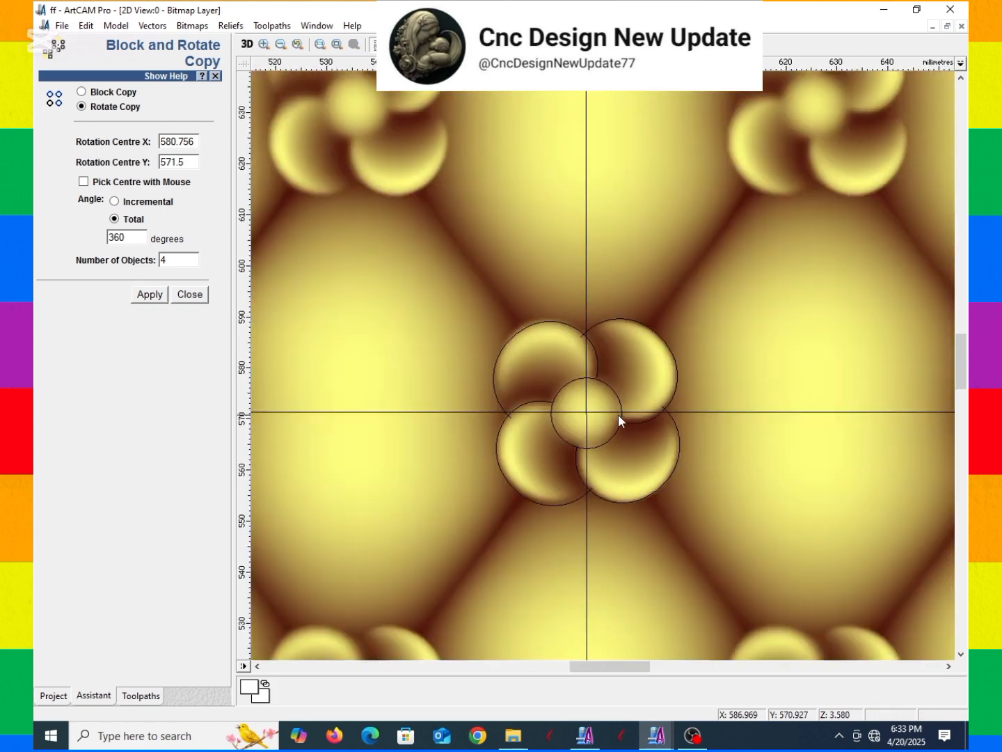
{"action": "scroll", "coordinate": [592, 357], "scroll_direction": "up", "scroll_amount": 3}
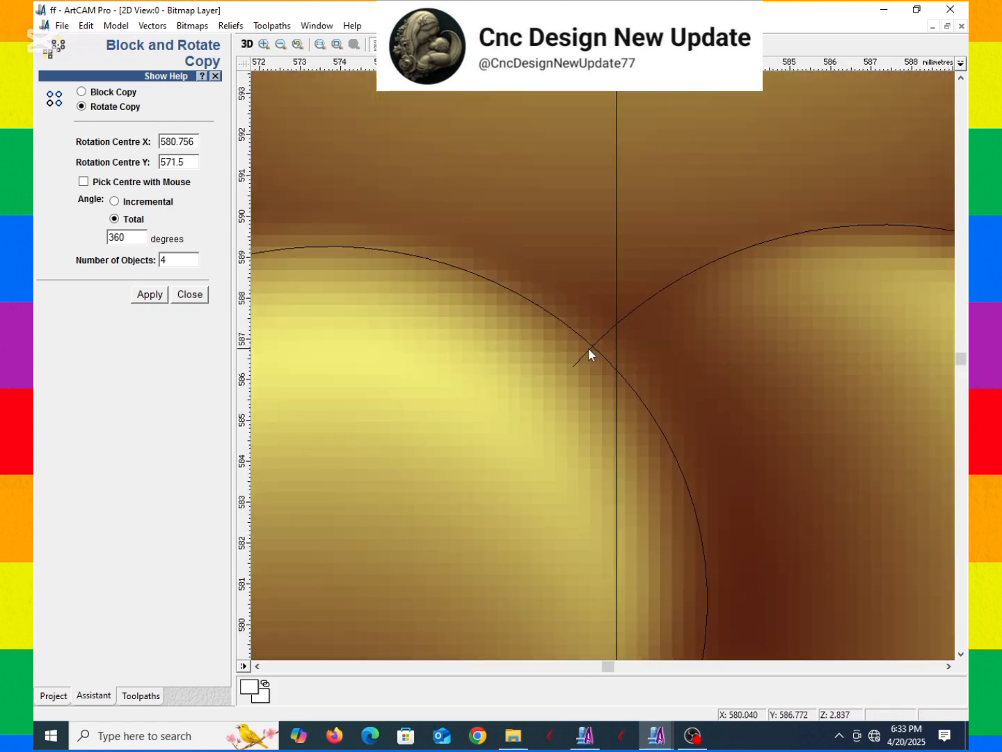
{"action": "left_click", "coordinate": [588, 347]}
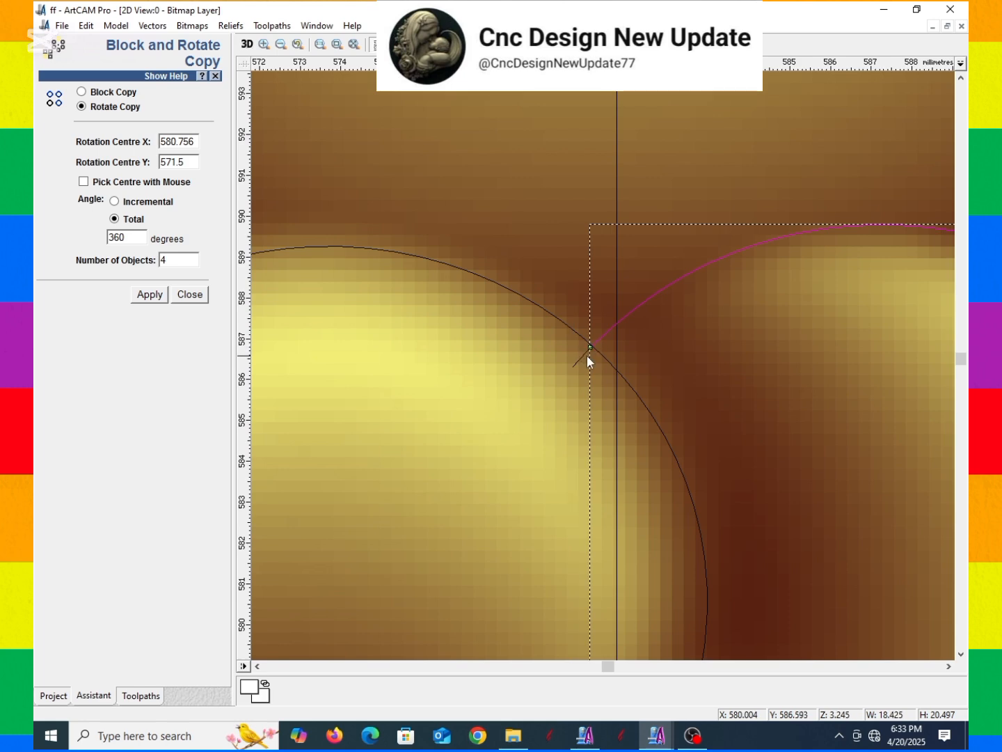
{"action": "left_click", "coordinate": [585, 355]}
{"action": "scroll", "coordinate": [588, 356], "scroll_direction": "up", "scroll_amount": 1}
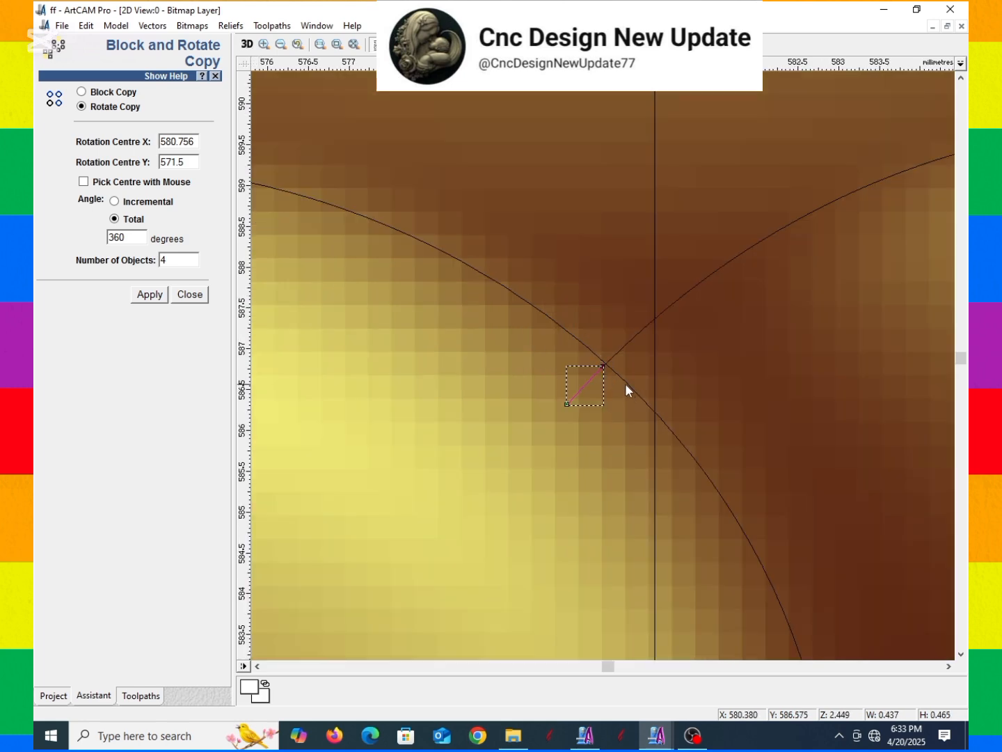
{"action": "scroll", "coordinate": [625, 384], "scroll_direction": "down", "scroll_amount": 4}
{"action": "key", "text": "Delete"}
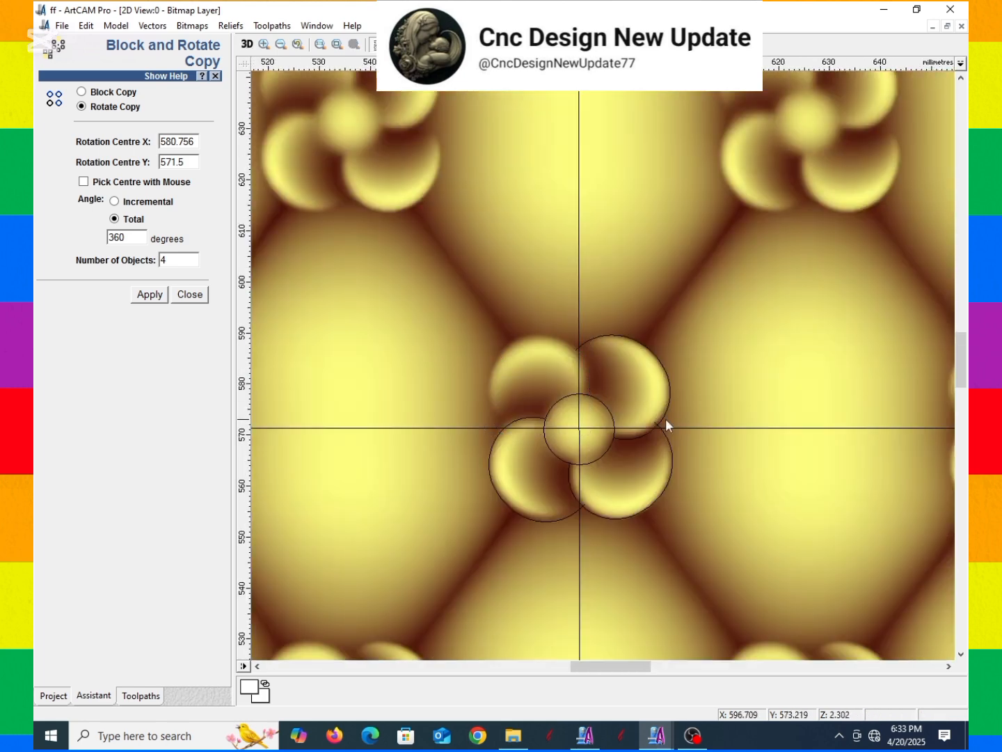
- Delete the two lower petal outlines, keeping the two upper petal outlines and the central circle
{"action": "left_click_drag", "start_coordinate": [542, 556], "coordinate": [510, 550]}
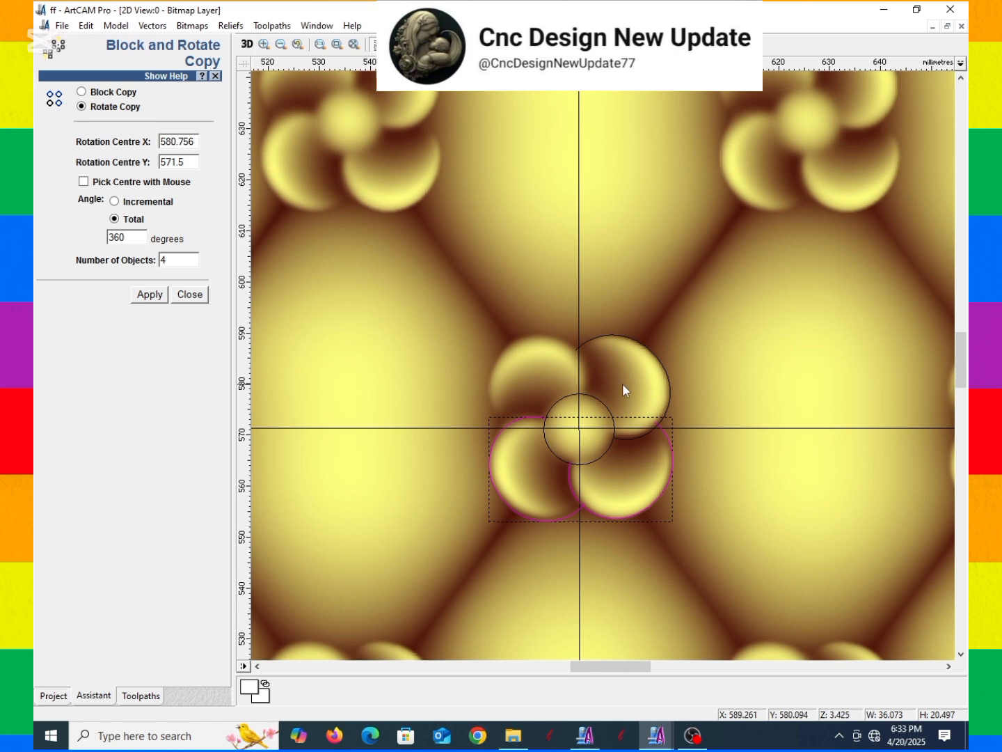
{"action": "scroll", "coordinate": [612, 379], "scroll_direction": "up", "scroll_amount": 2}
{"action": "scroll", "coordinate": [576, 359], "scroll_direction": "up", "scroll_amount": 2}
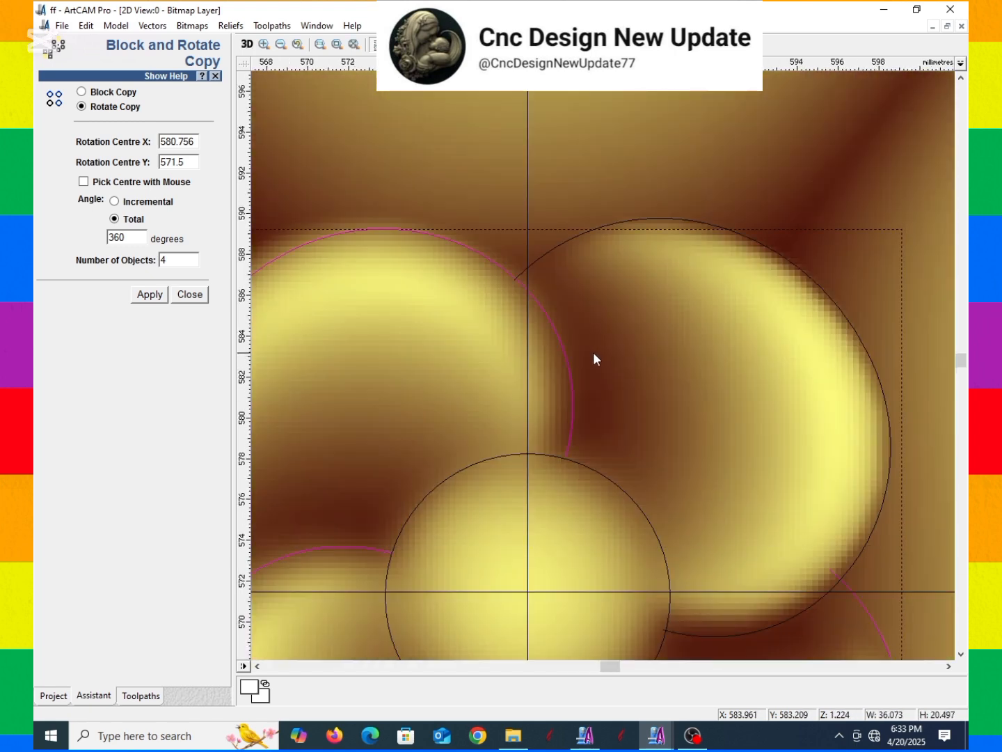
{"action": "scroll", "coordinate": [627, 384], "scroll_direction": "down", "scroll_amount": 4}
{"action": "left_click", "coordinate": [605, 394]}
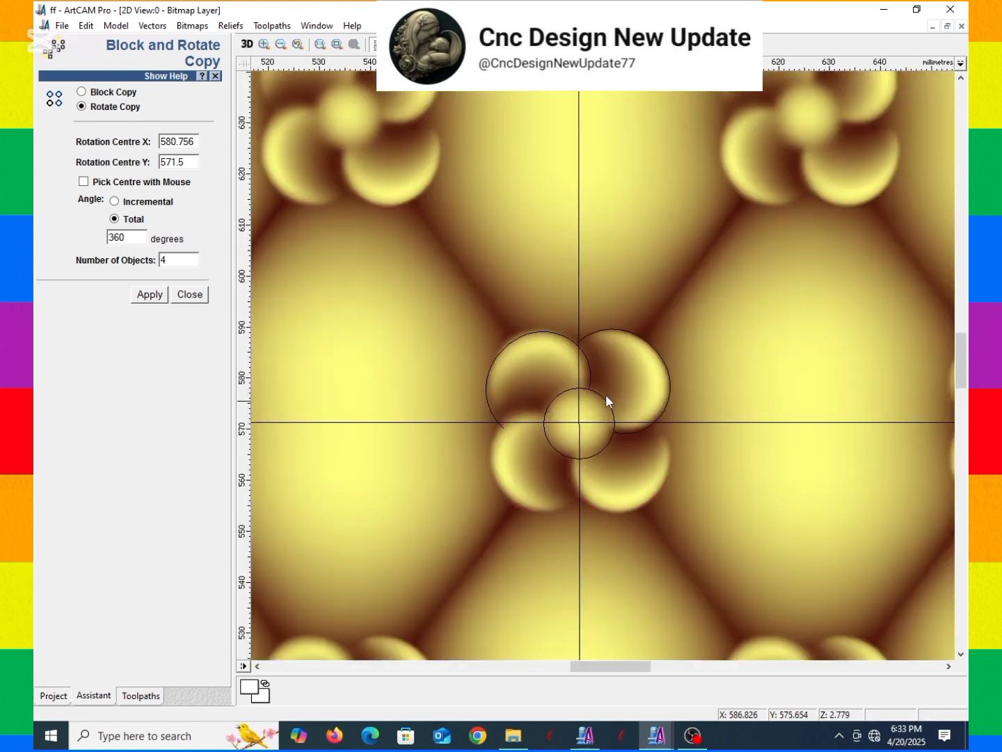
- Draw a start-end-point arc of about 9.17 mm radius from the upper petals' crossing to the central circle, just inside the upper-left petal's edge
{"action": "scroll", "coordinate": [595, 327], "scroll_direction": "up", "scroll_amount": 4}
{"action": "left_click", "coordinate": [201, 295]}
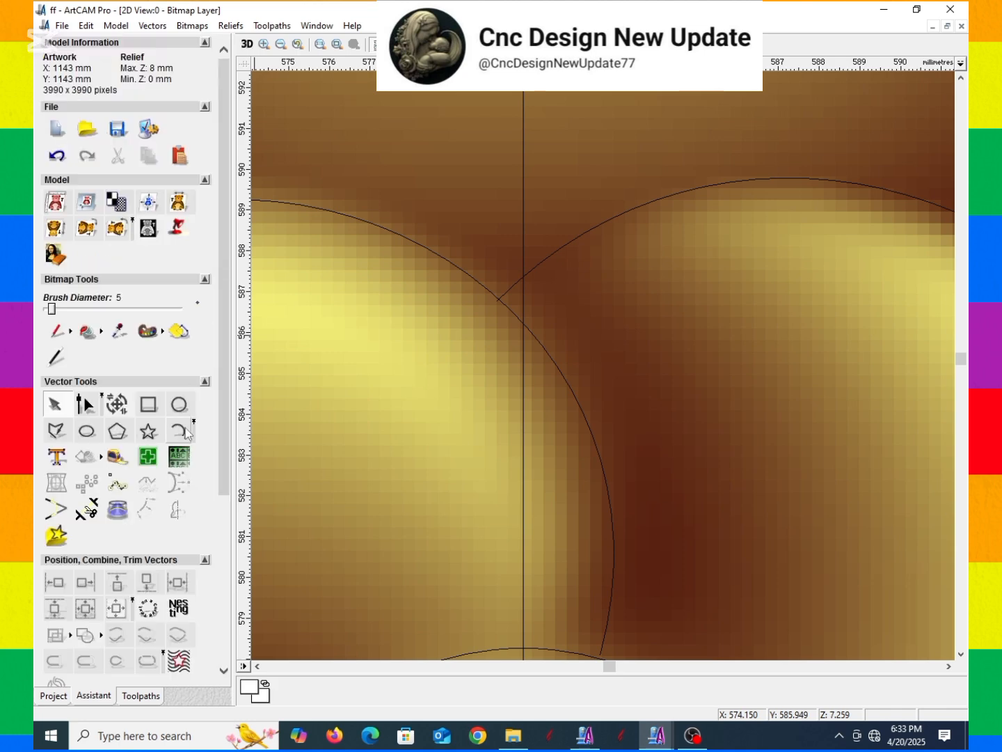
{"action": "left_click", "coordinate": [178, 430]}
{"action": "scroll", "coordinate": [536, 358], "scroll_direction": "up", "scroll_amount": 2}
{"action": "left_click", "coordinate": [531, 258]}
{"action": "scroll", "coordinate": [532, 252], "scroll_direction": "down", "scroll_amount": 4}
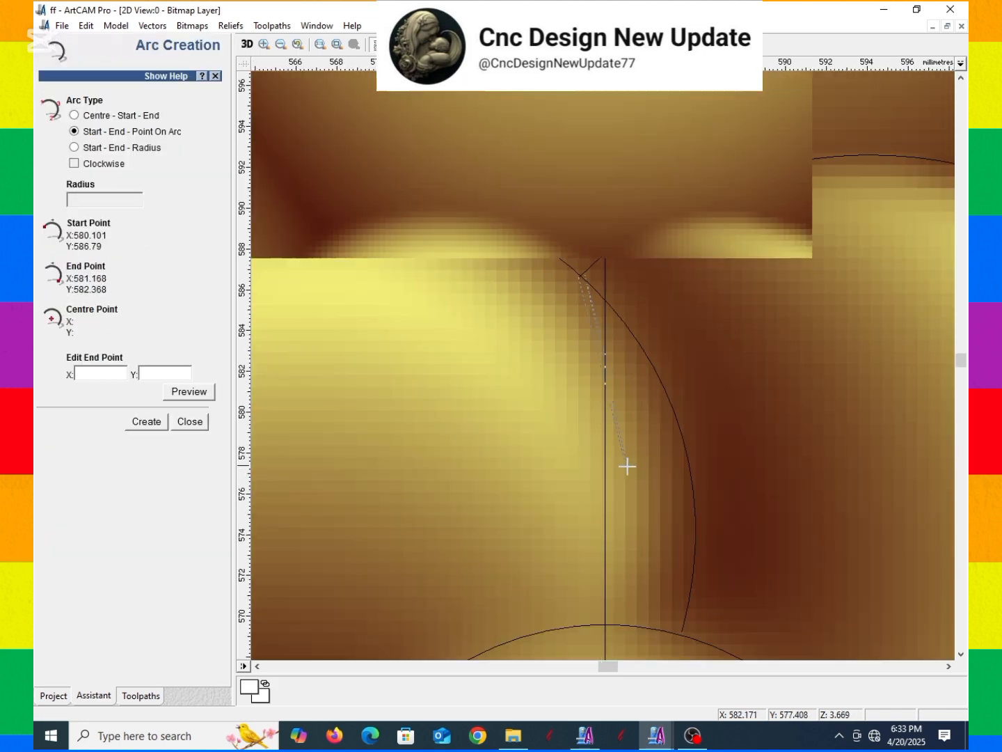
{"action": "left_click", "coordinate": [629, 458]}
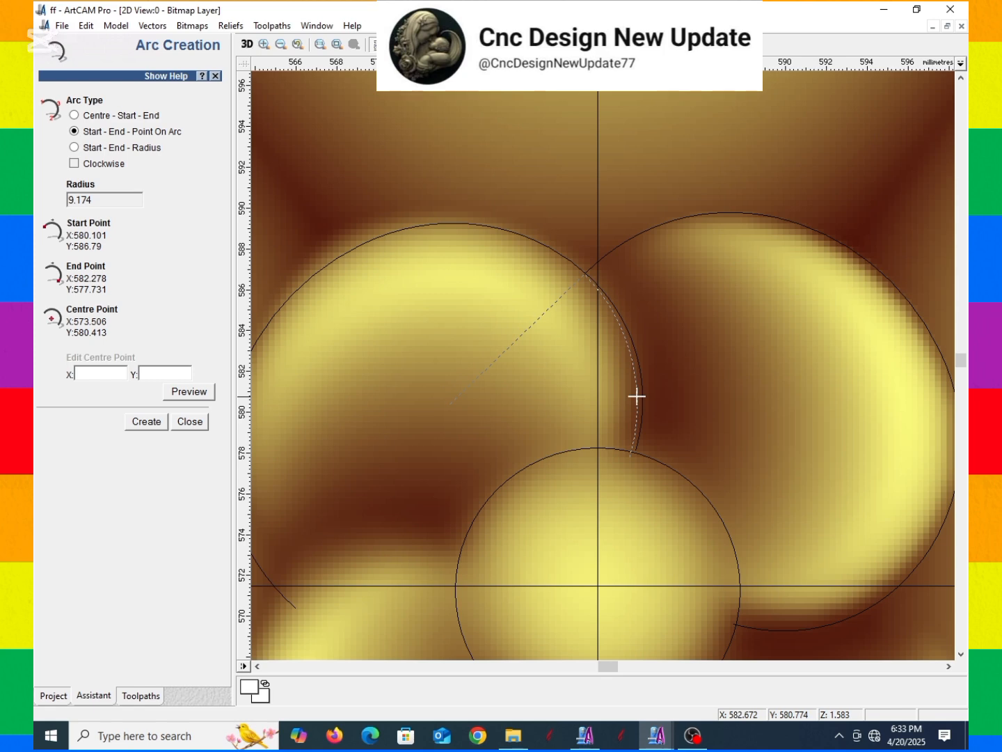
{"action": "left_click", "coordinate": [637, 396]}
{"action": "key", "text": "Escape"}
- Delete the upper-left petal outline, keeping the upper-right petal outline, the new inner arc and the central circle
{"action": "scroll", "coordinate": [693, 549], "scroll_direction": "up", "scroll_amount": 2}
{"action": "scroll", "coordinate": [626, 301], "scroll_direction": "down", "scroll_amount": 2}
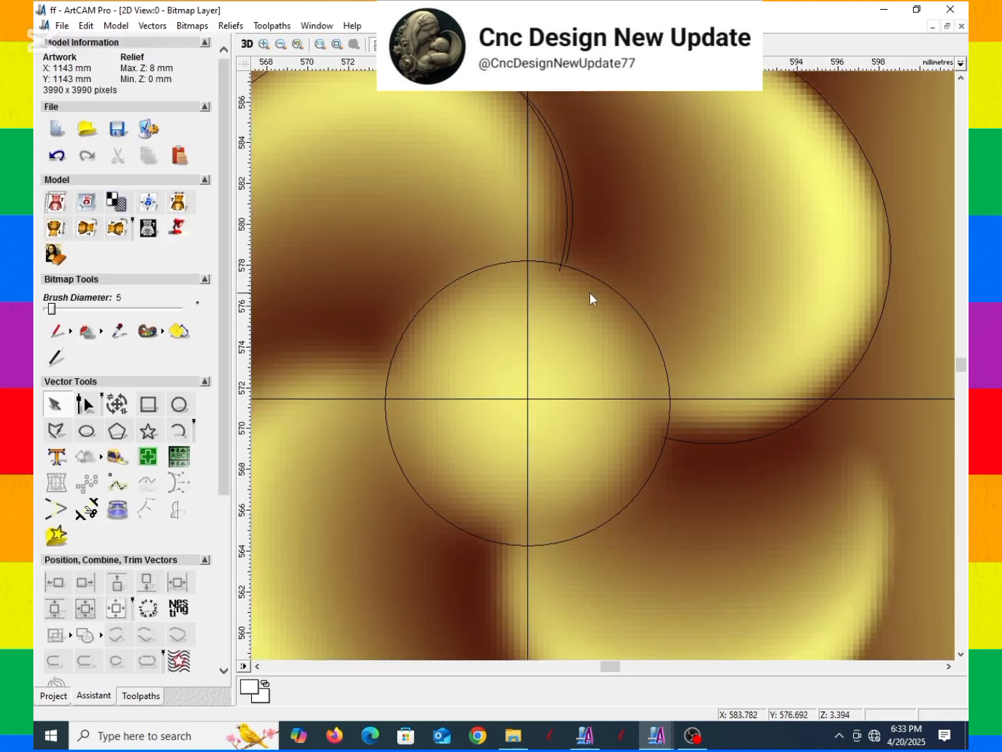
{"action": "scroll", "coordinate": [585, 272], "scroll_direction": "up", "scroll_amount": 2}
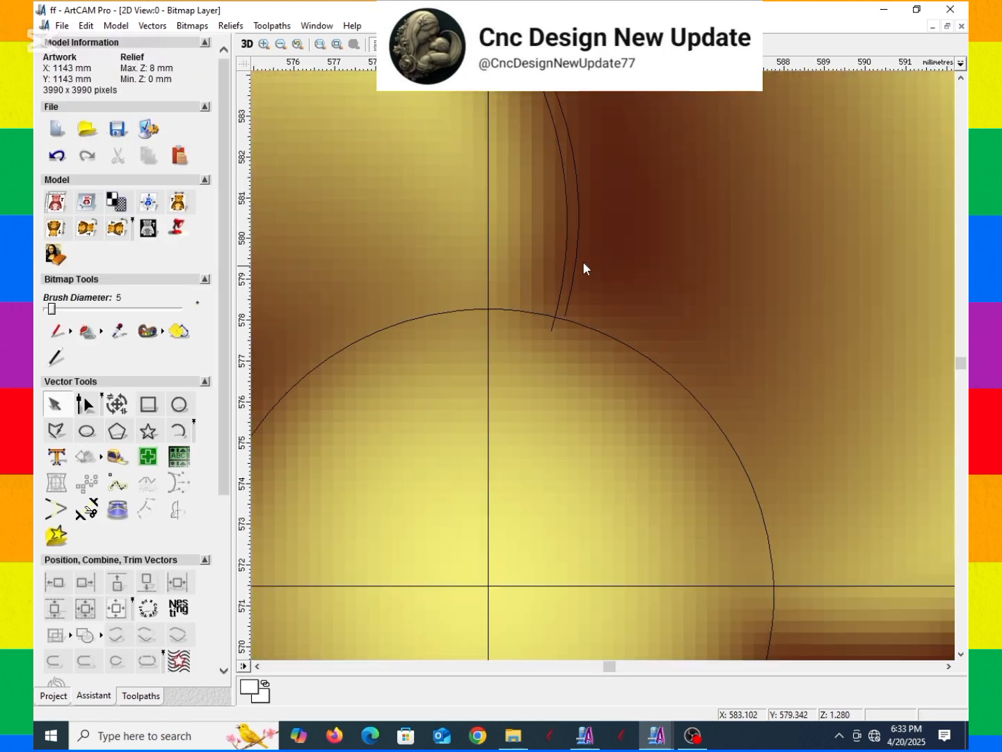
{"action": "left_click", "coordinate": [577, 182]}
{"action": "scroll", "coordinate": [655, 366], "scroll_direction": "down", "scroll_amount": 2}
{"action": "scroll", "coordinate": [654, 361], "scroll_direction": "down", "scroll_amount": 2}
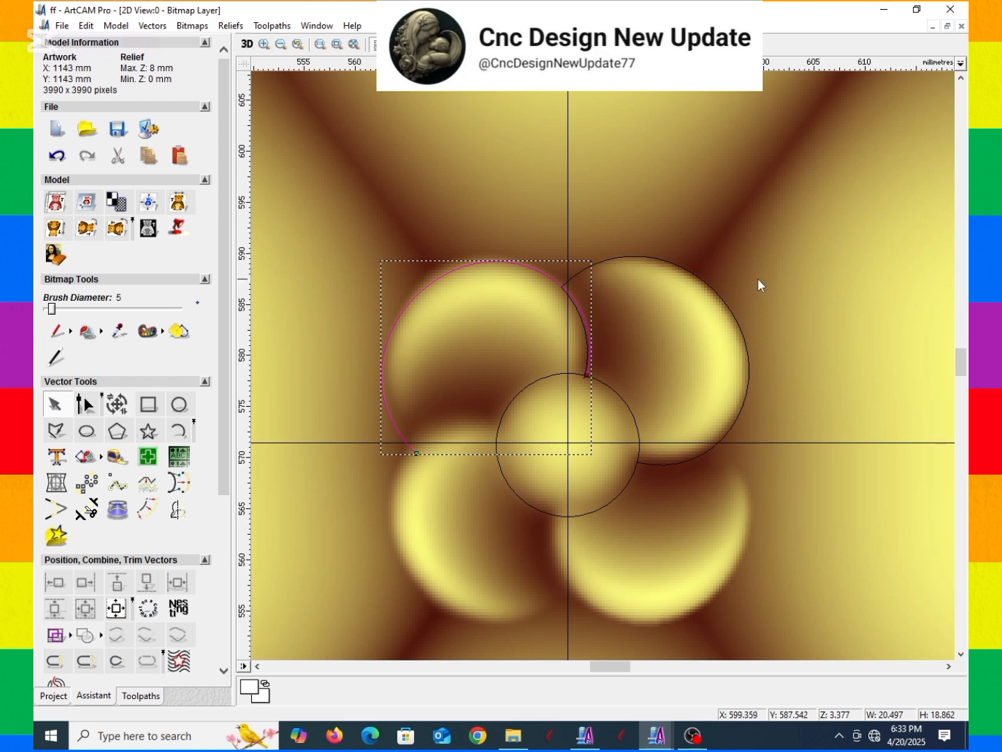
{"action": "key", "text": "Delete"}
- Rotate-copy the upper-right petal outline with its inner arc about the flower's centre, using 4 objects over a total of 360 degrees
{"action": "left_click", "coordinate": [722, 286]}
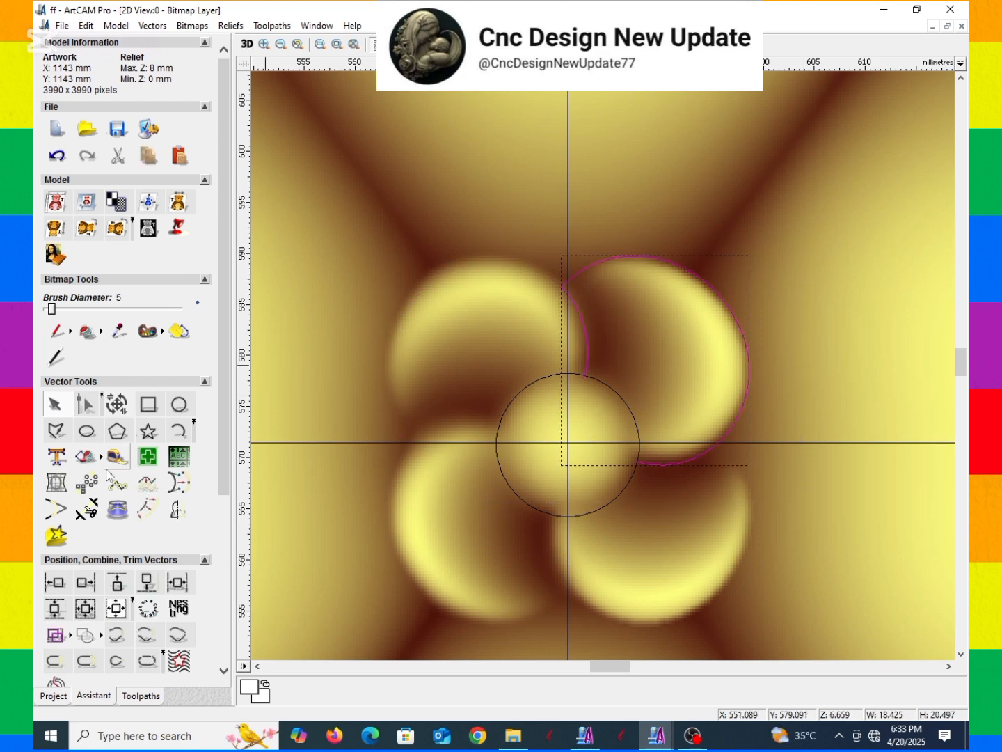
{"action": "left_click", "coordinate": [86, 482]}
{"action": "left_click", "coordinate": [81, 109]}
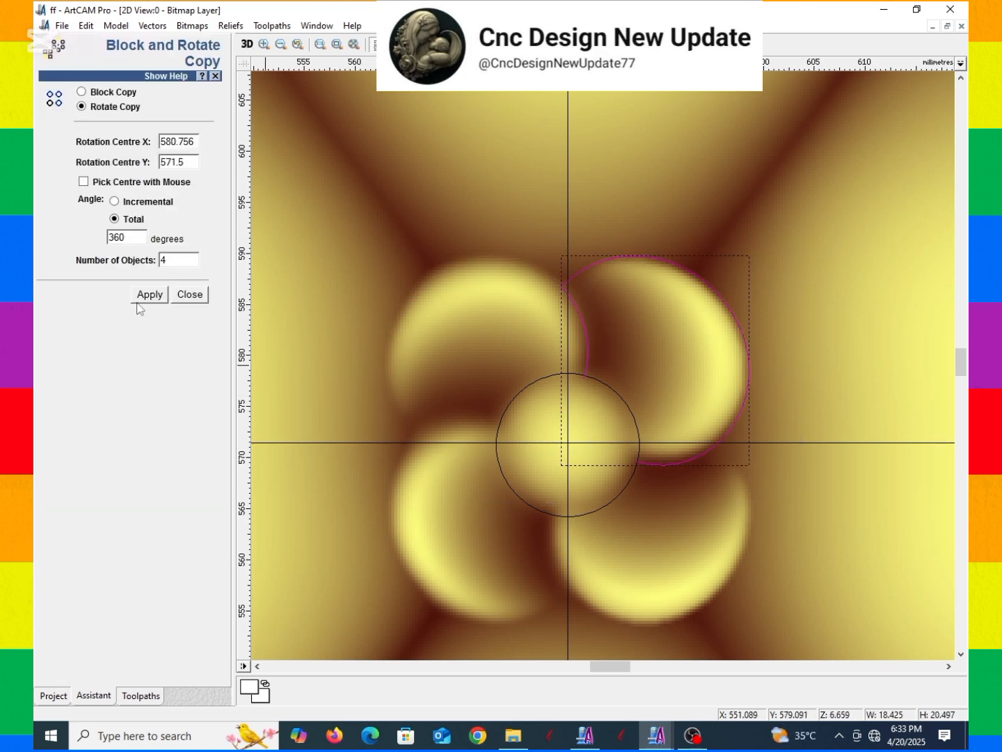
{"action": "left_click", "coordinate": [147, 294]}
- Examine how the rotated petal outlines meet each other and the central circle, and how they fit the relief's flower
{"action": "scroll", "coordinate": [602, 353], "scroll_direction": "up", "scroll_amount": 4}
{"action": "scroll", "coordinate": [566, 331], "scroll_direction": "down", "scroll_amount": 2}
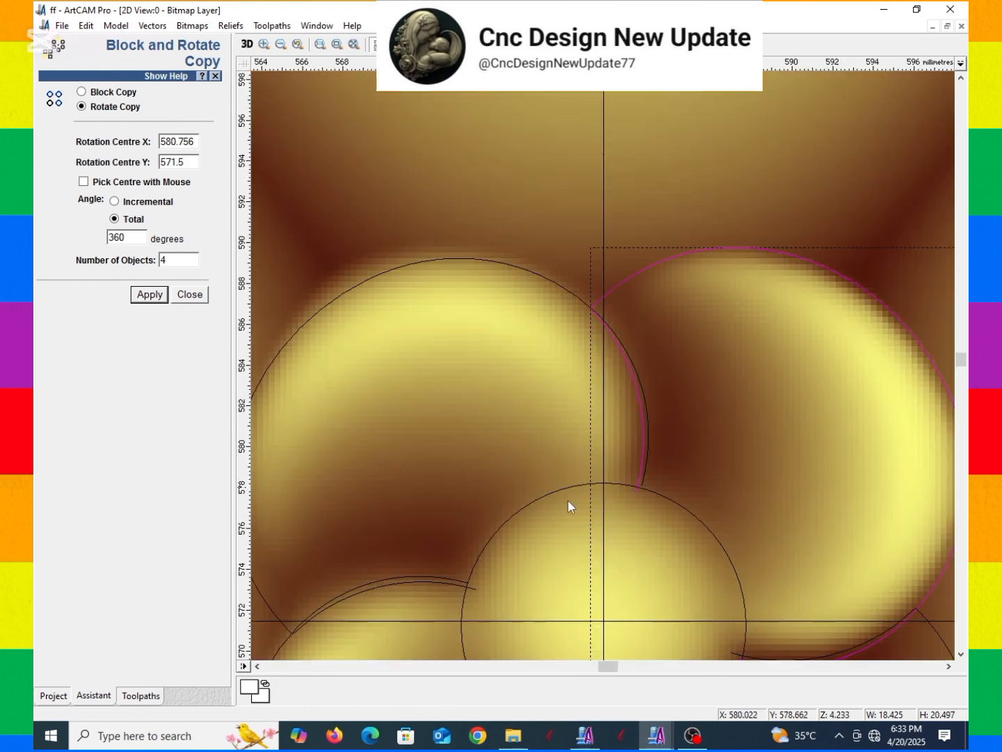
{"action": "scroll", "coordinate": [533, 513], "scroll_direction": "up", "scroll_amount": 1}
{"action": "scroll", "coordinate": [711, 431], "scroll_direction": "down", "scroll_amount": 2}
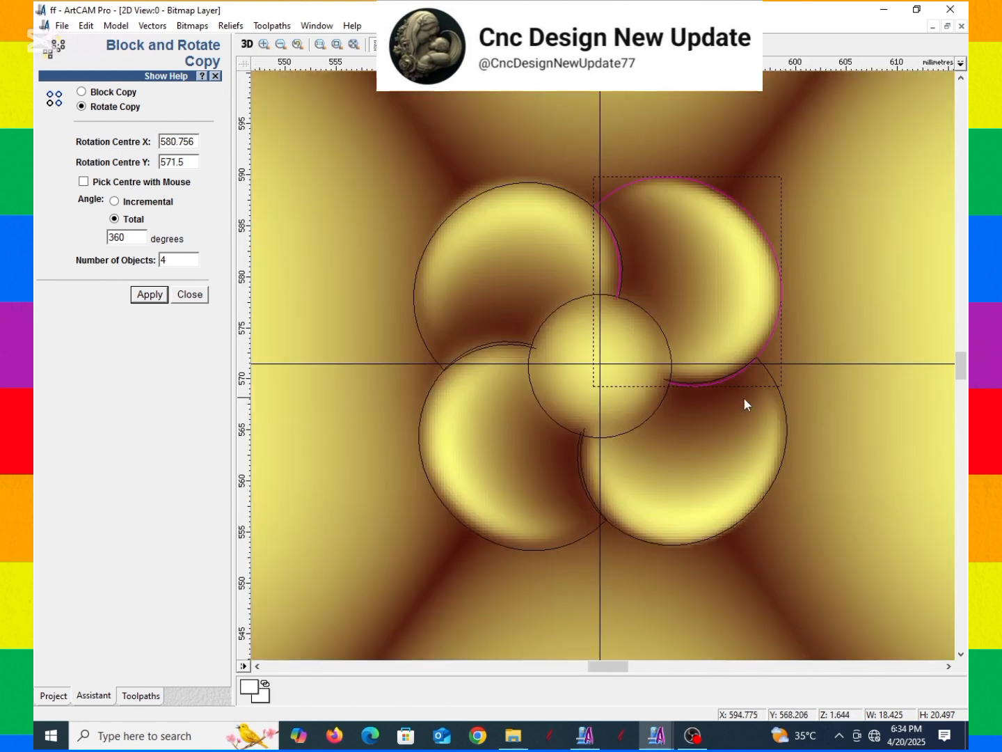
{"action": "scroll", "coordinate": [610, 359], "scroll_direction": "up", "scroll_amount": 1}
{"action": "scroll", "coordinate": [679, 390], "scroll_direction": "up", "scroll_amount": 1}
{"action": "scroll", "coordinate": [655, 373], "scroll_direction": "down", "scroll_amount": 2}
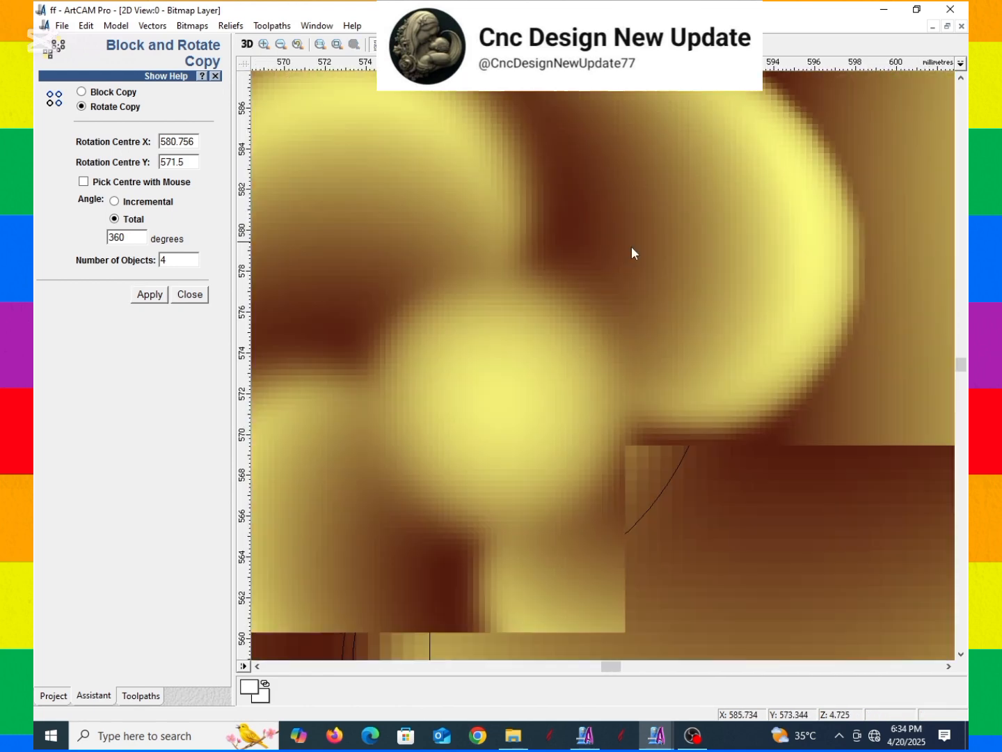
{"action": "scroll", "coordinate": [657, 352], "scroll_direction": "down", "scroll_amount": 2}
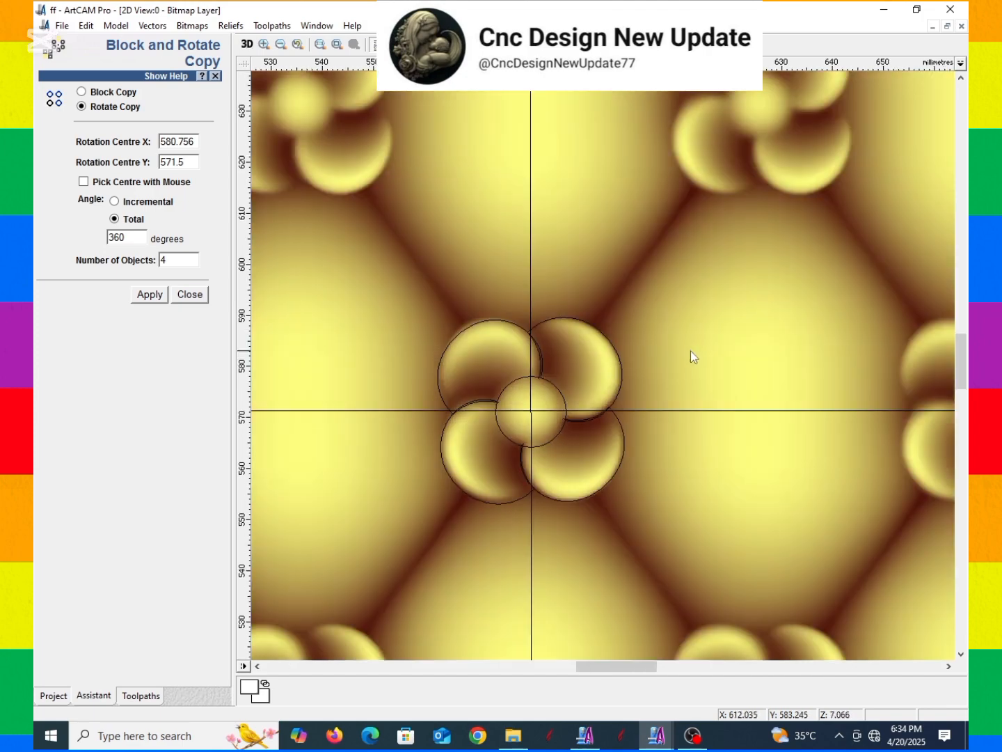
- Select all the flower outlines together with the horizontal and vertical guide lines, and copy them
{"action": "scroll", "coordinate": [620, 348], "scroll_direction": "down", "scroll_amount": 1}
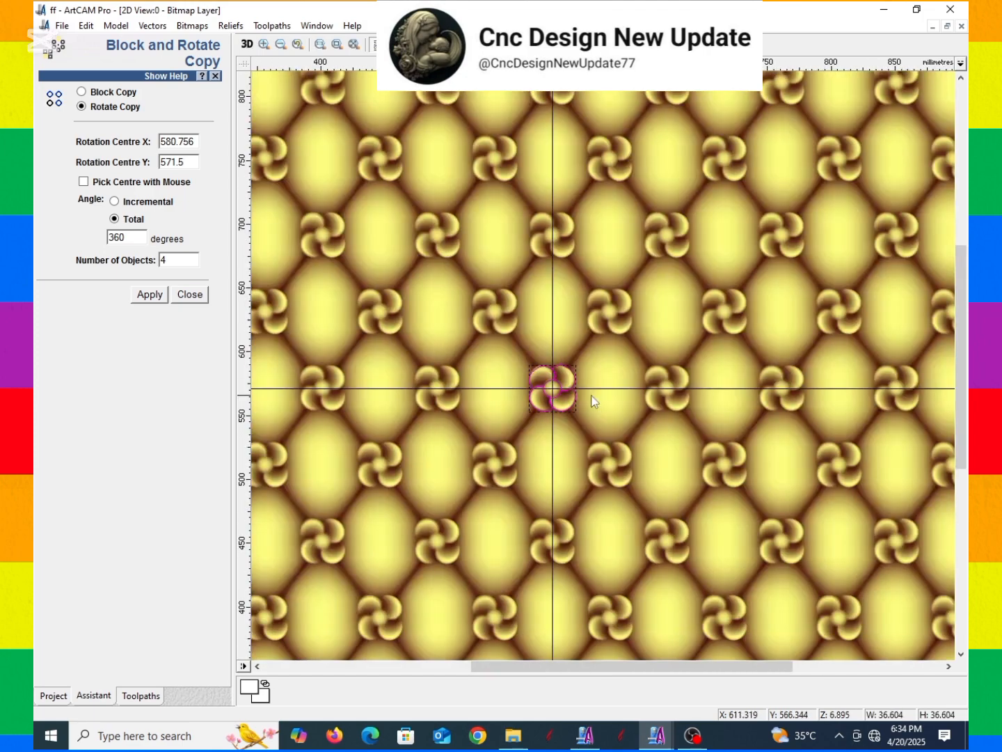
{"action": "left_click", "coordinate": [605, 389], "text": "shift"}
{"action": "left_click", "coordinate": [555, 327], "text": "shift"}
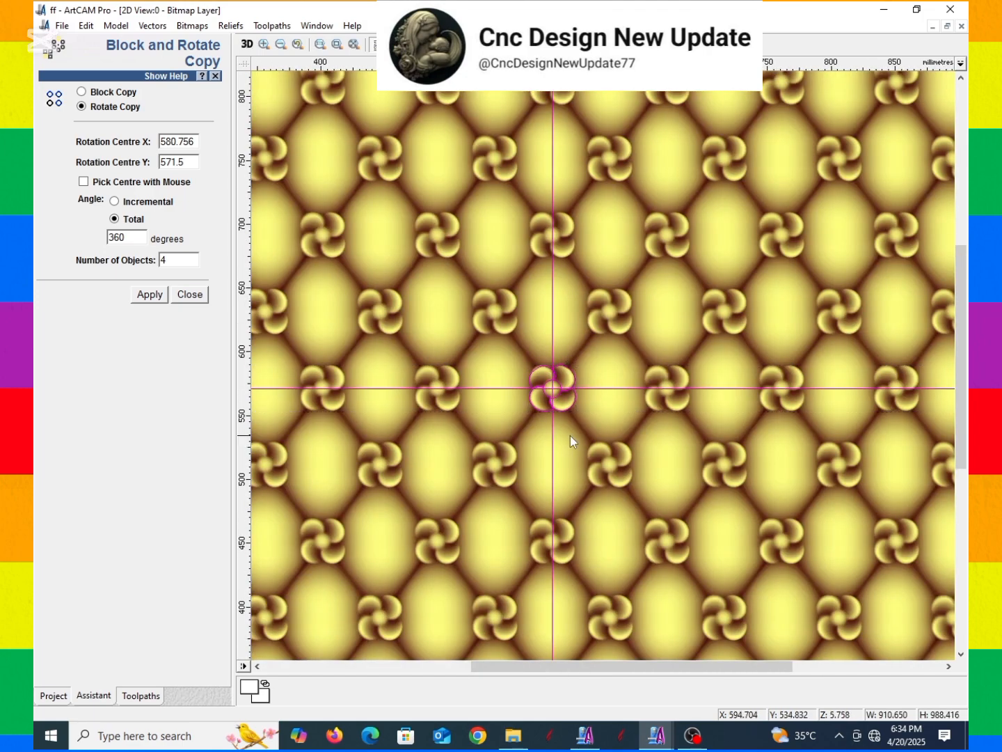
{"action": "scroll", "coordinate": [570, 435], "scroll_direction": "down", "scroll_amount": 2}
{"action": "right_click", "coordinate": [637, 279]}
{"action": "left_click", "coordinate": [678, 311]}
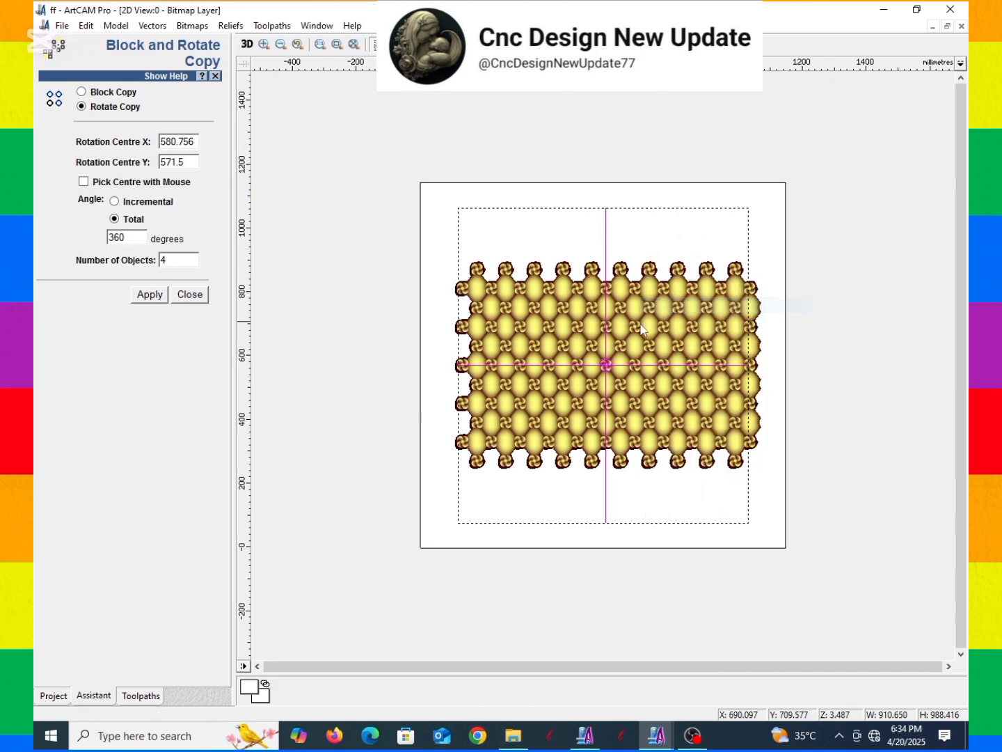
- Deselect the vectors and save the ff model
{"action": "left_click", "coordinate": [756, 266]}
{"action": "scroll", "coordinate": [756, 266], "scroll_direction": "down", "scroll_amount": 1}
{"action": "key", "text": "ctrl+s"}
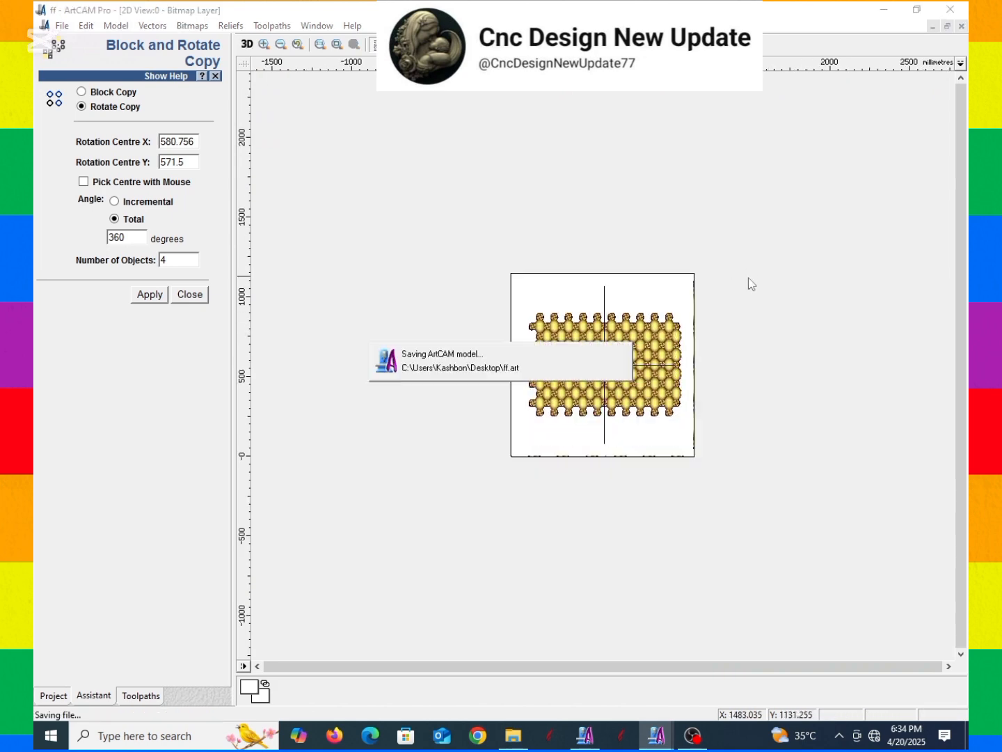
- Start another ArtCAM 2008 (FLEX) instance and maximise its window
{"action": "right_click", "coordinate": [659, 735]}
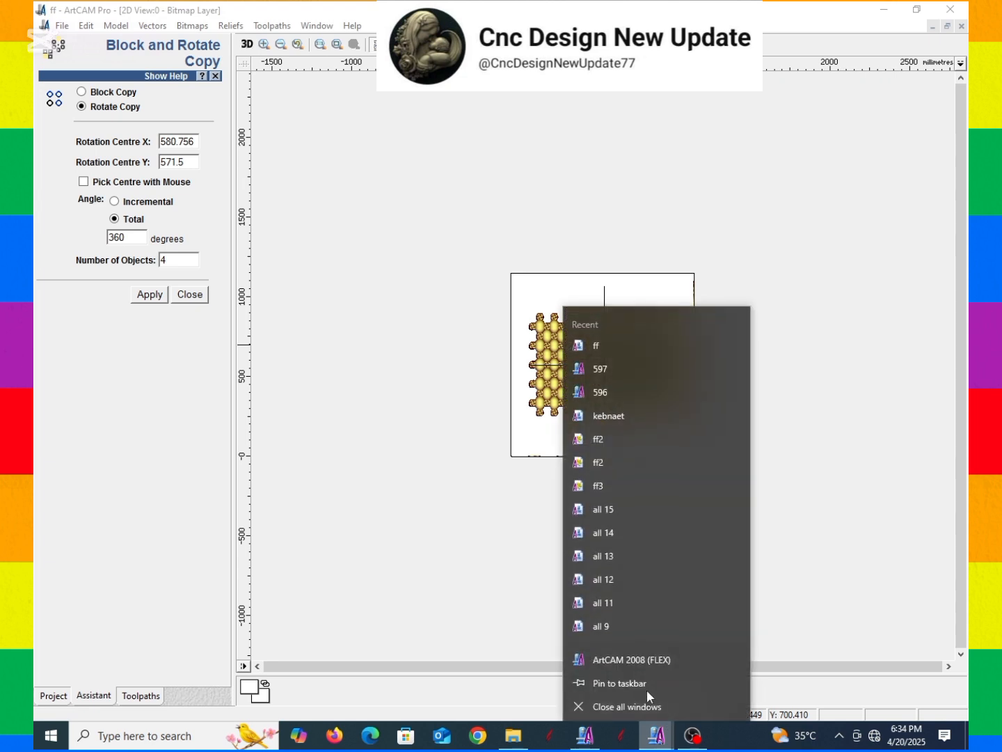
{"action": "left_click", "coordinate": [652, 658]}
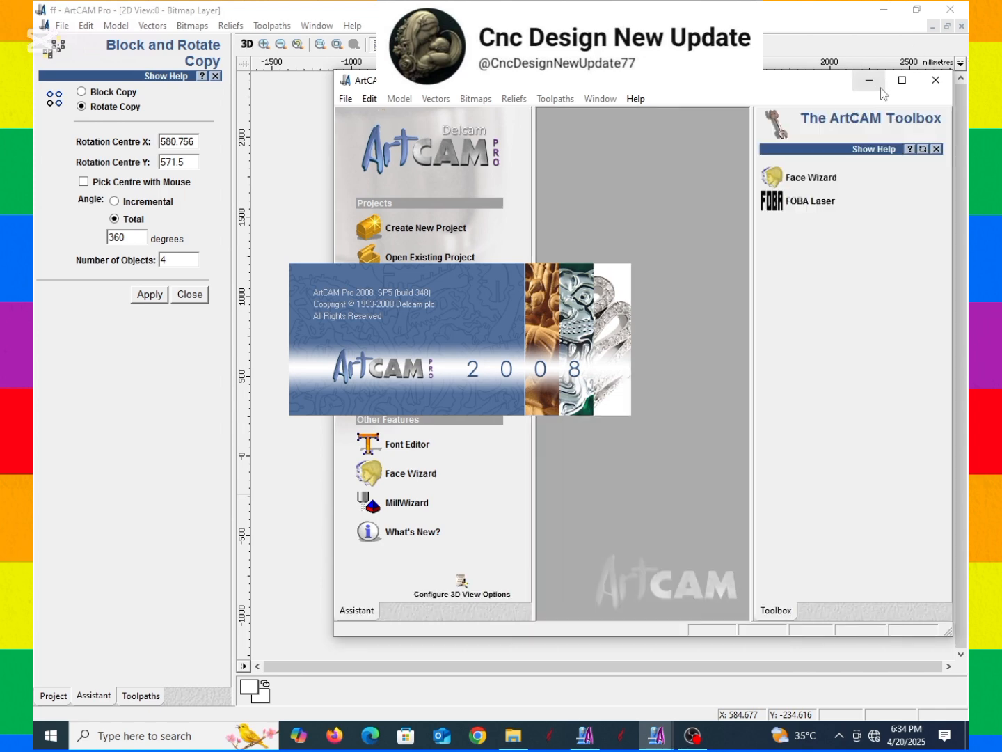
{"action": "left_click", "coordinate": [902, 81]}
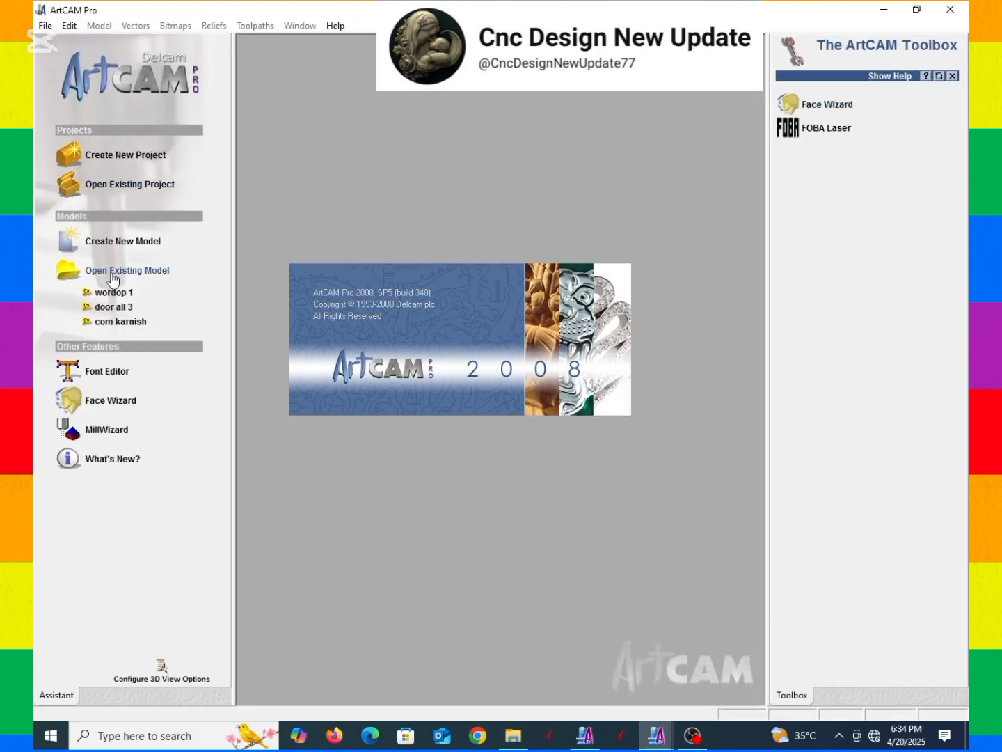
- Create a new model 45 inches wide and 45 inches high, then switch its units to mm
{"action": "left_click", "coordinate": [124, 241]}
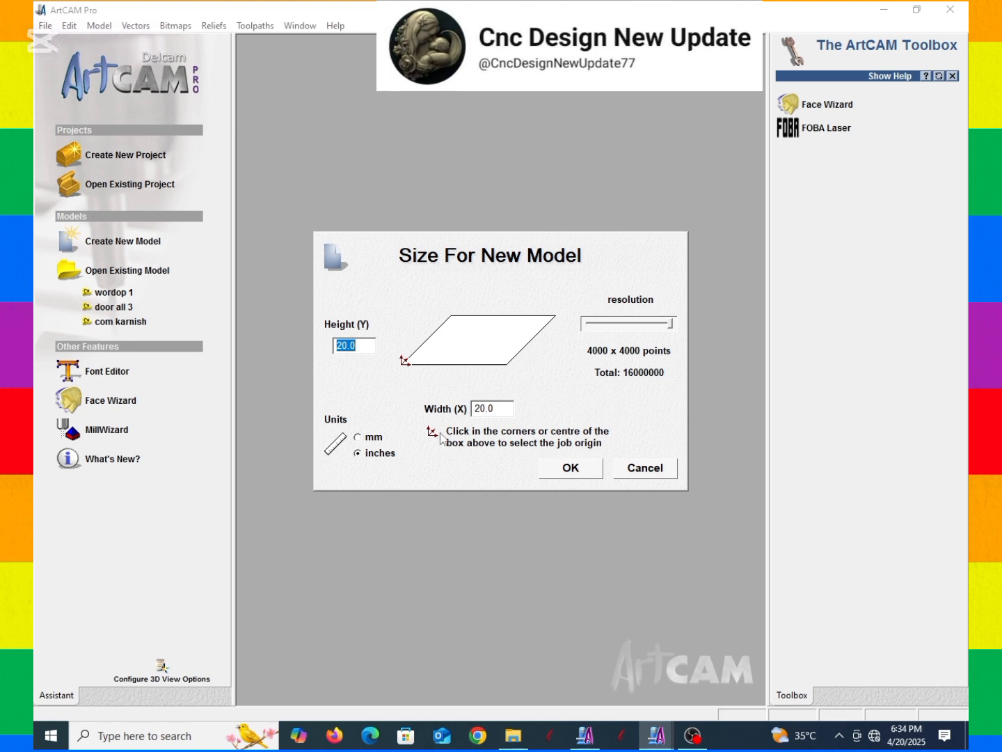
{"action": "left_click", "coordinate": [365, 439]}
{"action": "left_click", "coordinate": [362, 453]}
{"action": "double_click", "coordinate": [497, 409]}
{"action": "type", "text": "45"}
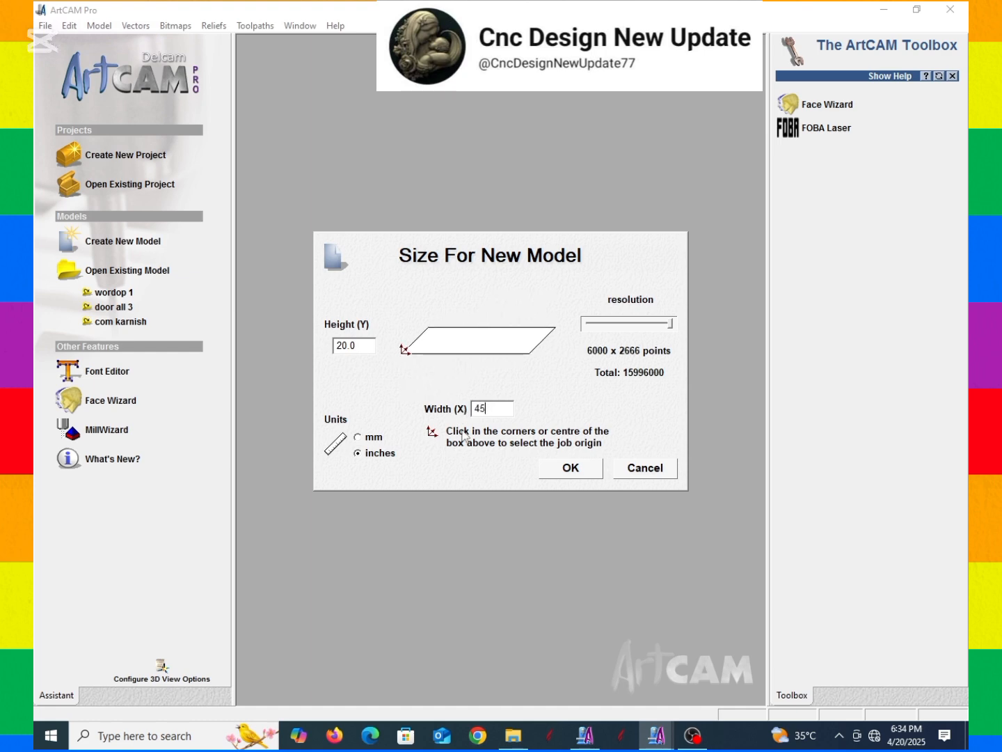
{"action": "double_click", "coordinate": [352, 345]}
{"action": "type", "text": "45"}
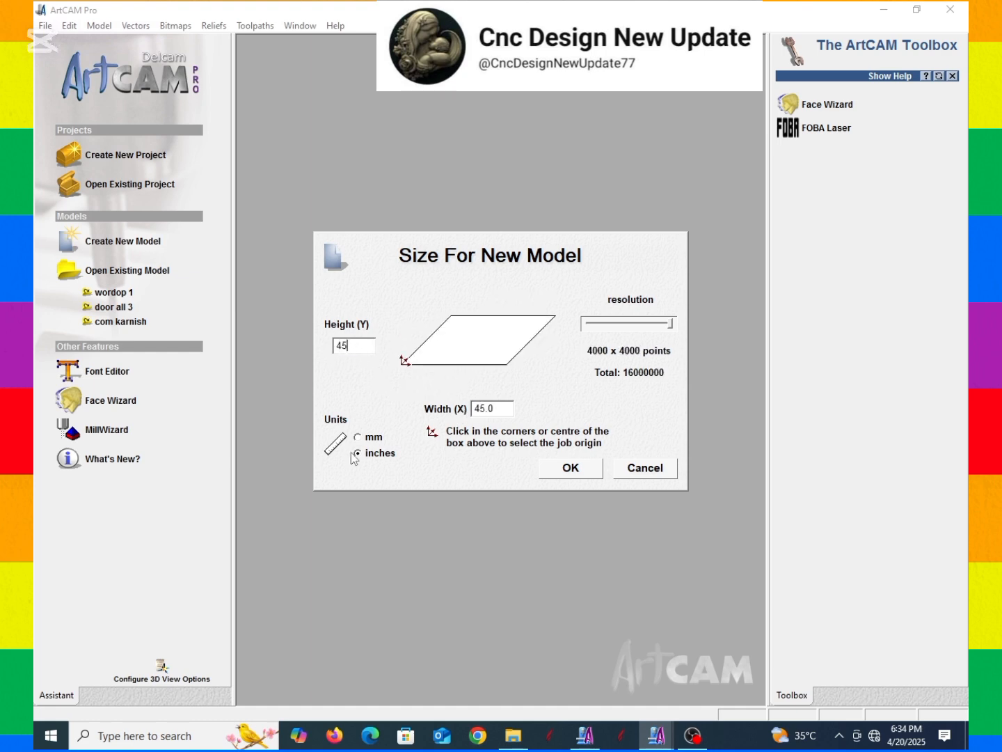
{"action": "left_click", "coordinate": [358, 437]}
{"action": "left_click", "coordinate": [569, 473]}
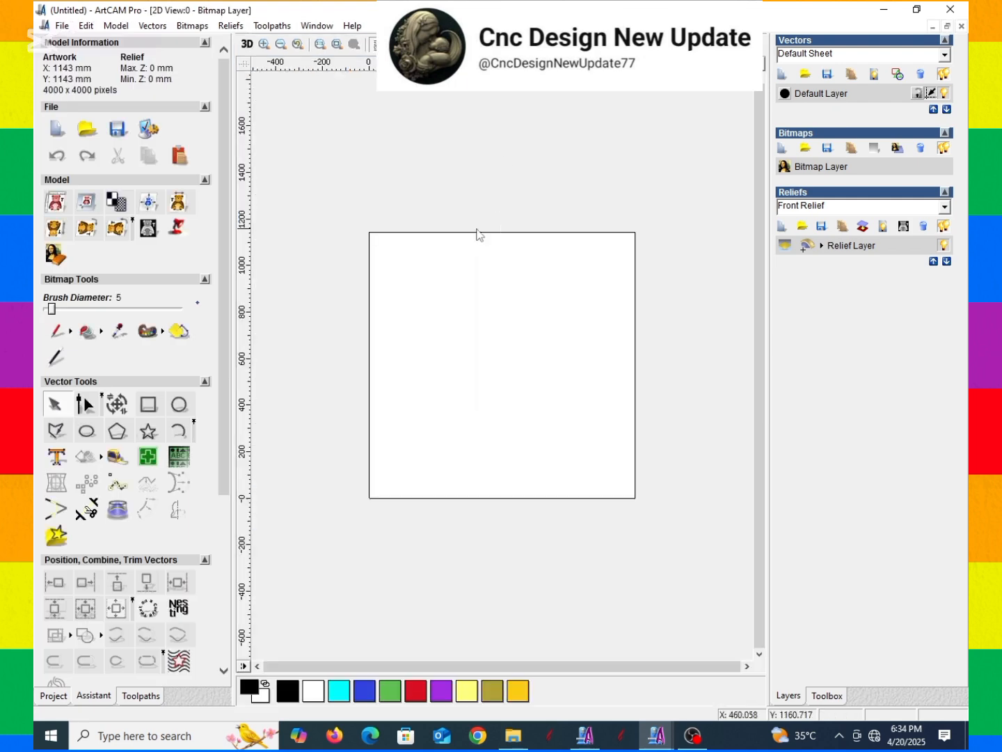
- Paste the copied flower outlines and guide lines into the new model and deselect them
{"action": "right_click", "coordinate": [477, 231]}
{"action": "left_click", "coordinate": [491, 270]}
{"action": "left_click", "coordinate": [527, 303]}
{"action": "key", "text": "F4"}
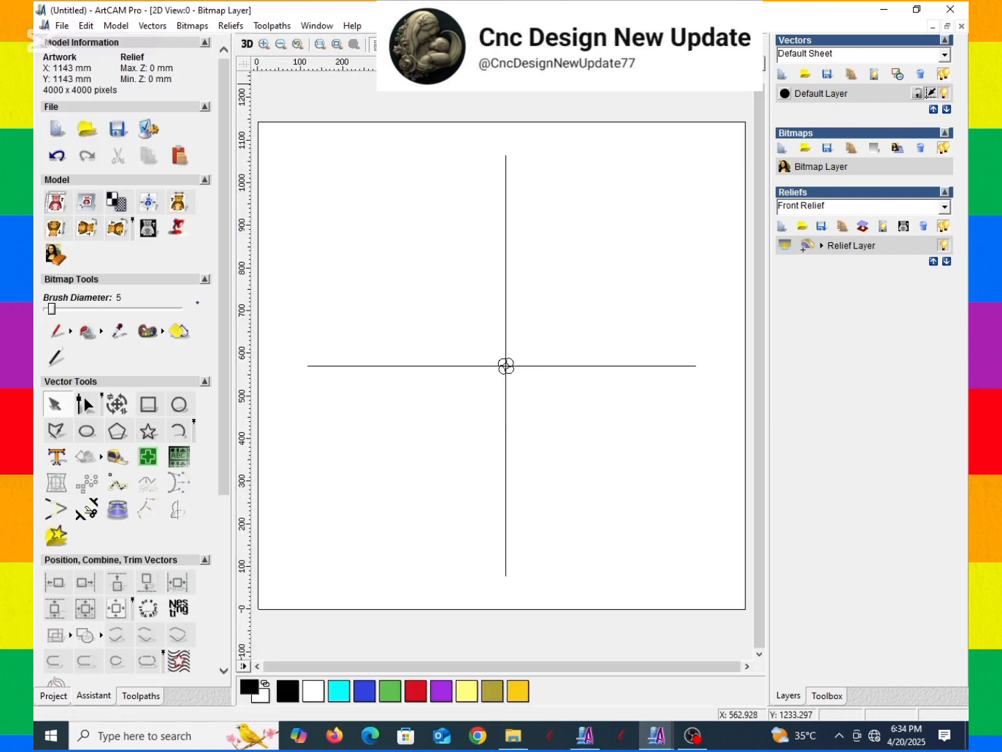
{"action": "scroll", "coordinate": [619, 376], "scroll_direction": "up", "scroll_amount": 3}
{"action": "scroll", "coordinate": [605, 351], "scroll_direction": "down", "scroll_amount": 2}
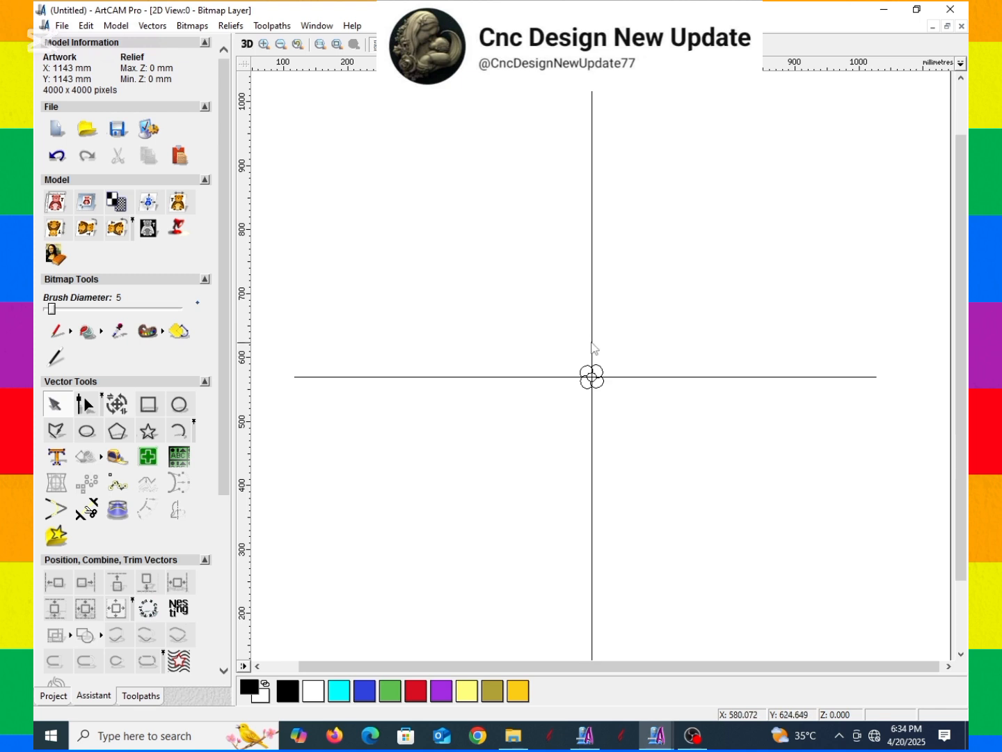
- Try deleting the vertical guide line through the flower, and undo the deletion
{"action": "left_click", "coordinate": [591, 341]}
{"action": "scroll", "coordinate": [616, 377], "scroll_direction": "up", "scroll_amount": 2}
{"action": "key", "text": "Delete"}
{"action": "left_click", "coordinate": [617, 389]}
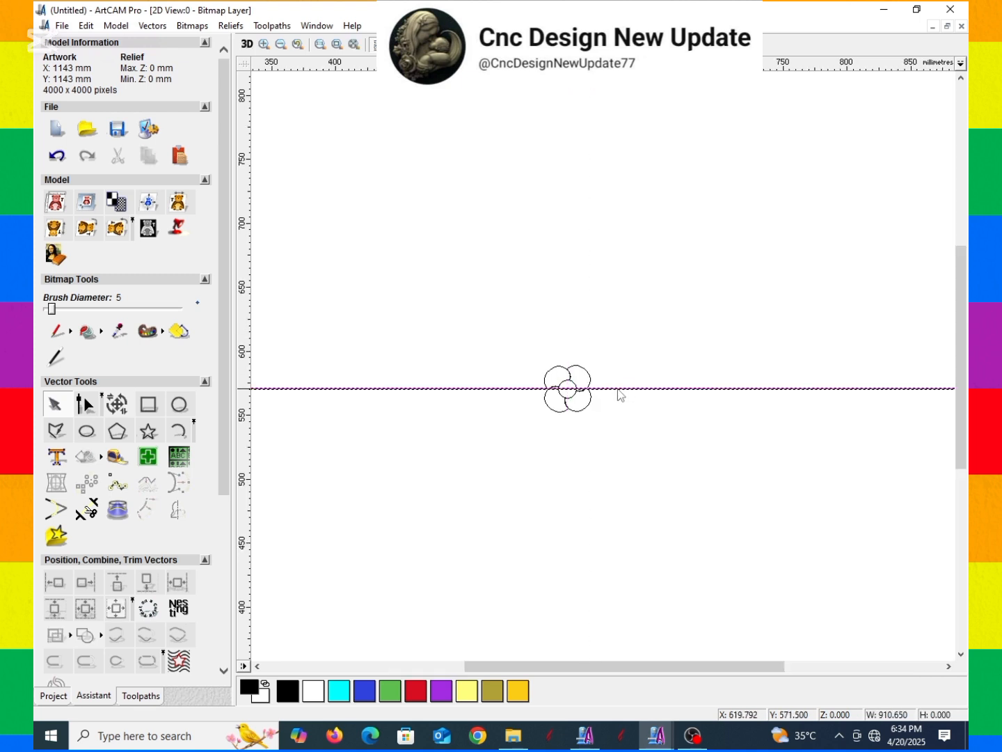
{"action": "scroll", "coordinate": [610, 387], "scroll_direction": "up", "scroll_amount": 4}
{"action": "scroll", "coordinate": [587, 359], "scroll_direction": "up", "scroll_amount": 1}
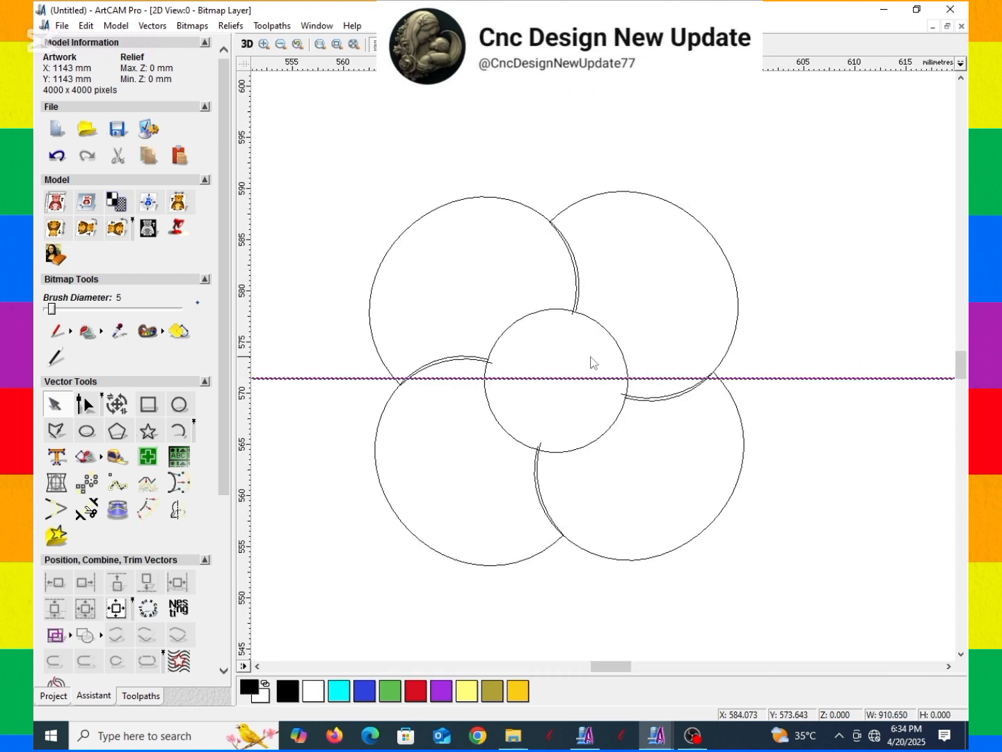
{"action": "scroll", "coordinate": [612, 369], "scroll_direction": "down", "scroll_amount": 1}
{"action": "key", "text": "ctrl+z"}
{"action": "scroll", "coordinate": [661, 334], "scroll_direction": "up", "scroll_amount": 2}
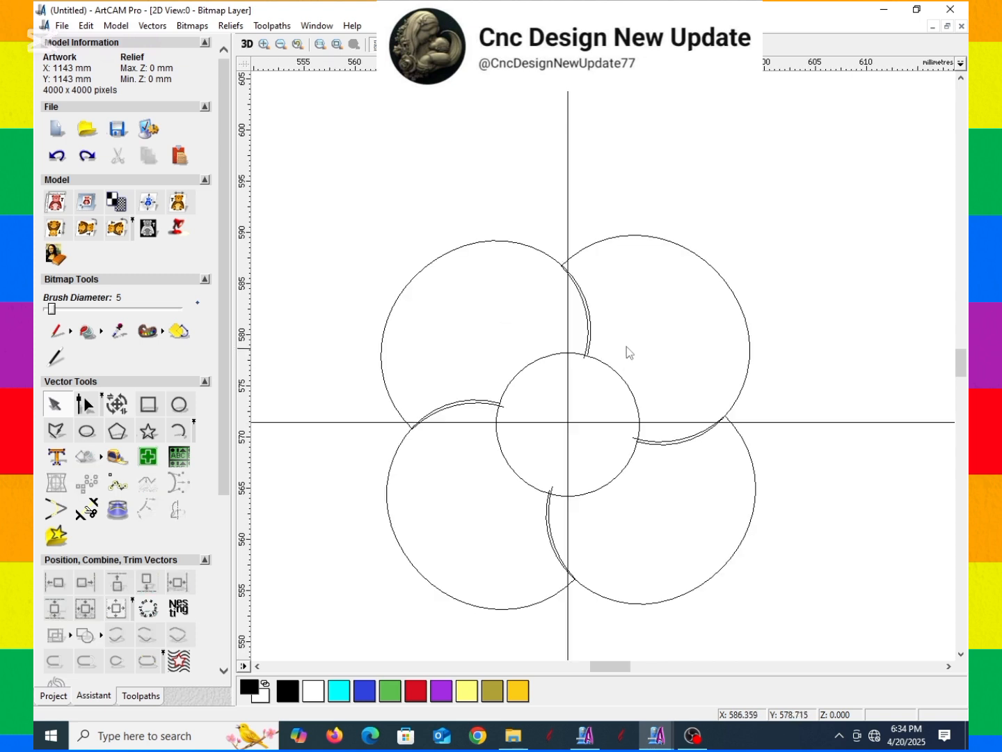
- Draw a rectangle about 14.4 mm wide and 5 mm high to the lower left of the flower
{"action": "scroll", "coordinate": [615, 328], "scroll_direction": "down", "scroll_amount": 2}
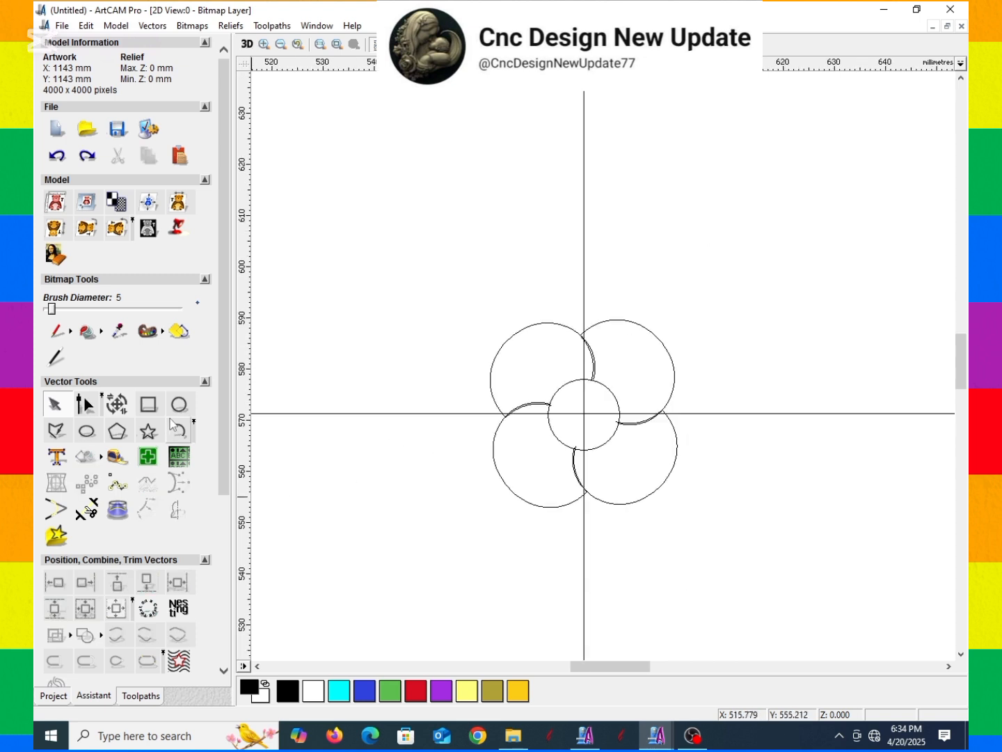
{"action": "left_click", "coordinate": [148, 404]}
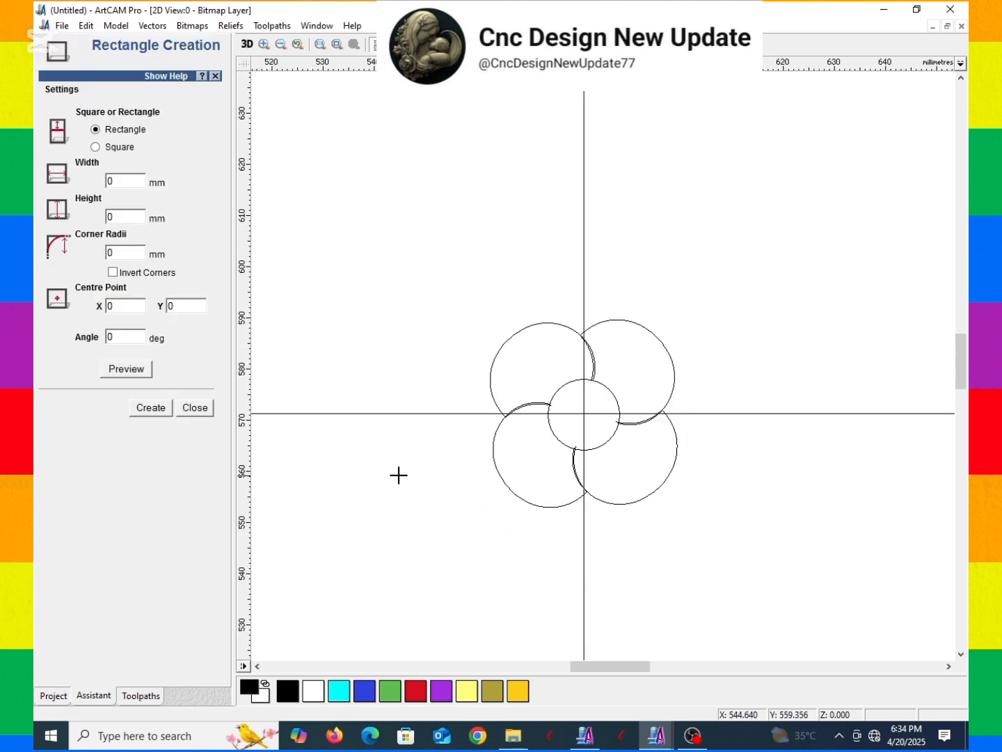
{"action": "left_click_drag", "start_coordinate": [399, 476], "coordinate": [472, 501]}
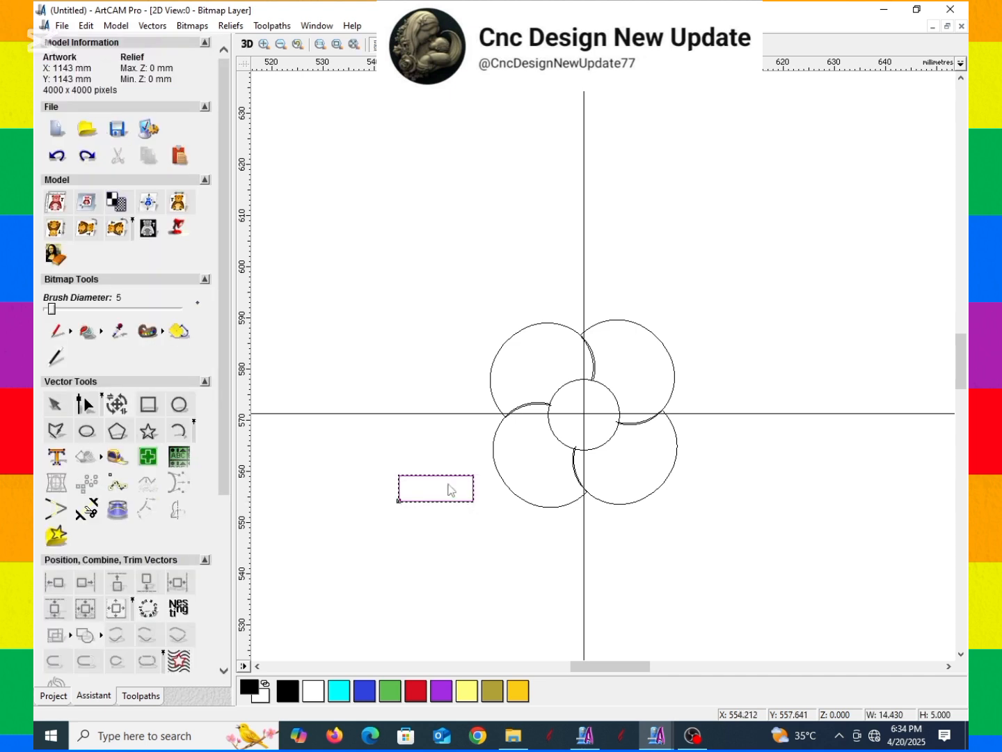
- Edit the small rectangle's points and remove its bottom and left sides, leaving only the top and right sides
{"action": "scroll", "coordinate": [449, 485], "scroll_direction": "up", "scroll_amount": 1}
{"action": "key", "text": "n"}
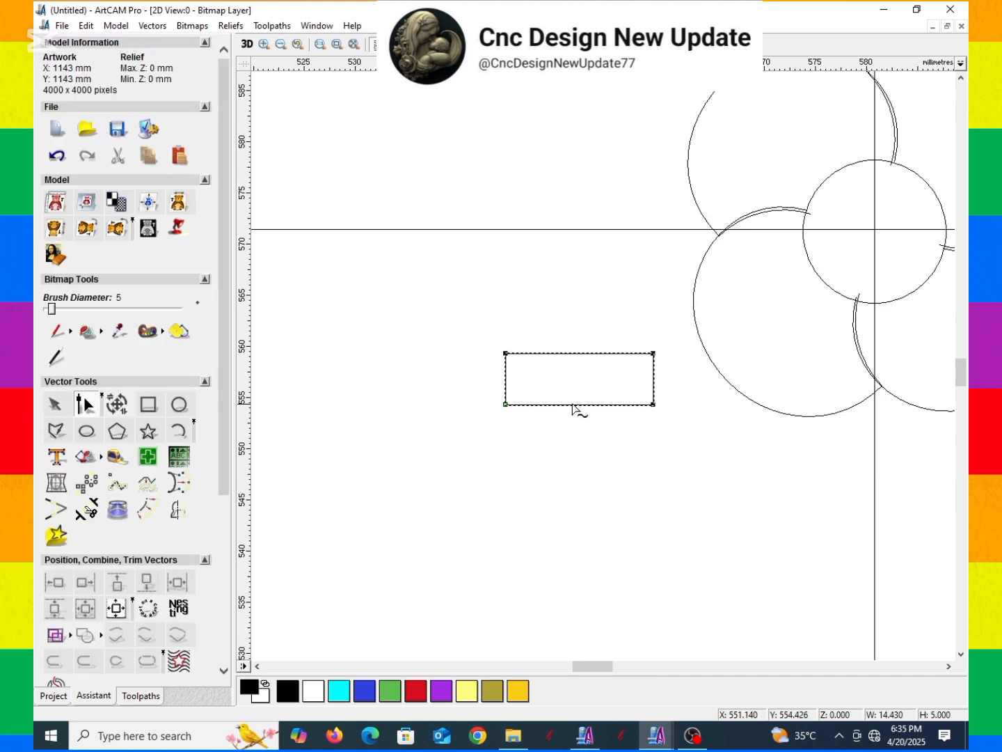
{"action": "scroll", "coordinate": [566, 408], "scroll_direction": "up", "scroll_amount": 1}
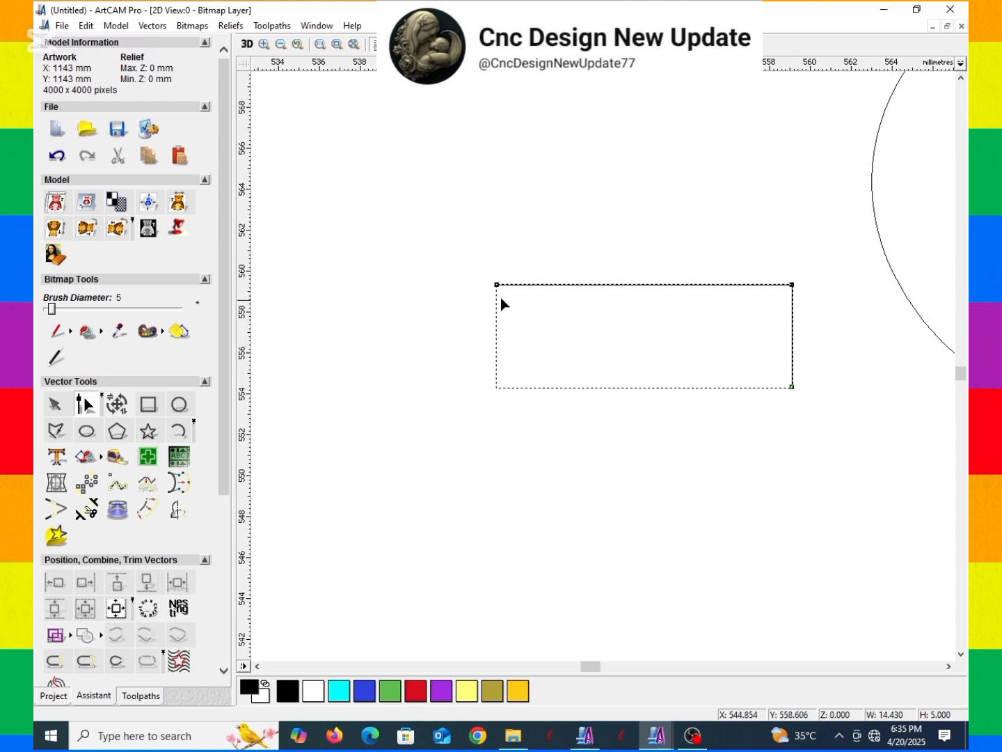
- Slope the open rectangle's top side down to the base at its left end and bow it into an upward arc, about 14.6 by 5 mm overall
{"action": "left_click_drag", "start_coordinate": [497, 285], "coordinate": [493, 386]}
{"action": "left_click_drag", "start_coordinate": [793, 284], "coordinate": [793, 297]}
{"action": "key", "text": "n"}
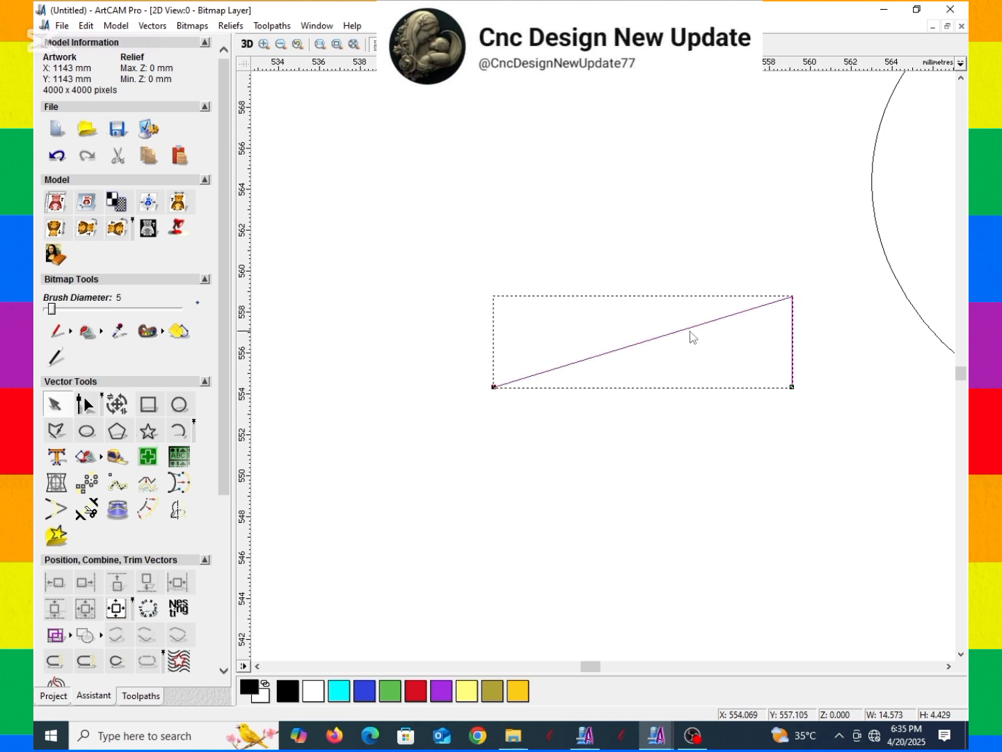
{"action": "key", "text": "n"}
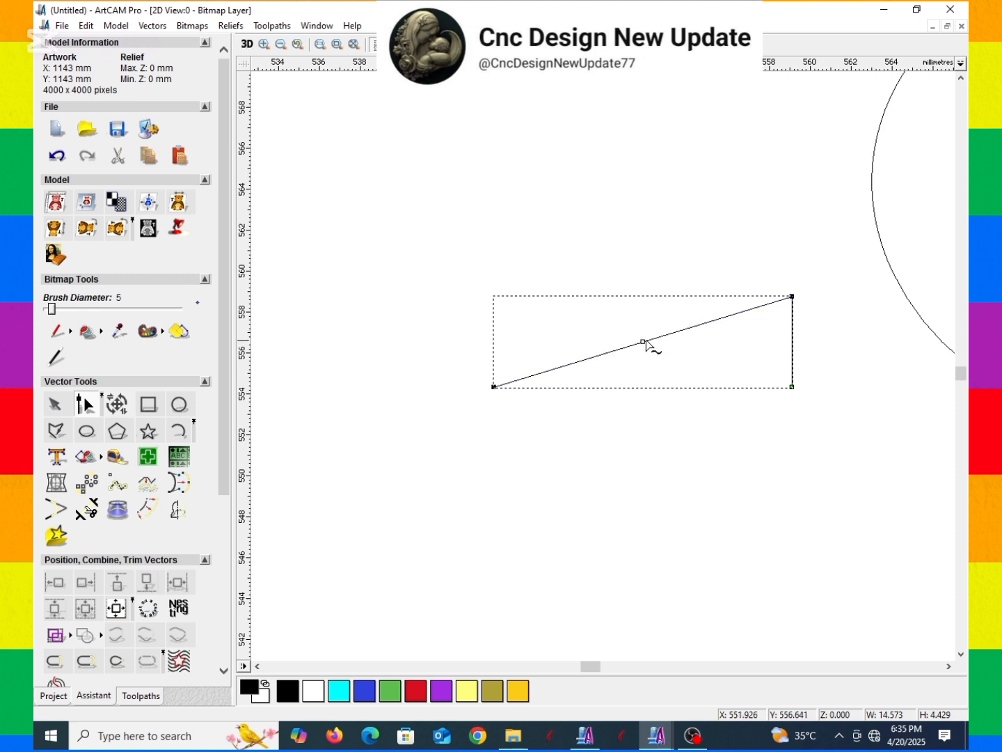
{"action": "left_click_drag", "start_coordinate": [643, 342], "coordinate": [636, 302]}
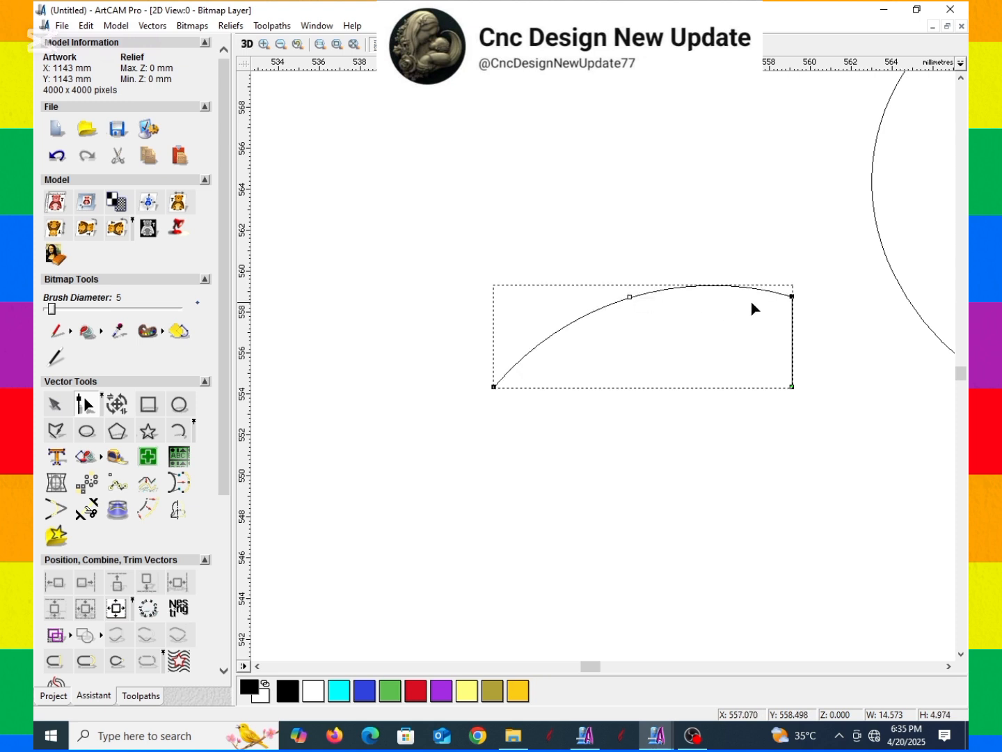
- Round the arched profile's upper-right corner with a smooth curve from the arc's crest into the vertical side
{"action": "scroll", "coordinate": [755, 313], "scroll_direction": "up", "scroll_amount": 2}
{"action": "key", "text": "n"}
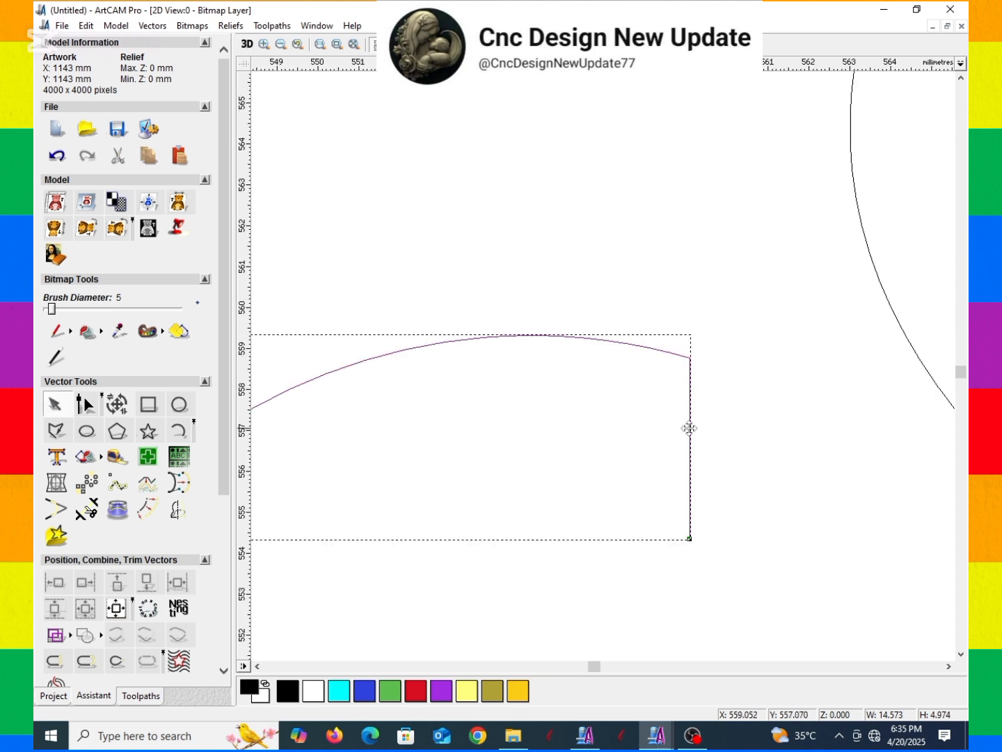
{"action": "left_click", "coordinate": [547, 335]}
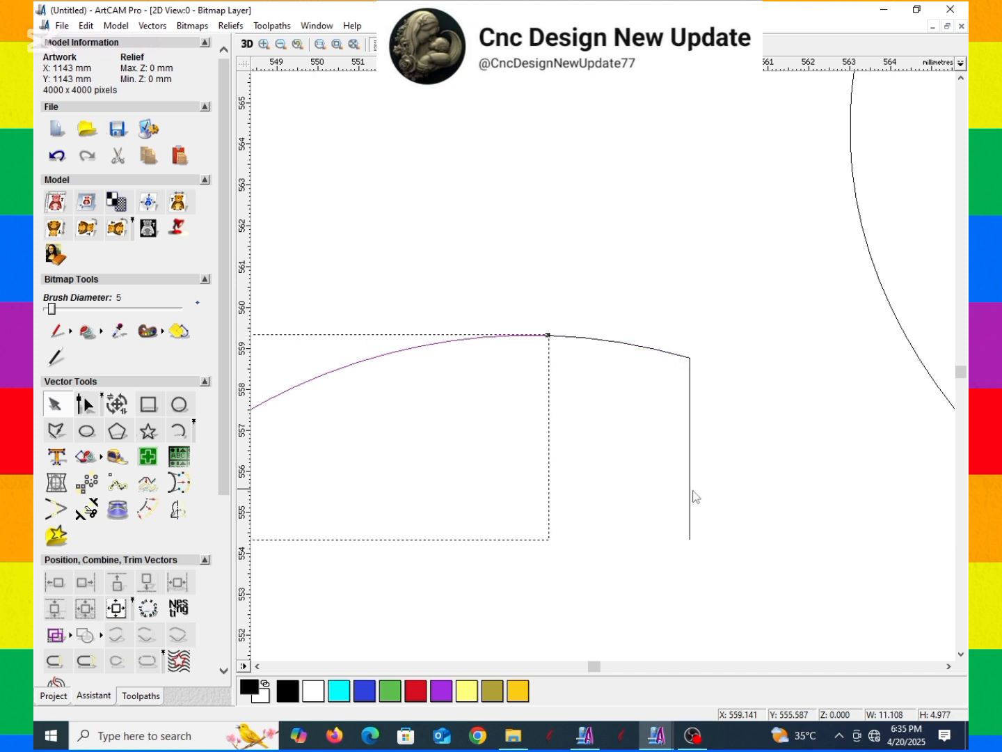
{"action": "right_click", "coordinate": [747, 524]}
{"action": "left_click", "coordinate": [772, 474]}
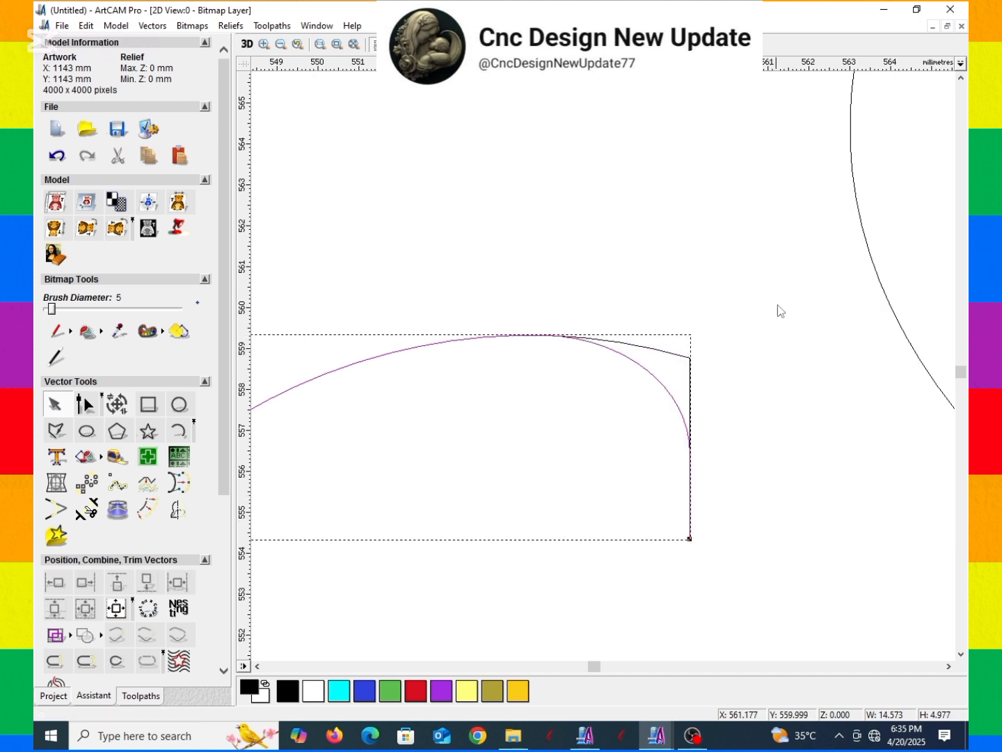
{"action": "scroll", "coordinate": [523, 440], "scroll_direction": "down", "scroll_amount": 1}
- Duplicate the rounded profile about 8 mm above the original, and select the original again
{"action": "left_click", "coordinate": [635, 385]}
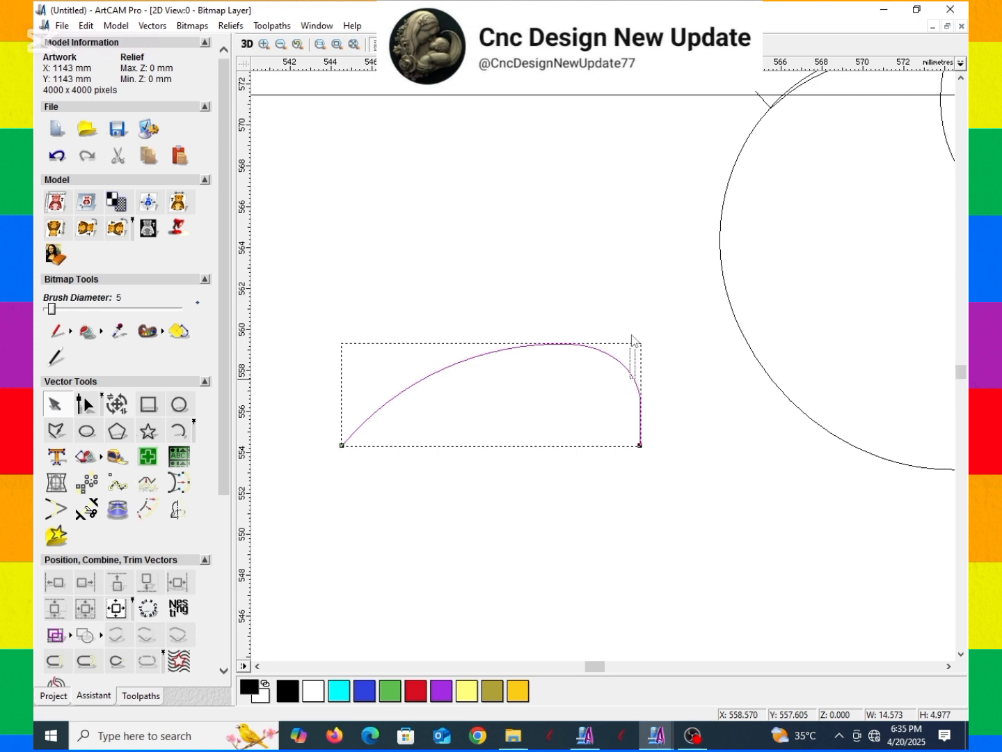
{"action": "left_click", "coordinate": [629, 362]}
{"action": "double_click", "coordinate": [624, 364]}
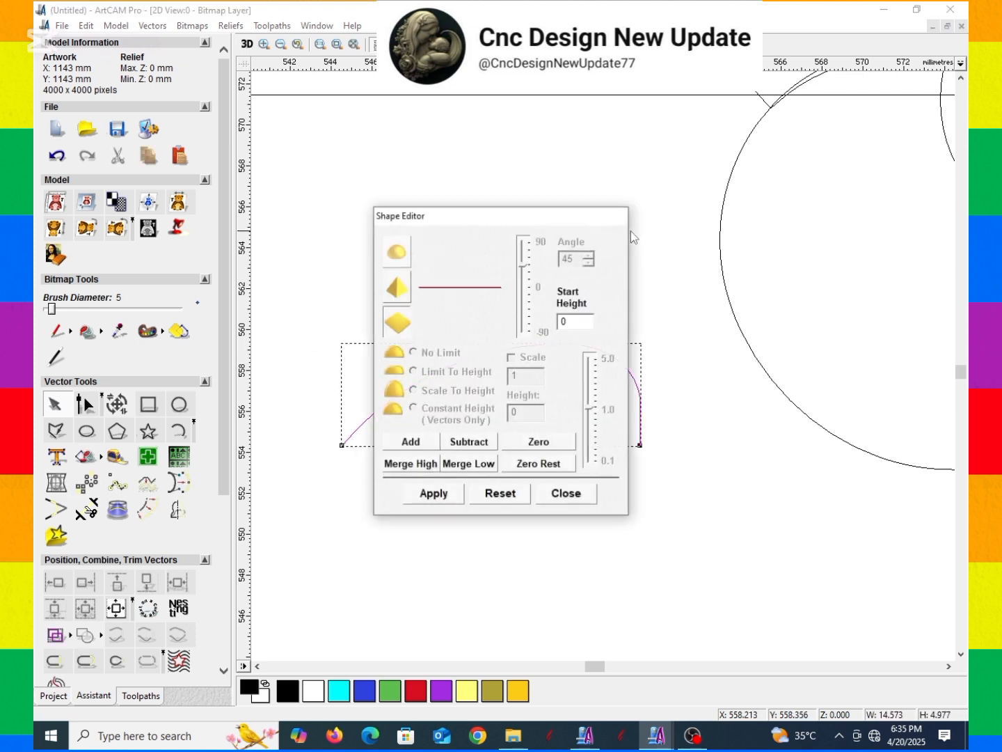
{"action": "left_click", "coordinate": [584, 496]}
{"action": "left_click_drag", "start_coordinate": [630, 369], "coordinate": [634, 207]}
{"action": "left_click", "coordinate": [550, 346]}
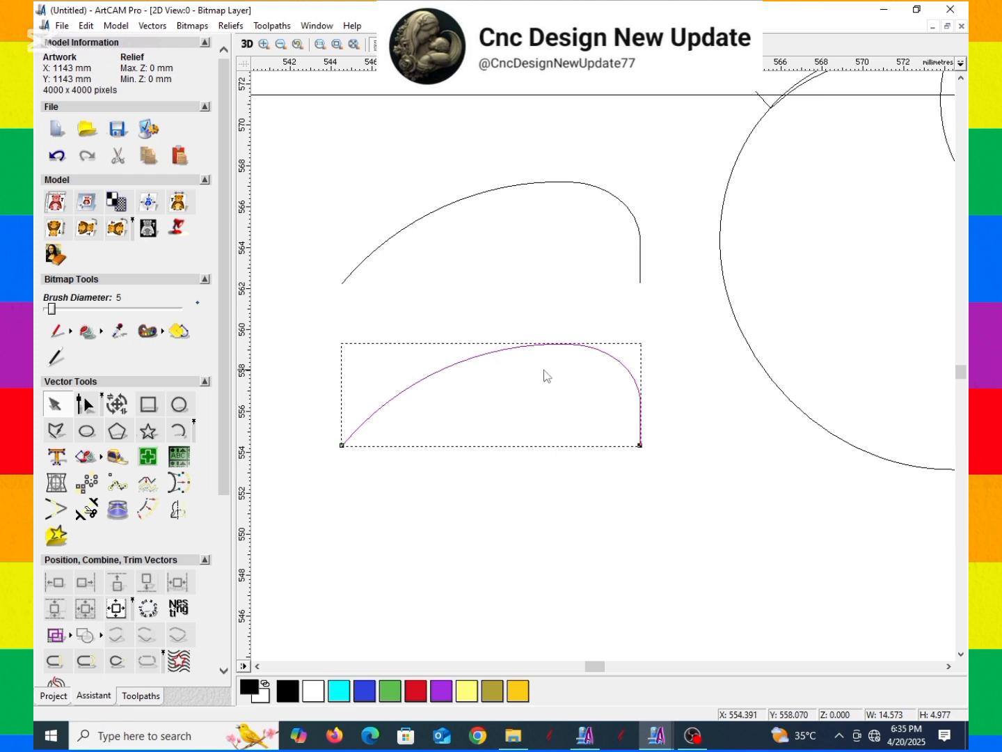
- Bend the lower profile's long arc into a concave curve, shift its peak toward the vertical side, and adjust the rounded corner's curve handle
{"action": "key", "text": "n"}
{"action": "left_click_drag", "start_coordinate": [446, 369], "coordinate": [466, 412]}
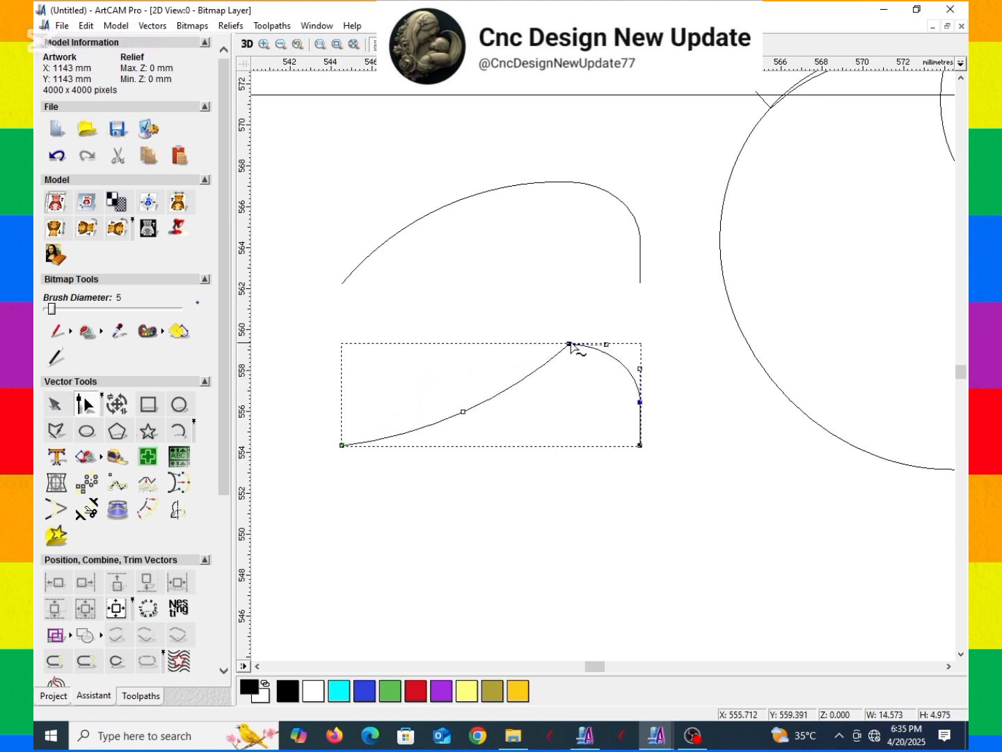
{"action": "left_click_drag", "start_coordinate": [570, 344], "coordinate": [606, 339]}
{"action": "scroll", "coordinate": [602, 348], "scroll_direction": "up", "scroll_amount": 2}
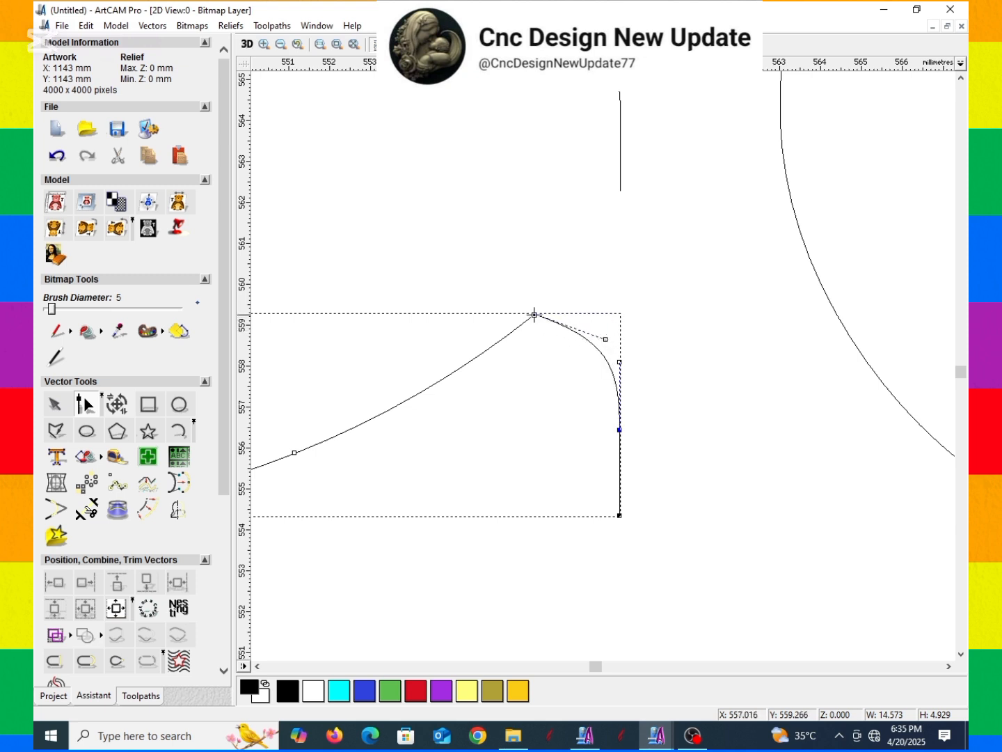
{"action": "left_click_drag", "start_coordinate": [534, 315], "coordinate": [525, 319]}
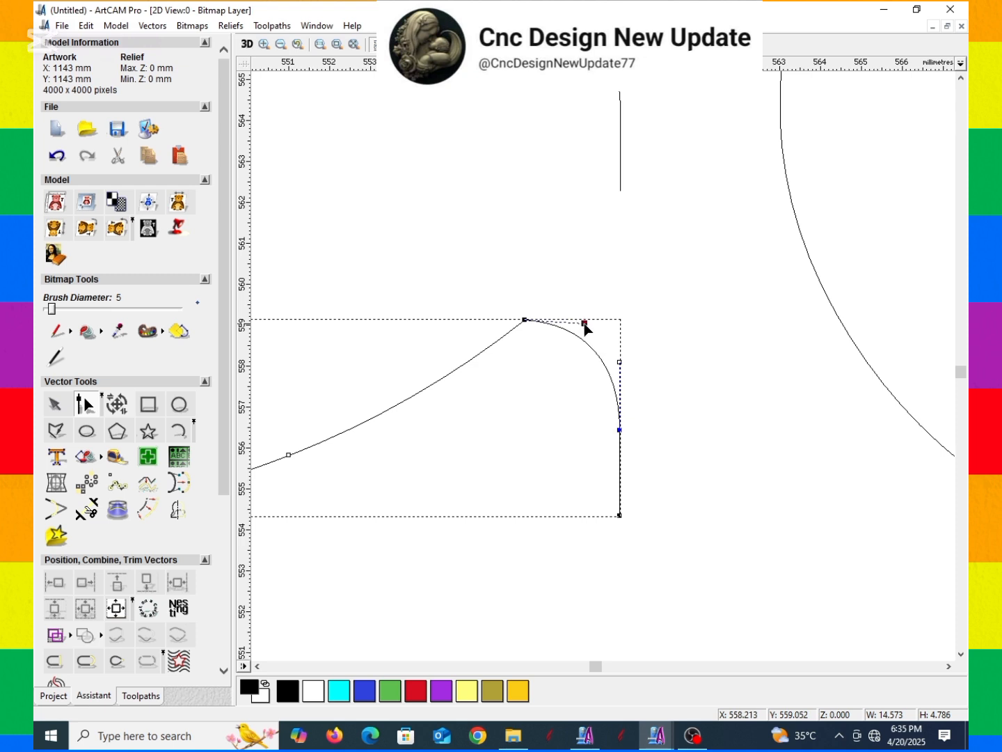
{"action": "left_click_drag", "start_coordinate": [585, 324], "coordinate": [580, 323]}
- Flatten the lower profile's concave curve slightly, then finish point editing and deselect the profile
{"action": "scroll", "coordinate": [562, 347], "scroll_direction": "up", "scroll_amount": 4}
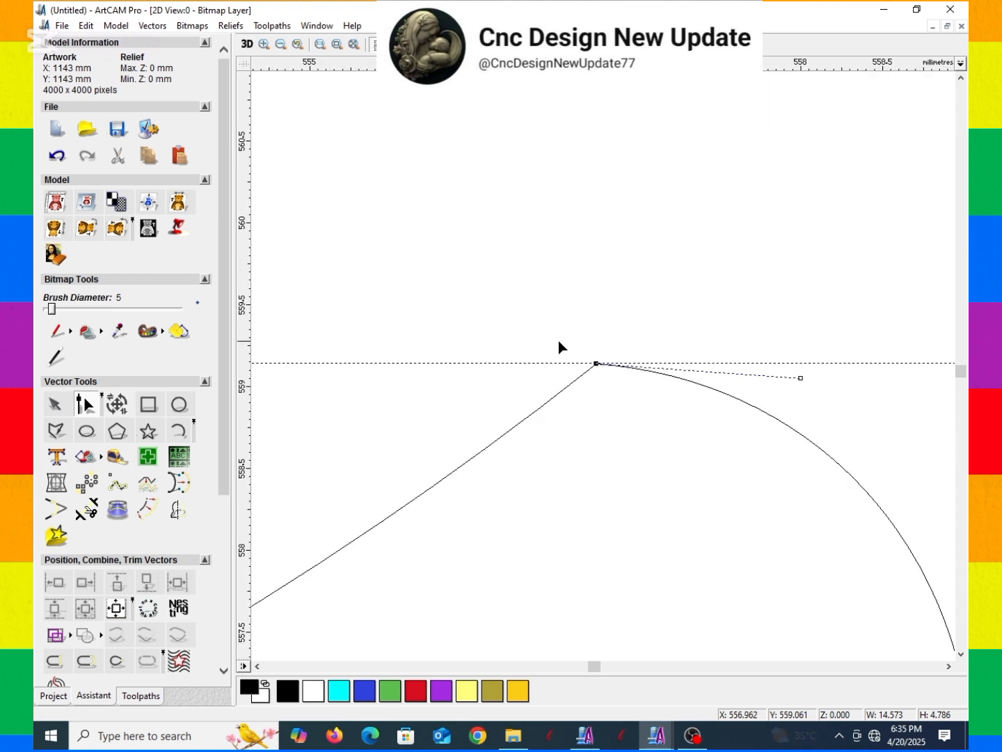
{"action": "scroll", "coordinate": [714, 417], "scroll_direction": "down", "scroll_amount": 3}
{"action": "scroll", "coordinate": [526, 403], "scroll_direction": "down", "scroll_amount": 3}
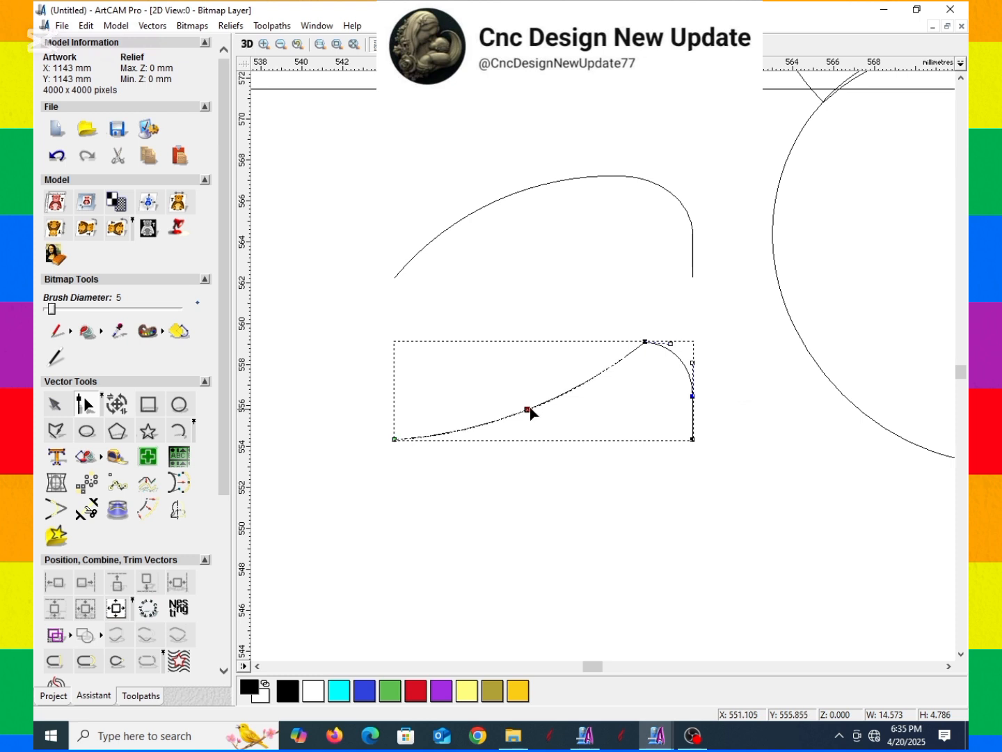
{"action": "left_click_drag", "start_coordinate": [527, 411], "coordinate": [526, 404]}
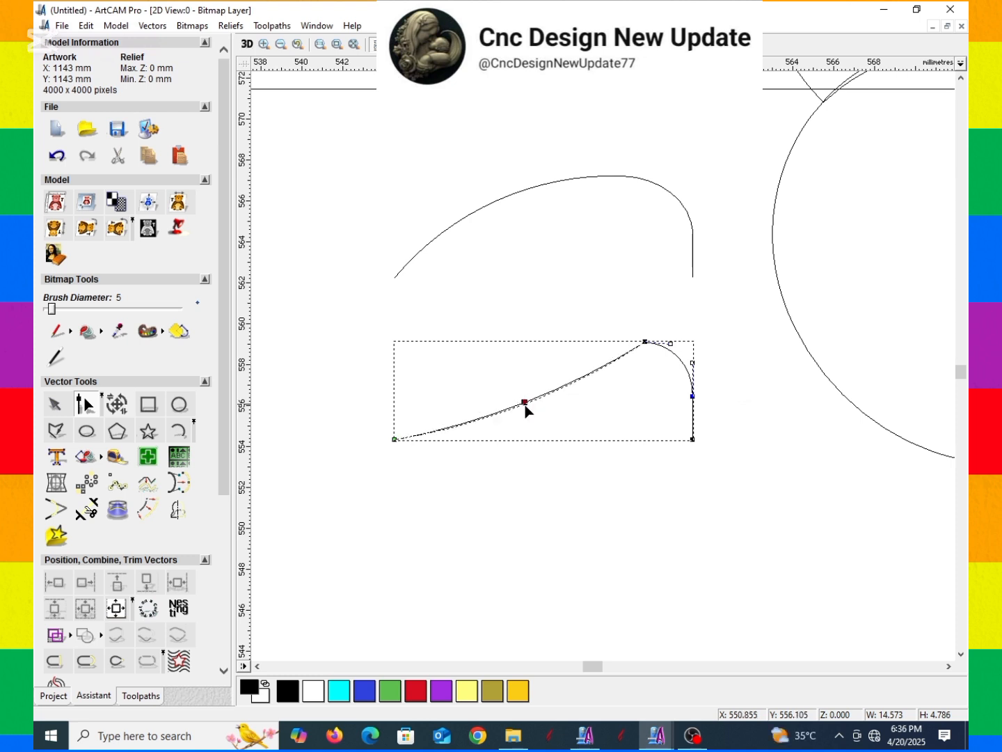
{"action": "scroll", "coordinate": [639, 386], "scroll_direction": "up", "scroll_amount": 2}
{"action": "scroll", "coordinate": [665, 369], "scroll_direction": "down", "scroll_amount": 2}
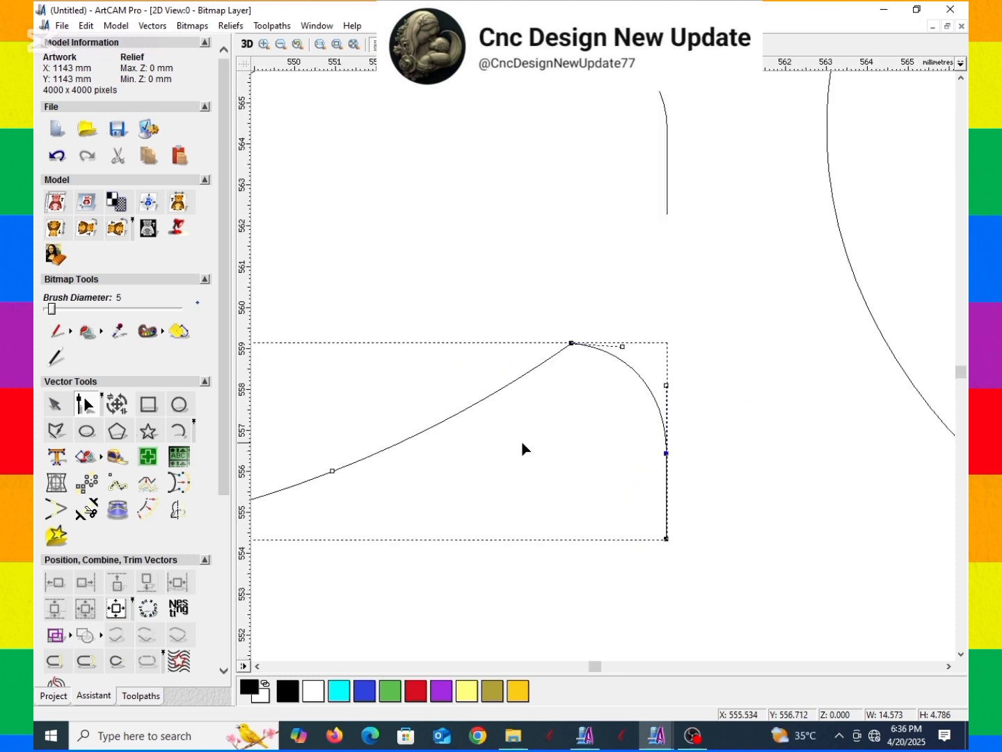
{"action": "key", "text": "n"}
{"action": "left_click", "coordinate": [588, 405]}
{"action": "scroll", "coordinate": [625, 420], "scroll_direction": "down", "scroll_amount": 2}
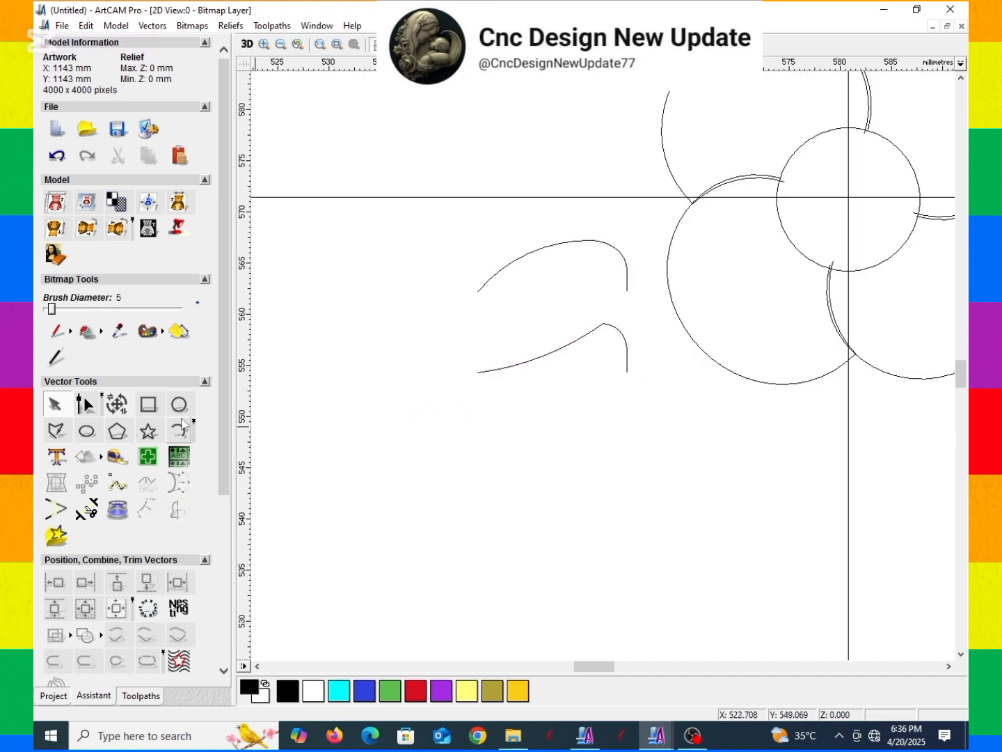
- Draw a rectangle about 14.6 mm wide and 4.2 mm high below the two profiles
{"action": "left_click", "coordinate": [147, 405]}
{"action": "left_click_drag", "start_coordinate": [525, 398], "coordinate": [671, 442]}
{"action": "key", "text": "Escape"}
{"action": "scroll", "coordinate": [646, 426], "scroll_direction": "up", "scroll_amount": 2}
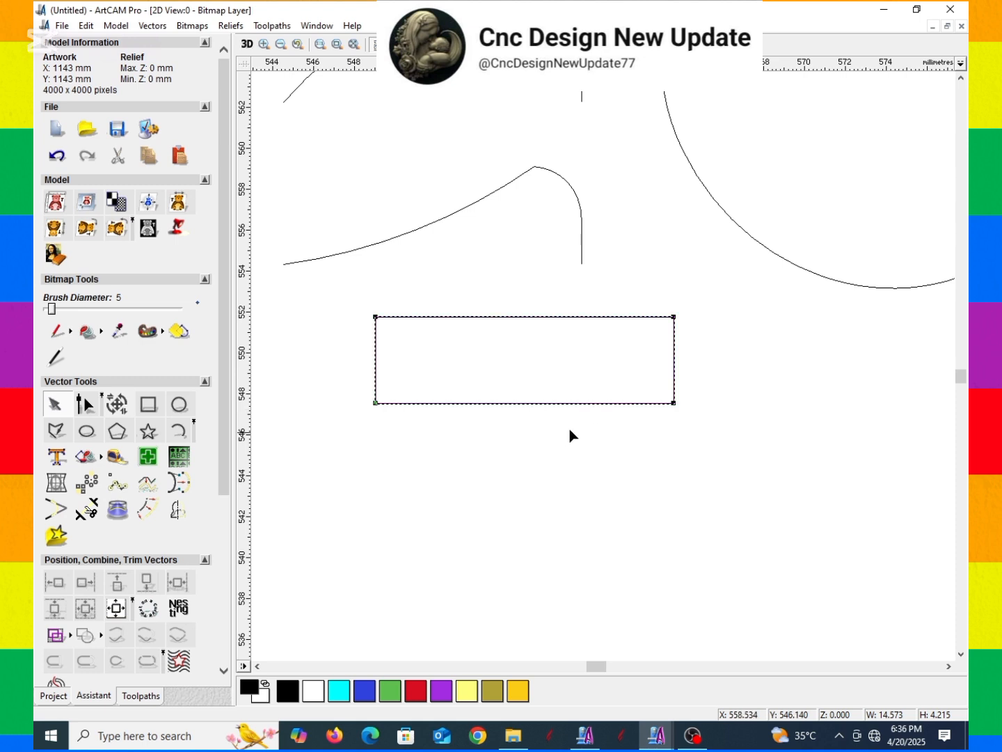
- Narrow the new rectangle to about 13.6 mm by shifting its right side inward, and remove its bottom side
{"action": "key", "text": "n"}
{"action": "left_click_drag", "start_coordinate": [705, 299], "coordinate": [566, 405]}
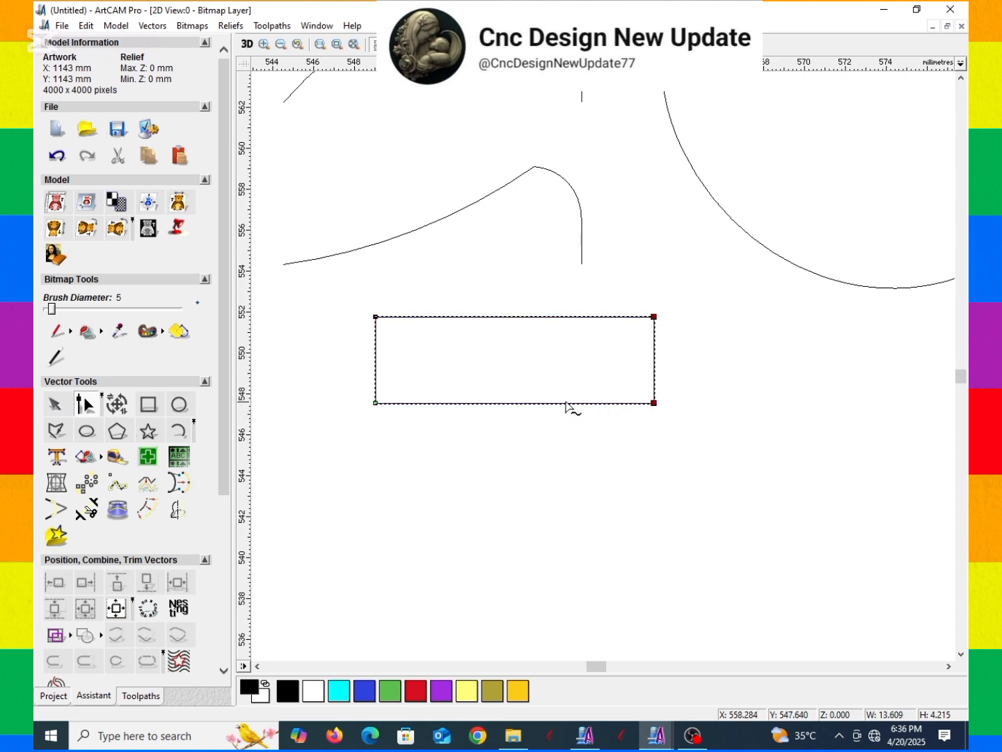
{"action": "left_click", "coordinate": [566, 405]}
{"action": "key", "text": "ctrl+z"}
{"action": "key", "text": "ctrl+y"}
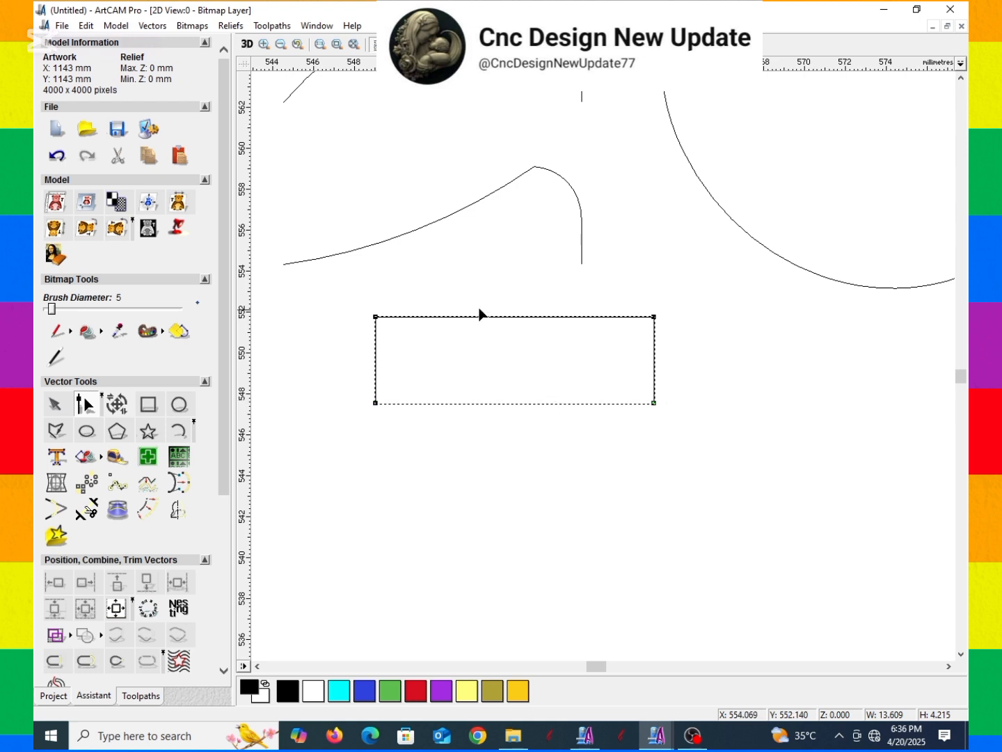
- Lower the open rectangle's upper-left corner close to the base, and turn its top side into a shallow upward arc
{"action": "left_click", "coordinate": [376, 316]}
{"action": "key", "text": "Down"}
{"action": "key", "text": "Down"}
{"action": "key", "text": "Down"}
{"action": "key", "text": "Down"}
{"action": "key", "text": "Down"}
{"action": "key", "text": "Down"}
{"action": "key", "text": "Down"}
{"action": "key", "text": "Down"}
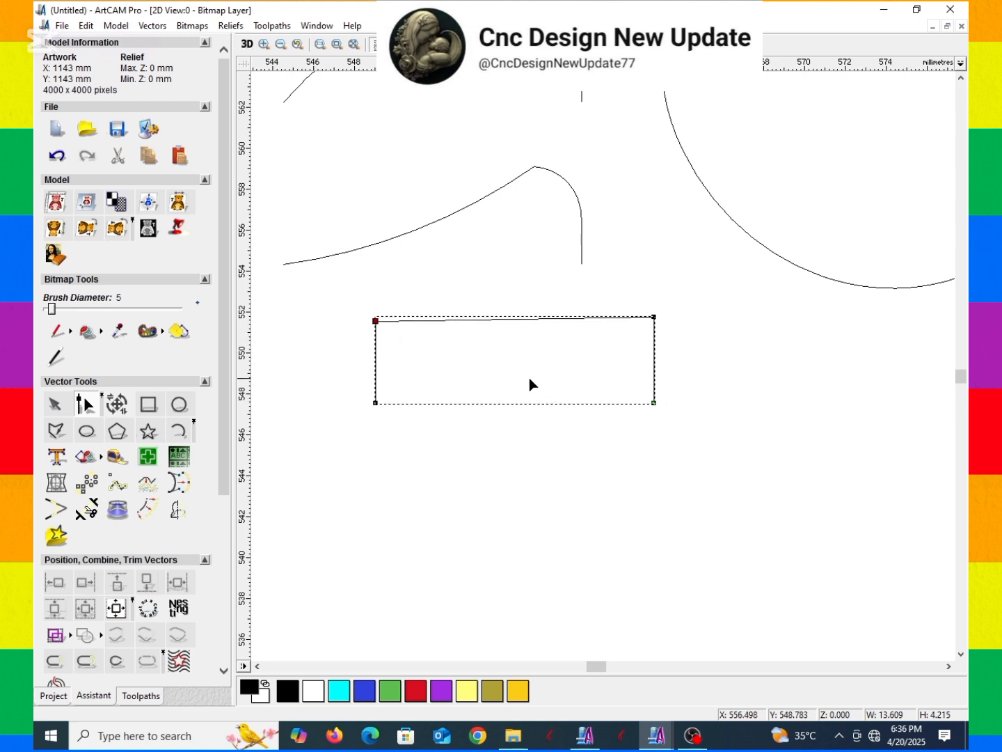
{"action": "key", "text": "Down"}
{"action": "key", "text": "Down"}
{"action": "key", "text": "Down"}
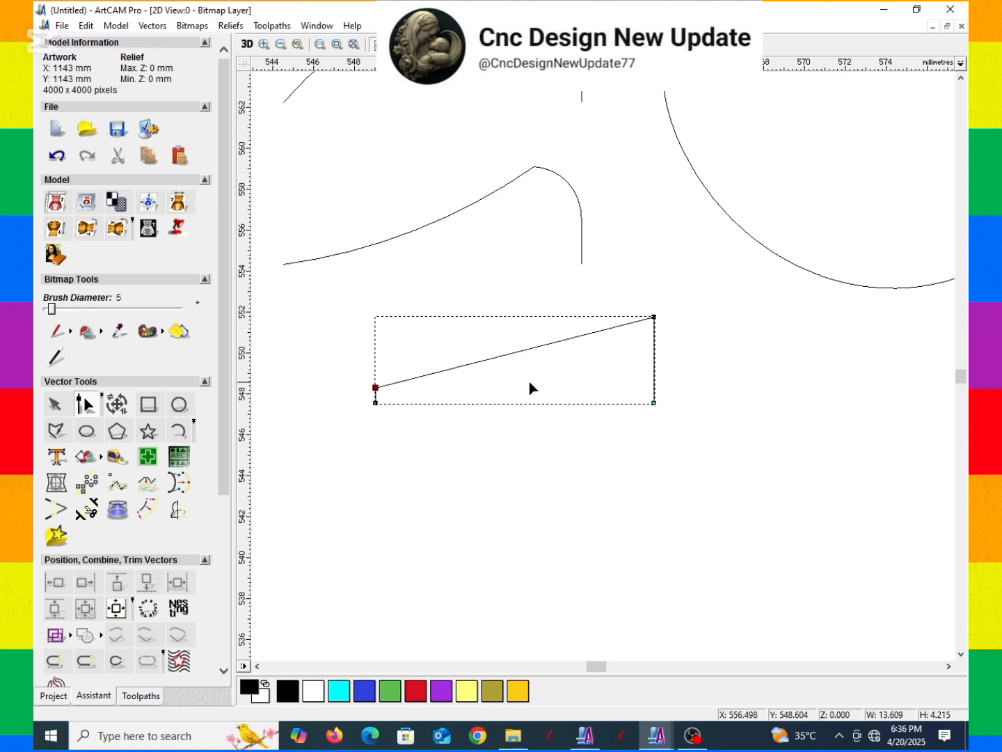
{"action": "key", "text": "a"}
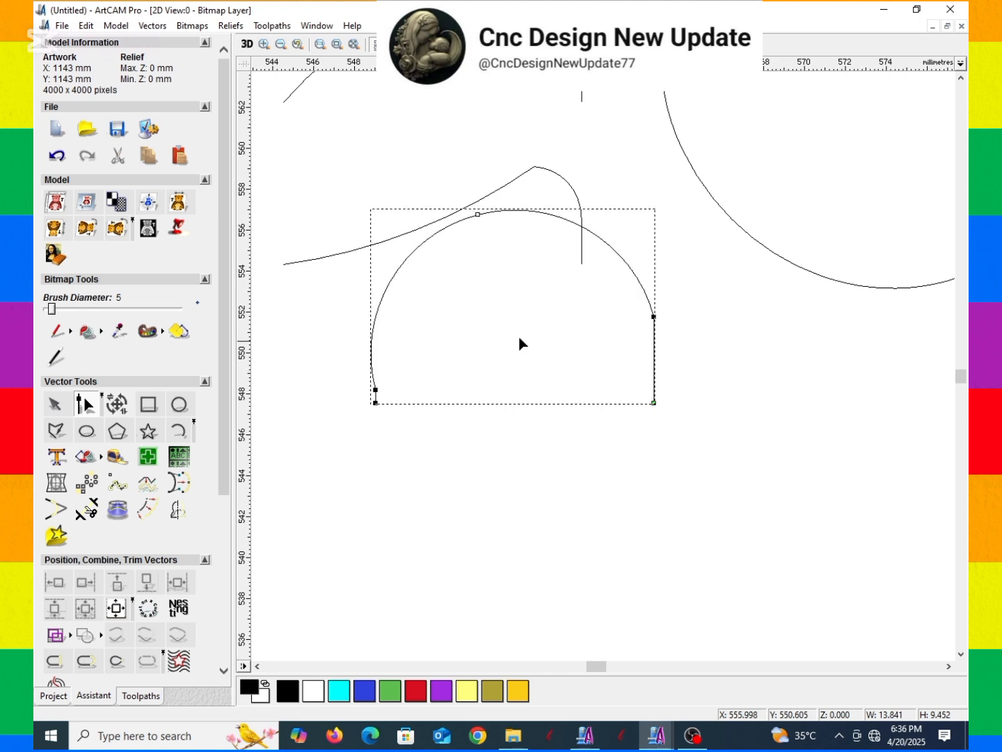
{"action": "left_click_drag", "start_coordinate": [479, 217], "coordinate": [501, 298]}
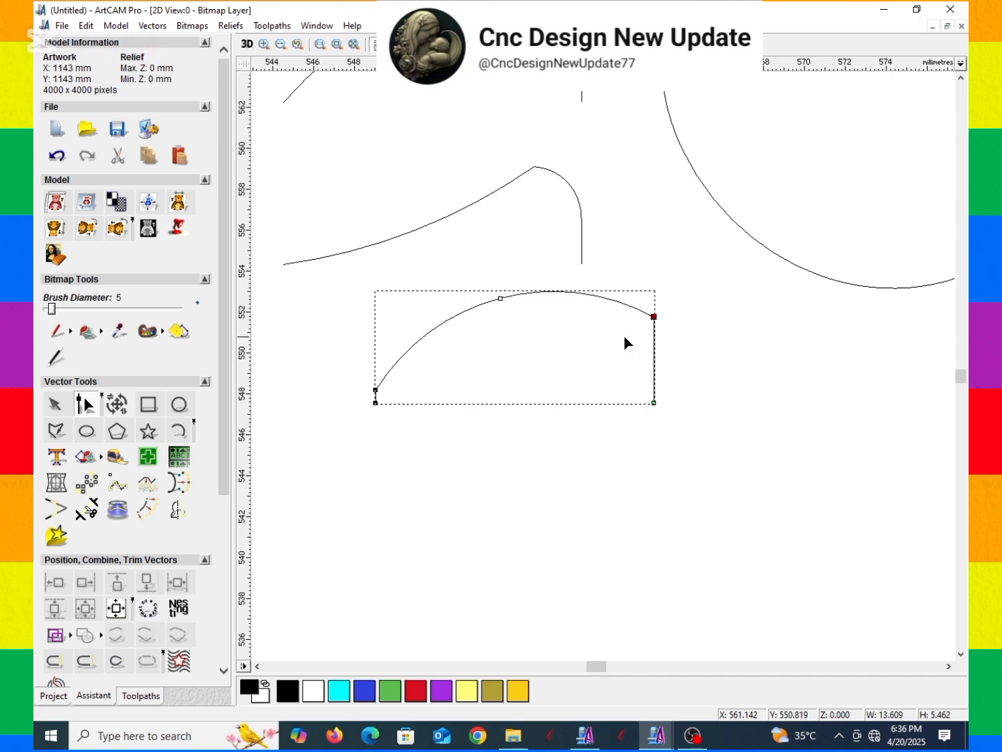
- Lower the right end of the third profile's arc to about 2.3 mm above the base
{"action": "key", "text": "Down"}
{"action": "scroll", "coordinate": [624, 348], "scroll_direction": "down", "scroll_amount": 1}
{"action": "key", "text": "Down"}
{"action": "key", "text": "Down"}
{"action": "key", "text": "Down"}
{"action": "key", "text": "Down"}
{"action": "key", "text": "Down"}
{"action": "key", "text": "Down"}
{"action": "key", "text": "Down"}
{"action": "key", "text": "Down"}
{"action": "key", "text": "Down"}
{"action": "key", "text": "Down"}
{"action": "key", "text": "Down"}
{"action": "key", "text": "Down"}
{"action": "scroll", "coordinate": [629, 369], "scroll_direction": "up", "scroll_amount": 1}
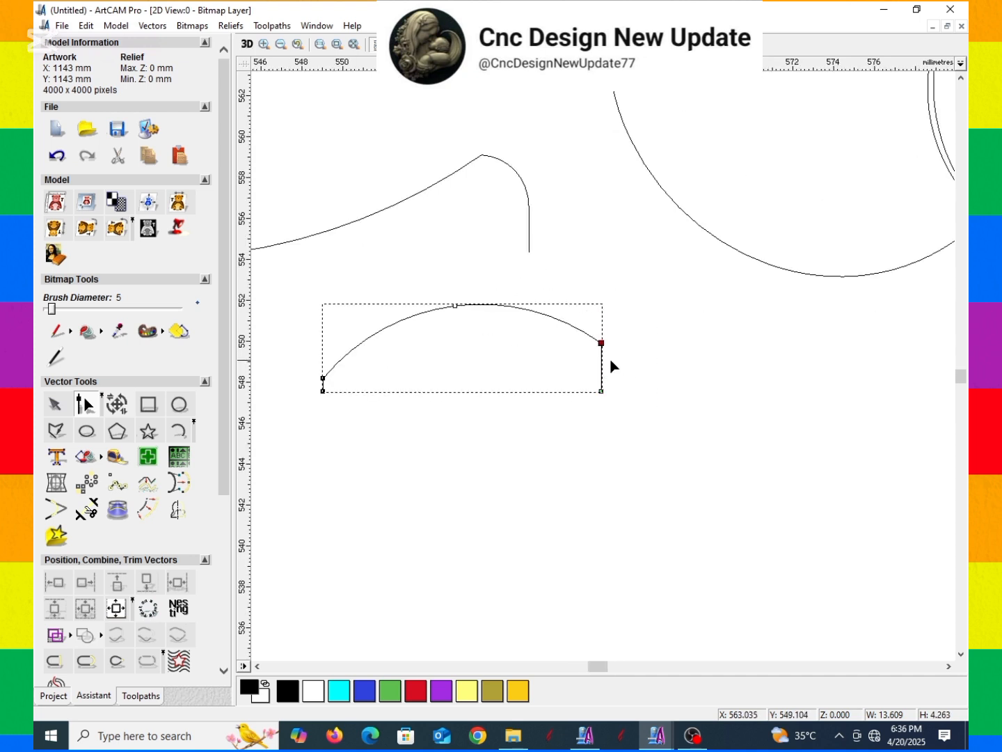
{"action": "key", "text": "Down"}
{"action": "key", "text": "Down"}
{"action": "key", "text": "Down"}
- Lower the left end of the third profile's arc to about 0.5 mm above the base
{"action": "left_click_drag", "start_coordinate": [366, 366], "coordinate": [316, 383]}
{"action": "key", "text": "Down"}
{"action": "key", "text": "Down"}
{"action": "key", "text": "Down"}
{"action": "key", "text": "Down"}
{"action": "key", "text": "Down"}
{"action": "key", "text": "Down"}
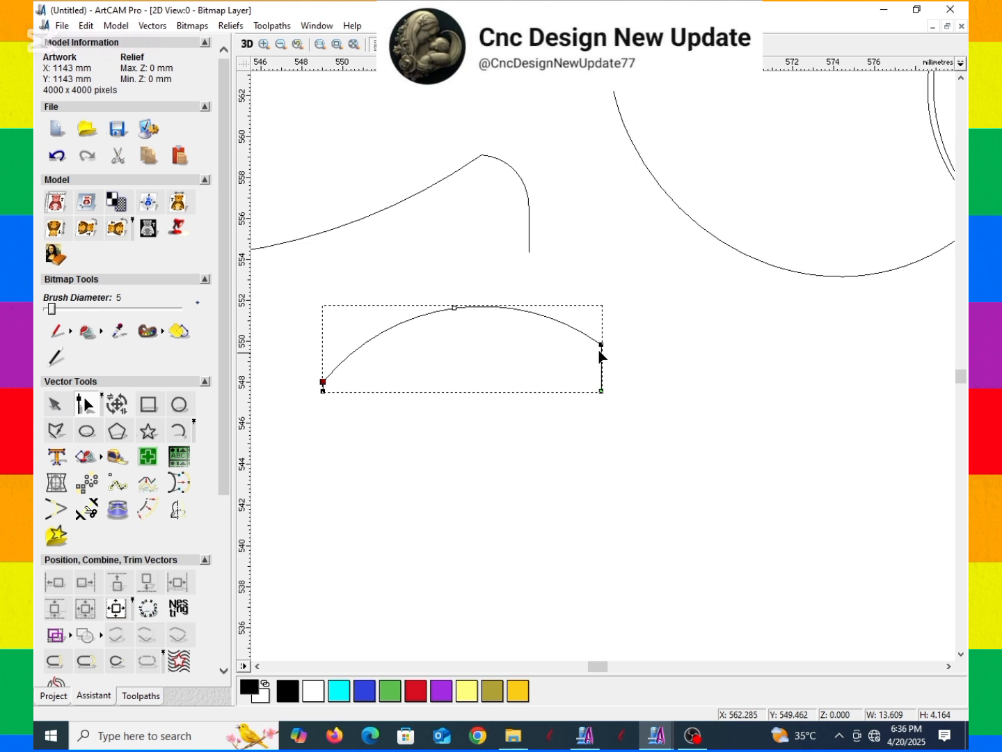
- Fine-tune the height of the third profile's right arc end, then finish point editing and deselect the profile
{"action": "left_click_drag", "start_coordinate": [630, 334], "coordinate": [578, 350]}
{"action": "key", "text": "Up"}
{"action": "key", "text": "Up"}
{"action": "key", "text": "Down"}
{"action": "key", "text": "Down"}
{"action": "key", "text": "Down"}
{"action": "key", "text": "Down"}
{"action": "key", "text": "Down"}
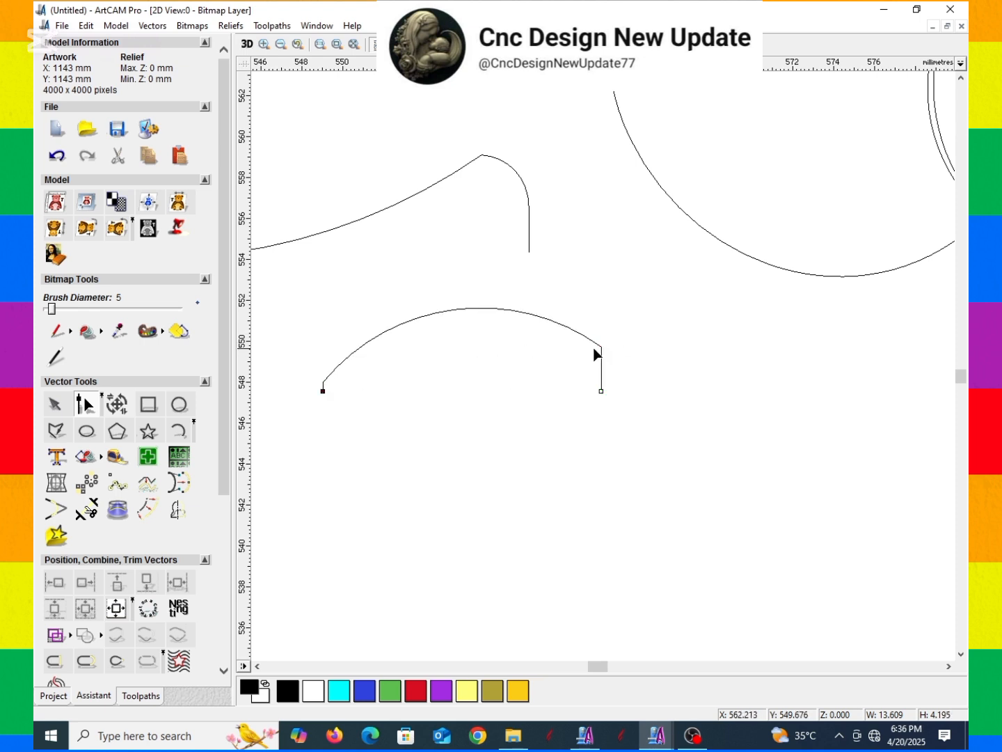
{"action": "key", "text": "n"}
{"action": "scroll", "coordinate": [578, 354], "scroll_direction": "down", "scroll_amount": 3}
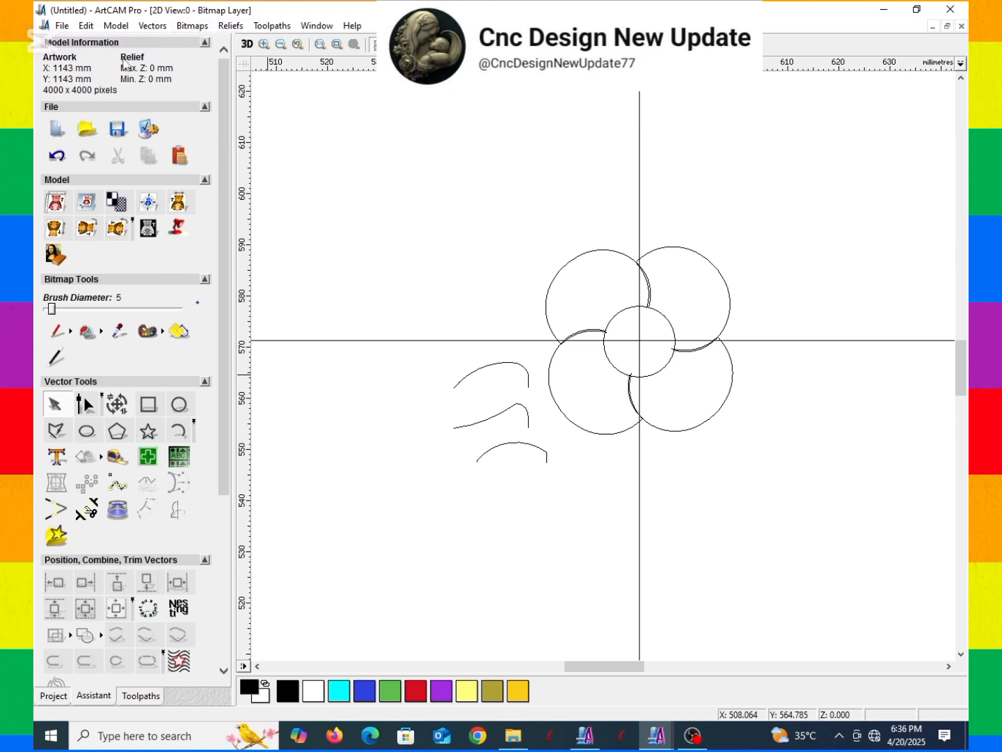
- Set the model resolution to 4000 x 4000 points and accept the irreversible adjustment
{"action": "left_click", "coordinate": [153, 27]}
{"action": "left_click", "coordinate": [116, 26]}
{"action": "left_click", "coordinate": [142, 107]}
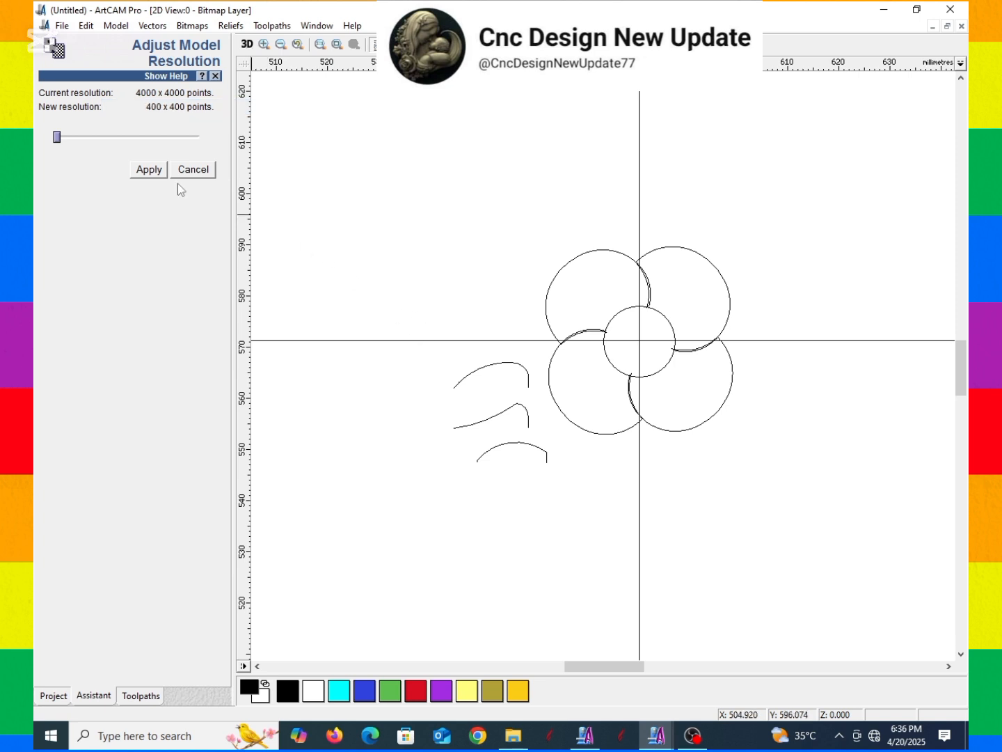
{"action": "left_click_drag", "start_coordinate": [105, 142], "coordinate": [197, 140]}
{"action": "left_click", "coordinate": [148, 169]}
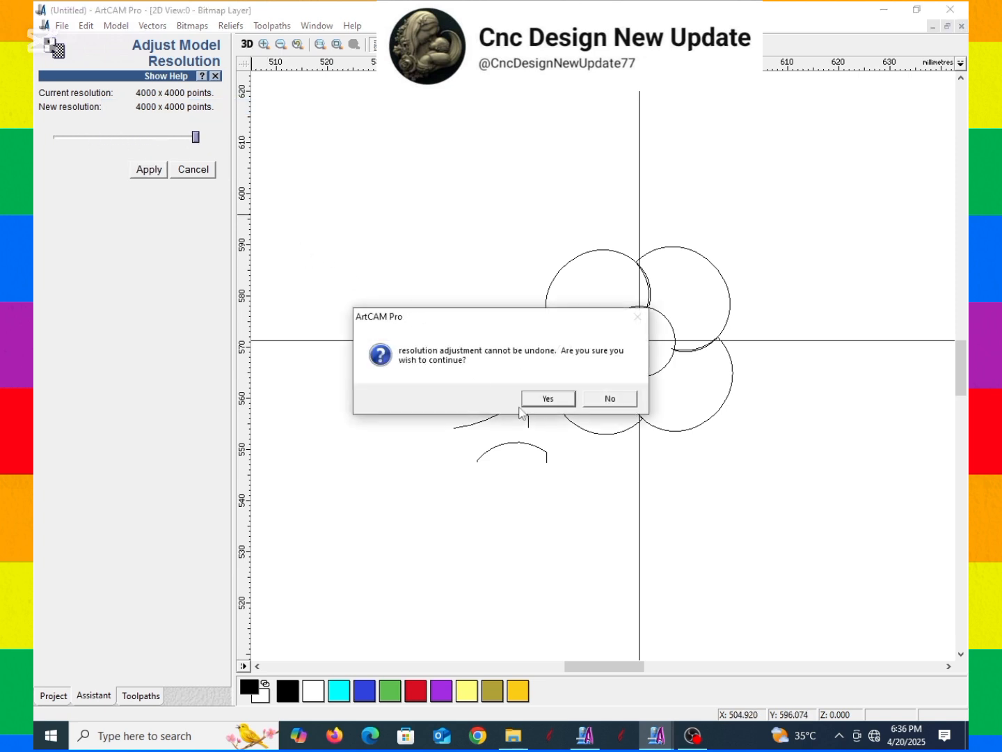
{"action": "left_click", "coordinate": [550, 399]}
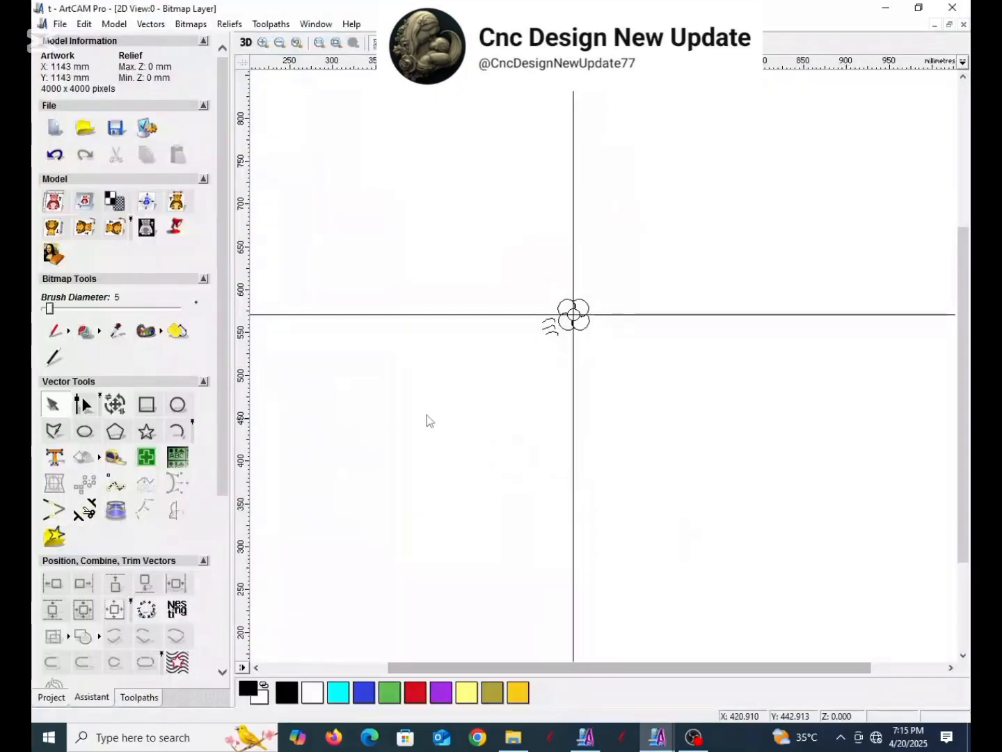
- Examine the flower outlines and the three profile curves beside it, and select the lowest arched profile
{"action": "scroll", "coordinate": [763, 304], "scroll_direction": "up", "scroll_amount": 1}
{"action": "scroll", "coordinate": [380, 357], "scroll_direction": "up", "scroll_amount": 1}
{"action": "scroll", "coordinate": [515, 314], "scroll_direction": "up", "scroll_amount": 1}
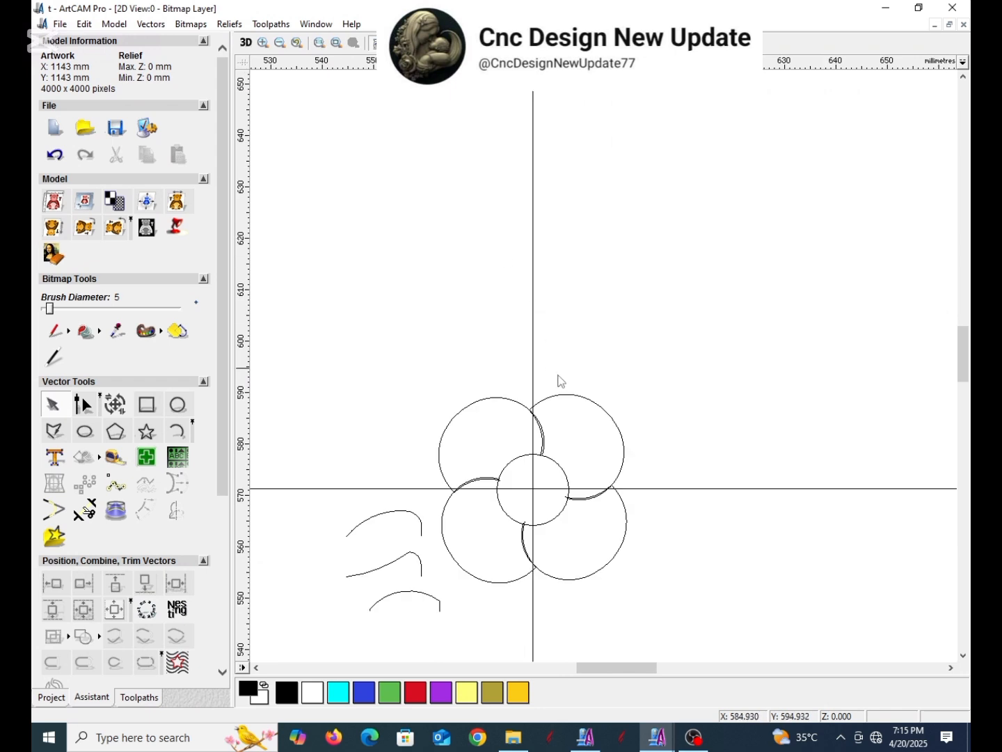
{"action": "scroll", "coordinate": [564, 421], "scroll_direction": "up", "scroll_amount": 1}
{"action": "scroll", "coordinate": [579, 414], "scroll_direction": "down", "scroll_amount": 1}
{"action": "scroll", "coordinate": [593, 405], "scroll_direction": "up", "scroll_amount": 1}
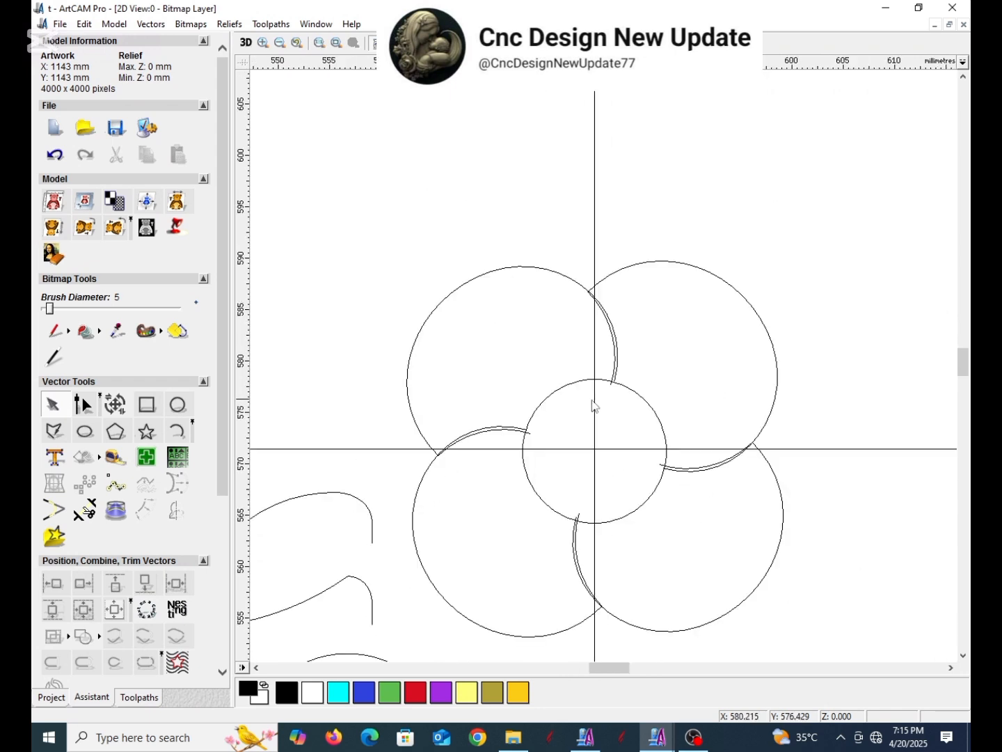
{"action": "scroll", "coordinate": [599, 412], "scroll_direction": "down", "scroll_amount": 1}
{"action": "scroll", "coordinate": [504, 461], "scroll_direction": "up", "scroll_amount": 3}
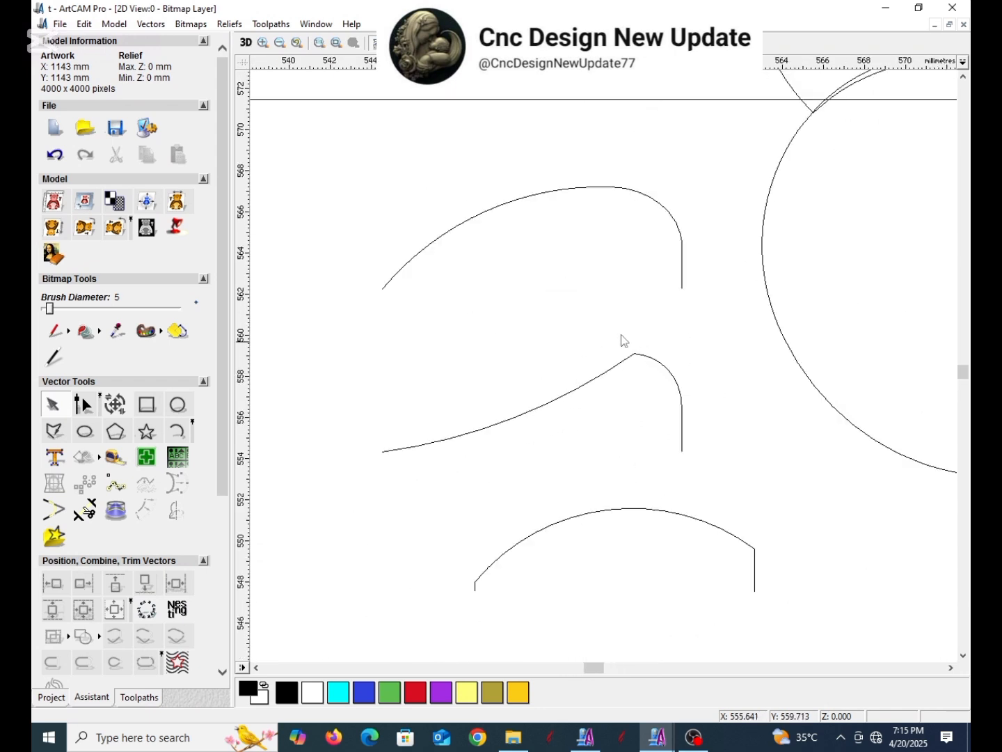
{"action": "left_click", "coordinate": [711, 523]}
{"action": "scroll", "coordinate": [828, 398], "scroll_direction": "down", "scroll_amount": 3}
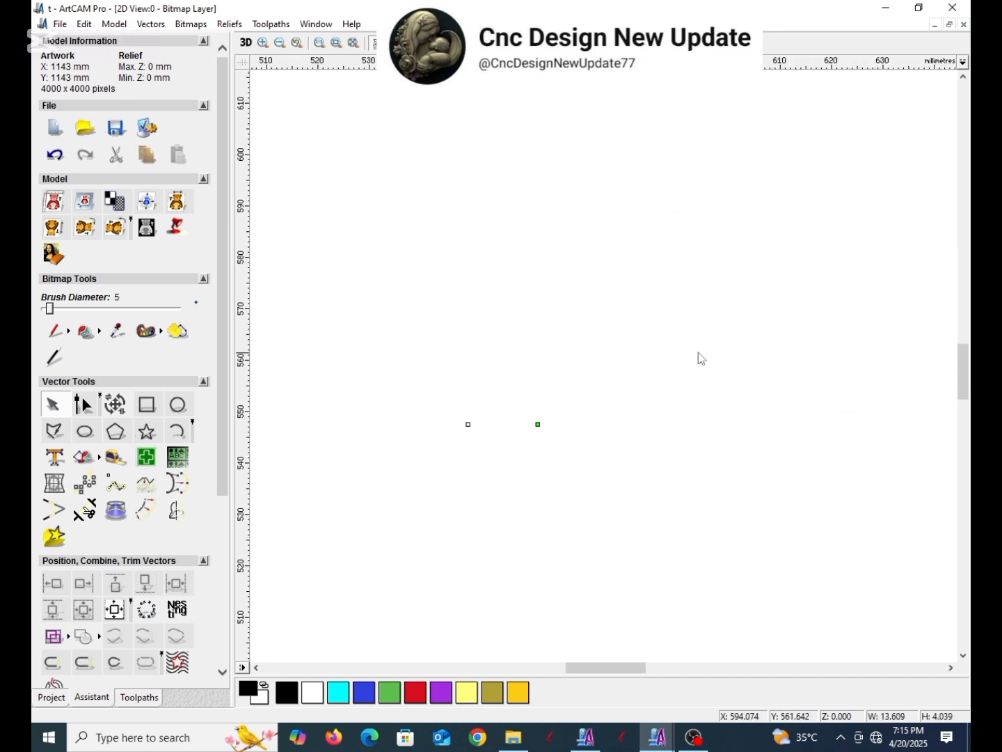
{"action": "left_click", "coordinate": [620, 221], "text": "shift"}
{"action": "left_click", "coordinate": [619, 221]}
{"action": "scroll", "coordinate": [607, 236], "scroll_direction": "up", "scroll_amount": 2}
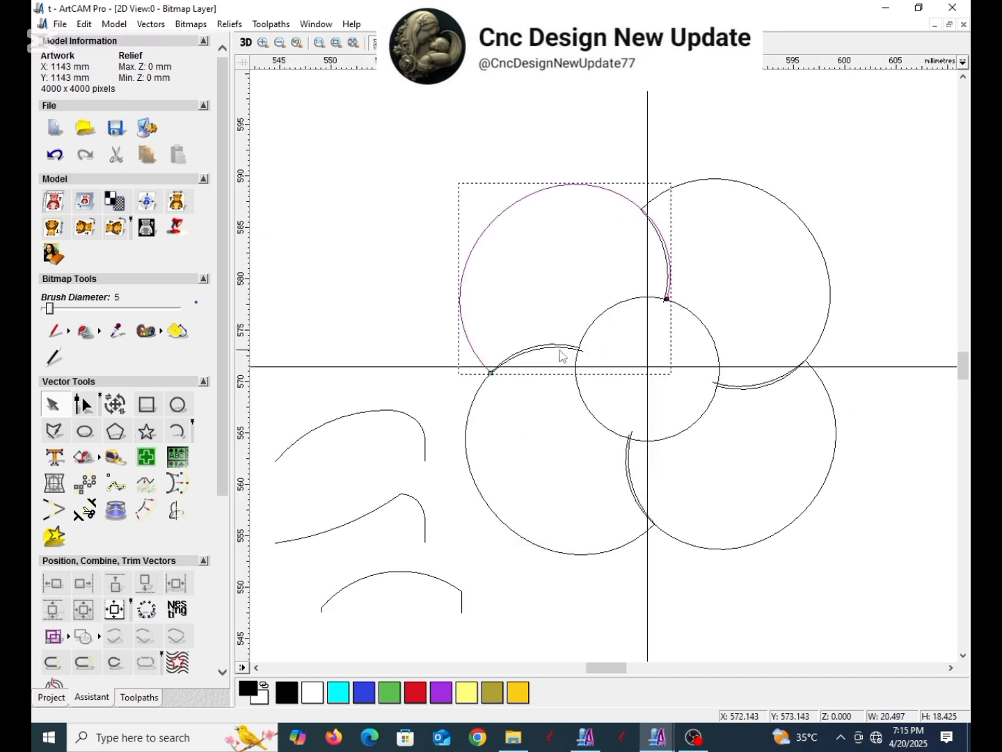
{"action": "left_click", "coordinate": [562, 356]}
{"action": "left_click", "coordinate": [559, 347]}
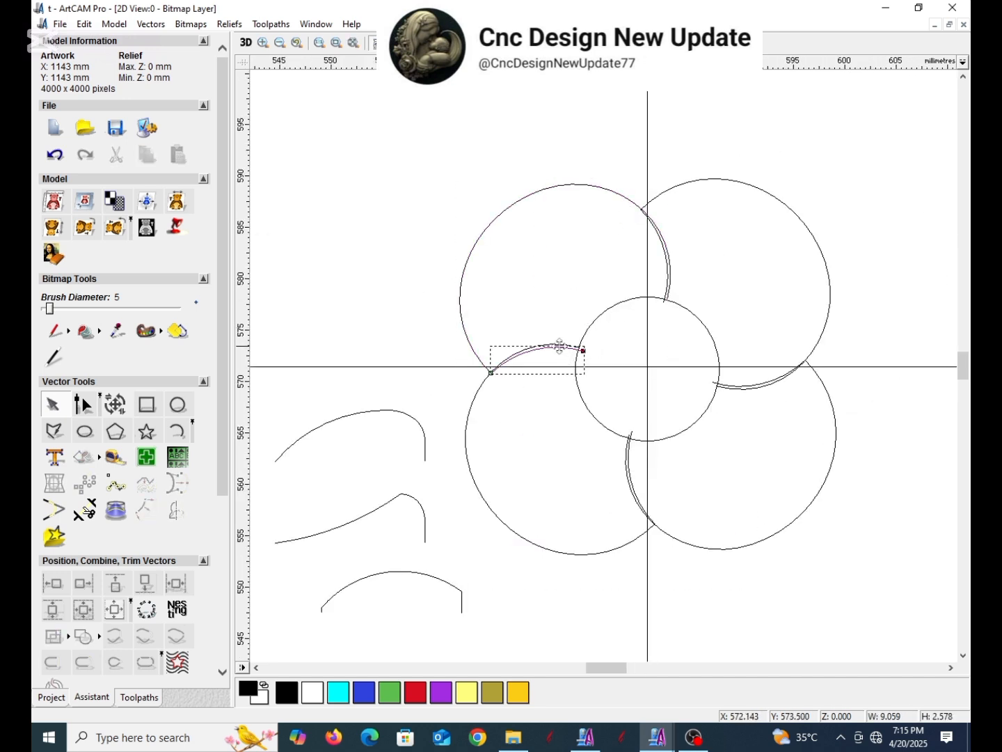
{"action": "left_click", "coordinate": [603, 191], "text": "shift"}
{"action": "left_click", "coordinate": [446, 153]}
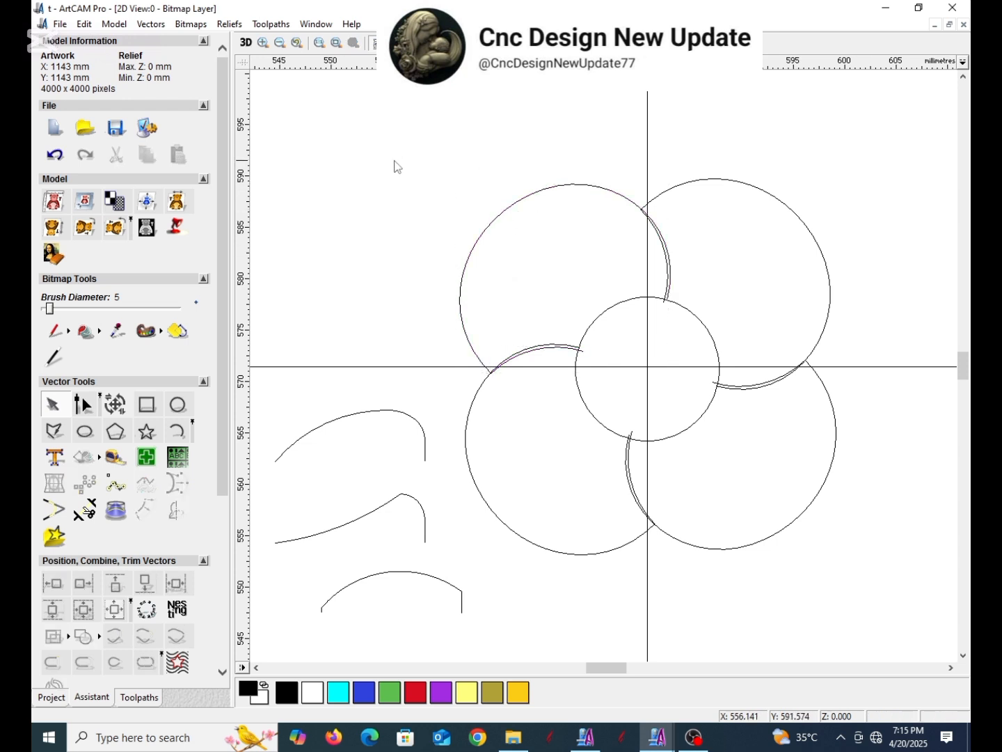
- Reapply the model resolution at its maximum of 4000 x 4000 points and accept the adjustment
{"action": "left_click", "coordinate": [151, 24]}
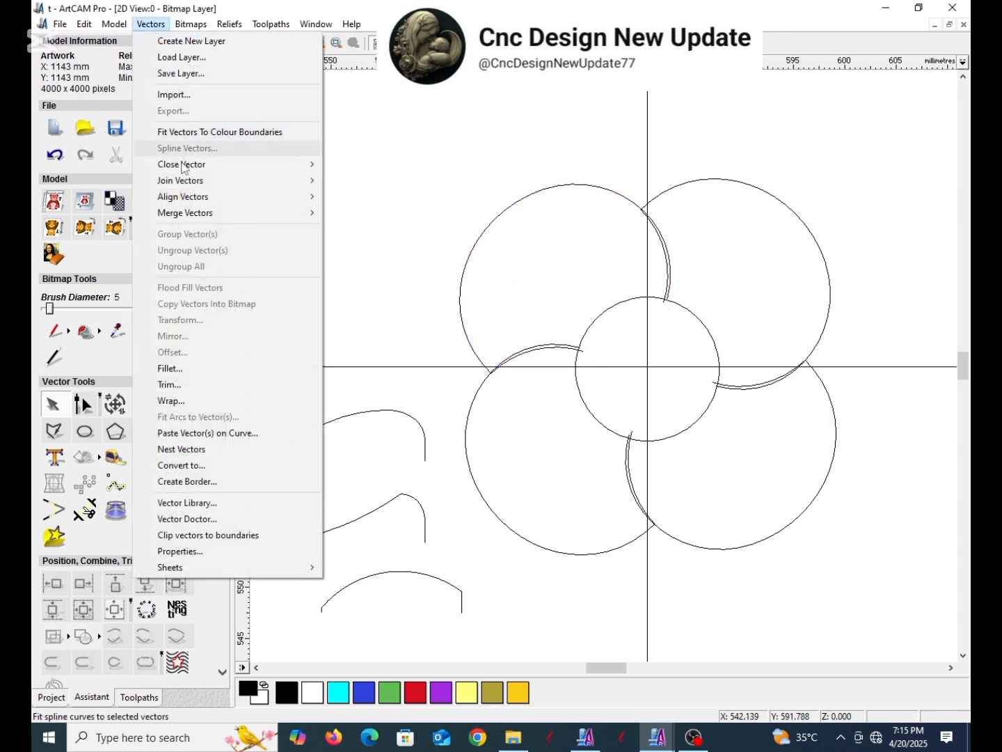
{"action": "mouse_move", "coordinate": [115, 24]}
{"action": "left_click", "coordinate": [147, 105]}
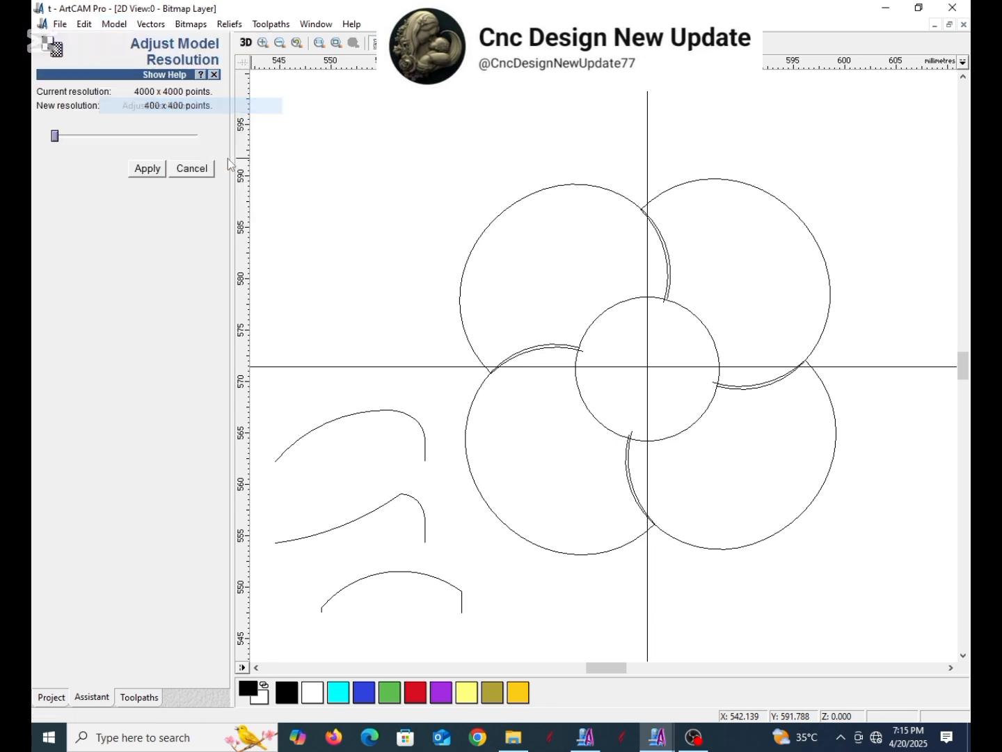
{"action": "left_click_drag", "start_coordinate": [53, 136], "coordinate": [195, 136]}
{"action": "left_click", "coordinate": [157, 169]}
{"action": "left_click", "coordinate": [549, 399]}
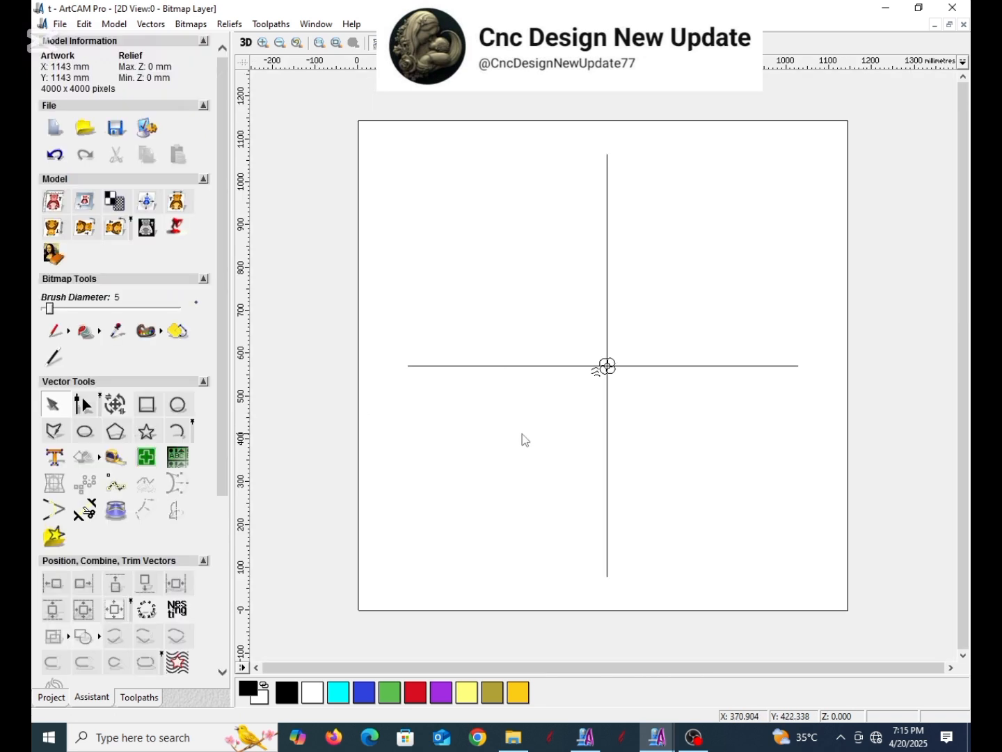
- Start a Two Rail Sweep using the upper-left petal's lower inner arc and its outer outline as the drive rails
{"action": "scroll", "coordinate": [610, 394], "scroll_direction": "up", "scroll_amount": 8}
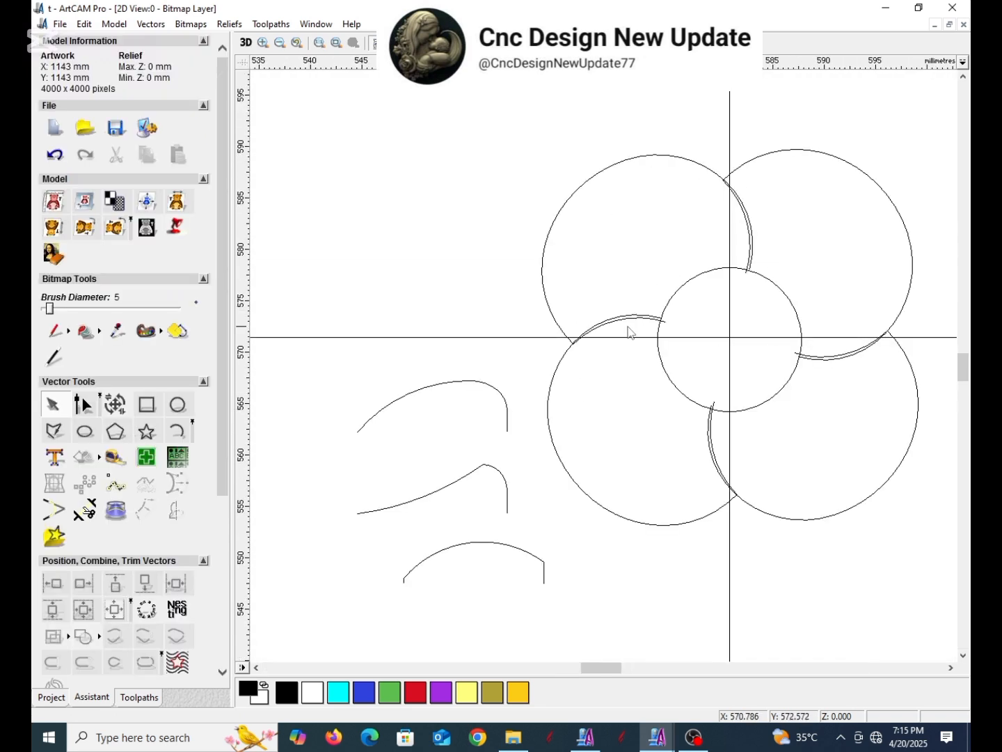
{"action": "left_click", "coordinate": [634, 321]}
{"action": "left_click", "coordinate": [630, 320]}
{"action": "left_click", "coordinate": [691, 162]}
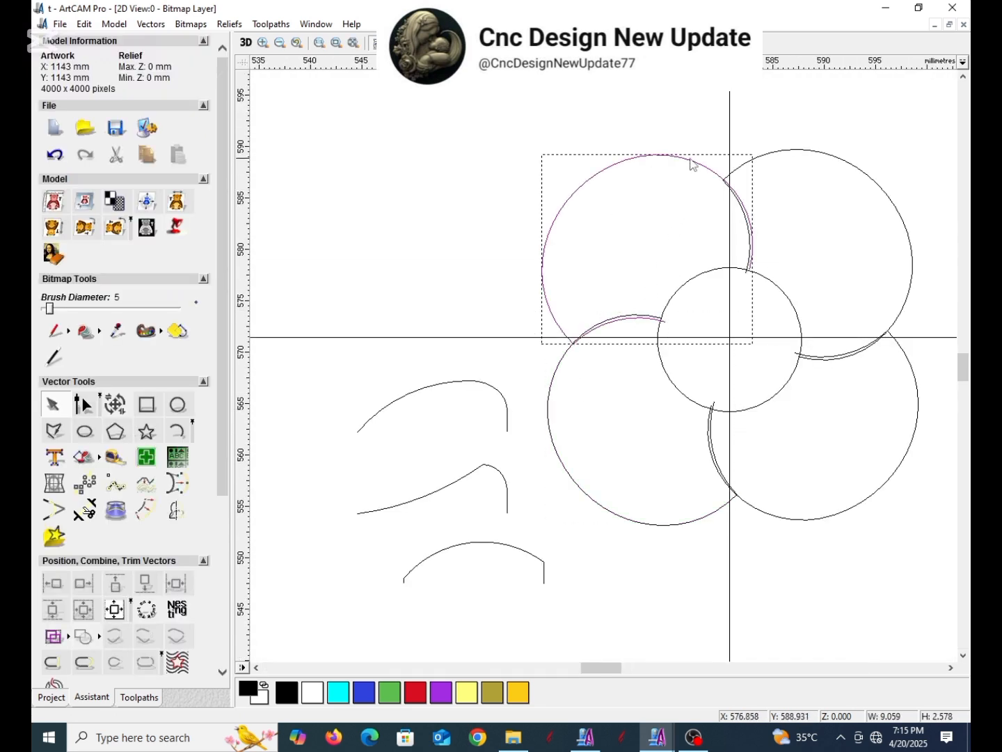
{"action": "scroll", "coordinate": [745, 304], "scroll_direction": "up", "scroll_amount": 3}
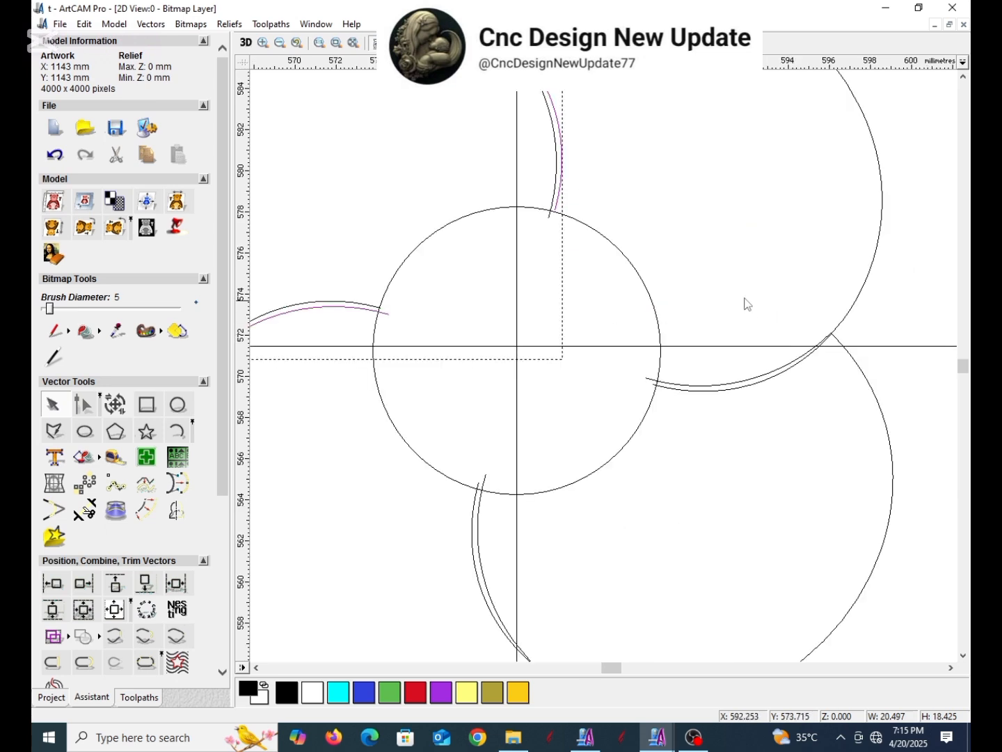
{"action": "scroll", "coordinate": [548, 279], "scroll_direction": "down", "scroll_amount": 3}
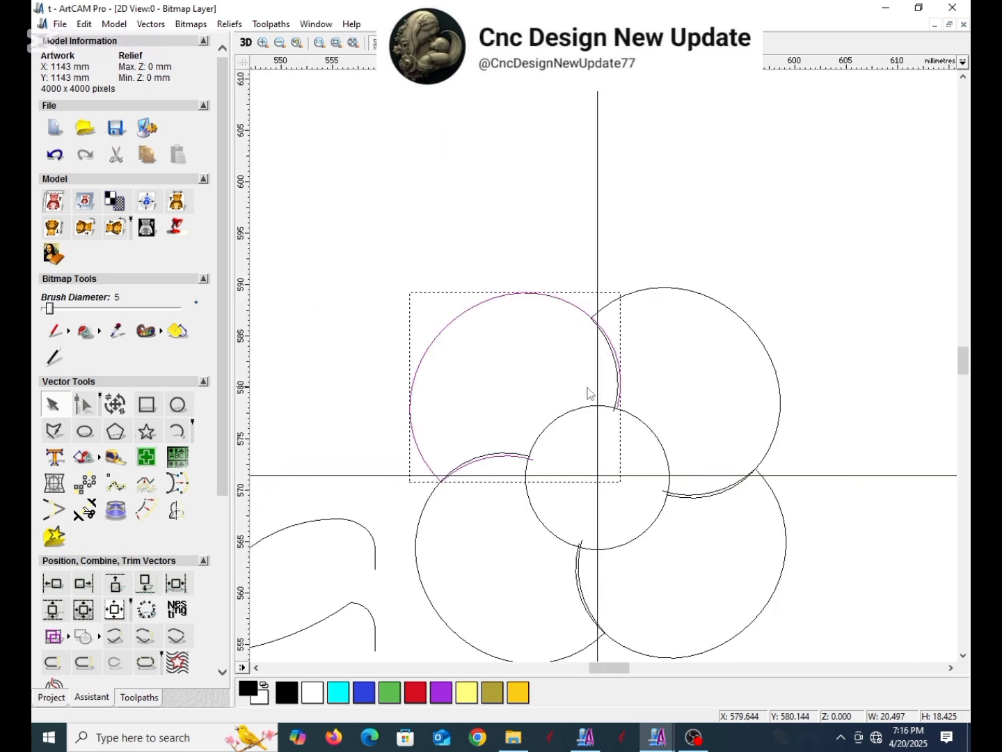
{"action": "scroll", "coordinate": [206, 491], "scroll_direction": "down", "scroll_amount": 5}
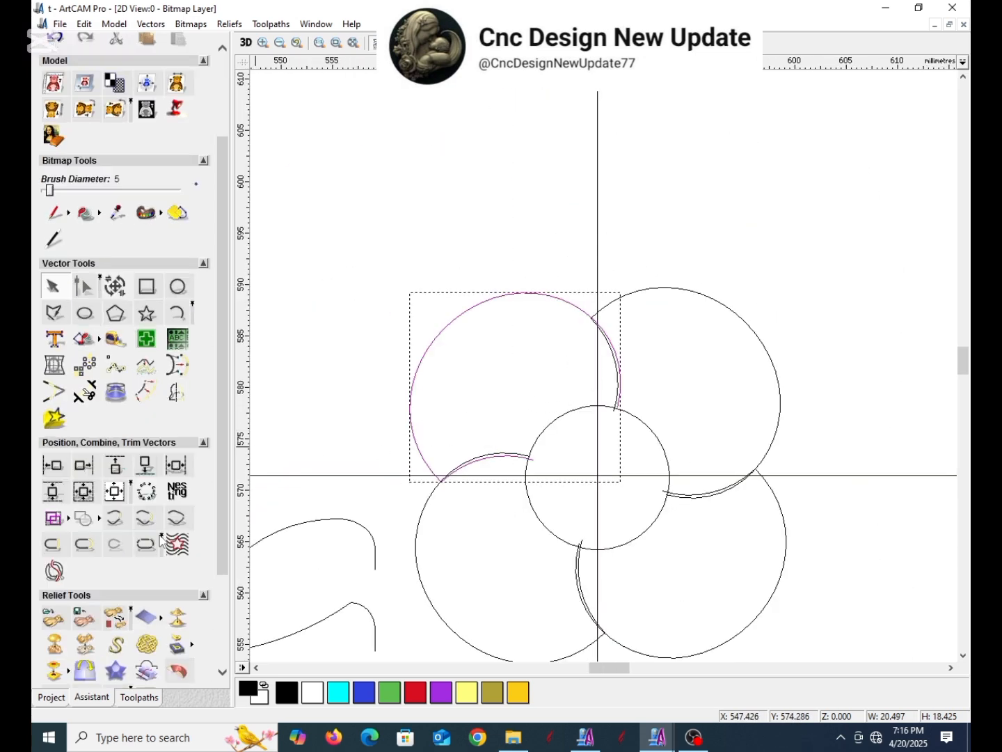
{"action": "left_click", "coordinate": [115, 620]}
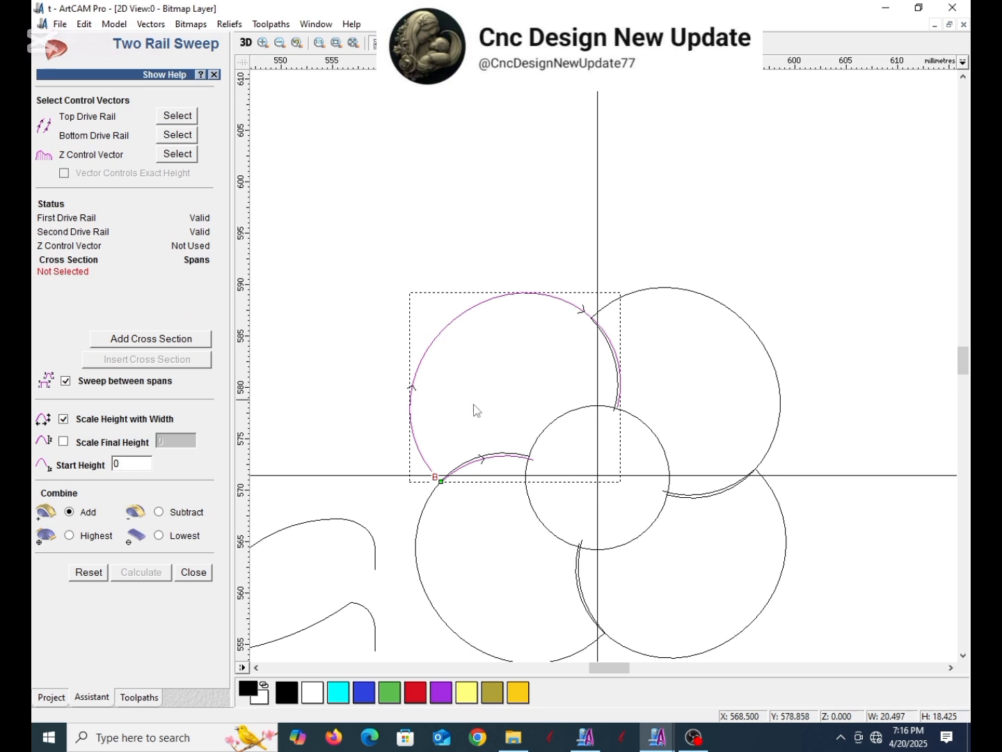
- Add the middle profile as the sweep's cross section and assign the lowest arched profile as its Z control vector
{"action": "scroll", "coordinate": [554, 453], "scroll_direction": "up", "scroll_amount": 2}
{"action": "left_click", "coordinate": [578, 410]}
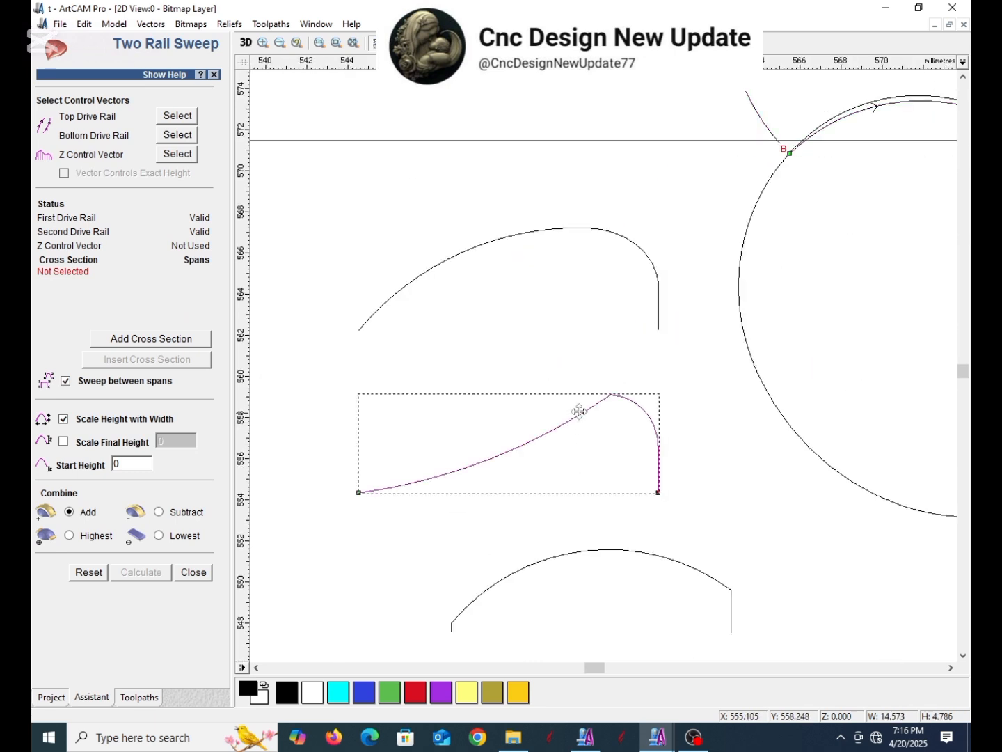
{"action": "left_click", "coordinate": [188, 346]}
{"action": "left_click", "coordinate": [605, 549]}
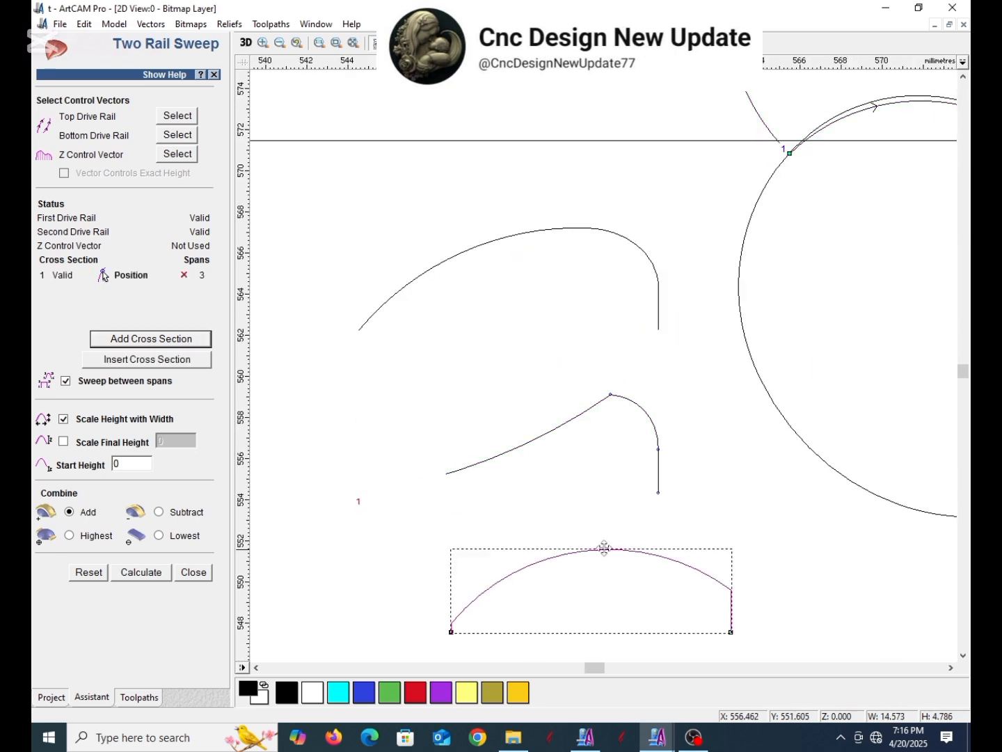
{"action": "left_click", "coordinate": [180, 156]}
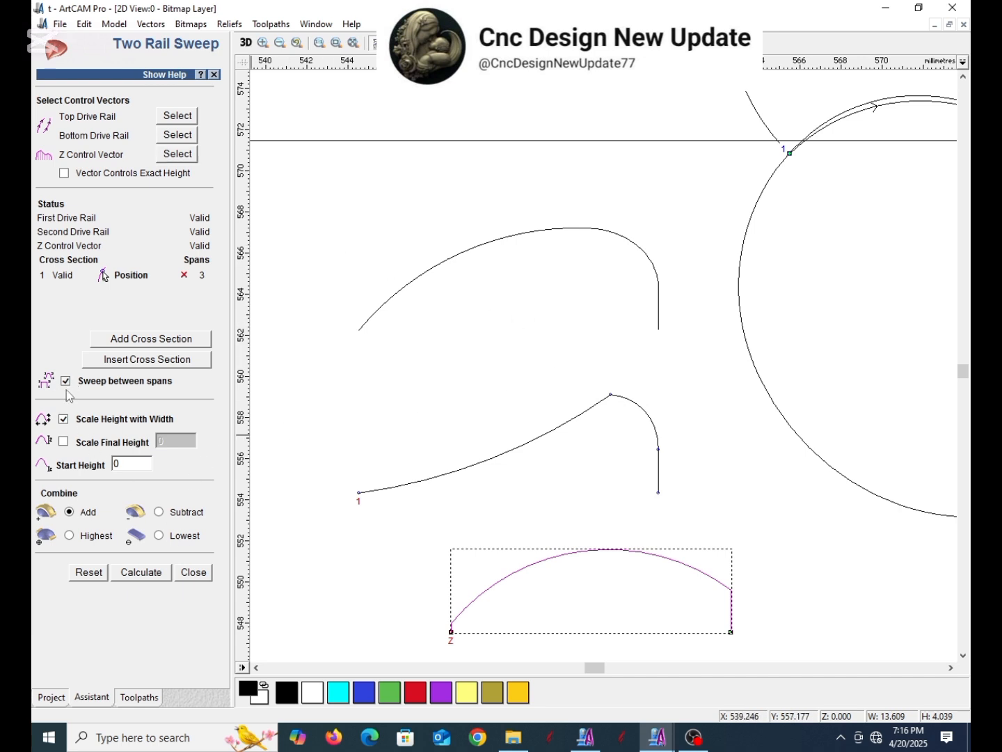
- Calculate the petal sweep with final height scaled to 8, span sweeping and width-based height scaling off, and the Highest combine mode
{"action": "left_click", "coordinate": [65, 442]}
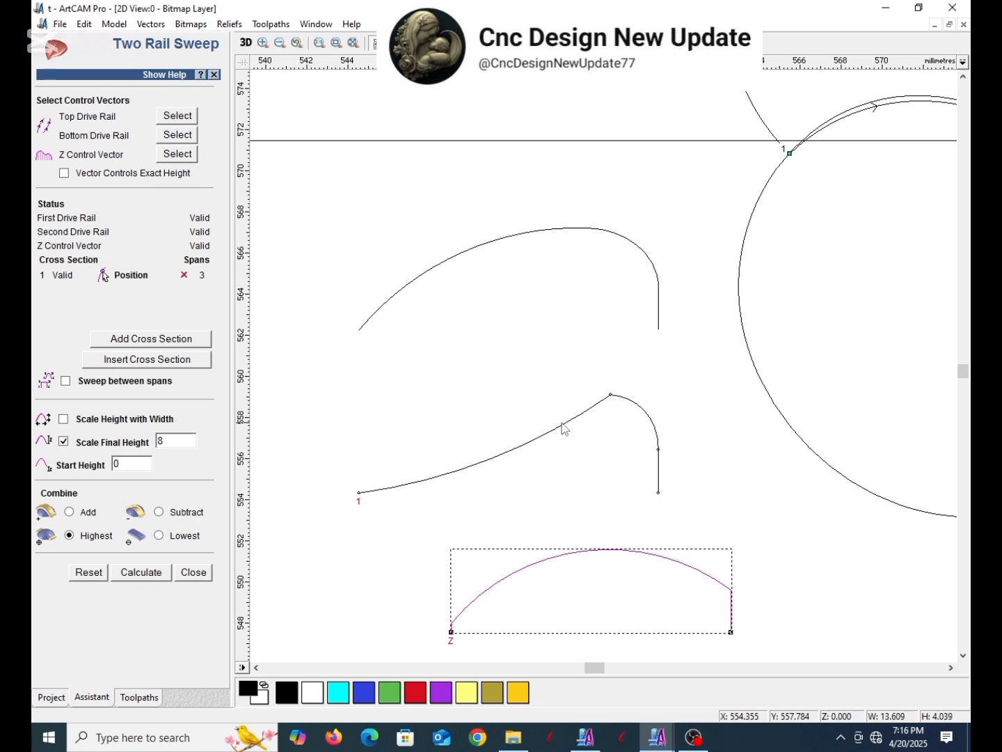
{"action": "scroll", "coordinate": [724, 281], "scroll_direction": "down", "scroll_amount": 2}
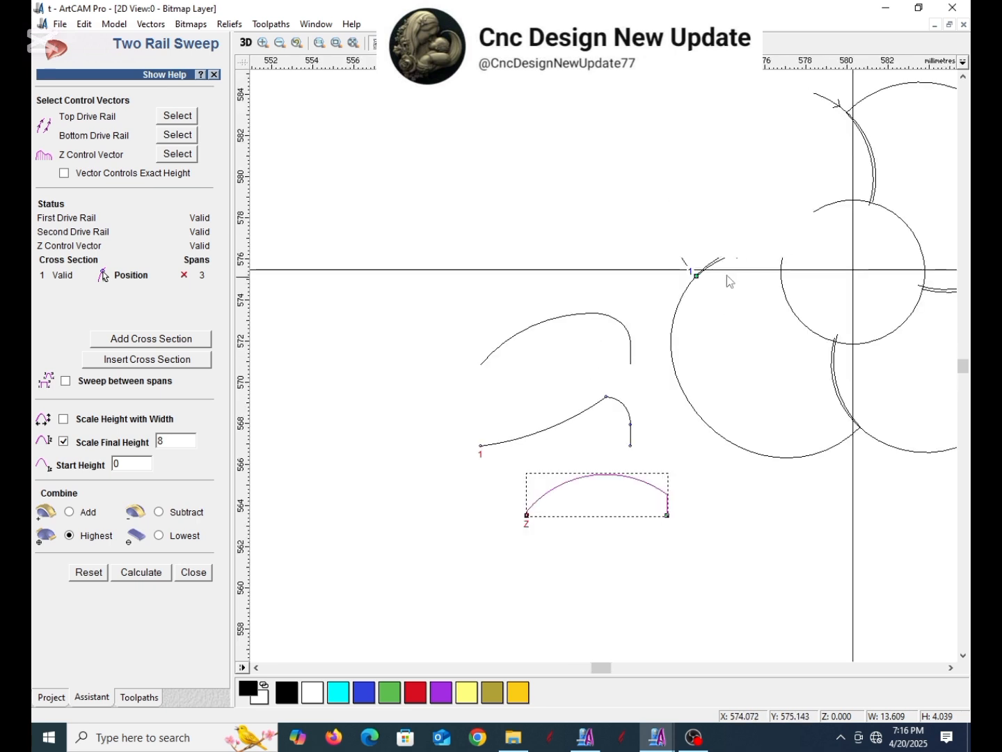
{"action": "scroll", "coordinate": [500, 101], "scroll_direction": "up", "scroll_amount": 2}
{"action": "scroll", "coordinate": [602, 215], "scroll_direction": "down", "scroll_amount": 1}
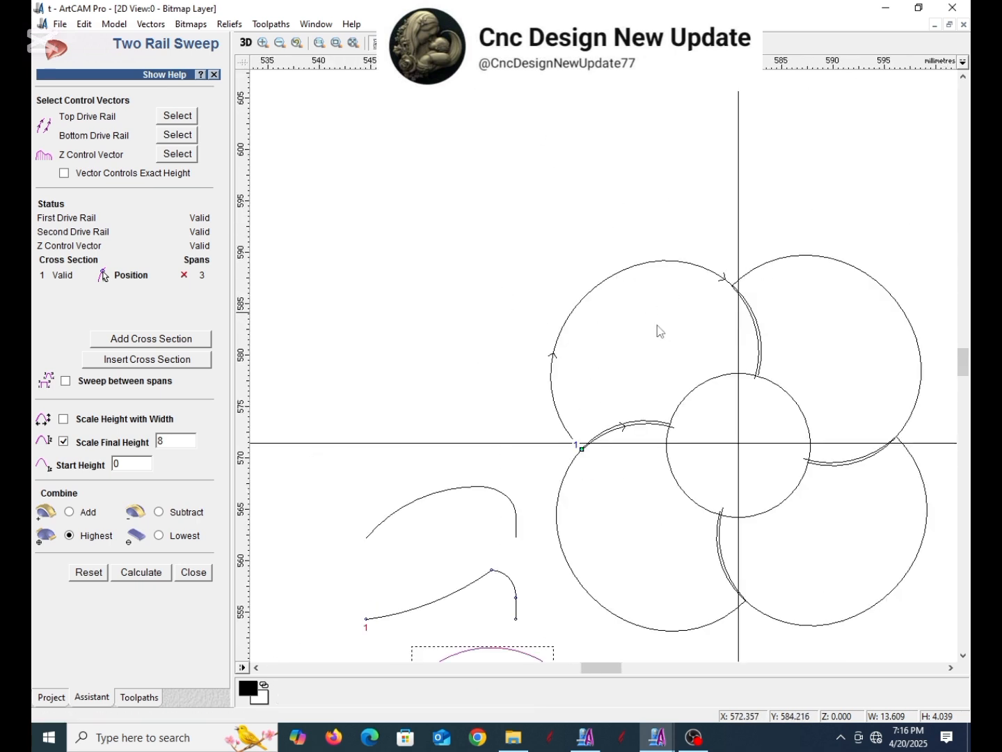
{"action": "scroll", "coordinate": [666, 352], "scroll_direction": "down", "scroll_amount": 1}
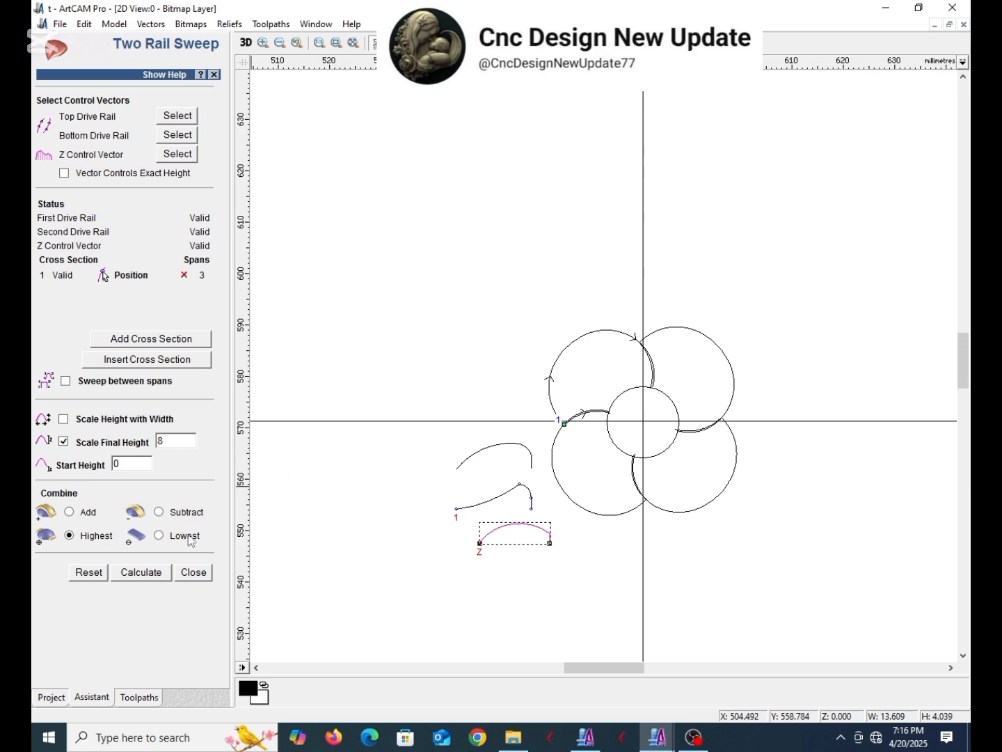
{"action": "left_click", "coordinate": [141, 572]}
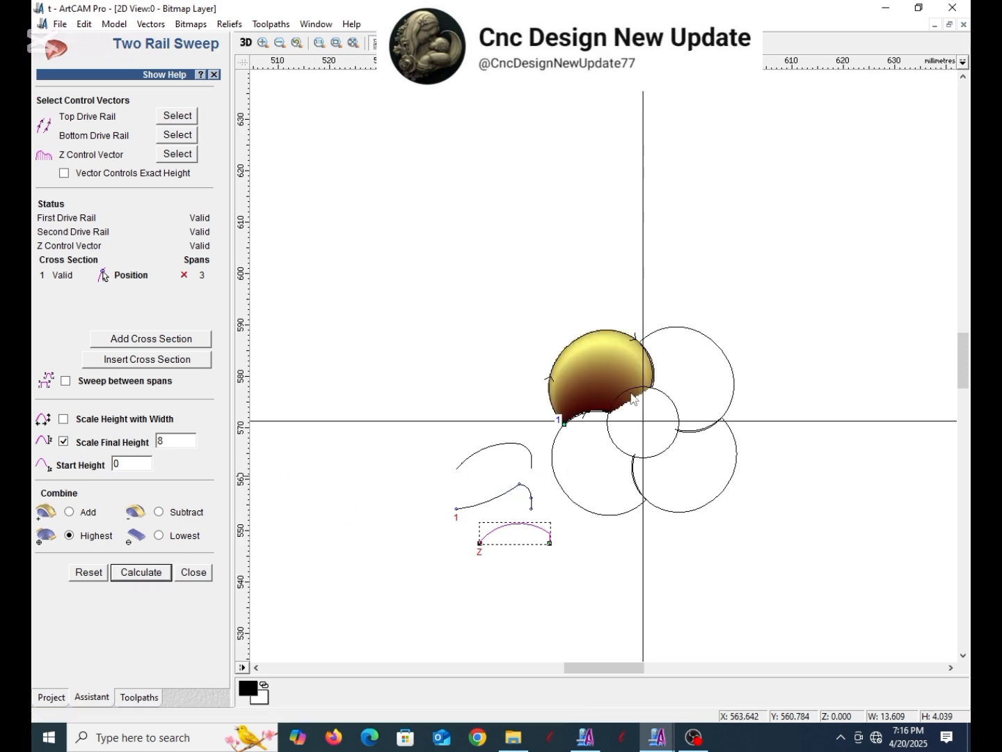
- Examine the swept petal's shape and edges in 2D and 3D with the zero plane hidden
{"action": "scroll", "coordinate": [634, 399], "scroll_direction": "up", "scroll_amount": 6}
{"action": "scroll", "coordinate": [582, 338], "scroll_direction": "down", "scroll_amount": 1}
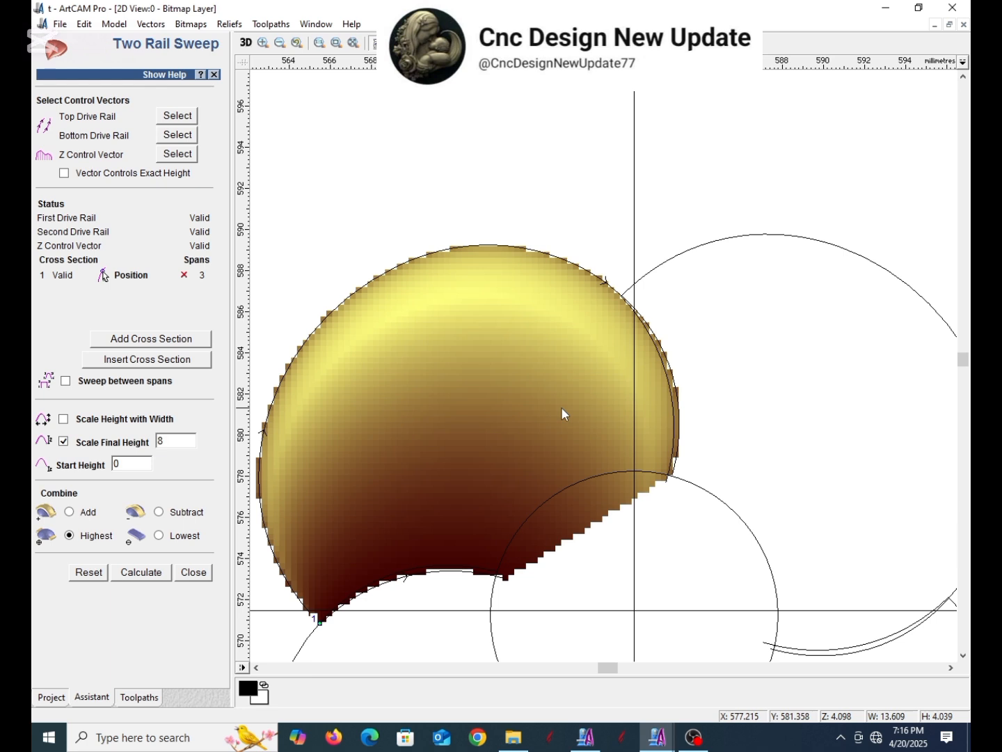
{"action": "scroll", "coordinate": [599, 405], "scroll_direction": "down", "scroll_amount": 3}
{"action": "left_click", "coordinate": [245, 42]}
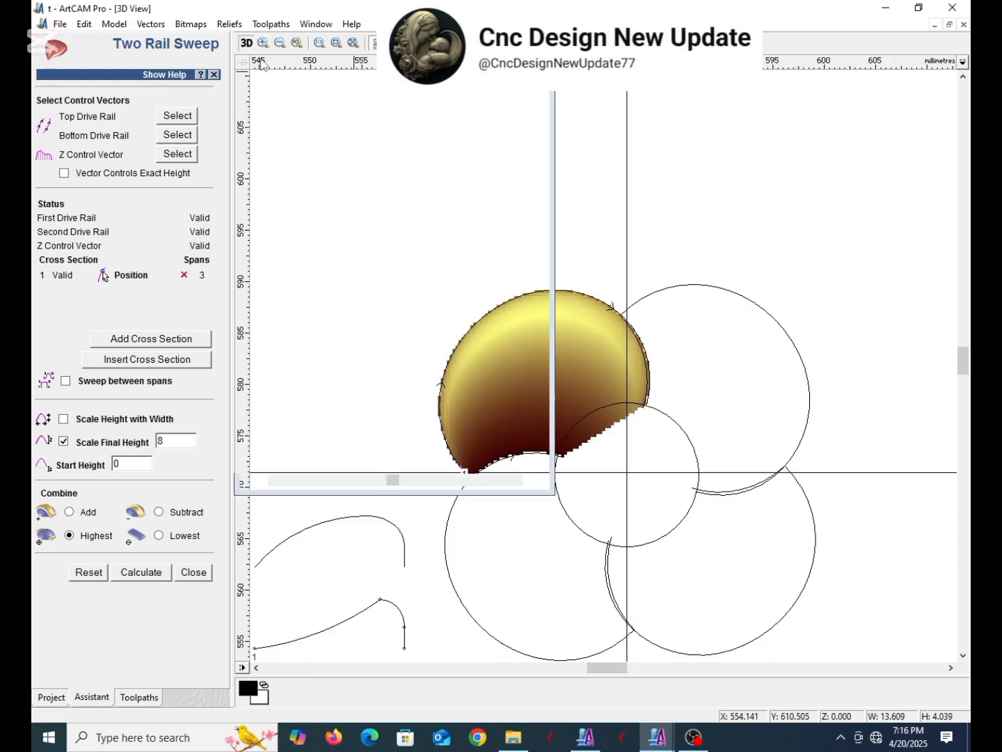
{"action": "scroll", "coordinate": [573, 374], "scroll_direction": "up", "scroll_amount": 5}
{"action": "scroll", "coordinate": [604, 380], "scroll_direction": "up", "scroll_amount": 4}
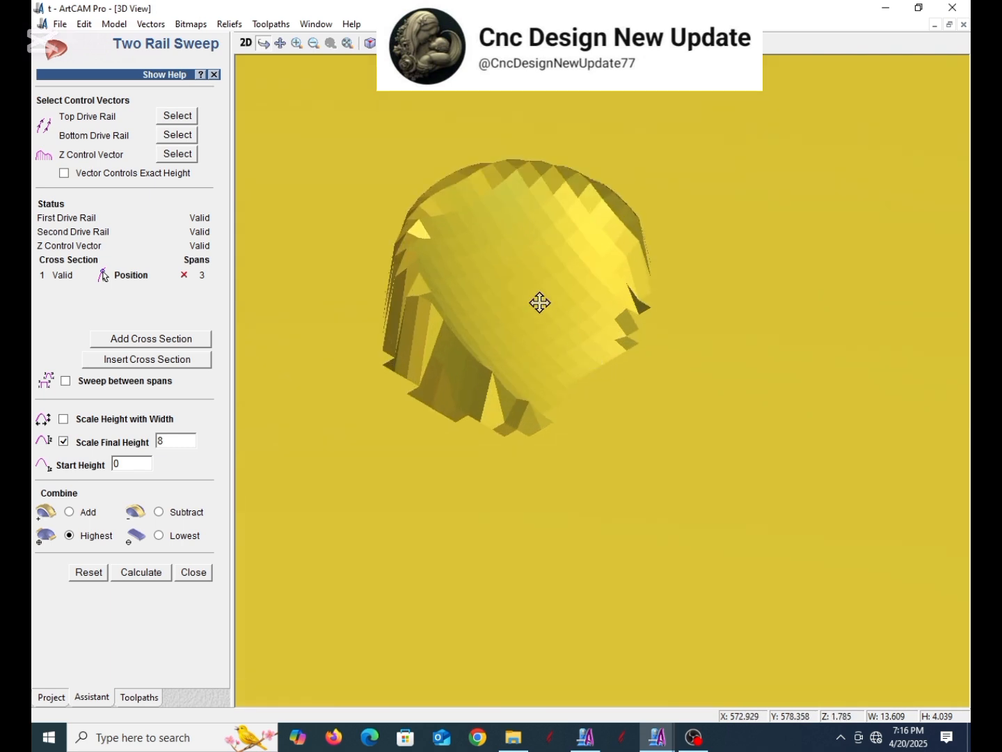
{"action": "key", "text": "z"}
{"action": "scroll", "coordinate": [501, 278], "scroll_direction": "up", "scroll_amount": 2}
{"action": "left_click_drag", "start_coordinate": [501, 277], "coordinate": [616, 408]}
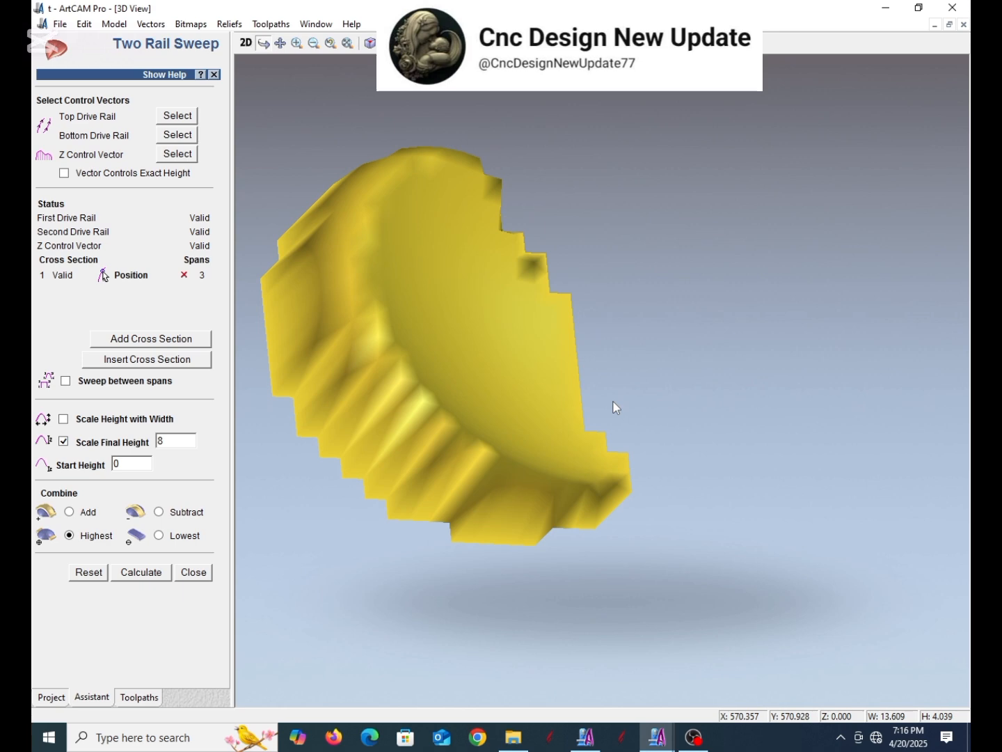
{"action": "left_click_drag", "start_coordinate": [614, 395], "coordinate": [620, 321]}
{"action": "left_click_drag", "start_coordinate": [442, 217], "coordinate": [445, 284]}
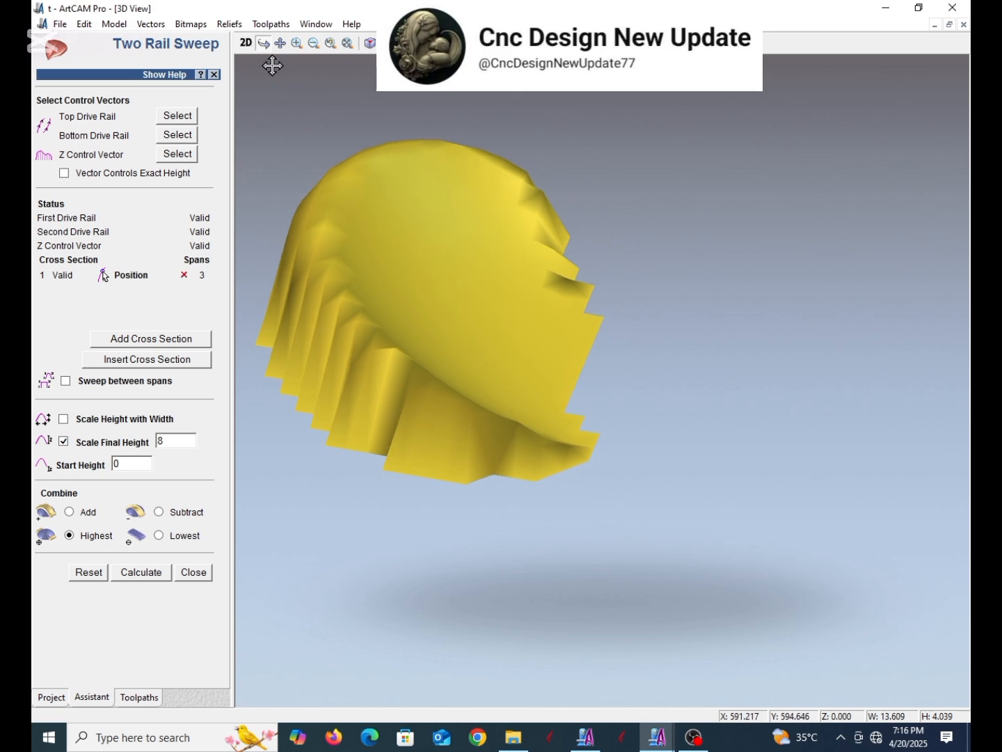
- Return to the 2D view, deselect the lowest arched profile and close the Two Rail Sweep
{"action": "left_click", "coordinate": [247, 42]}
{"action": "scroll", "coordinate": [448, 241], "scroll_direction": "down", "scroll_amount": 2}
{"action": "scroll", "coordinate": [532, 257], "scroll_direction": "up", "scroll_amount": 3}
{"action": "scroll", "coordinate": [533, 257], "scroll_direction": "down", "scroll_amount": 1}
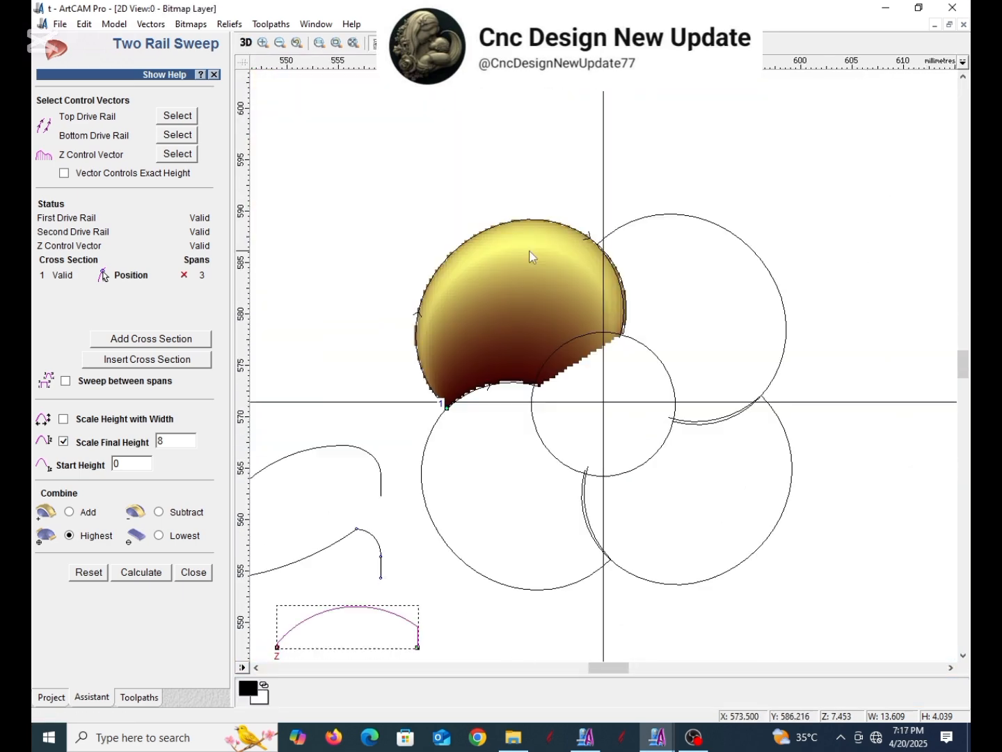
{"action": "scroll", "coordinate": [602, 386], "scroll_direction": "down", "scroll_amount": 2}
{"action": "left_click", "coordinate": [621, 279]}
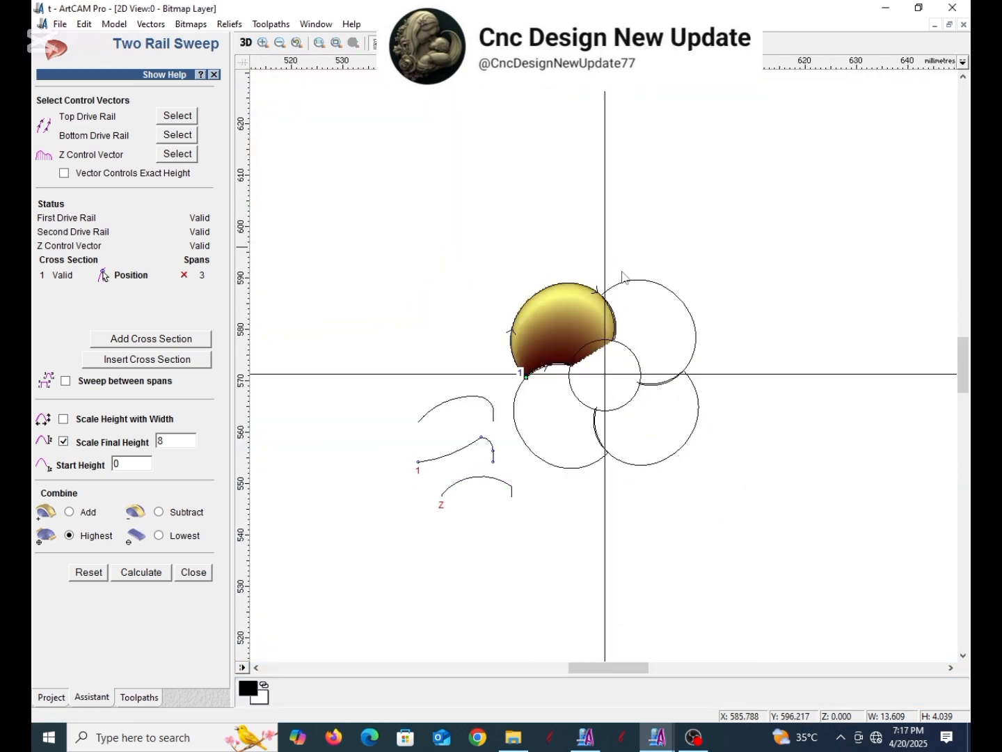
{"action": "scroll", "coordinate": [616, 343], "scroll_direction": "up", "scroll_amount": 3}
{"action": "scroll", "coordinate": [672, 374], "scroll_direction": "down", "scroll_amount": 2}
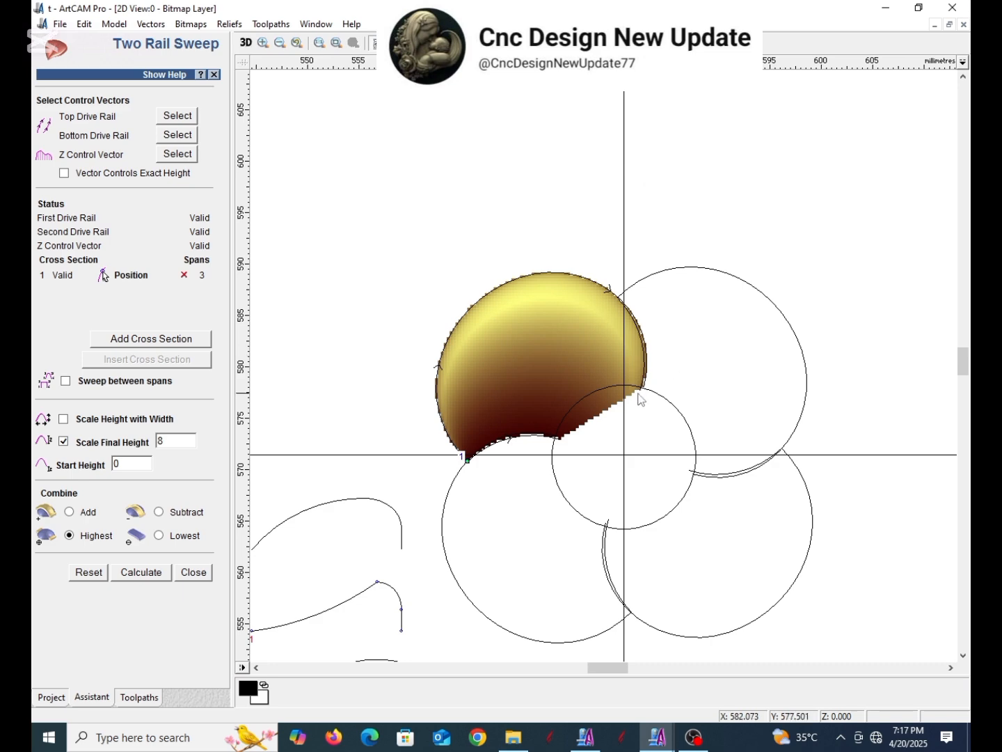
{"action": "scroll", "coordinate": [637, 391], "scroll_direction": "down", "scroll_amount": 1}
{"action": "scroll", "coordinate": [615, 337], "scroll_direction": "up", "scroll_amount": 1}
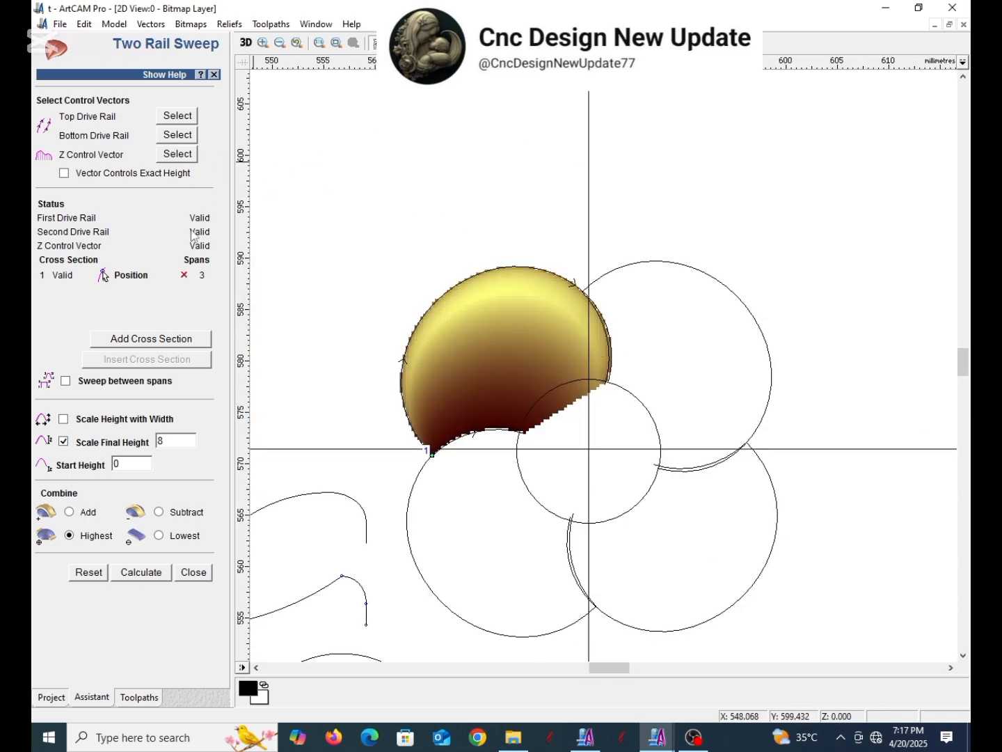
{"action": "left_click", "coordinate": [193, 572]}
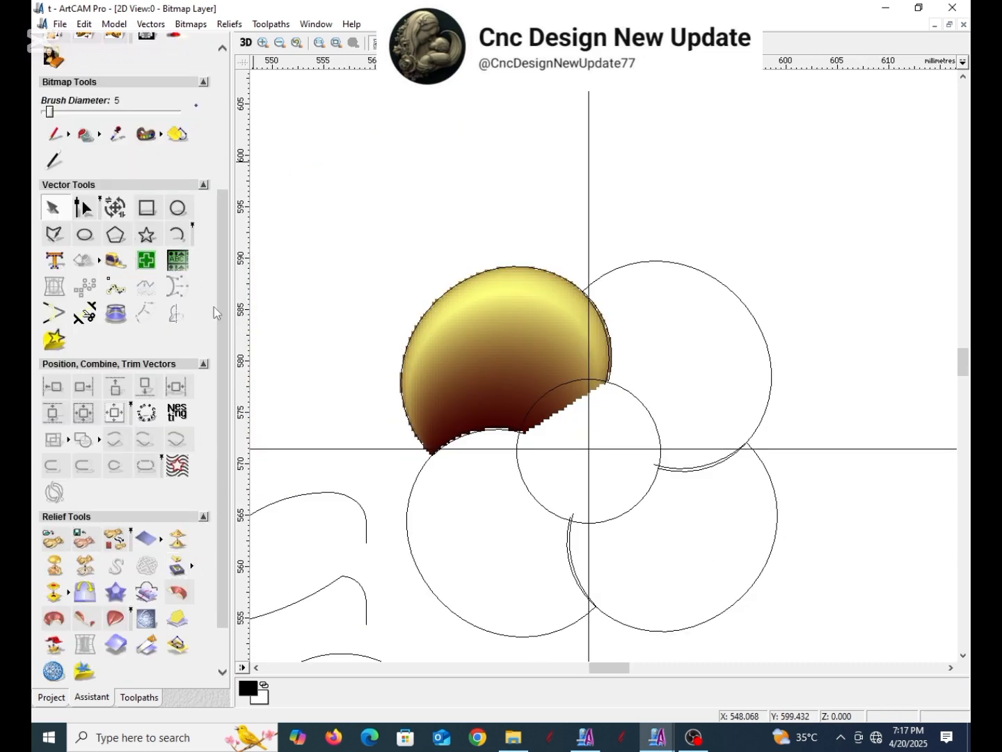
- Smooth the petal's surface and edges all around with the sculpting Smooth brush at diameter 27, strength 22% and smoothness 100%
{"action": "left_click", "coordinate": [247, 41]}
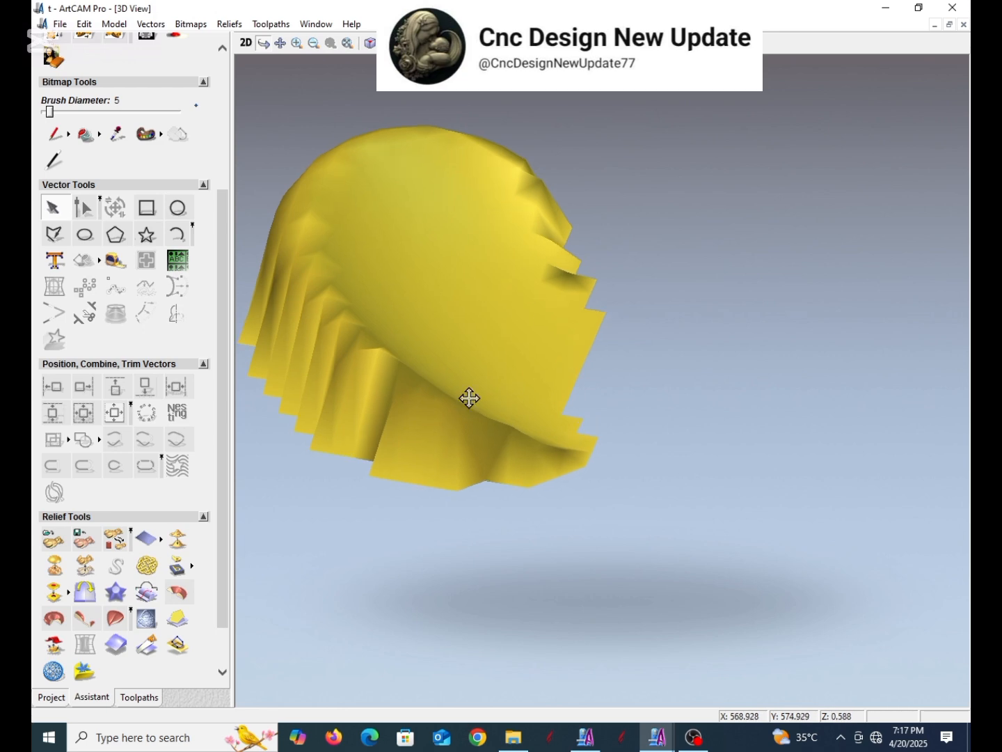
{"action": "left_click_drag", "start_coordinate": [468, 398], "coordinate": [653, 326]}
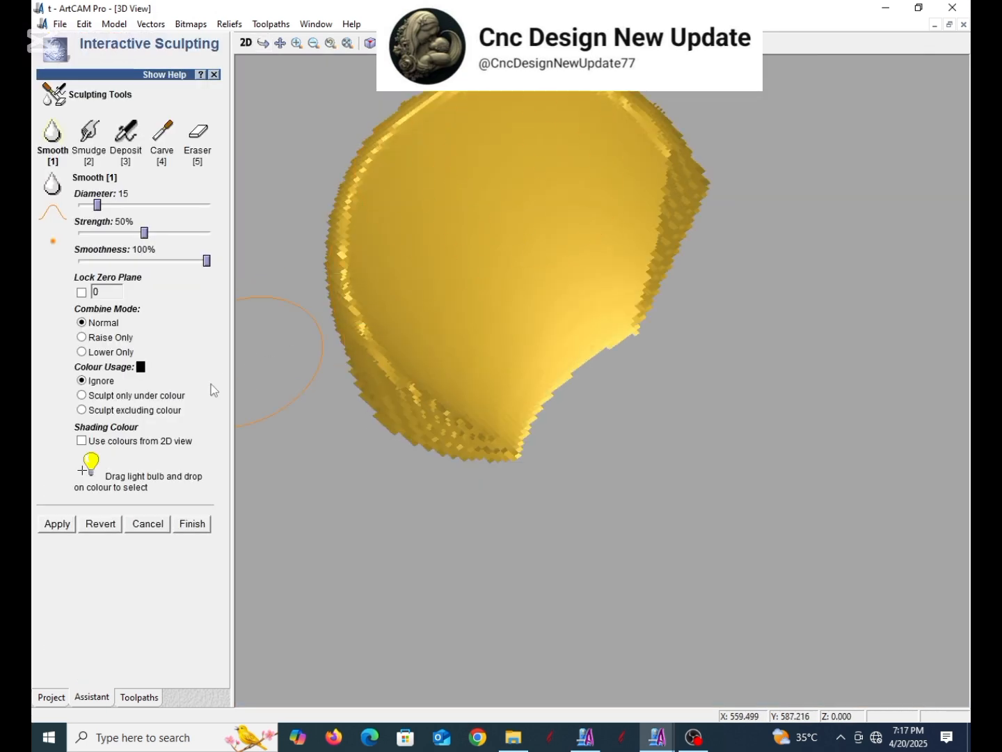
{"action": "left_click_drag", "start_coordinate": [144, 233], "coordinate": [114, 206]}
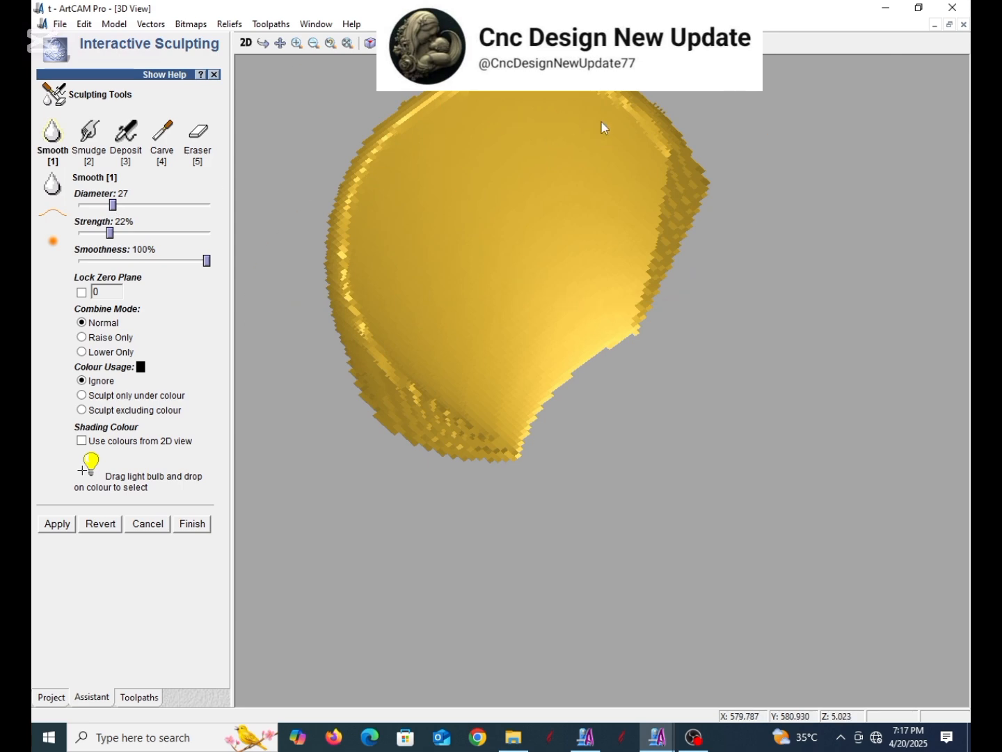
{"action": "mouse_move", "coordinate": [602, 123]}
{"action": "left_mouse_down"}
{"action": "mouse_move", "coordinate": [447, 266]}
{"action": "mouse_move", "coordinate": [420, 206]}
{"action": "mouse_move", "coordinate": [464, 310]}
{"action": "left_mouse_up"}
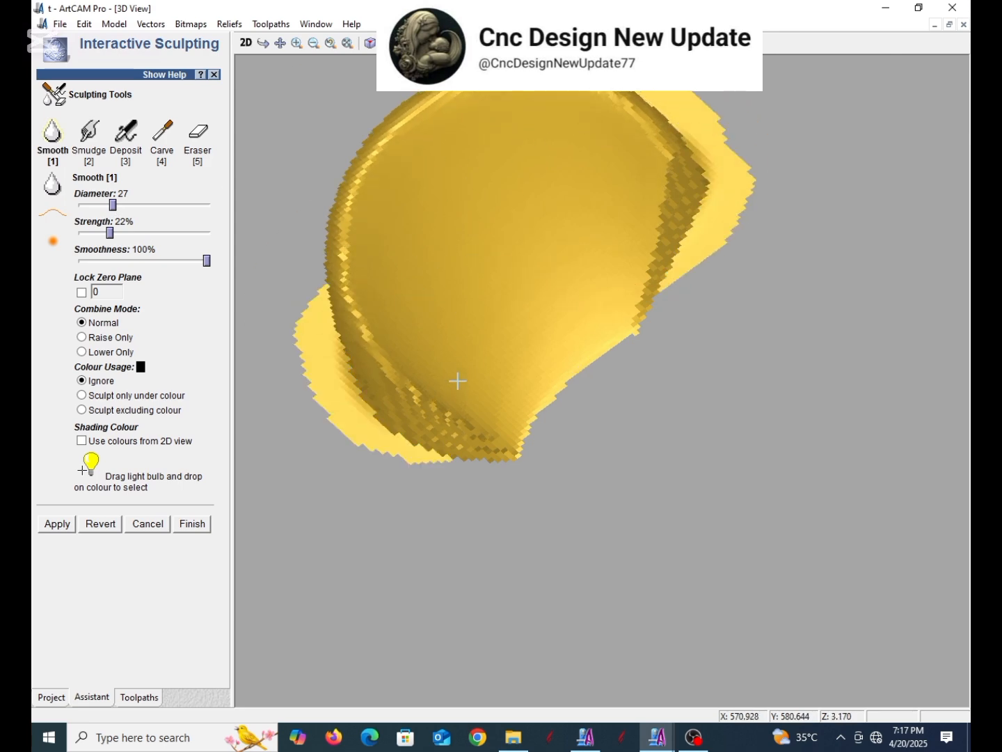
{"action": "mouse_move", "coordinate": [458, 381]}
{"action": "left_mouse_down"}
{"action": "mouse_move", "coordinate": [627, 230]}
{"action": "mouse_move", "coordinate": [465, 254]}
{"action": "left_mouse_up"}
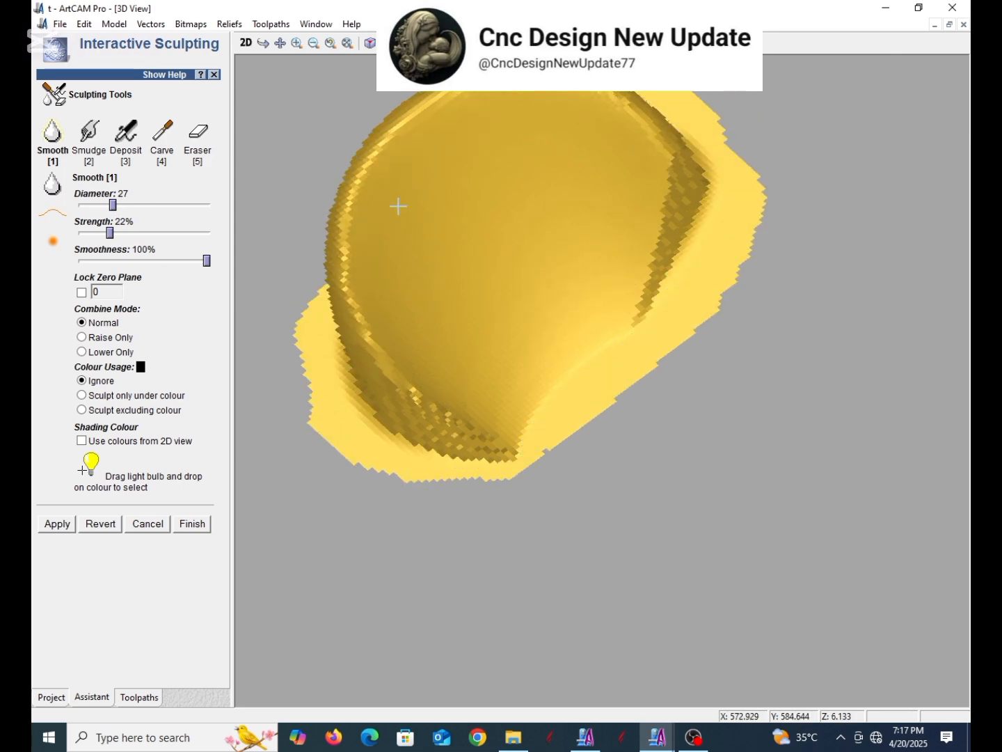
{"action": "mouse_move", "coordinate": [398, 206]}
{"action": "left_mouse_down"}
{"action": "mouse_move", "coordinate": [474, 422]}
{"action": "mouse_move", "coordinate": [280, 141]}
{"action": "left_mouse_up"}
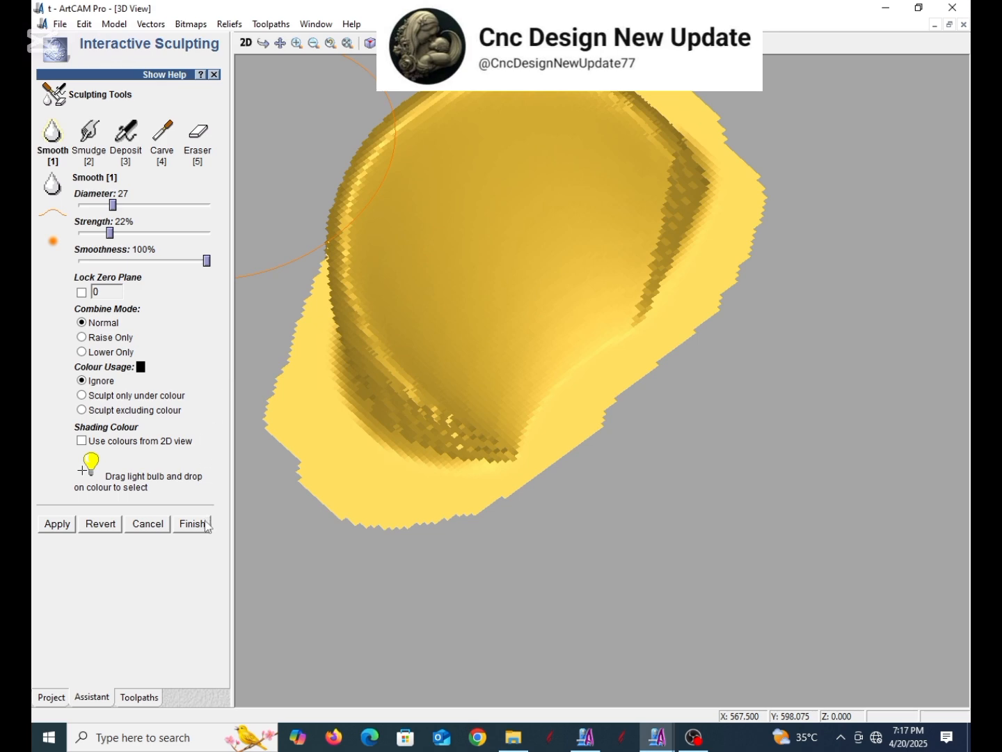
{"action": "left_click_drag", "start_coordinate": [382, 239], "coordinate": [367, 166]}
{"action": "mouse_move", "coordinate": [399, 156]}
{"action": "left_mouse_down"}
{"action": "mouse_move", "coordinate": [314, 111]}
{"action": "mouse_move", "coordinate": [327, 70]}
{"action": "left_mouse_up"}
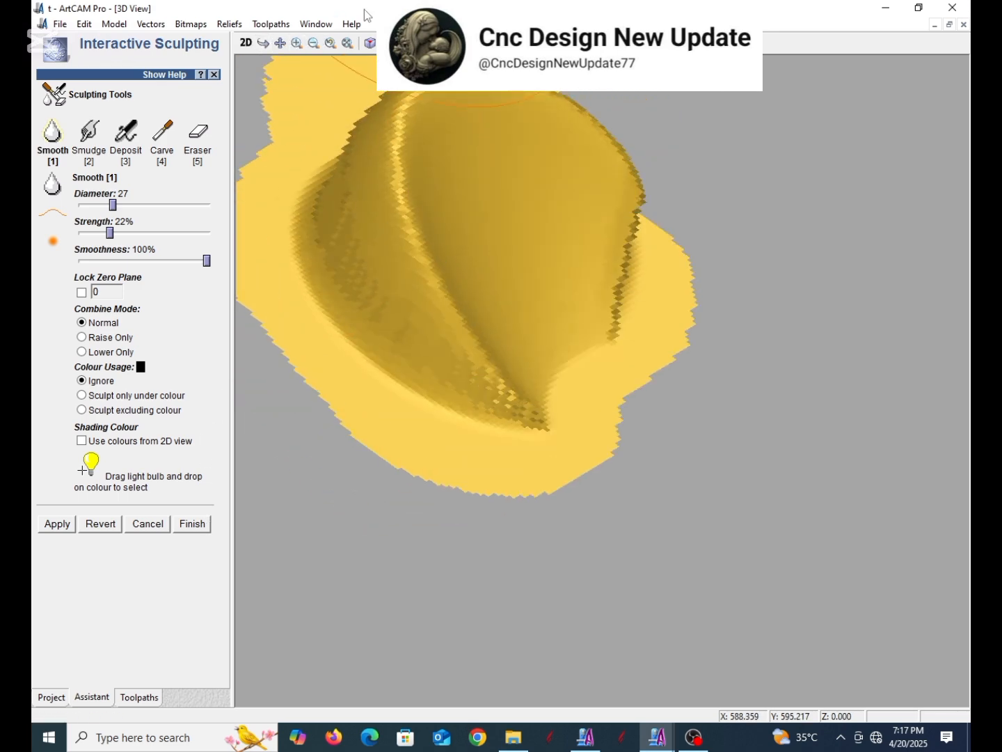
{"action": "left_click", "coordinate": [313, 43]}
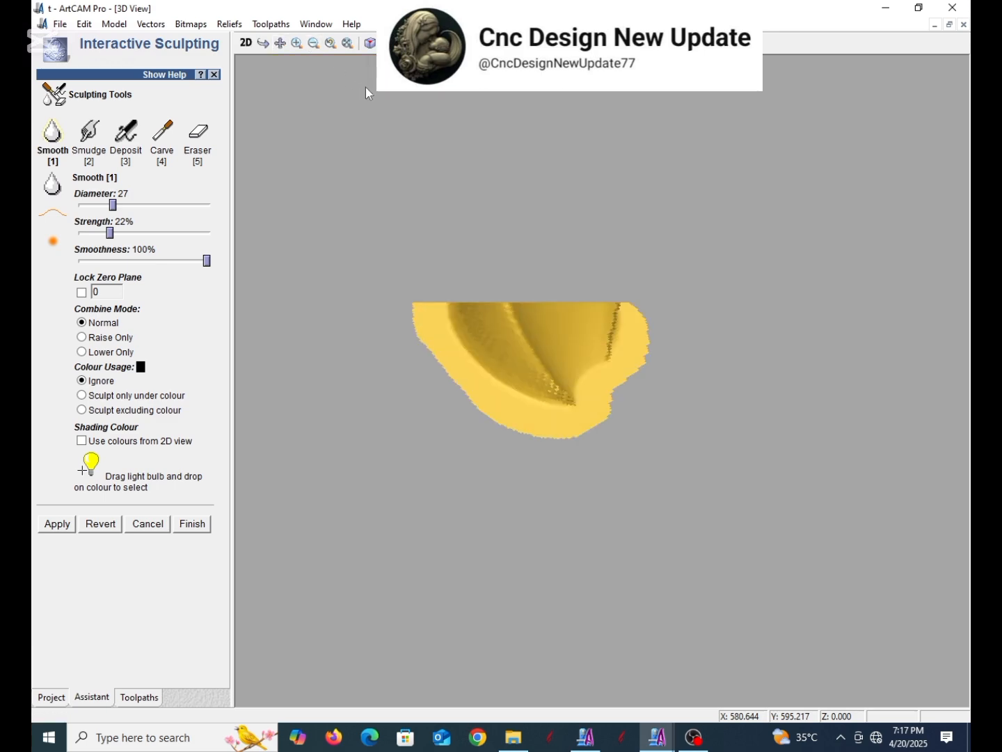
{"action": "left_click", "coordinate": [263, 43]}
{"action": "mouse_move", "coordinate": [417, 279]}
{"action": "left_mouse_down"}
{"action": "mouse_move", "coordinate": [455, 320]}
{"action": "mouse_move", "coordinate": [608, 578]}
{"action": "mouse_move", "coordinate": [532, 456]}
{"action": "mouse_move", "coordinate": [545, 475]}
{"action": "mouse_move", "coordinate": [518, 240]}
{"action": "mouse_move", "coordinate": [501, 209]}
{"action": "mouse_move", "coordinate": [606, 495]}
{"action": "mouse_move", "coordinate": [563, 318]}
{"action": "mouse_move", "coordinate": [554, 380]}
{"action": "mouse_move", "coordinate": [536, 335]}
{"action": "mouse_move", "coordinate": [452, 341]}
{"action": "mouse_move", "coordinate": [331, 329]}
{"action": "mouse_move", "coordinate": [545, 379]}
{"action": "mouse_move", "coordinate": [524, 369]}
{"action": "mouse_move", "coordinate": [571, 417]}
{"action": "mouse_move", "coordinate": [521, 364]}
{"action": "mouse_move", "coordinate": [608, 415]}
{"action": "left_mouse_up"}
{"action": "key", "text": "Return"}
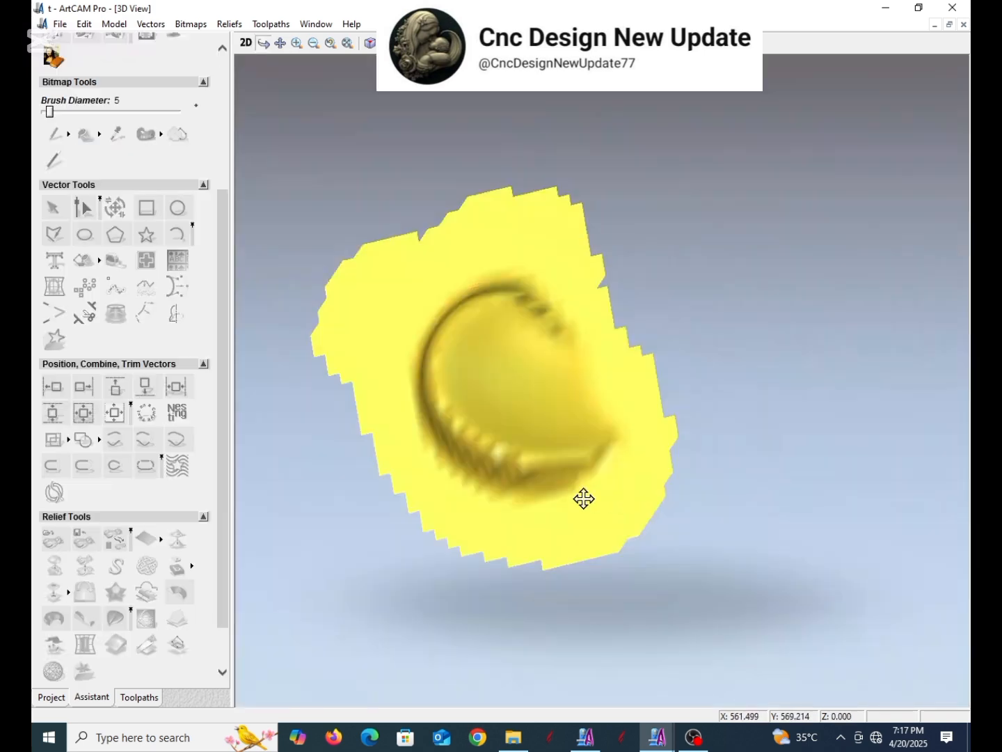
- Check the smoothed petal in 3D and 2D, and save the model
{"action": "mouse_move", "coordinate": [582, 497]}
{"action": "left_mouse_down"}
{"action": "mouse_move", "coordinate": [397, 293]}
{"action": "mouse_move", "coordinate": [658, 480]}
{"action": "mouse_move", "coordinate": [682, 323]}
{"action": "mouse_move", "coordinate": [472, 466]}
{"action": "mouse_move", "coordinate": [616, 288]}
{"action": "left_mouse_up"}
{"action": "left_click", "coordinate": [245, 42]}
{"action": "scroll", "coordinate": [593, 362], "scroll_direction": "down", "scroll_amount": 1}
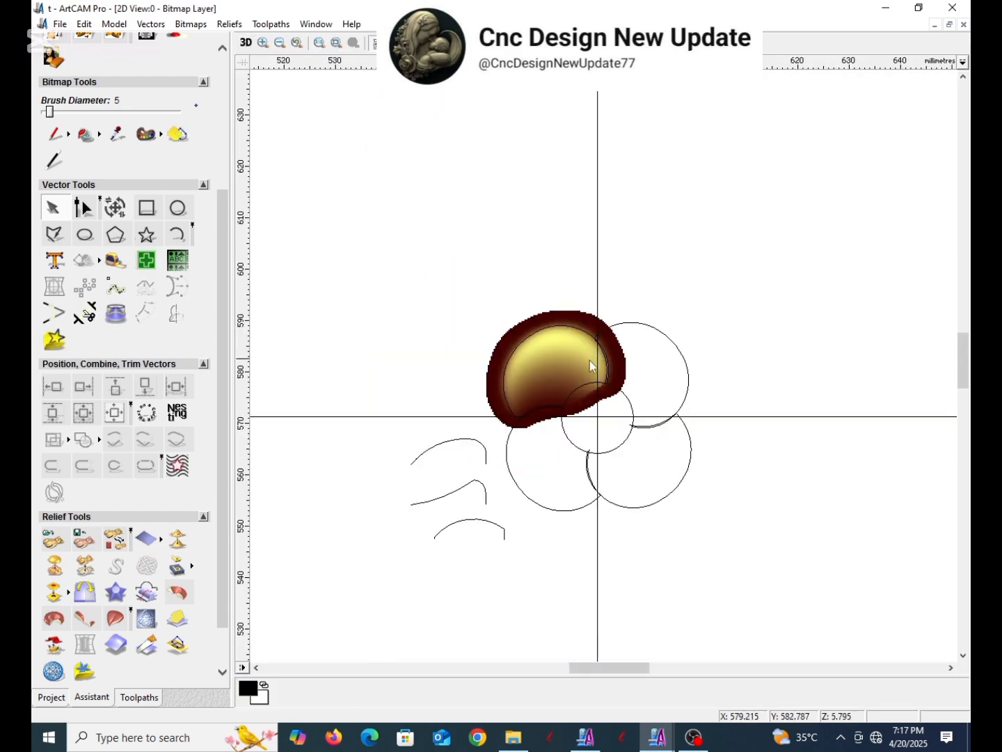
{"action": "scroll", "coordinate": [592, 371], "scroll_direction": "up", "scroll_amount": 2}
{"action": "scroll", "coordinate": [648, 386], "scroll_direction": "down", "scroll_amount": 1}
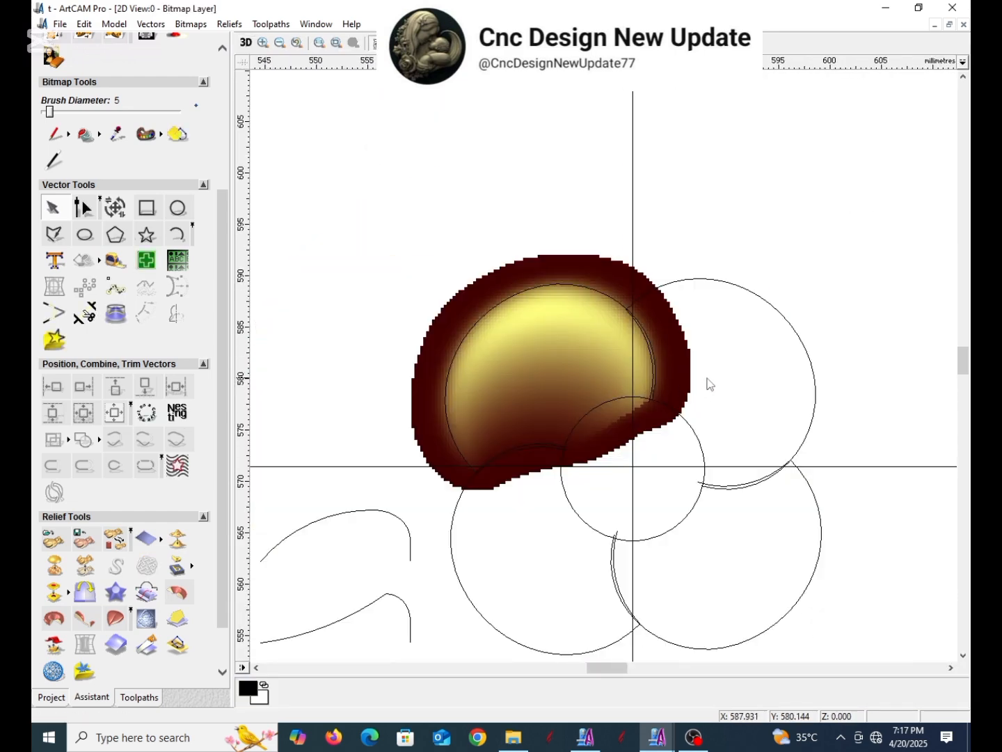
{"action": "key", "text": "ctrl+s"}
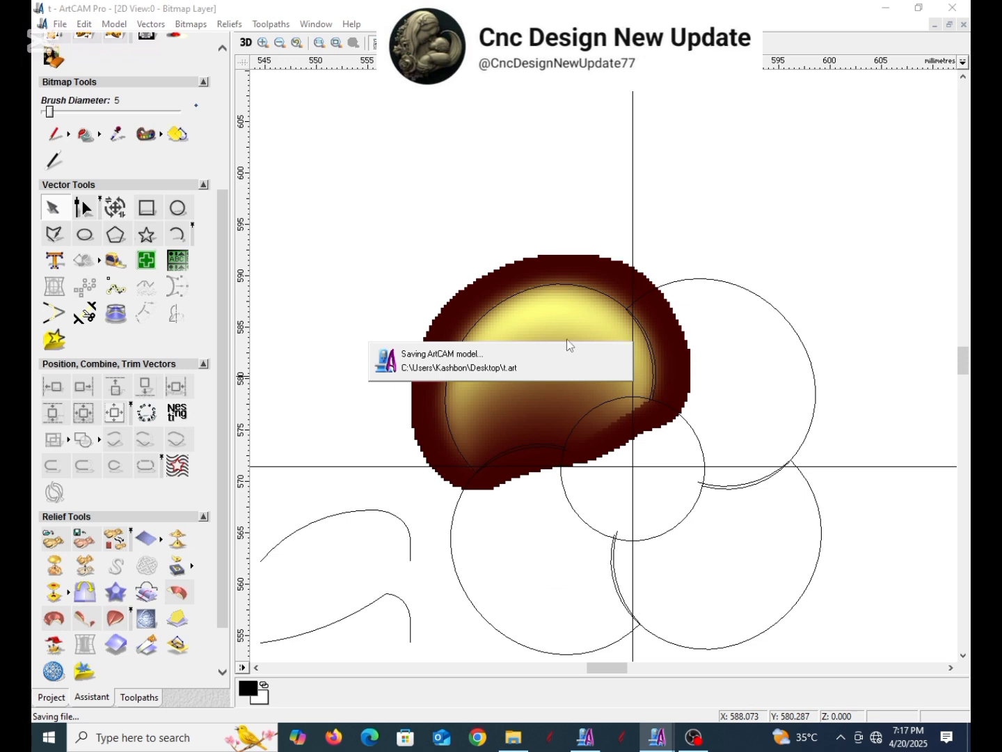
{"action": "scroll", "coordinate": [661, 383], "scroll_direction": "down", "scroll_amount": 1}
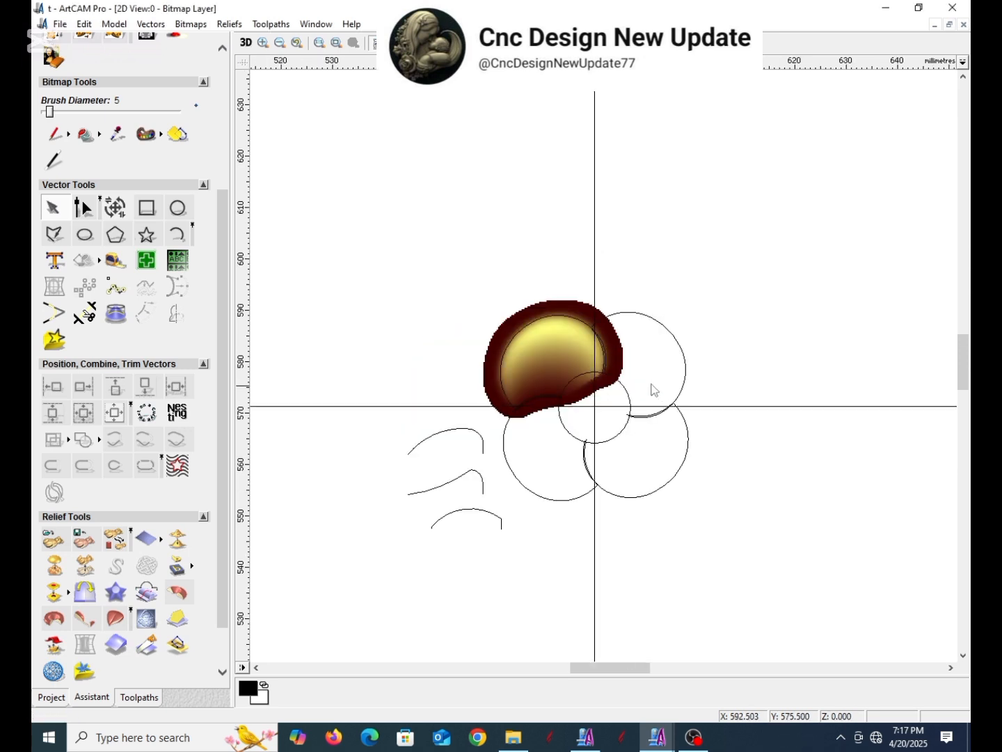
{"action": "scroll", "coordinate": [70, 299], "scroll_direction": "down", "scroll_amount": 1}
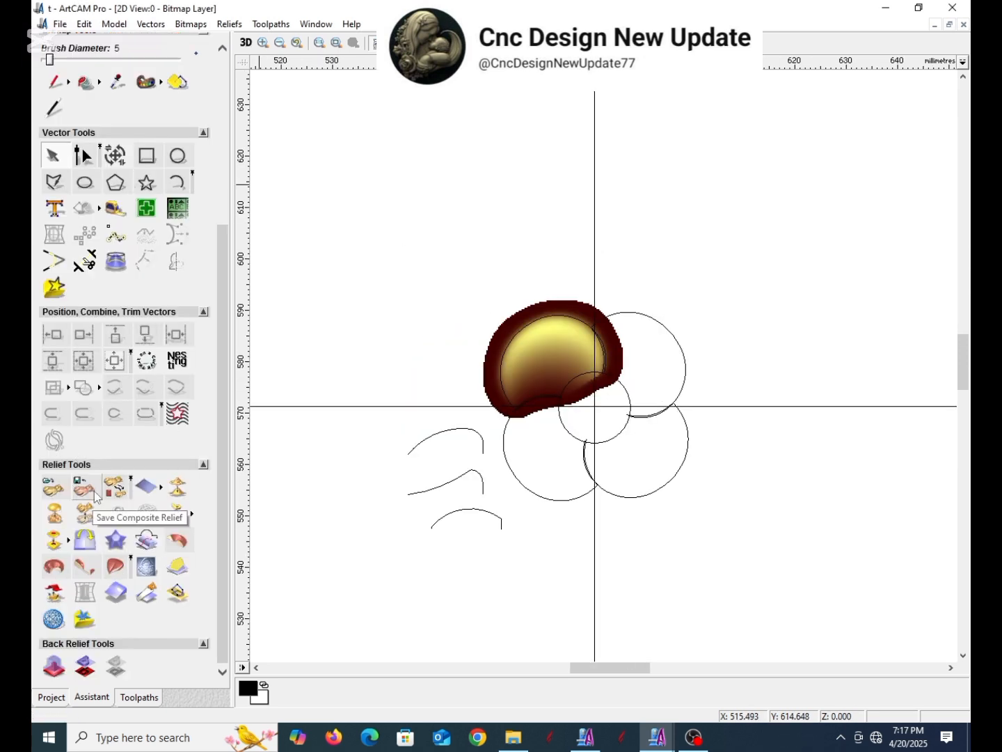
{"action": "left_click", "coordinate": [230, 23]}
{"action": "left_click", "coordinate": [292, 96]}
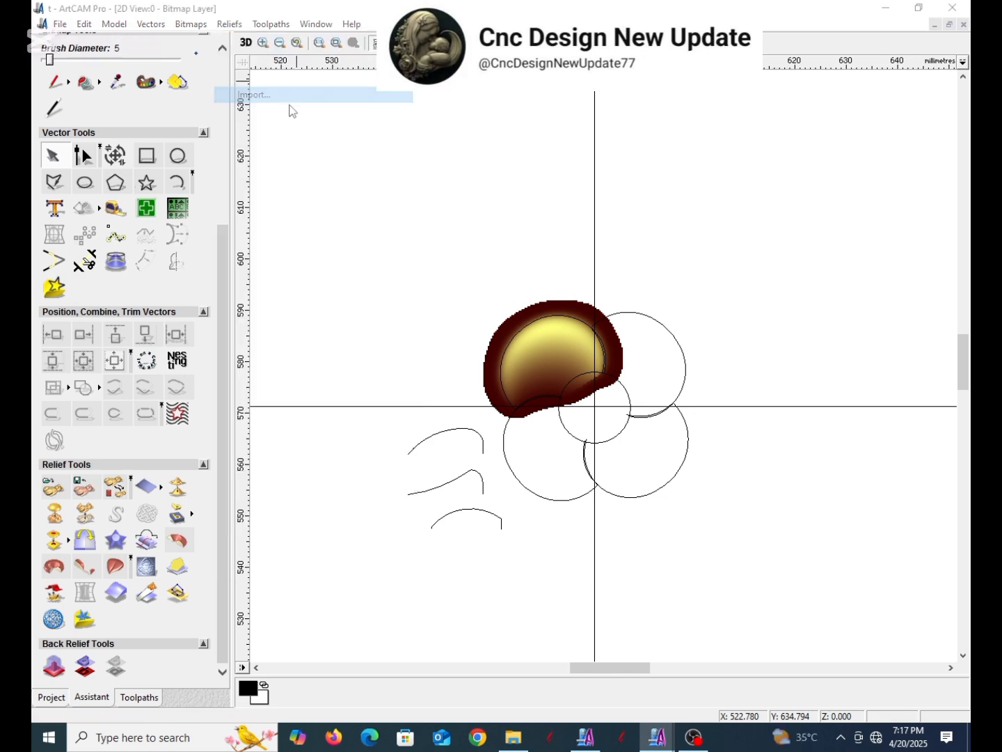
{"action": "left_click", "coordinate": [338, 251]}
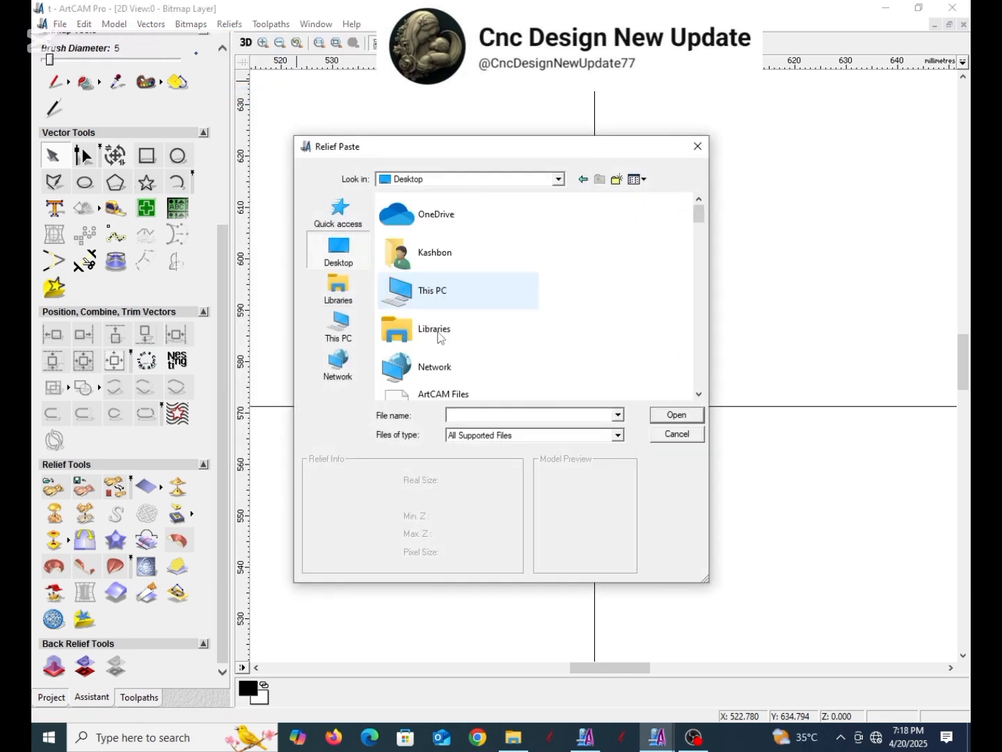
{"action": "scroll", "coordinate": [482, 348], "scroll_direction": "down", "scroll_amount": 5}
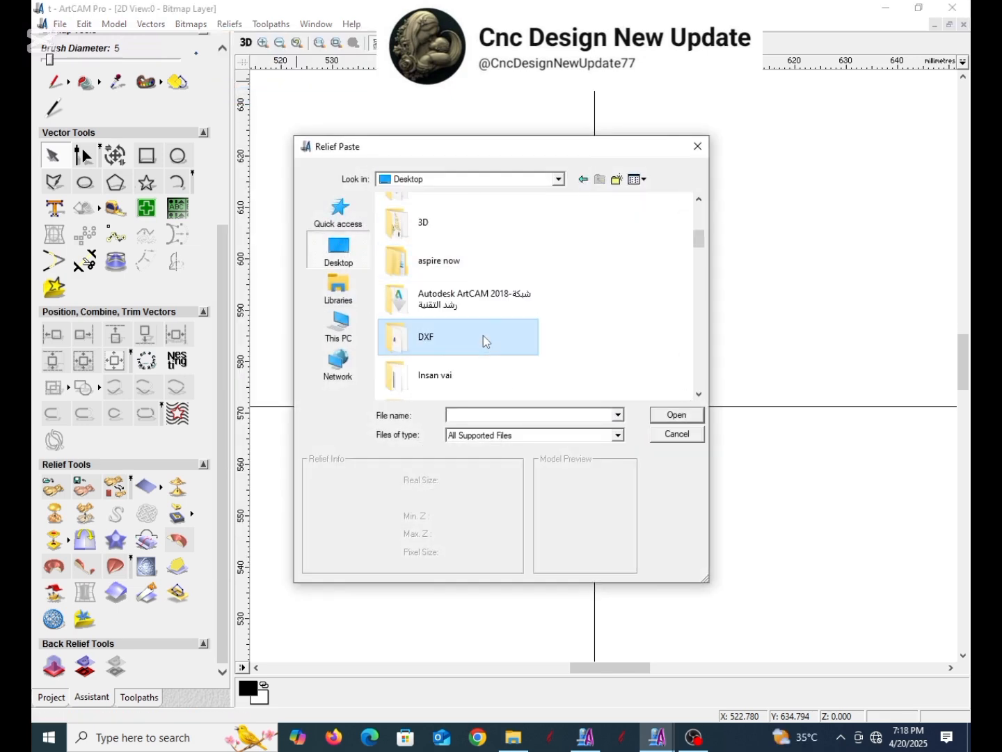
{"action": "scroll", "coordinate": [484, 334], "scroll_direction": "down", "scroll_amount": 5}
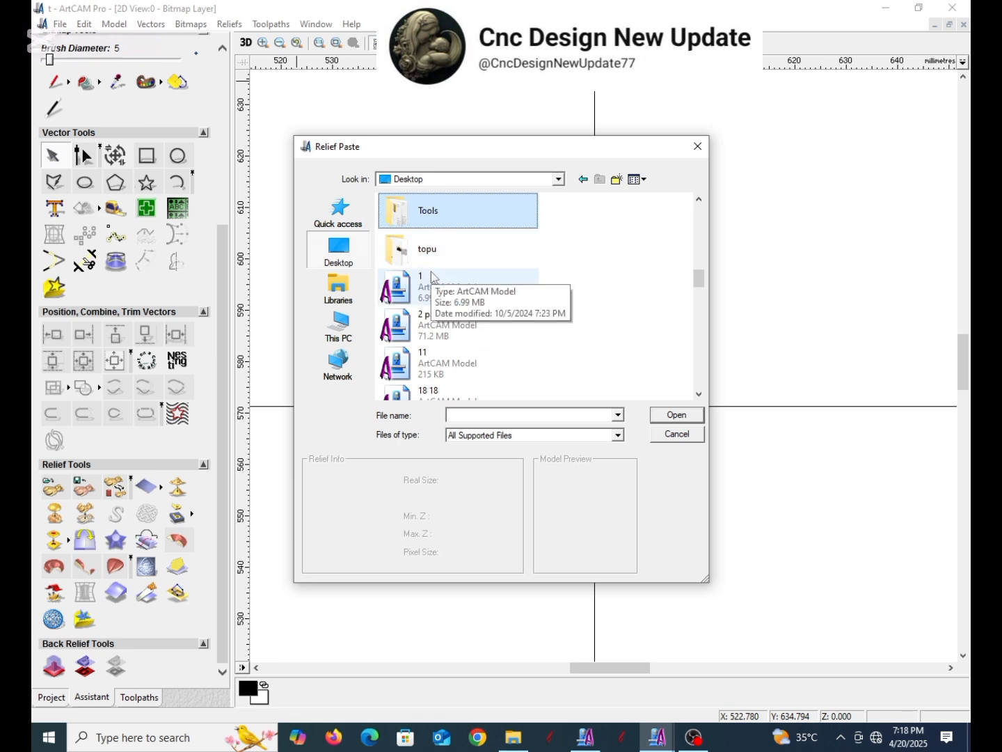
{"action": "left_click", "coordinate": [433, 278]}
{"action": "scroll", "coordinate": [465, 306], "scroll_direction": "down", "scroll_amount": 5}
{"action": "left_click", "coordinate": [465, 346]}
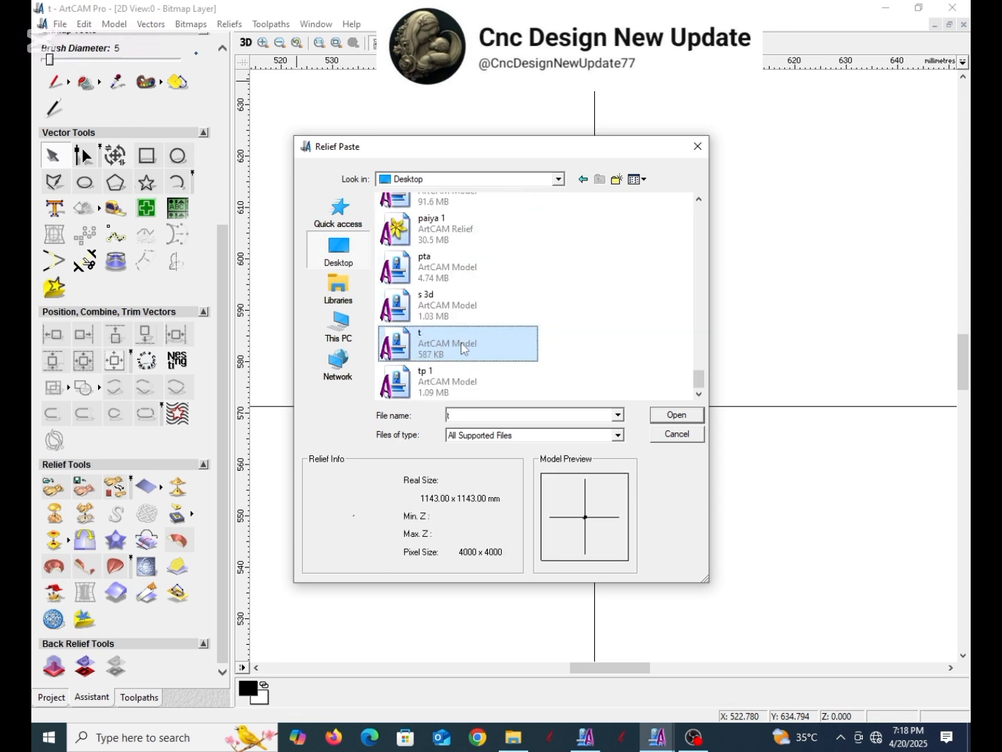
{"action": "left_click", "coordinate": [686, 417]}
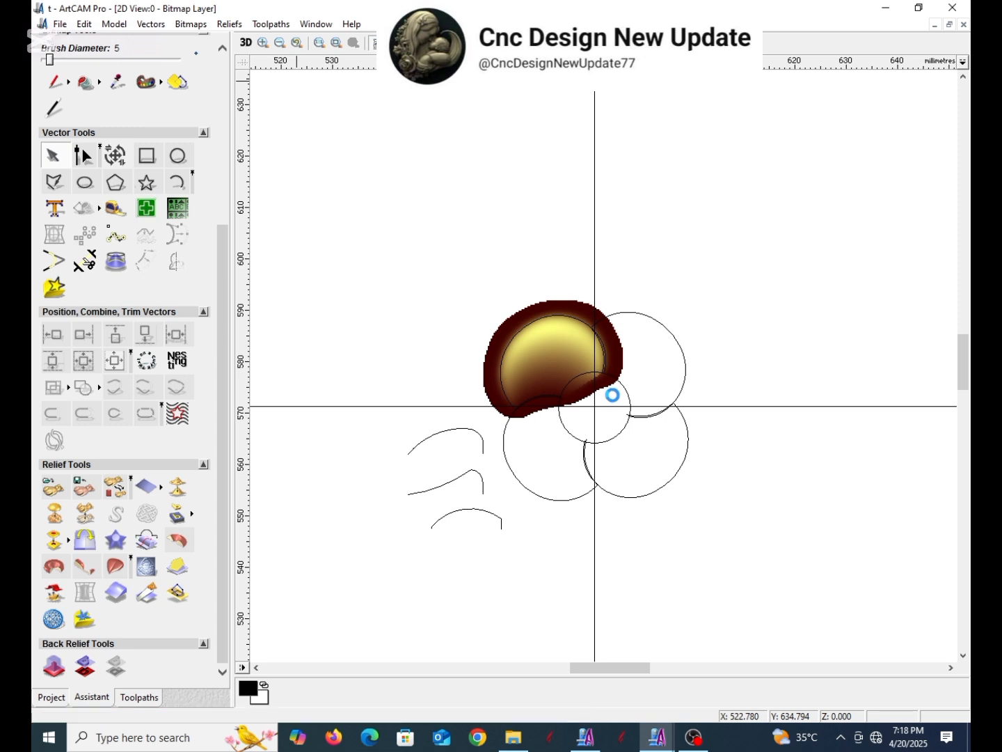
{"action": "left_click", "coordinate": [671, 273]}
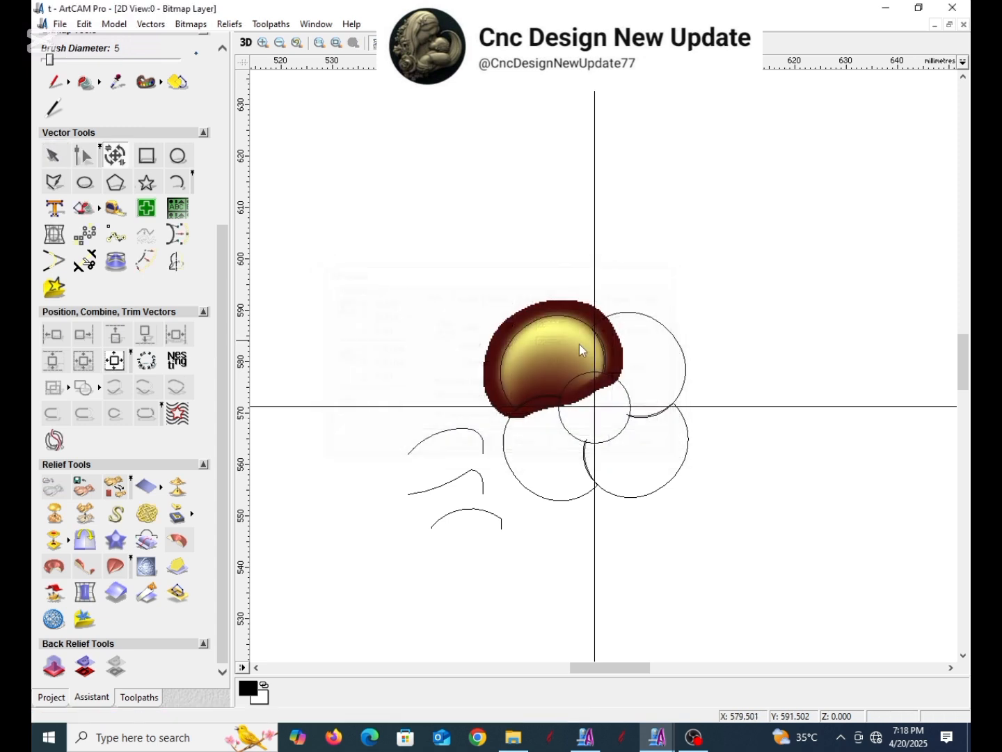
- Clear the petal relief from the model, keeping only the flower and profile vectors
{"action": "scroll", "coordinate": [598, 335], "scroll_direction": "up", "scroll_amount": 2}
{"action": "scroll", "coordinate": [627, 321], "scroll_direction": "down", "scroll_amount": 2}
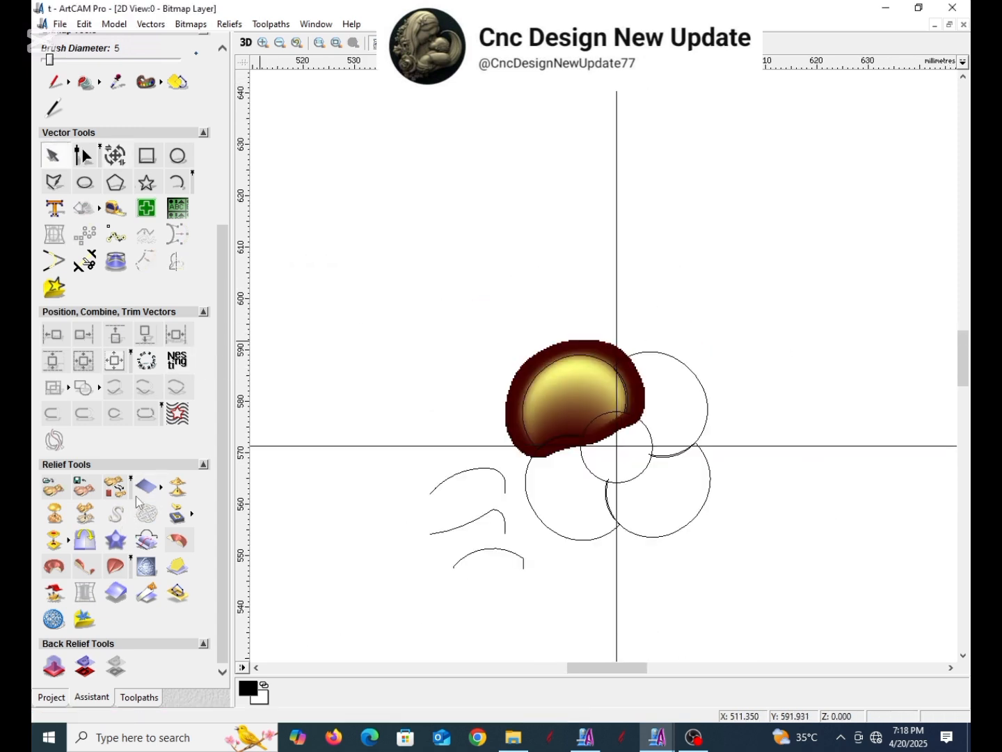
{"action": "key", "text": "ctrl+z"}
{"action": "scroll", "coordinate": [557, 383], "scroll_direction": "up", "scroll_amount": 2}
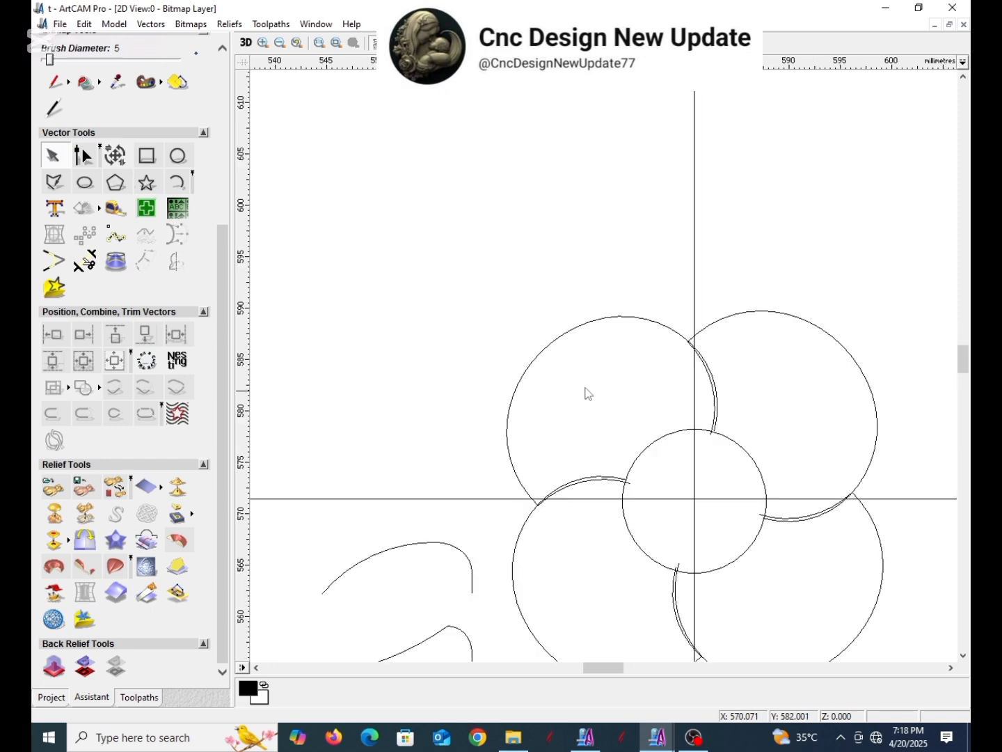
{"action": "scroll", "coordinate": [689, 415], "scroll_direction": "down", "scroll_amount": 2}
- Import the saved petal relief from the model file t on the Desktop as 3D clipart
{"action": "left_click", "coordinate": [228, 23]}
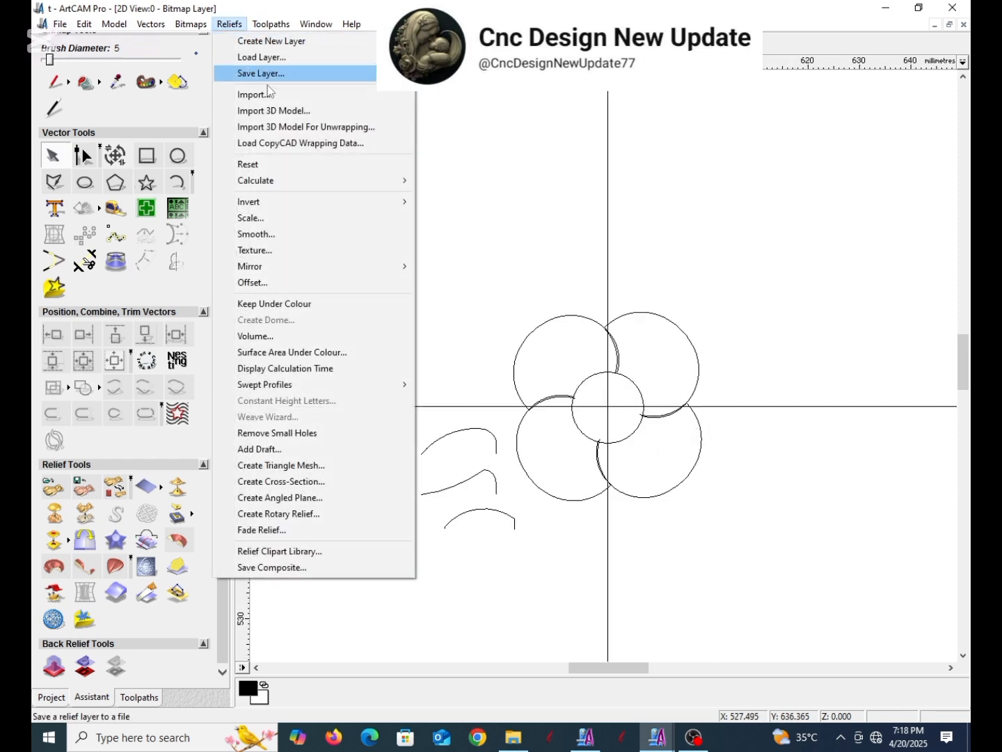
{"action": "left_click", "coordinate": [292, 94]}
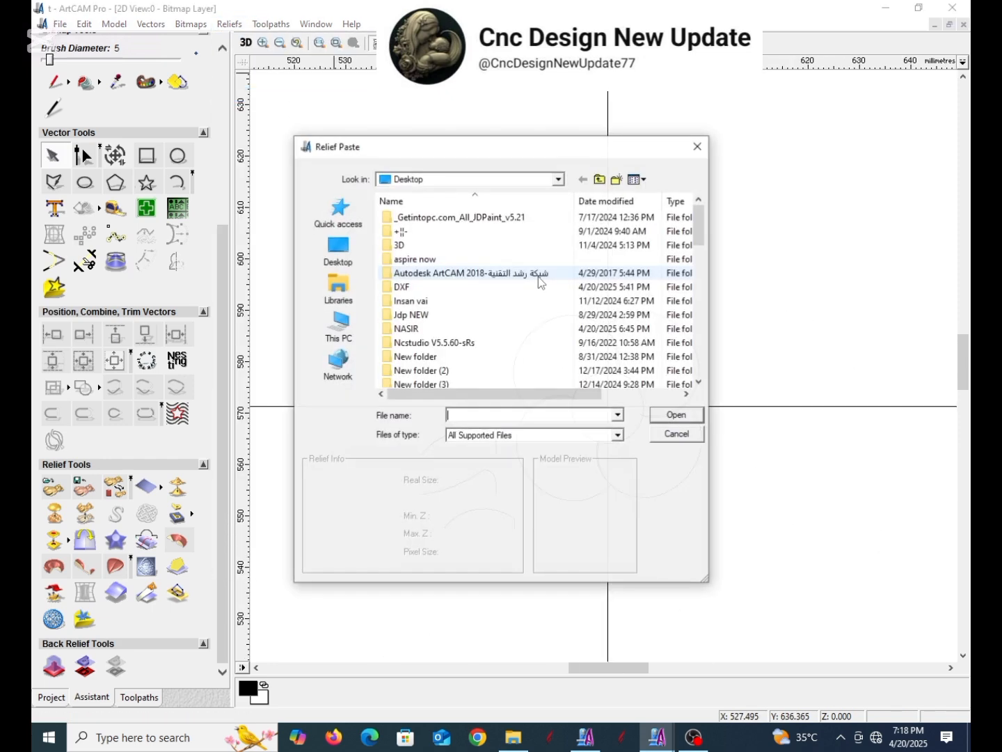
{"action": "left_click", "coordinate": [471, 315]}
{"action": "key", "text": "t"}
{"action": "key", "text": "t"}
{"action": "key", "text": "t"}
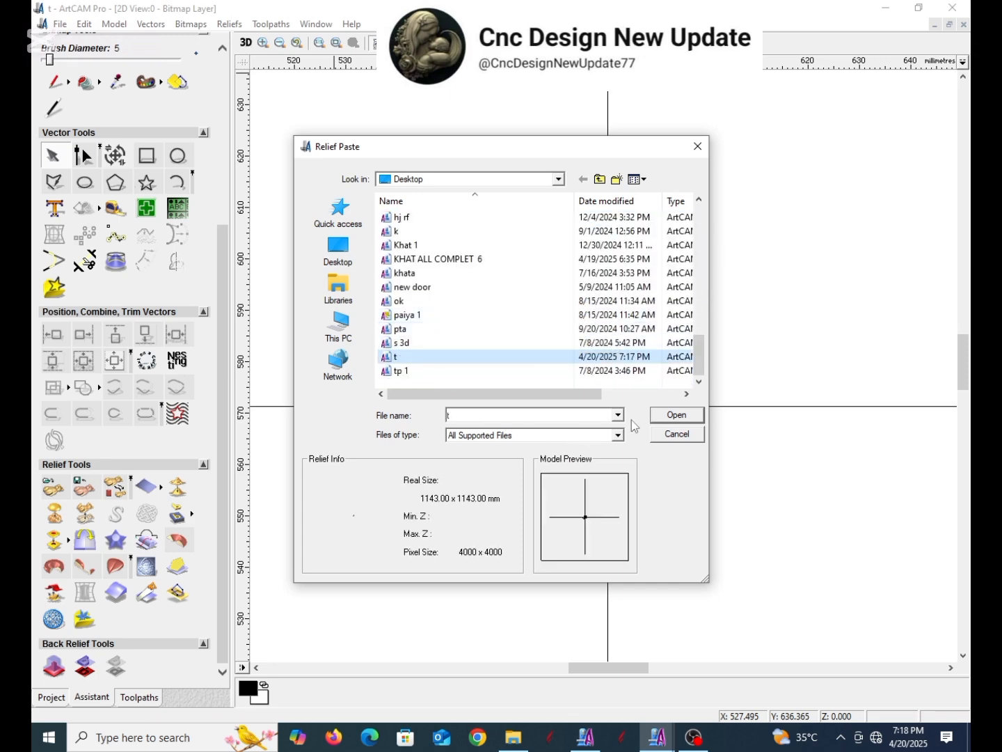
{"action": "left_click", "coordinate": [670, 415]}
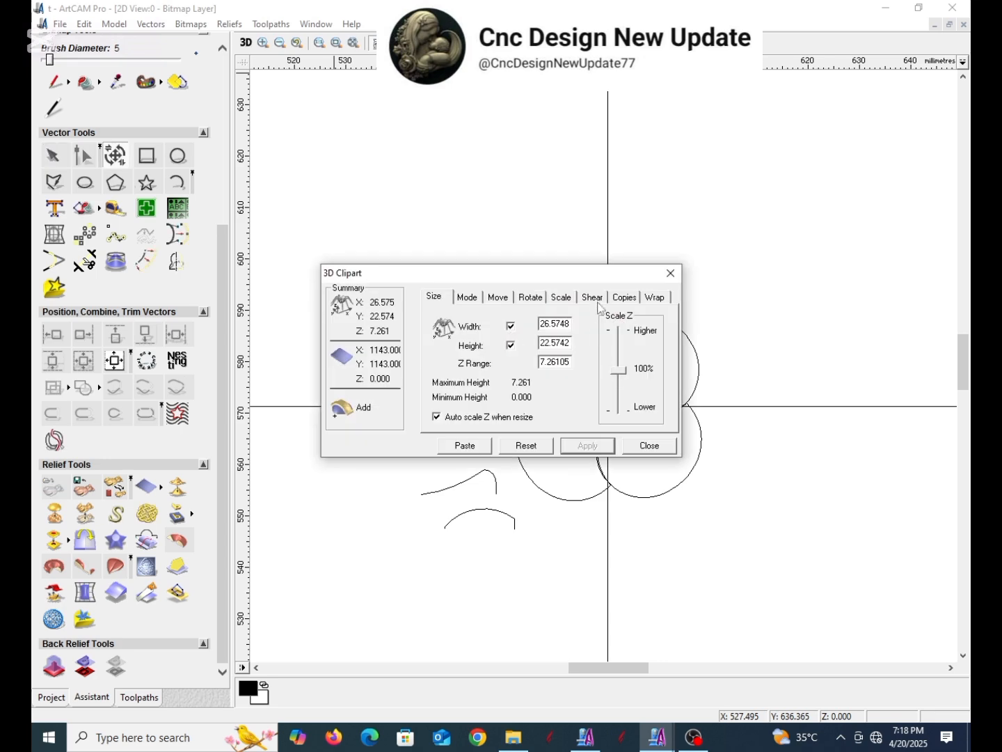
- Set the petal clipart's Z range to 8 and its paste mode to Merge Highest
{"action": "left_click_drag", "start_coordinate": [600, 271], "coordinate": [504, 431]}
{"action": "scroll", "coordinate": [557, 372], "scroll_direction": "up", "scroll_amount": 2}
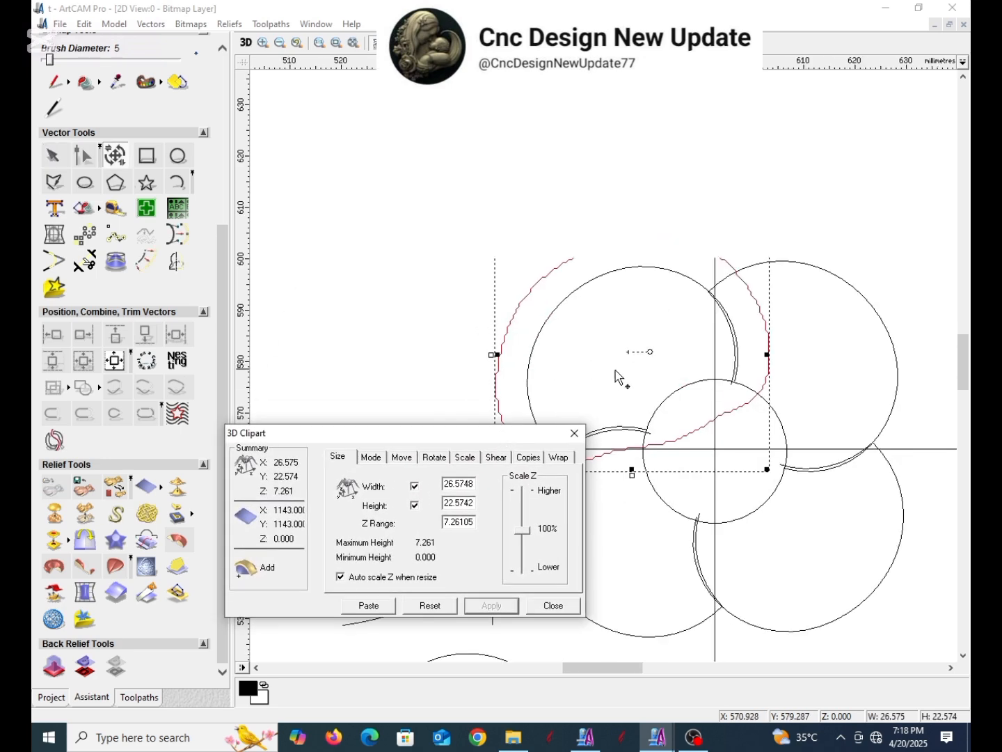
{"action": "scroll", "coordinate": [622, 376], "scroll_direction": "down", "scroll_amount": 2}
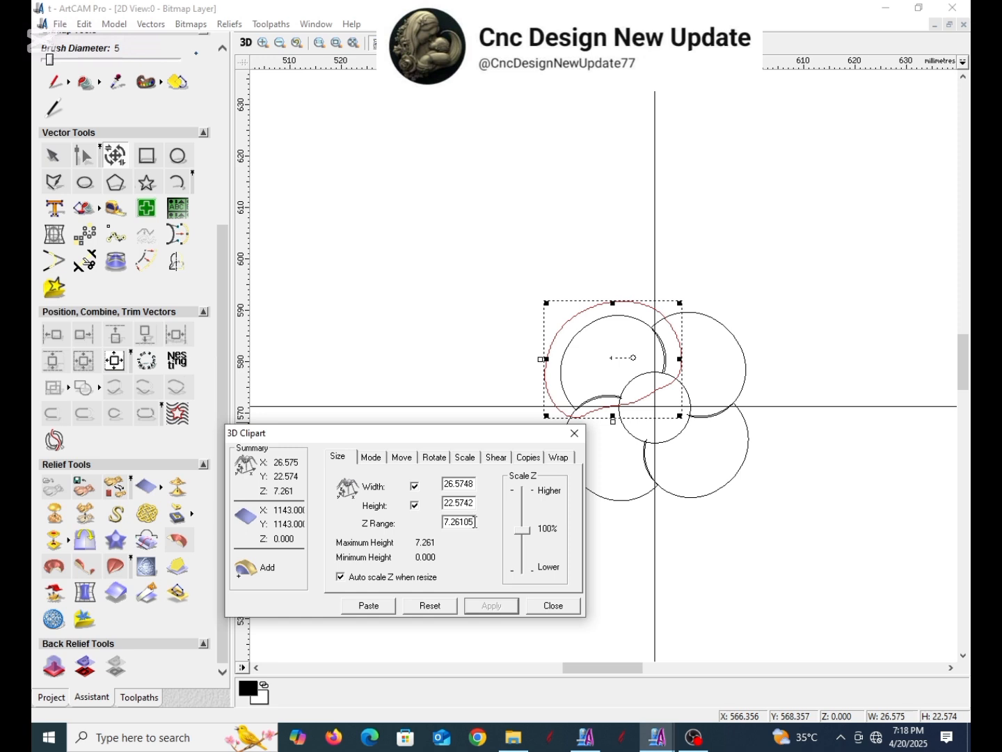
{"action": "left_click_drag", "start_coordinate": [474, 523], "coordinate": [402, 531]}
{"action": "type", "text": "8"}
{"action": "left_click", "coordinate": [492, 605]}
{"action": "left_click", "coordinate": [371, 457]}
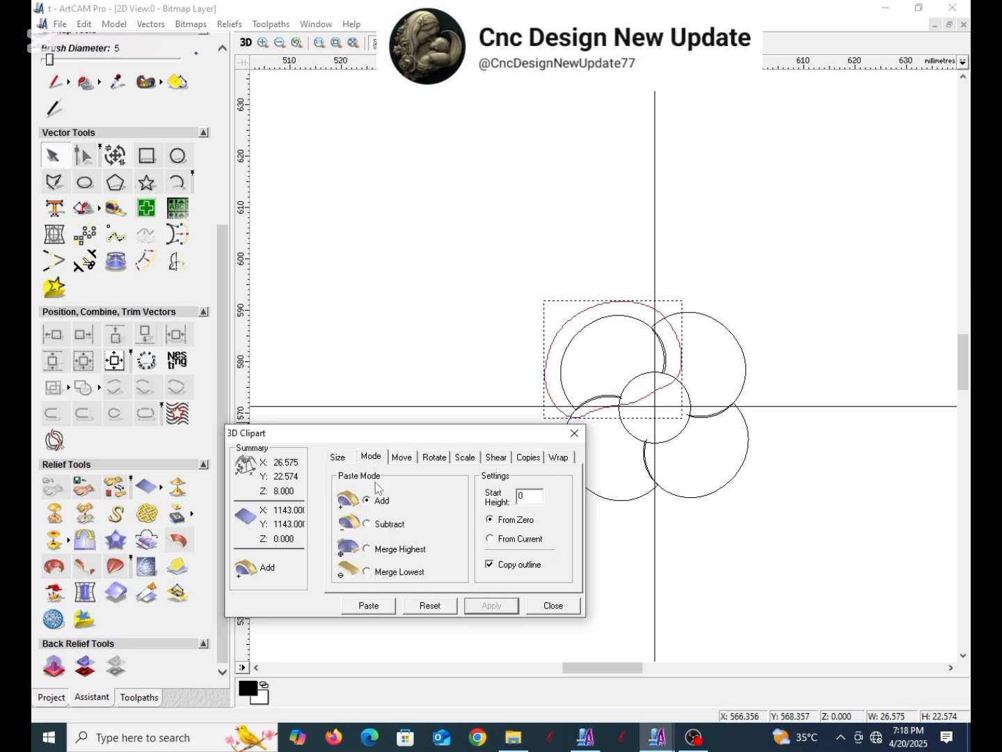
{"action": "left_click", "coordinate": [366, 549]}
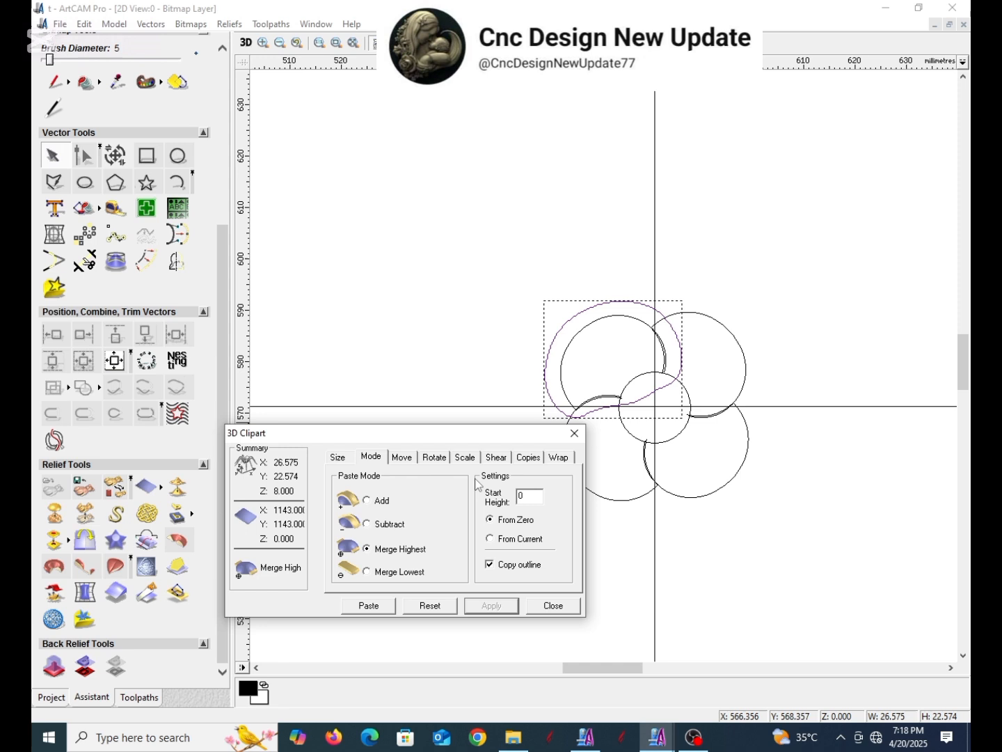
- Try to paste 90 copies of the petal clipart rotated by 45 degrees around the guideline intersection at X 580.644, Y 571.5
{"action": "left_click", "coordinate": [530, 458]}
{"action": "left_click", "coordinate": [346, 499]}
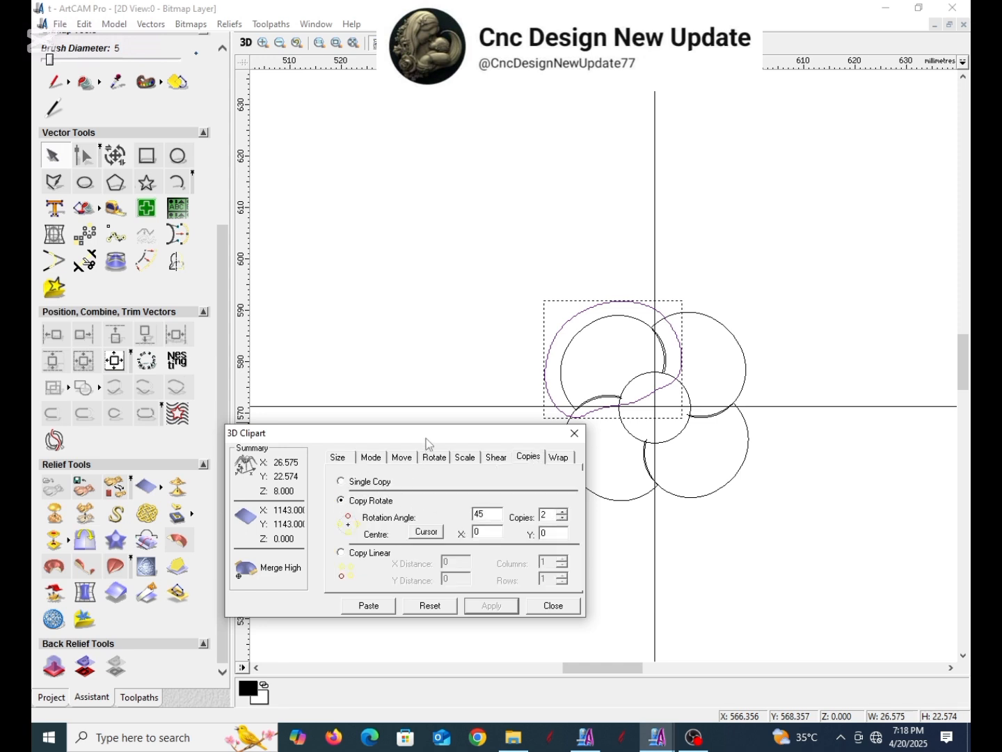
{"action": "left_click_drag", "start_coordinate": [428, 443], "coordinate": [386, 106]}
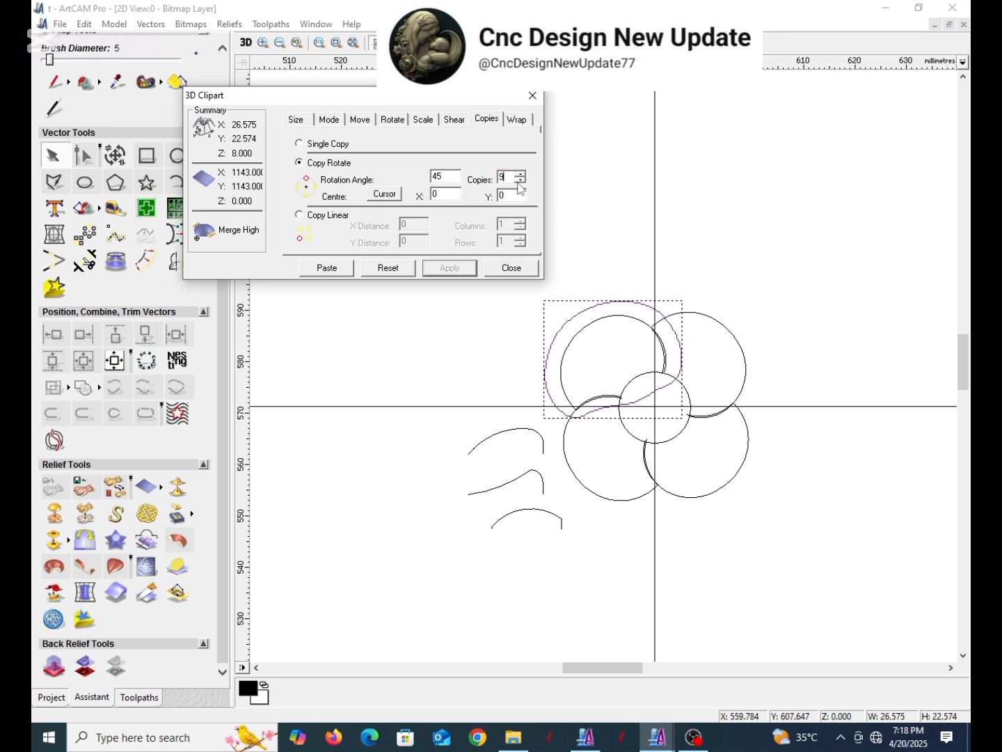
{"action": "left_click", "coordinate": [384, 195]}
{"action": "scroll", "coordinate": [671, 379], "scroll_direction": "up", "scroll_amount": 6}
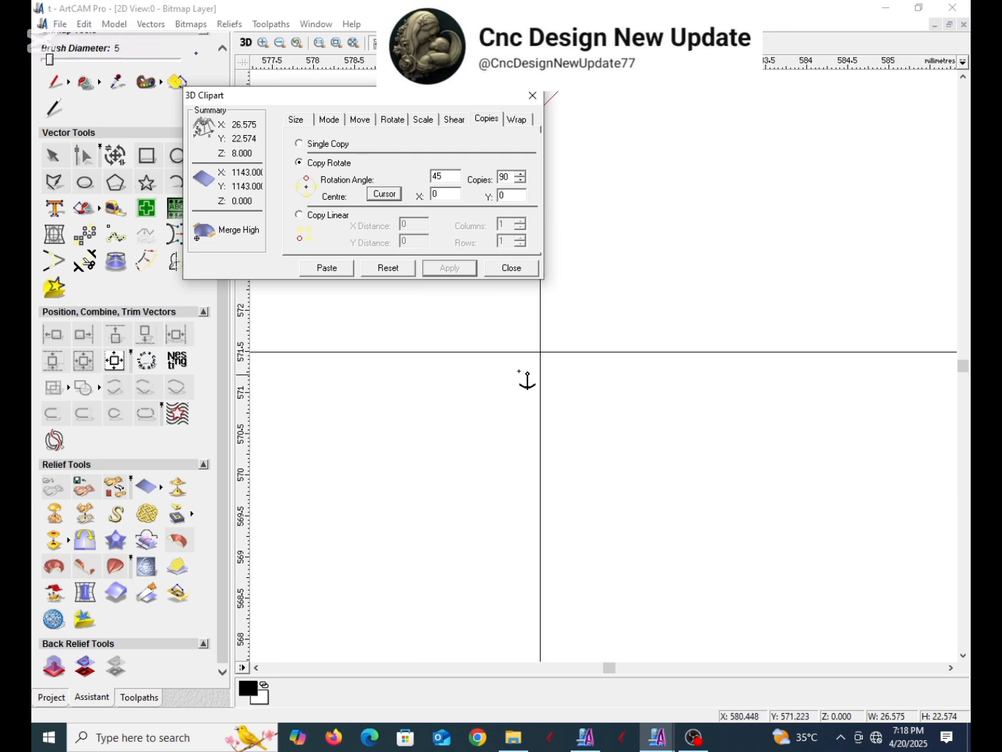
{"action": "scroll", "coordinate": [546, 354], "scroll_direction": "up", "scroll_amount": 3}
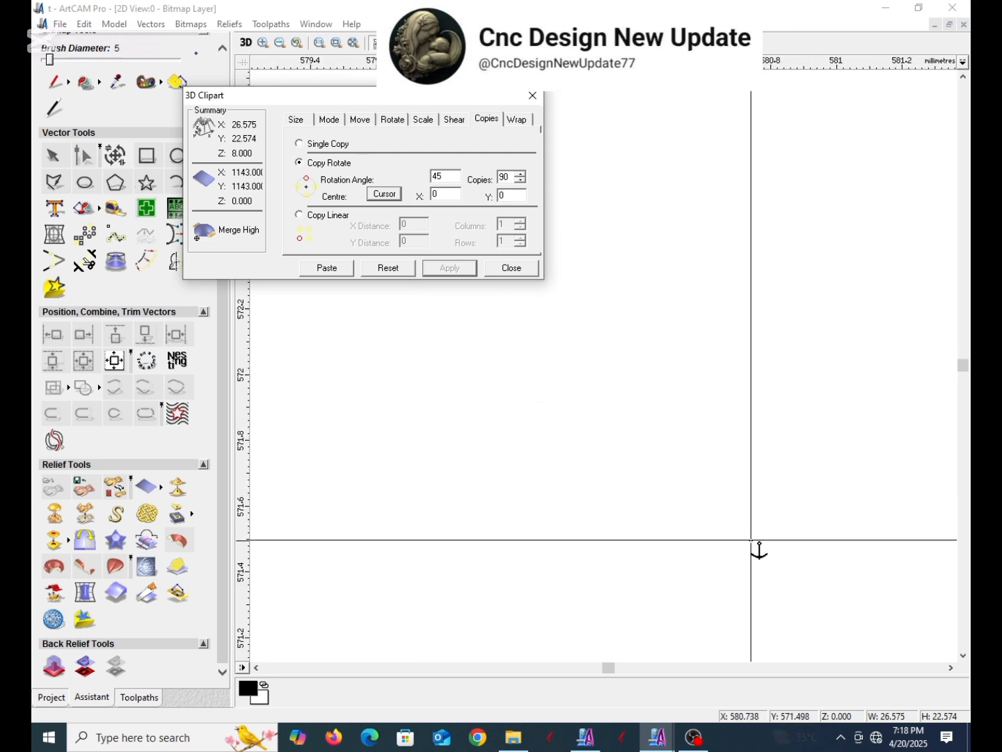
{"action": "left_click", "coordinate": [754, 544]}
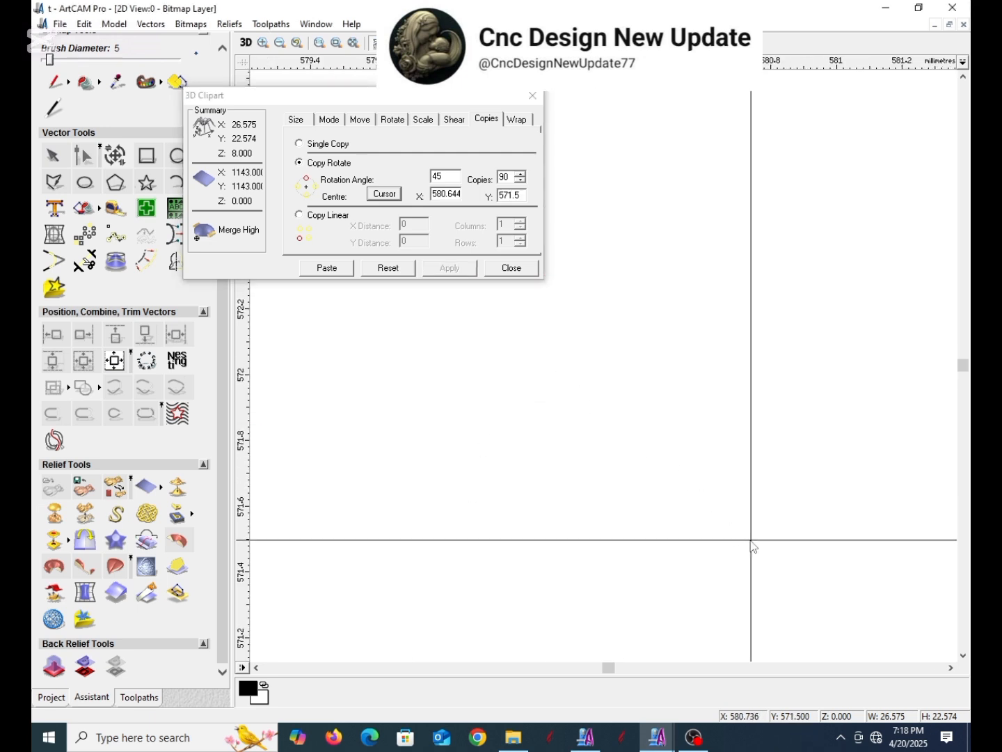
{"action": "left_click", "coordinate": [340, 269]}
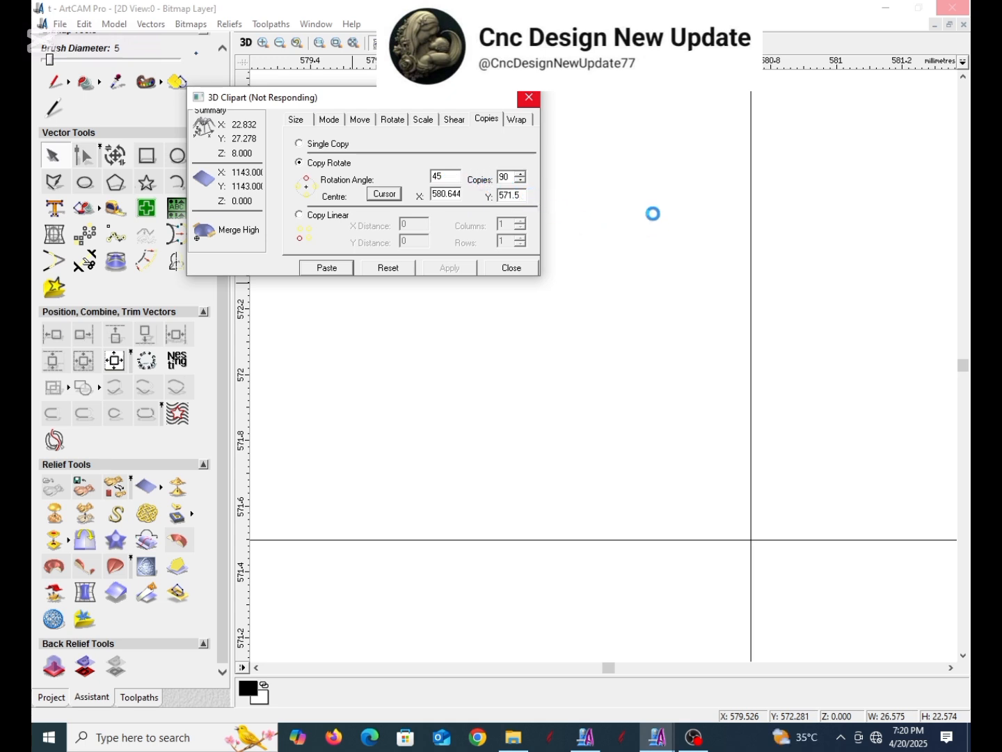
- Close the unresponsive program, reopen the model file t from the Desktop, and maximize the program window and its 2D view
{"action": "left_click", "coordinate": [535, 102]}
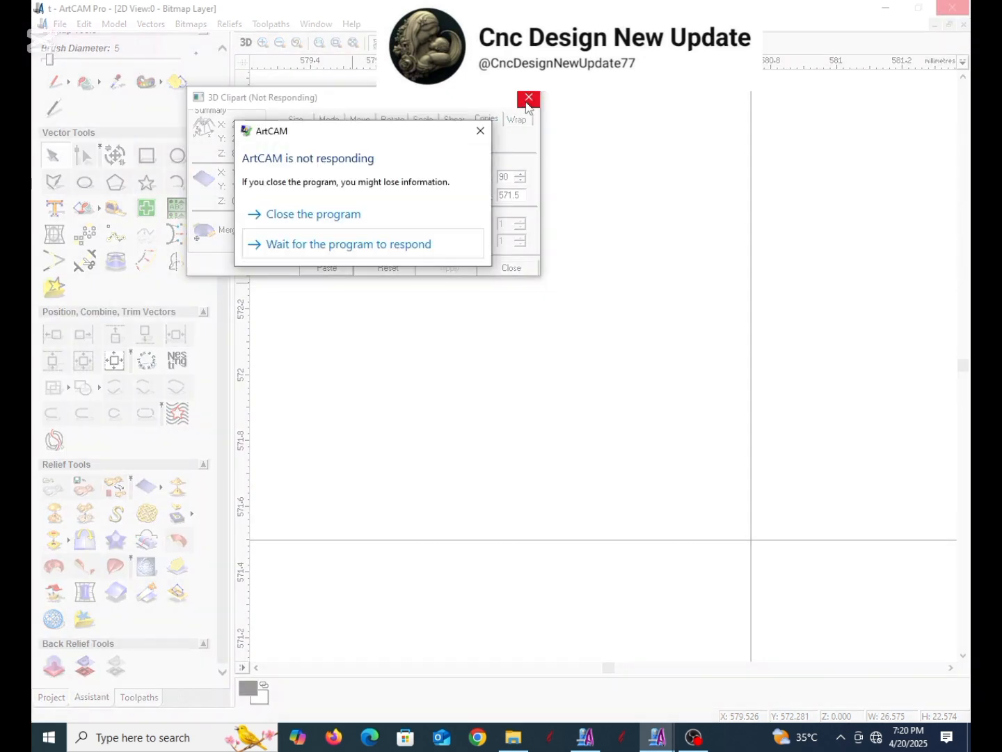
{"action": "left_click", "coordinate": [527, 105]}
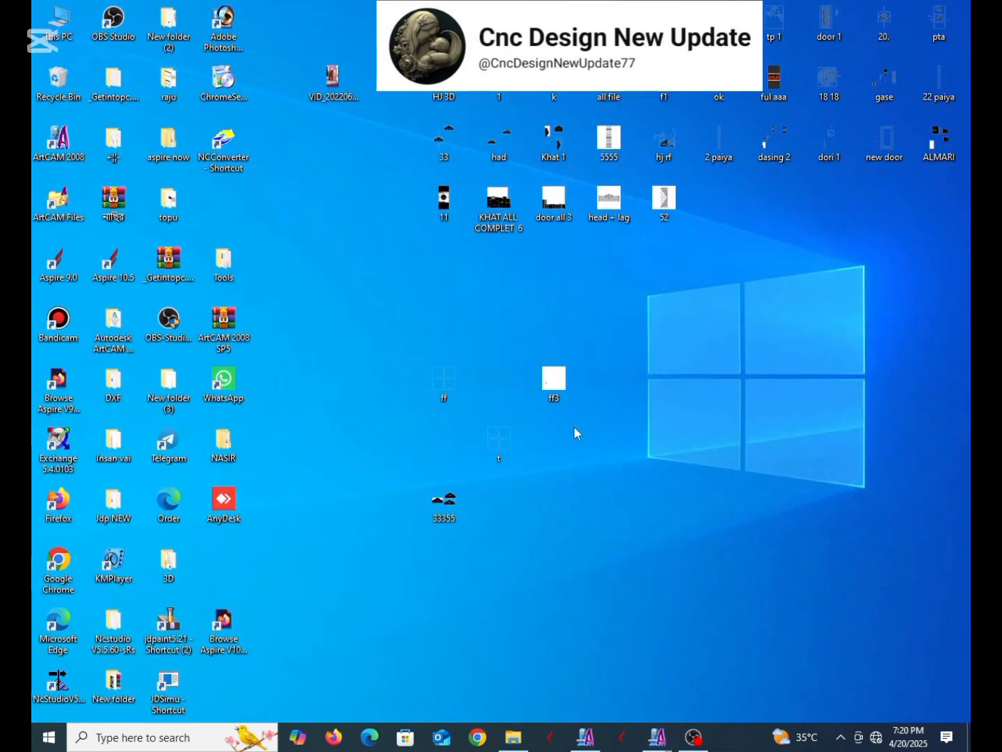
{"action": "right_click", "coordinate": [616, 432]}
{"action": "left_click", "coordinate": [654, 475]}
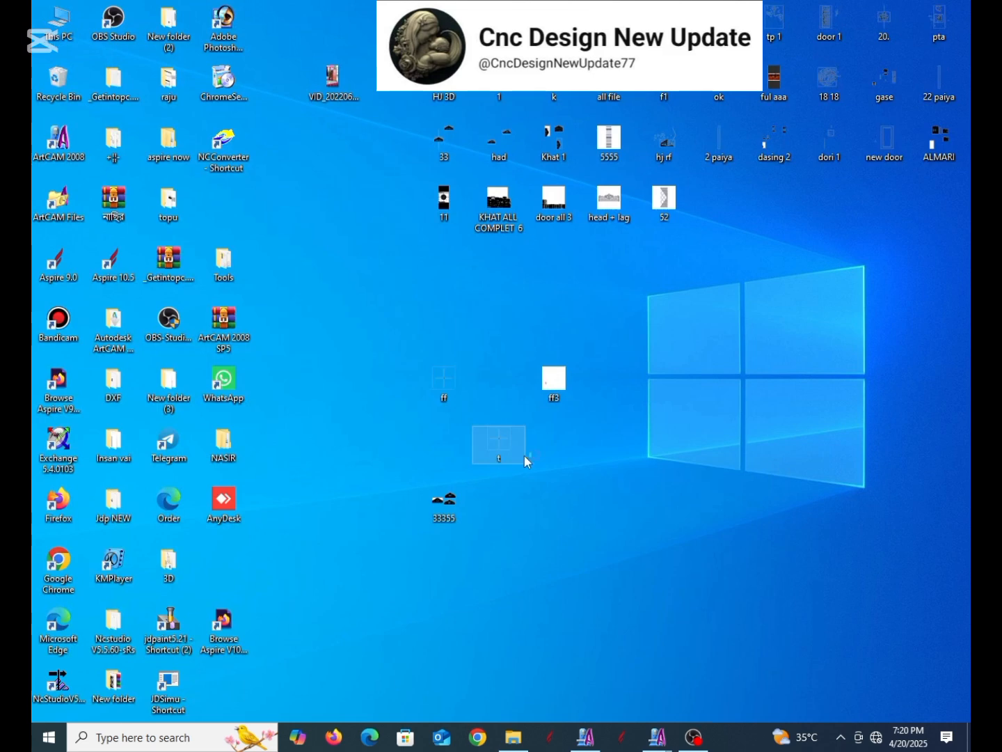
{"action": "double_click", "coordinate": [523, 456]}
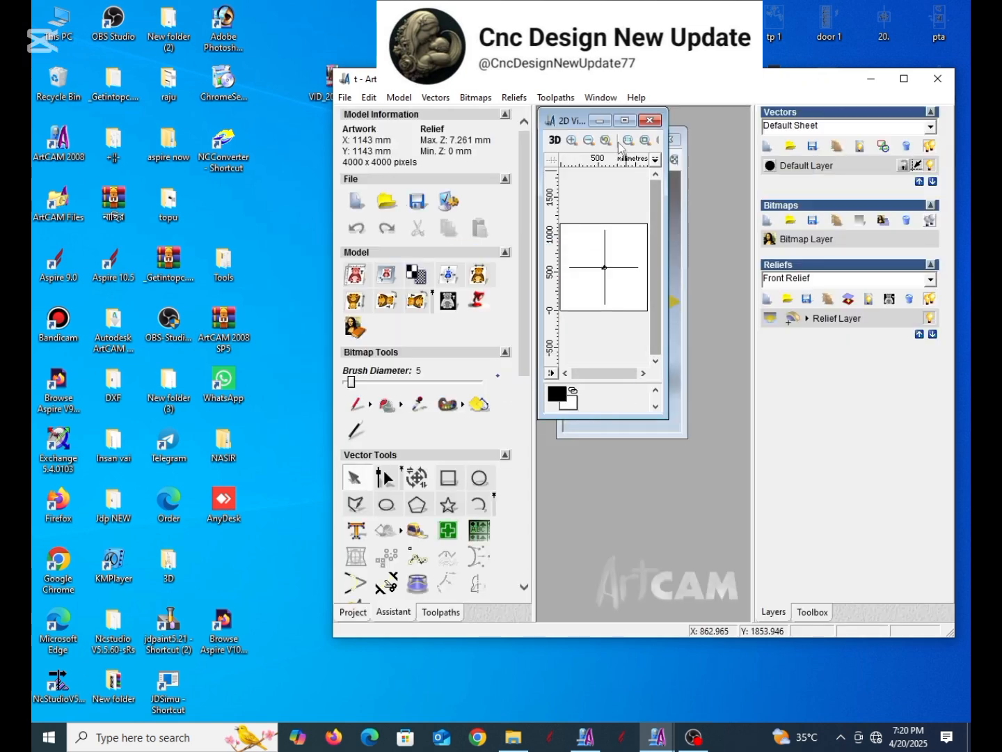
{"action": "left_click", "coordinate": [624, 121]}
{"action": "left_click", "coordinate": [904, 79]}
- Reset the relief layer to remove the petal relief from the reopened model, keeping the flower and profile vectors
{"action": "scroll", "coordinate": [533, 344], "scroll_direction": "up", "scroll_amount": 8}
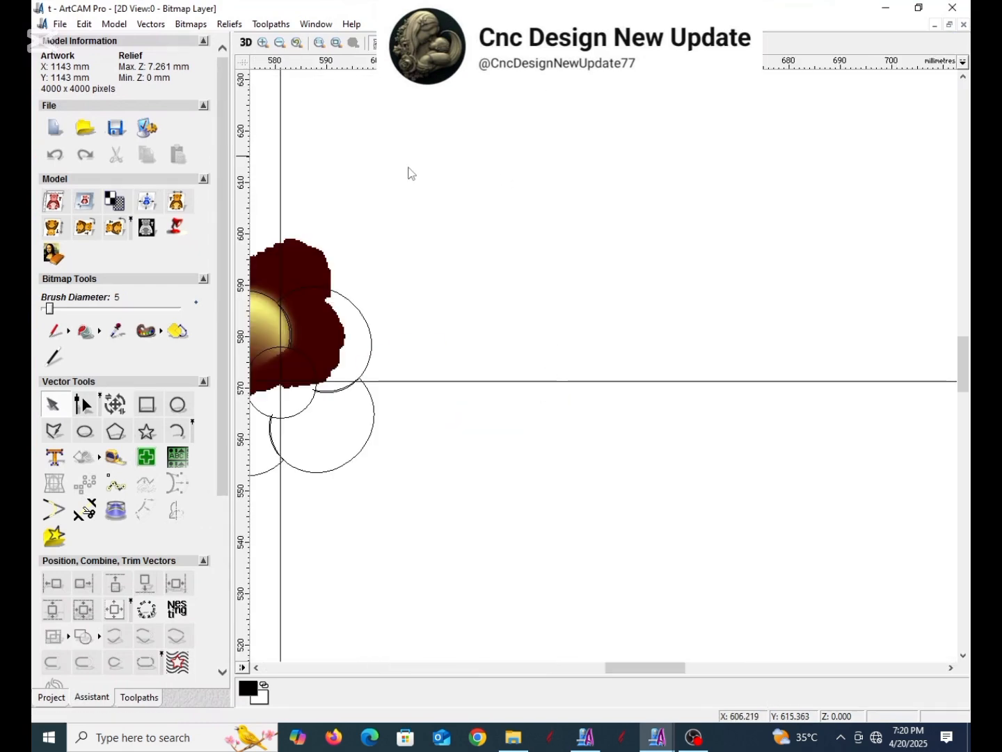
{"action": "scroll", "coordinate": [402, 347], "scroll_direction": "up", "scroll_amount": 6}
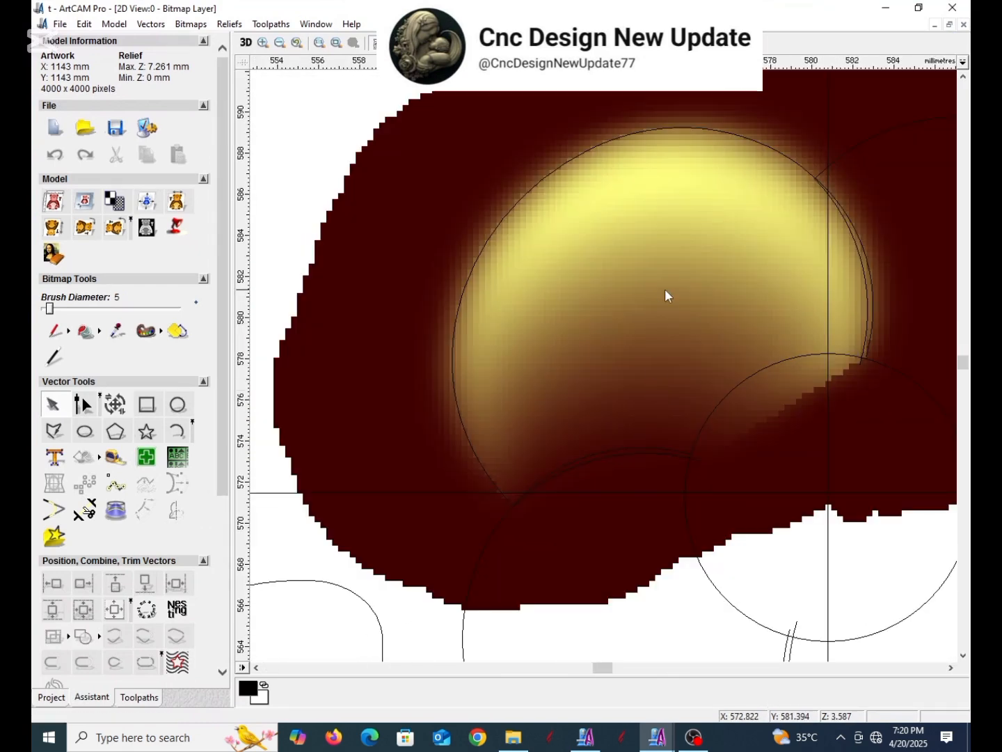
{"action": "scroll", "coordinate": [664, 289], "scroll_direction": "down", "scroll_amount": 3}
{"action": "scroll", "coordinate": [111, 352], "scroll_direction": "down", "scroll_amount": 3}
{"action": "scroll", "coordinate": [112, 352], "scroll_direction": "down", "scroll_amount": 3}
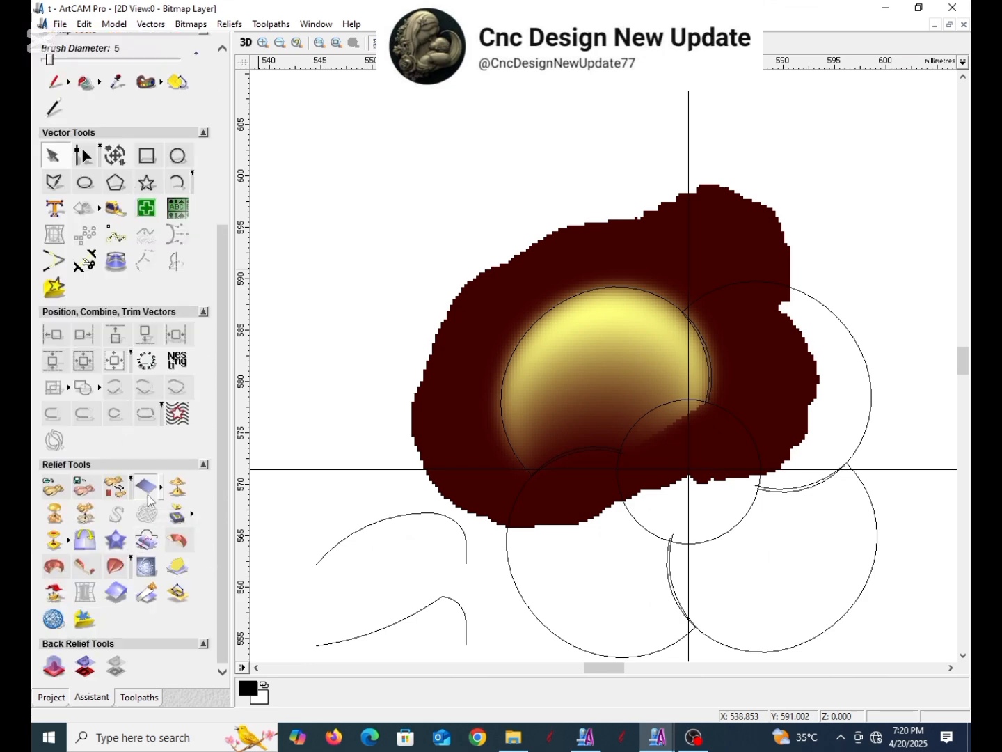
{"action": "left_click", "coordinate": [148, 497]}
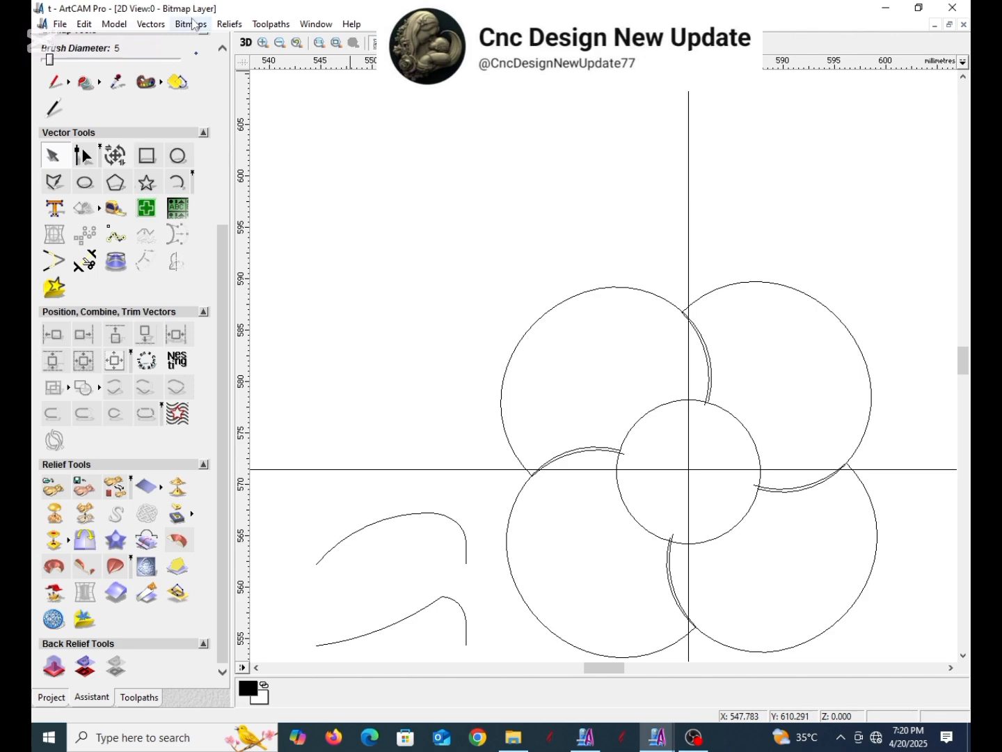
- Import the petal relief from the Desktop model file t into the cleared model as 3D clipart
{"action": "left_click", "coordinate": [229, 23]}
{"action": "left_click", "coordinate": [249, 94]}
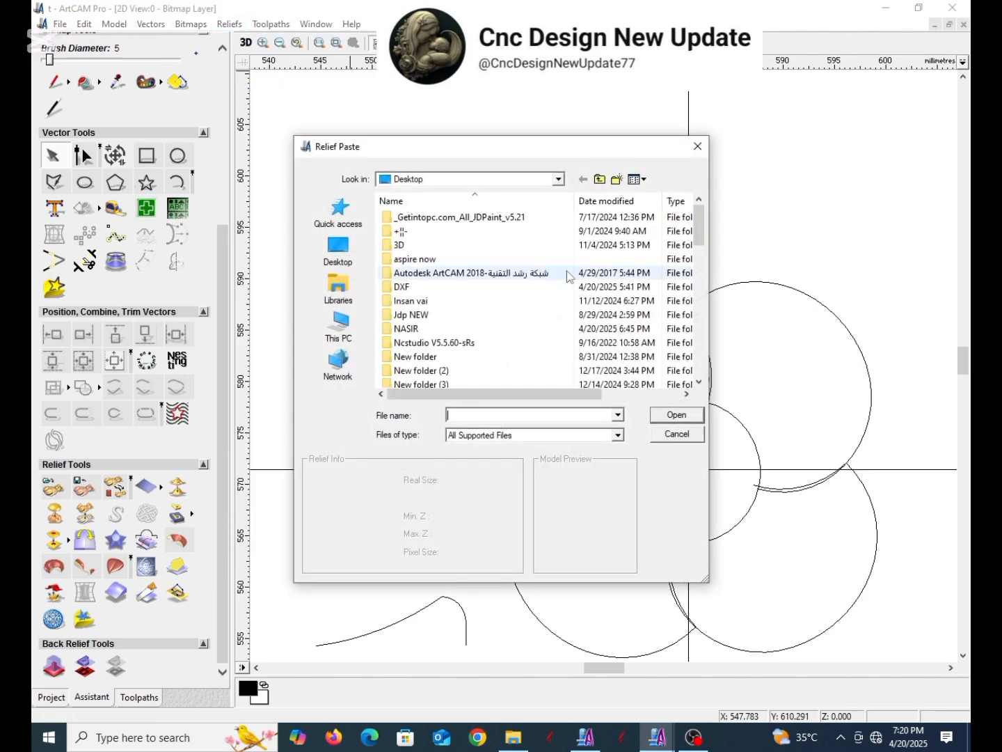
{"action": "scroll", "coordinate": [482, 277], "scroll_direction": "down", "scroll_amount": 6}
{"action": "scroll", "coordinate": [458, 282], "scroll_direction": "down", "scroll_amount": 4}
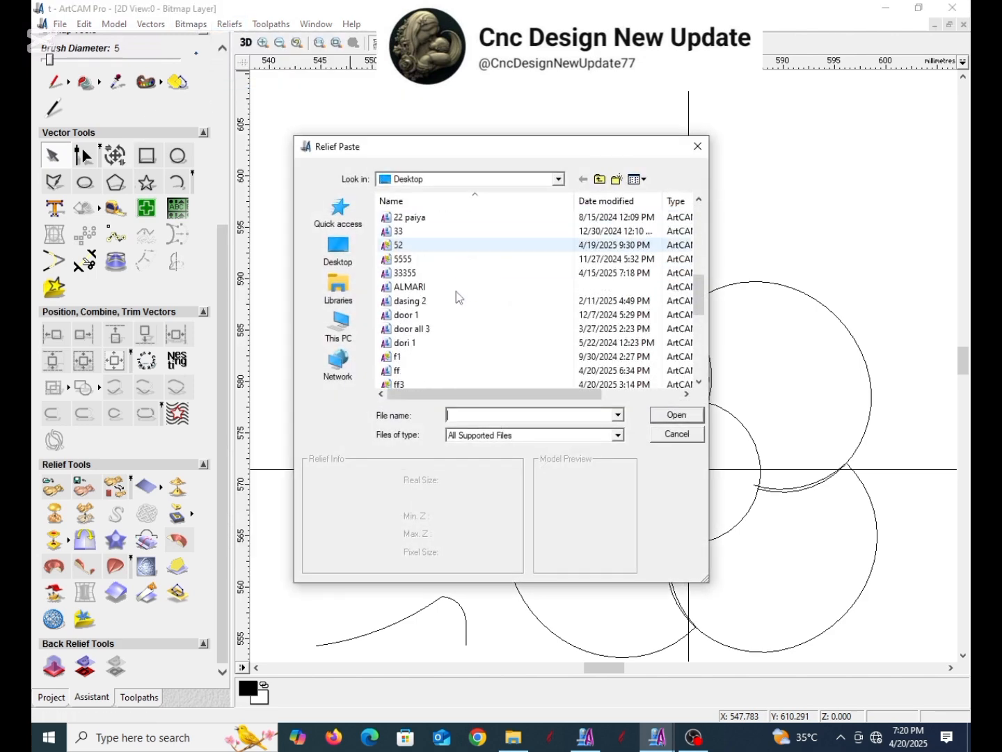
{"action": "scroll", "coordinate": [440, 317], "scroll_direction": "down", "scroll_amount": 3}
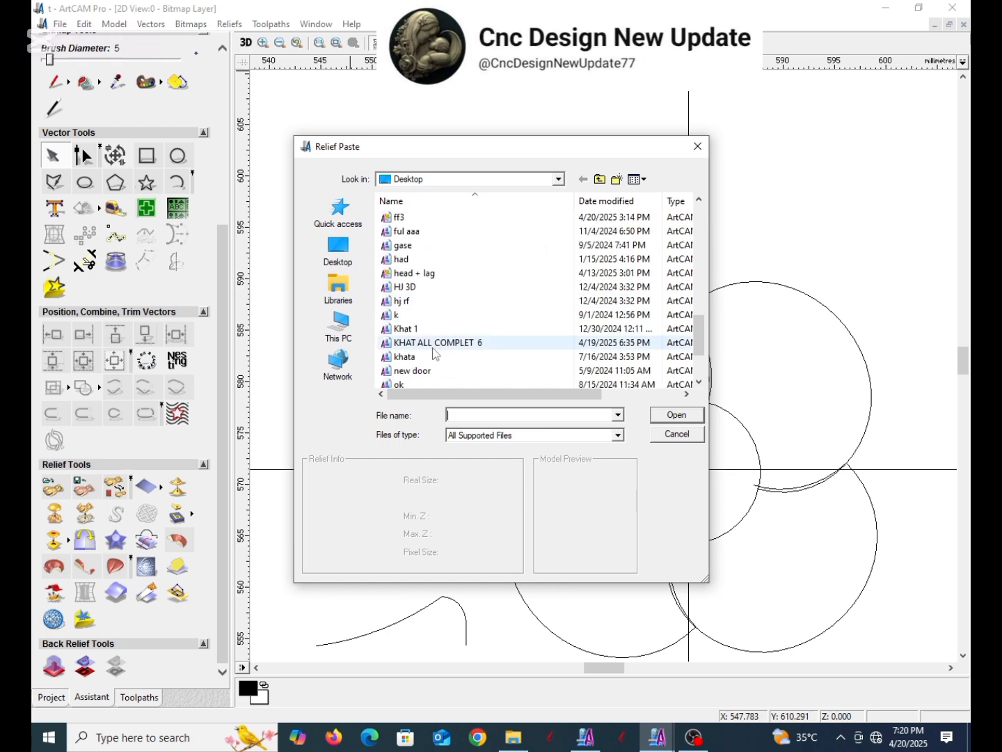
{"action": "left_click", "coordinate": [399, 356]}
{"action": "left_click", "coordinate": [673, 415]}
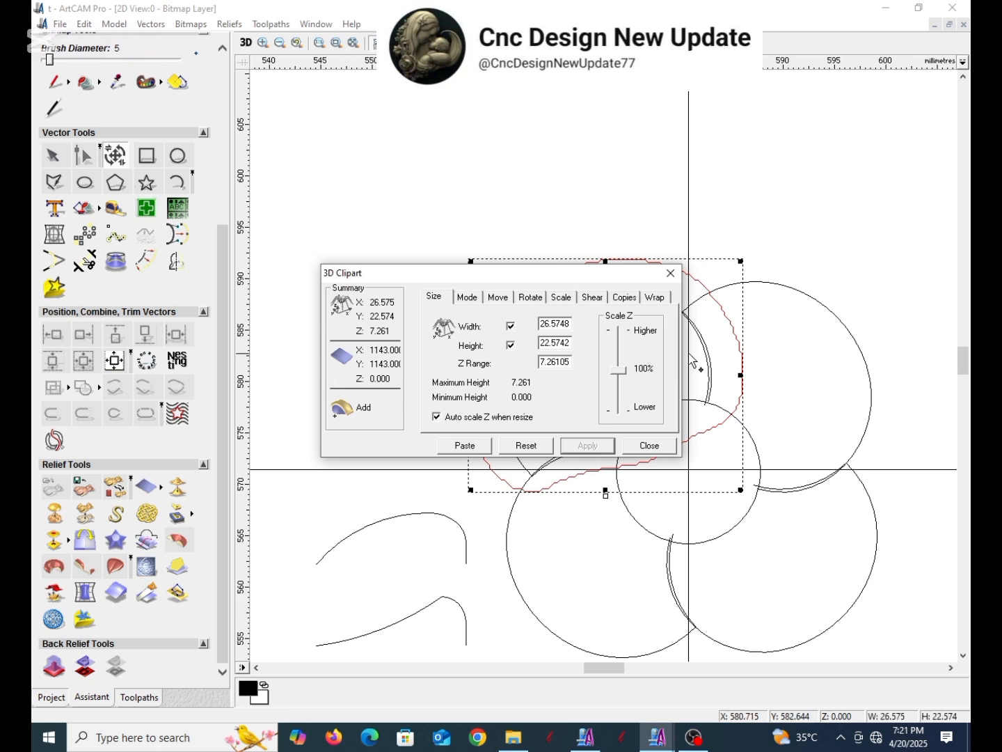
- Set the imported petal clipart to Merge Highest paste mode with a Z range of 8
{"action": "left_click", "coordinate": [460, 299]}
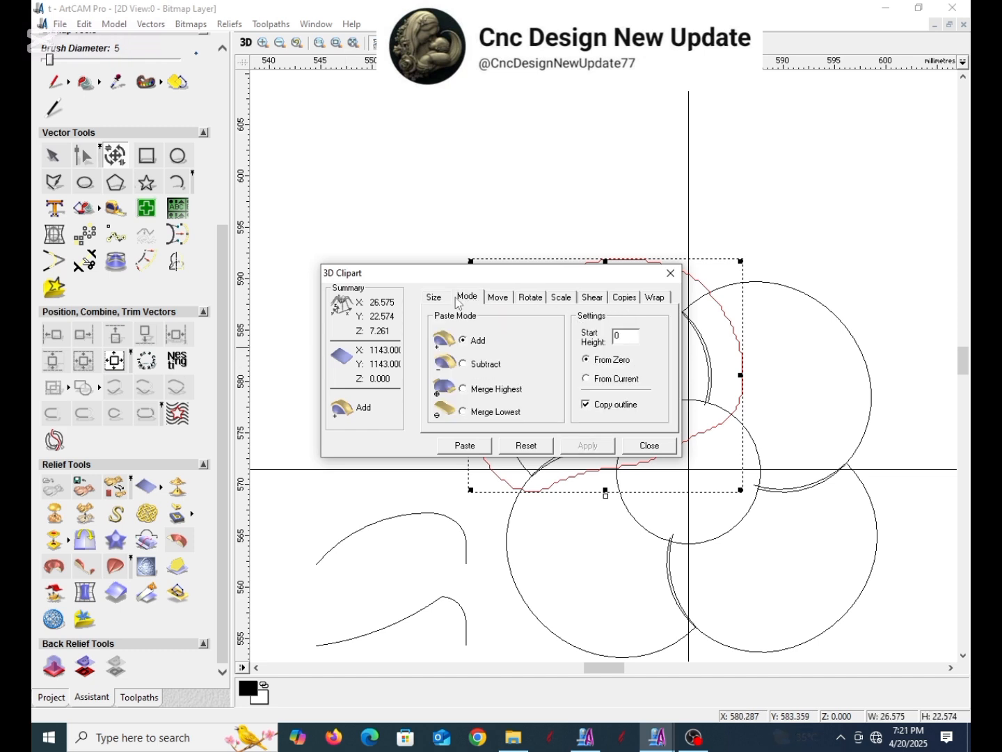
{"action": "left_click", "coordinate": [464, 390]}
{"action": "left_click", "coordinate": [435, 297]}
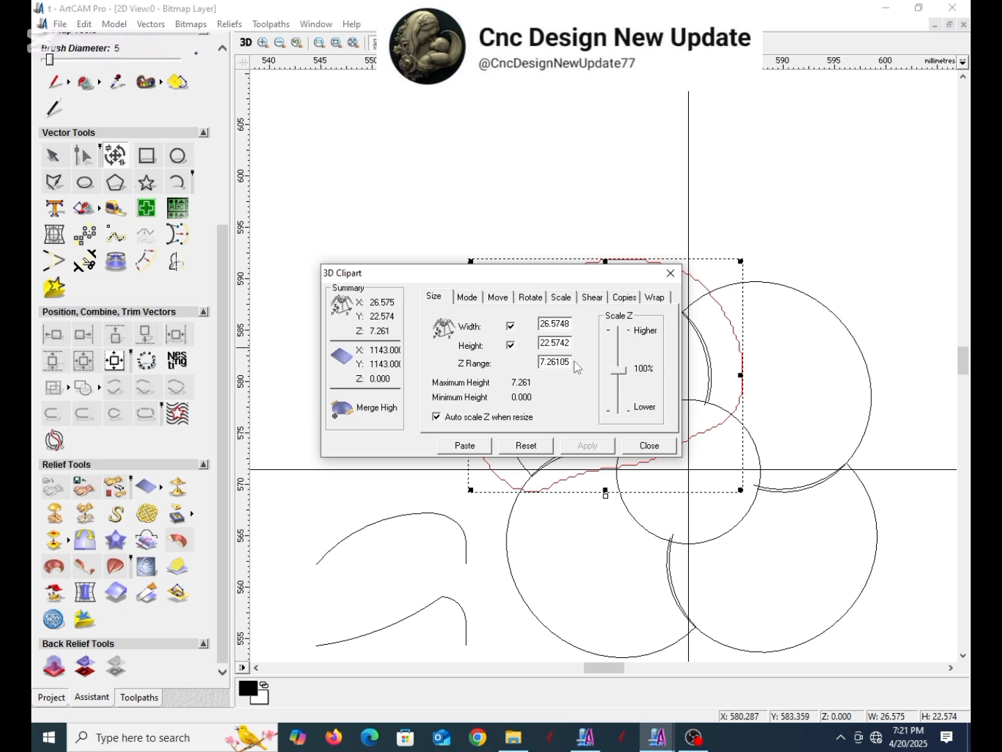
{"action": "left_click_drag", "start_coordinate": [571, 362], "coordinate": [515, 373]}
{"action": "left_click", "coordinate": [589, 445]}
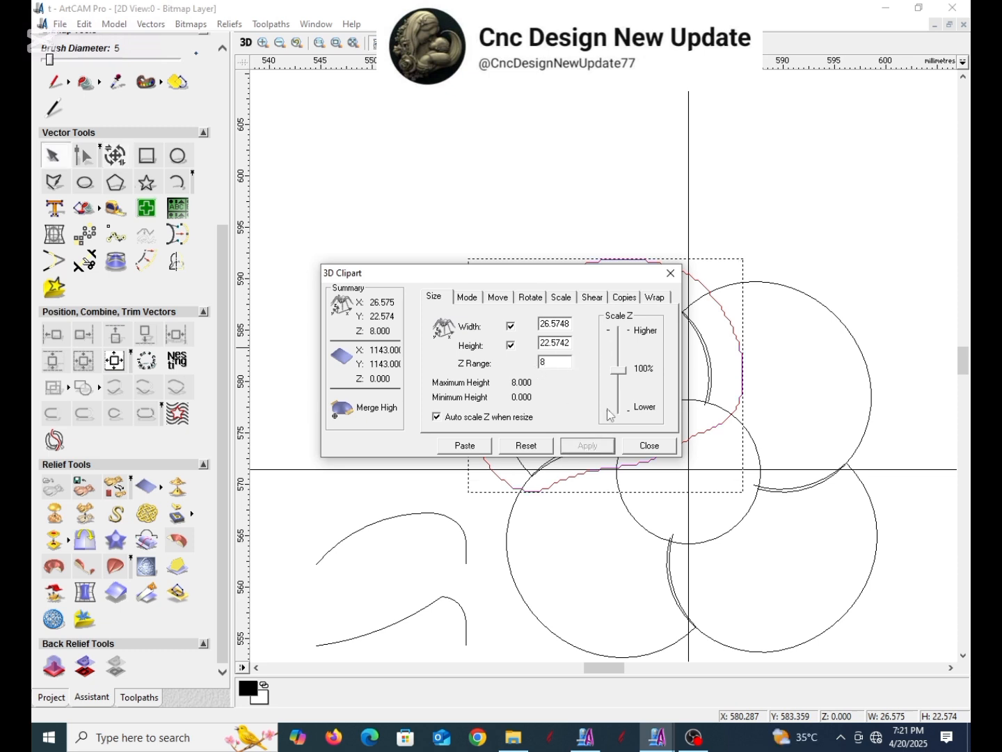
- Paste 4 copies of the petal rotated by 90 degrees around the guideline intersection at X 580.644, Y 571.5
{"action": "left_click", "coordinate": [624, 298]}
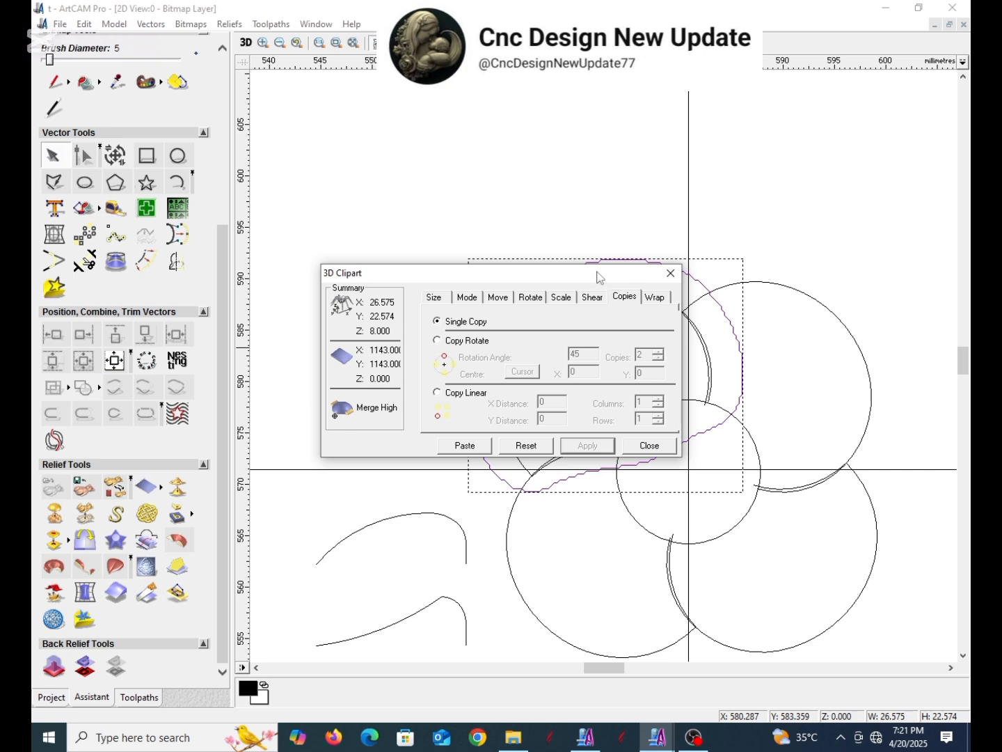
{"action": "left_click_drag", "start_coordinate": [600, 277], "coordinate": [466, 225]}
{"action": "left_click", "coordinate": [310, 289]}
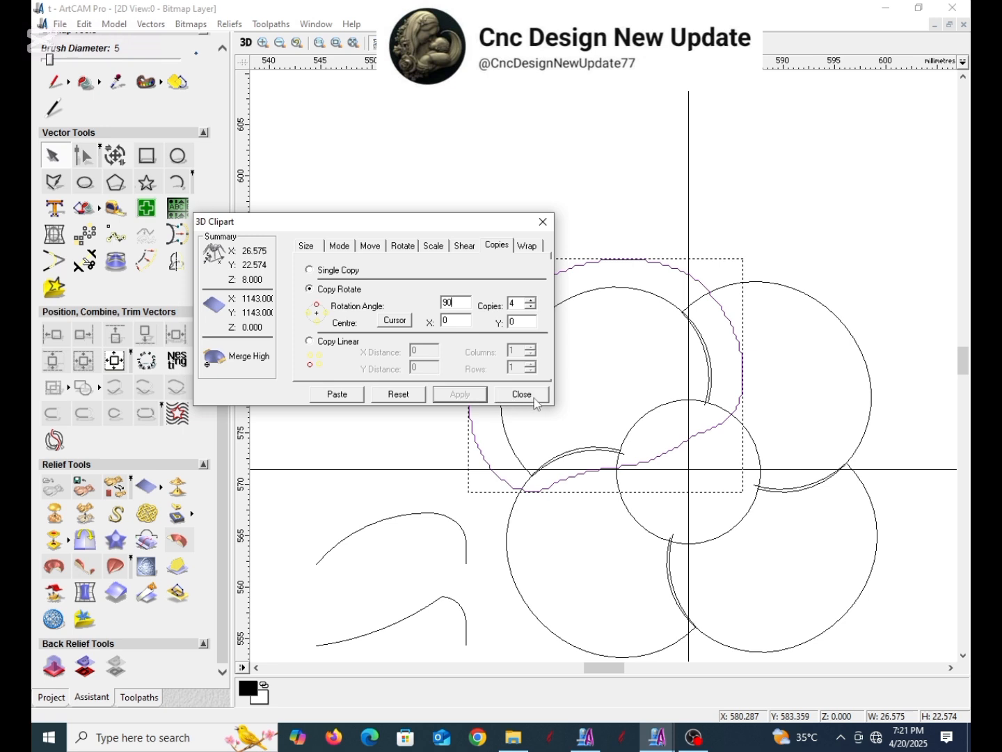
{"action": "left_click", "coordinate": [394, 320]}
{"action": "scroll", "coordinate": [700, 477], "scroll_direction": "up", "scroll_amount": 5}
{"action": "scroll", "coordinate": [612, 439], "scroll_direction": "up", "scroll_amount": 3}
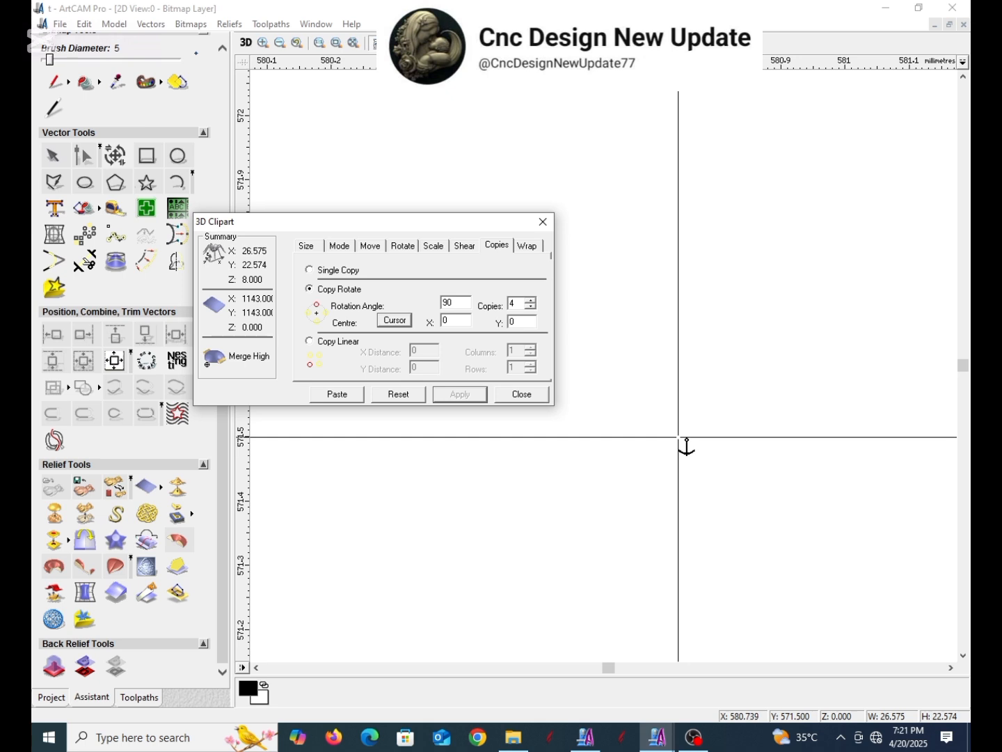
{"action": "left_click", "coordinate": [681, 439]}
{"action": "left_click", "coordinate": [337, 394]}
{"action": "scroll", "coordinate": [675, 452], "scroll_direction": "down", "scroll_amount": 5}
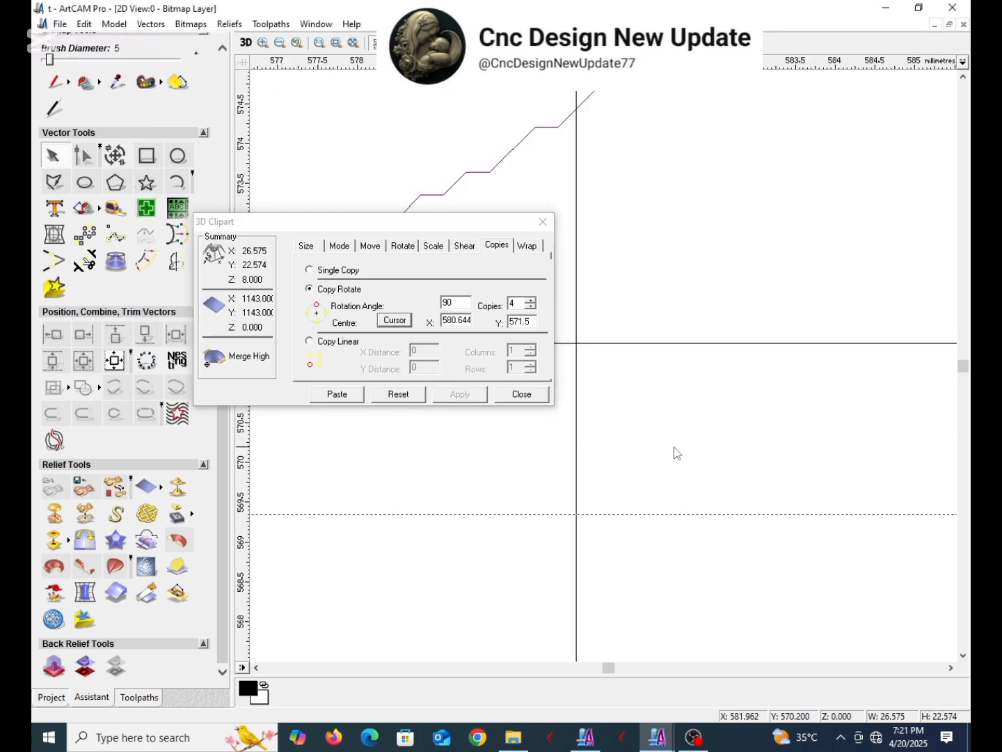
{"action": "left_click", "coordinate": [353, 395]}
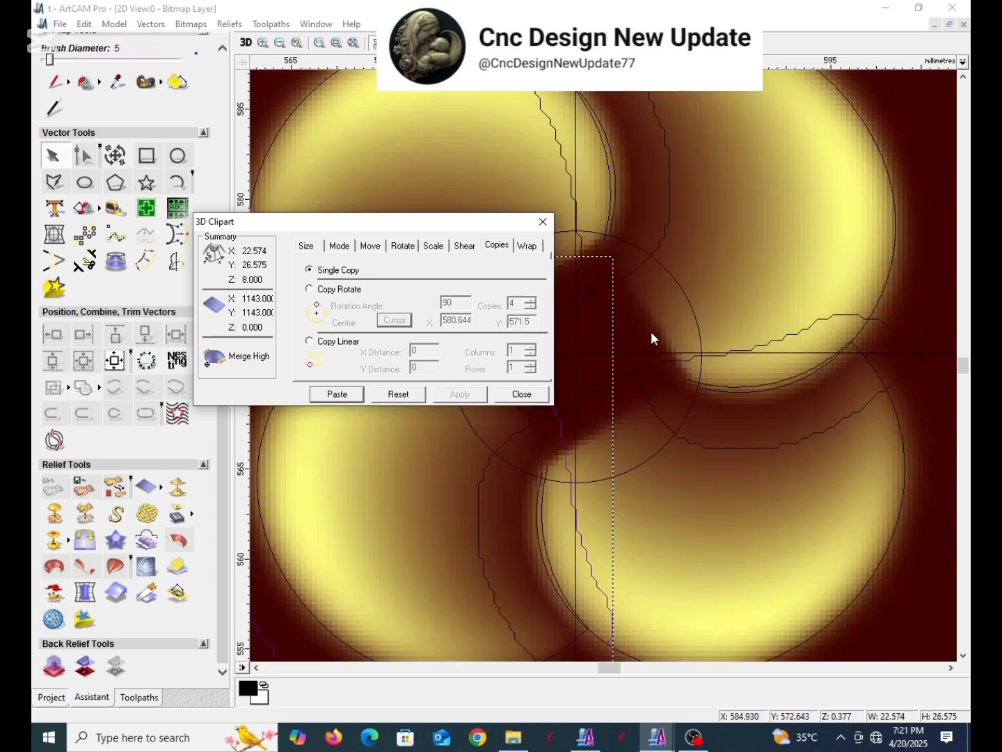
- Close the clipart settings and examine how the four pasted petals meet around the flower's centre in 2D
{"action": "scroll", "coordinate": [655, 328], "scroll_direction": "down", "scroll_amount": 2}
{"action": "scroll", "coordinate": [605, 331], "scroll_direction": "up", "scroll_amount": 2}
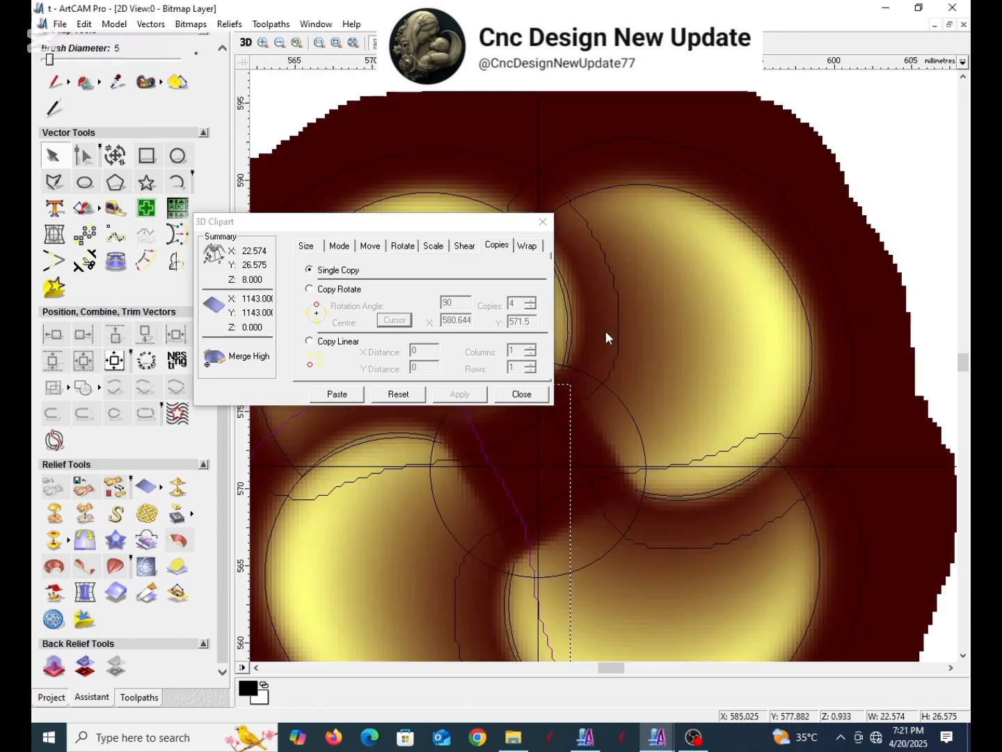
{"action": "scroll", "coordinate": [627, 369], "scroll_direction": "up", "scroll_amount": 1}
{"action": "scroll", "coordinate": [651, 417], "scroll_direction": "down", "scroll_amount": 2}
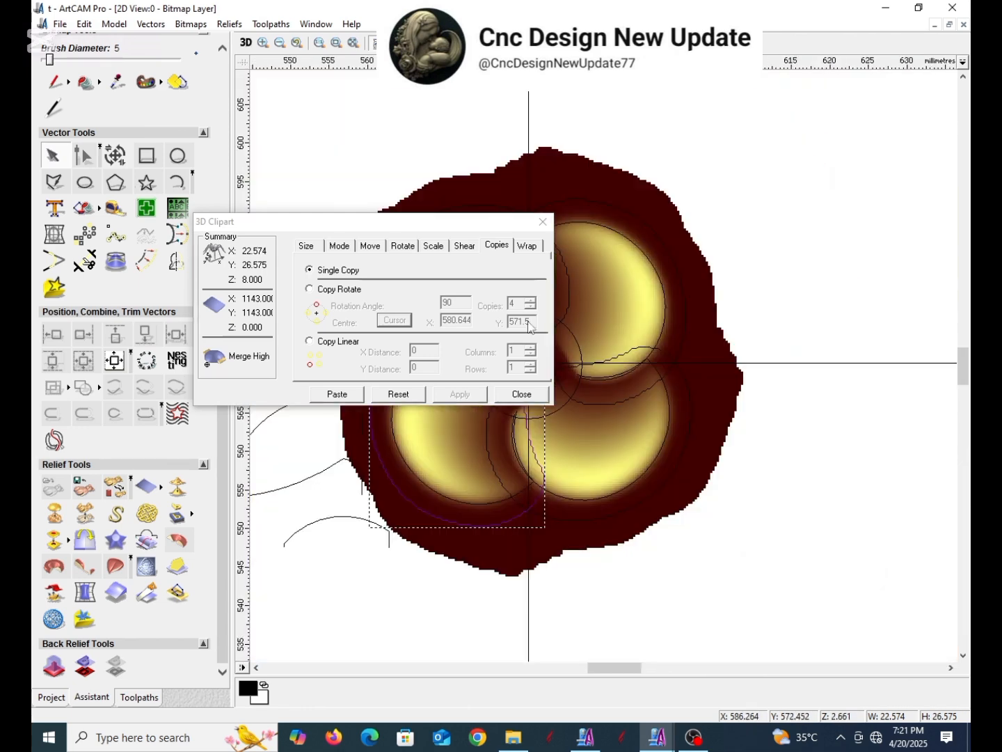
{"action": "left_click", "coordinate": [542, 222]}
{"action": "scroll", "coordinate": [580, 355], "scroll_direction": "up", "scroll_amount": 2}
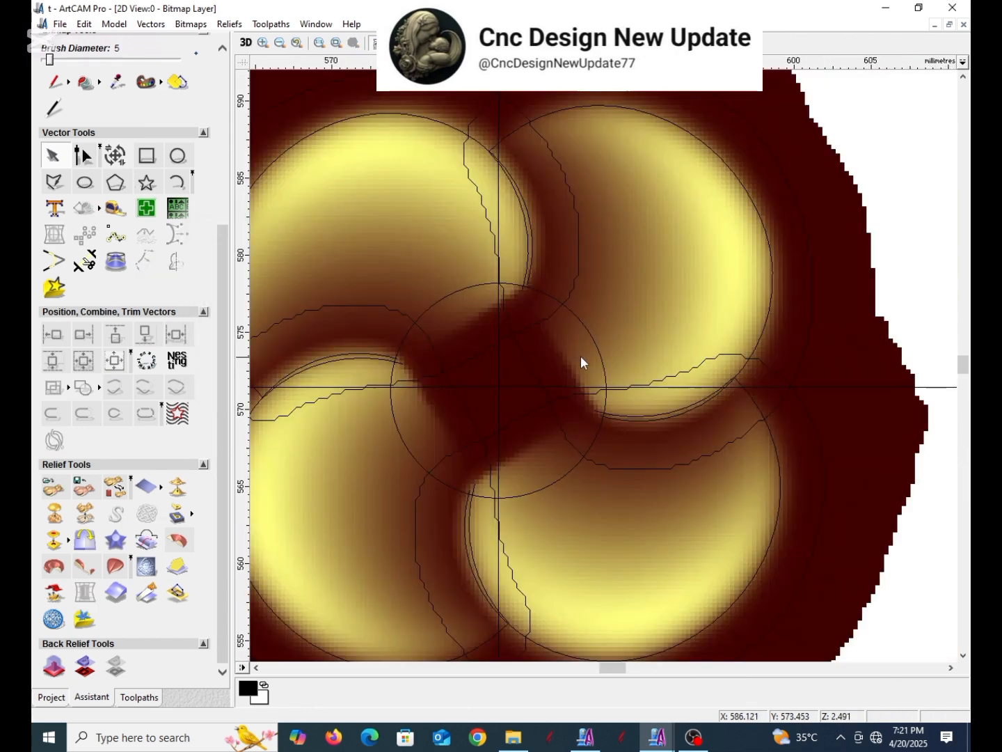
{"action": "scroll", "coordinate": [598, 353], "scroll_direction": "down", "scroll_amount": 2}
{"action": "scroll", "coordinate": [611, 339], "scroll_direction": "up", "scroll_amount": 2}
{"action": "left_click", "coordinate": [611, 340]}
{"action": "scroll", "coordinate": [605, 352], "scroll_direction": "up", "scroll_amount": 2}
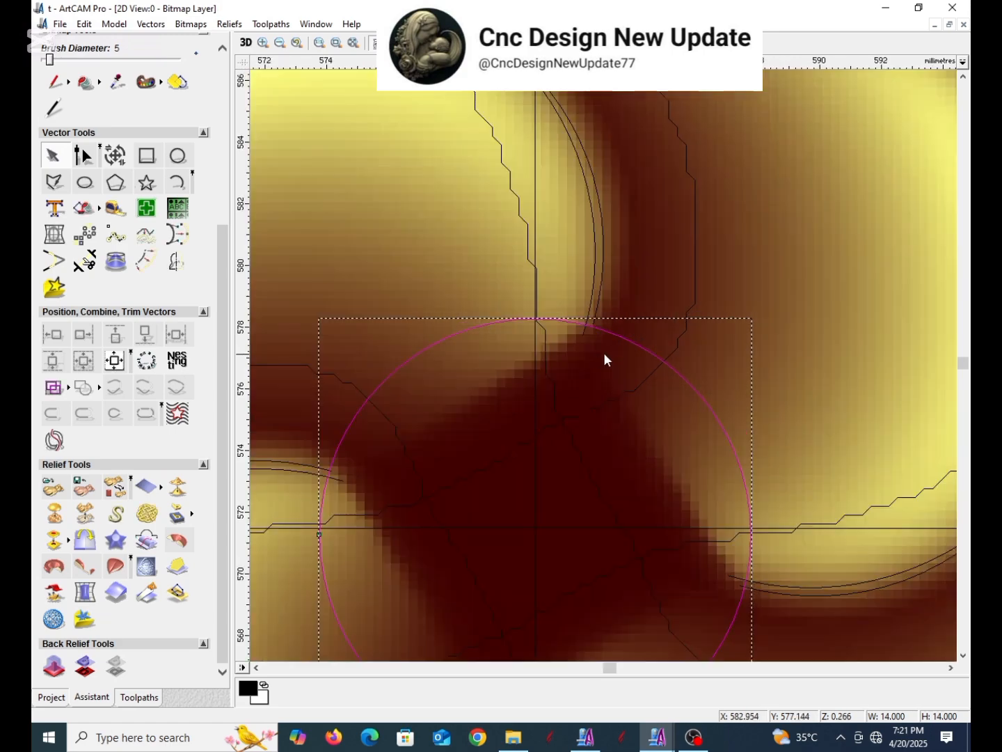
{"action": "right_click", "coordinate": [618, 350]}
{"action": "left_click", "coordinate": [676, 432]}
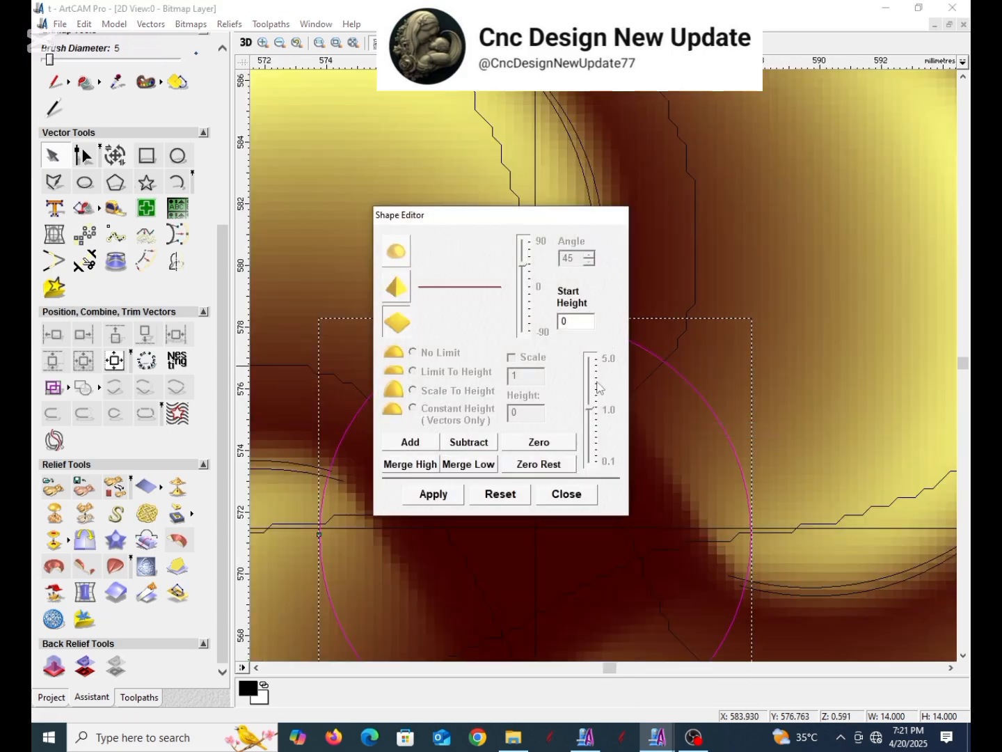
{"action": "left_click", "coordinate": [566, 493]}
{"action": "scroll", "coordinate": [394, 415], "scroll_direction": "down", "scroll_amount": 4}
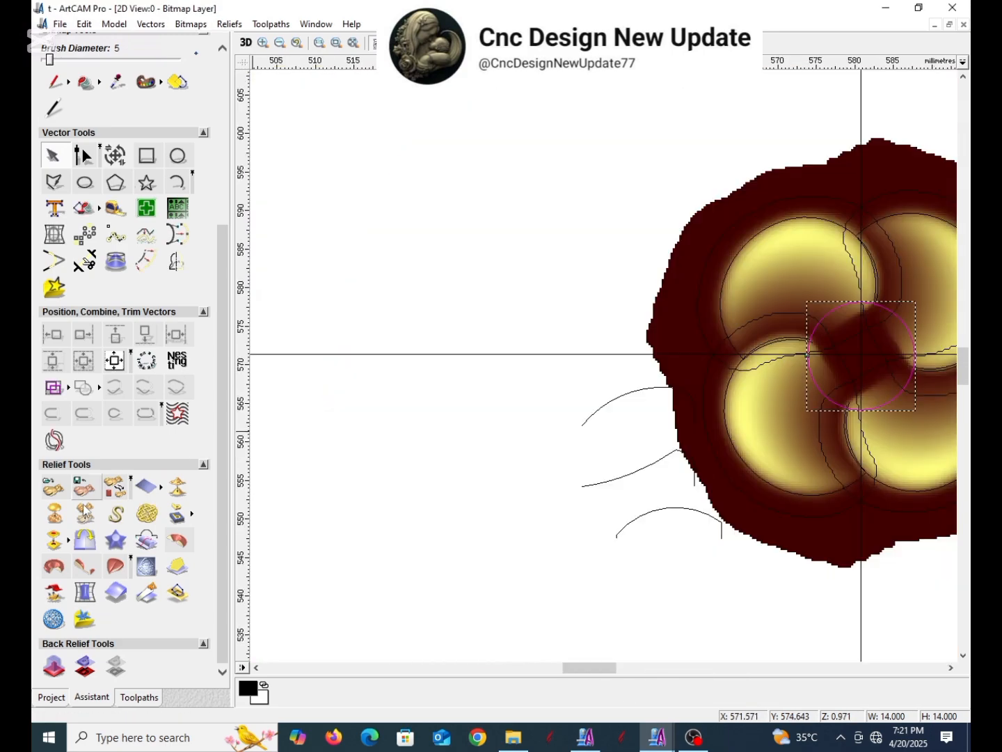
{"action": "left_click", "coordinate": [85, 514]}
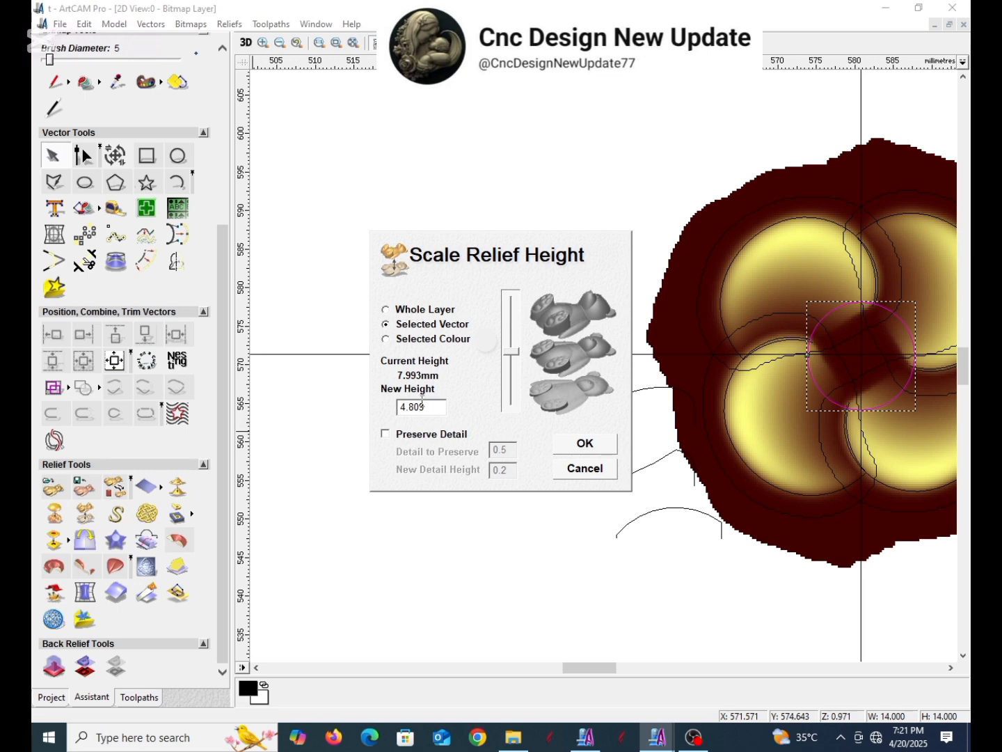
{"action": "left_click", "coordinate": [567, 467]}
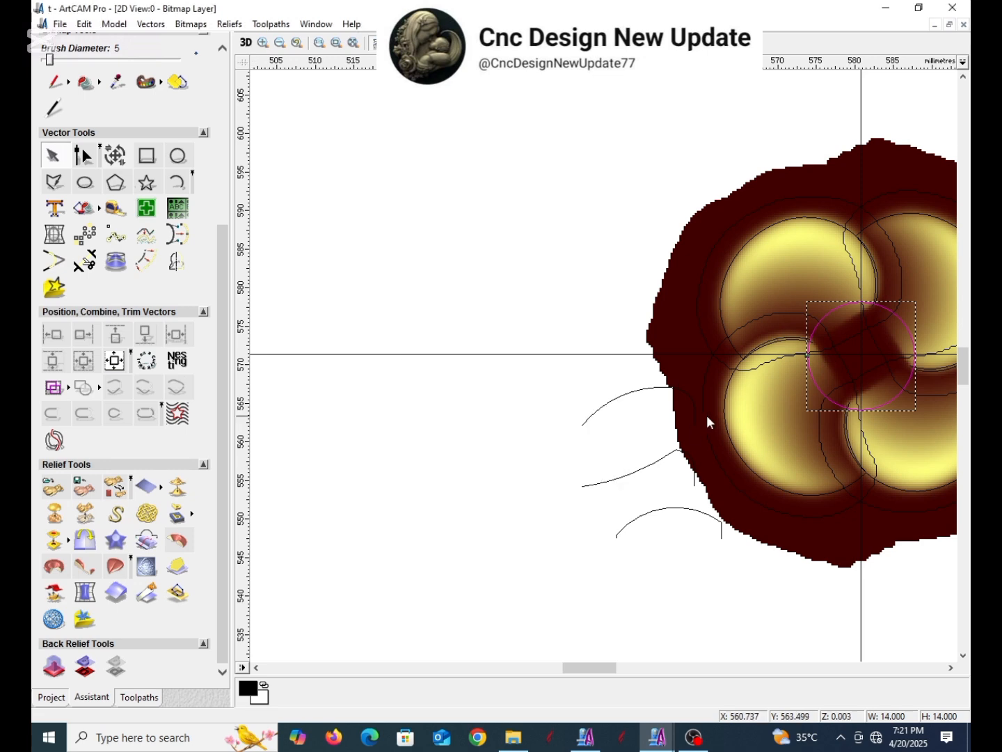
- Scale the relief height of the whole layer to 8 mm
{"action": "scroll", "coordinate": [707, 418], "scroll_direction": "down", "scroll_amount": 4}
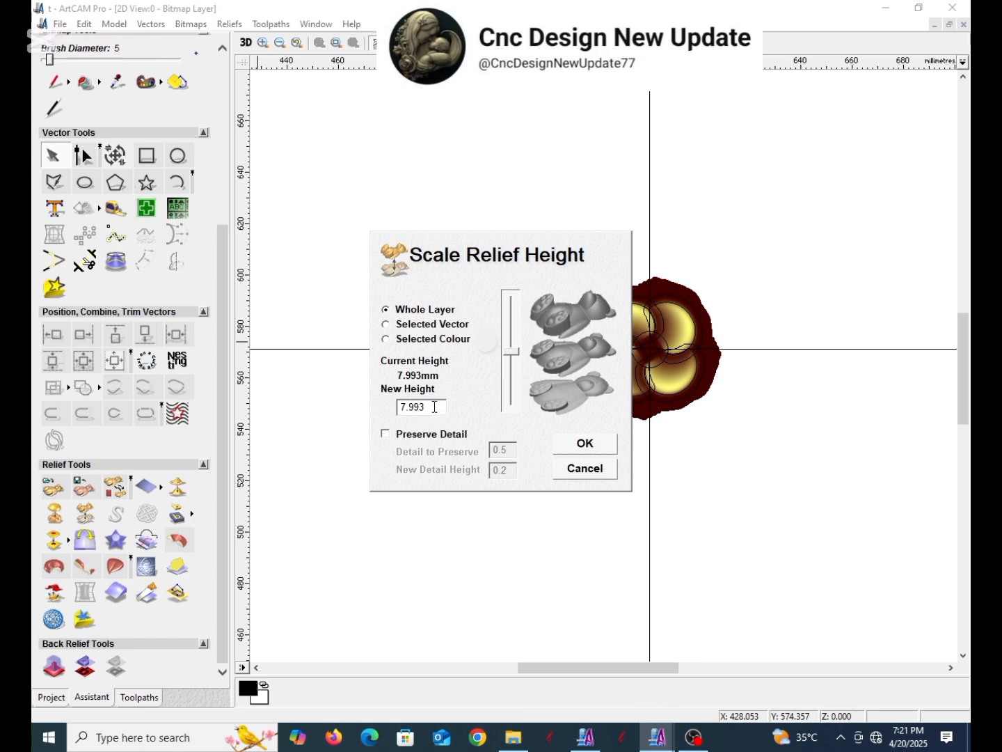
{"action": "double_click", "coordinate": [435, 405]}
{"action": "type", "text": "8"}
{"action": "left_click", "coordinate": [587, 446]}
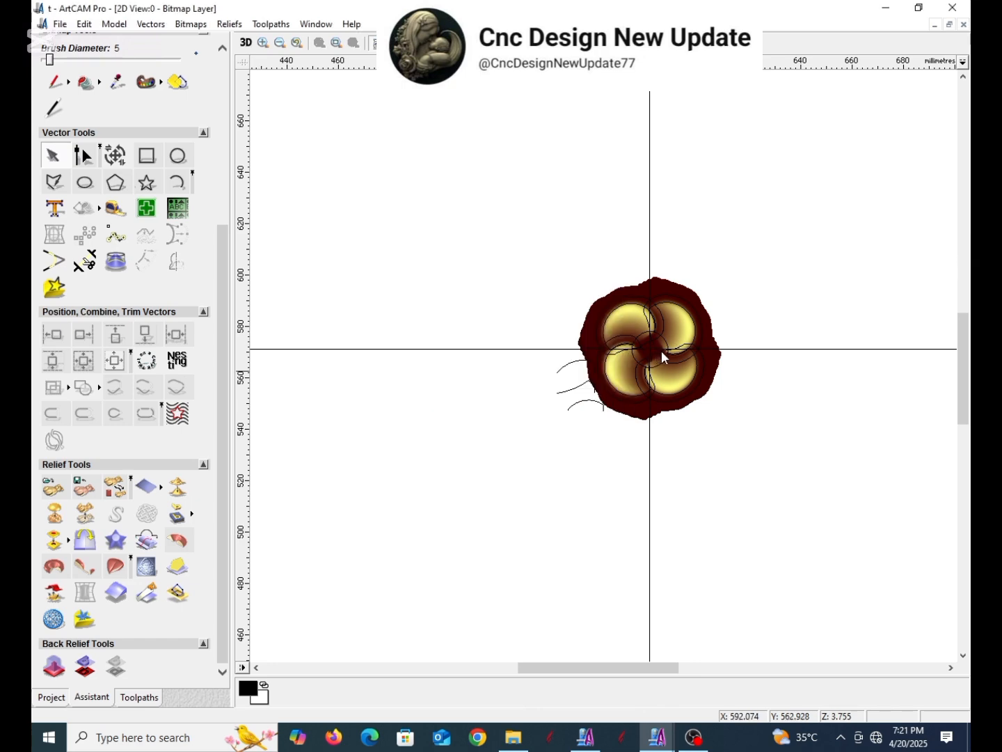
- Add a round dome on the centre circle with a 90-degree angle, scaled to height 8, using Merge High
{"action": "scroll", "coordinate": [661, 357], "scroll_direction": "up", "scroll_amount": 2}
{"action": "left_click", "coordinate": [598, 372]}
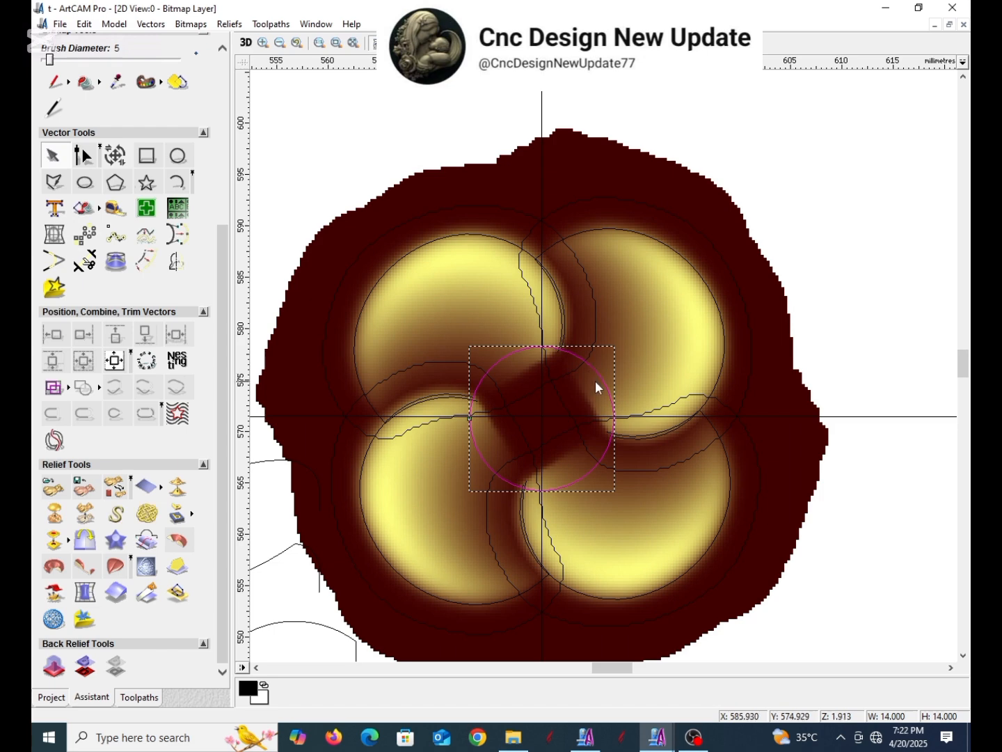
{"action": "right_click", "coordinate": [606, 332]}
{"action": "left_click", "coordinate": [673, 405]}
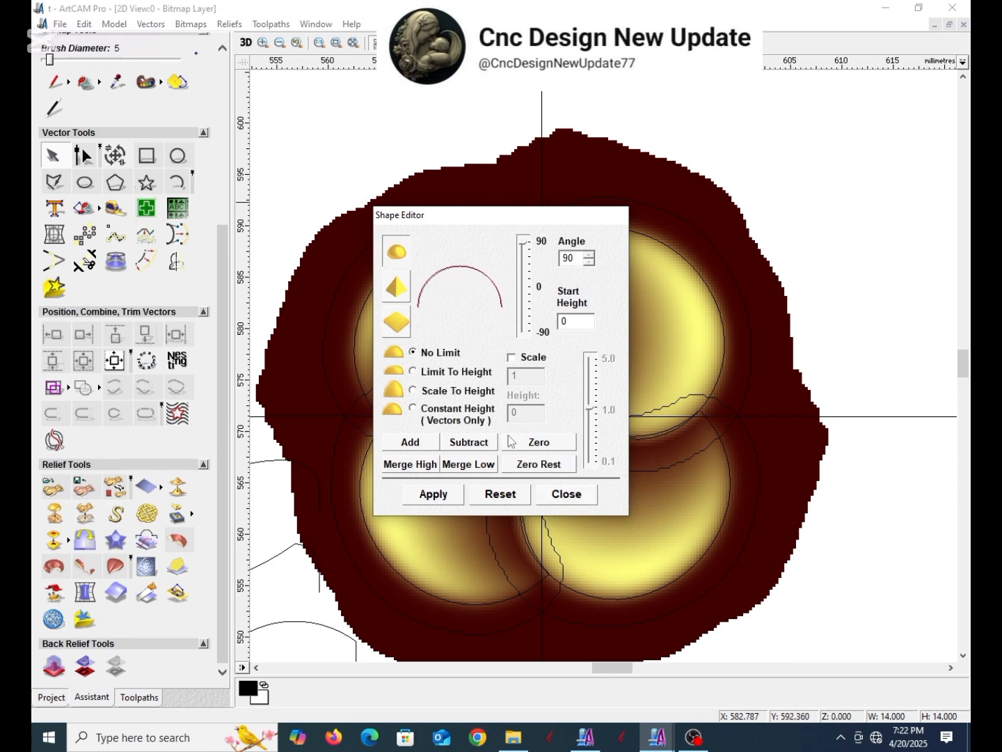
{"action": "left_click", "coordinate": [414, 391]}
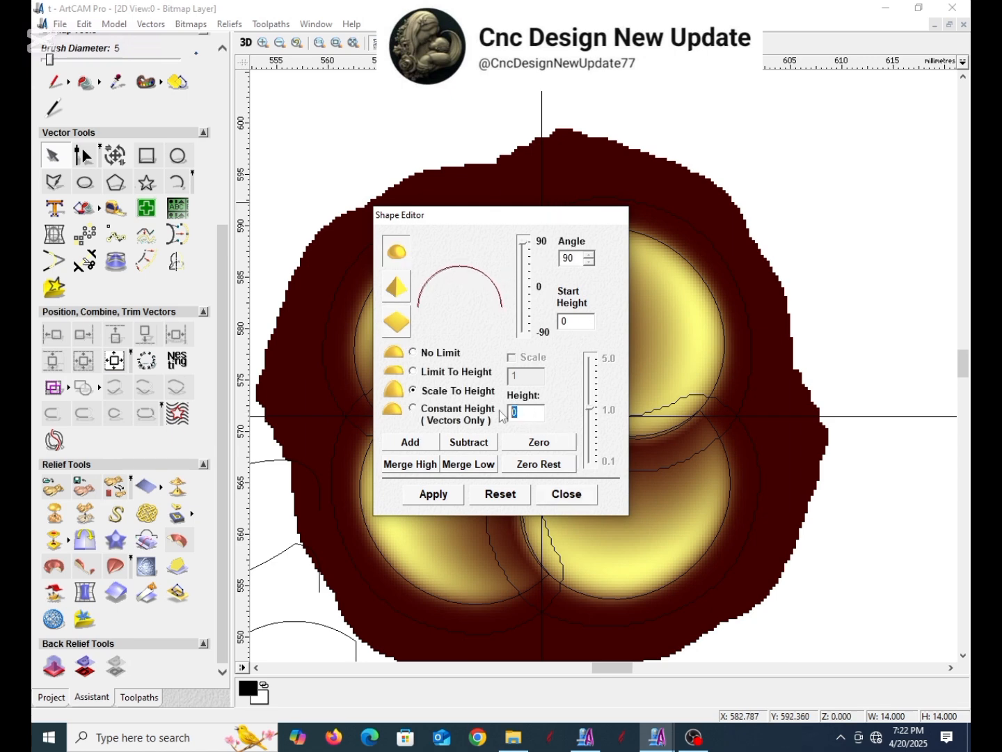
{"action": "left_click", "coordinate": [418, 465]}
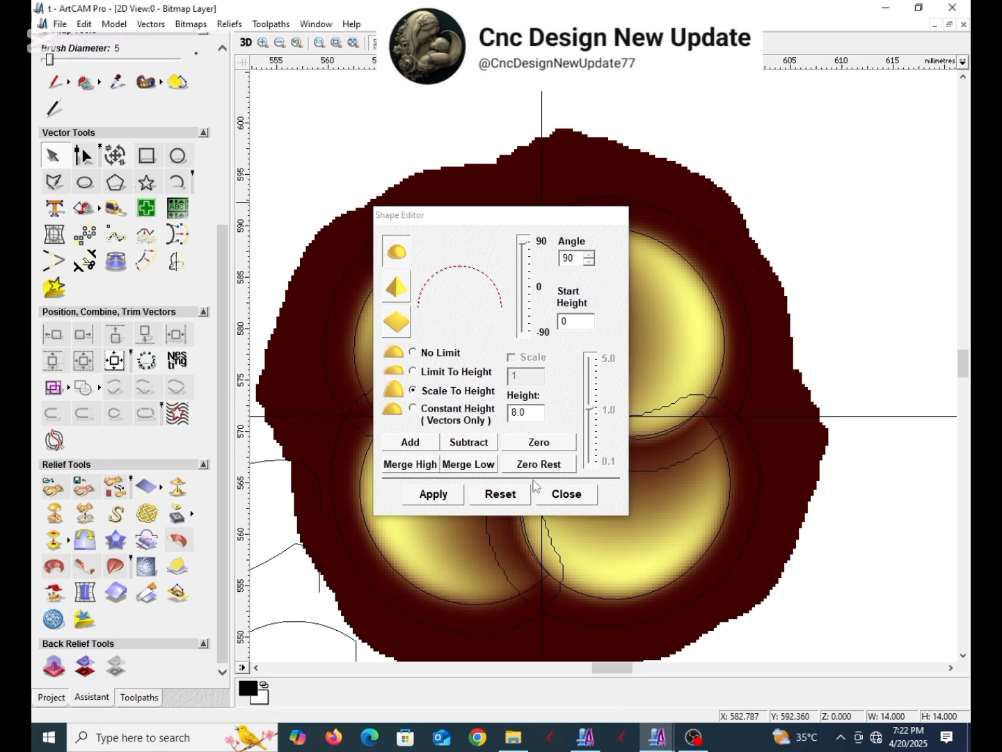
{"action": "left_click_drag", "start_coordinate": [589, 223], "coordinate": [366, 217]}
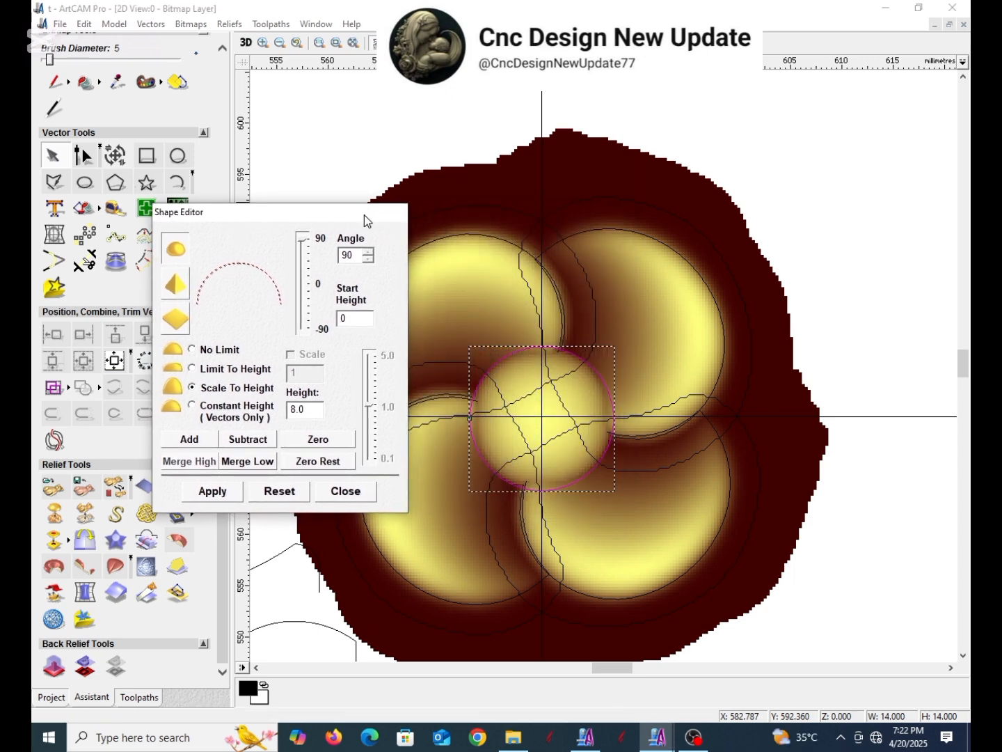
{"action": "scroll", "coordinate": [571, 417], "scroll_direction": "up", "scroll_amount": 3}
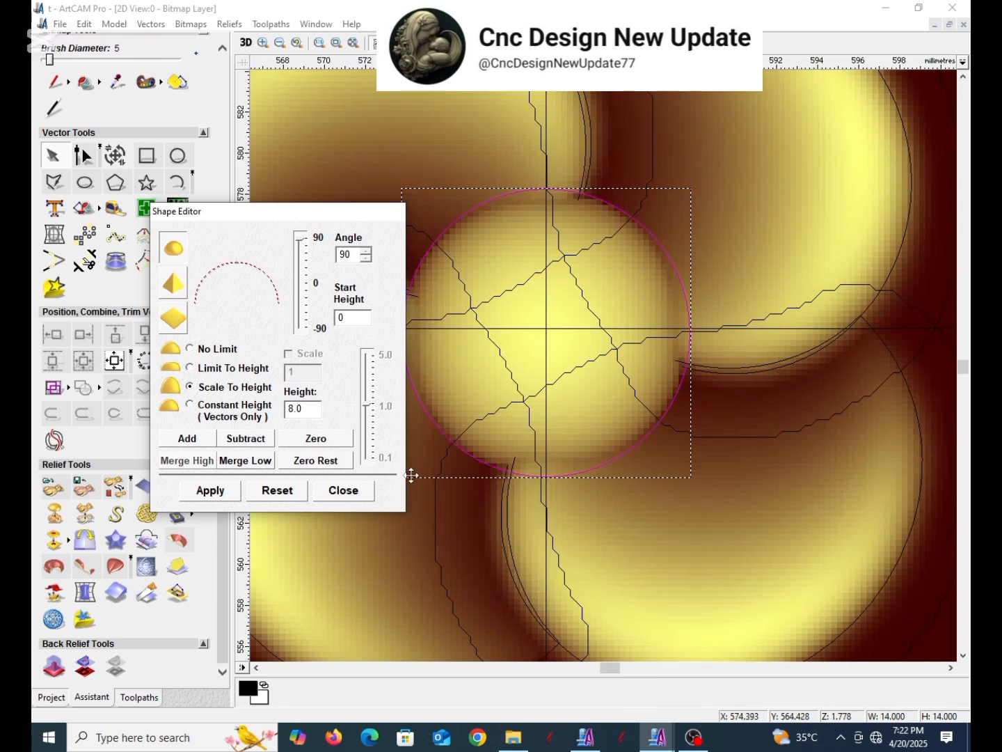
{"action": "left_click", "coordinate": [344, 490]}
- Delete the jagged clipart boundary outlines around the four petals, keeping the smooth petal and circle vectors
{"action": "scroll", "coordinate": [564, 394], "scroll_direction": "down", "scroll_amount": 2}
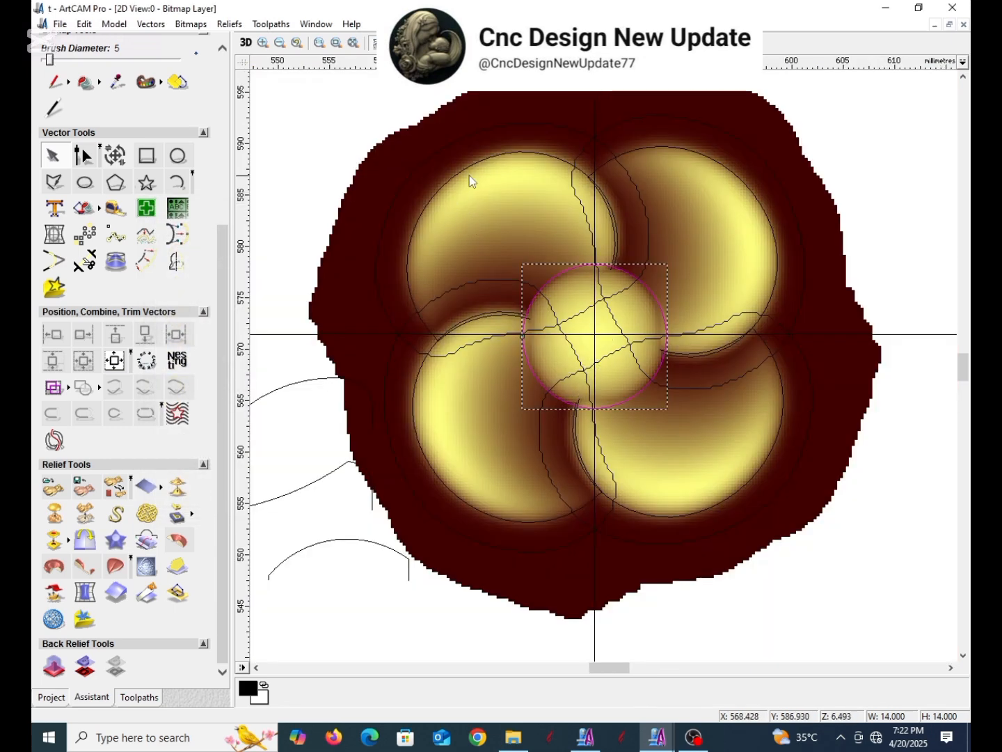
{"action": "left_click", "coordinate": [456, 289]}
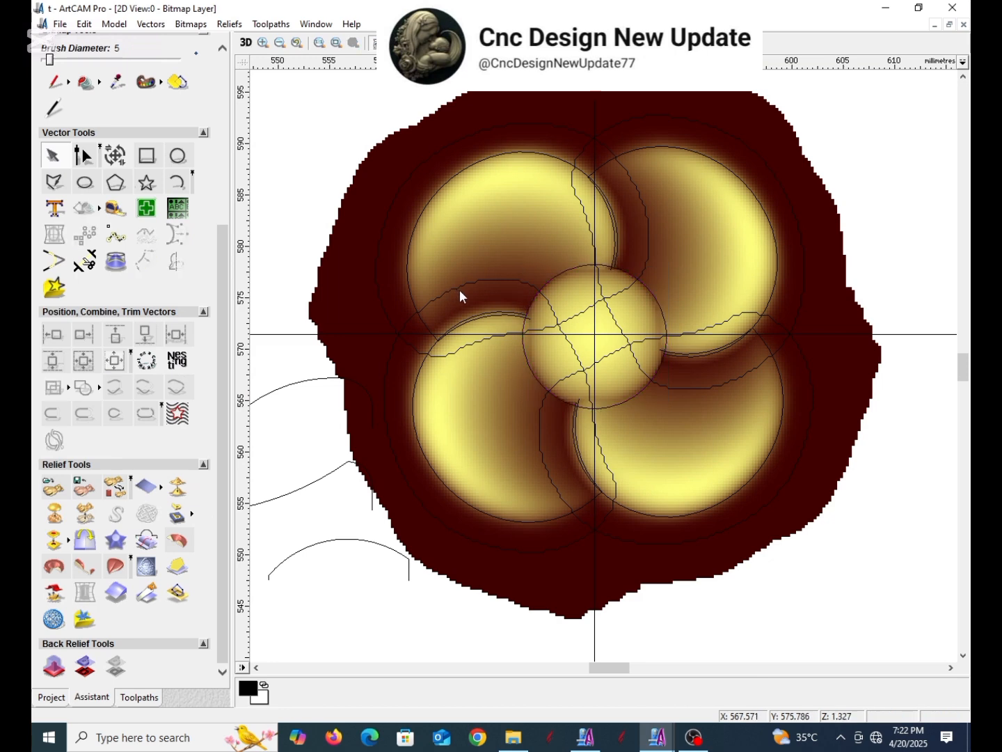
{"action": "left_click", "coordinate": [501, 273]}
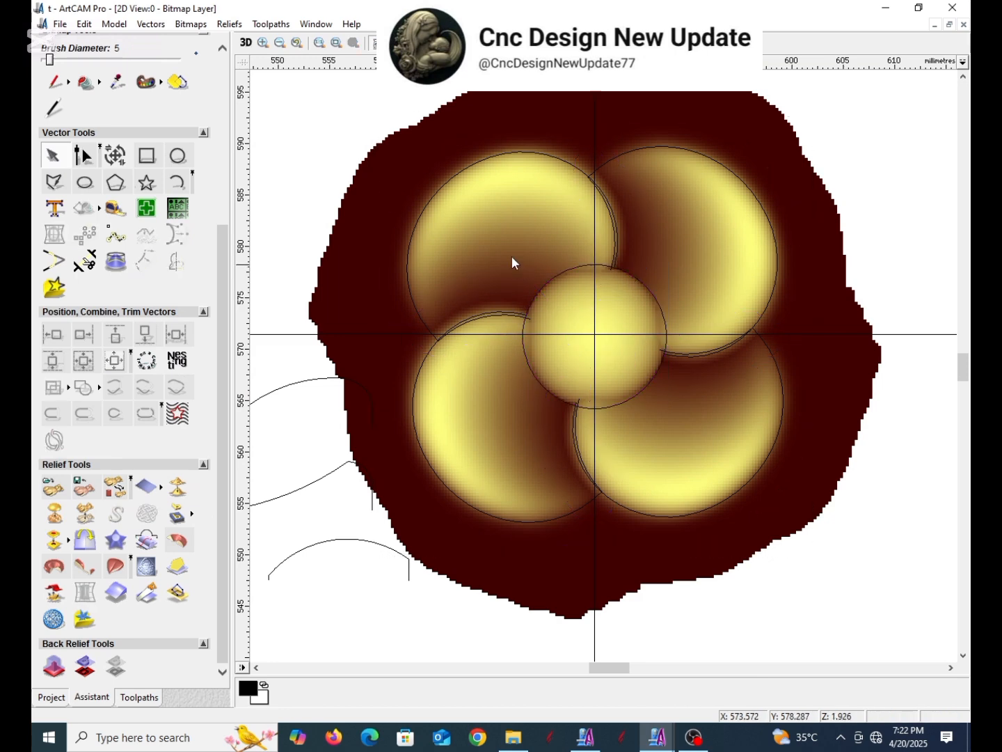
- Examine the flower's domed centre and petal joints in 3D from several angles
{"action": "left_click", "coordinate": [245, 43]}
{"action": "scroll", "coordinate": [607, 404], "scroll_direction": "up", "scroll_amount": 10}
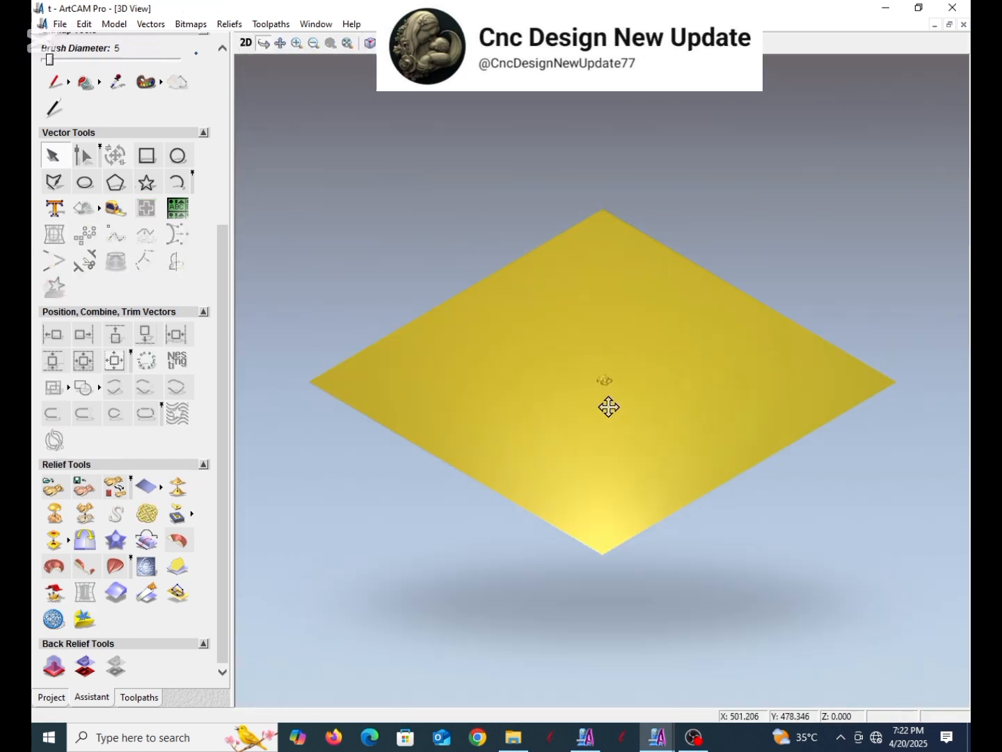
{"action": "left_click_drag", "start_coordinate": [677, 396], "coordinate": [696, 269]}
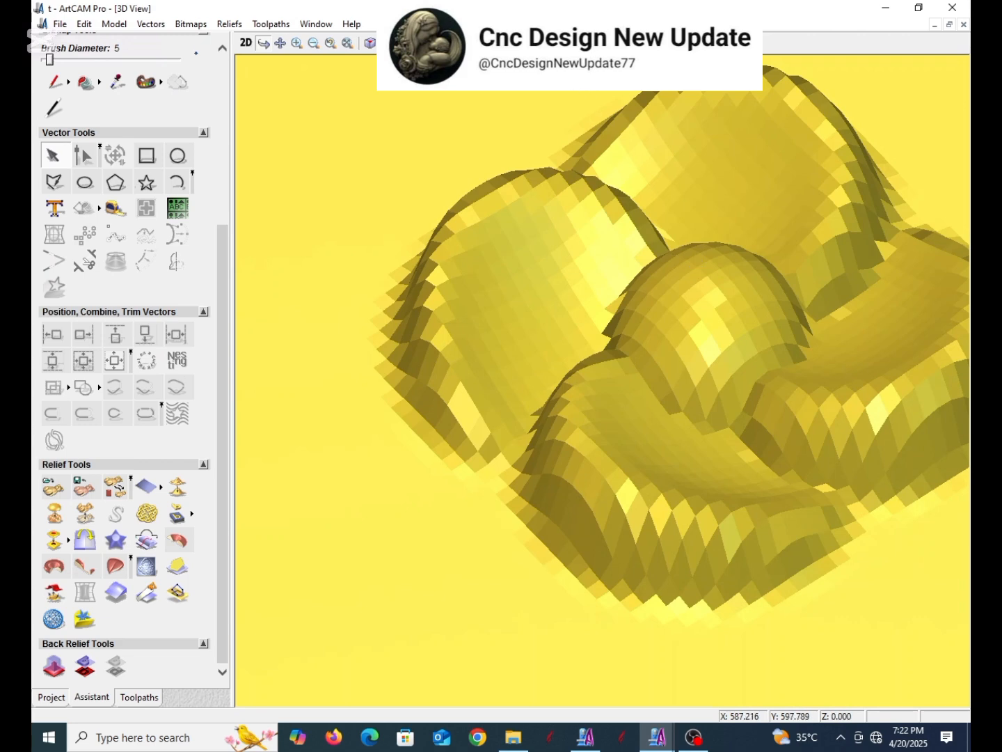
{"action": "scroll", "coordinate": [773, 324], "scroll_direction": "down", "scroll_amount": 5}
{"action": "left_click_drag", "start_coordinate": [772, 324], "coordinate": [699, 417]}
{"action": "scroll", "coordinate": [799, 275], "scroll_direction": "down", "scroll_amount": 5}
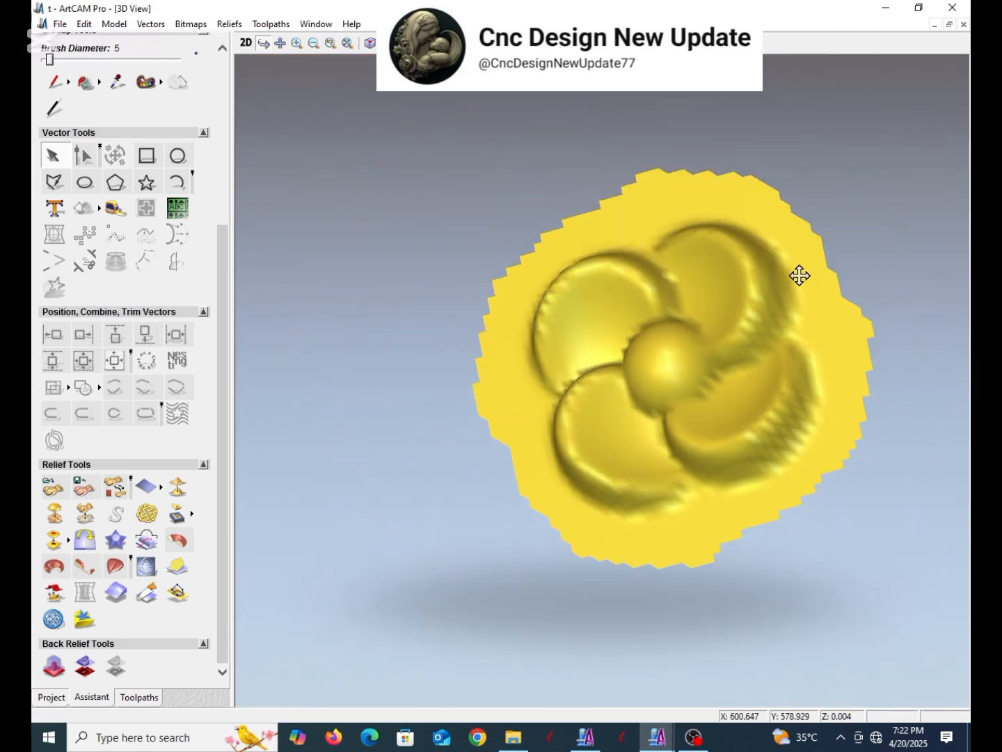
{"action": "scroll", "coordinate": [841, 320], "scroll_direction": "up", "scroll_amount": 5}
{"action": "left_click_drag", "start_coordinate": [756, 365], "coordinate": [706, 352]}
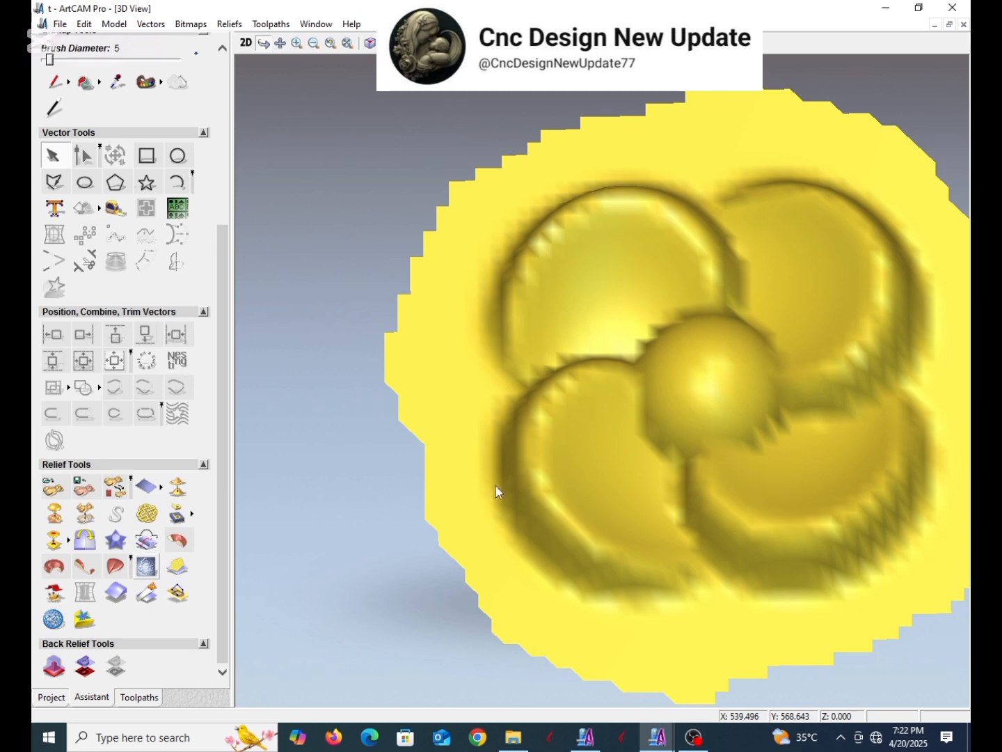
- Smooth the flower relief's petal edges and joints with the Smooth sculpting tool at diameter 40 and strength 25%
{"action": "left_click", "coordinate": [146, 567]}
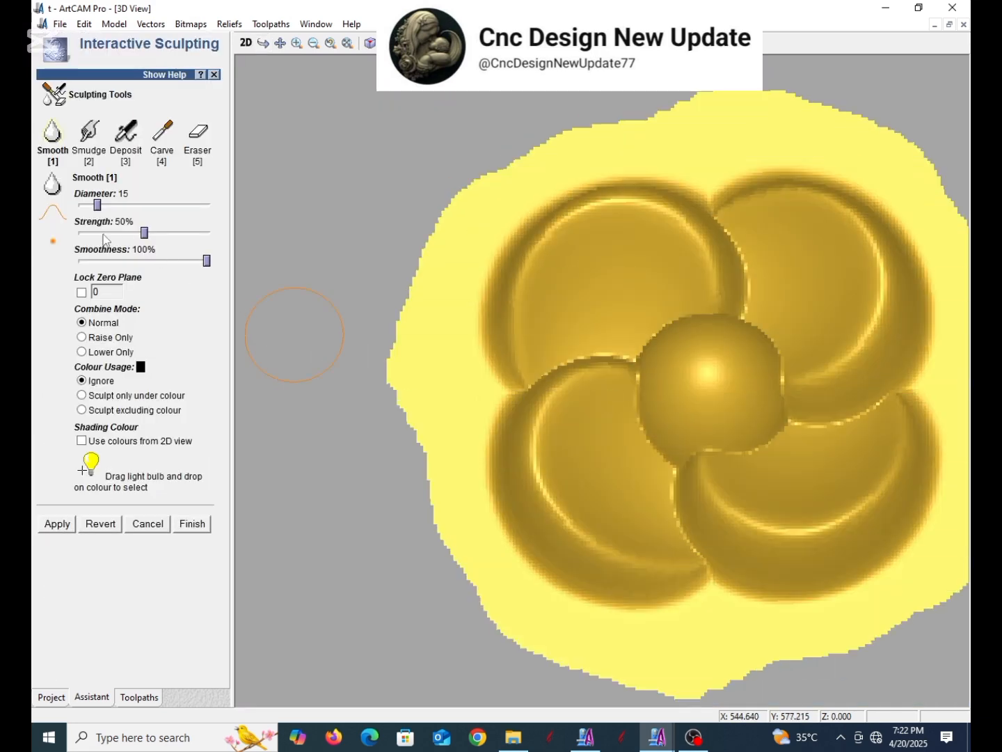
{"action": "mouse_move", "coordinate": [104, 234]}
{"action": "left_mouse_down"}
{"action": "mouse_move", "coordinate": [116, 234]}
{"action": "mouse_move", "coordinate": [128, 204]}
{"action": "left_mouse_up"}
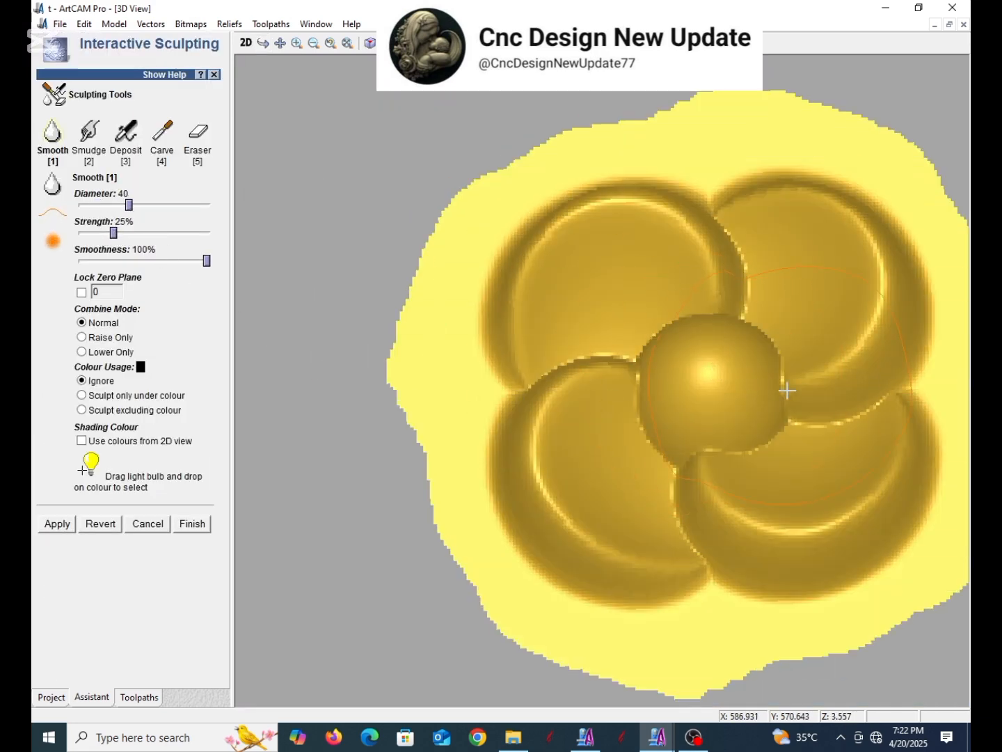
{"action": "mouse_move", "coordinate": [788, 391]}
{"action": "left_mouse_down"}
{"action": "mouse_move", "coordinate": [699, 512]}
{"action": "mouse_move", "coordinate": [678, 579]}
{"action": "mouse_move", "coordinate": [512, 477]}
{"action": "mouse_move", "coordinate": [556, 310]}
{"action": "mouse_move", "coordinate": [683, 208]}
{"action": "mouse_move", "coordinate": [737, 291]}
{"action": "mouse_move", "coordinate": [873, 354]}
{"action": "mouse_move", "coordinate": [849, 598]}
{"action": "left_mouse_up"}
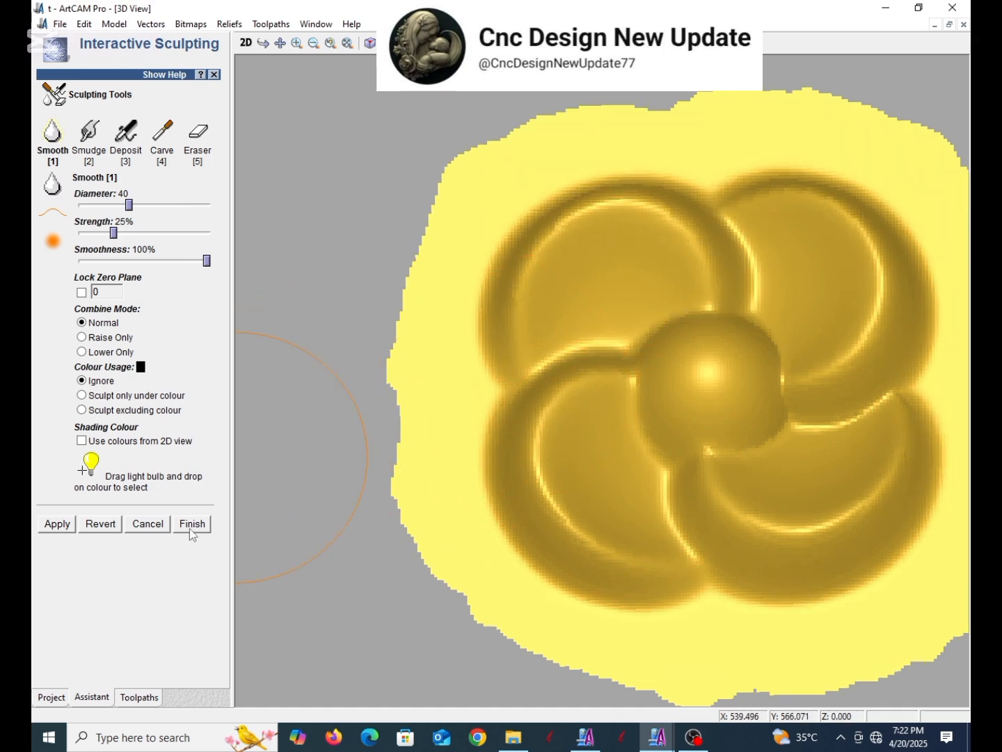
{"action": "mouse_move", "coordinate": [549, 499]}
{"action": "left_mouse_down"}
{"action": "mouse_move", "coordinate": [696, 473]}
{"action": "mouse_move", "coordinate": [573, 343]}
{"action": "mouse_move", "coordinate": [720, 392]}
{"action": "mouse_move", "coordinate": [657, 412]}
{"action": "mouse_move", "coordinate": [841, 405]}
{"action": "mouse_move", "coordinate": [703, 240]}
{"action": "mouse_move", "coordinate": [615, 293]}
{"action": "mouse_move", "coordinate": [859, 366]}
{"action": "mouse_move", "coordinate": [682, 298]}
{"action": "mouse_move", "coordinate": [895, 257]}
{"action": "mouse_move", "coordinate": [452, 363]}
{"action": "mouse_move", "coordinate": [629, 348]}
{"action": "mouse_move", "coordinate": [811, 431]}
{"action": "mouse_move", "coordinate": [595, 232]}
{"action": "mouse_move", "coordinate": [522, 262]}
{"action": "mouse_move", "coordinate": [666, 267]}
{"action": "mouse_move", "coordinate": [688, 250]}
{"action": "left_mouse_up"}
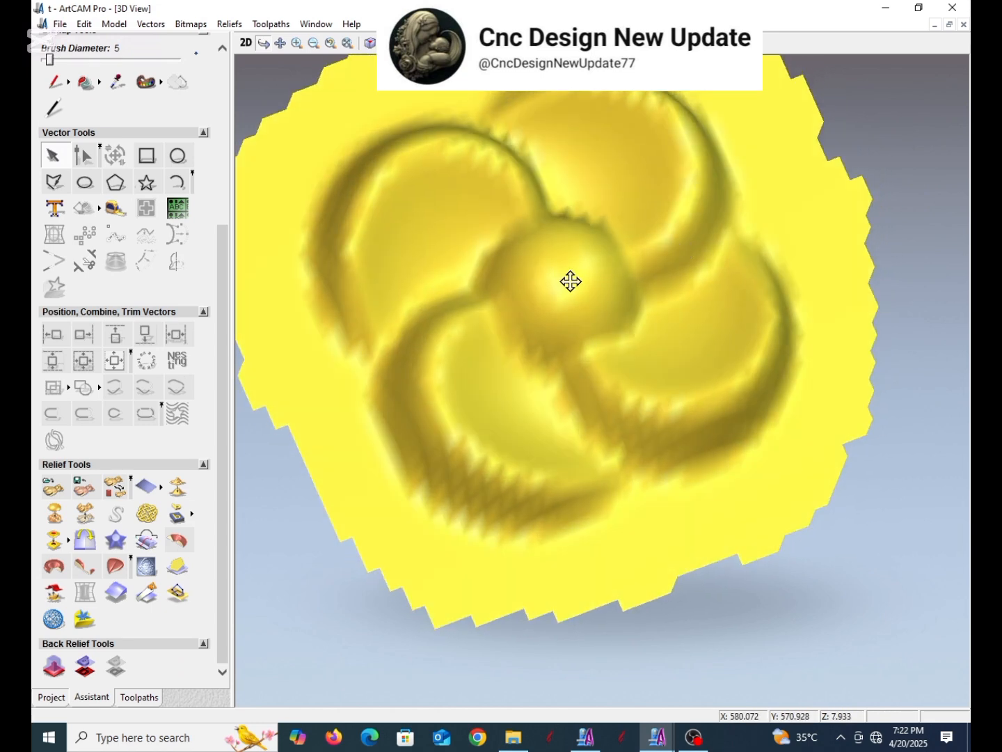
- Try offsetting all the flower vectors by 0.5 to both sides with sharp corners, and undo it
{"action": "left_click", "coordinate": [246, 42]}
{"action": "scroll", "coordinate": [665, 298], "scroll_direction": "down", "scroll_amount": 2}
{"action": "scroll", "coordinate": [608, 381], "scroll_direction": "up", "scroll_amount": 2}
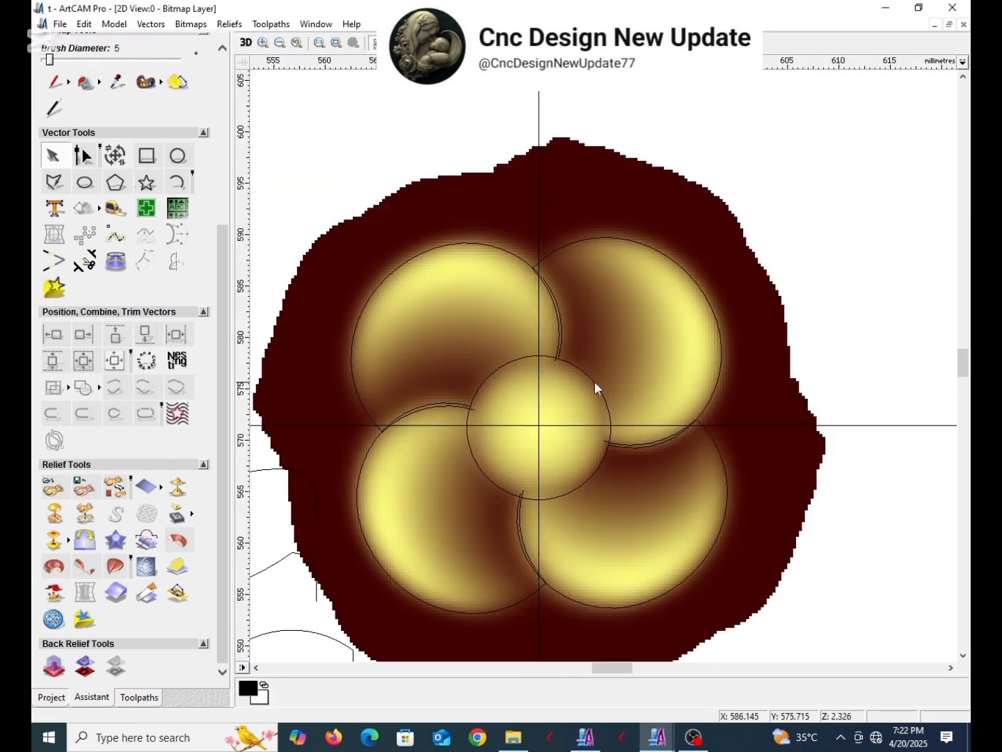
{"action": "left_click", "coordinate": [246, 42]}
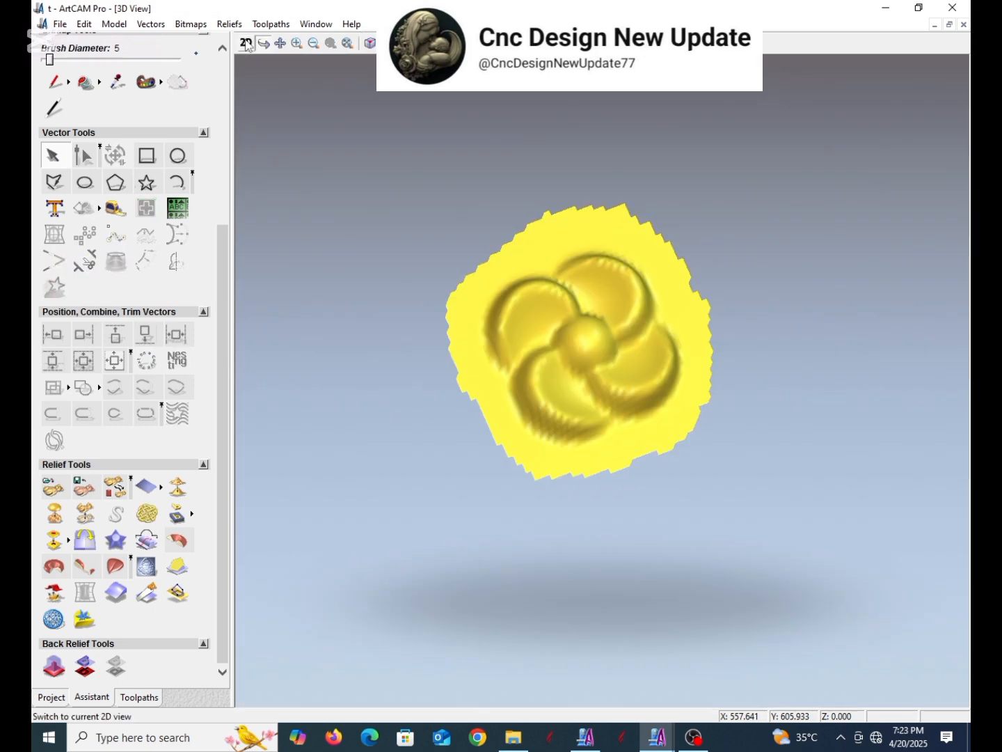
{"action": "left_click", "coordinate": [247, 43]}
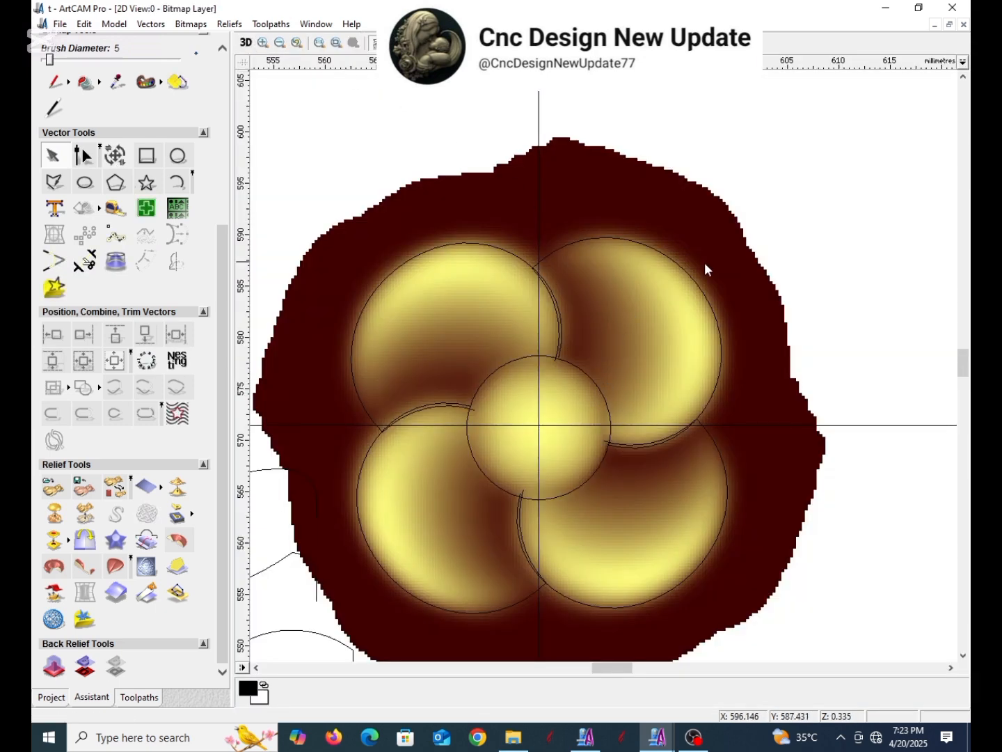
{"action": "left_click_drag", "start_coordinate": [793, 209], "coordinate": [347, 635]}
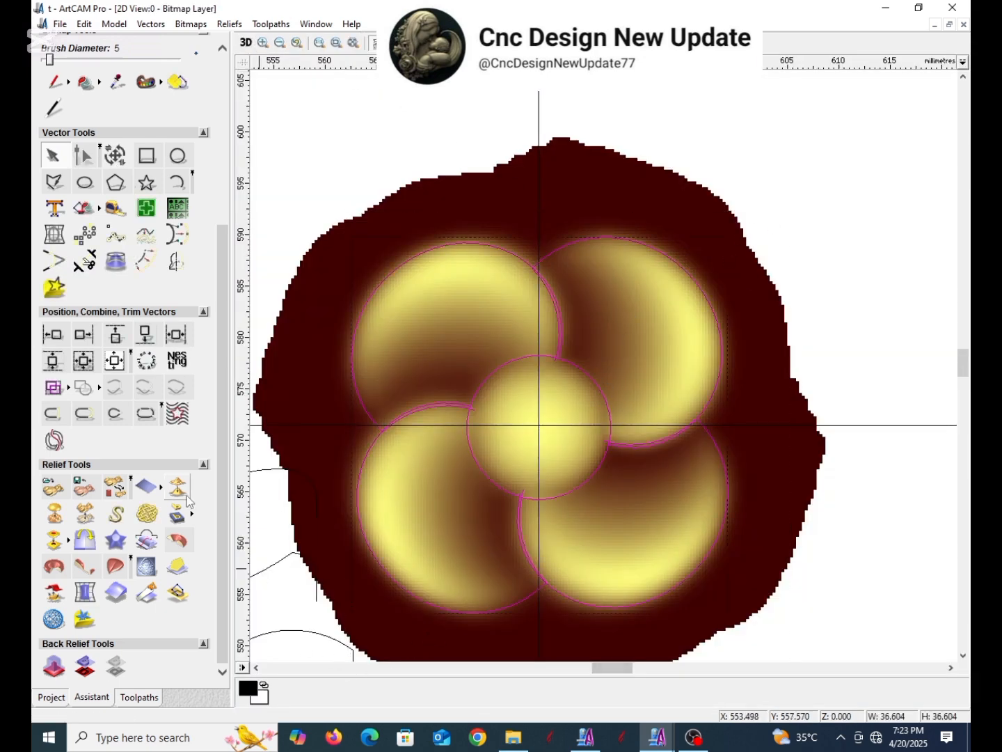
{"action": "left_click", "coordinate": [145, 261]}
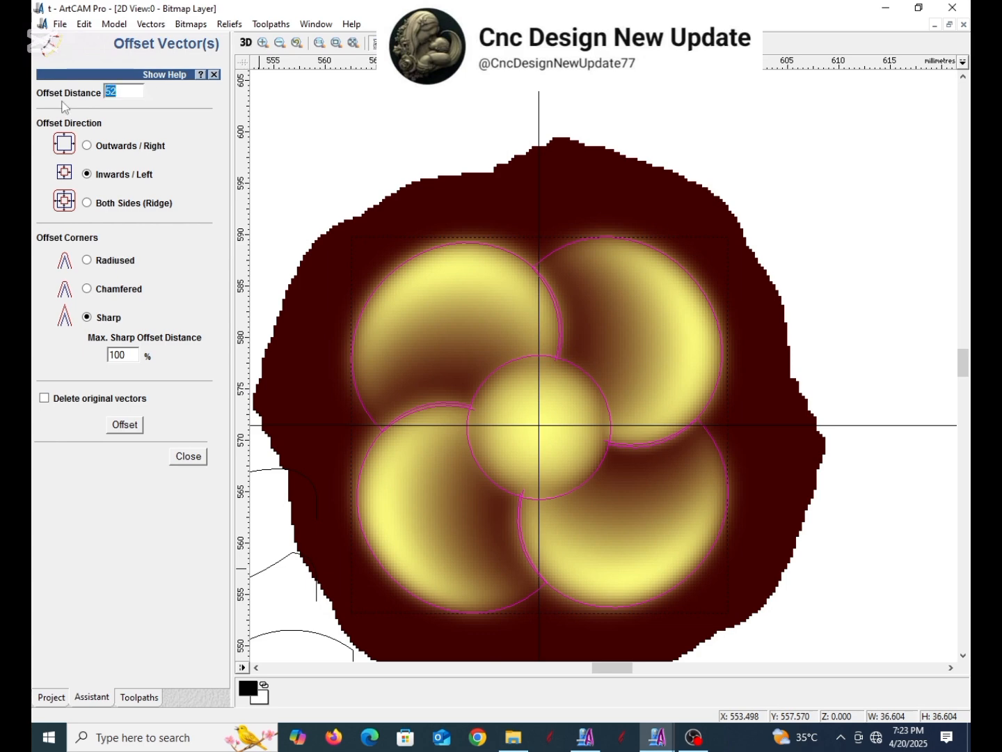
{"action": "key", "text": "BackSpace"}
{"action": "left_click", "coordinate": [122, 425]}
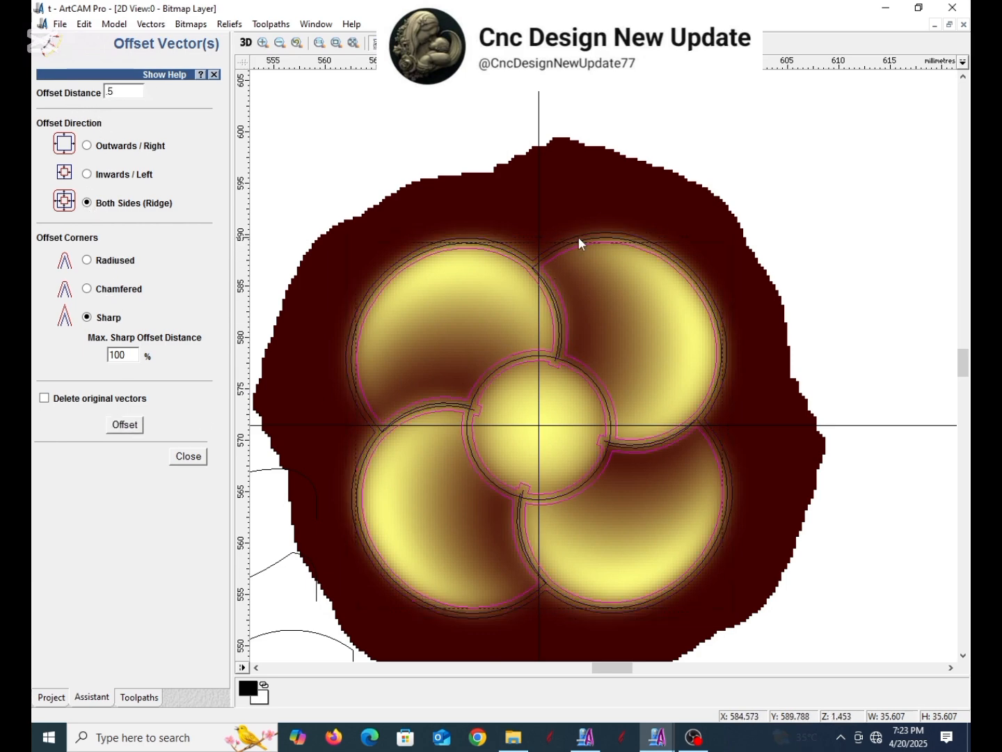
{"action": "key", "text": "ctrl+z"}
- Offset the flower's outer outline outwards by 1 with sharp corners
{"action": "double_click", "coordinate": [123, 91]}
{"action": "type", "text": "1"}
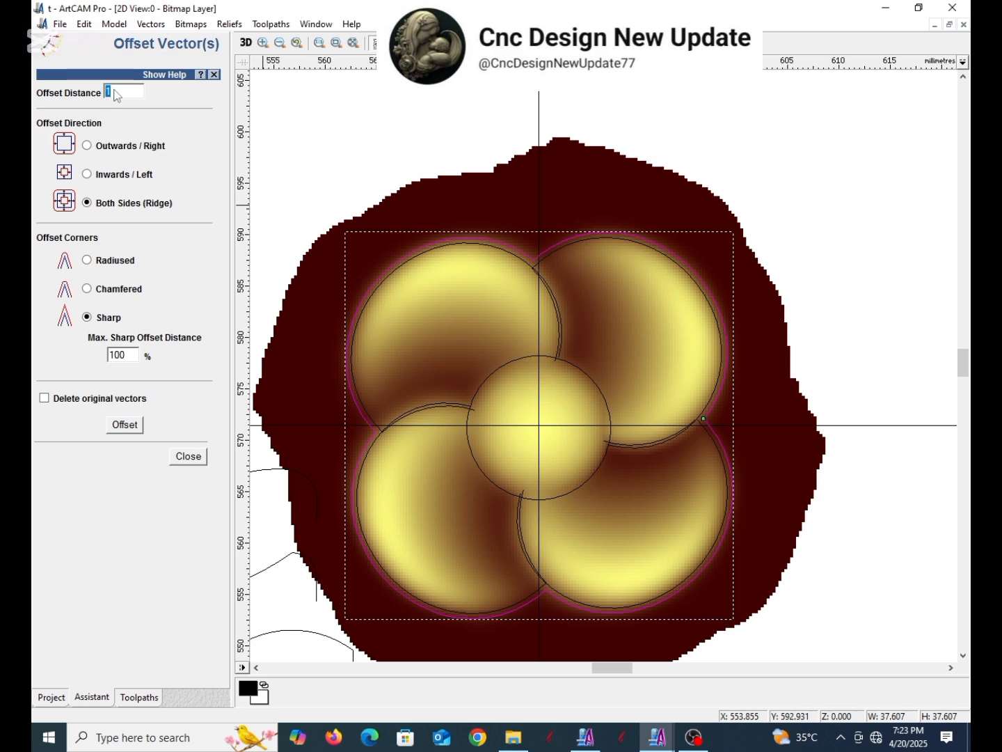
{"action": "left_click", "coordinate": [130, 425]}
- Zero the rest of the relief outside the outer offset outline of the flower
{"action": "scroll", "coordinate": [508, 301], "scroll_direction": "up", "scroll_amount": 2}
{"action": "left_click", "coordinate": [560, 268]}
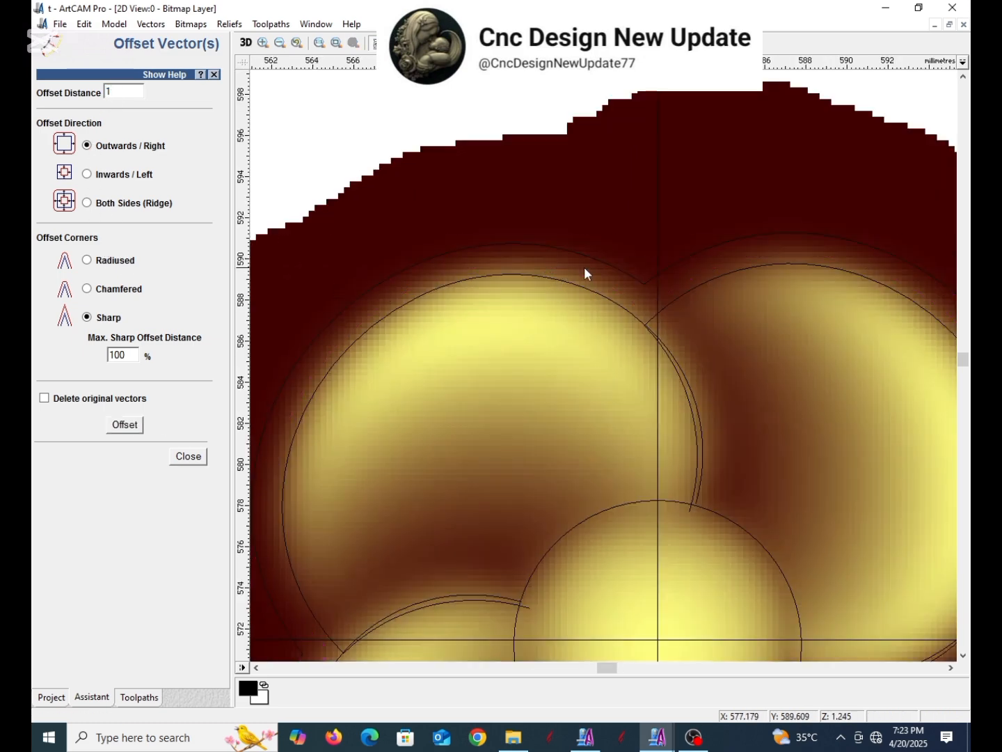
{"action": "left_click", "coordinate": [603, 259]}
{"action": "right_click", "coordinate": [696, 207]}
{"action": "left_click", "coordinate": [728, 287]}
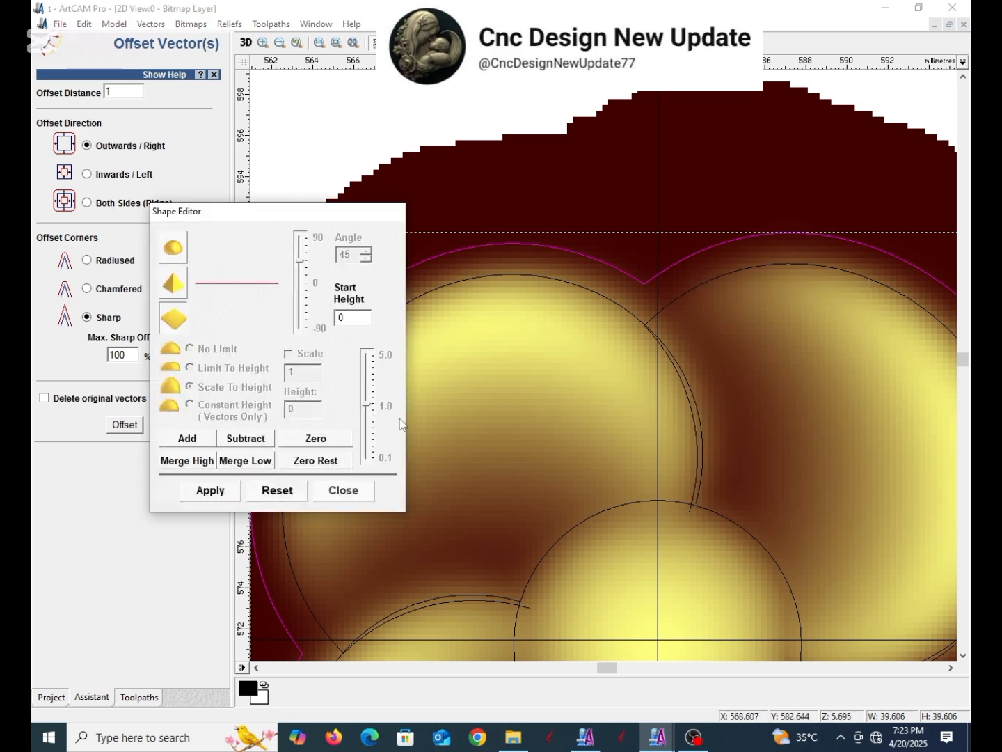
{"action": "scroll", "coordinate": [713, 378], "scroll_direction": "down", "scroll_amount": 2}
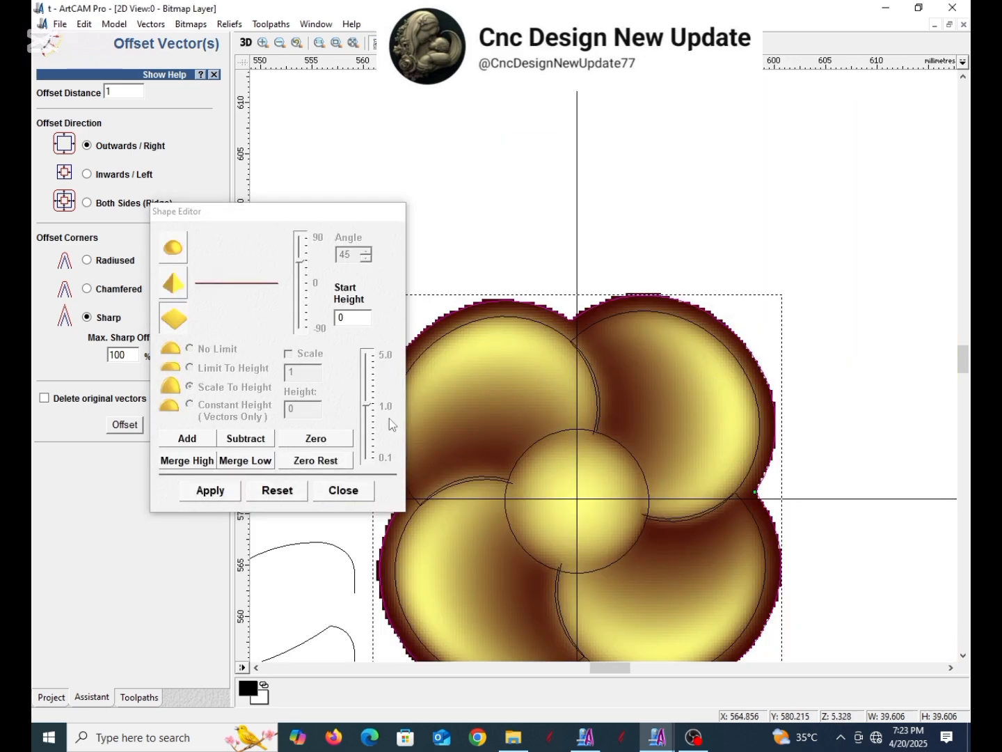
{"action": "left_click", "coordinate": [350, 498]}
- Examine the trimmed flower relief's outer edge in 2D and in 3D
{"action": "scroll", "coordinate": [473, 444], "scroll_direction": "down", "scroll_amount": 1}
{"action": "scroll", "coordinate": [771, 236], "scroll_direction": "up", "scroll_amount": 3}
{"action": "scroll", "coordinate": [626, 401], "scroll_direction": "down", "scroll_amount": 3}
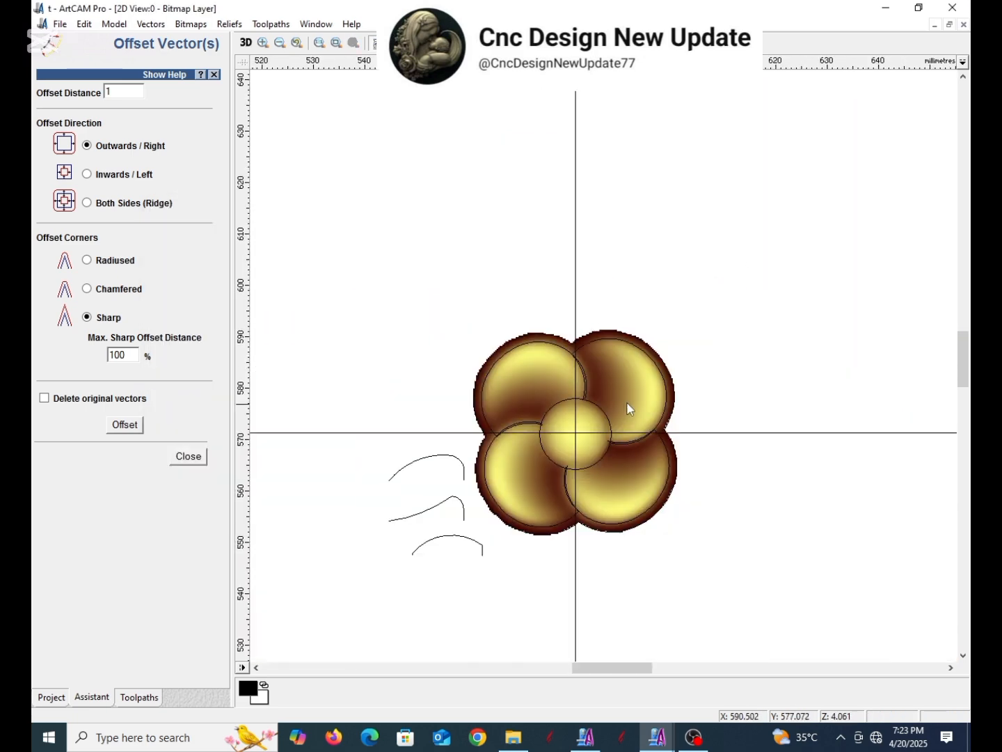
{"action": "scroll", "coordinate": [601, 401], "scroll_direction": "up", "scroll_amount": 2}
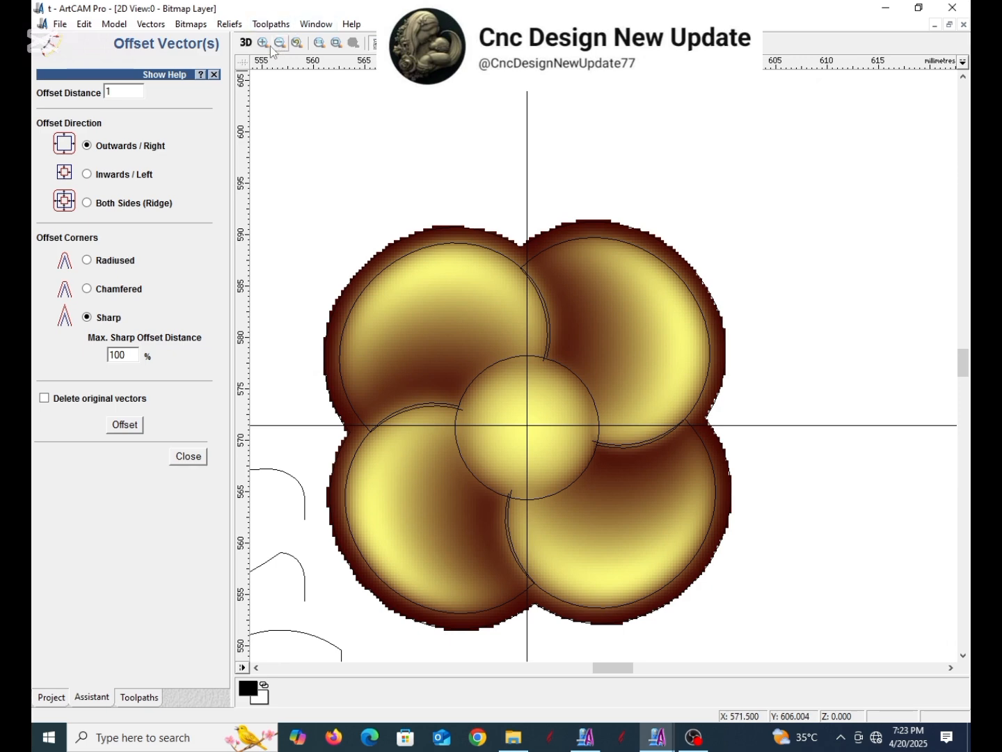
{"action": "left_click", "coordinate": [246, 44]}
{"action": "scroll", "coordinate": [679, 392], "scroll_direction": "up", "scroll_amount": 4}
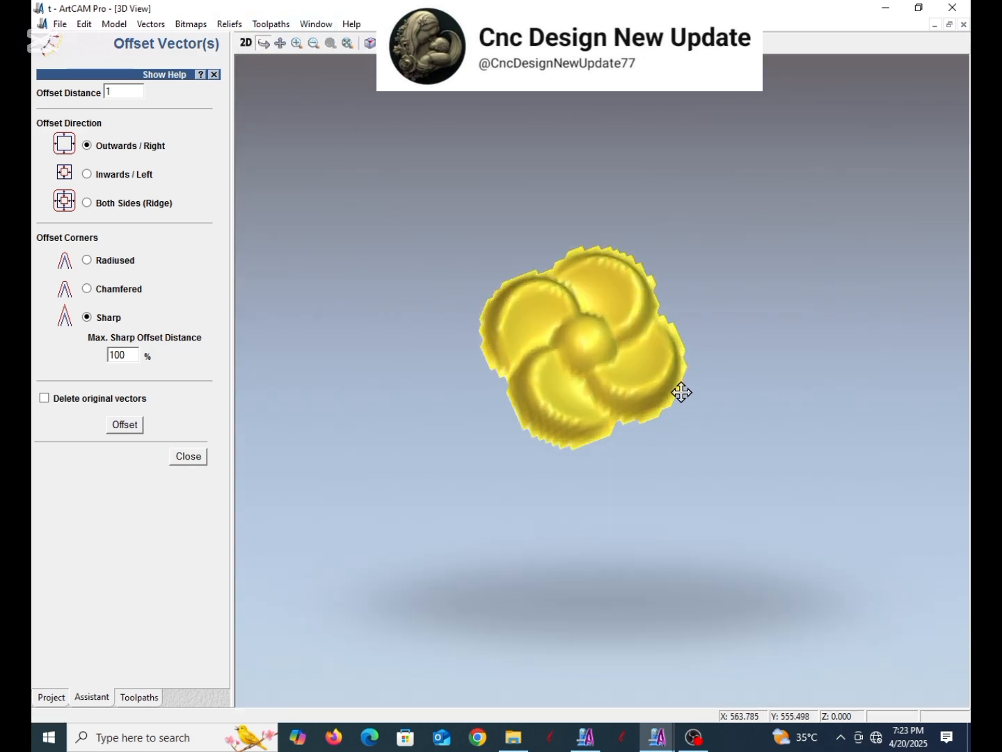
- Return from the 3D view to the 2D view and save the model with the trimmed flower relief
{"action": "left_click_drag", "start_coordinate": [532, 320], "coordinate": [373, 355]}
{"action": "left_click", "coordinate": [245, 44]}
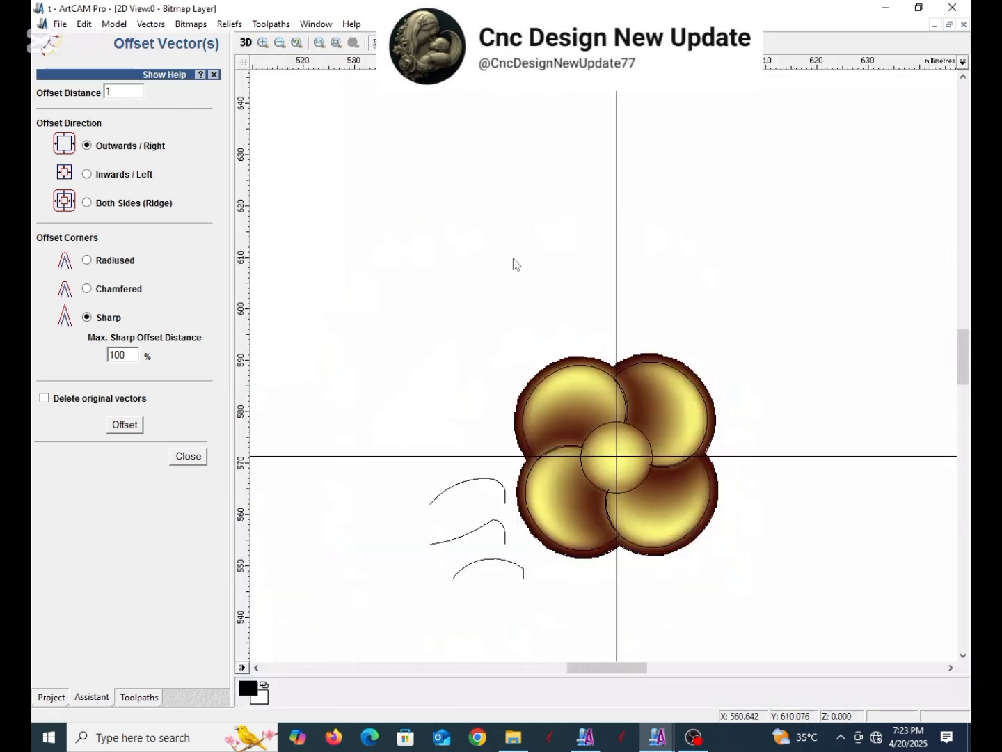
{"action": "scroll", "coordinate": [648, 385], "scroll_direction": "up", "scroll_amount": 1}
{"action": "scroll", "coordinate": [693, 387], "scroll_direction": "down", "scroll_amount": 1}
{"action": "key", "text": "ctrl+s"}
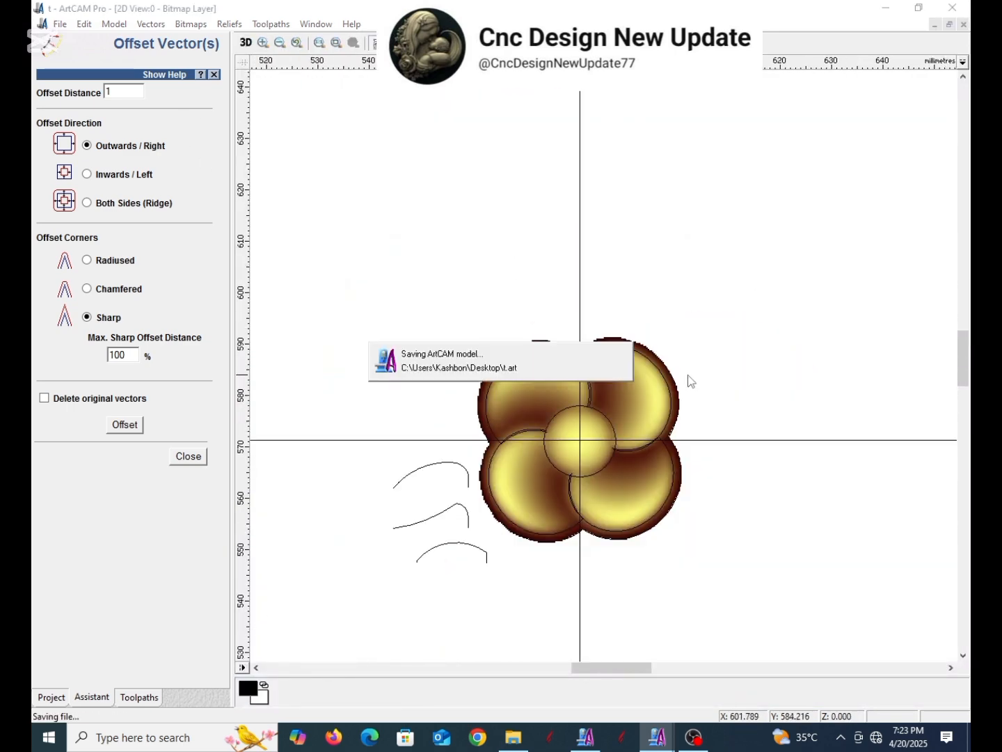
- Save the composite relief to the Desktop as t1 in the ArtCAM Reliefs format
{"action": "scroll", "coordinate": [669, 354], "scroll_direction": "down", "scroll_amount": 2}
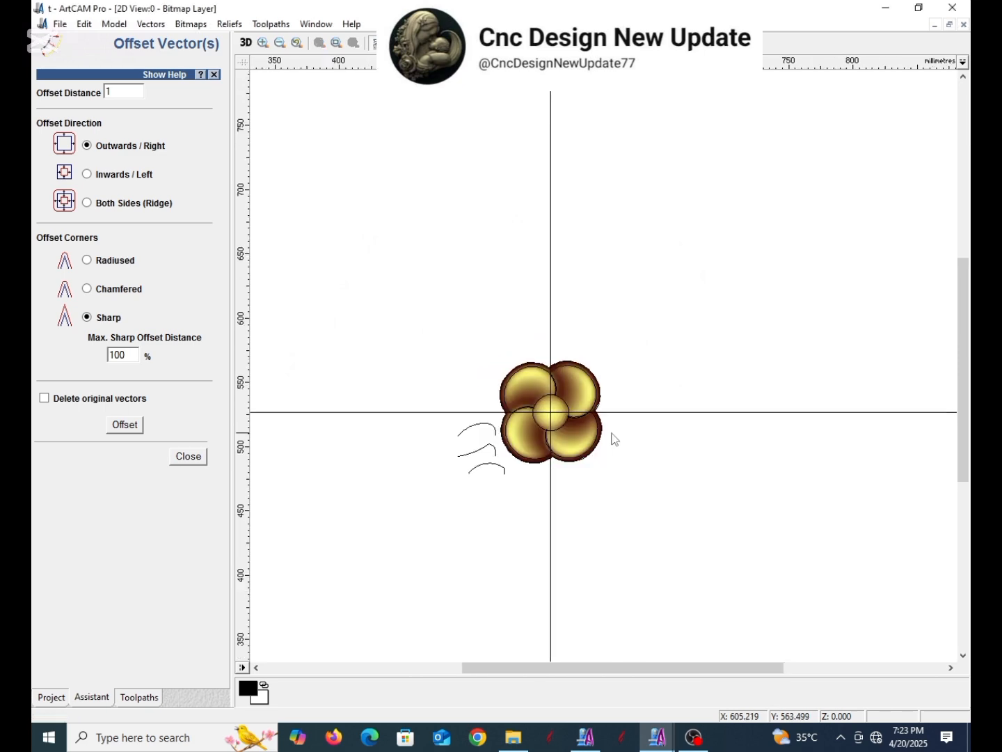
{"action": "scroll", "coordinate": [391, 355], "scroll_direction": "up", "scroll_amount": 1}
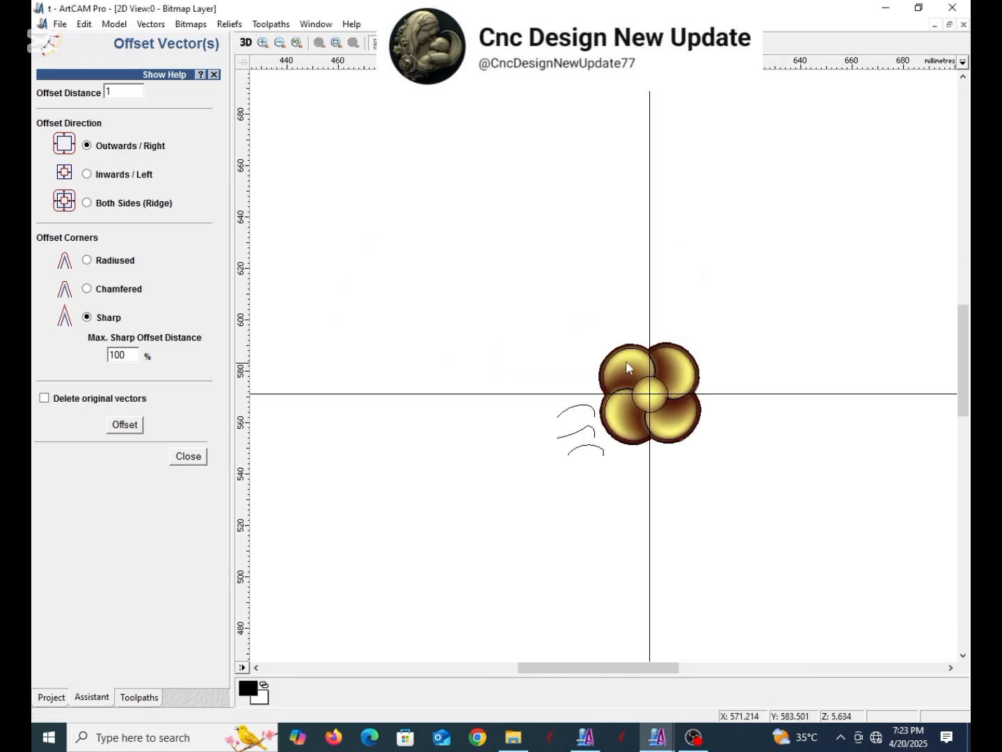
{"action": "scroll", "coordinate": [576, 363], "scroll_direction": "down", "scroll_amount": 1}
{"action": "left_click", "coordinate": [200, 457]}
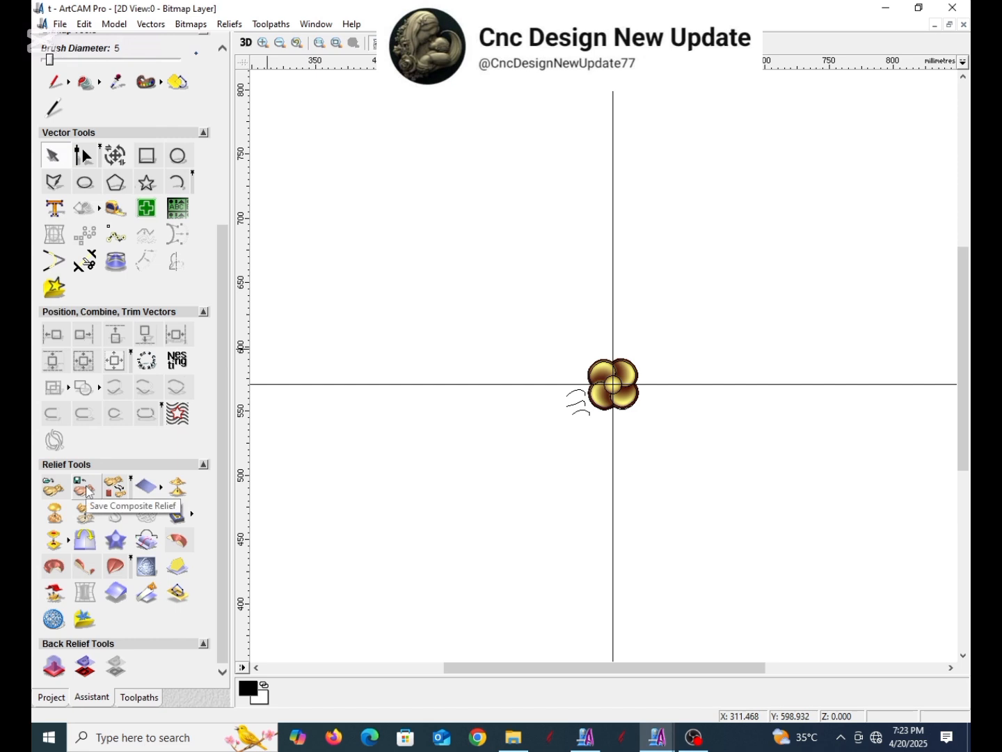
{"action": "left_click", "coordinate": [87, 490]}
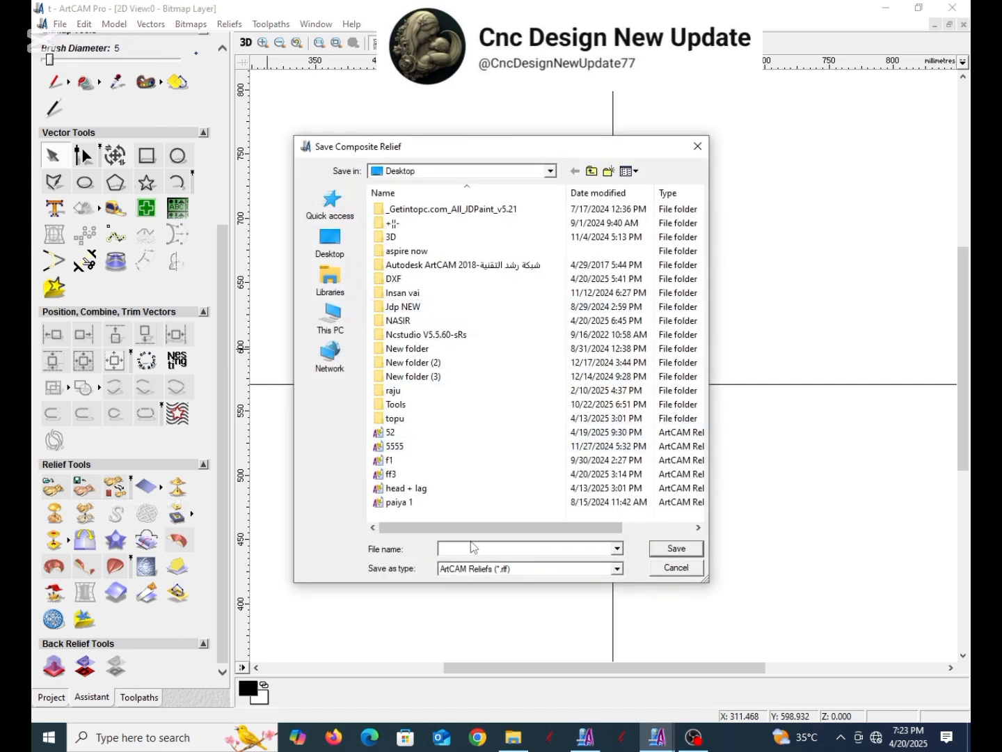
{"action": "type", "text": "t"}
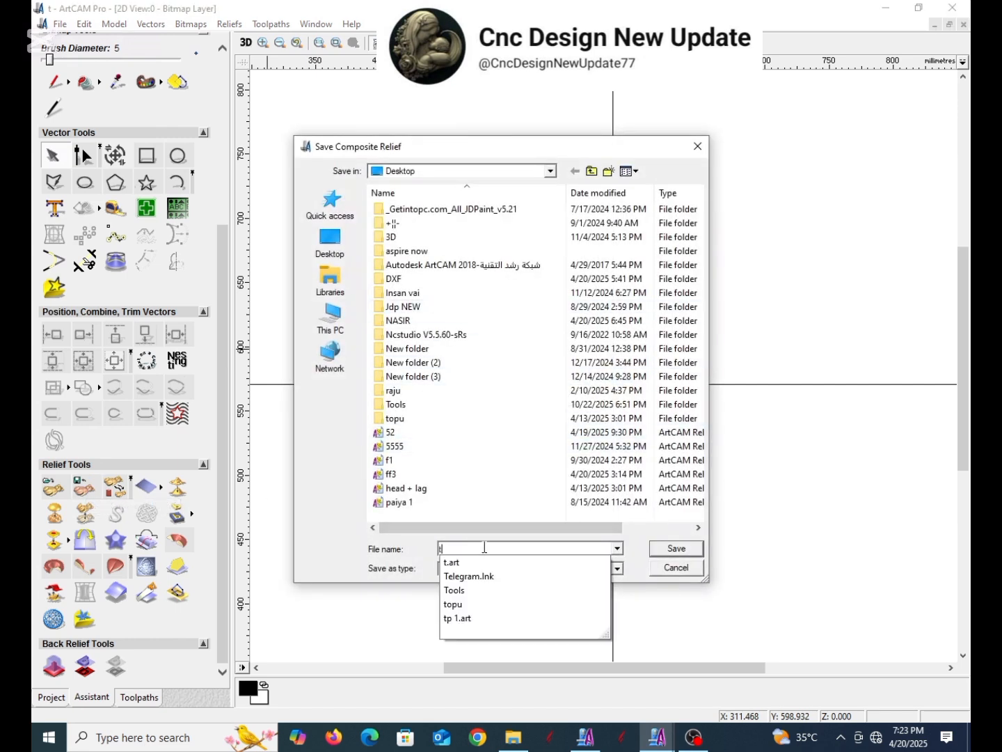
{"action": "type", "text": "1"}
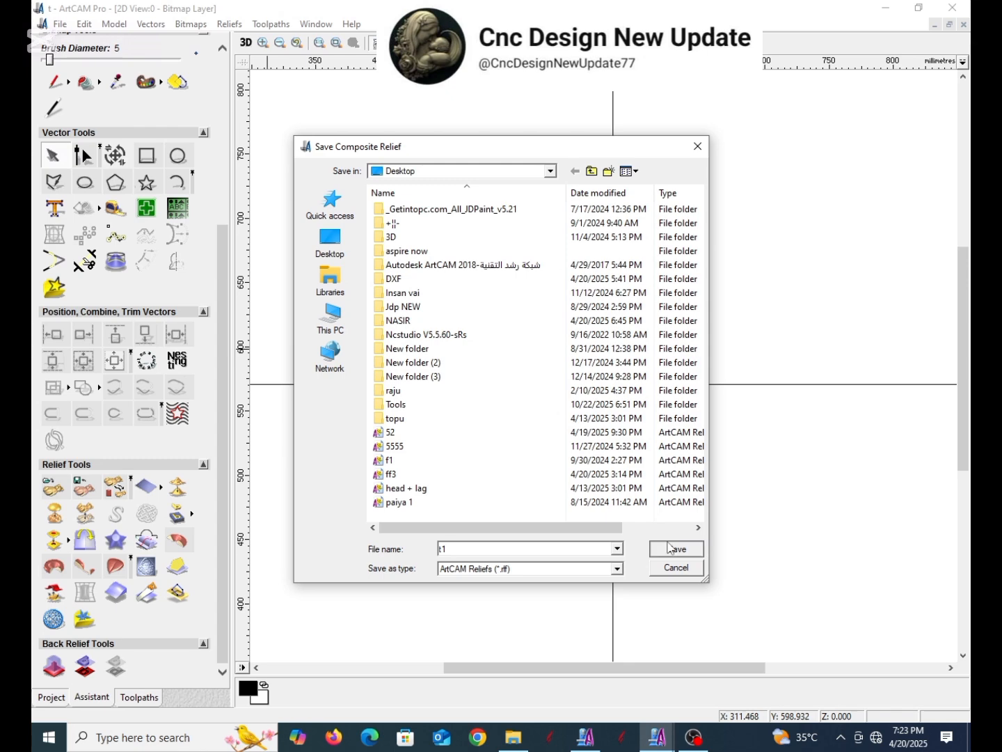
{"action": "left_click", "coordinate": [673, 548]}
- Delete the long horizontal and vertical construction lines crossing at the flower's centre
{"action": "scroll", "coordinate": [637, 369], "scroll_direction": "up", "scroll_amount": 3}
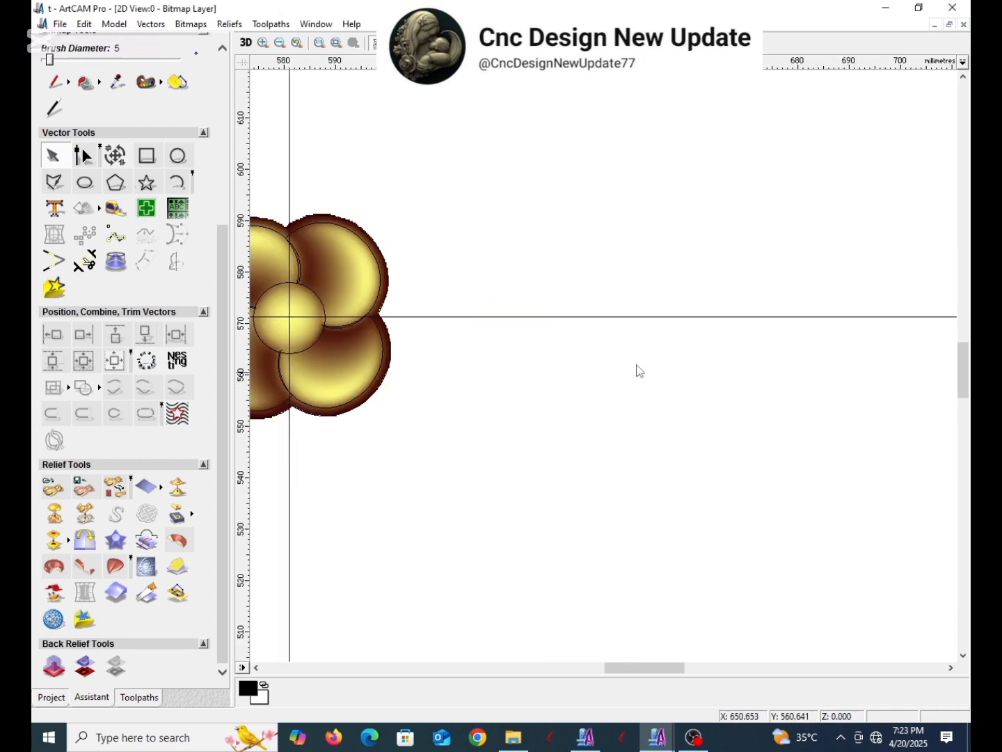
{"action": "scroll", "coordinate": [477, 331], "scroll_direction": "down", "scroll_amount": 2}
{"action": "scroll", "coordinate": [643, 370], "scroll_direction": "up", "scroll_amount": 2}
{"action": "scroll", "coordinate": [654, 372], "scroll_direction": "down", "scroll_amount": 2}
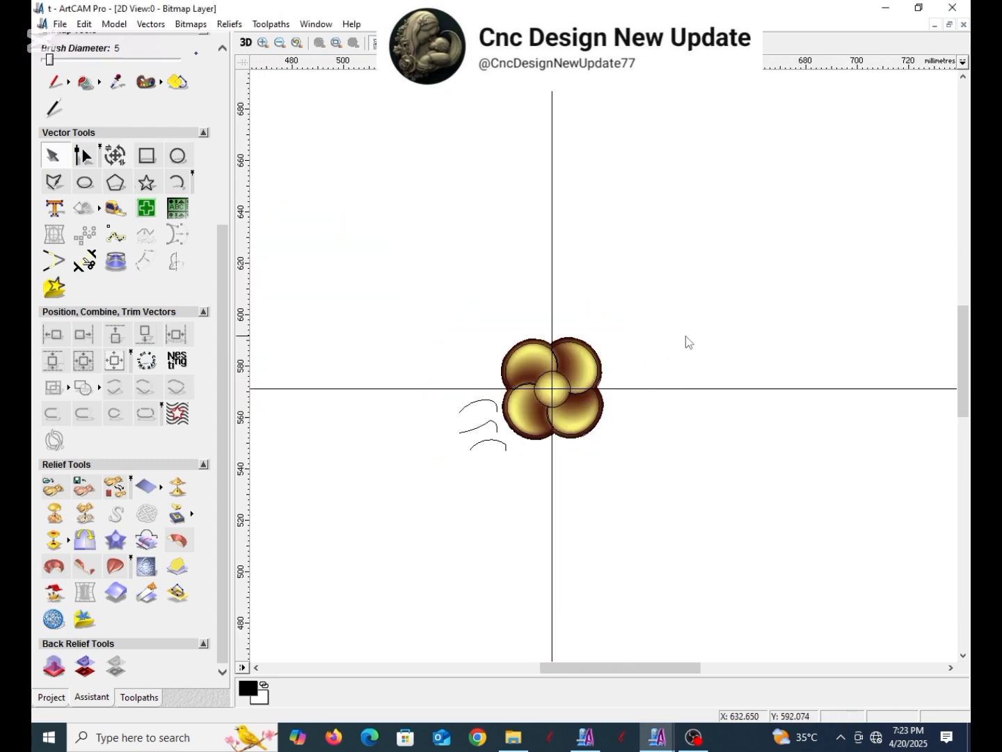
{"action": "scroll", "coordinate": [672, 328], "scroll_direction": "down", "scroll_amount": 3}
{"action": "left_click", "coordinate": [147, 157]}
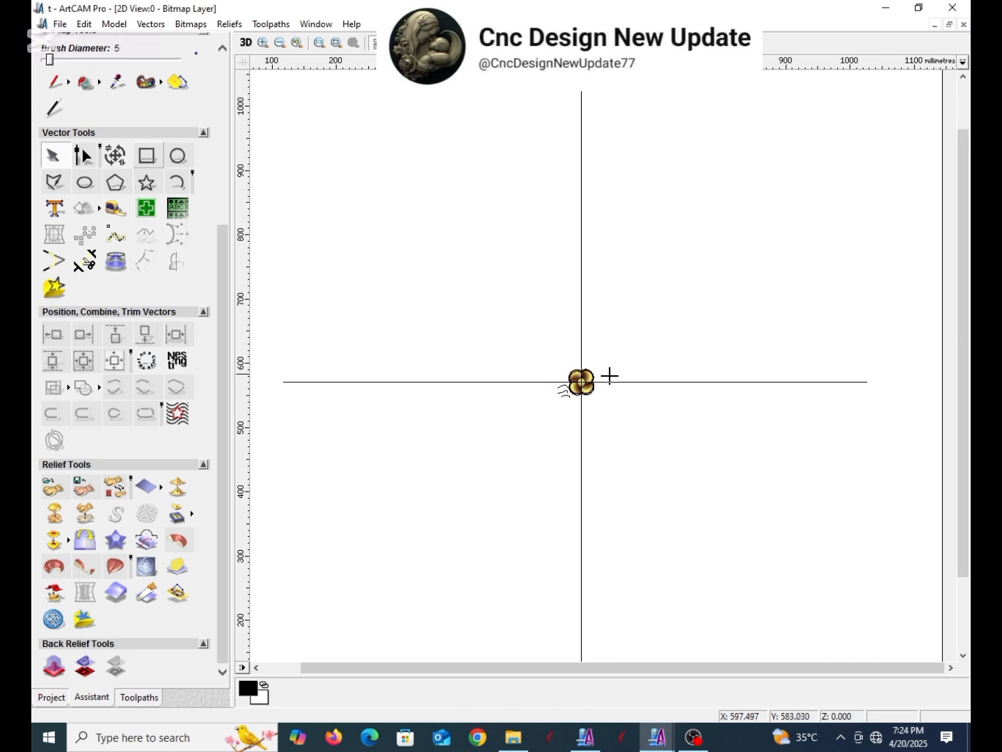
{"action": "key", "text": "Escape"}
{"action": "left_click", "coordinate": [605, 380]}
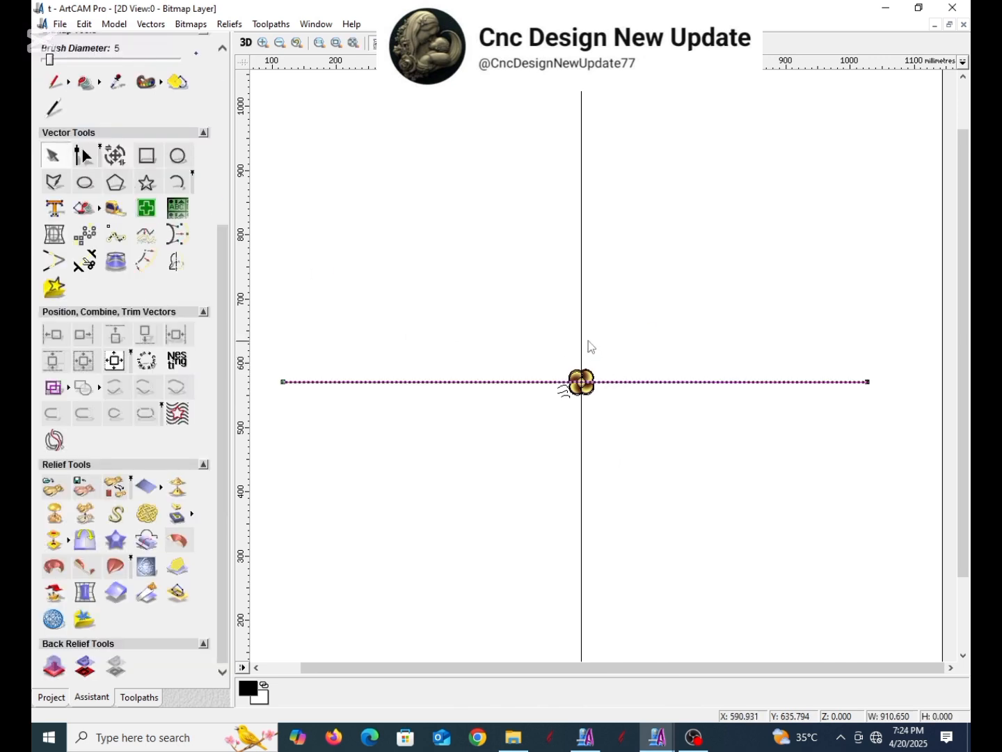
{"action": "key", "text": "Delete"}
{"action": "left_click", "coordinate": [582, 331]}
{"action": "key", "text": "Delete"}
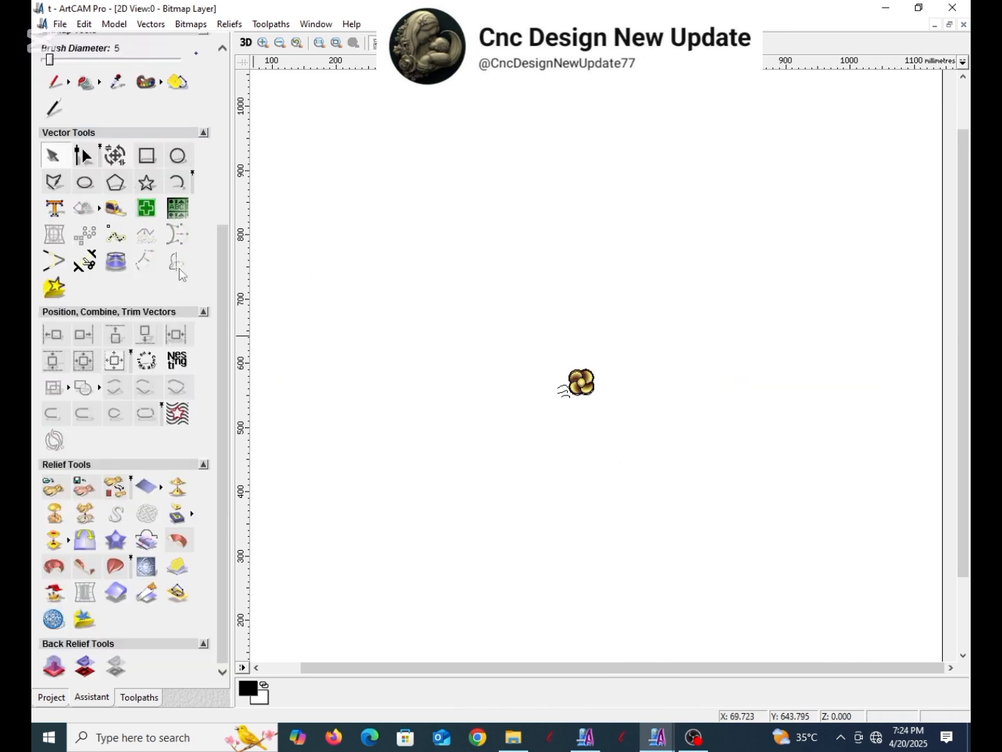
- Draw a rectangle about 125 mm wide and 133 mm high beside the flower, and select it
{"action": "left_click", "coordinate": [147, 154]}
{"action": "left_click_drag", "start_coordinate": [620, 325], "coordinate": [700, 411]}
{"action": "key", "text": "Escape"}
{"action": "double_click", "coordinate": [696, 411]}
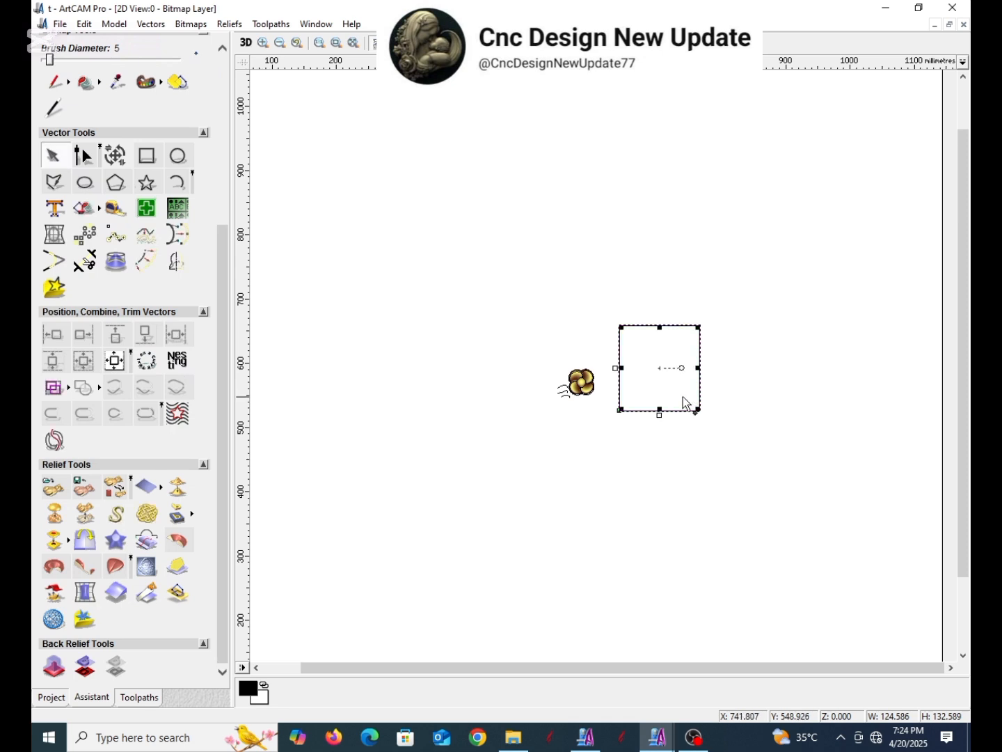
{"action": "type", "text": "10"}
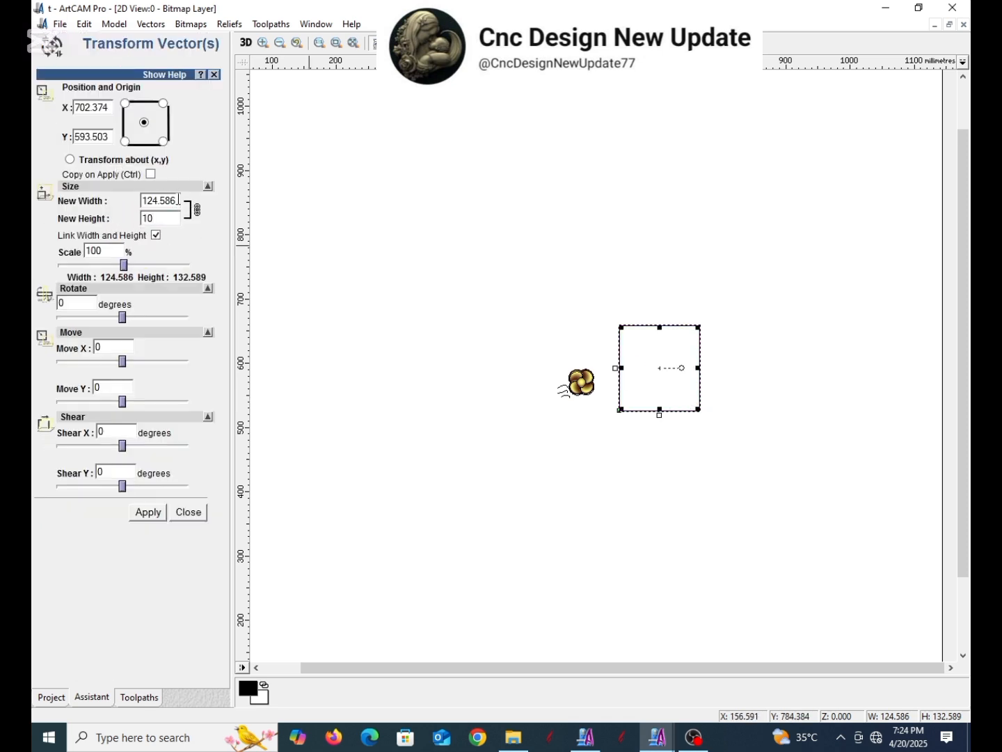
{"action": "left_click_drag", "start_coordinate": [179, 200], "coordinate": [116, 214]}
{"action": "type", "text": "1"}
{"action": "double_click", "coordinate": [167, 200]}
{"action": "key", "text": "BackSpace"}
{"action": "key", "text": "Escape"}
- Transform the rectangle with width and height unlinked into a square of 100 by 100 mm
{"action": "left_click", "coordinate": [691, 410]}
{"action": "left_click", "coordinate": [115, 360]}
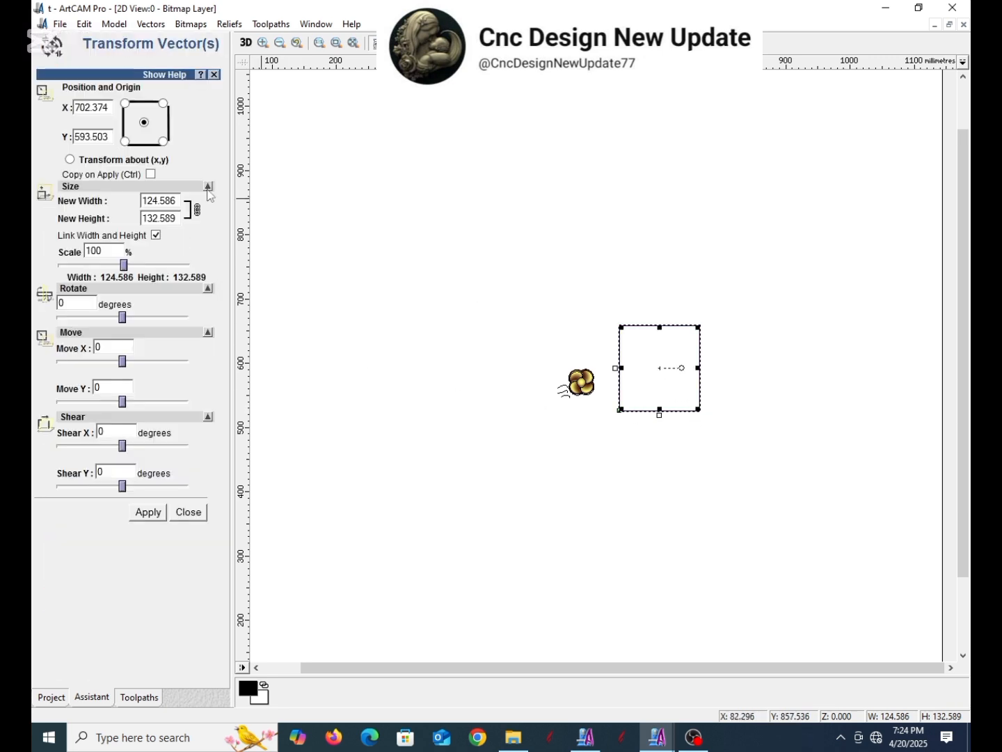
{"action": "left_click", "coordinate": [156, 236]}
{"action": "key", "text": "shift+Tab"}
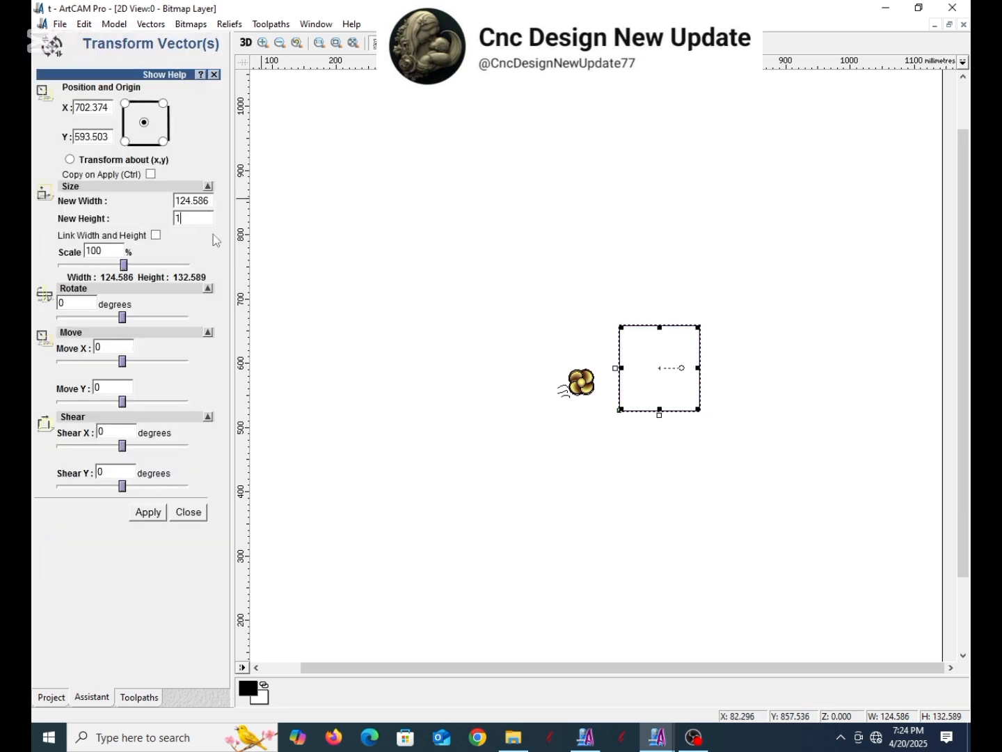
{"action": "type", "text": "100"}
{"action": "left_click", "coordinate": [147, 512]}
{"action": "left_click", "coordinate": [189, 512]}
- Rotate the 100 mm square about its centre into a diamond standing on one corner
{"action": "left_click", "coordinate": [655, 389]}
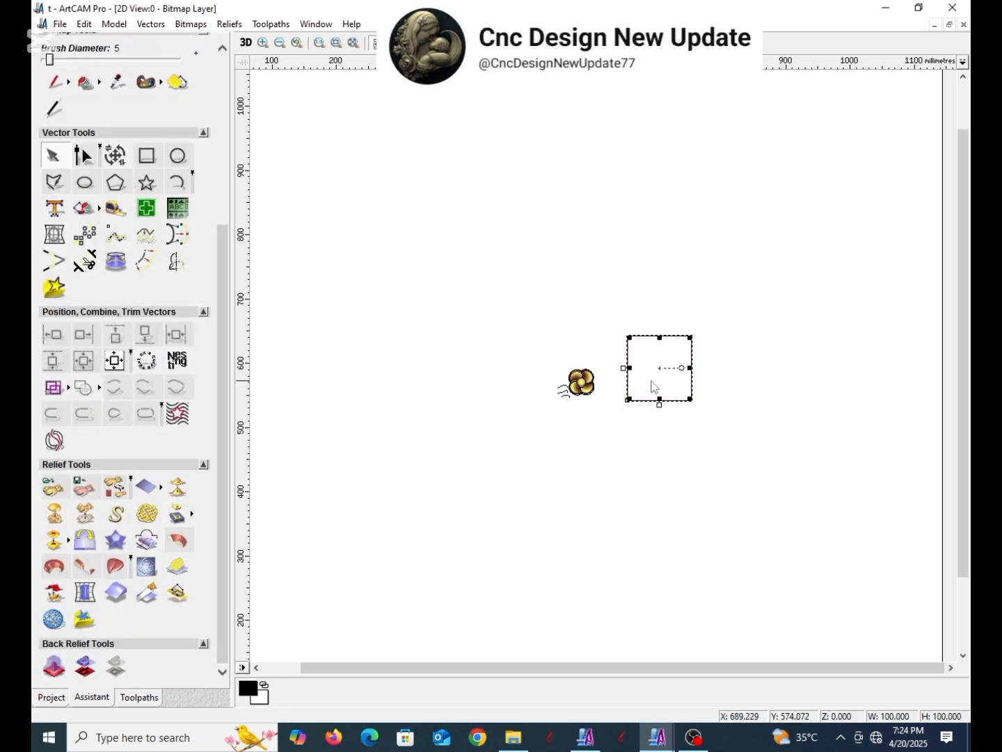
{"action": "left_click", "coordinate": [116, 361]}
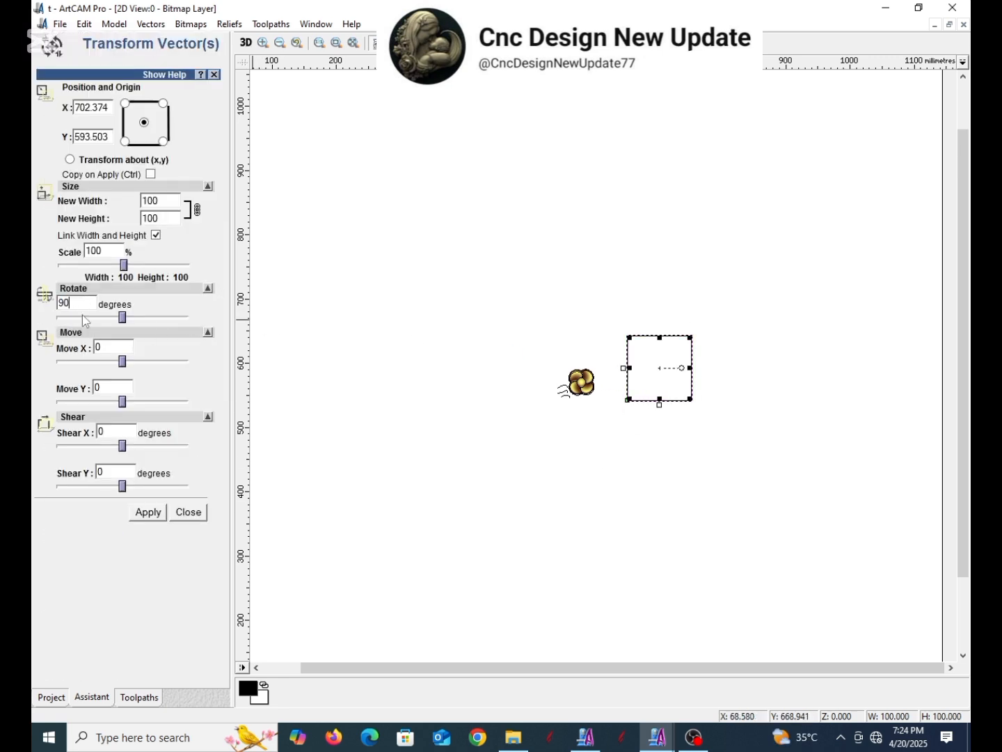
{"action": "left_click", "coordinate": [144, 515]}
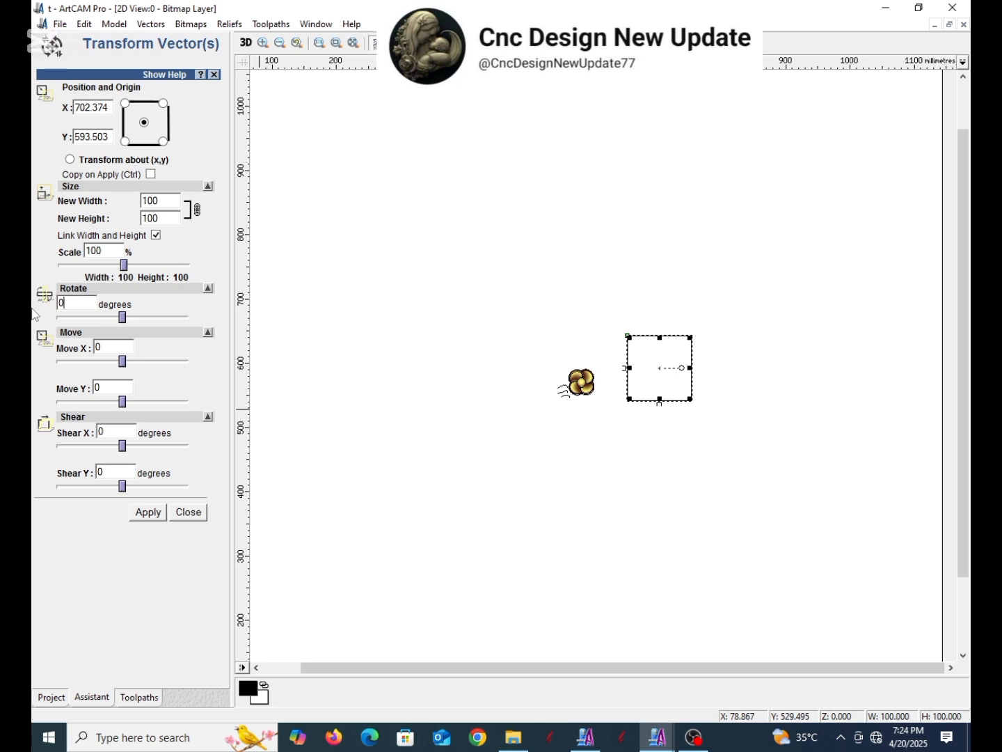
{"action": "left_click_drag", "start_coordinate": [83, 304], "coordinate": [37, 320]}
{"action": "left_click", "coordinate": [147, 513]}
{"action": "scroll", "coordinate": [653, 376], "scroll_direction": "up", "scroll_amount": 2}
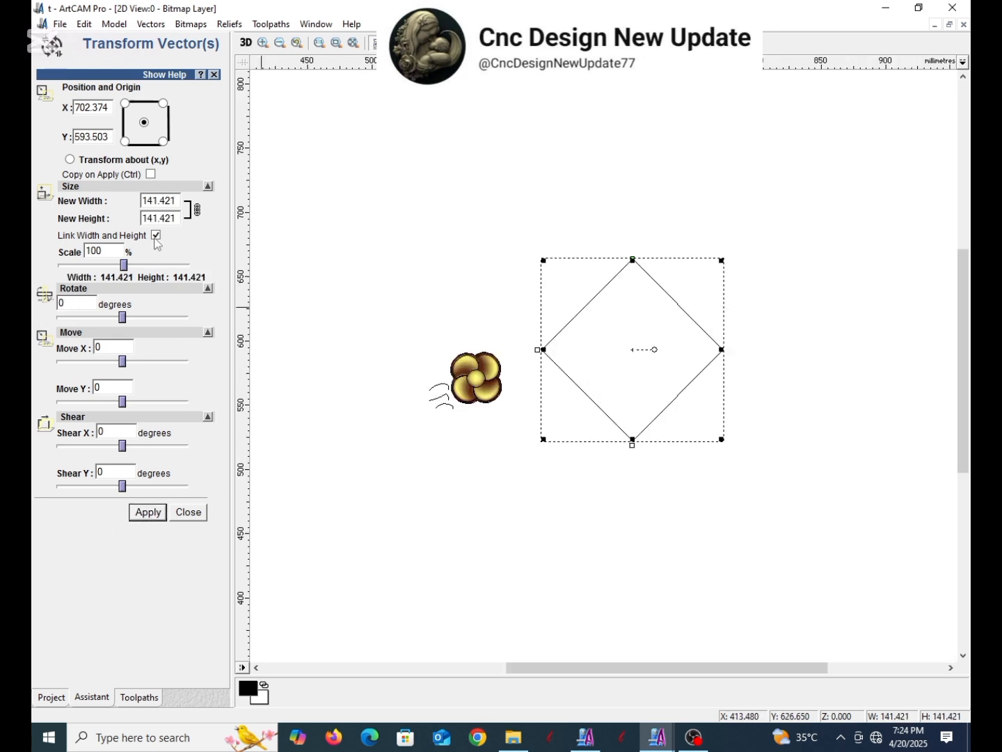
- Resize the diamond to 120 mm high and, with width and height unlinked, 90 mm wide
{"action": "left_click_drag", "start_coordinate": [177, 218], "coordinate": [111, 233]}
{"action": "type", "text": "120"}
{"action": "left_click", "coordinate": [147, 513]}
{"action": "left_click", "coordinate": [156, 235]}
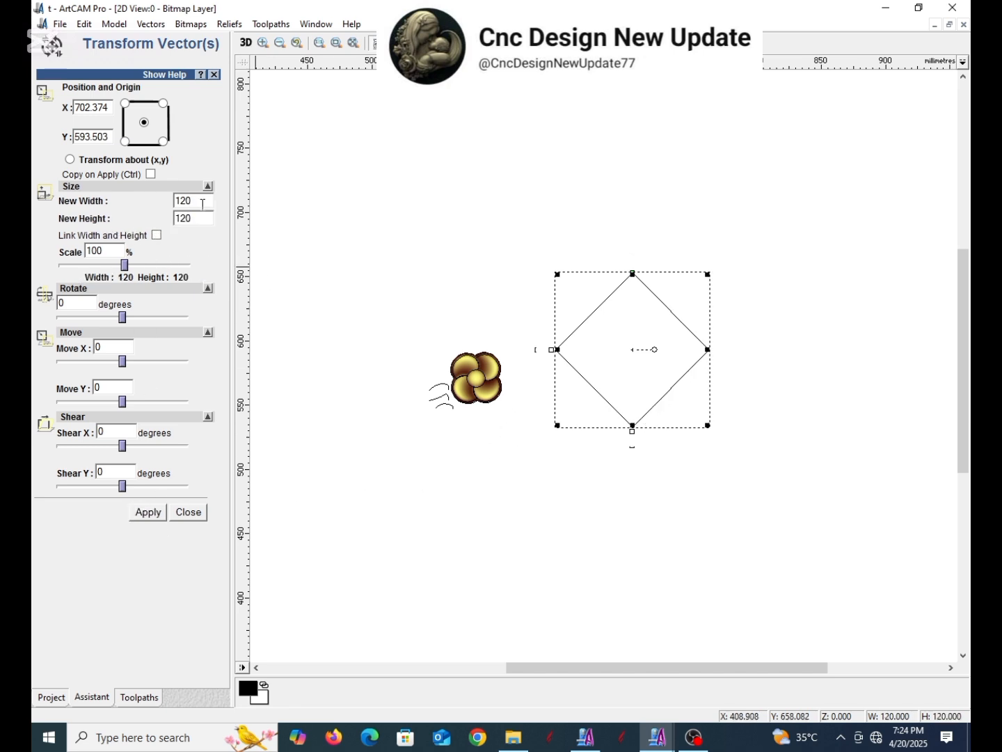
{"action": "left_click_drag", "start_coordinate": [201, 201], "coordinate": [172, 215]}
{"action": "left_click", "coordinate": [147, 513]}
{"action": "left_click", "coordinate": [188, 513]}
- Centre the diamond vector on the page so that it encloses the flower
{"action": "scroll", "coordinate": [724, 381], "scroll_direction": "right", "scroll_amount": 1}
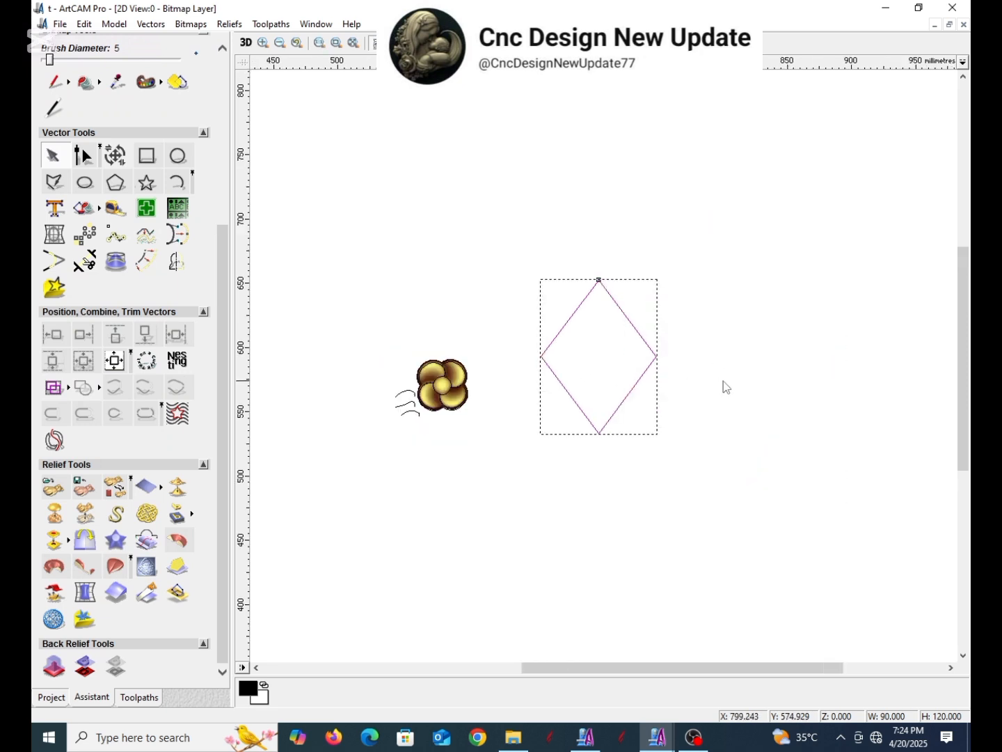
{"action": "scroll", "coordinate": [653, 402], "scroll_direction": "down", "scroll_amount": 4}
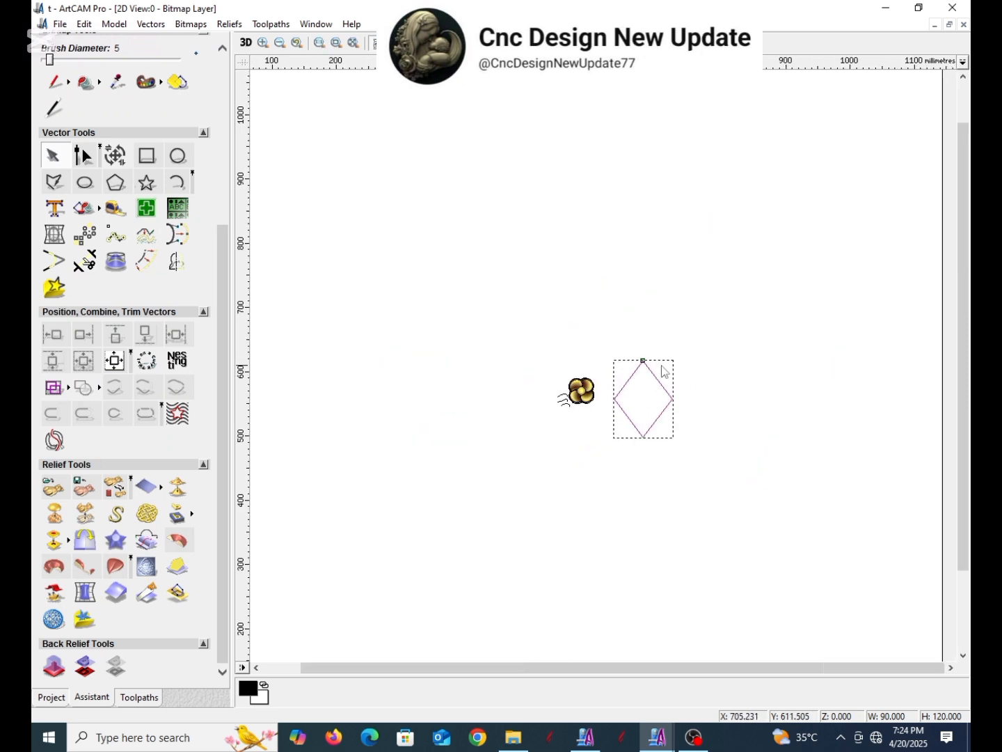
{"action": "scroll", "coordinate": [610, 379], "scroll_direction": "up", "scroll_amount": 5}
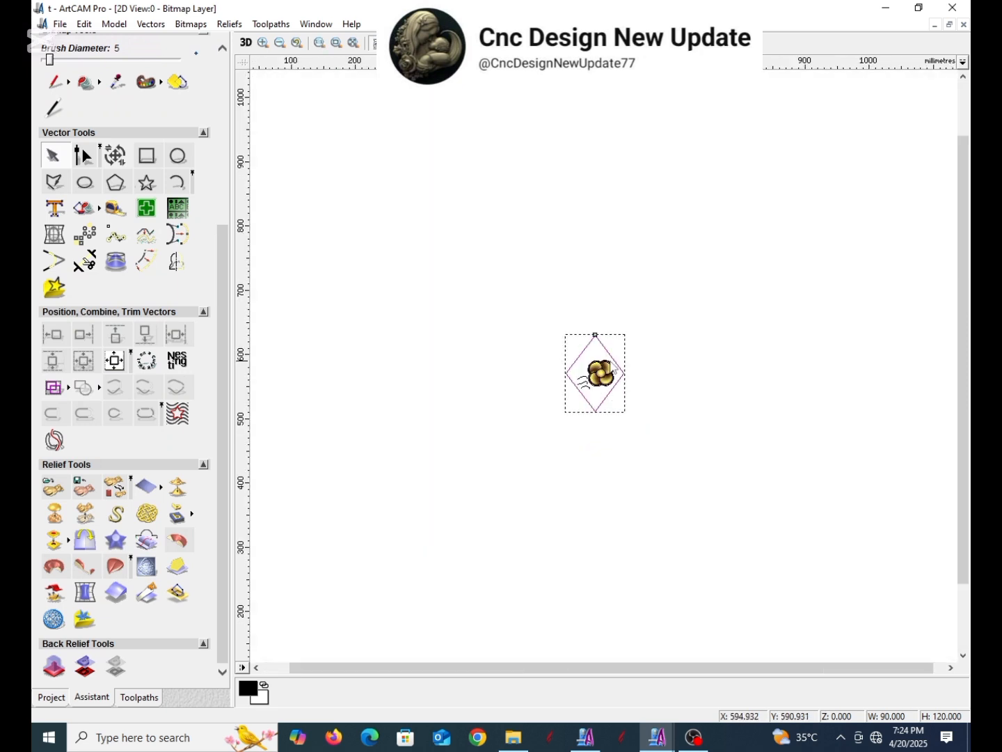
{"action": "scroll", "coordinate": [665, 347], "scroll_direction": "down", "scroll_amount": 1}
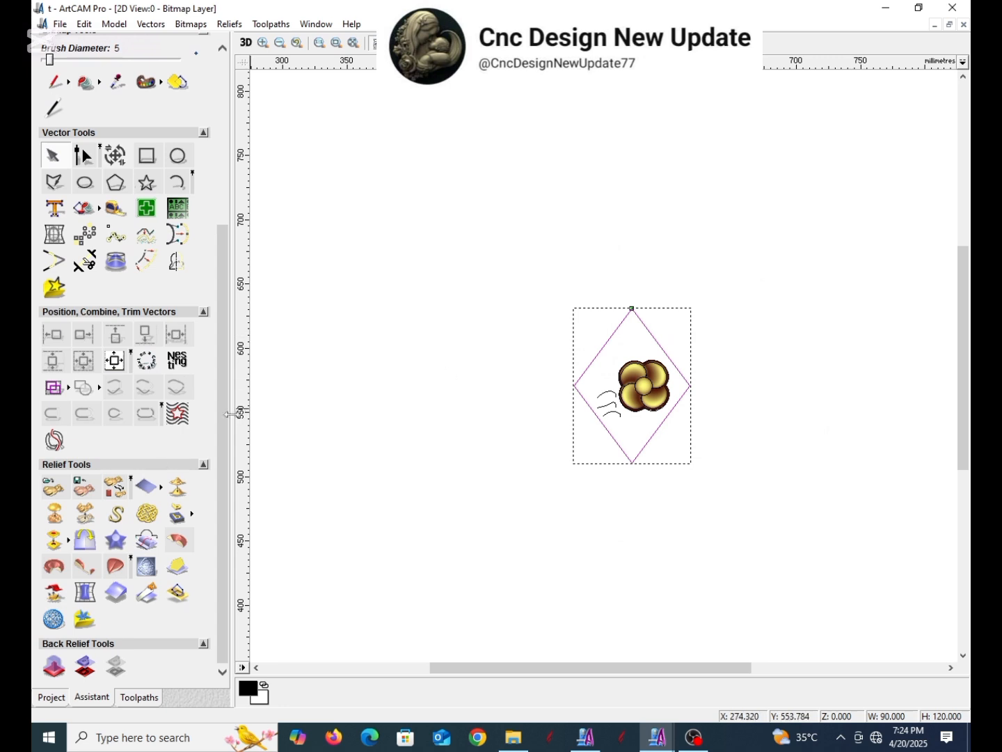
- Try block-copying the diamond into 10 columns and 5 rows with zero X and Y gaps, and undo it
{"action": "left_click", "coordinate": [78, 259]}
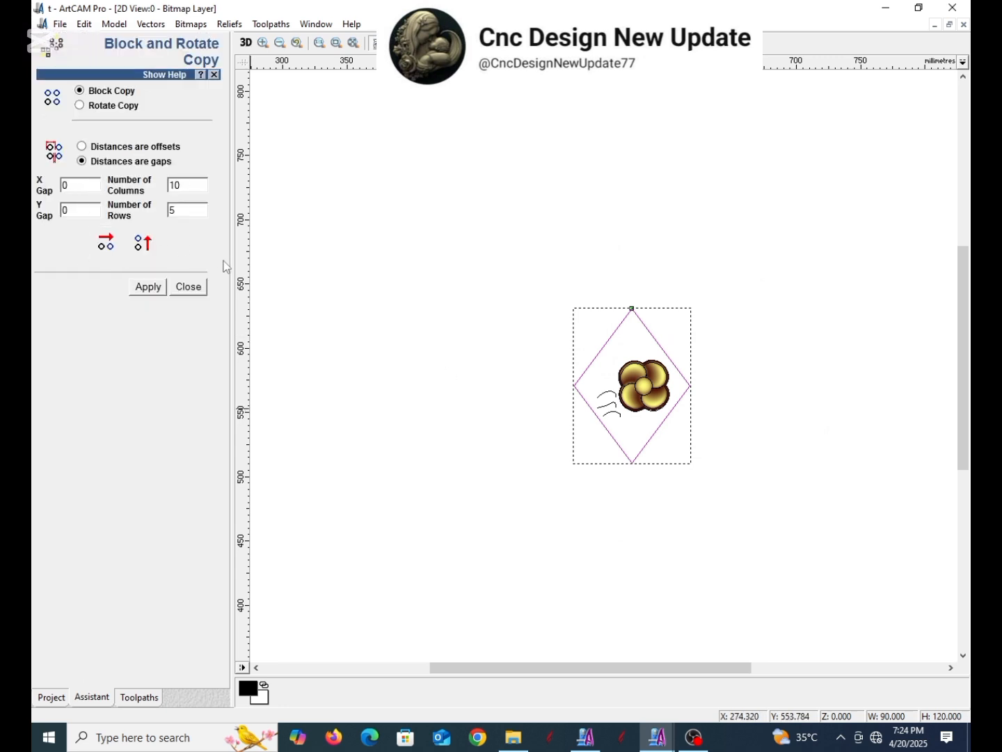
{"action": "left_click", "coordinate": [148, 286]}
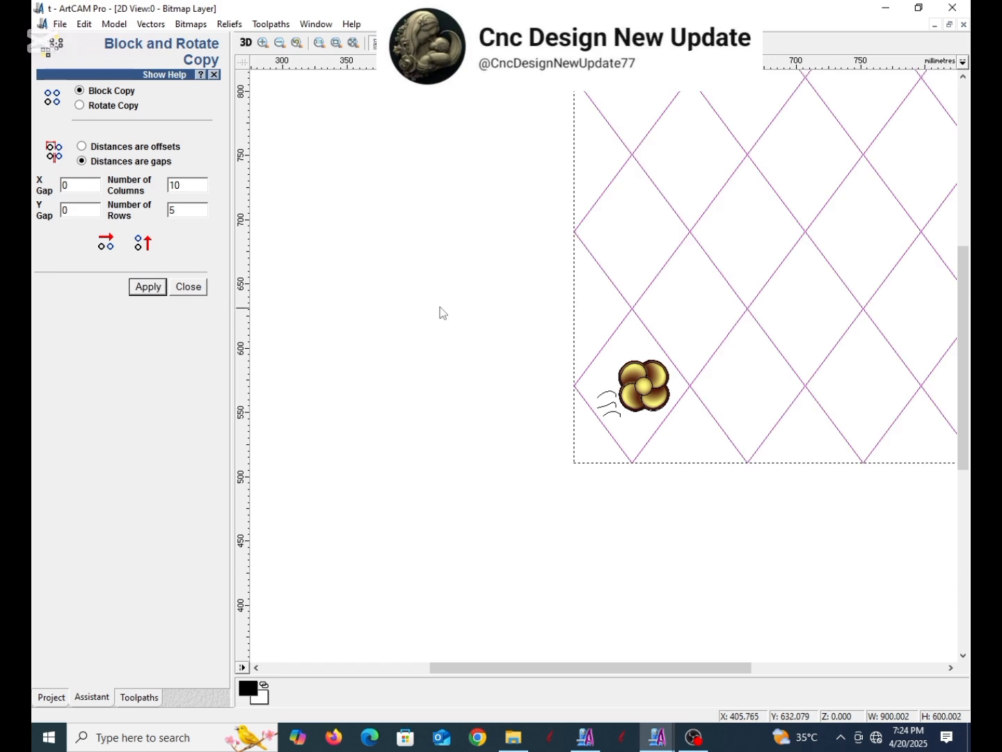
{"action": "scroll", "coordinate": [439, 313], "scroll_direction": "down", "scroll_amount": 2}
{"action": "scroll", "coordinate": [651, 332], "scroll_direction": "up", "scroll_amount": 2}
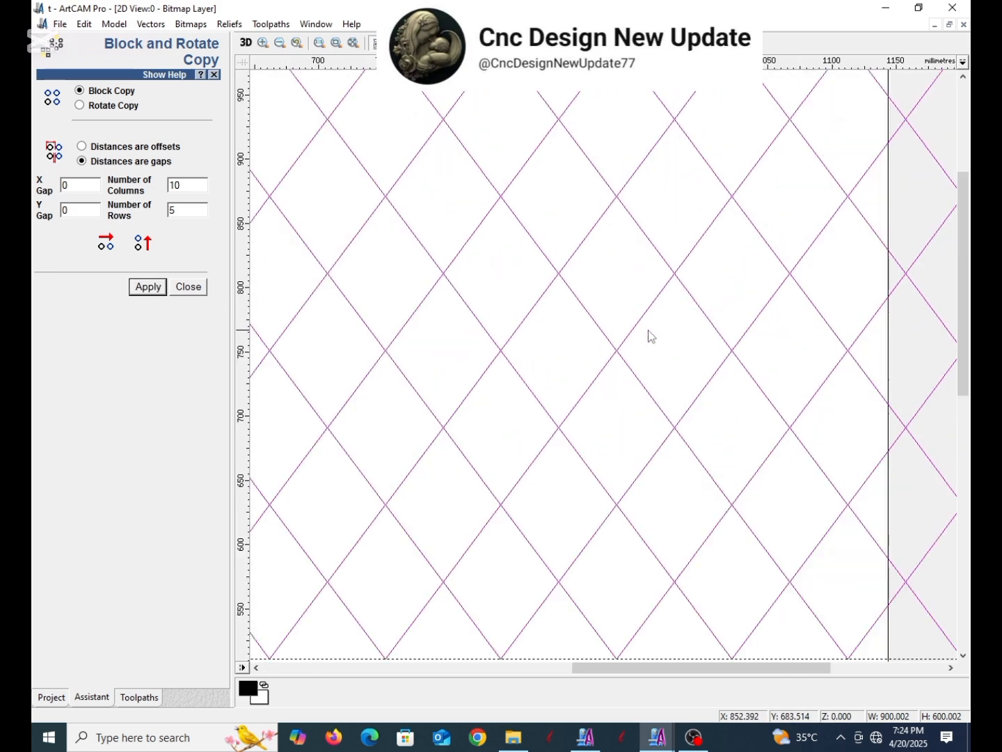
{"action": "scroll", "coordinate": [649, 336], "scroll_direction": "down", "scroll_amount": 2}
{"action": "key", "text": "ctrl+z"}
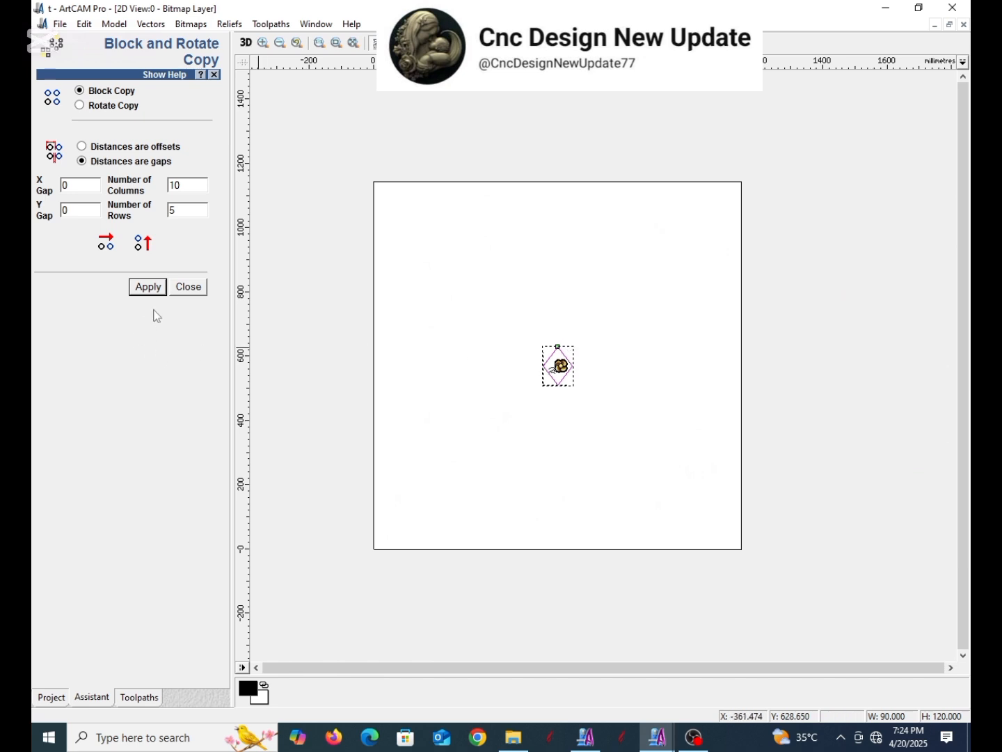
- Try block-copying the diamond into 7 columns and 5 rows with zero gaps, and undo it
{"action": "left_click_drag", "start_coordinate": [197, 185], "coordinate": [173, 185]}
{"action": "left_click", "coordinate": [148, 288]}
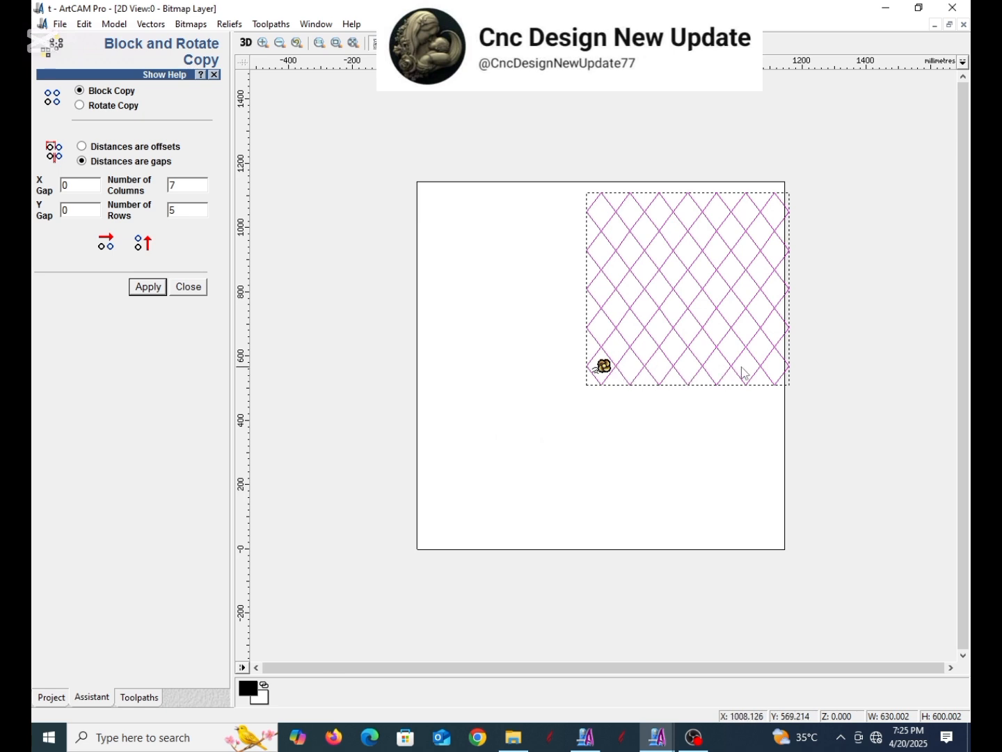
{"action": "left_click_drag", "start_coordinate": [847, 165], "coordinate": [584, 412]}
{"action": "left_click", "coordinate": [673, 222]}
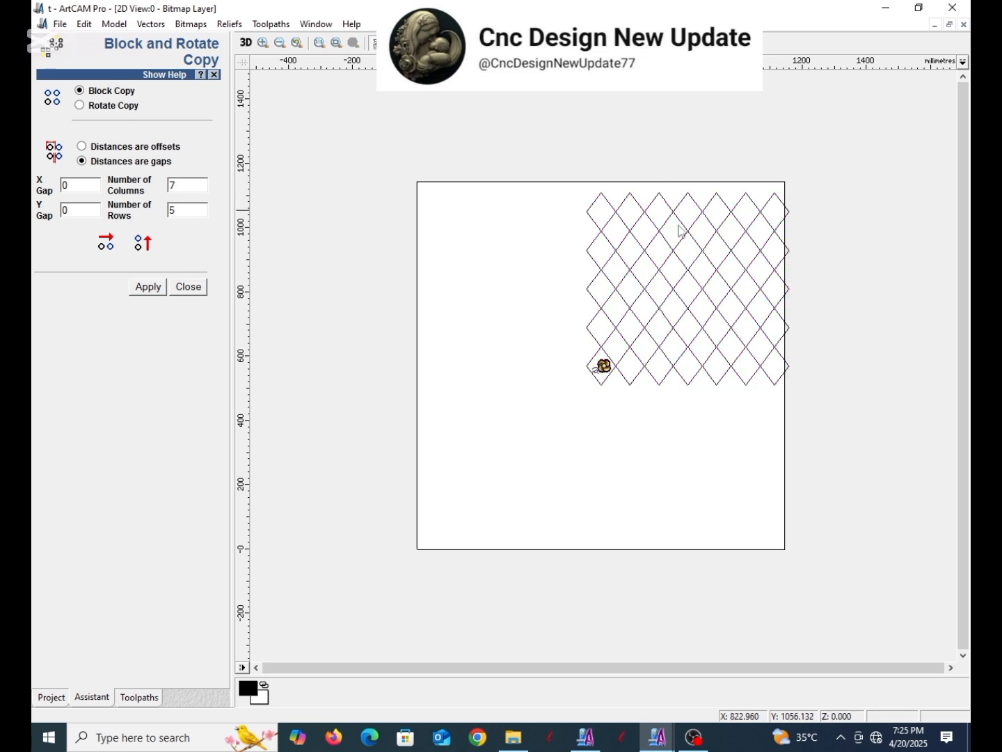
{"action": "scroll", "coordinate": [721, 258], "scroll_direction": "down", "scroll_amount": 1}
{"action": "scroll", "coordinate": [697, 278], "scroll_direction": "up", "scroll_amount": 1}
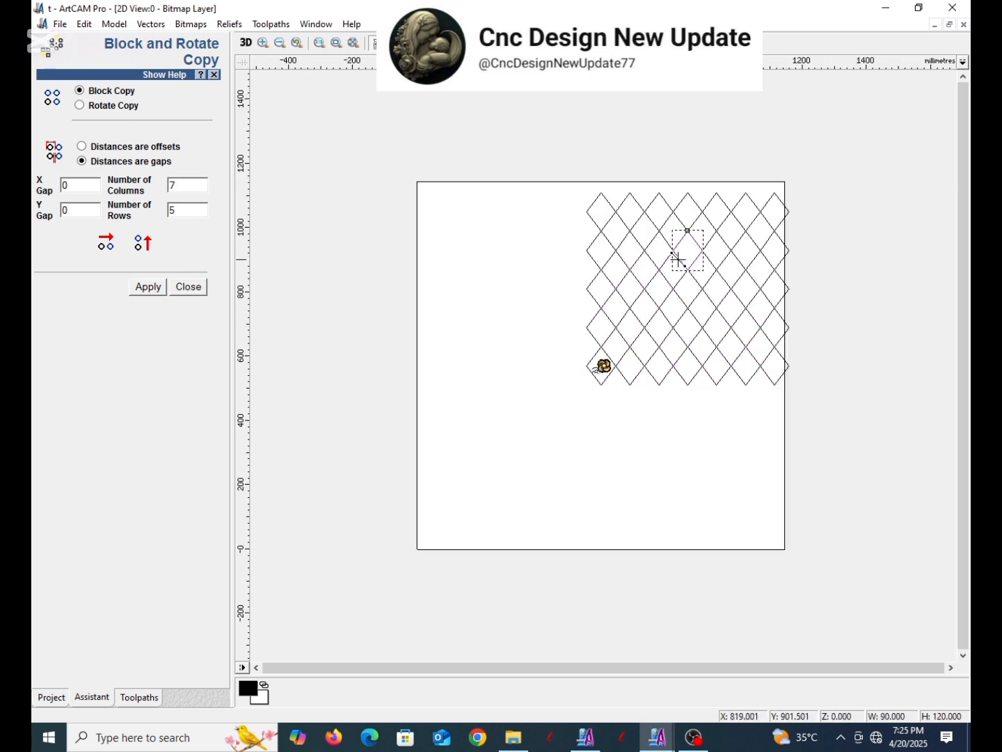
{"action": "key", "text": "ctrl+z"}
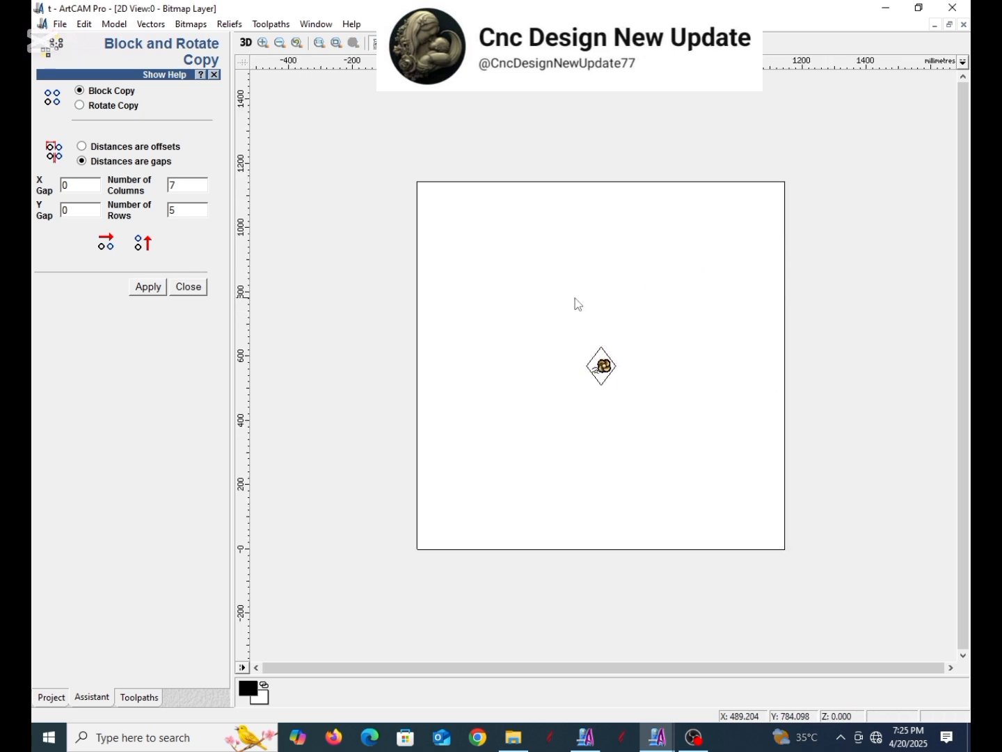
{"action": "left_click", "coordinate": [147, 287]}
{"action": "scroll", "coordinate": [672, 359], "scroll_direction": "up", "scroll_amount": 1}
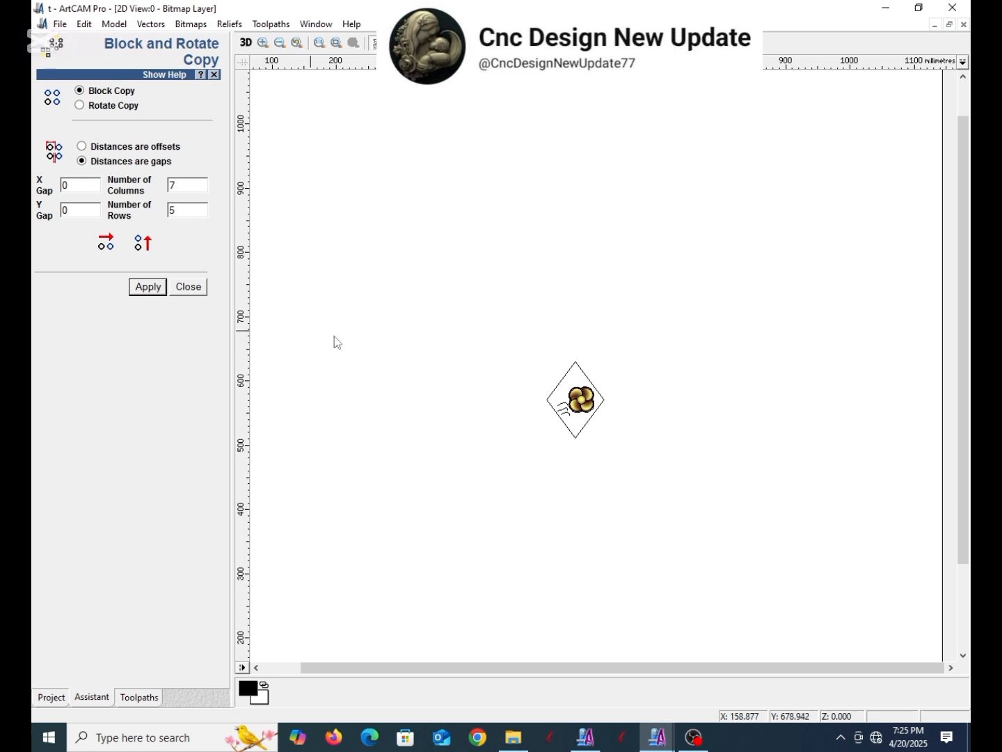
- Block-copy the diamond into 7 columns and 5 rows with zero X and Y gaps
{"action": "left_click", "coordinate": [575, 376]}
{"action": "left_click", "coordinate": [147, 286]}
{"action": "scroll", "coordinate": [665, 355], "scroll_direction": "down", "scroll_amount": 2}
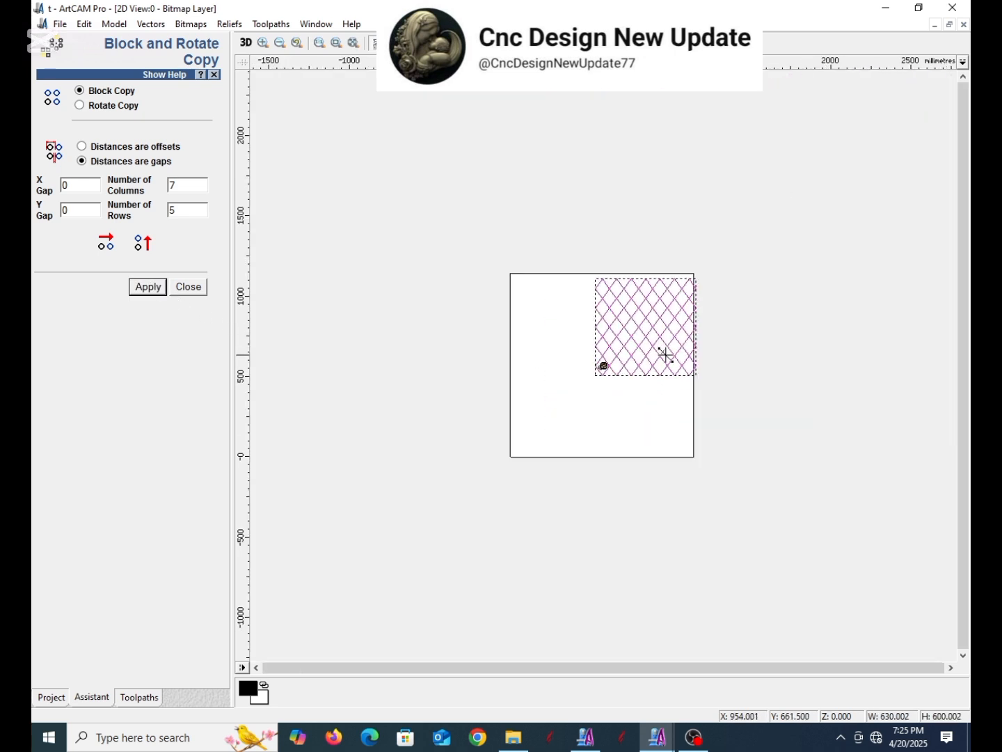
- Group the copied diamonds and centre the lattice on the page around the flower
{"action": "scroll", "coordinate": [633, 363], "scroll_direction": "up", "scroll_amount": 1}
{"action": "right_click", "coordinate": [651, 326]}
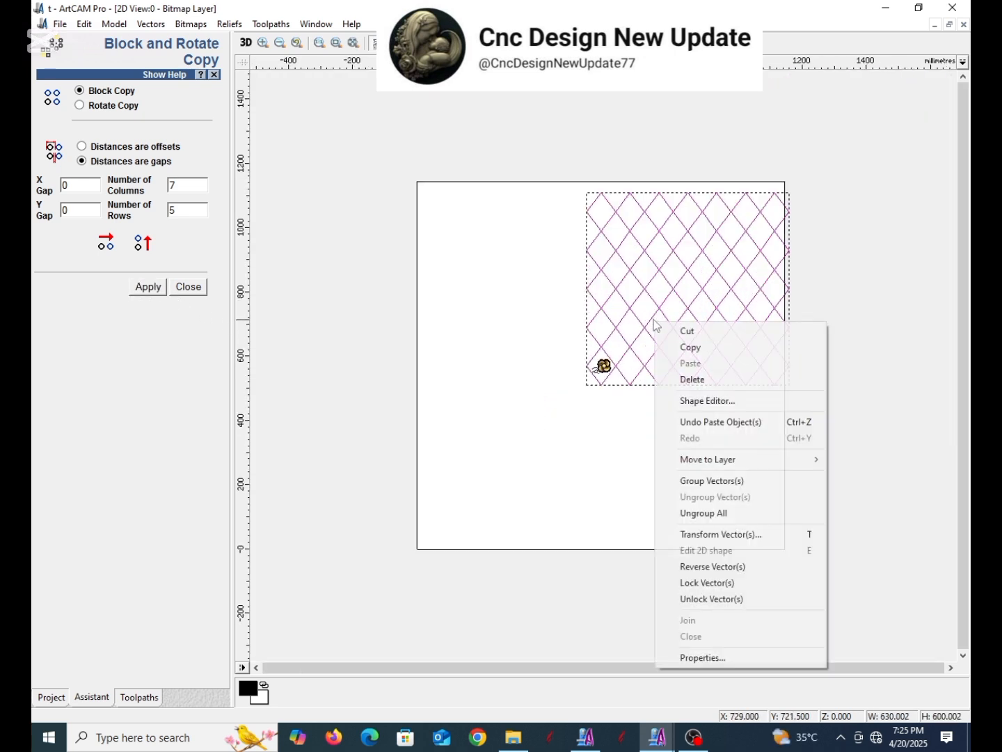
{"action": "left_click", "coordinate": [745, 480]}
{"action": "scroll", "coordinate": [672, 352], "scroll_direction": "up", "scroll_amount": 1}
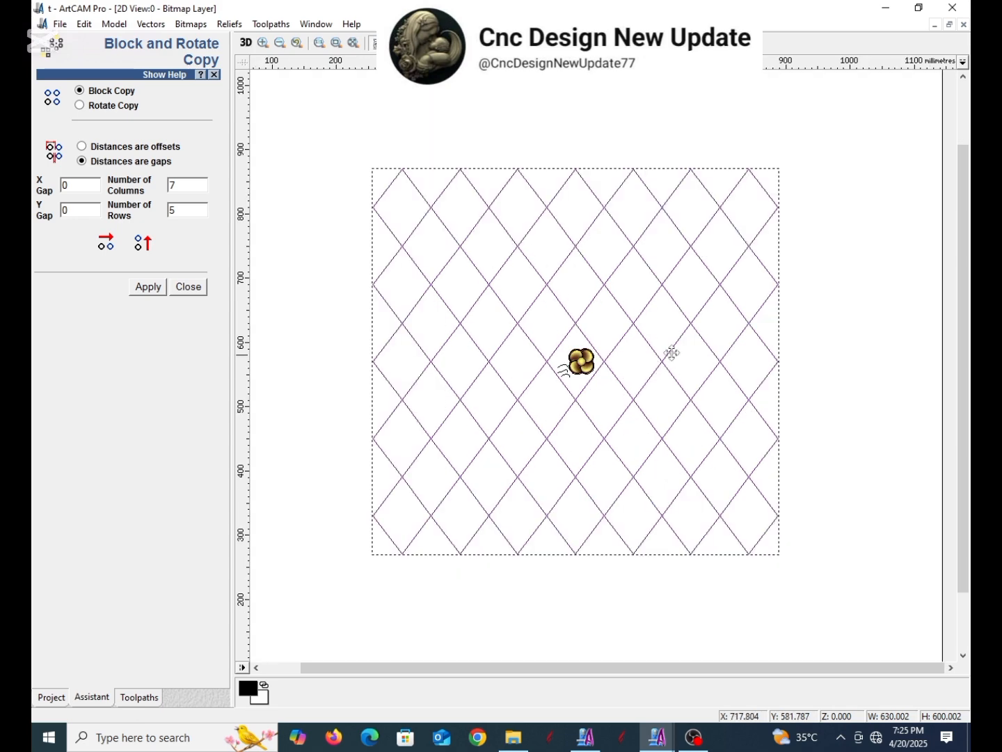
- Select the lattice together with the flower vectors and place a copy of them outside the page, beyond its upper-right corner
{"action": "left_click", "coordinate": [744, 268]}
{"action": "scroll", "coordinate": [705, 317], "scroll_direction": "down", "scroll_amount": 1}
{"action": "left_click_drag", "start_coordinate": [841, 128], "coordinate": [274, 661]}
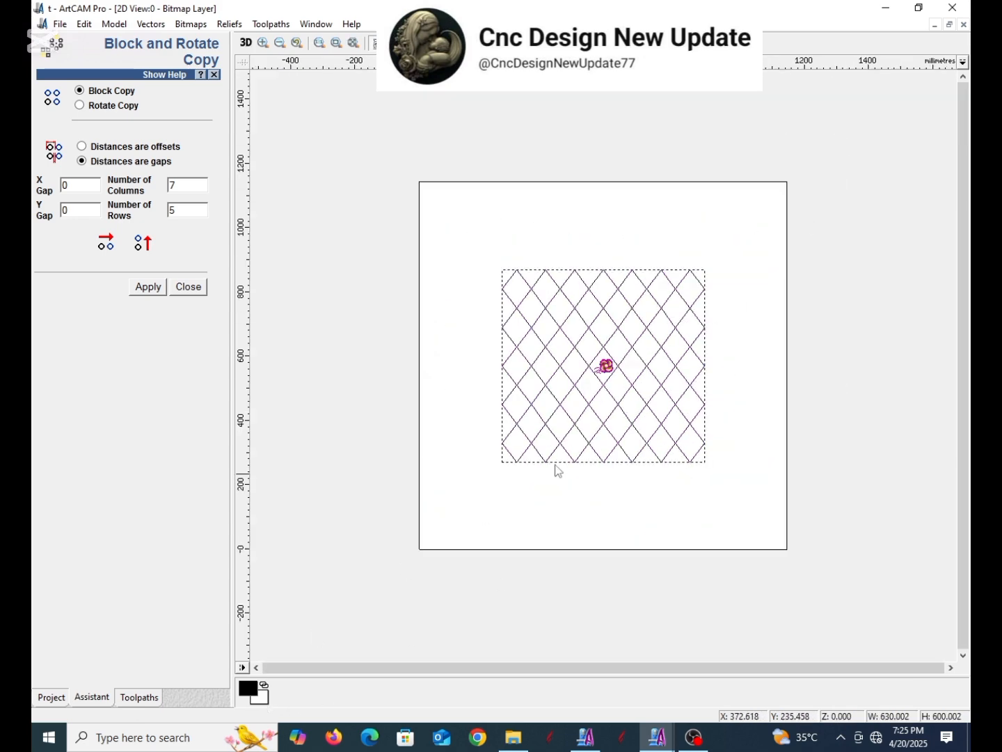
{"action": "scroll", "coordinate": [642, 386], "scroll_direction": "down", "scroll_amount": 1}
{"action": "left_click_drag", "start_coordinate": [643, 385], "coordinate": [904, 248]}
{"action": "scroll", "coordinate": [474, 446], "scroll_direction": "up", "scroll_amount": 4}
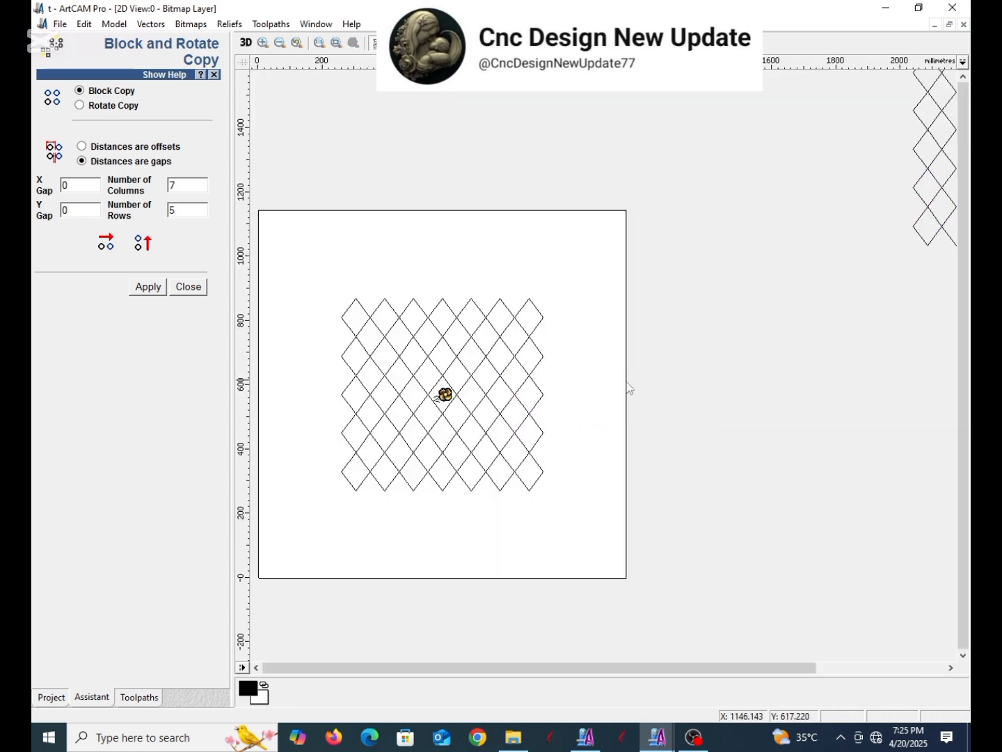
{"action": "scroll", "coordinate": [538, 447], "scroll_direction": "up", "scroll_amount": 1}
{"action": "scroll", "coordinate": [589, 431], "scroll_direction": "down", "scroll_amount": 2}
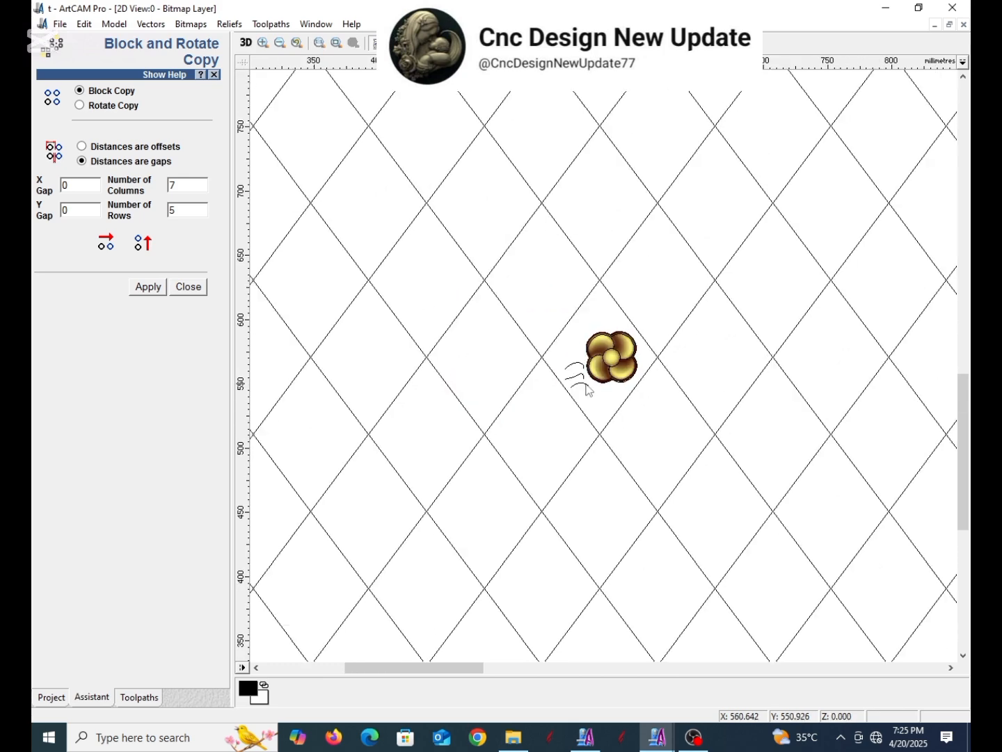
{"action": "scroll", "coordinate": [629, 331], "scroll_direction": "down", "scroll_amount": 1}
{"action": "scroll", "coordinate": [586, 385], "scroll_direction": "up", "scroll_amount": 1}
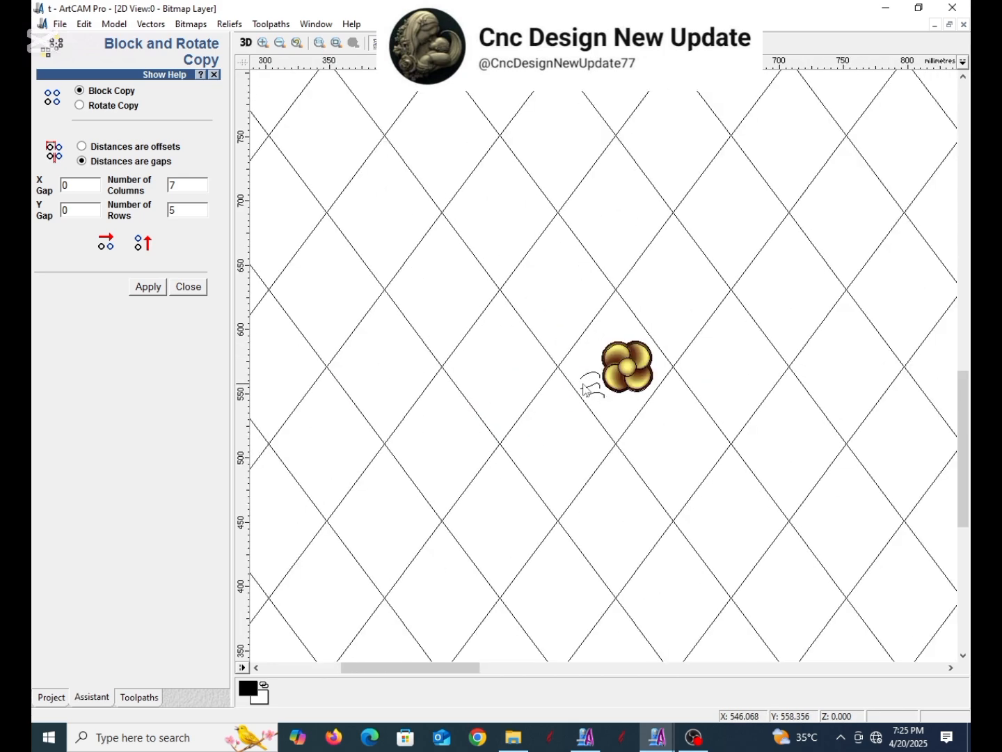
- Leave the block copy tool and select only the flower's vectors, without the three loose curves beside it
{"action": "scroll", "coordinate": [582, 391], "scroll_direction": "down", "scroll_amount": 1}
{"action": "scroll", "coordinate": [592, 383], "scroll_direction": "up", "scroll_amount": 1}
{"action": "scroll", "coordinate": [619, 362], "scroll_direction": "down", "scroll_amount": 2}
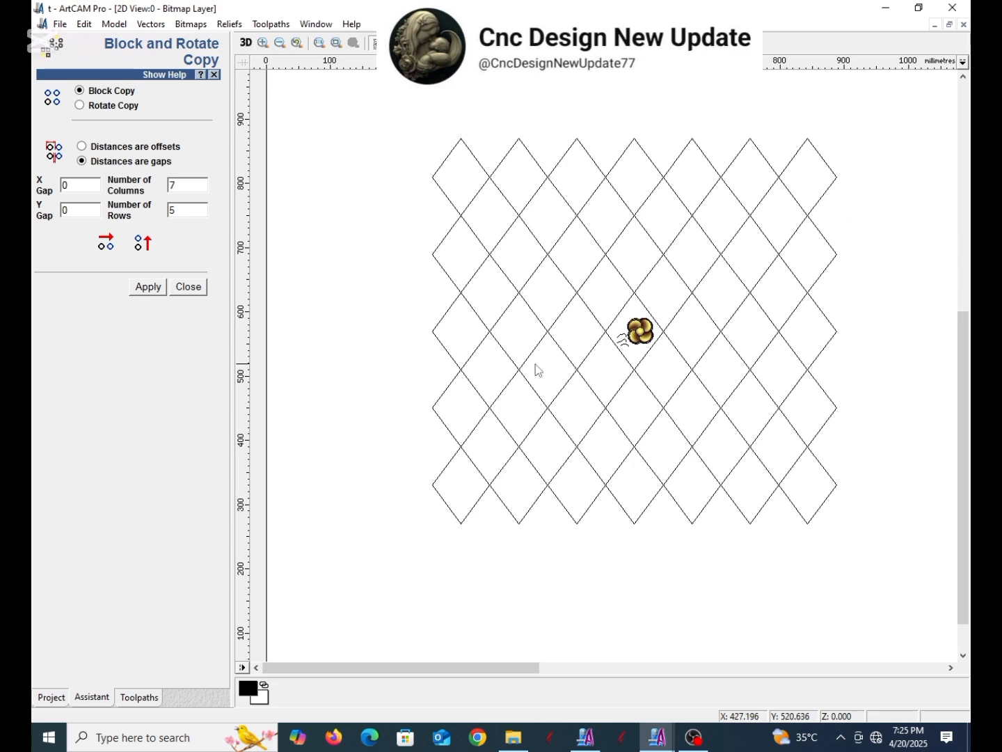
{"action": "left_click", "coordinate": [190, 289]}
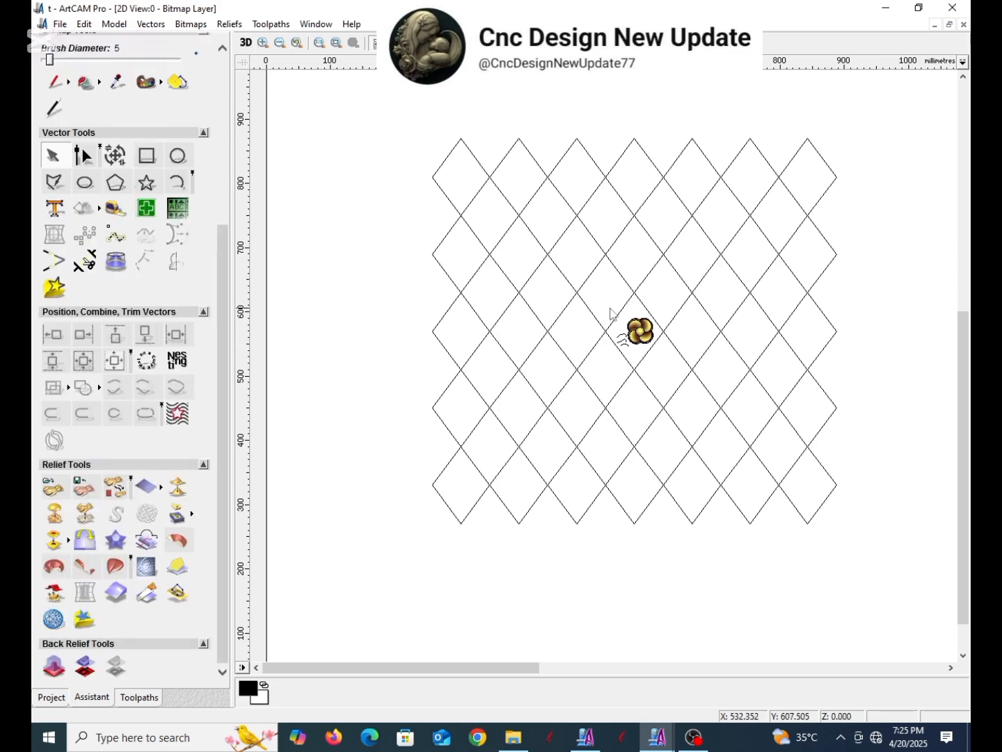
{"action": "left_click", "coordinate": [640, 332]}
{"action": "scroll", "coordinate": [648, 340], "scroll_direction": "up", "scroll_amount": 2}
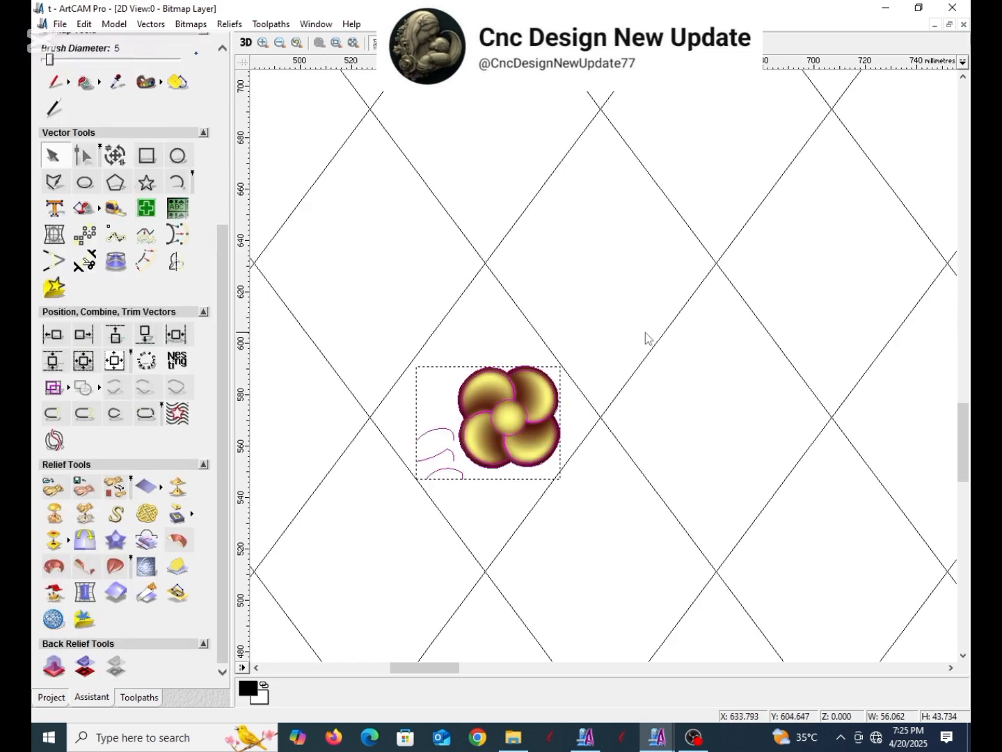
{"action": "left_click", "coordinate": [603, 339]}
{"action": "left_click_drag", "start_coordinate": [593, 351], "coordinate": [426, 487]}
{"action": "left_click_drag", "start_coordinate": [612, 317], "coordinate": [445, 481]}
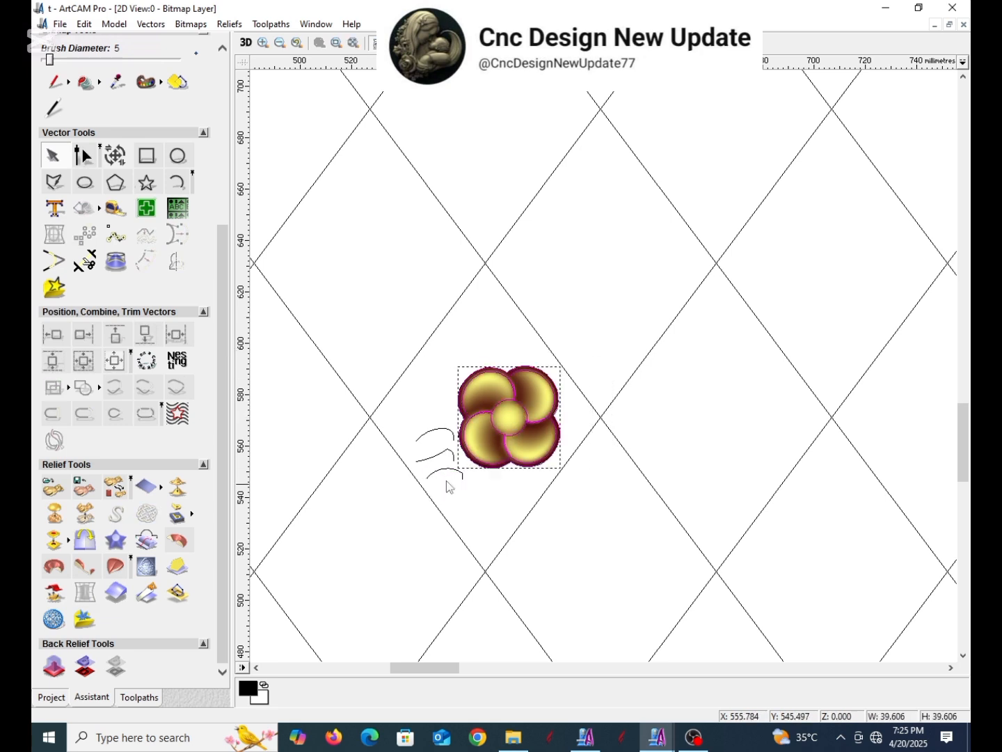
- Try to move the flower's vectors onto the diamond intersection above it
{"action": "left_click", "coordinate": [519, 436]}
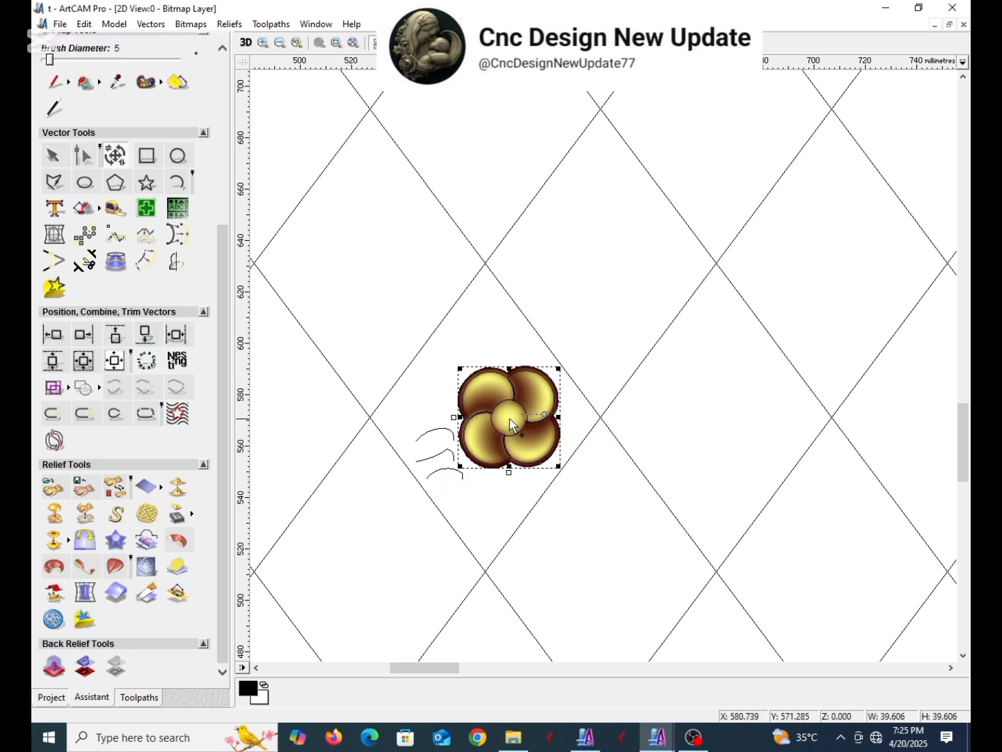
{"action": "left_click_drag", "start_coordinate": [527, 412], "coordinate": [484, 259]}
{"action": "scroll", "coordinate": [492, 272], "scroll_direction": "up", "scroll_amount": 2}
{"action": "scroll", "coordinate": [605, 347], "scroll_direction": "up", "scroll_amount": 1}
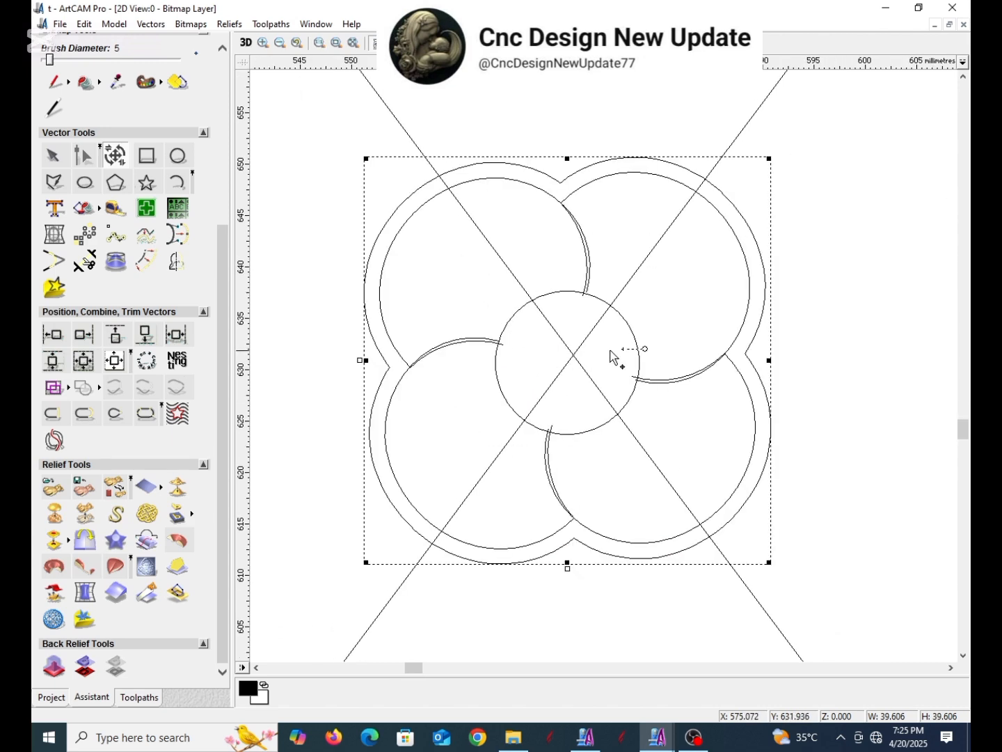
{"action": "scroll", "coordinate": [626, 404], "scroll_direction": "down", "scroll_amount": 3}
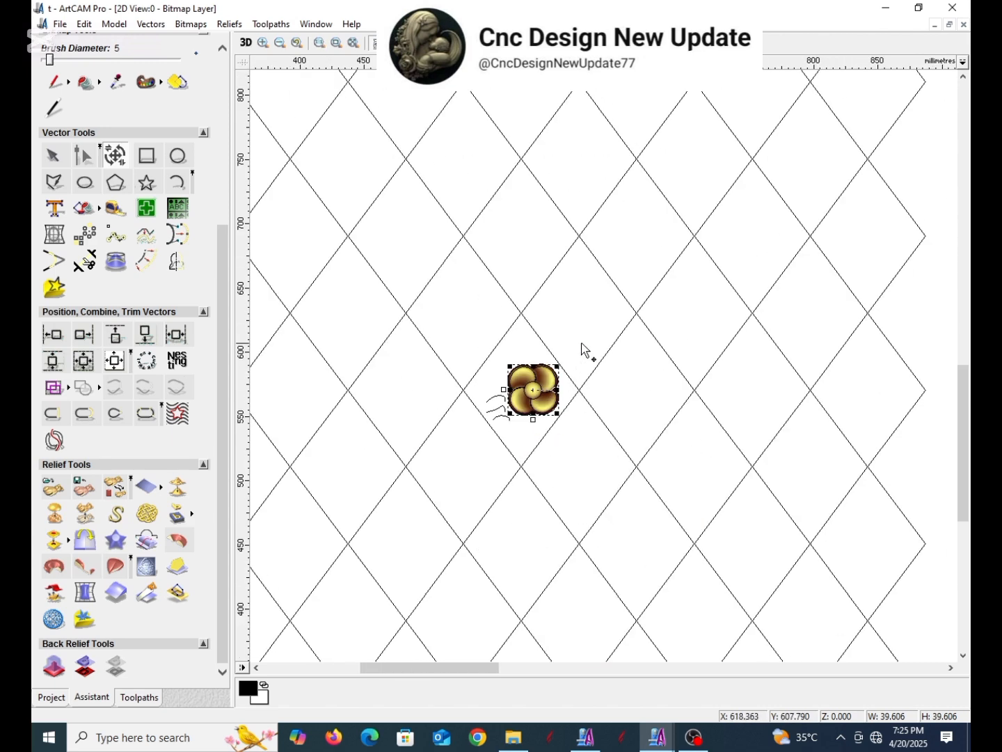
- Draw a vertical line about 49 mm long and a horizontal line about 76 mm long crossing near the flower's centre
{"action": "scroll", "coordinate": [582, 348], "scroll_direction": "up", "scroll_amount": 3}
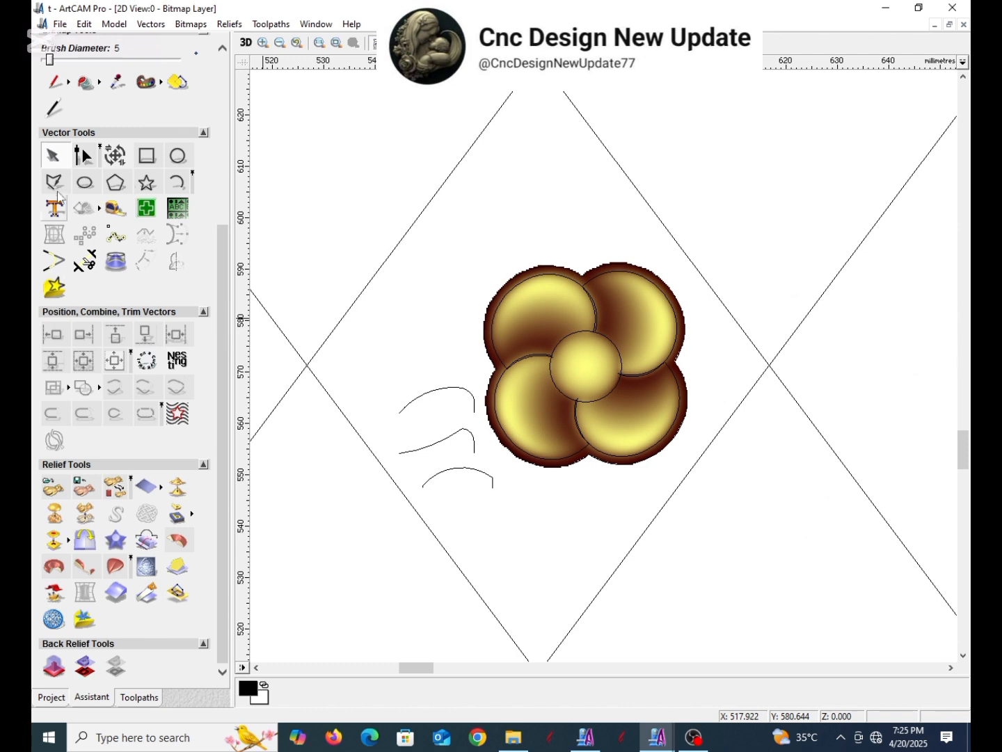
{"action": "left_click", "coordinate": [55, 187]}
{"action": "left_click", "coordinate": [583, 268]}
{"action": "left_click", "coordinate": [584, 519]}
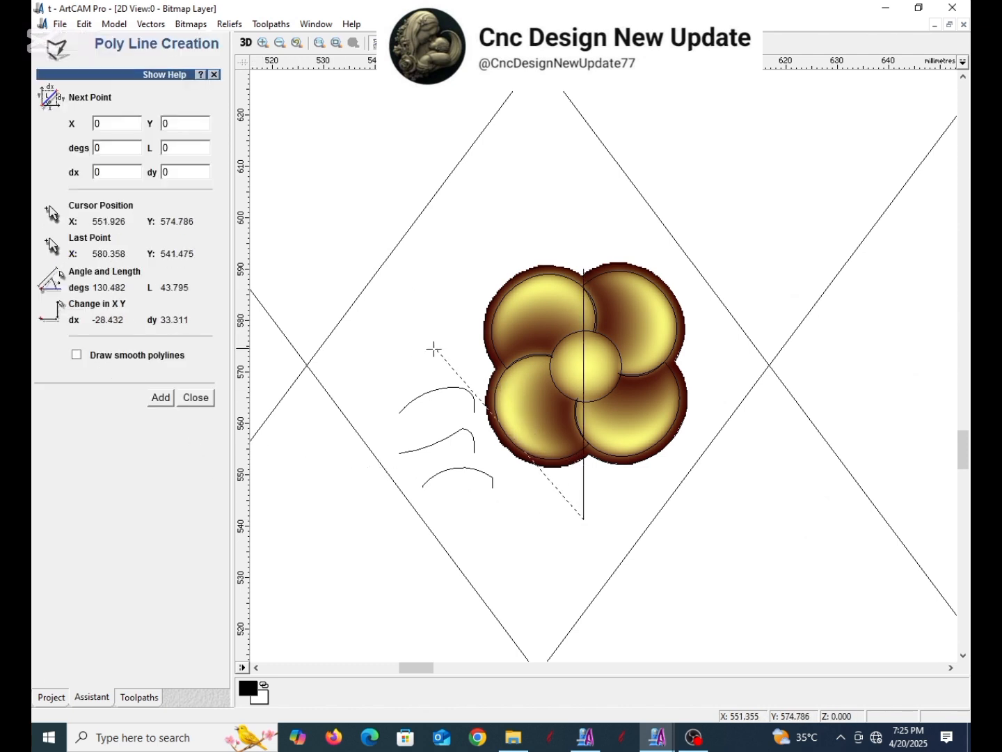
{"action": "key", "text": "Escape"}
{"action": "left_click", "coordinate": [56, 186]}
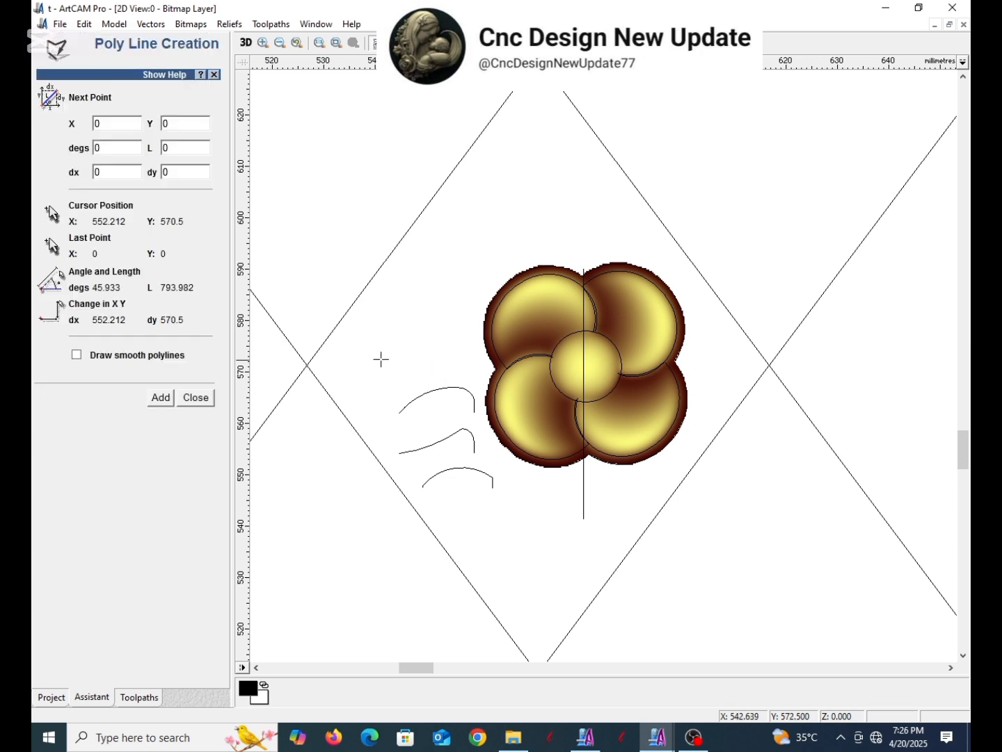
{"action": "left_click", "coordinate": [380, 359]}
{"action": "left_click", "coordinate": [767, 359]}
{"action": "key", "text": "Escape"}
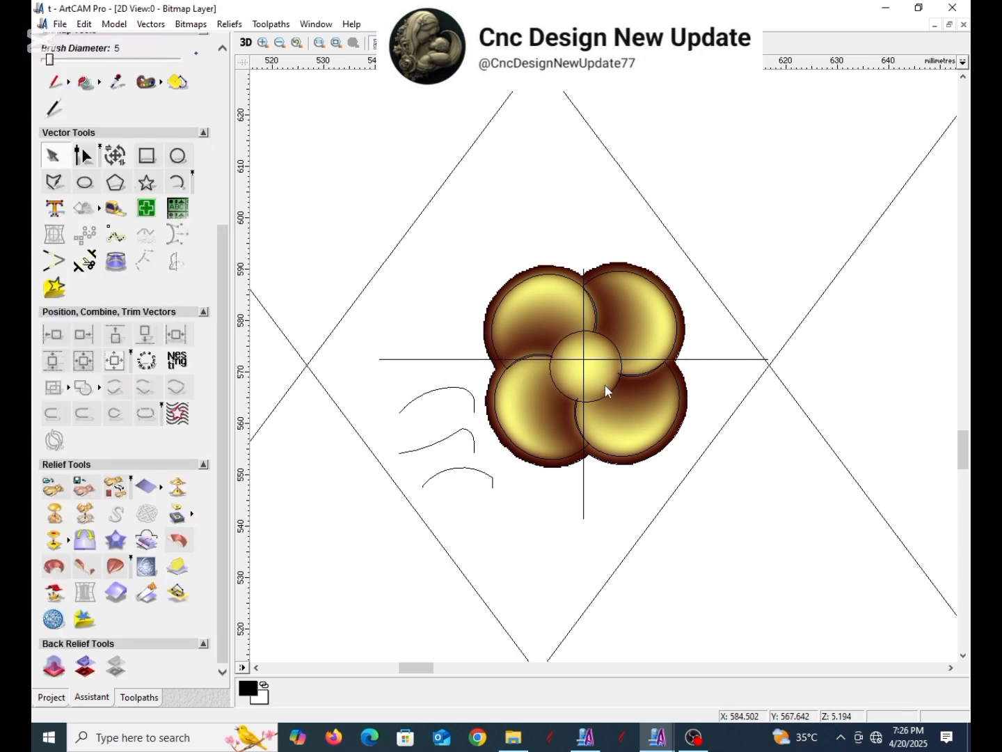
- Centre the horizontal and vertical lines on the flower's central circle
{"action": "left_click", "coordinate": [610, 360]}
{"action": "left_click", "coordinate": [615, 350], "text": "shift"}
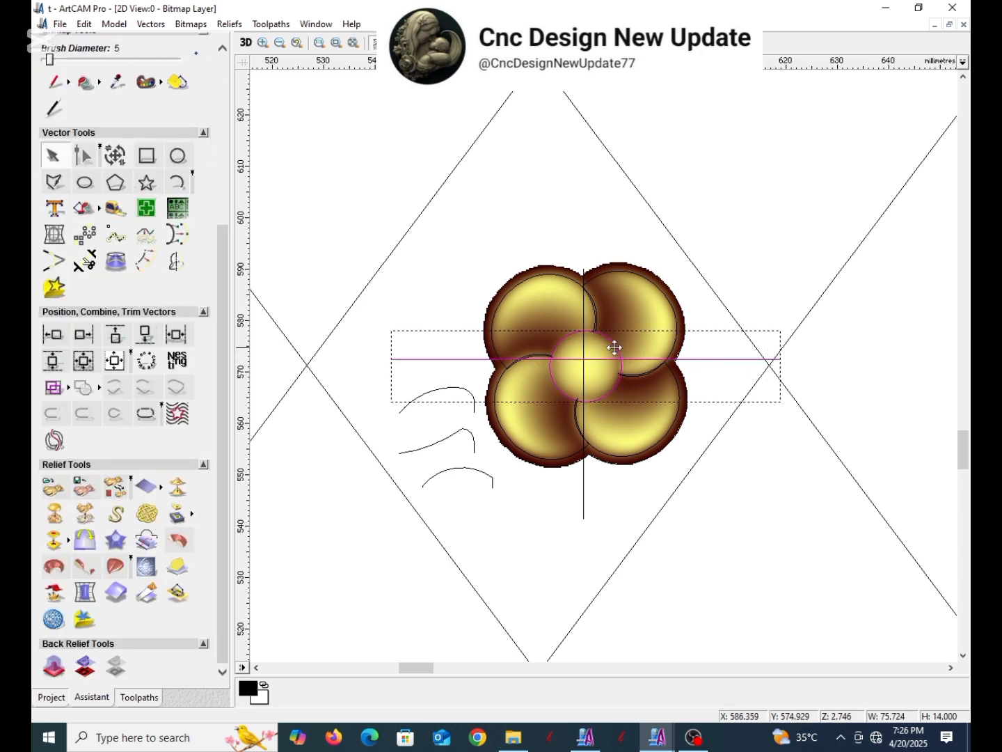
{"action": "left_click", "coordinate": [588, 357]}
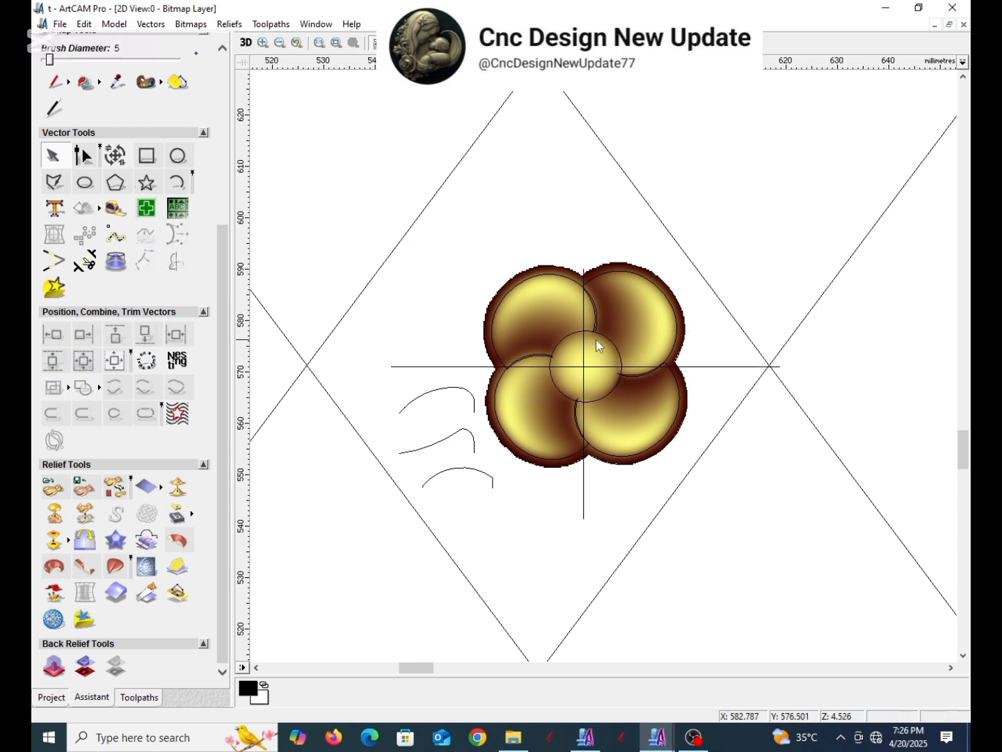
{"action": "left_click", "coordinate": [587, 352]}
{"action": "left_click", "coordinate": [607, 347], "text": "shift"}
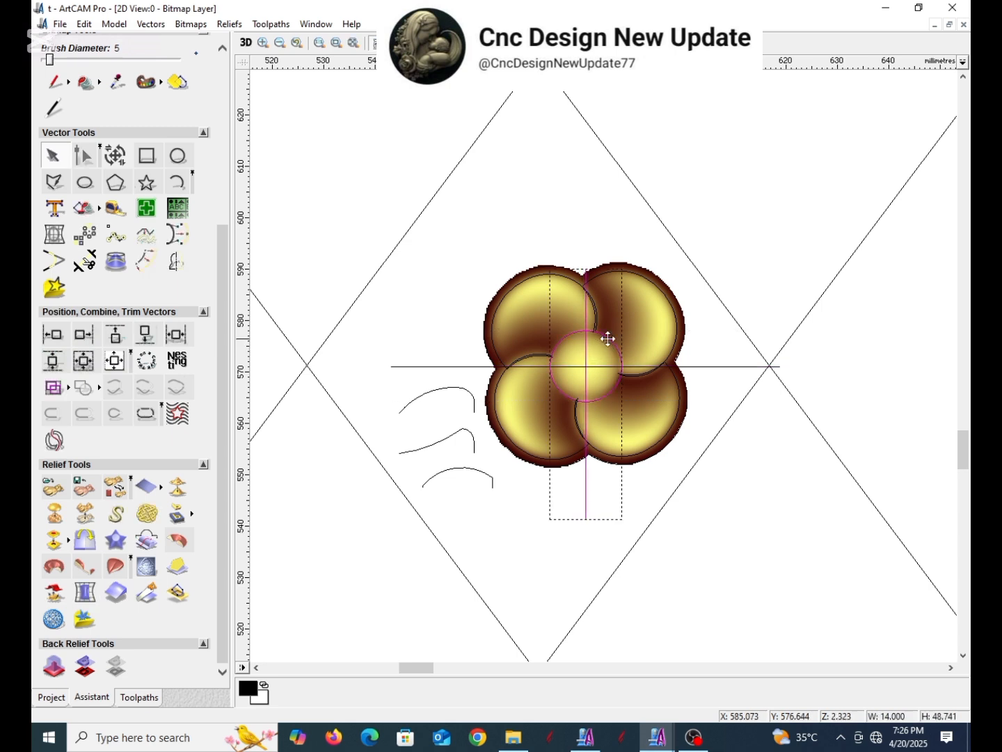
{"action": "key", "text": "c"}
{"action": "left_click", "coordinate": [733, 230]}
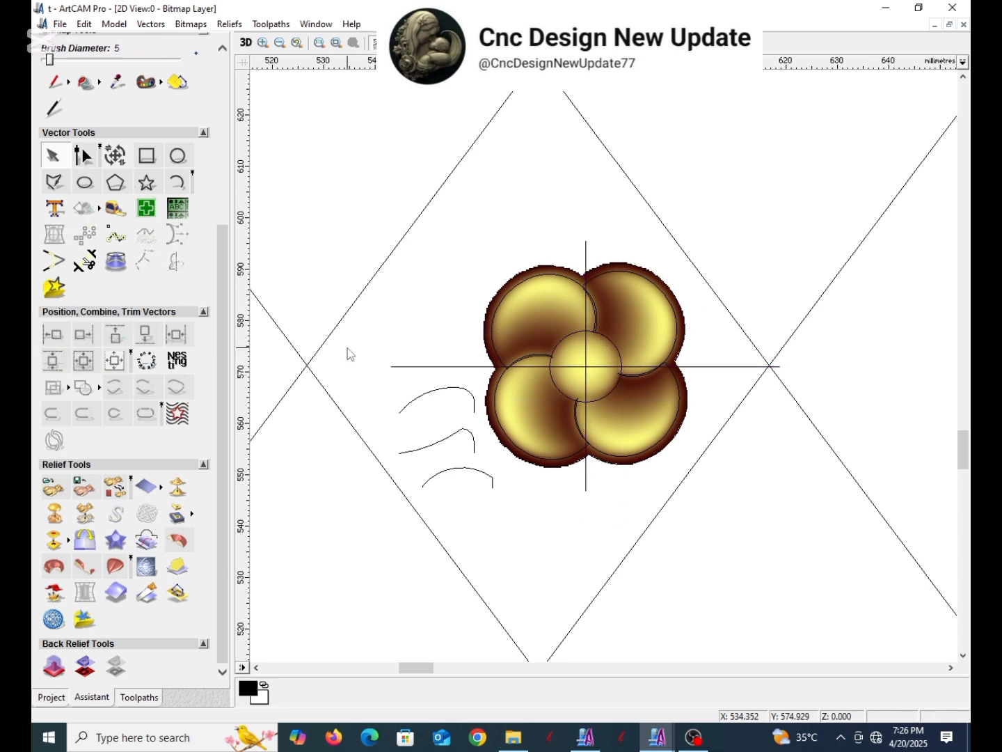
- Delete the three loose curves beside the flower and group the flower's vectors with the two centre lines
{"action": "left_click_drag", "start_coordinate": [347, 347], "coordinate": [518, 579]}
{"action": "key", "text": "Delete"}
{"action": "left_click_drag", "start_coordinate": [453, 247], "coordinate": [725, 507]}
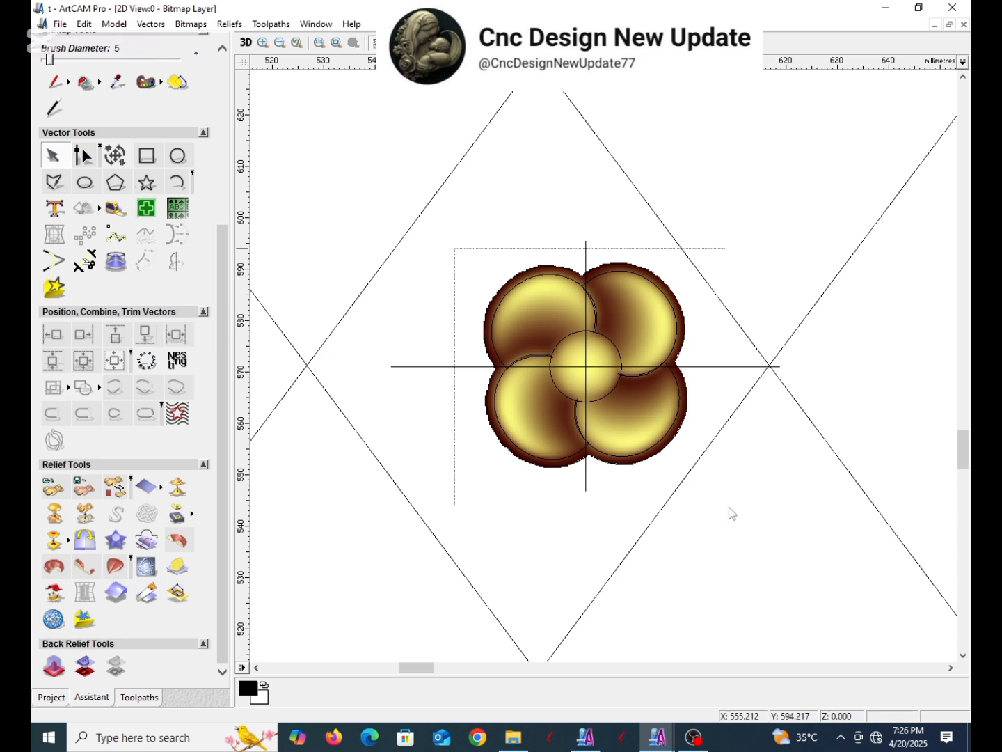
{"action": "left_click_drag", "start_coordinate": [795, 218], "coordinate": [354, 616]}
{"action": "left_click", "coordinate": [710, 317]}
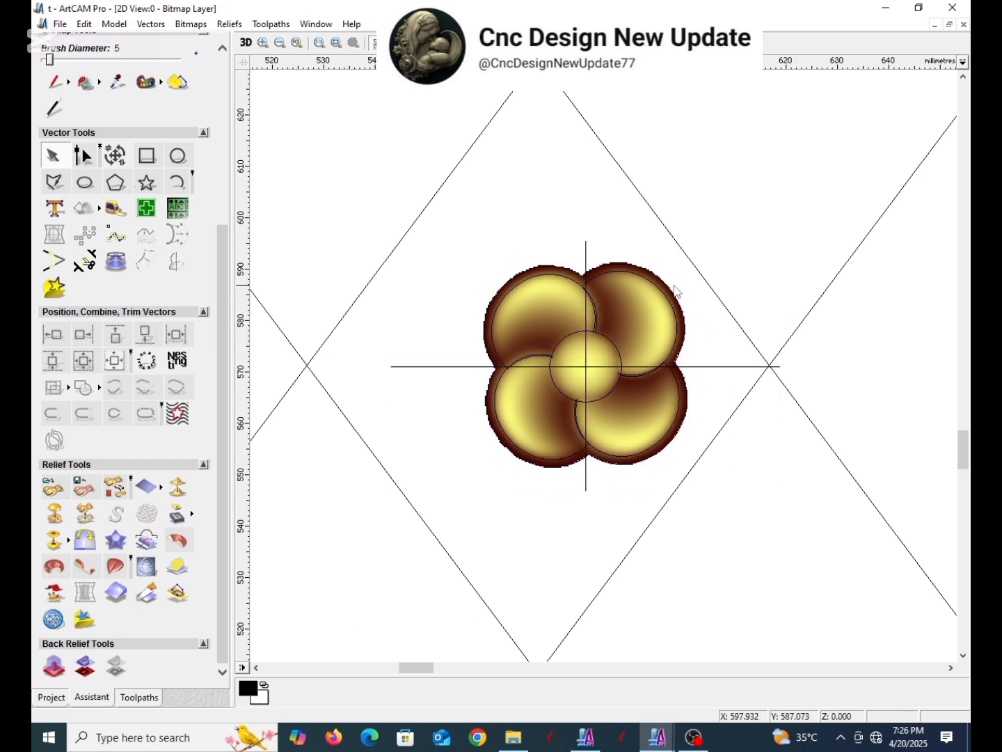
{"action": "left_click_drag", "start_coordinate": [800, 186], "coordinate": [358, 532]}
{"action": "scroll", "coordinate": [695, 283], "scroll_direction": "up", "scroll_amount": 3}
{"action": "right_click", "coordinate": [598, 274]}
{"action": "left_click", "coordinate": [654, 425]}
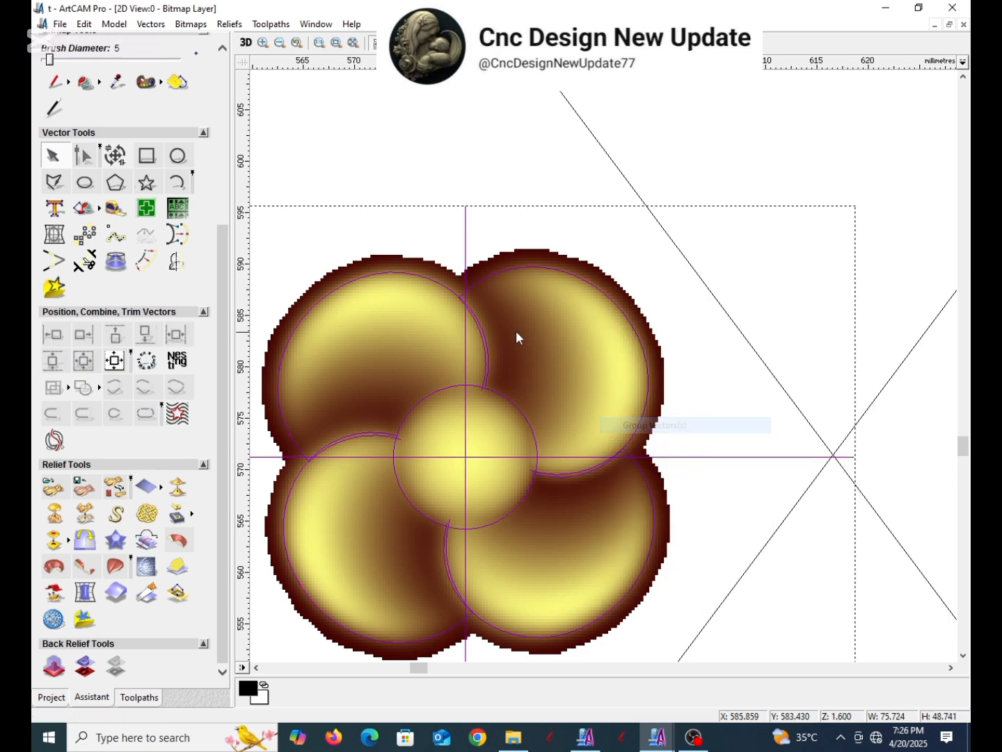
- Place a copy of the grouped flower with its centre exactly on the diamond intersection above the original
{"action": "scroll", "coordinate": [576, 436], "scroll_direction": "down", "scroll_amount": 4}
{"action": "left_click_drag", "start_coordinate": [607, 385], "coordinate": [582, 230]}
{"action": "scroll", "coordinate": [597, 258], "scroll_direction": "up", "scroll_amount": 4}
{"action": "scroll", "coordinate": [590, 362], "scroll_direction": "up", "scroll_amount": 2}
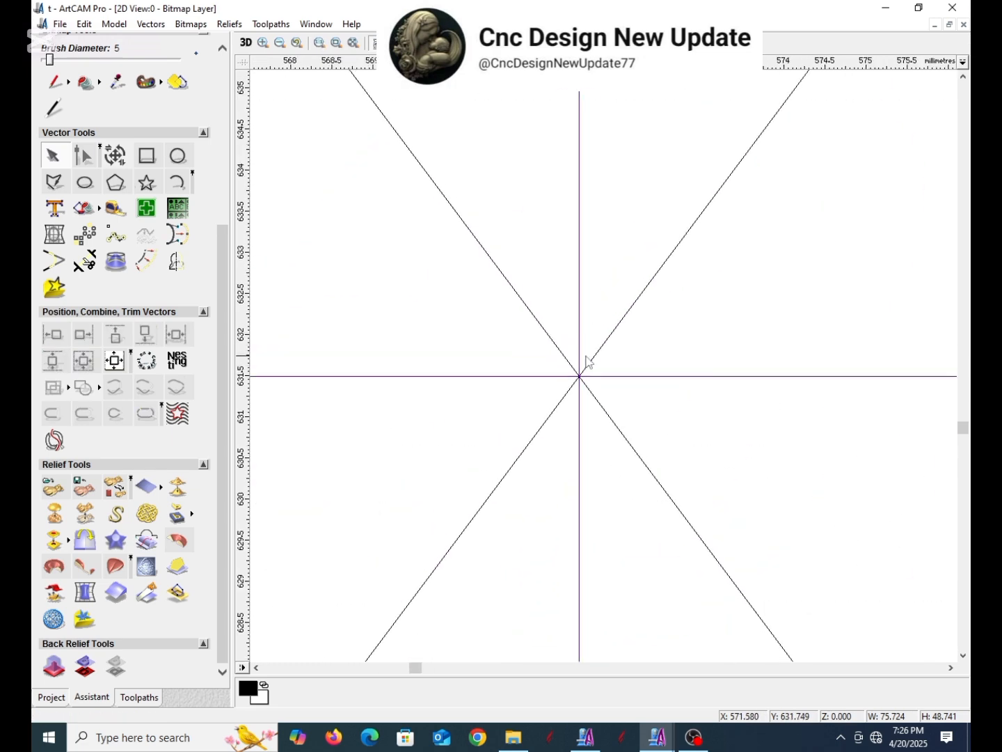
{"action": "scroll", "coordinate": [631, 410], "scroll_direction": "down", "scroll_amount": 6}
{"action": "scroll", "coordinate": [554, 385], "scroll_direction": "down", "scroll_amount": 3}
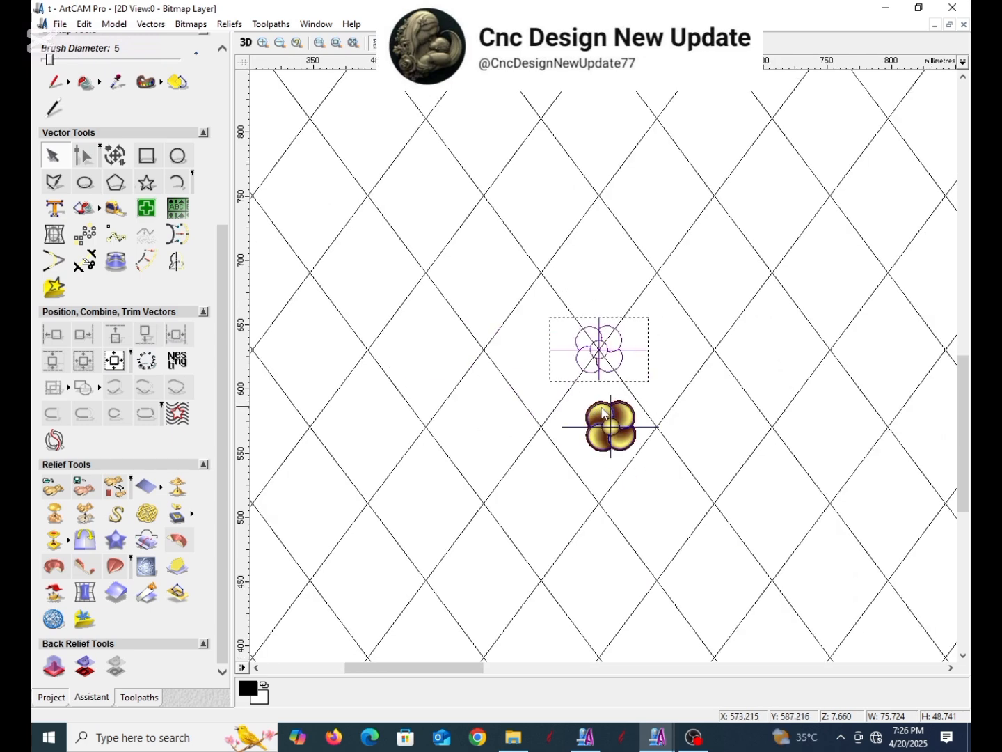
- Place copies of the grouped flower on the left and right corners of the diamond around the original
{"action": "scroll", "coordinate": [613, 377], "scroll_direction": "up", "scroll_amount": 3}
{"action": "left_click_drag", "start_coordinate": [580, 320], "coordinate": [695, 476]}
{"action": "scroll", "coordinate": [687, 472], "scroll_direction": "up", "scroll_amount": 5}
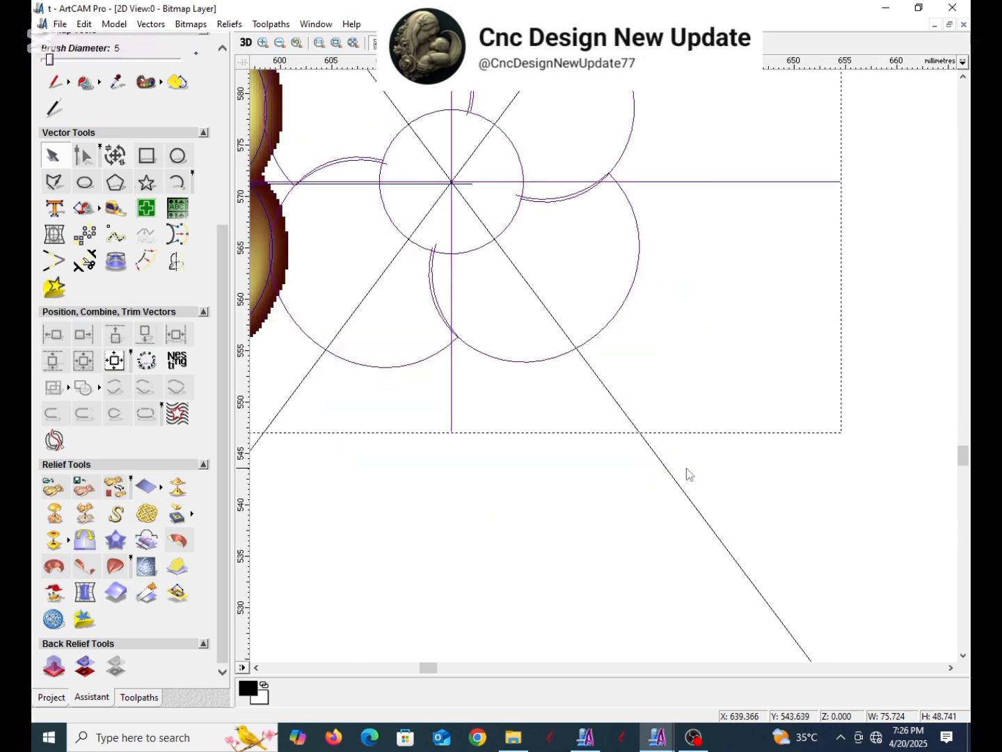
{"action": "scroll", "coordinate": [600, 373], "scroll_direction": "down", "scroll_amount": 3}
{"action": "scroll", "coordinate": [612, 358], "scroll_direction": "down", "scroll_amount": 2}
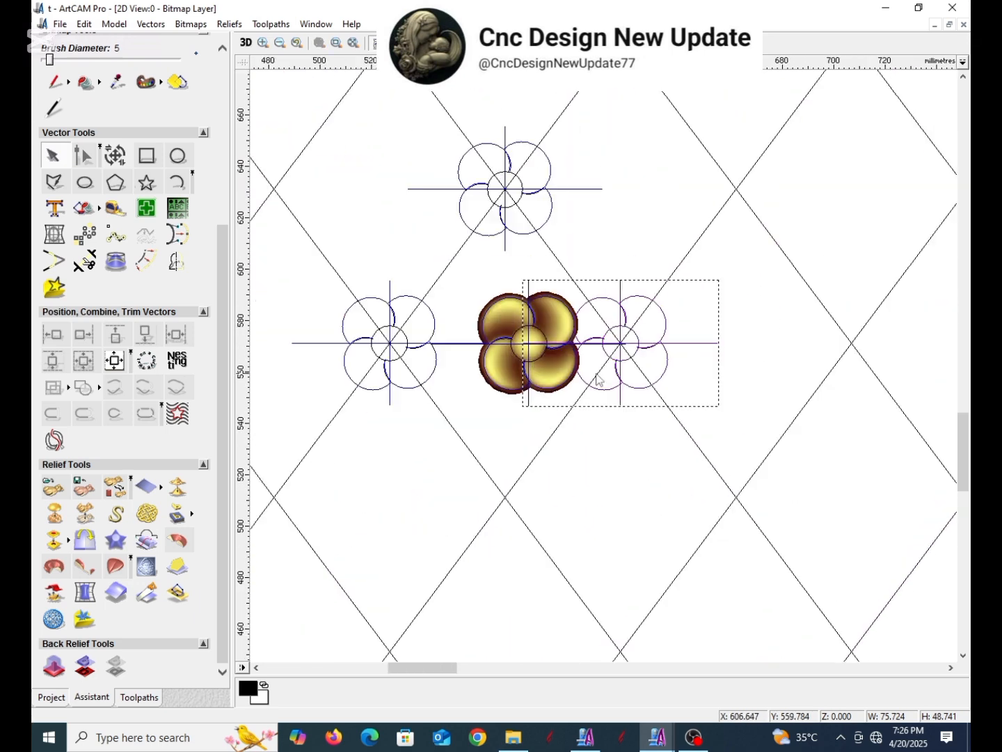
- Place a copy of the grouped flower on the bottom corner of the same diamond and deselect it
{"action": "left_click_drag", "start_coordinate": [619, 343], "coordinate": [506, 497]}
{"action": "scroll", "coordinate": [553, 441], "scroll_direction": "up", "scroll_amount": 7}
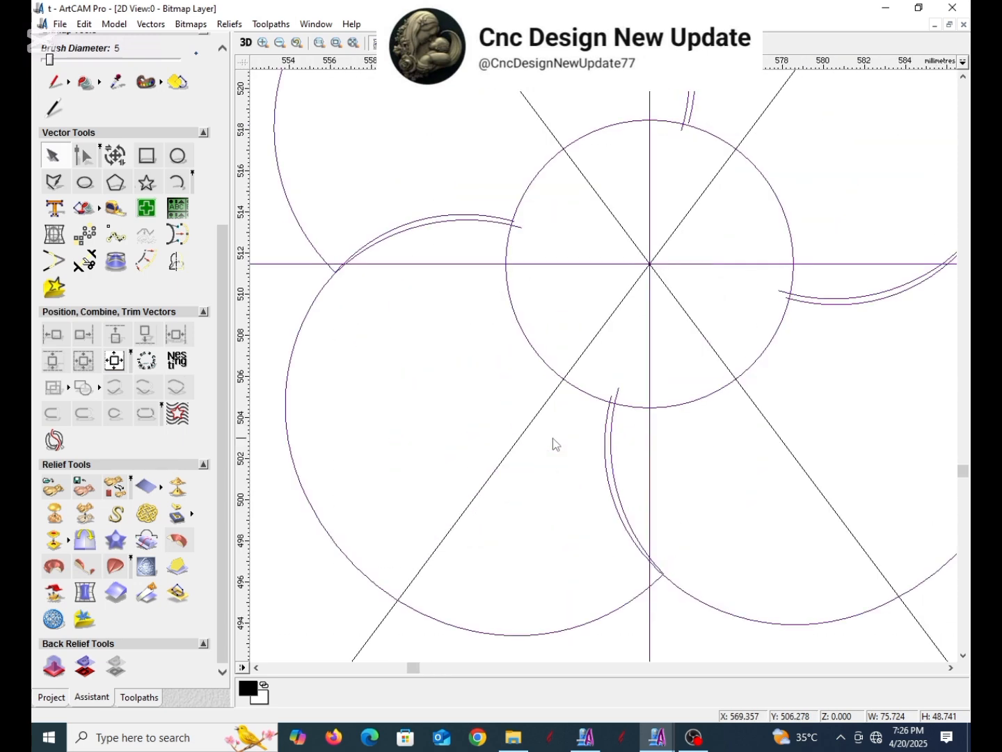
{"action": "scroll", "coordinate": [657, 285], "scroll_direction": "down", "scroll_amount": 4}
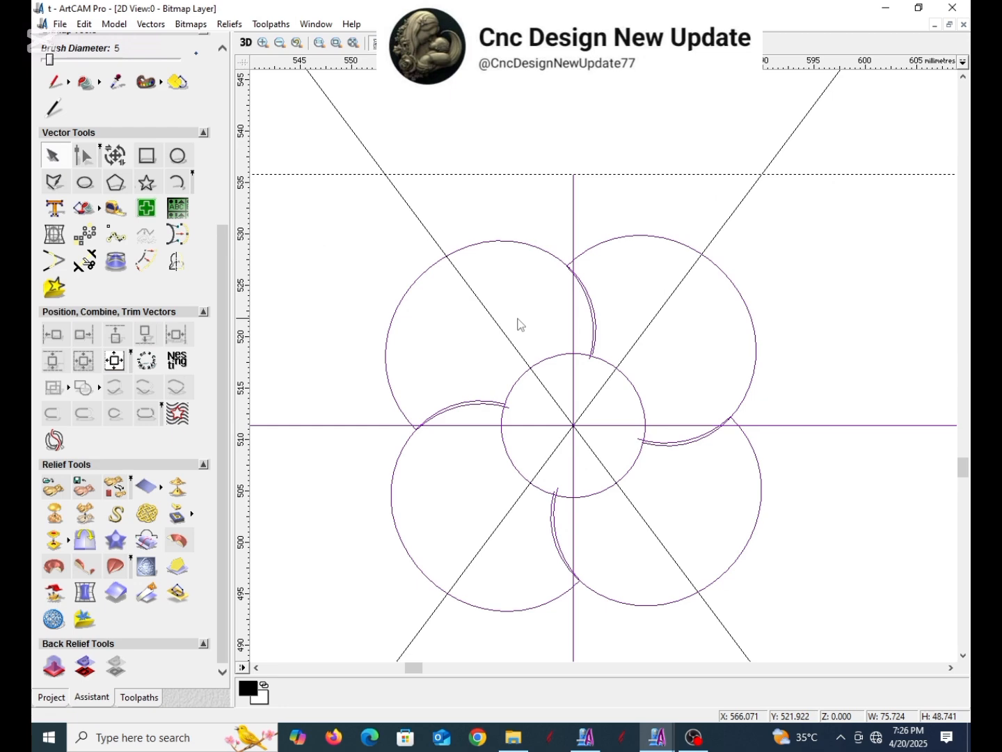
{"action": "scroll", "coordinate": [650, 328], "scroll_direction": "down", "scroll_amount": 4}
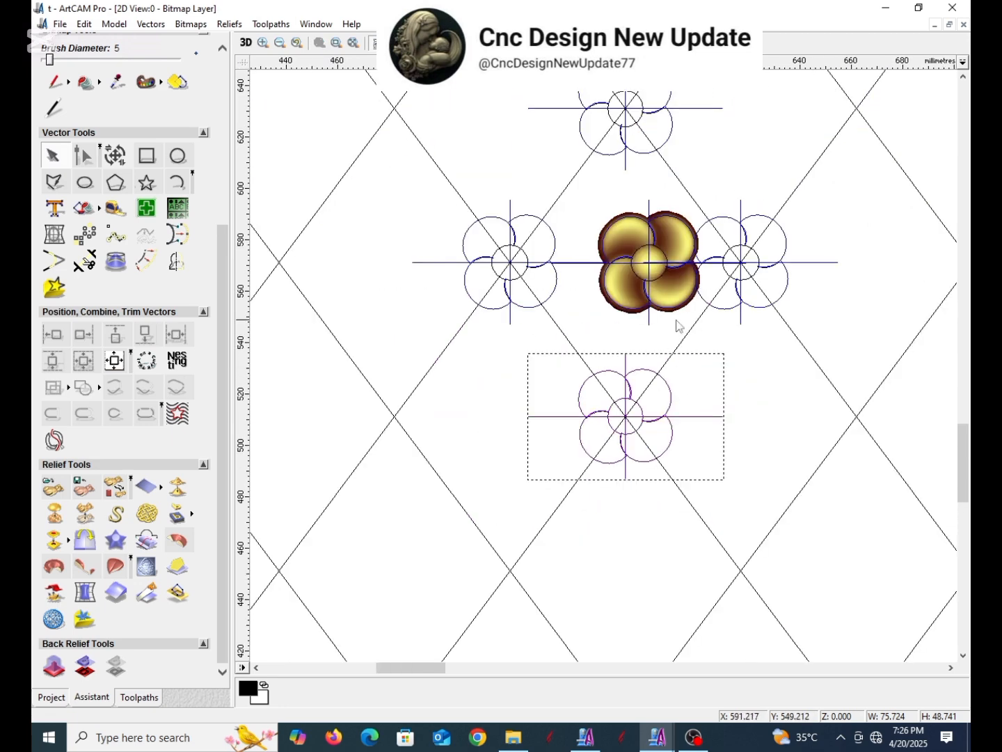
{"action": "left_click", "coordinate": [679, 325]}
- Select the diamond grid and ungroup all of its vectors
{"action": "scroll", "coordinate": [644, 347], "scroll_direction": "down", "scroll_amount": 4}
{"action": "scroll", "coordinate": [599, 278], "scroll_direction": "up", "scroll_amount": 4}
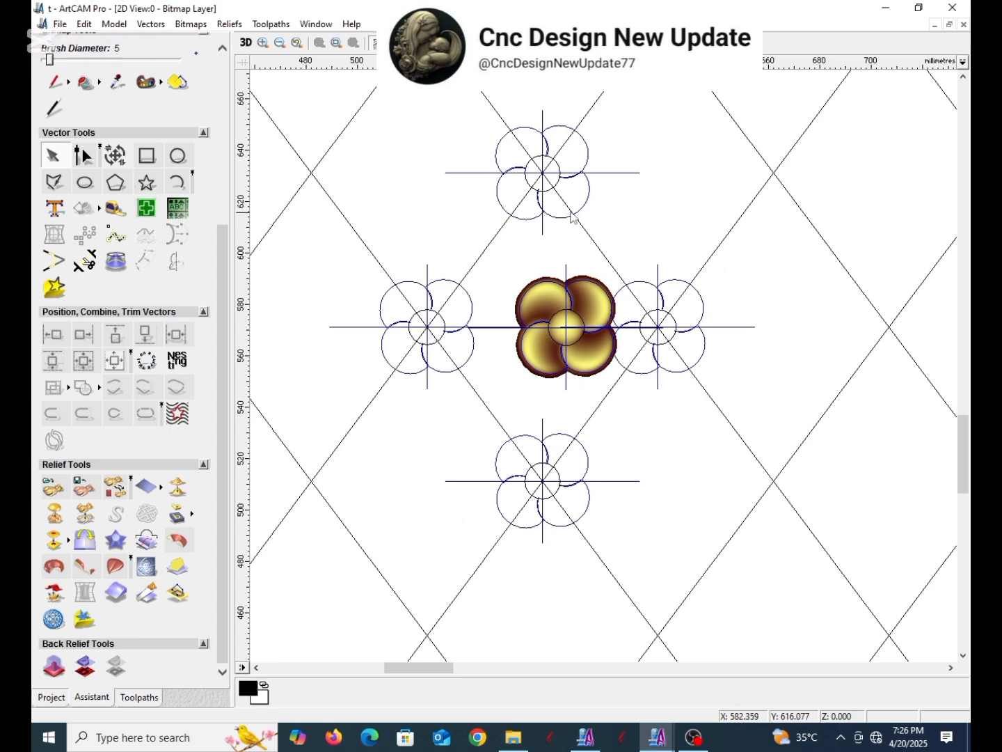
{"action": "scroll", "coordinate": [571, 217], "scroll_direction": "up", "scroll_amount": 3}
{"action": "scroll", "coordinate": [626, 278], "scroll_direction": "down", "scroll_amount": 6}
{"action": "left_click", "coordinate": [638, 313]}
{"action": "right_click", "coordinate": [639, 309]}
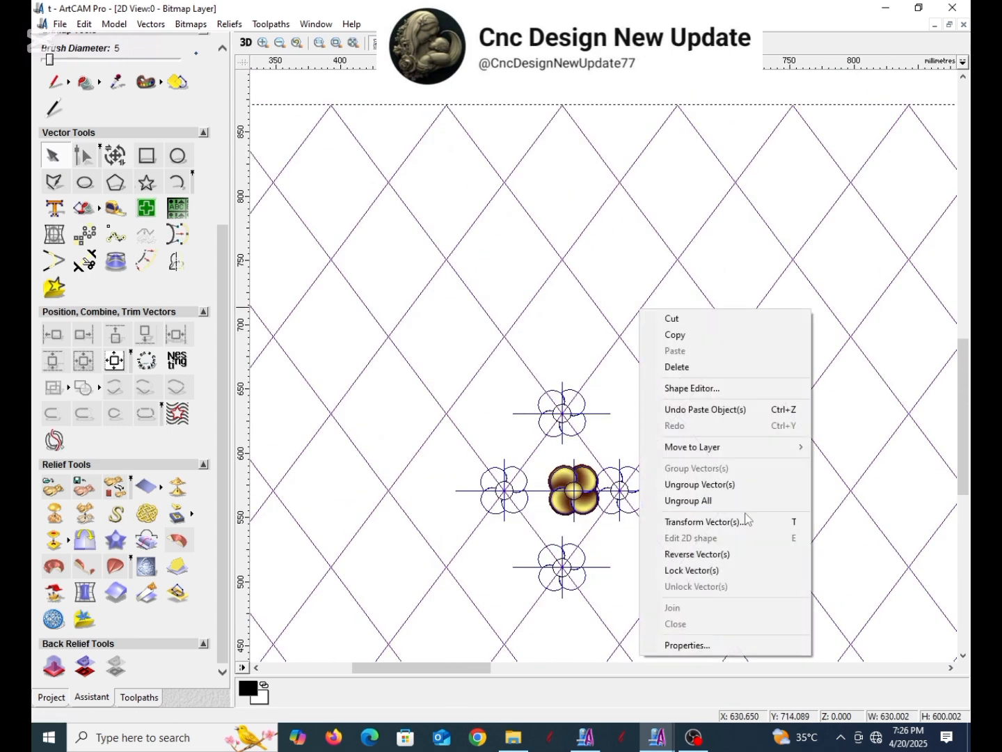
{"action": "left_click", "coordinate": [697, 501]}
- Clear the flower relief from the model, leaving the vectors in place
{"action": "scroll", "coordinate": [613, 424], "scroll_direction": "up", "scroll_amount": 3}
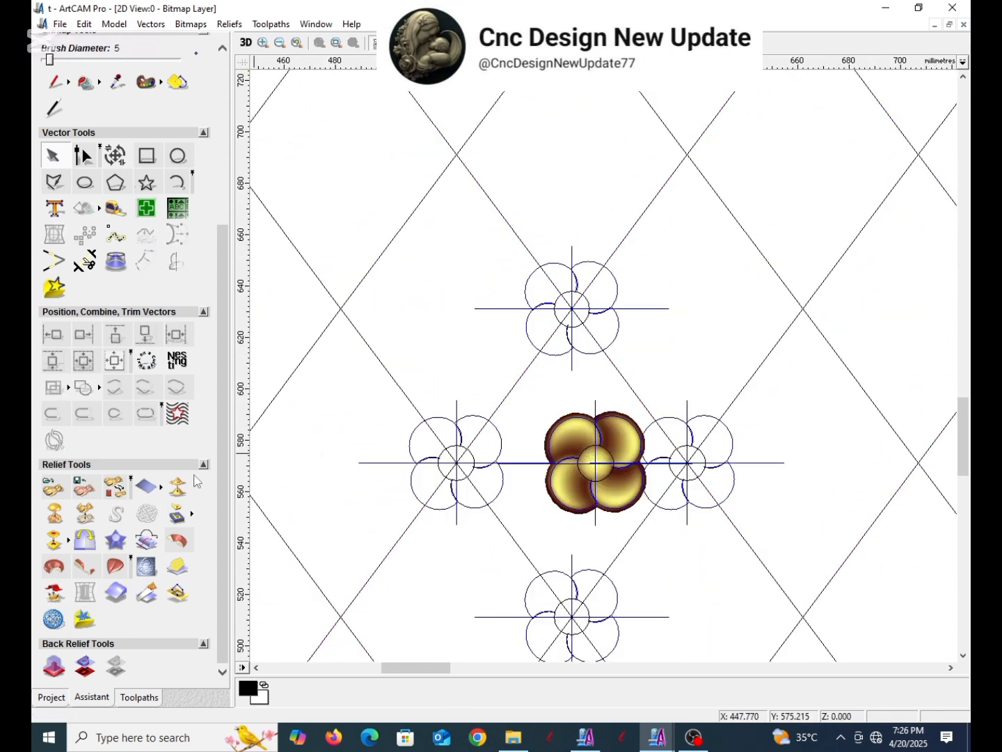
{"action": "scroll", "coordinate": [607, 344], "scroll_direction": "up", "scroll_amount": 2}
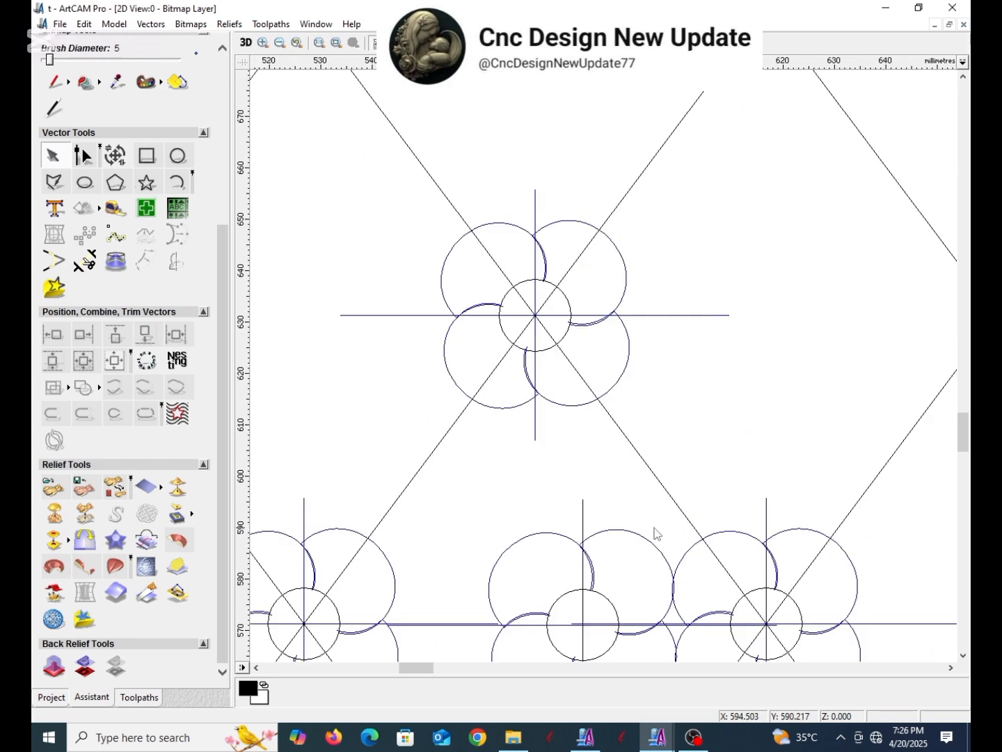
{"action": "scroll", "coordinate": [556, 585], "scroll_direction": "down", "scroll_amount": 2}
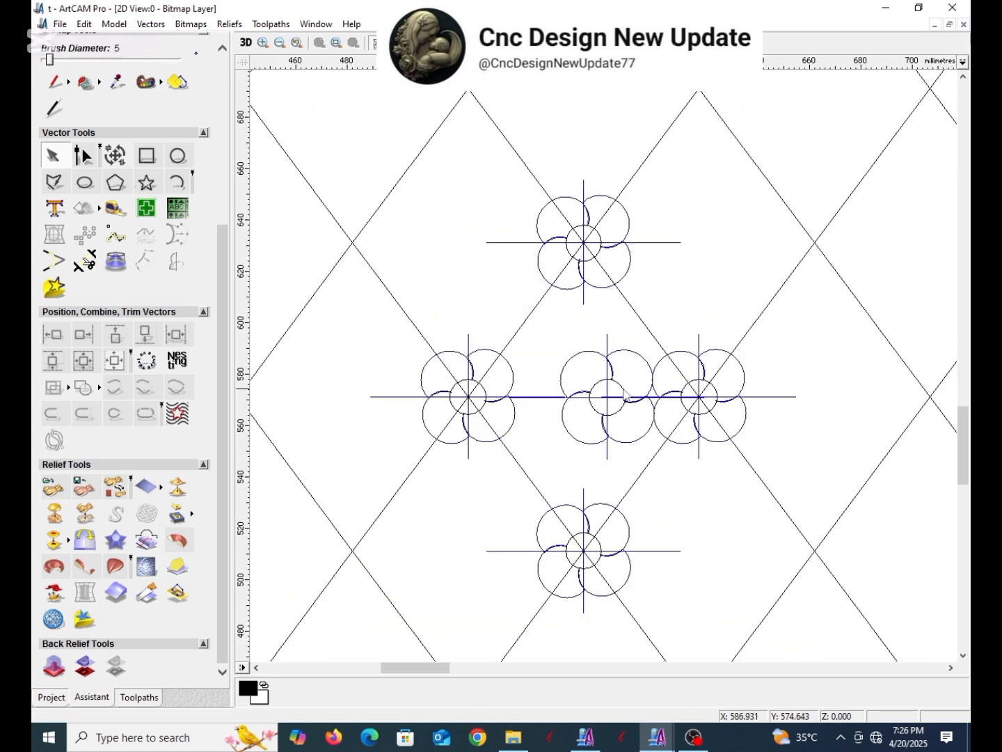
- Delete the original flower's vectors inside the diamond and ungroup the centre lines from the flower copies
{"action": "key", "text": "ctrl+z"}
{"action": "scroll", "coordinate": [586, 306], "scroll_direction": "up", "scroll_amount": 4}
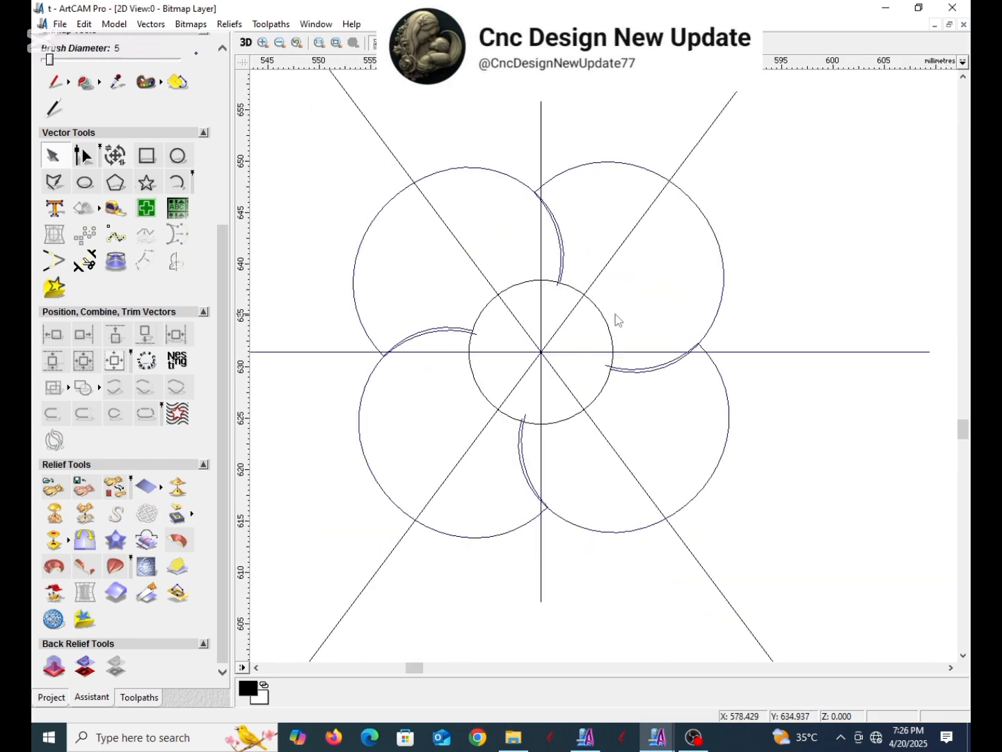
{"action": "scroll", "coordinate": [620, 323], "scroll_direction": "down", "scroll_amount": 2}
{"action": "scroll", "coordinate": [595, 453], "scroll_direction": "up", "scroll_amount": 2}
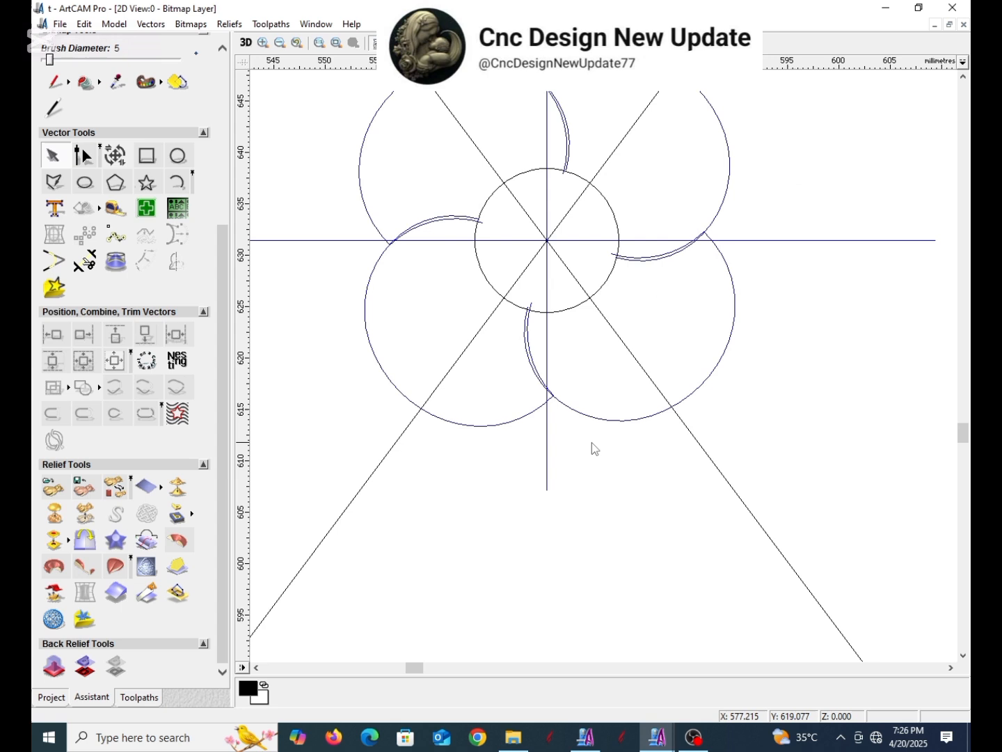
- Cut off the top corner of the diamond below the upper flower and close the gap with a smooth curve
{"action": "left_click", "coordinate": [664, 394]}
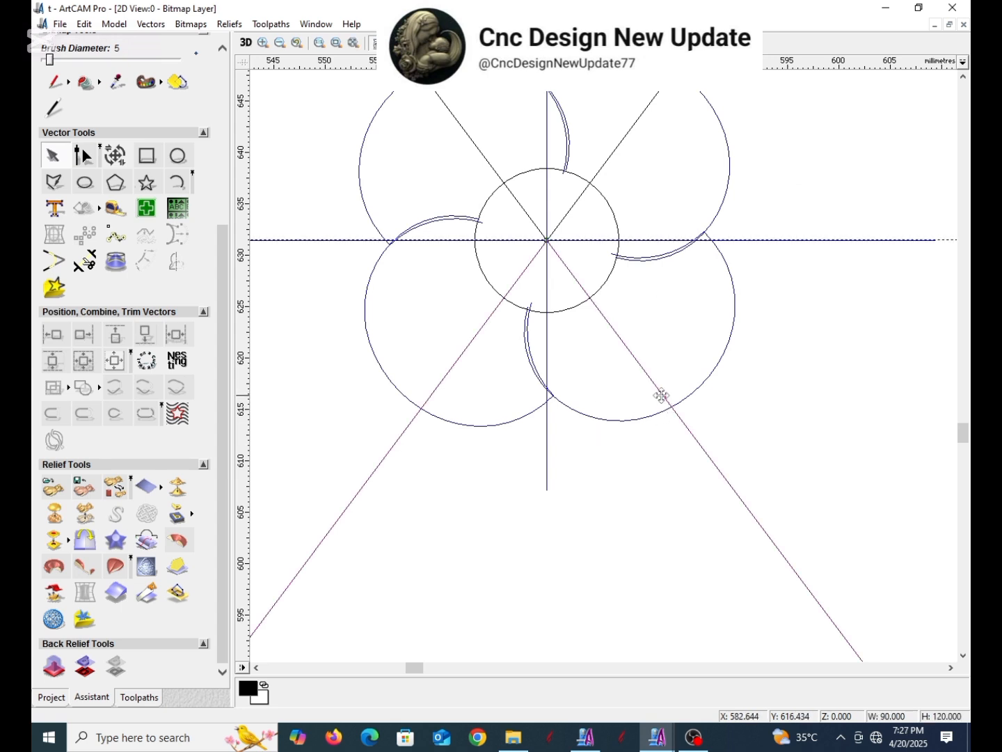
{"action": "left_click", "coordinate": [438, 387]}
{"action": "right_click", "coordinate": [650, 467]}
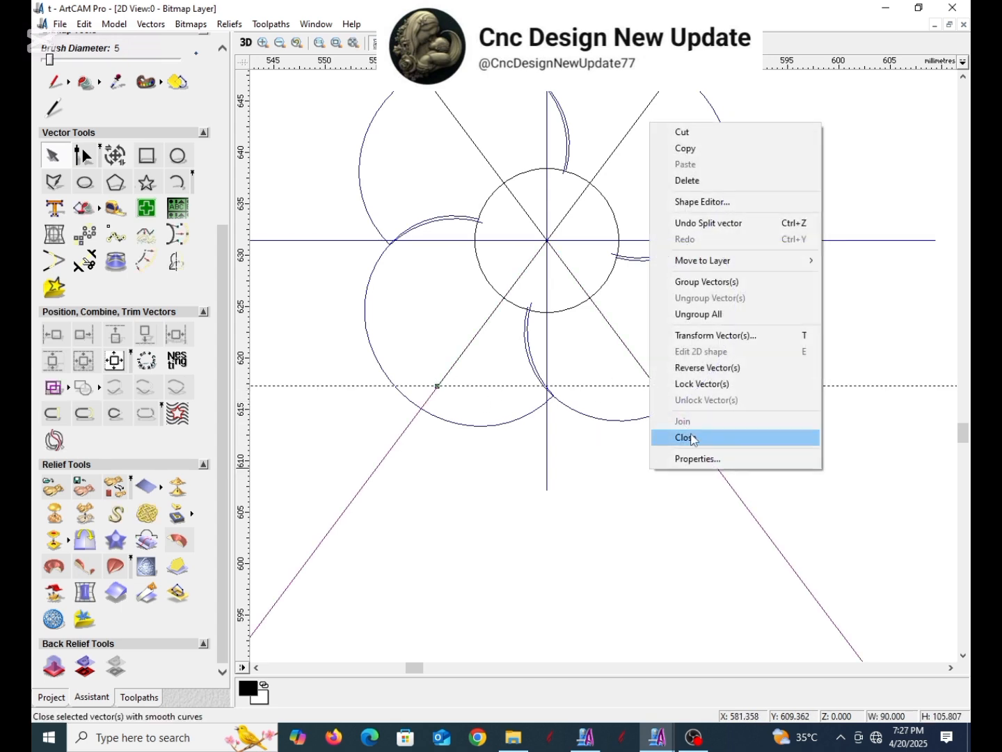
{"action": "left_click", "coordinate": [685, 437]}
{"action": "key", "text": "n"}
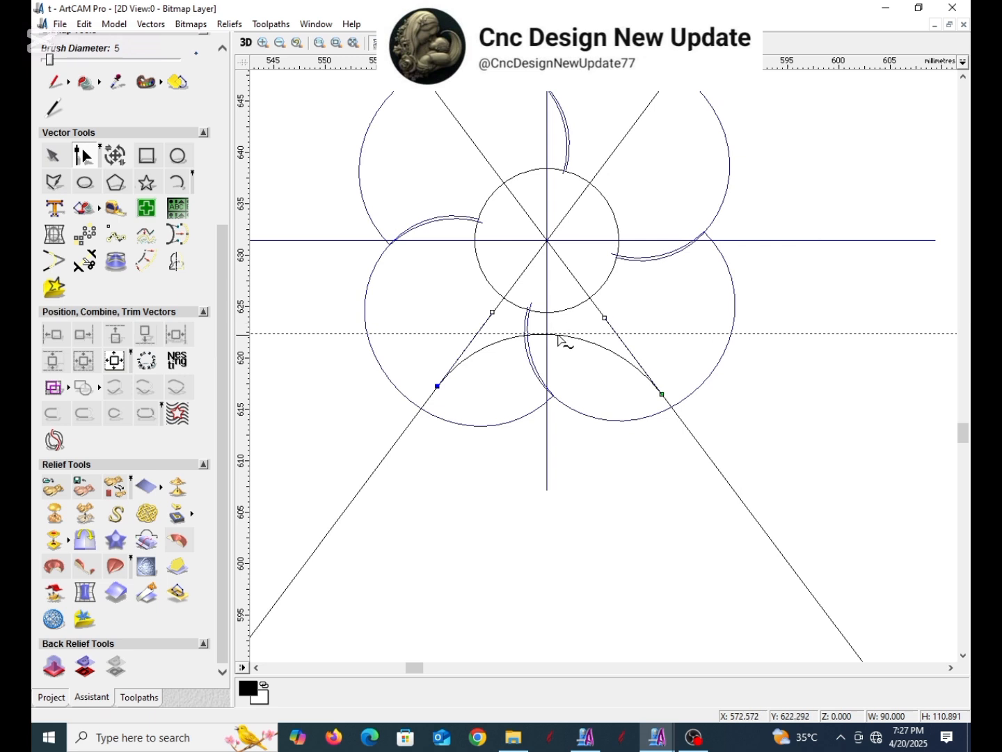
- Reshape the curve closing the diamond's top into a shallow arc dipping to the lower petal junction of the upper flower
{"action": "key", "text": "x"}
{"action": "key", "text": "b"}
{"action": "key", "text": "a"}
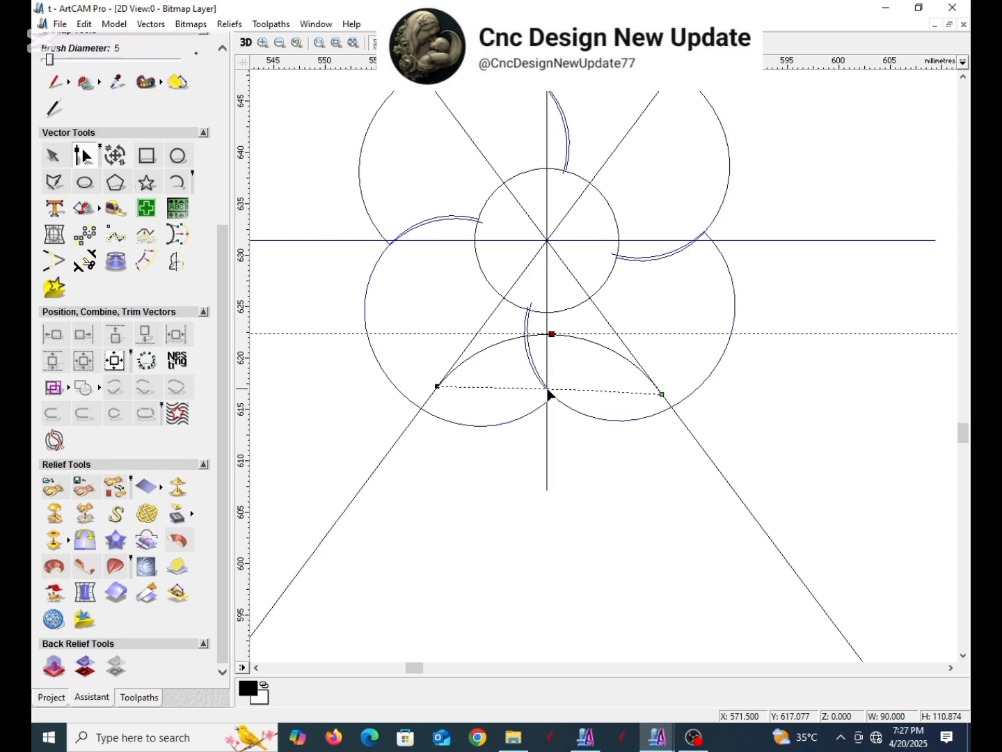
{"action": "key", "text": "l"}
{"action": "scroll", "coordinate": [549, 396], "scroll_direction": "up", "scroll_amount": 4}
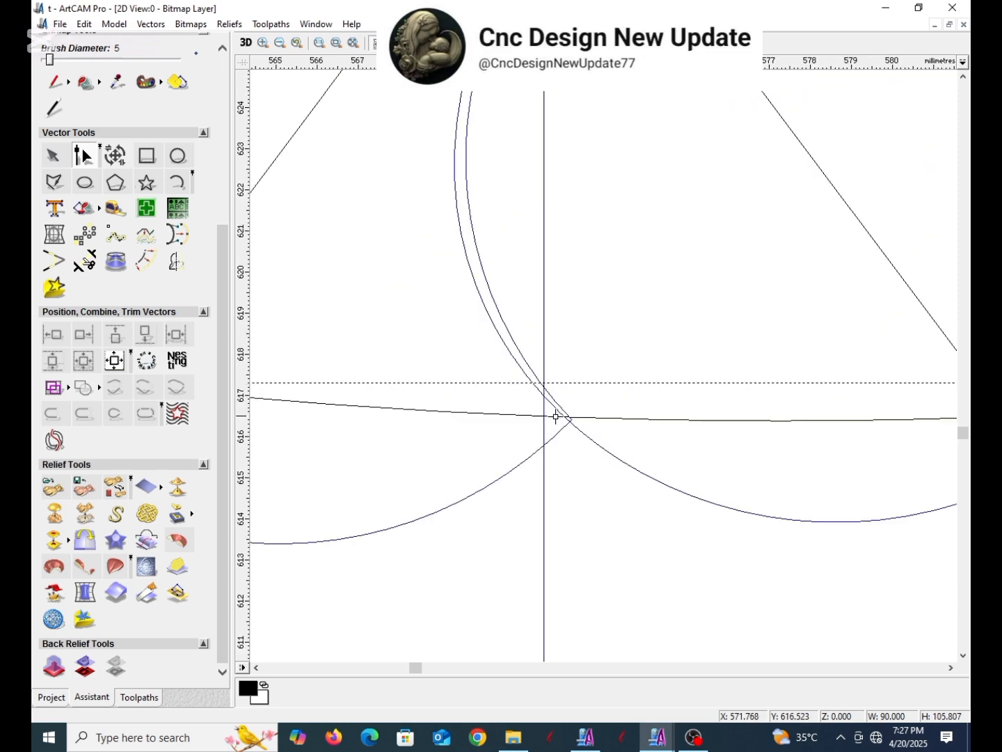
{"action": "left_click_drag", "start_coordinate": [556, 416], "coordinate": [555, 421]}
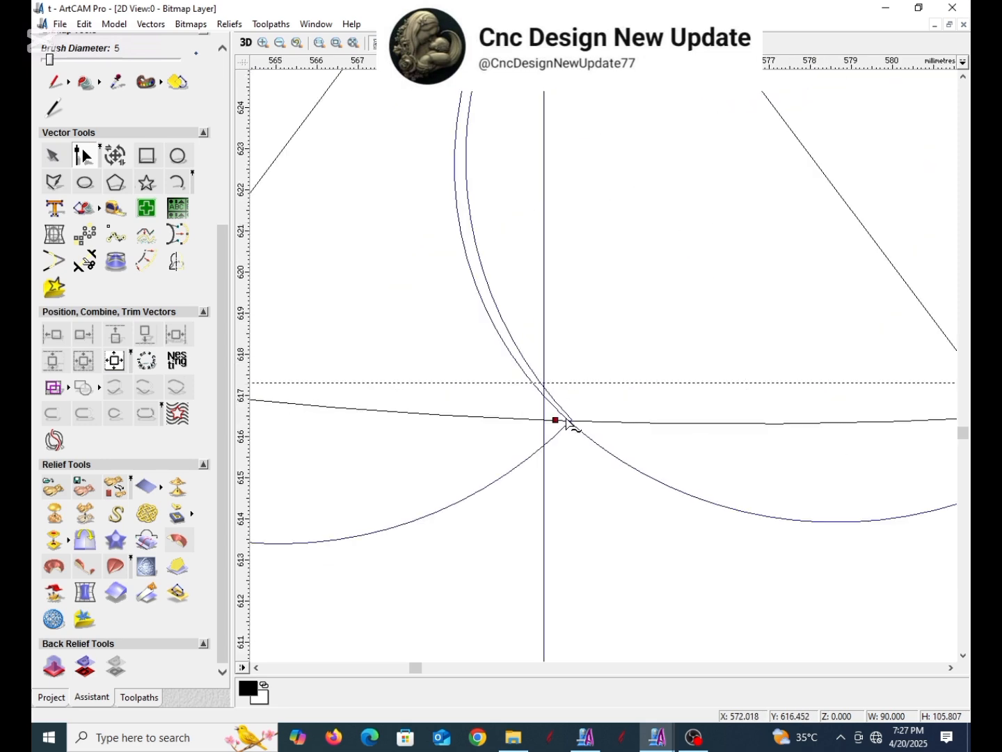
{"action": "key", "text": "n"}
{"action": "scroll", "coordinate": [613, 410], "scroll_direction": "down", "scroll_amount": 6}
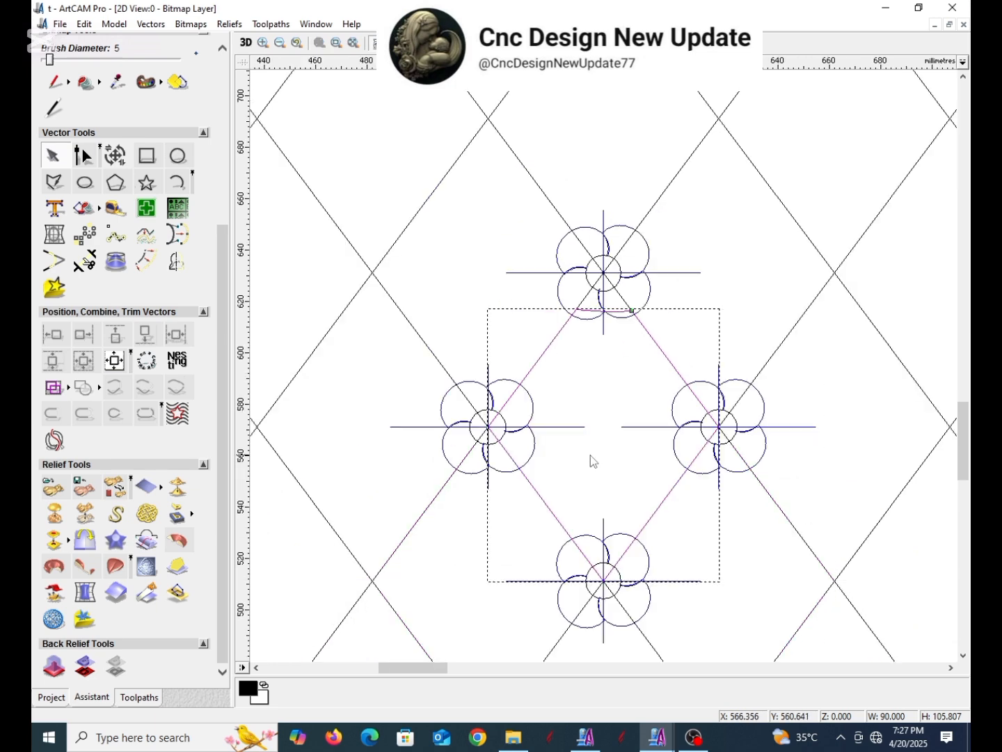
- Cut off the diamond's left corner inside the left flower and close the gap with a smooth curve
{"action": "scroll", "coordinate": [550, 431], "scroll_direction": "up", "scroll_amount": 2}
{"action": "scroll", "coordinate": [579, 388], "scroll_direction": "up", "scroll_amount": 2}
{"action": "left_click", "coordinate": [569, 387]}
{"action": "key", "text": "n"}
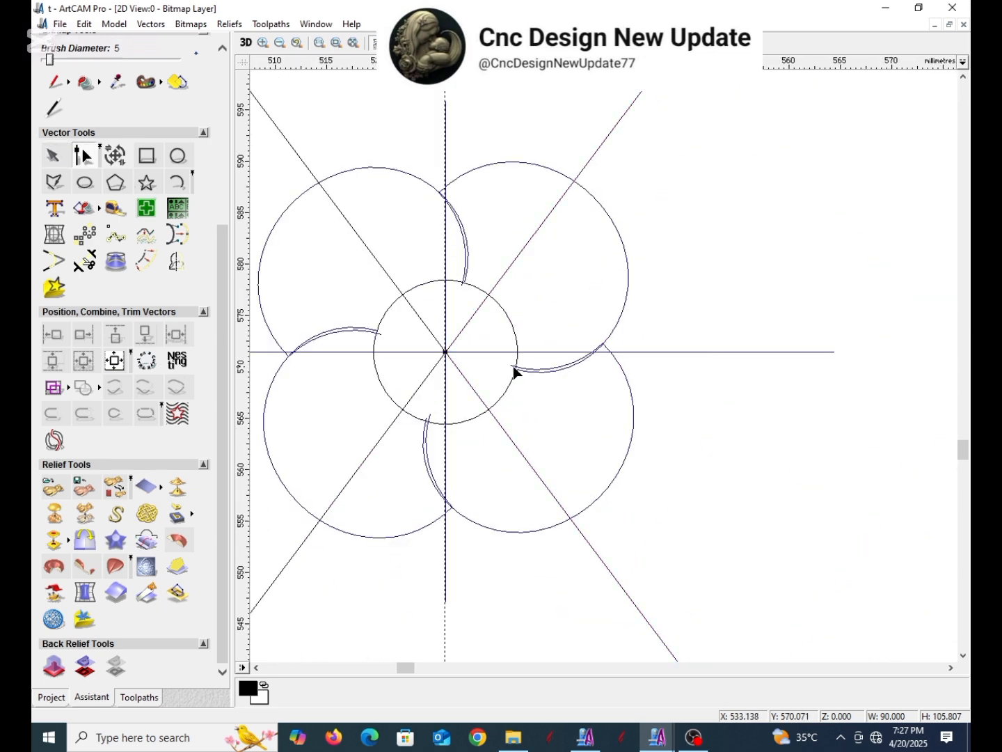
{"action": "left_click", "coordinate": [564, 195]}
{"action": "left_click_drag", "start_coordinate": [564, 518], "coordinate": [564, 509]}
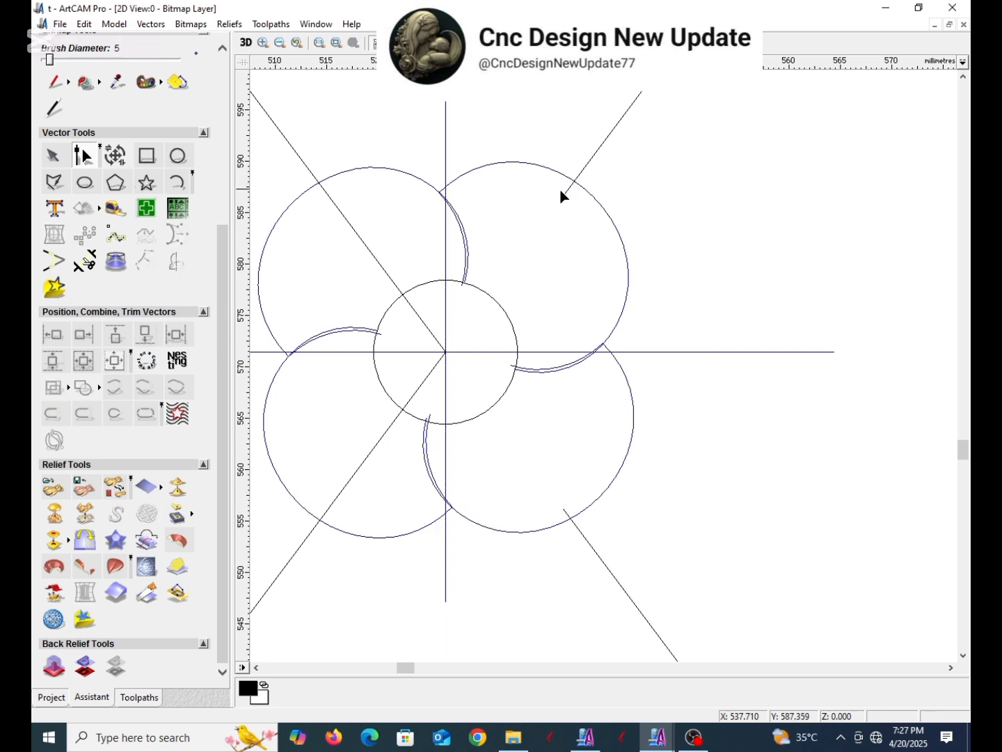
{"action": "left_click", "coordinate": [567, 194]}
{"action": "right_click", "coordinate": [661, 198]}
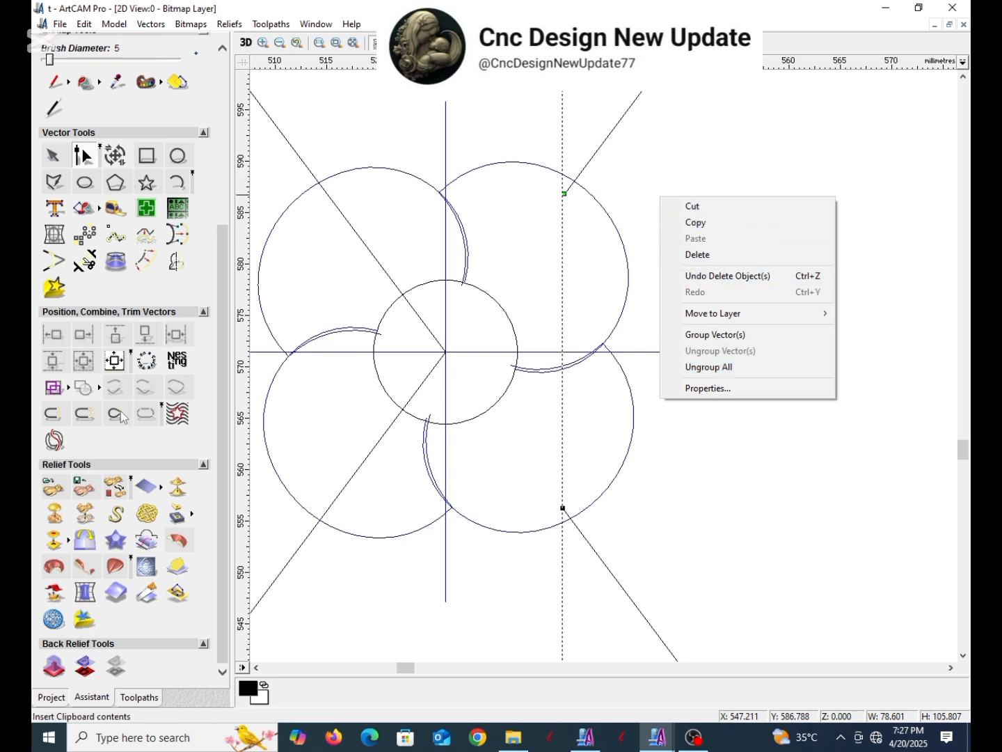
{"action": "left_click", "coordinate": [87, 414]}
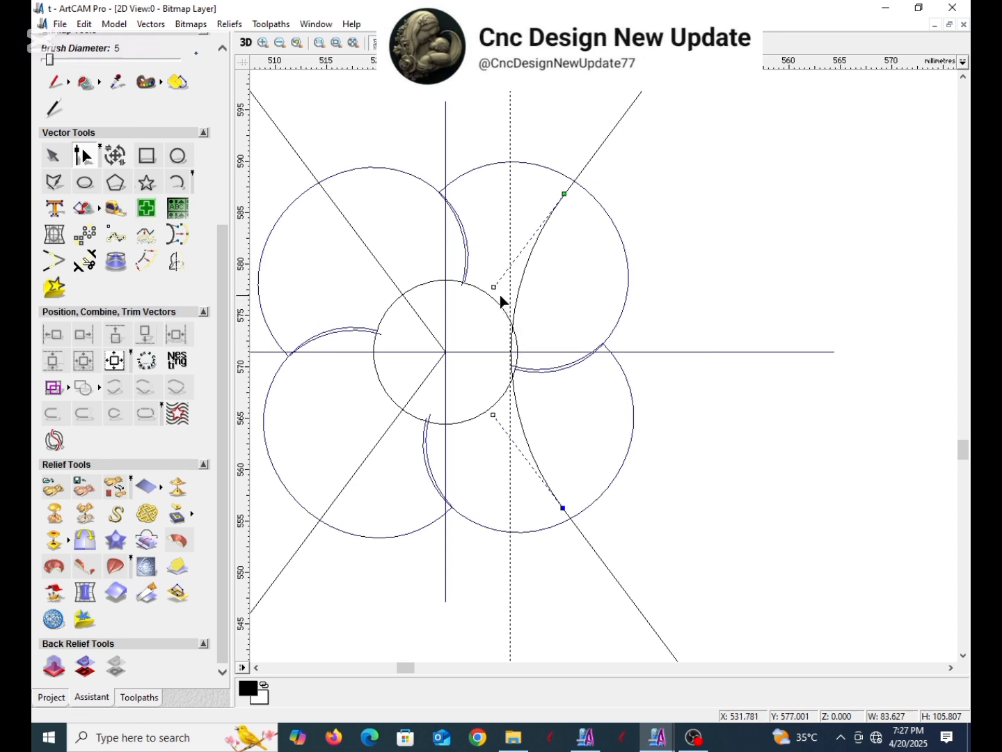
- Bend the left closing curve outward into an arc that meets the right petal junction of the left flower
{"action": "left_click_drag", "start_coordinate": [495, 287], "coordinate": [641, 275]}
{"action": "left_click_drag", "start_coordinate": [495, 419], "coordinate": [593, 477]}
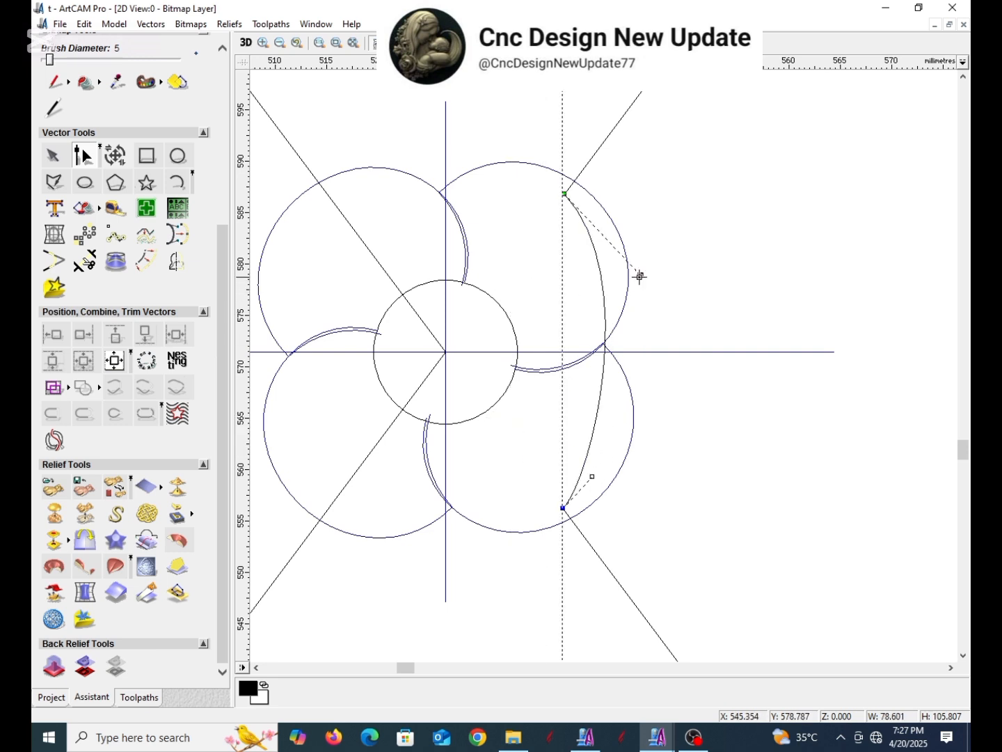
{"action": "left_click_drag", "start_coordinate": [640, 277], "coordinate": [638, 279]}
{"action": "scroll", "coordinate": [604, 351], "scroll_direction": "up", "scroll_amount": 2}
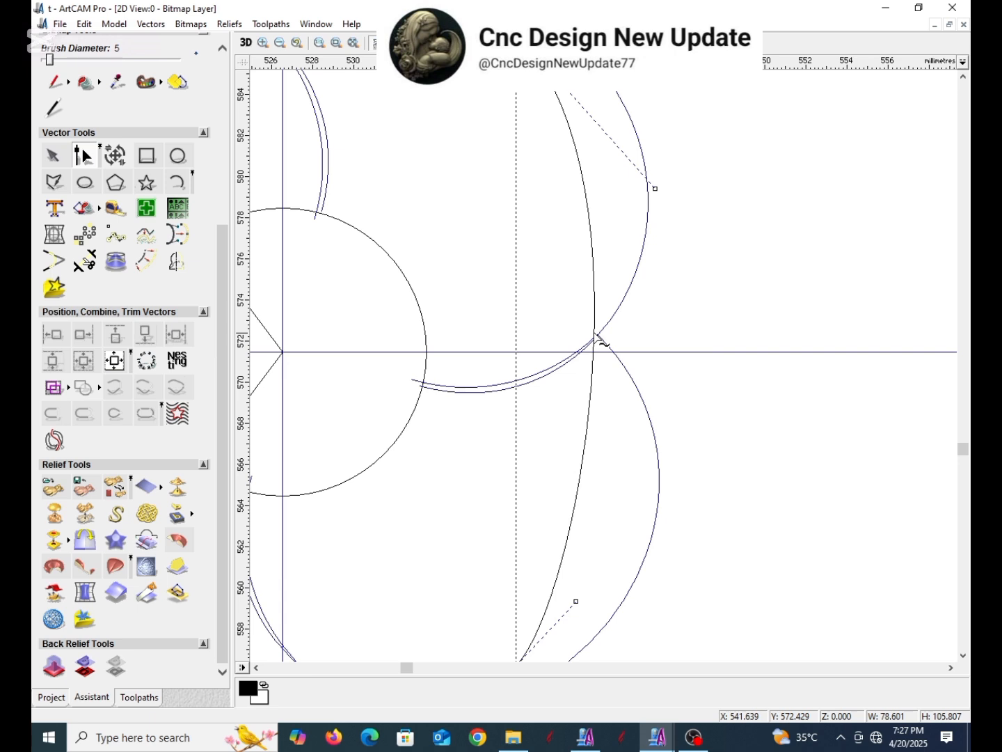
{"action": "key", "text": "a"}
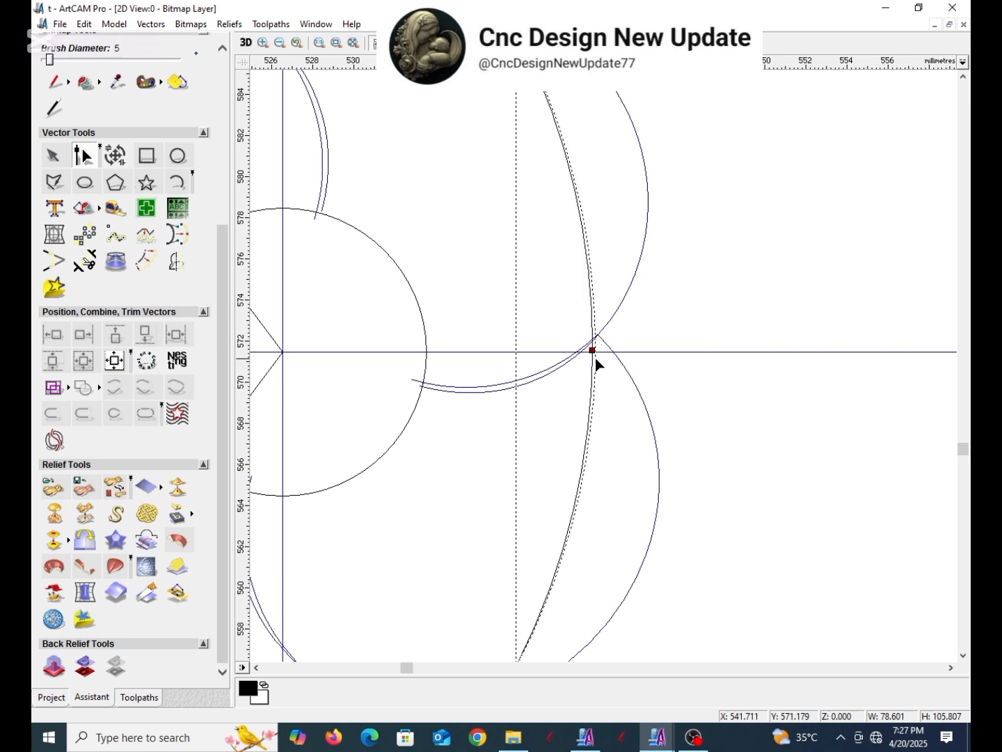
{"action": "scroll", "coordinate": [598, 341], "scroll_direction": "down", "scroll_amount": 2}
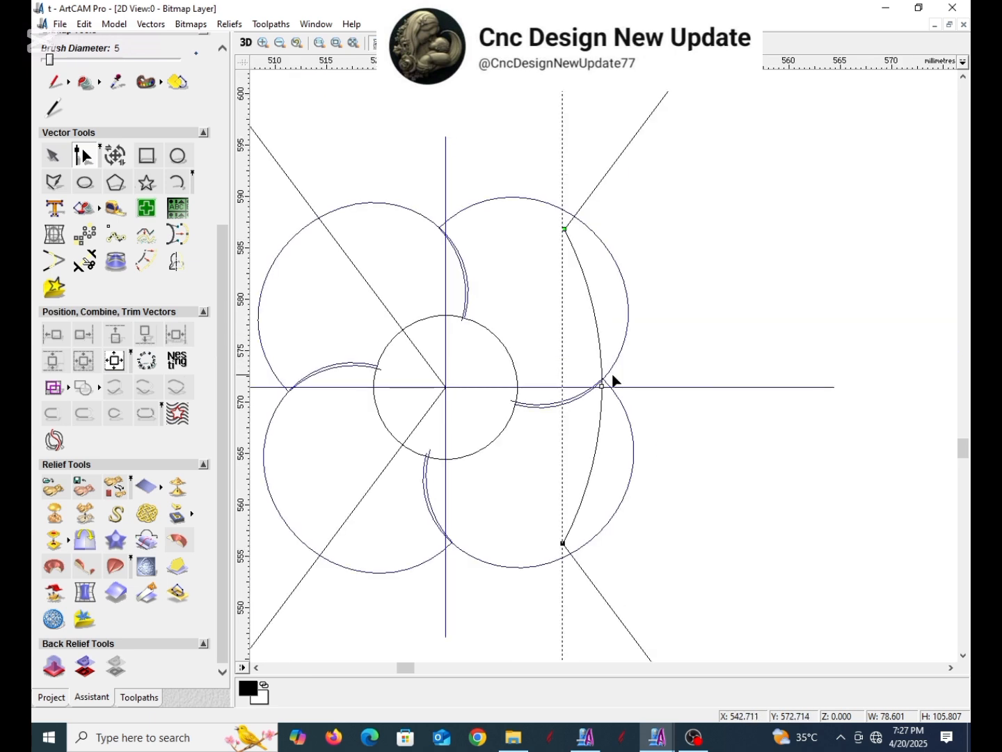
{"action": "key", "text": "Escape"}
{"action": "scroll", "coordinate": [634, 379], "scroll_direction": "down", "scroll_amount": 4}
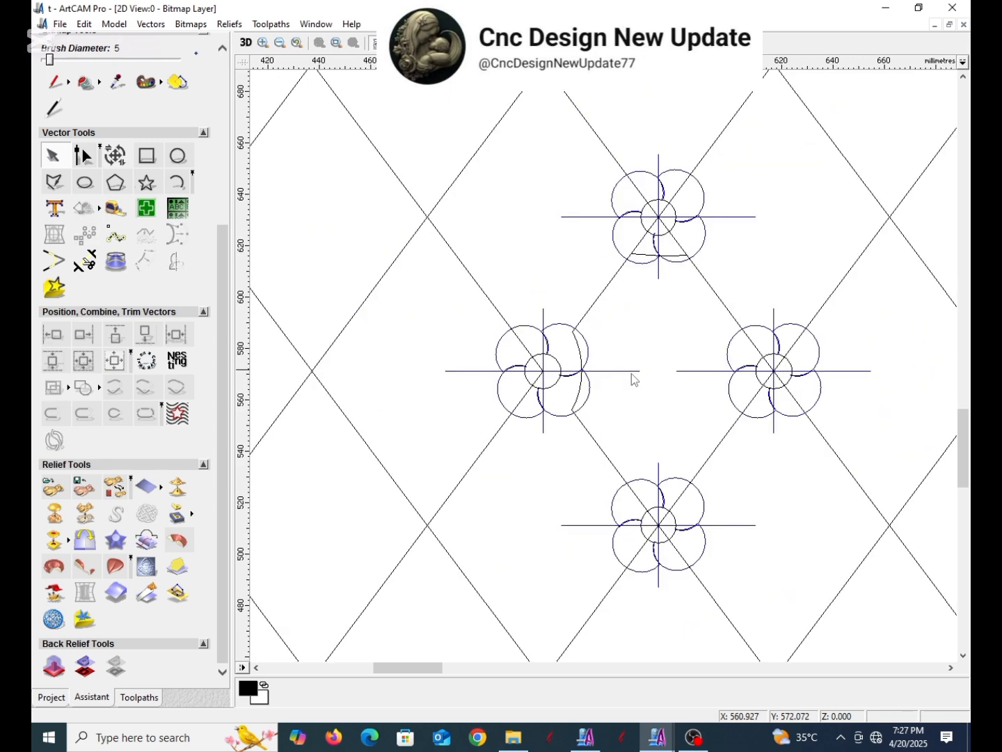
- Cut the diamond outline near the upper and left flowers' petal junctions and delete everything except its upper-left quarter
{"action": "left_click", "coordinate": [688, 263]}
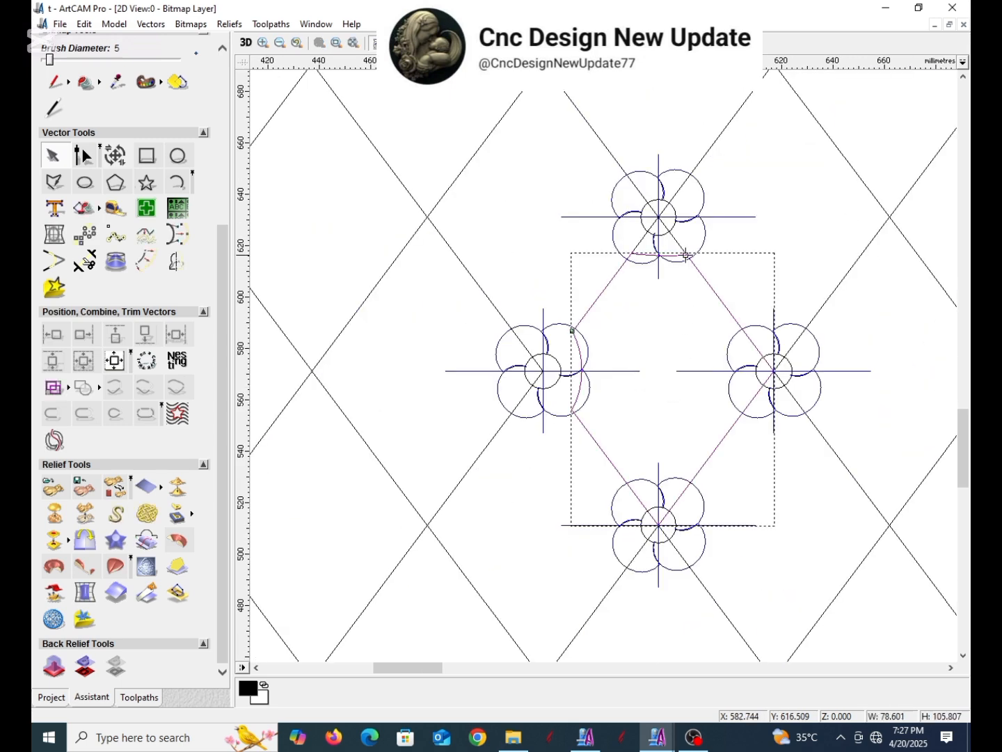
{"action": "scroll", "coordinate": [662, 270], "scroll_direction": "up", "scroll_amount": 2}
{"action": "scroll", "coordinate": [612, 350], "scroll_direction": "up", "scroll_amount": 2}
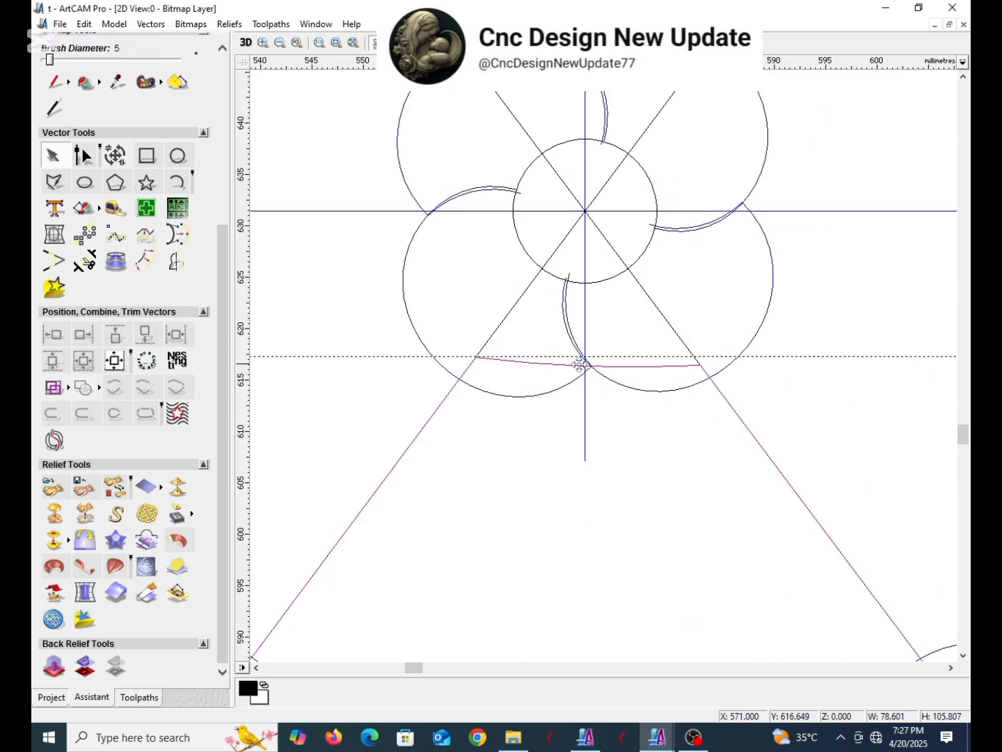
{"action": "scroll", "coordinate": [638, 403], "scroll_direction": "down", "scroll_amount": 4}
{"action": "scroll", "coordinate": [574, 524], "scroll_direction": "up", "scroll_amount": 2}
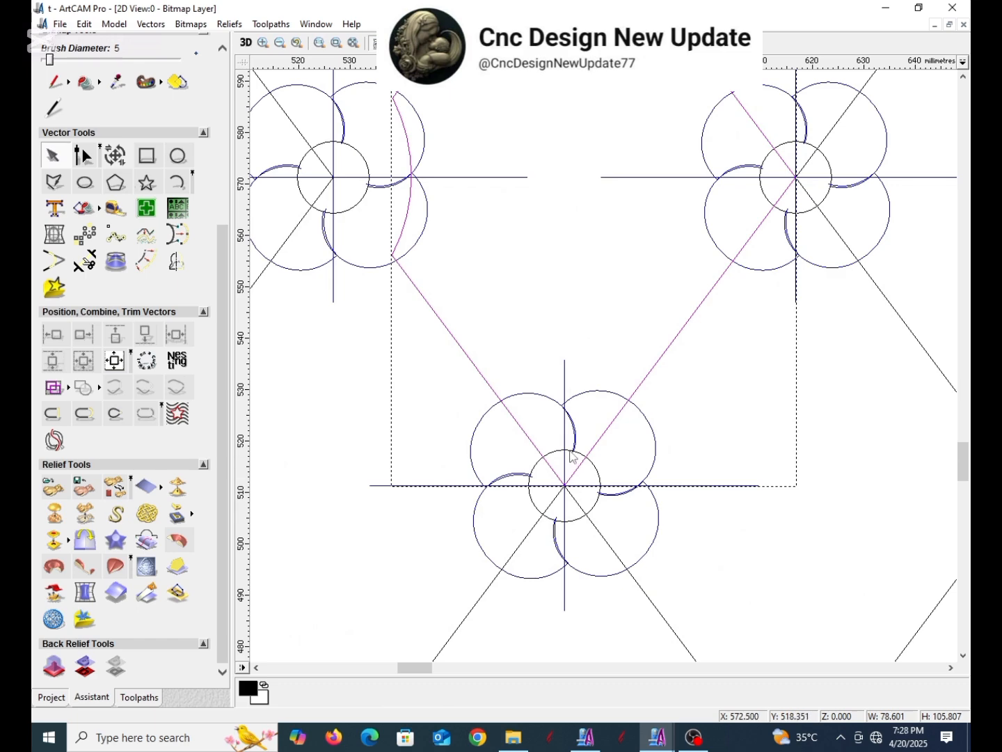
{"action": "scroll", "coordinate": [597, 386], "scroll_direction": "down", "scroll_amount": 1}
{"action": "scroll", "coordinate": [605, 376], "scroll_direction": "up", "scroll_amount": 5}
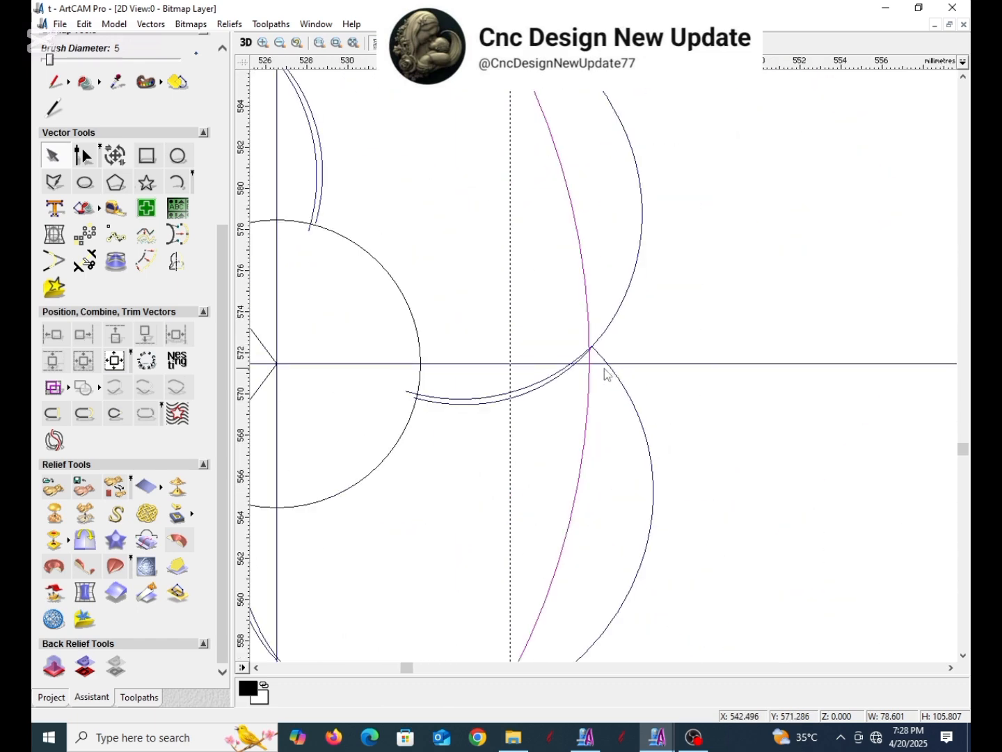
{"action": "left_click", "coordinate": [691, 394]}
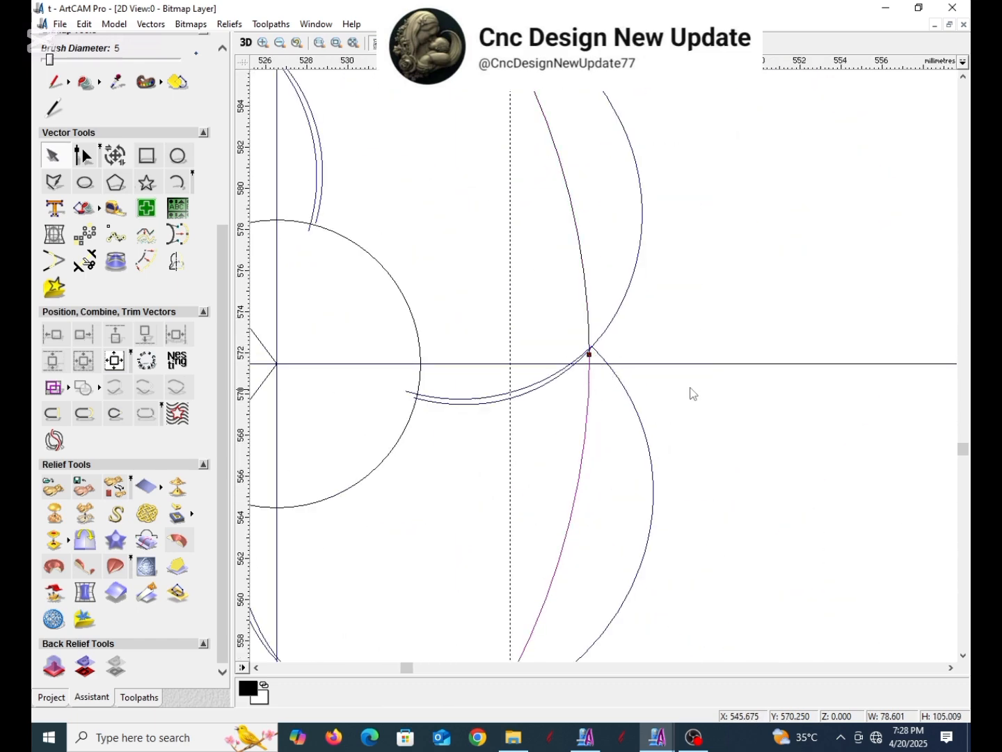
{"action": "scroll", "coordinate": [752, 404], "scroll_direction": "down", "scroll_amount": 5}
{"action": "scroll", "coordinate": [555, 325], "scroll_direction": "up", "scroll_amount": 2}
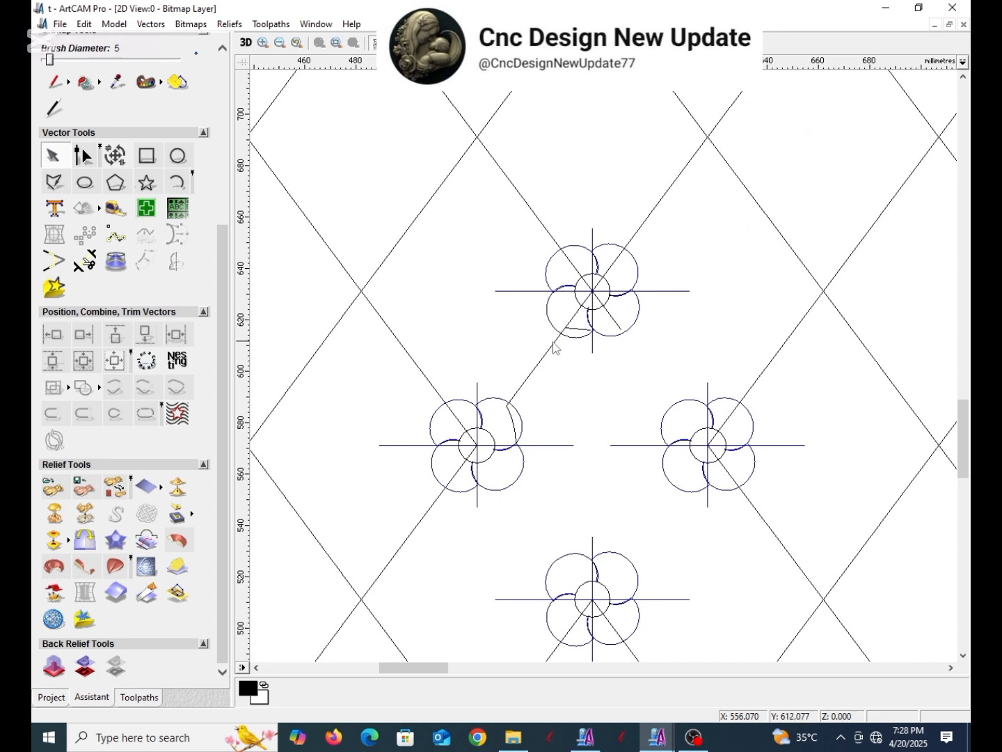
- Ungroup the vectors of the upper and left flowers so their centre lines are separate
{"action": "left_click_drag", "start_coordinate": [515, 408], "coordinate": [596, 288]}
{"action": "left_click", "coordinate": [594, 270]}
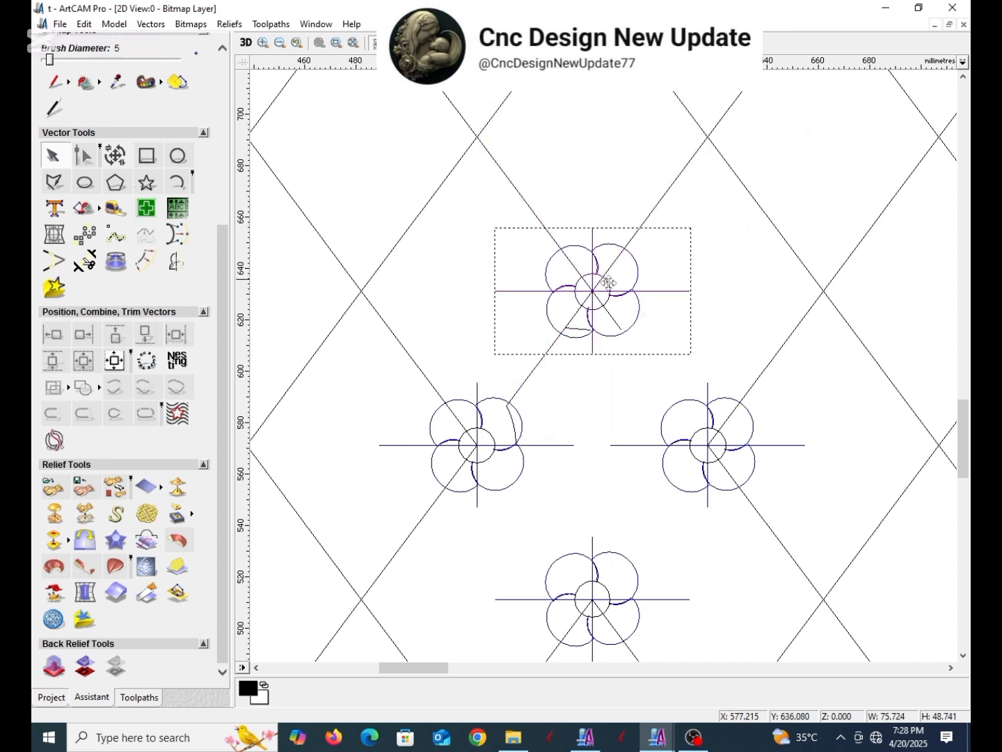
{"action": "right_click", "coordinate": [609, 285]}
{"action": "left_click", "coordinate": [482, 443]}
{"action": "right_click", "coordinate": [593, 478]}
{"action": "left_click", "coordinate": [482, 443]}
{"action": "left_click", "coordinate": [482, 445], "text": "shift"}
{"action": "right_click", "coordinate": [564, 478]}
{"action": "left_click", "coordinate": [643, 320]}
{"action": "left_click", "coordinate": [584, 357]}
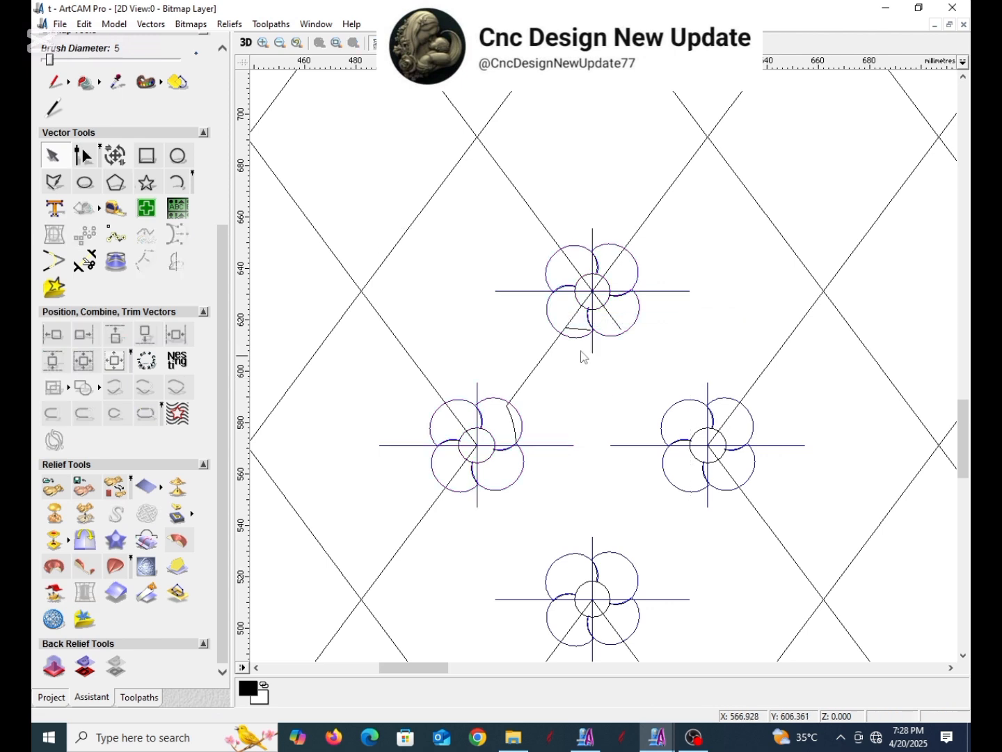
- Mirror the quarter outline about the upper flower's vertical centre line, keeping the original vectors
{"action": "scroll", "coordinate": [595, 286], "scroll_direction": "up", "scroll_amount": 3}
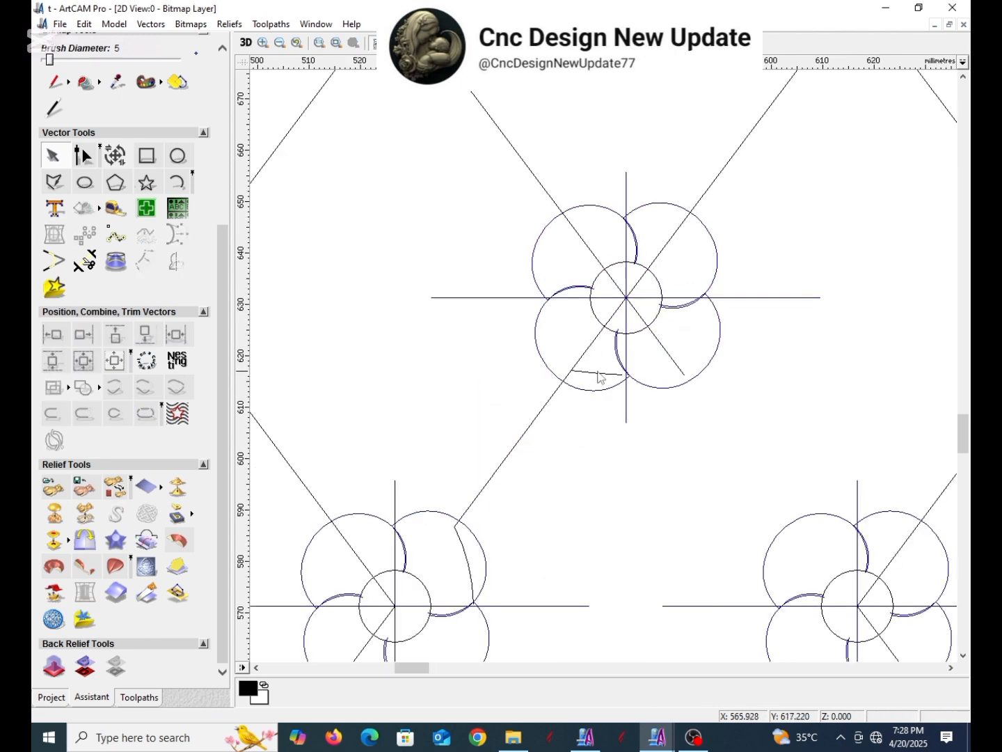
{"action": "left_click", "coordinate": [599, 373]}
{"action": "left_click", "coordinate": [626, 355], "text": "shift"}
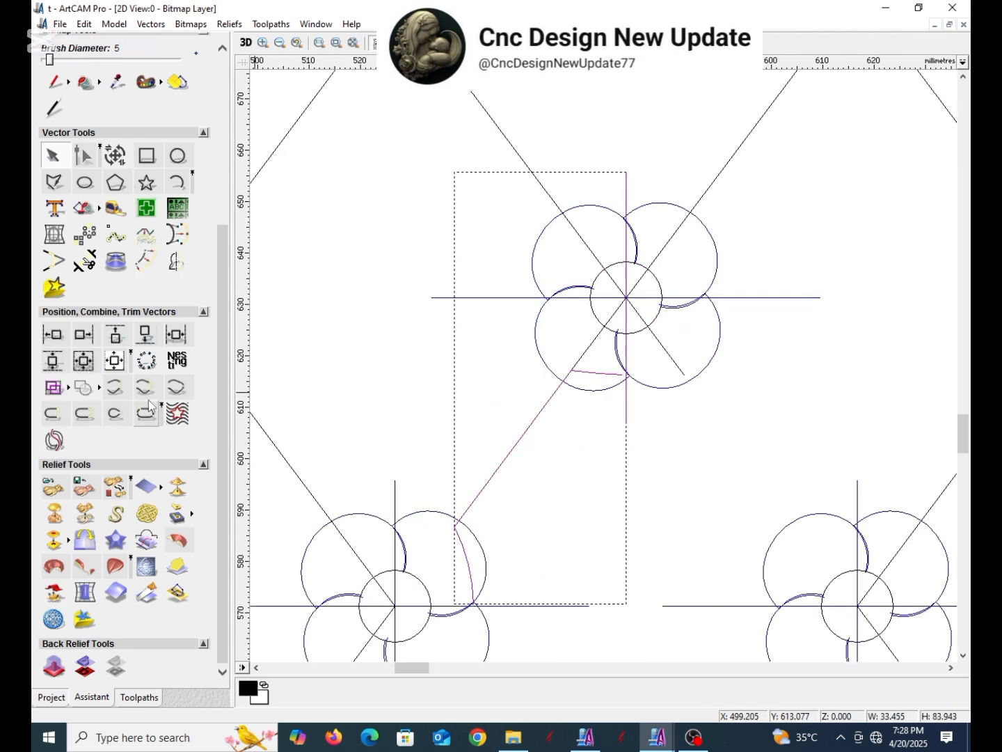
{"action": "left_click", "coordinate": [147, 241]}
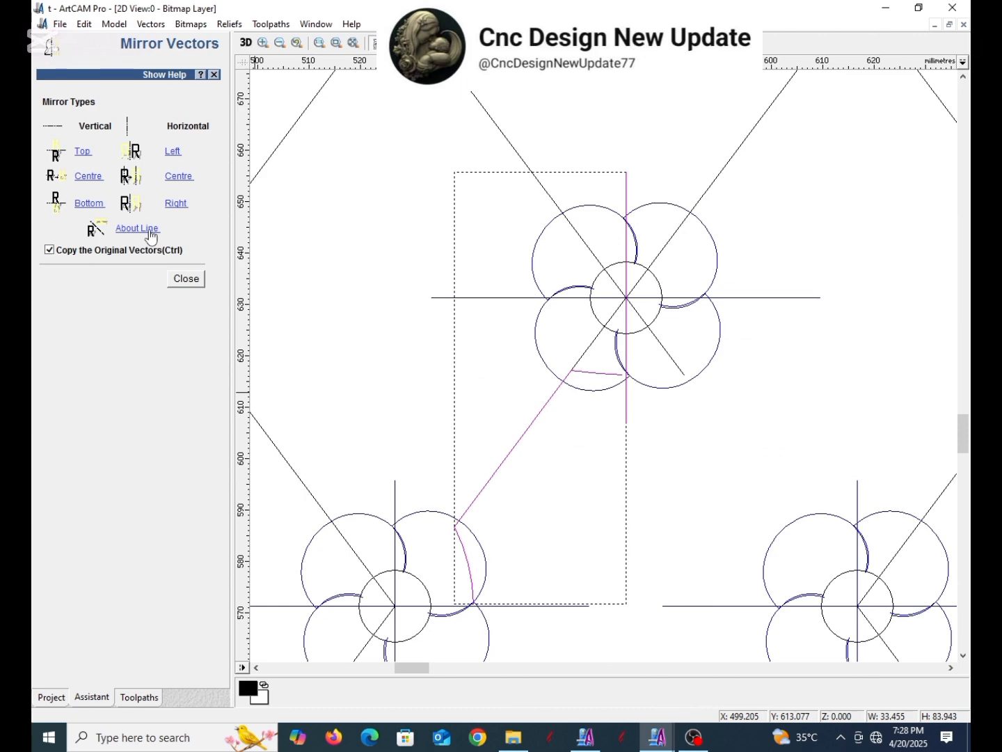
{"action": "left_click", "coordinate": [148, 230]}
{"action": "left_click", "coordinate": [641, 419]}
{"action": "scroll", "coordinate": [641, 419], "scroll_direction": "up", "scroll_amount": 3}
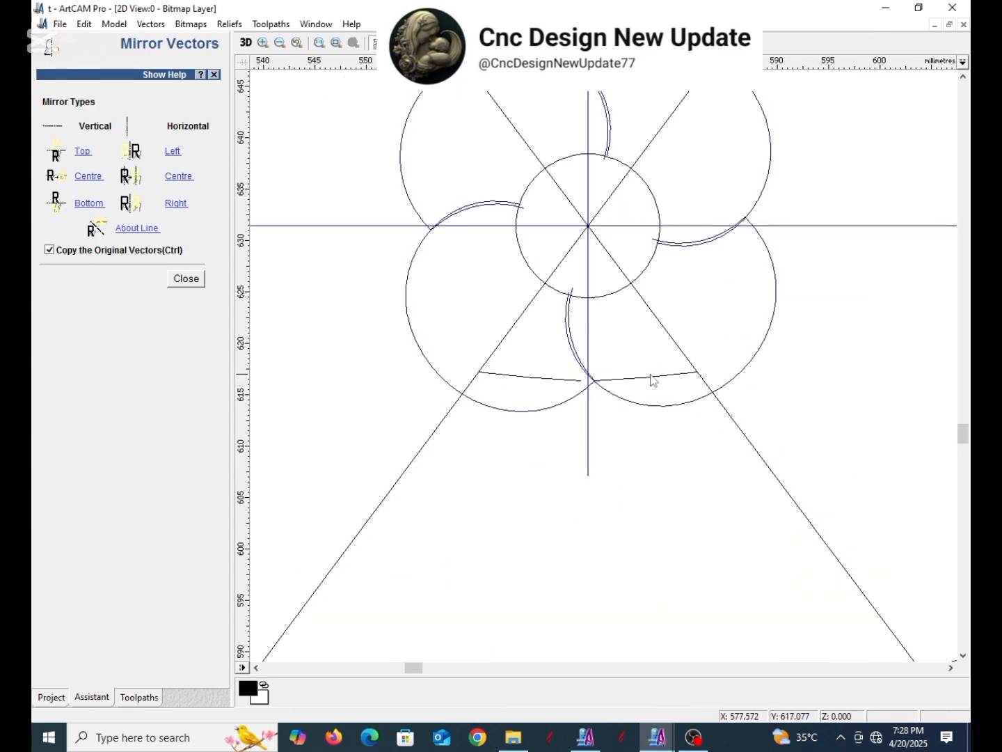
- Join the quarter outline and its mirrored copy into one vector below the upper flower
{"action": "left_click", "coordinate": [643, 379]}
{"action": "left_click", "coordinate": [561, 380], "text": "shift"}
{"action": "right_click", "coordinate": [633, 431]}
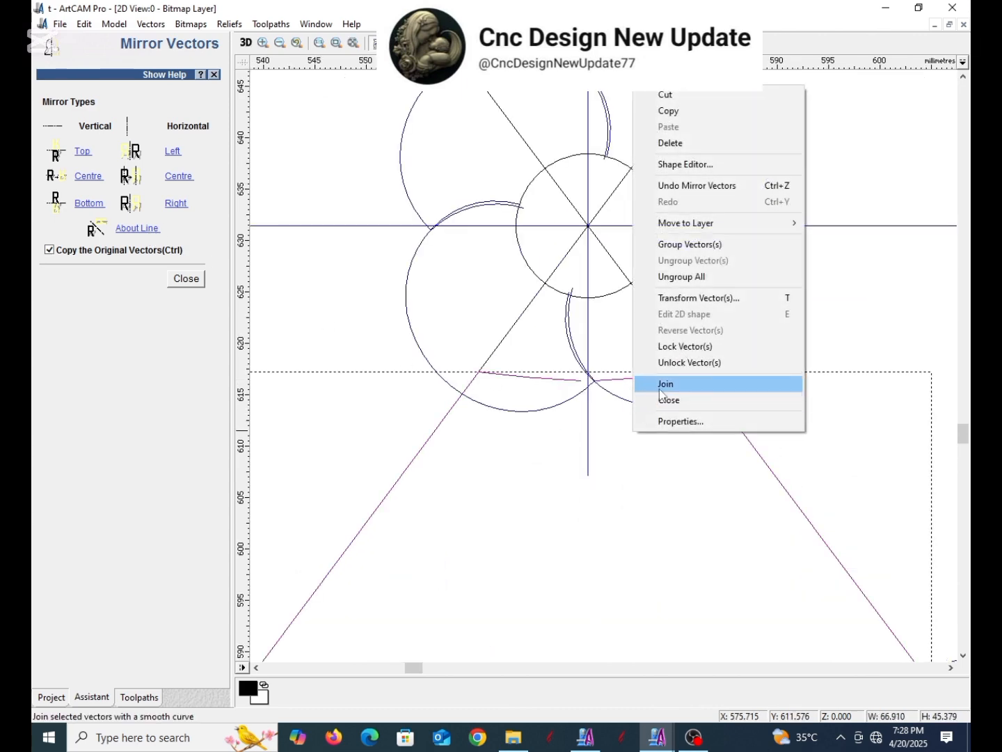
{"action": "left_click", "coordinate": [661, 384]}
{"action": "scroll", "coordinate": [606, 391], "scroll_direction": "up", "scroll_amount": 2}
{"action": "scroll", "coordinate": [595, 390], "scroll_direction": "down", "scroll_amount": 5}
{"action": "scroll", "coordinate": [629, 442], "scroll_direction": "up", "scroll_amount": 2}
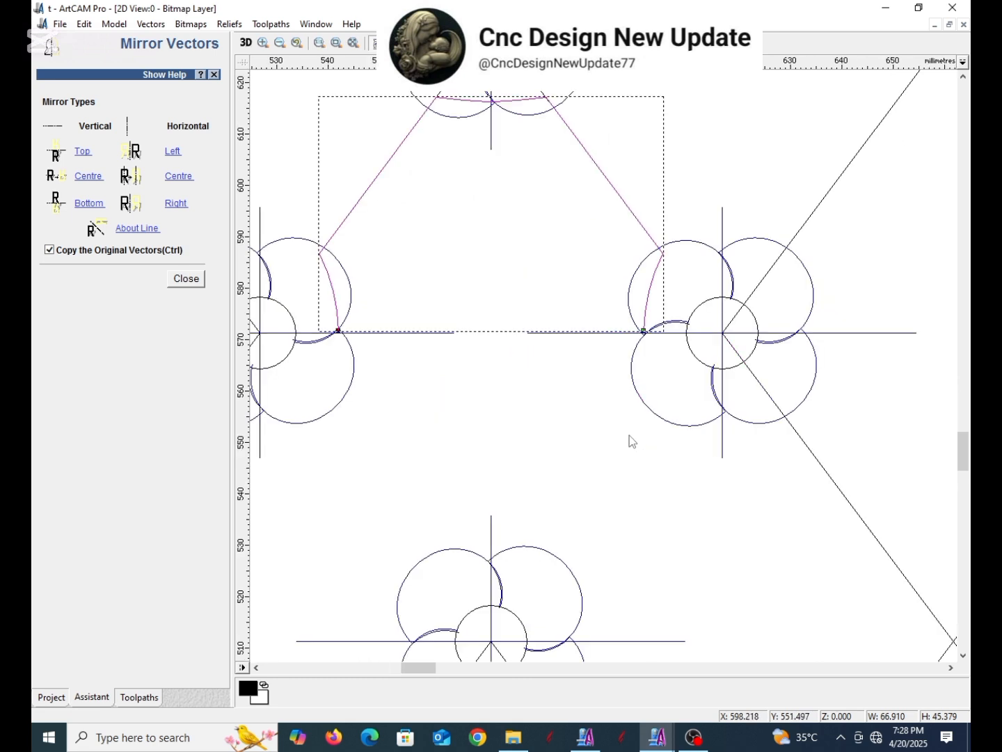
- Mirror the upper half outline about the left flower's horizontal centre line as a copy and join the two halves
{"action": "left_click", "coordinate": [302, 335], "text": "shift"}
{"action": "left_click", "coordinate": [136, 235]}
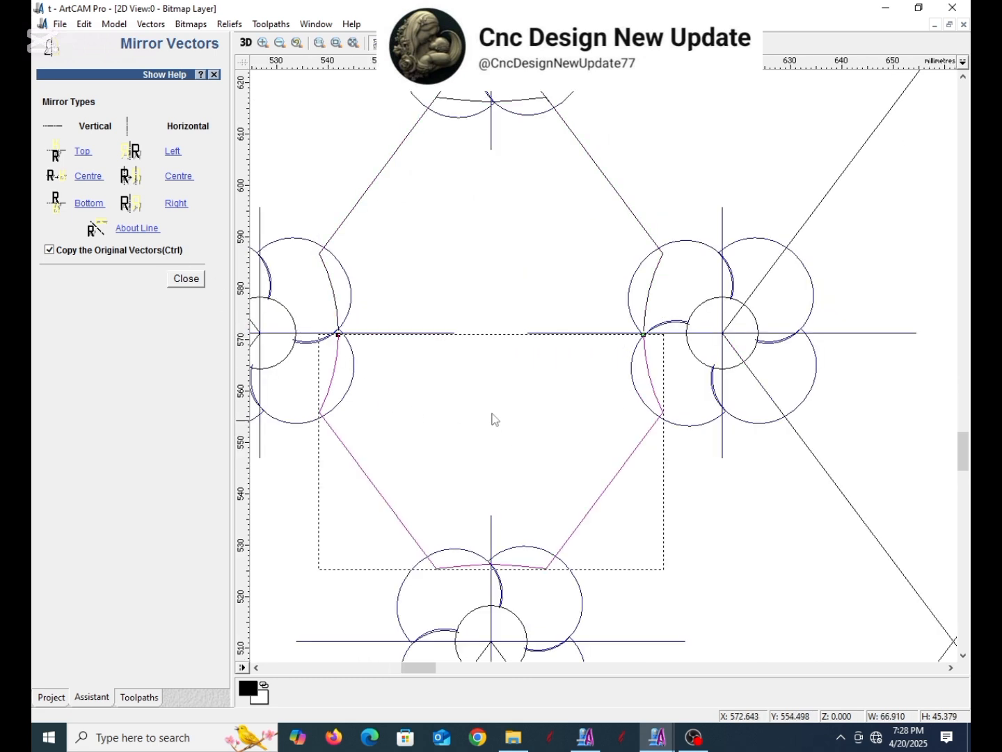
{"action": "left_click", "coordinate": [330, 279], "text": "shift"}
{"action": "right_click", "coordinate": [493, 96]}
{"action": "left_click", "coordinate": [548, 422]}
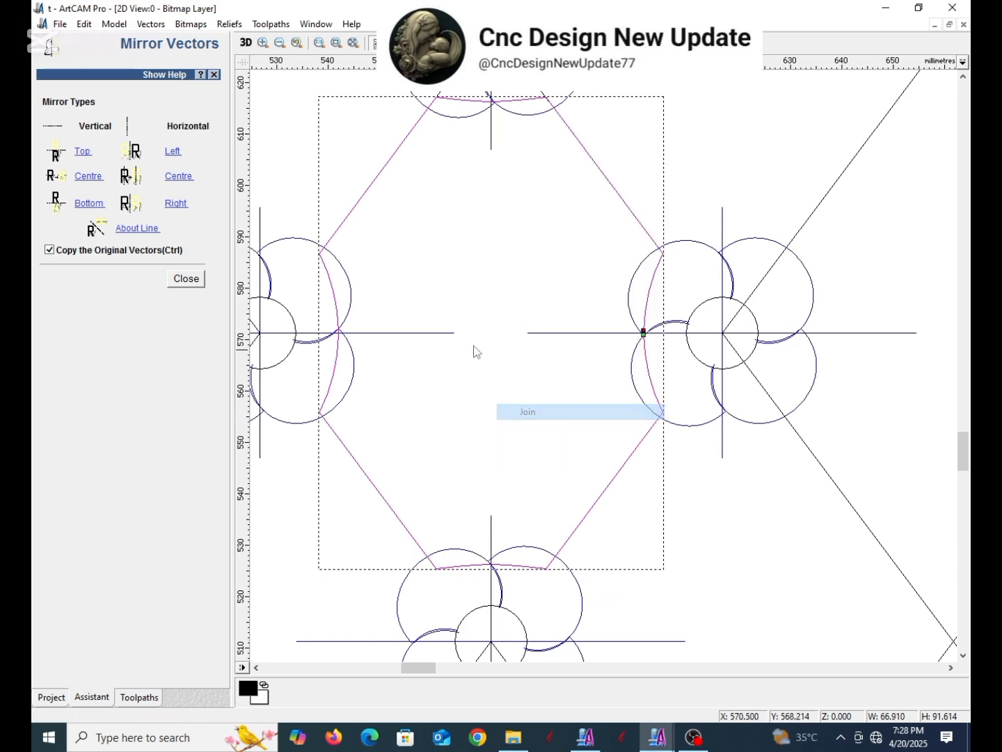
- Close the joined diamond outline at its remaining open ends beside the right flower
{"action": "scroll", "coordinate": [452, 348], "scroll_direction": "up", "scroll_amount": 5}
{"action": "scroll", "coordinate": [529, 369], "scroll_direction": "down", "scroll_amount": 5}
{"action": "right_click", "coordinate": [689, 341]}
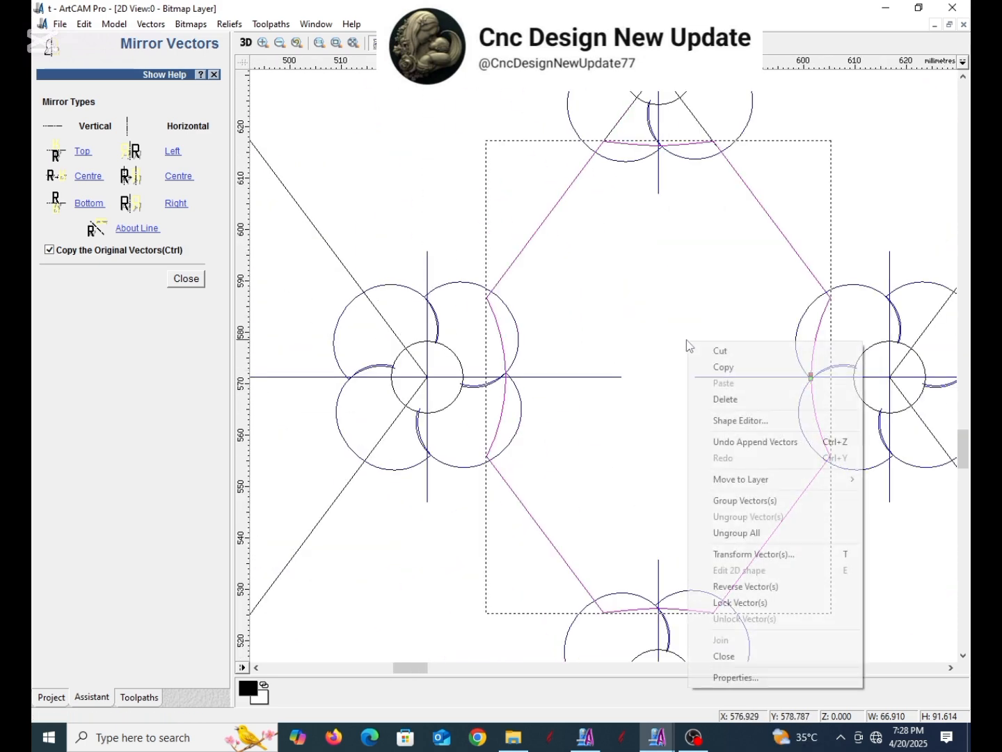
{"action": "left_click", "coordinate": [736, 658]}
{"action": "scroll", "coordinate": [658, 331], "scroll_direction": "down", "scroll_amount": 3}
{"action": "scroll", "coordinate": [637, 358], "scroll_direction": "up", "scroll_amount": 3}
{"action": "scroll", "coordinate": [622, 354], "scroll_direction": "down", "scroll_amount": 3}
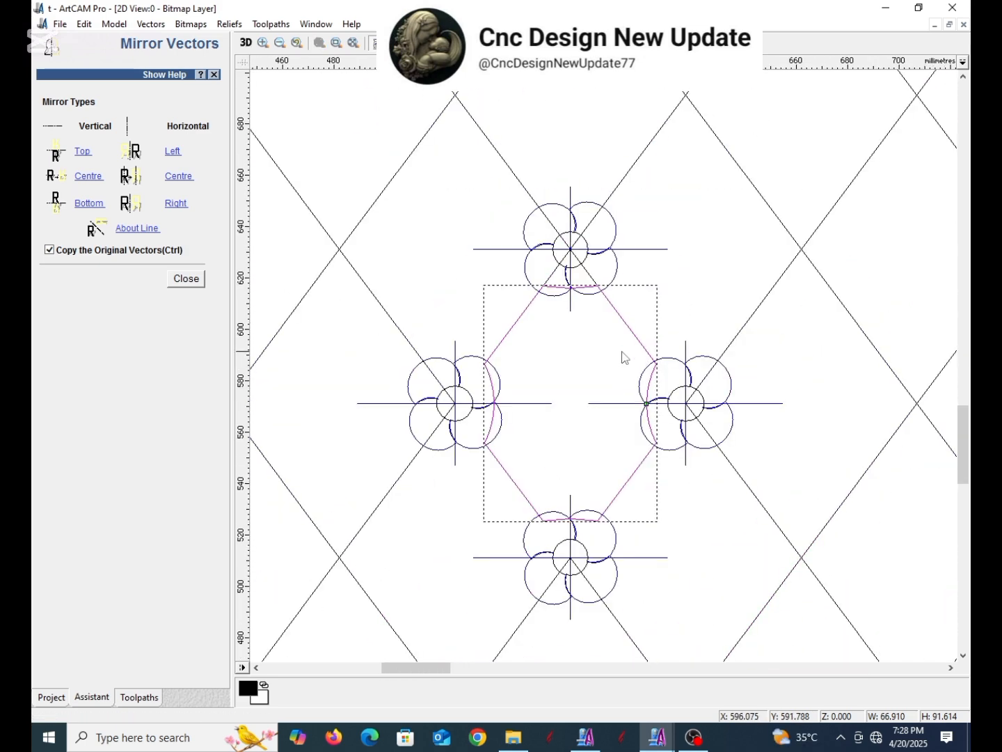
- Create a round relief from the closed diamond at a 90° angle, scaled to a height of 8, using Merge High
{"action": "right_click", "coordinate": [606, 350]}
{"action": "left_click", "coordinate": [667, 436]}
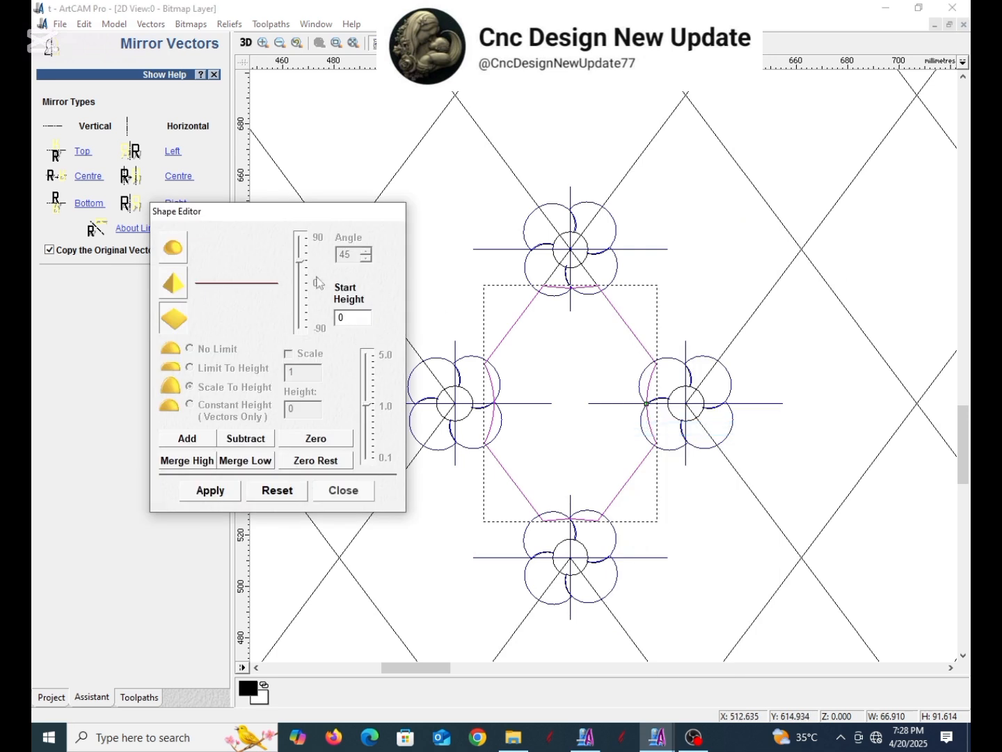
{"action": "left_click_drag", "start_coordinate": [303, 283], "coordinate": [303, 238]}
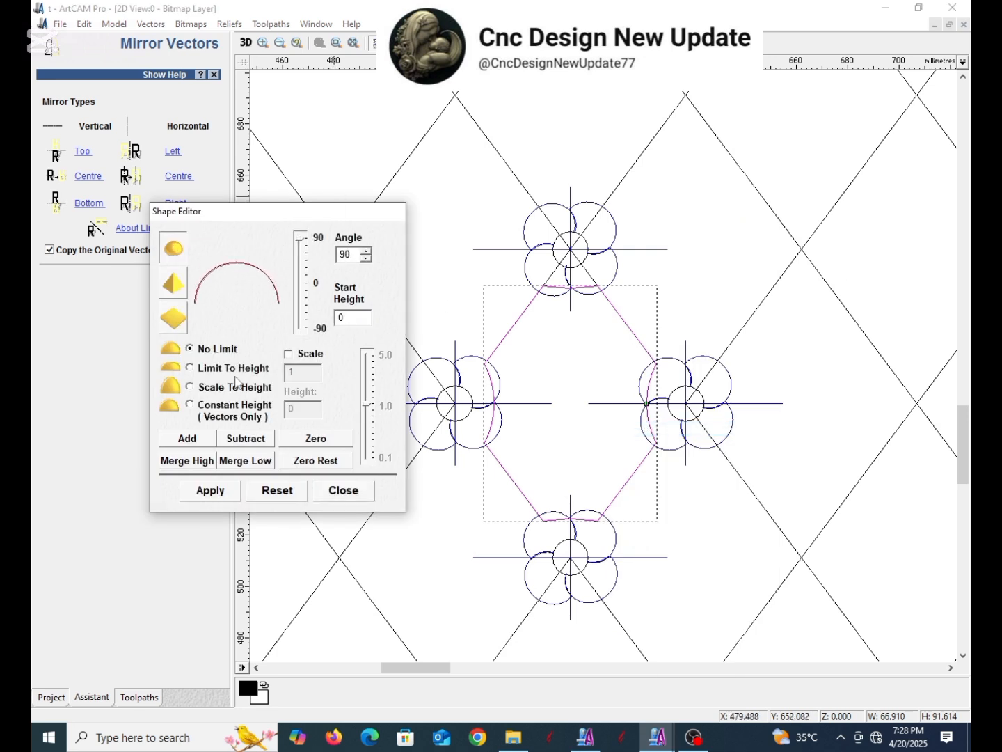
{"action": "left_click", "coordinate": [189, 386]}
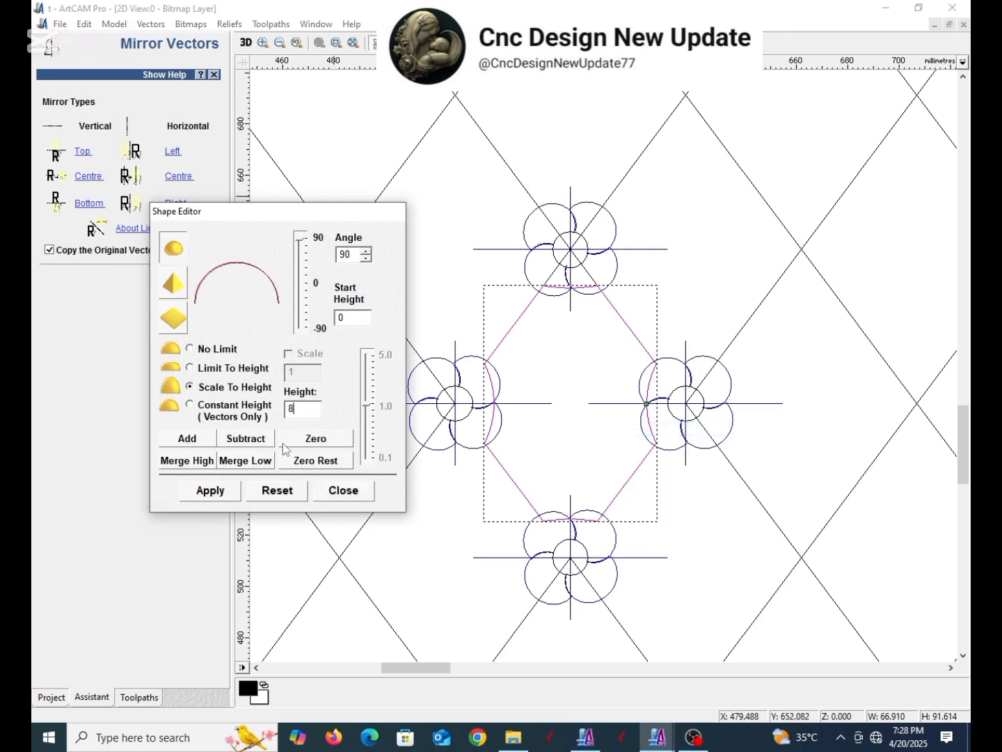
{"action": "left_click", "coordinate": [203, 461]}
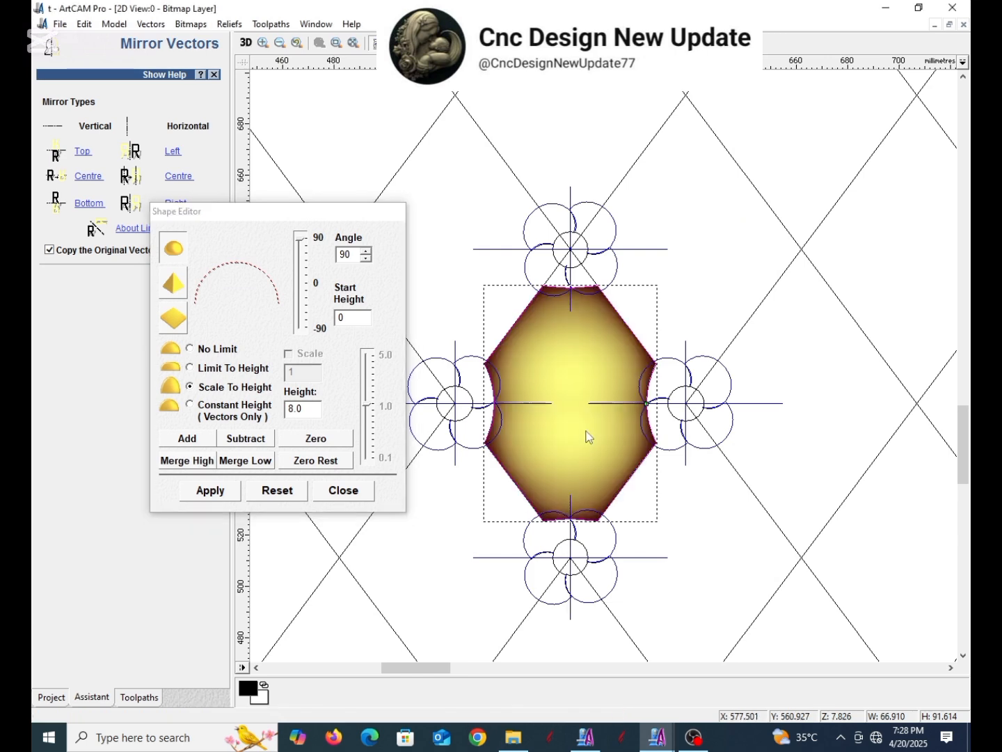
- Close the Shape Editor and examine the domed diamond relief and its edges in the 3D view
{"action": "scroll", "coordinate": [583, 410], "scroll_direction": "up", "scroll_amount": 2}
{"action": "scroll", "coordinate": [598, 376], "scroll_direction": "up", "scroll_amount": 2}
{"action": "scroll", "coordinate": [616, 367], "scroll_direction": "down", "scroll_amount": 2}
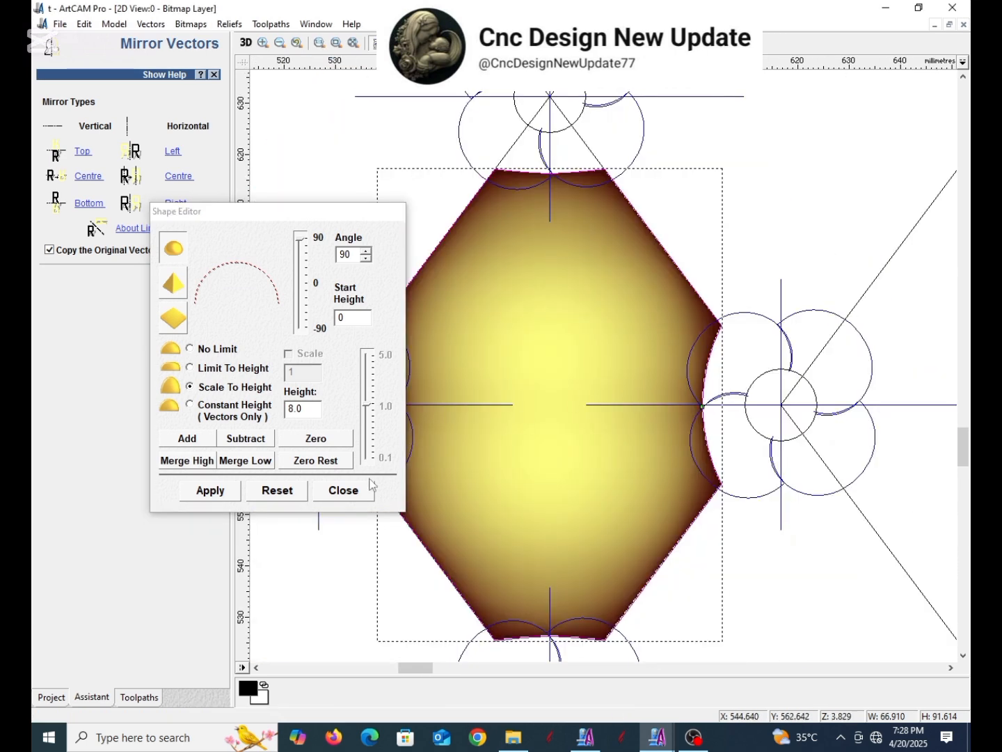
{"action": "left_click", "coordinate": [359, 488]}
{"action": "scroll", "coordinate": [529, 399], "scroll_direction": "down", "scroll_amount": 2}
{"action": "scroll", "coordinate": [530, 395], "scroll_direction": "up", "scroll_amount": 2}
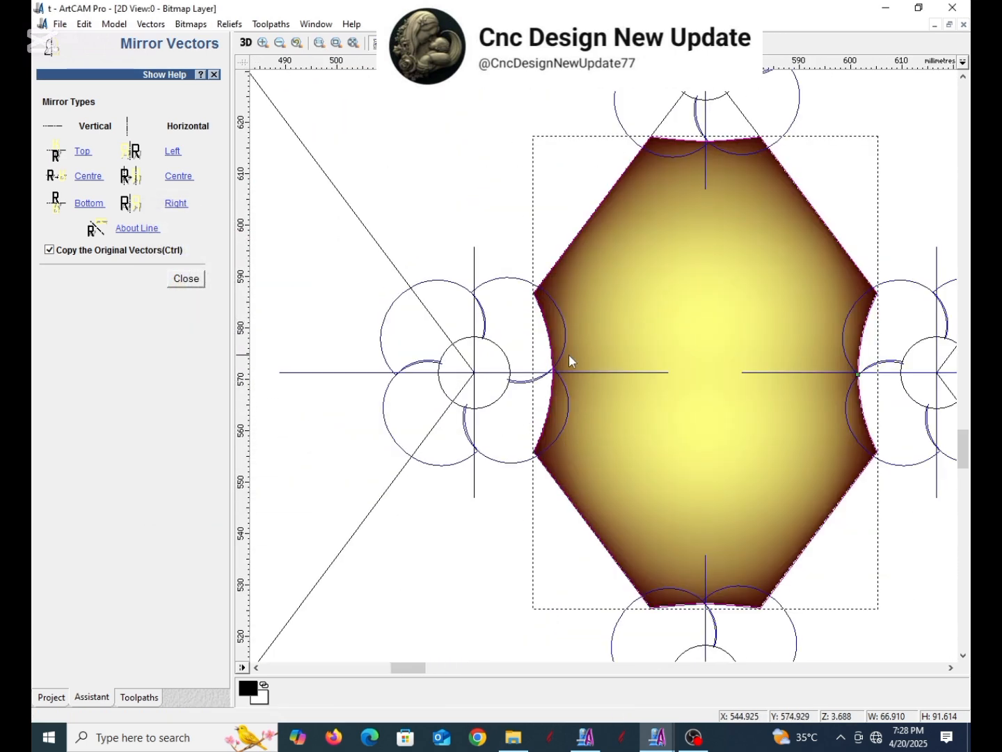
{"action": "left_click", "coordinate": [257, 43]}
{"action": "left_click_drag", "start_coordinate": [499, 232], "coordinate": [644, 434]}
{"action": "scroll", "coordinate": [612, 406], "scroll_direction": "up", "scroll_amount": 2}
{"action": "scroll", "coordinate": [612, 406], "scroll_direction": "down", "scroll_amount": 2}
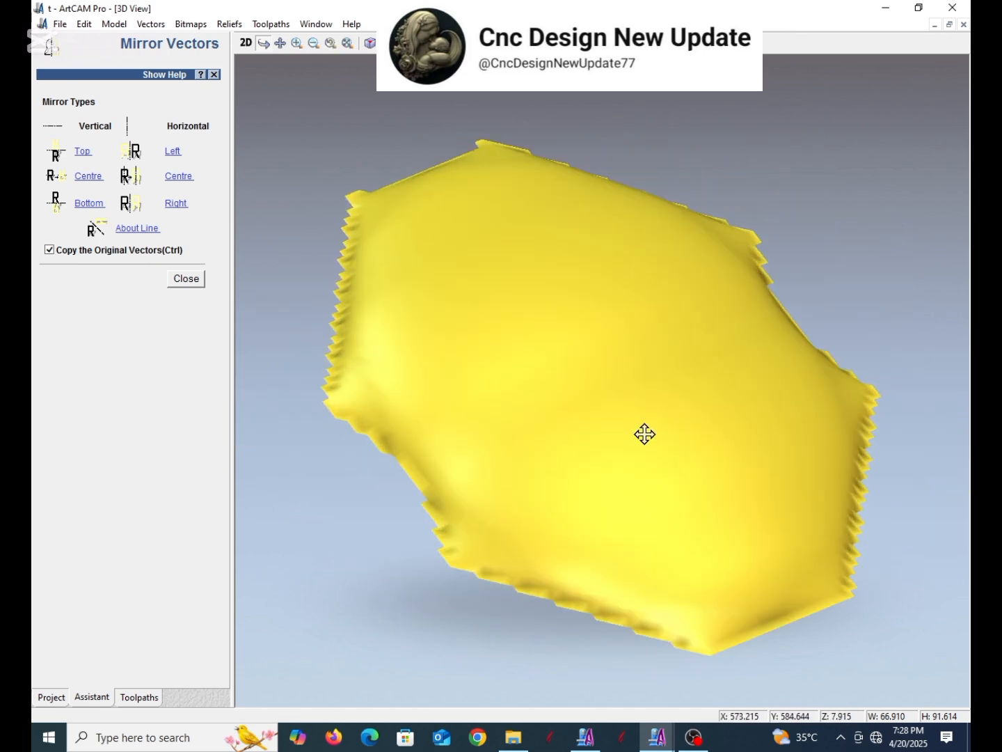
- Smooth the diamond relief's edges with the interactive sculpting Smooth brush at diameter 48 and 69% strength
{"action": "left_click", "coordinate": [185, 280]}
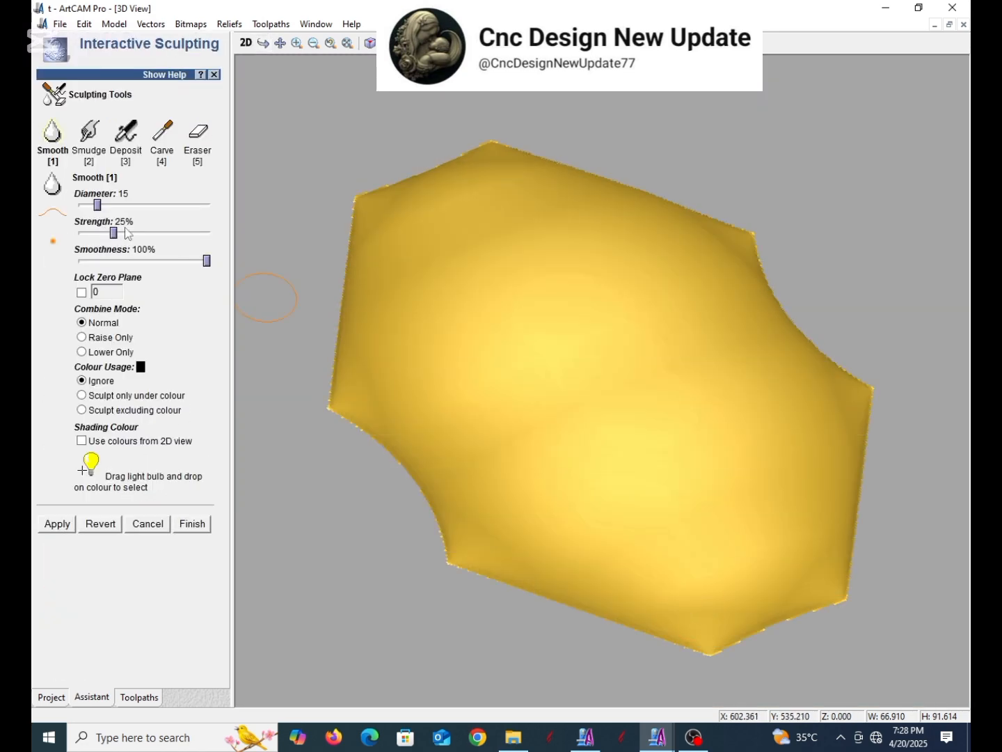
{"action": "left_click_drag", "start_coordinate": [114, 233], "coordinate": [167, 233]}
{"action": "left_click_drag", "start_coordinate": [97, 205], "coordinate": [140, 204]}
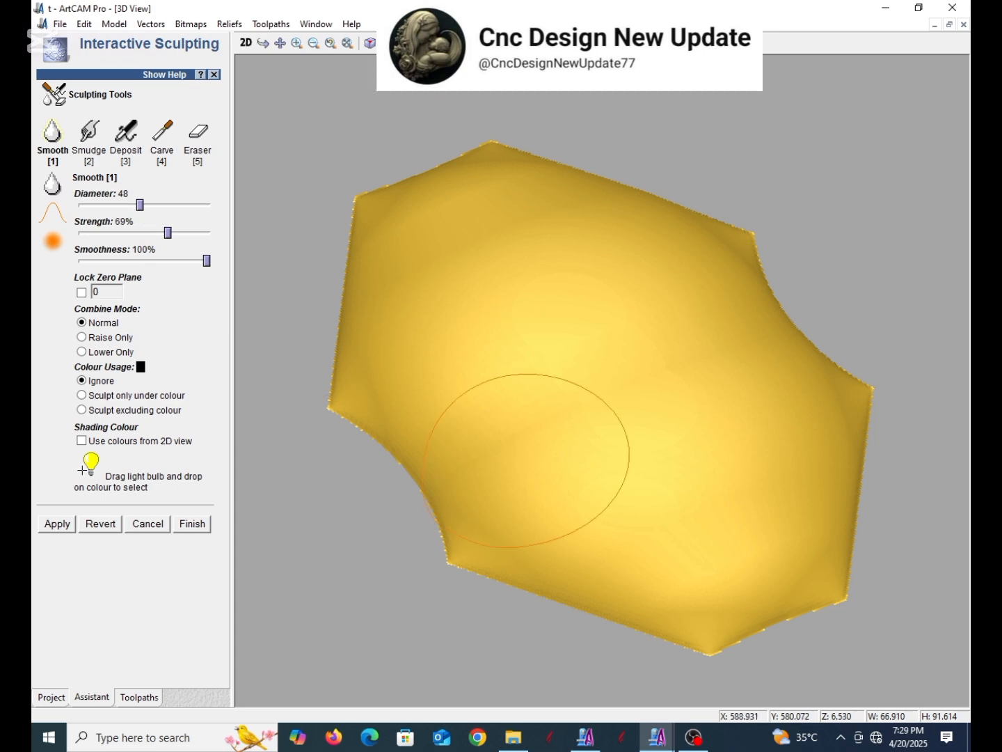
{"action": "mouse_move", "coordinate": [647, 530]}
{"action": "left_mouse_down"}
{"action": "mouse_move", "coordinate": [606, 557]}
{"action": "mouse_move", "coordinate": [352, 405]}
{"action": "mouse_move", "coordinate": [585, 580]}
{"action": "mouse_move", "coordinate": [470, 416]}
{"action": "mouse_move", "coordinate": [368, 327]}
{"action": "mouse_move", "coordinate": [429, 234]}
{"action": "mouse_move", "coordinate": [410, 204]}
{"action": "mouse_move", "coordinate": [573, 288]}
{"action": "mouse_move", "coordinate": [547, 197]}
{"action": "mouse_move", "coordinate": [389, 222]}
{"action": "mouse_move", "coordinate": [405, 204]}
{"action": "mouse_move", "coordinate": [452, 366]}
{"action": "mouse_move", "coordinate": [372, 208]}
{"action": "left_mouse_up"}
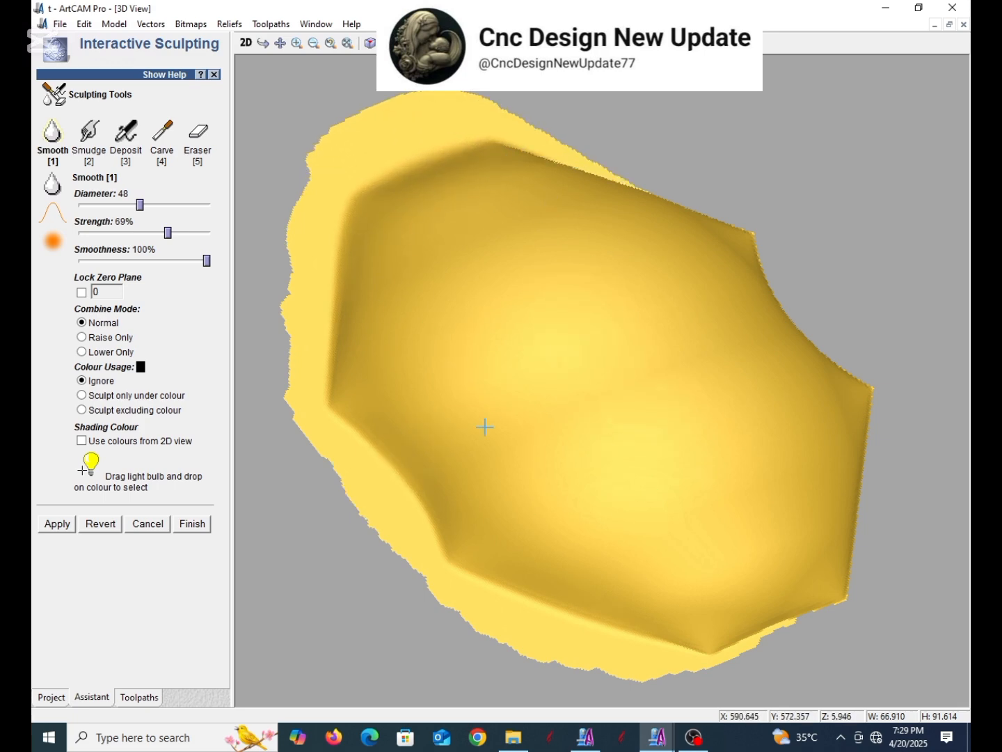
- Continue smoothing the dome and all its remaining edges at 56% strength, keeping the brush diameter at 48
{"action": "left_click_drag", "start_coordinate": [486, 426], "coordinate": [486, 427]}
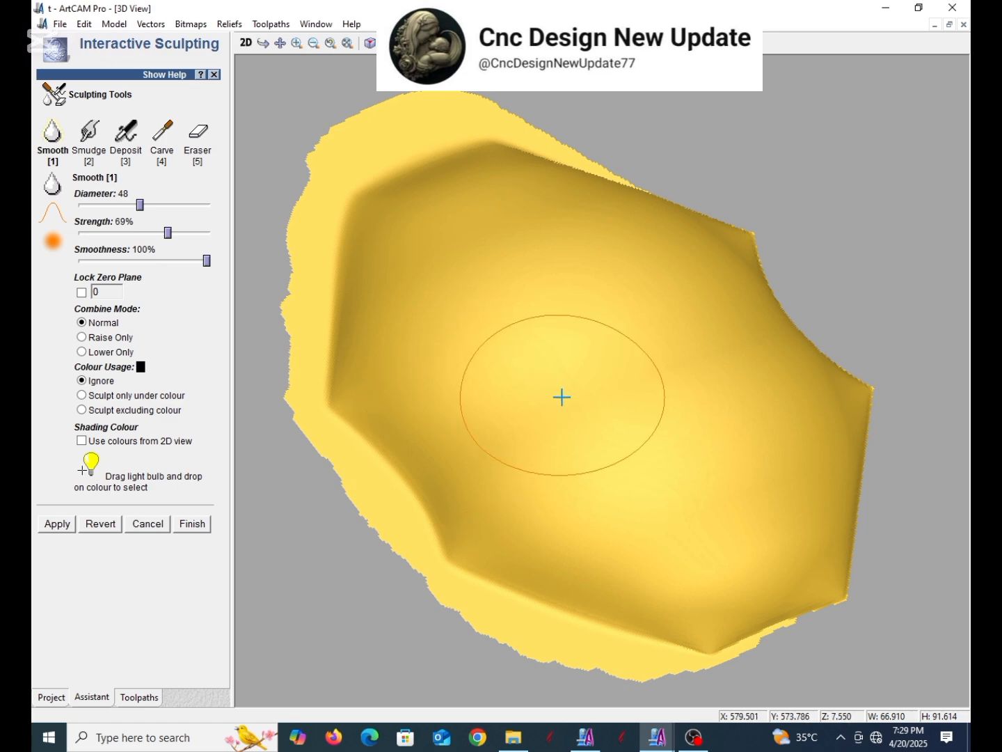
{"action": "mouse_move", "coordinate": [562, 397]}
{"action": "left_mouse_down"}
{"action": "mouse_move", "coordinate": [476, 280]}
{"action": "mouse_move", "coordinate": [397, 204]}
{"action": "mouse_move", "coordinate": [401, 239]}
{"action": "left_mouse_up"}
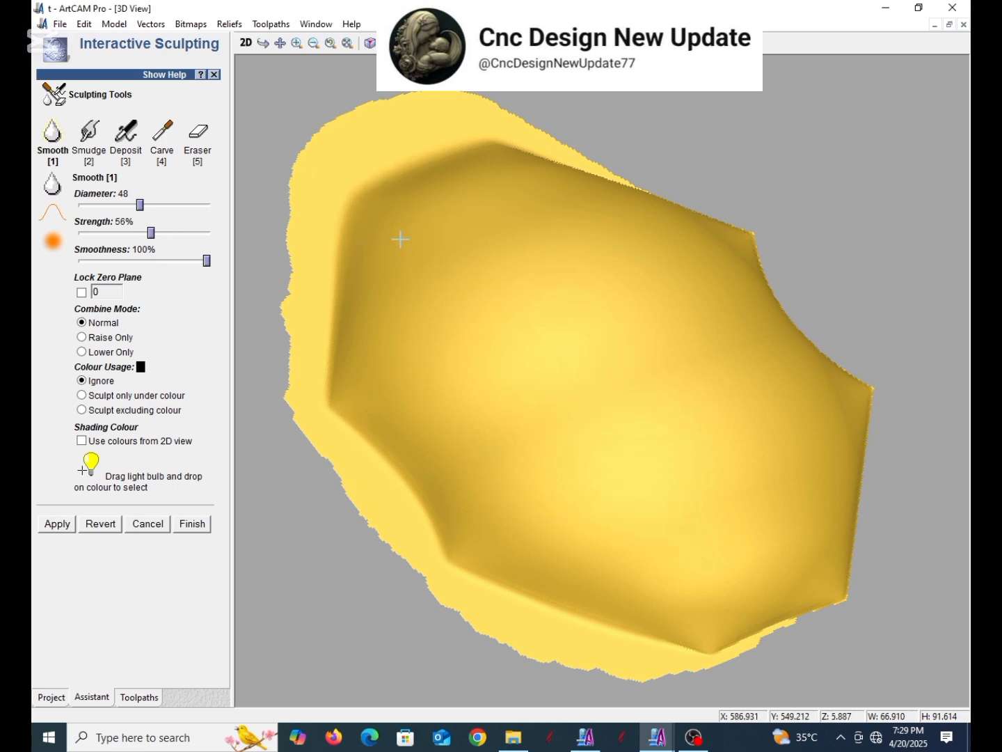
{"action": "mouse_move", "coordinate": [385, 299]}
{"action": "left_mouse_down"}
{"action": "mouse_move", "coordinate": [445, 473]}
{"action": "mouse_move", "coordinate": [425, 468]}
{"action": "mouse_move", "coordinate": [707, 662]}
{"action": "mouse_move", "coordinate": [749, 598]}
{"action": "mouse_move", "coordinate": [779, 605]}
{"action": "mouse_move", "coordinate": [698, 615]}
{"action": "mouse_move", "coordinate": [558, 566]}
{"action": "mouse_move", "coordinate": [637, 606]}
{"action": "mouse_move", "coordinate": [420, 418]}
{"action": "mouse_move", "coordinate": [523, 492]}
{"action": "left_mouse_up"}
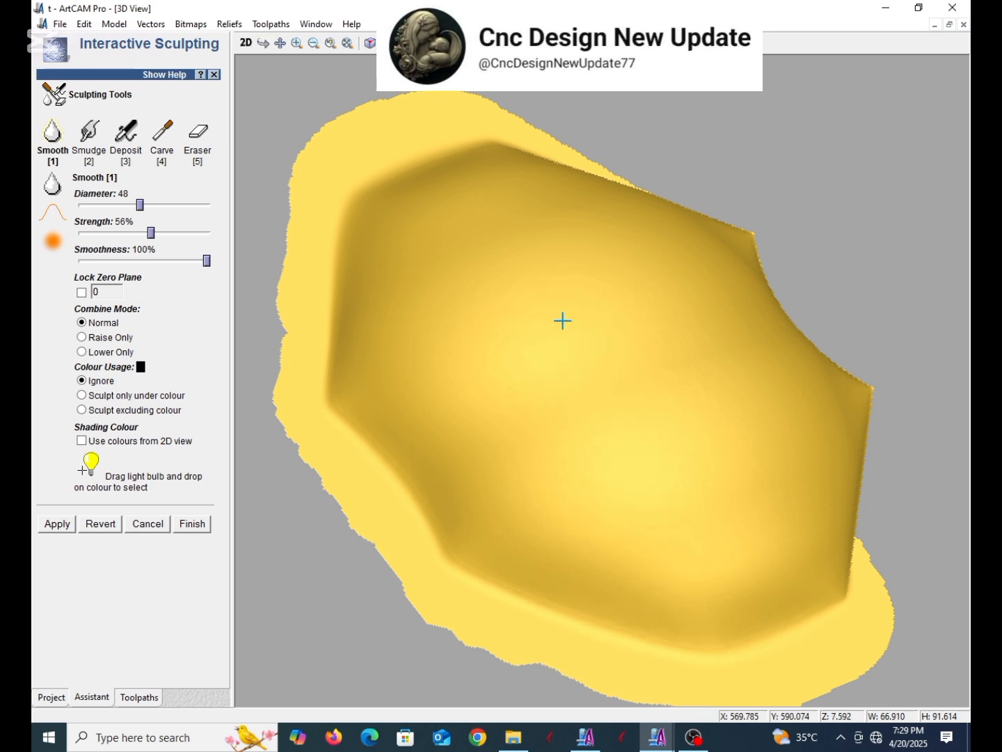
{"action": "mouse_move", "coordinate": [487, 212]}
{"action": "left_mouse_down"}
{"action": "mouse_move", "coordinate": [505, 139]}
{"action": "mouse_move", "coordinate": [554, 195]}
{"action": "mouse_move", "coordinate": [622, 240]}
{"action": "mouse_move", "coordinate": [709, 334]}
{"action": "mouse_move", "coordinate": [476, 317]}
{"action": "left_mouse_up"}
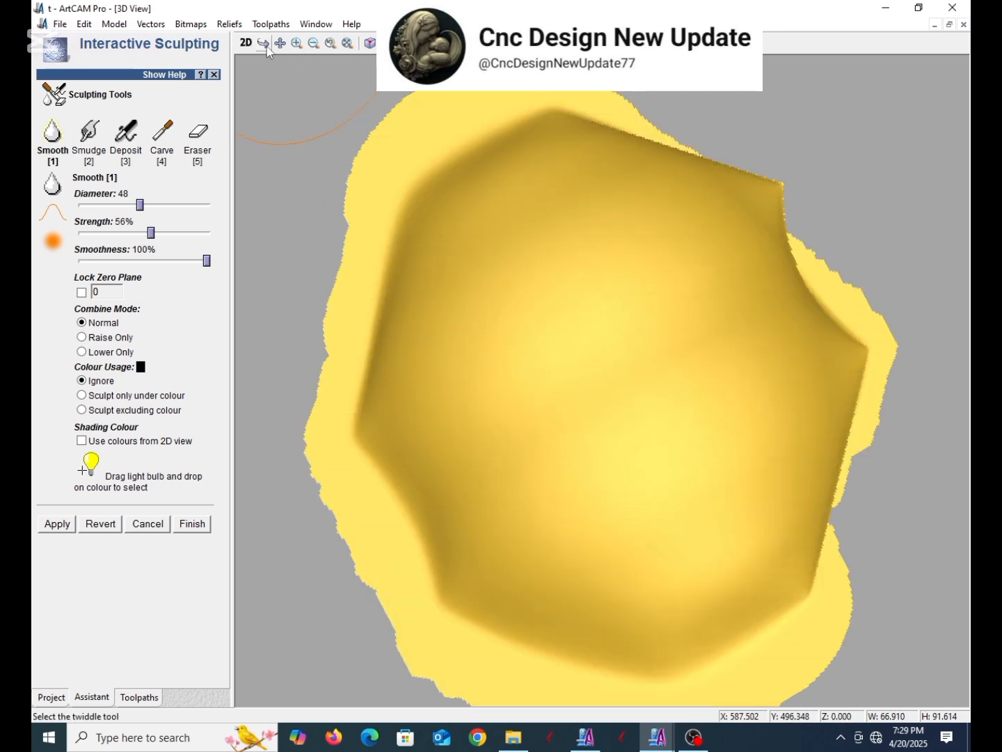
{"action": "left_click", "coordinate": [264, 43]}
{"action": "left_click_drag", "start_coordinate": [593, 295], "coordinate": [610, 410]}
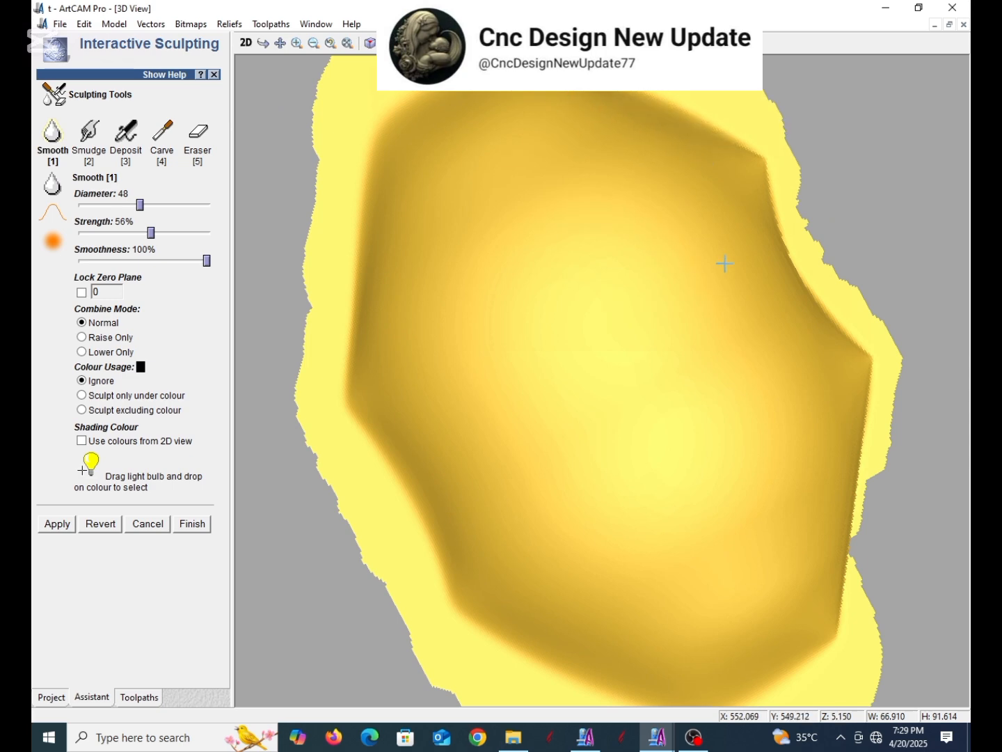
{"action": "mouse_move", "coordinate": [597, 141]}
{"action": "left_mouse_down"}
{"action": "mouse_move", "coordinate": [758, 233]}
{"action": "mouse_move", "coordinate": [744, 178]}
{"action": "mouse_move", "coordinate": [667, 190]}
{"action": "left_mouse_up"}
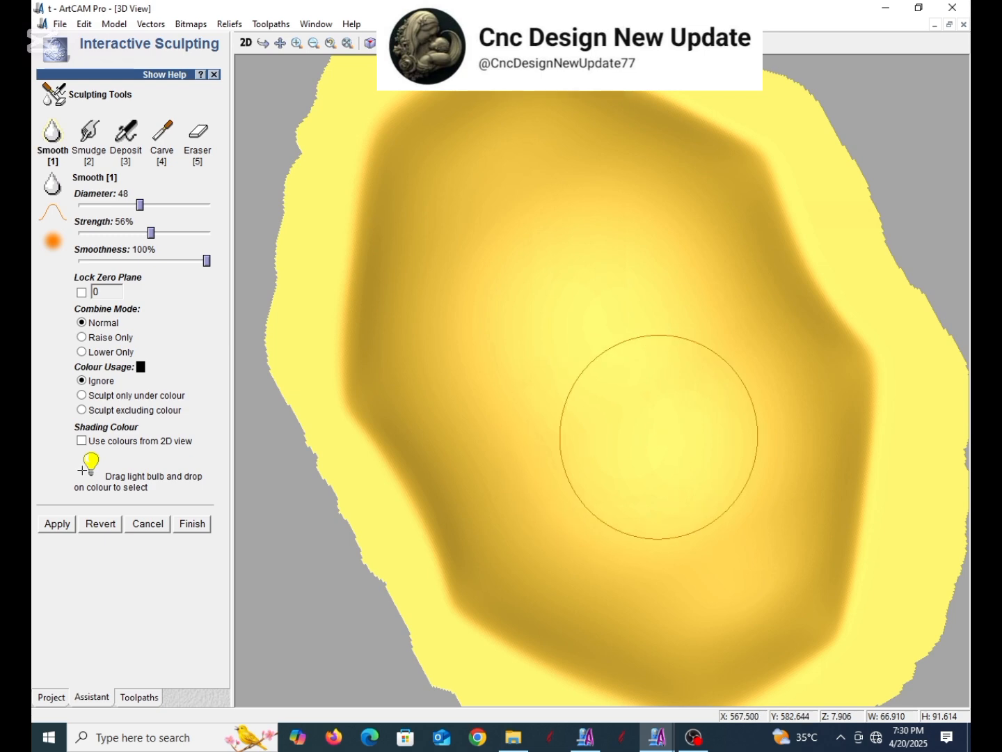
- Lower the Smooth brush strength to 41% and finish the sculpting session
{"action": "key", "text": "Down"}
{"action": "key", "text": "Down"}
{"action": "key", "text": "Down"}
{"action": "left_click", "coordinate": [191, 523]}
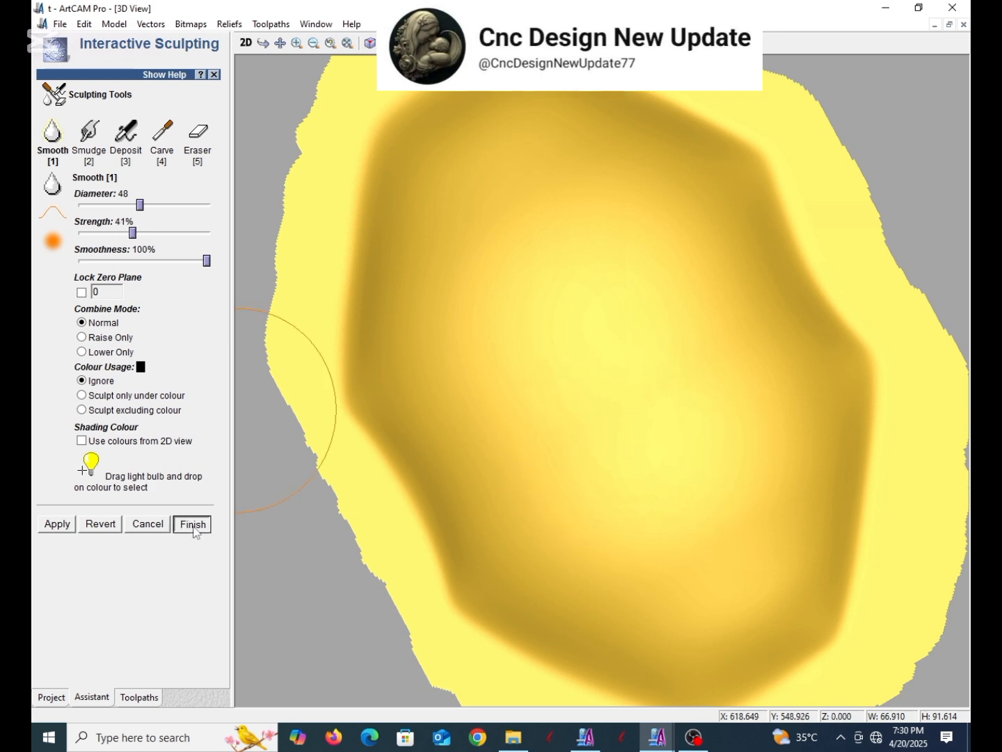
- Sculpt the dome again with the Smooth brush at diameter 46 and 64% strength, and finish the sculpting
{"action": "mouse_move", "coordinate": [667, 398]}
{"action": "left_mouse_down"}
{"action": "mouse_move", "coordinate": [581, 227]}
{"action": "mouse_move", "coordinate": [625, 201]}
{"action": "mouse_move", "coordinate": [564, 344]}
{"action": "mouse_move", "coordinate": [586, 394]}
{"action": "mouse_move", "coordinate": [477, 411]}
{"action": "mouse_move", "coordinate": [446, 324]}
{"action": "mouse_move", "coordinate": [376, 367]}
{"action": "mouse_move", "coordinate": [665, 539]}
{"action": "left_mouse_up"}
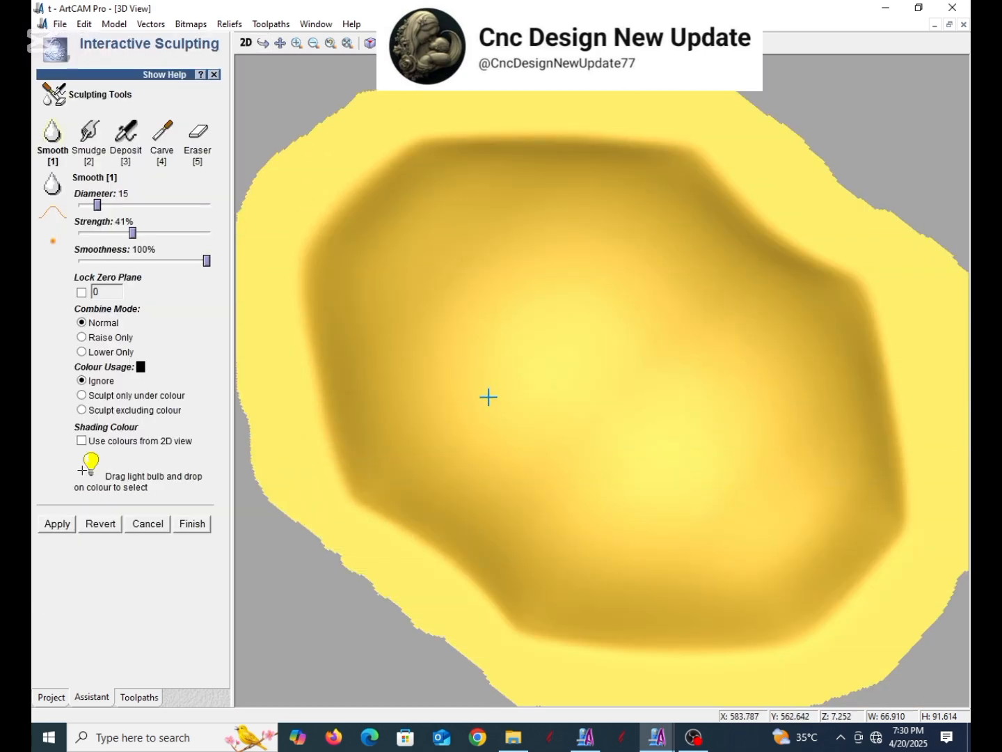
{"action": "left_click_drag", "start_coordinate": [362, 378], "coordinate": [253, 292], "text": "shift"}
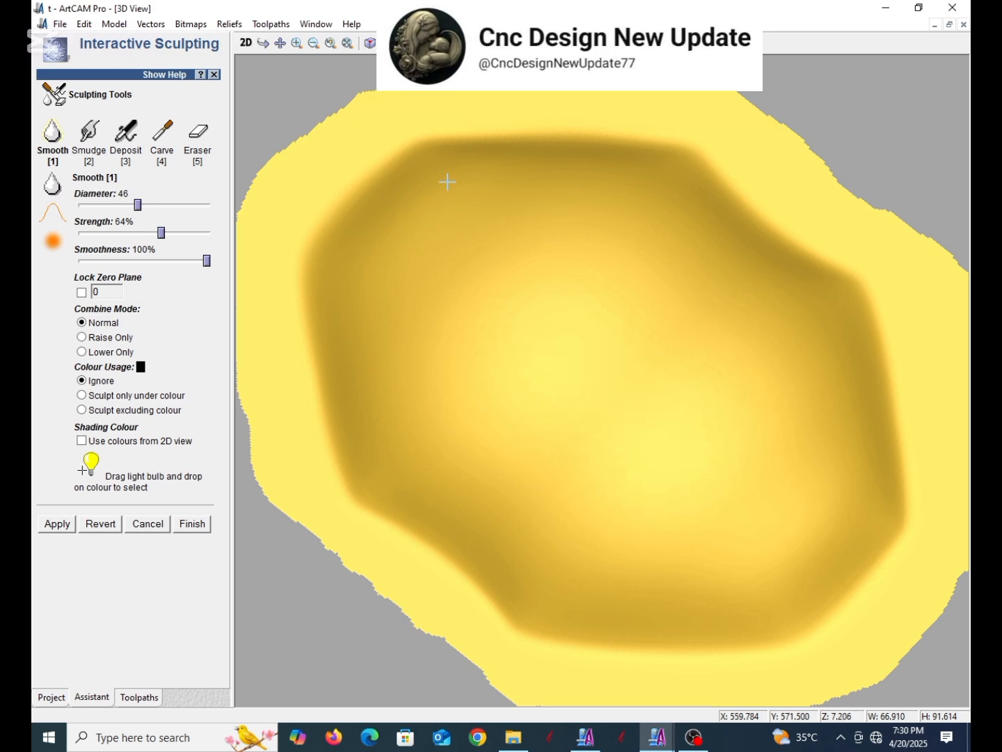
{"action": "left_click", "coordinate": [193, 523]}
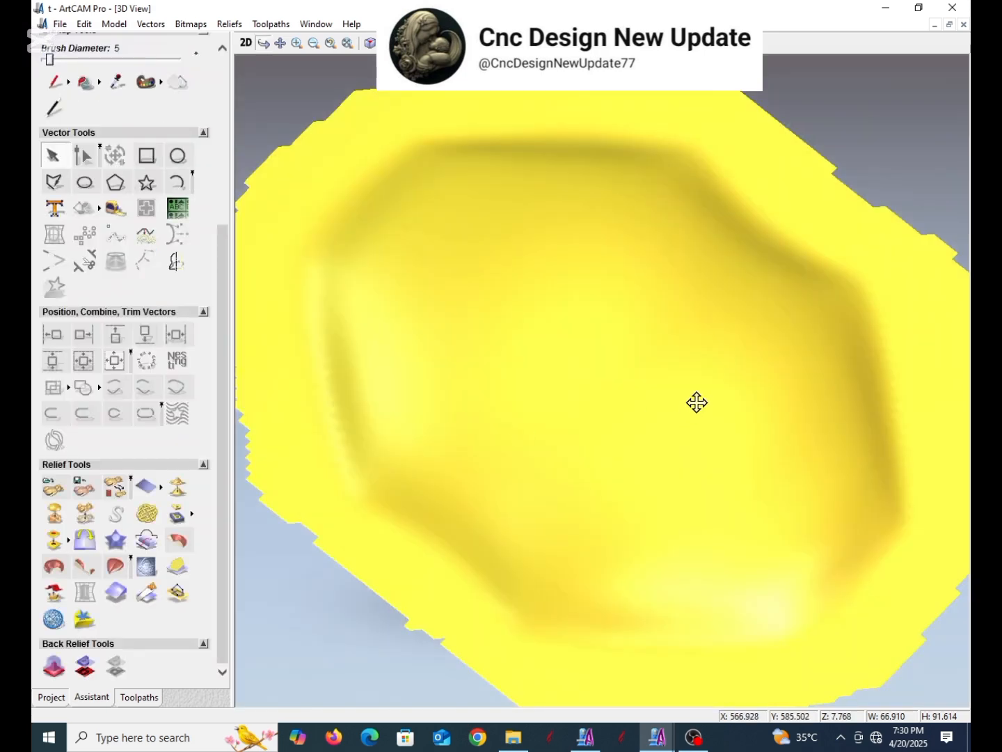
- Apply Smooth Relief to the whole layer with 1 smoothing pass
{"action": "left_click", "coordinate": [247, 44]}
{"action": "scroll", "coordinate": [756, 296], "scroll_direction": "up", "scroll_amount": 2}
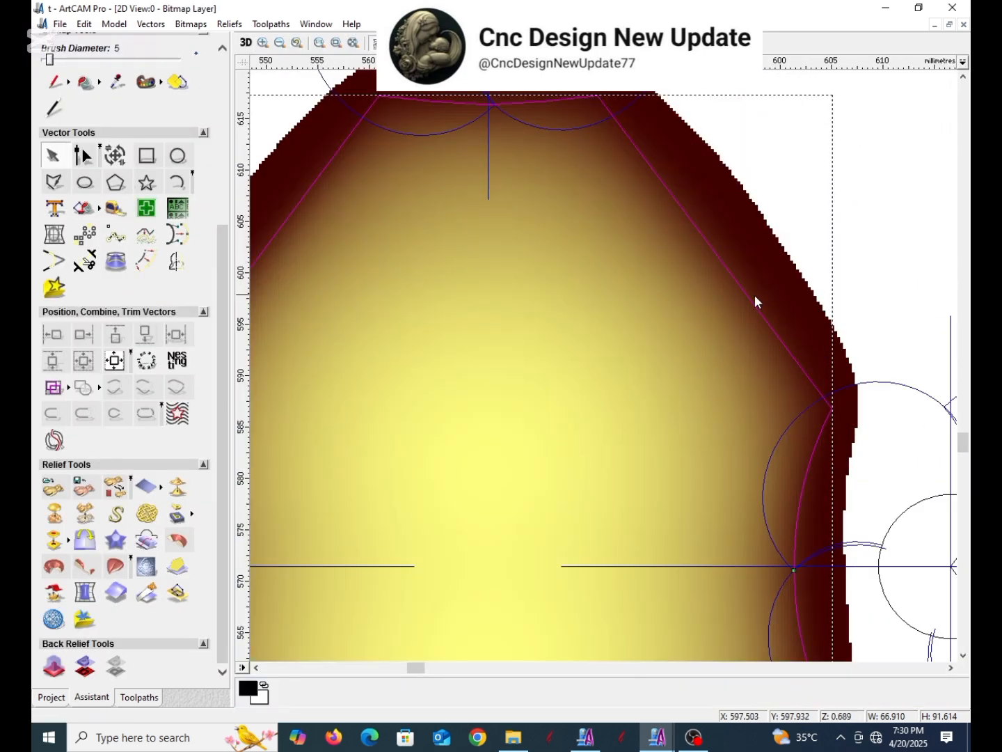
{"action": "scroll", "coordinate": [615, 384], "scroll_direction": "down", "scroll_amount": 2}
{"action": "left_click", "coordinate": [494, 353]}
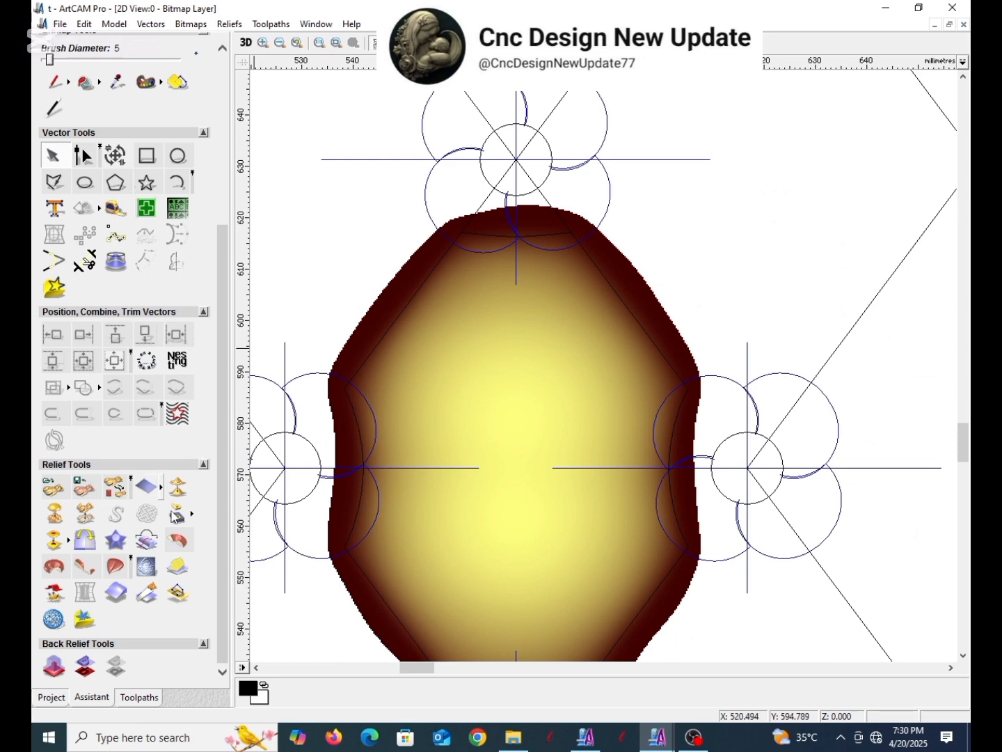
{"action": "left_click", "coordinate": [246, 42]}
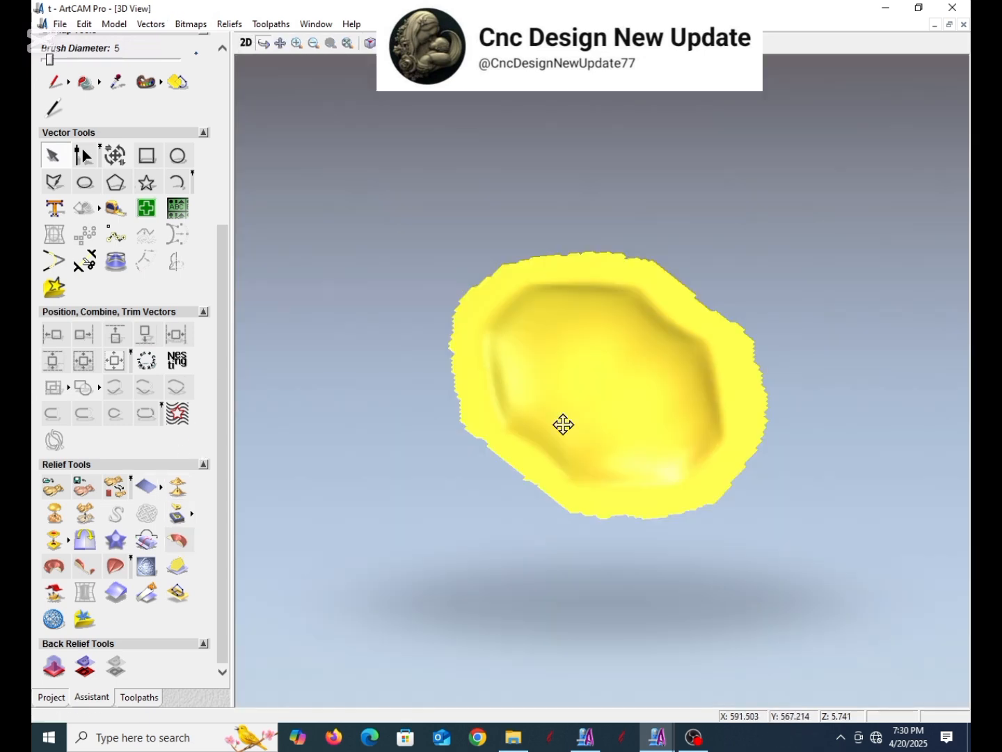
{"action": "scroll", "coordinate": [564, 425], "scroll_direction": "up", "scroll_amount": 2}
{"action": "left_click", "coordinate": [177, 488]}
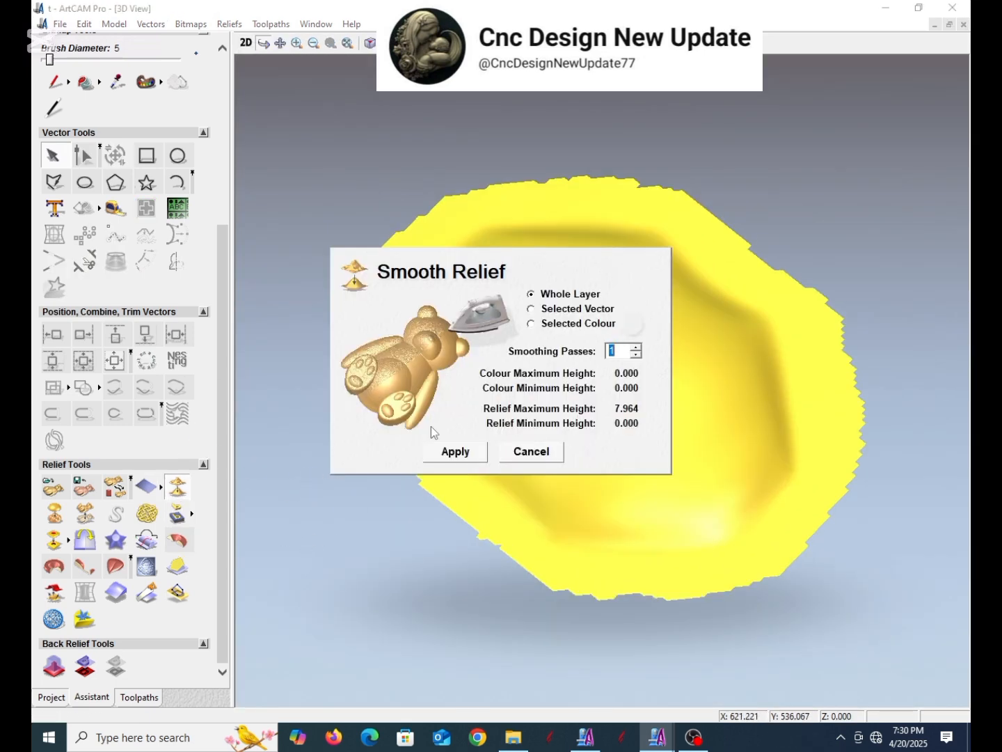
{"action": "left_click_drag", "start_coordinate": [509, 260], "coordinate": [160, 188]}
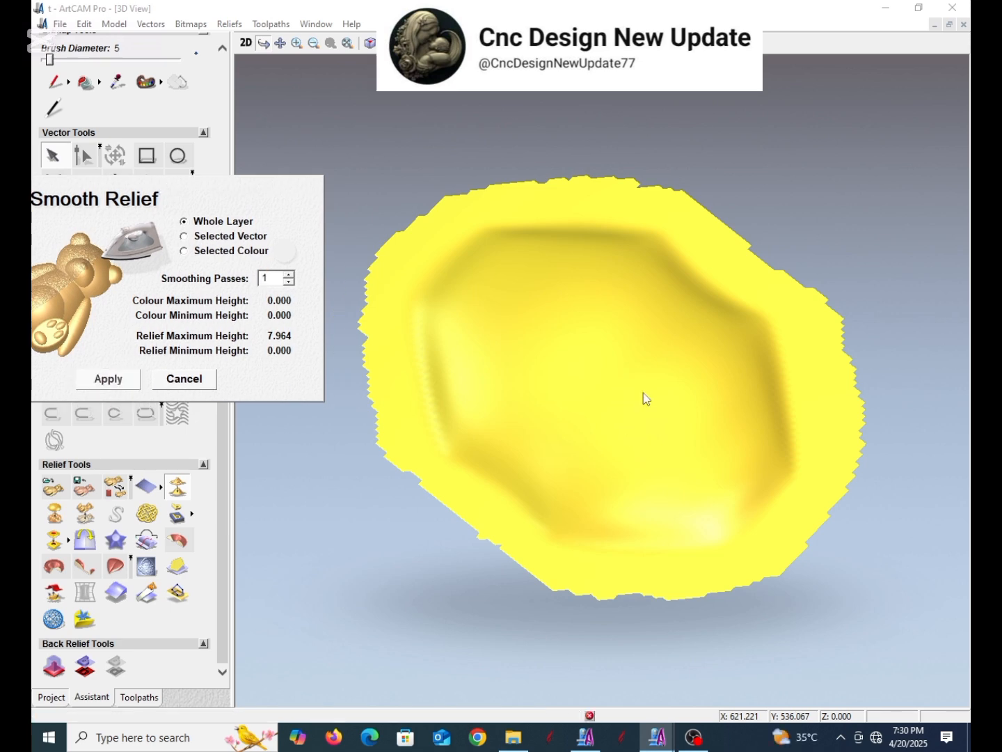
{"action": "left_click", "coordinate": [110, 379]}
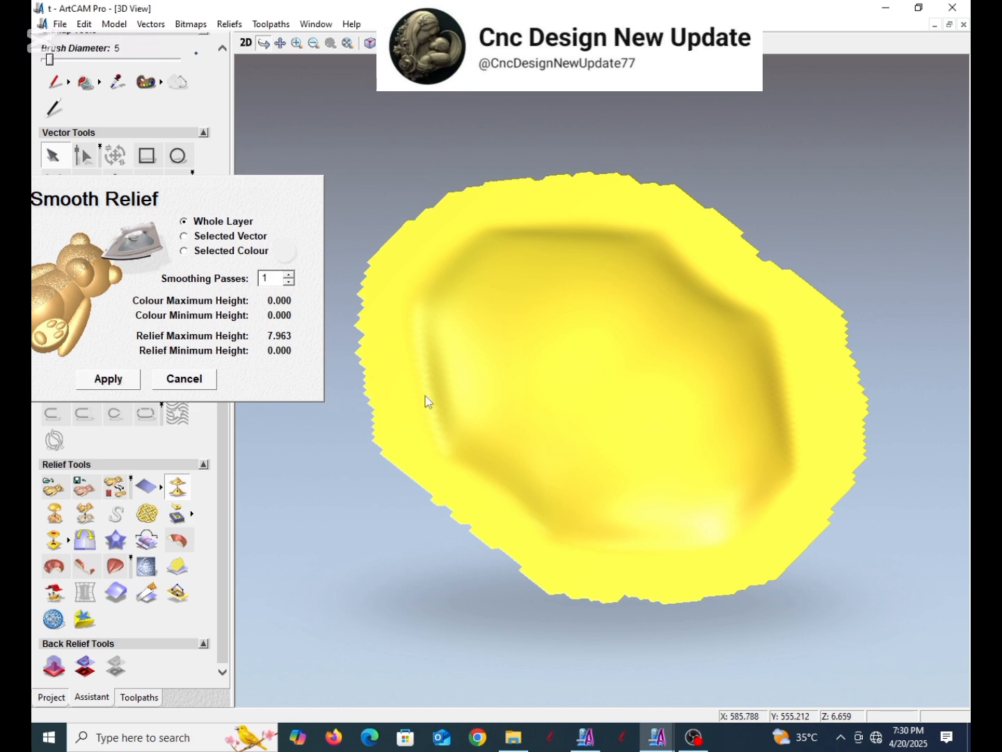
{"action": "left_click", "coordinate": [209, 385]}
{"action": "scroll", "coordinate": [443, 372], "scroll_direction": "down", "scroll_amount": 2}
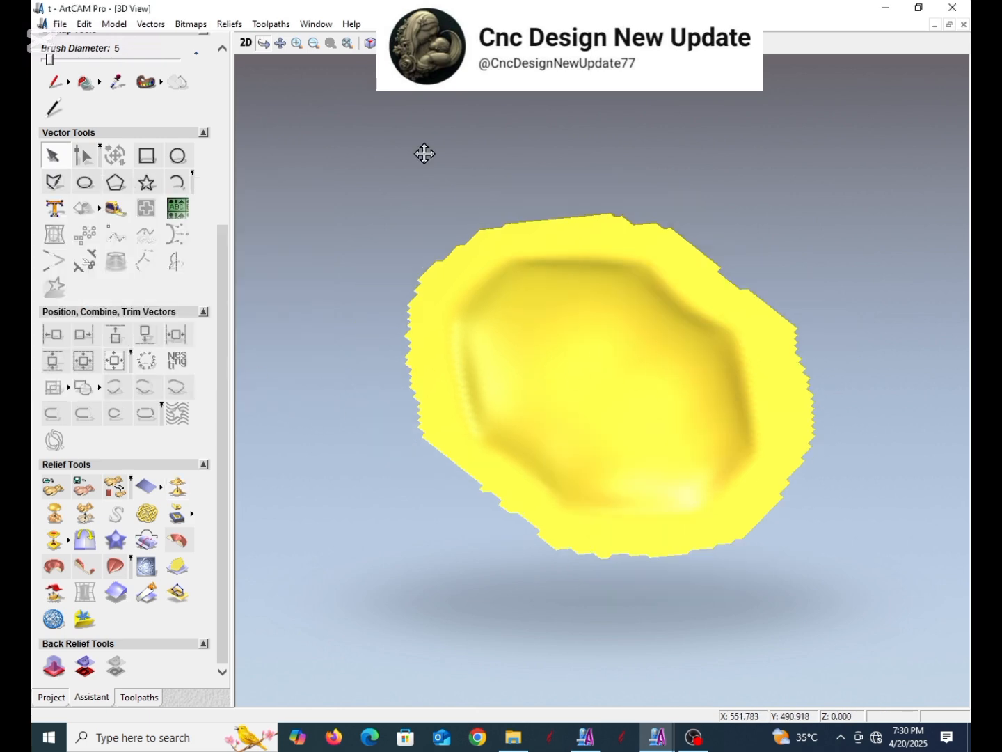
- Offset the closed diamond outline outwards by 1 with sharp corners, keeping the original vector
{"action": "left_click", "coordinate": [246, 43]}
{"action": "scroll", "coordinate": [620, 349], "scroll_direction": "up", "scroll_amount": 3}
{"action": "left_click", "coordinate": [541, 376]}
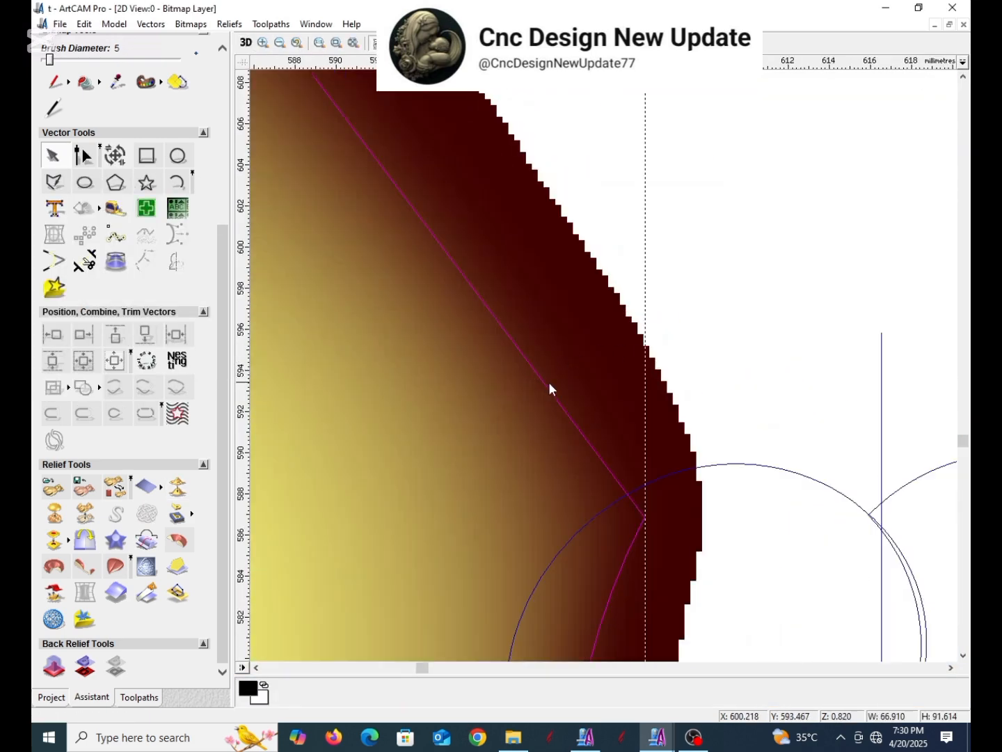
{"action": "scroll", "coordinate": [548, 381], "scroll_direction": "down", "scroll_amount": 3}
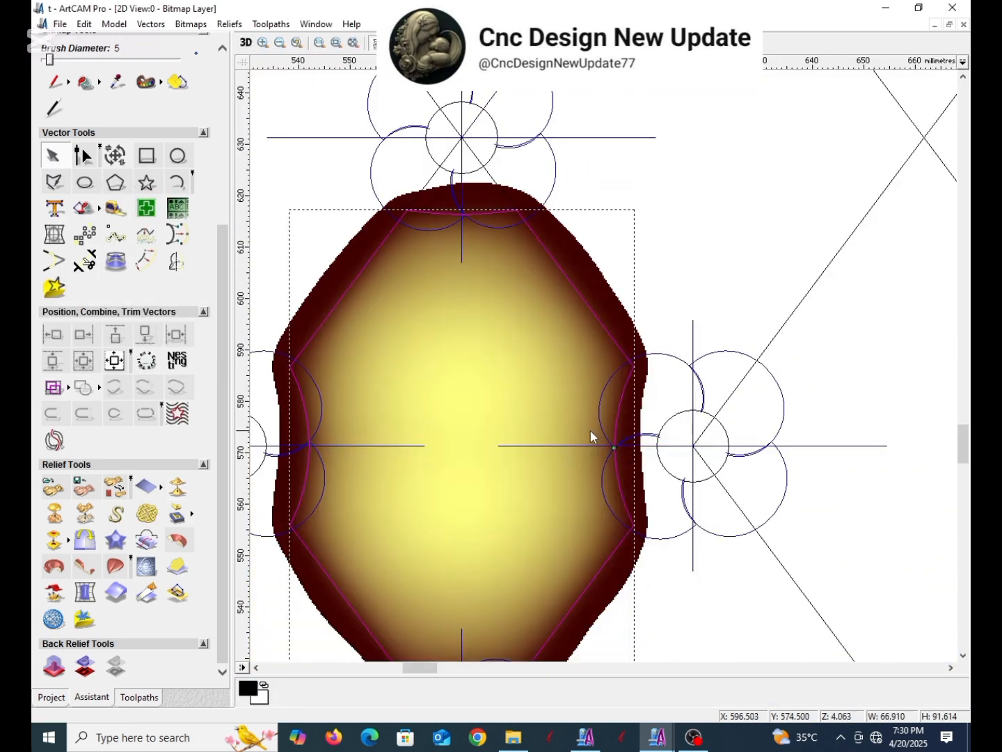
{"action": "left_click", "coordinate": [147, 183]}
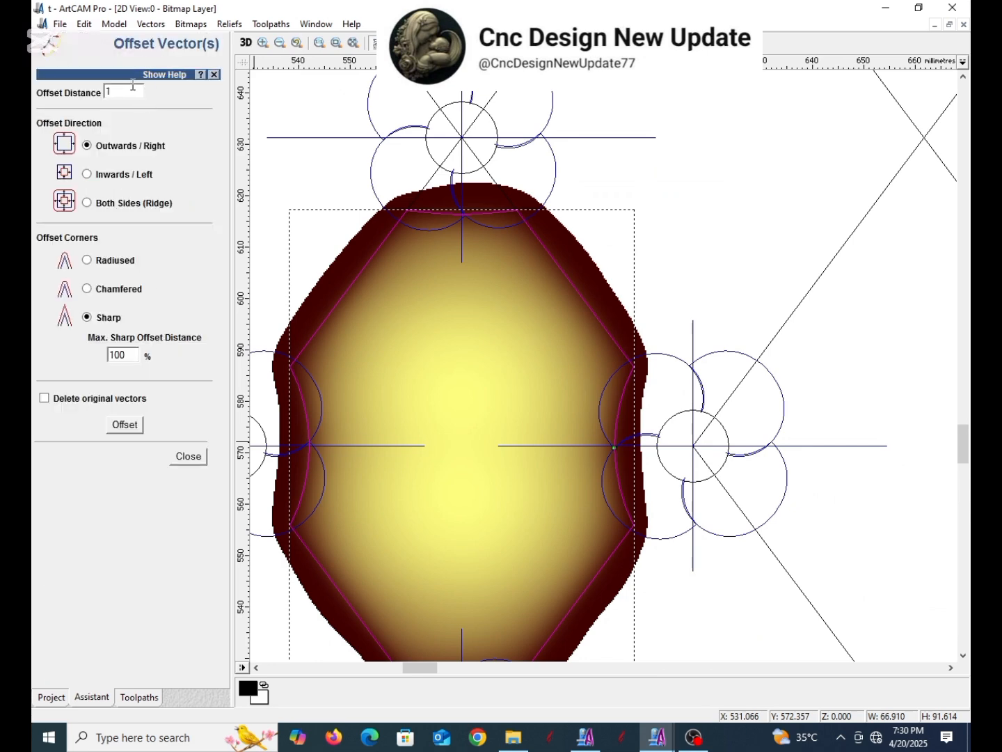
{"action": "left_click", "coordinate": [139, 428]}
{"action": "scroll", "coordinate": [603, 405], "scroll_direction": "up", "scroll_amount": 2}
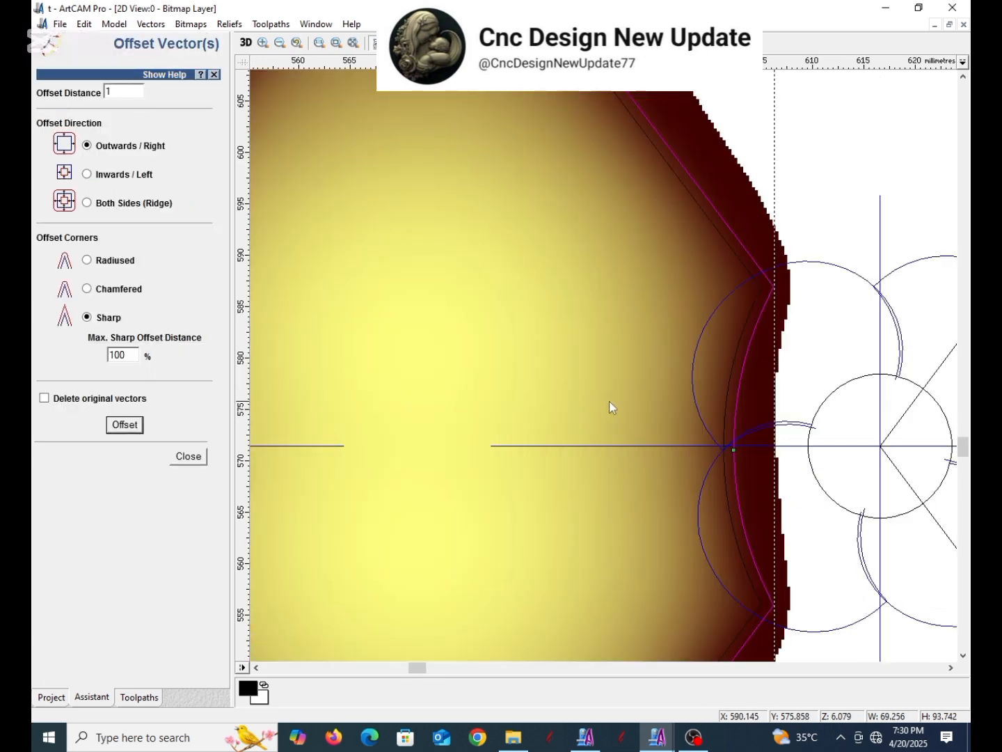
{"action": "scroll", "coordinate": [611, 403], "scroll_direction": "down", "scroll_amount": 2}
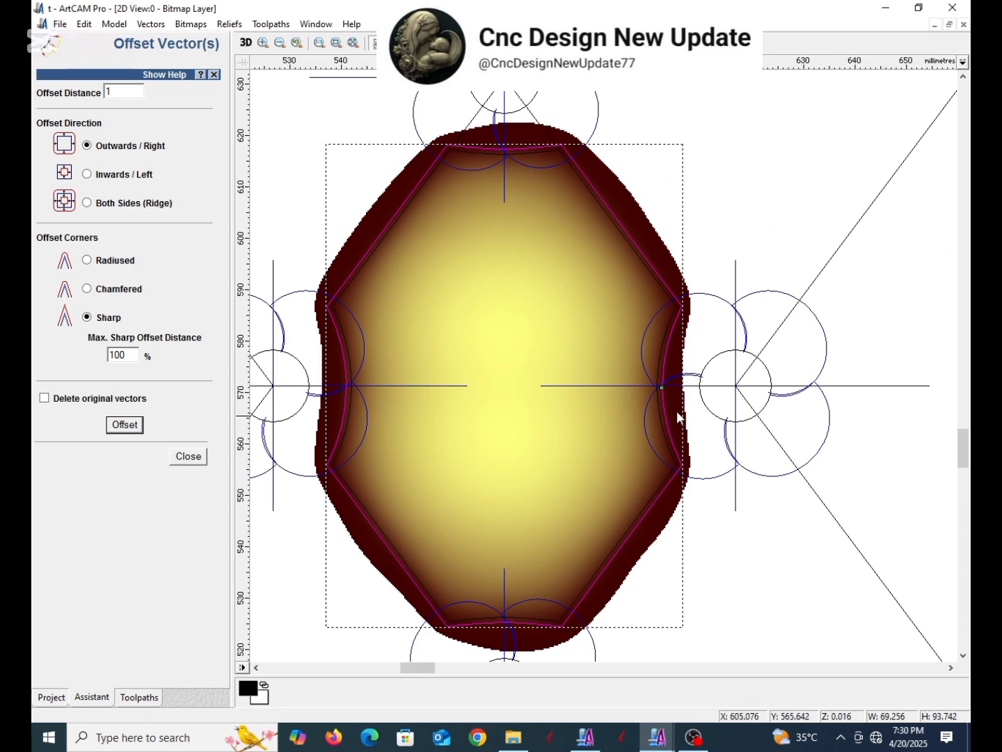
{"action": "scroll", "coordinate": [612, 243], "scroll_direction": "up", "scroll_amount": 4}
{"action": "scroll", "coordinate": [606, 431], "scroll_direction": "down", "scroll_amount": 6}
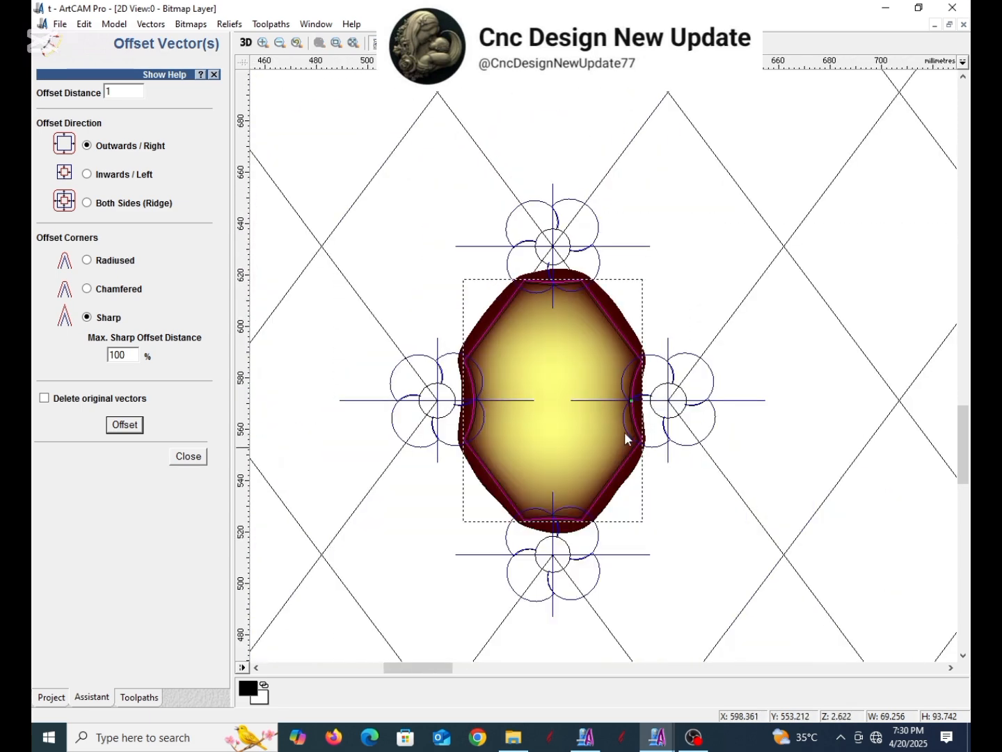
- Zero the rest of the relief outside the offset diamond outline using the flat shape with start height 0
{"action": "right_click", "coordinate": [679, 435]}
{"action": "left_click", "coordinate": [757, 406]}
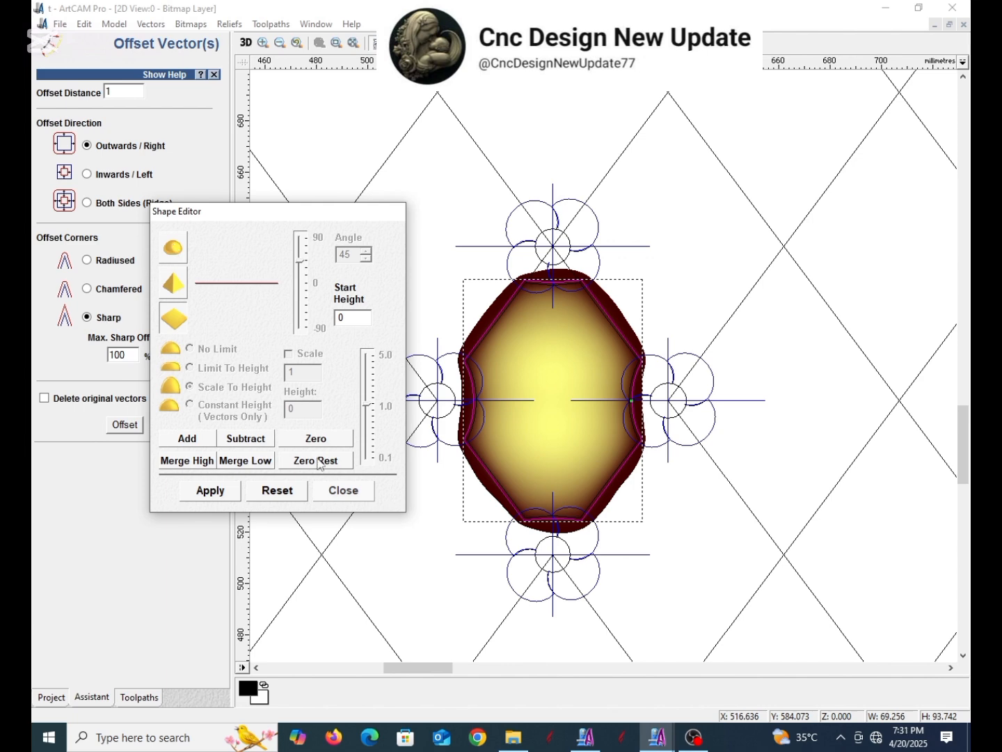
{"action": "scroll", "coordinate": [646, 377], "scroll_direction": "up", "scroll_amount": 1}
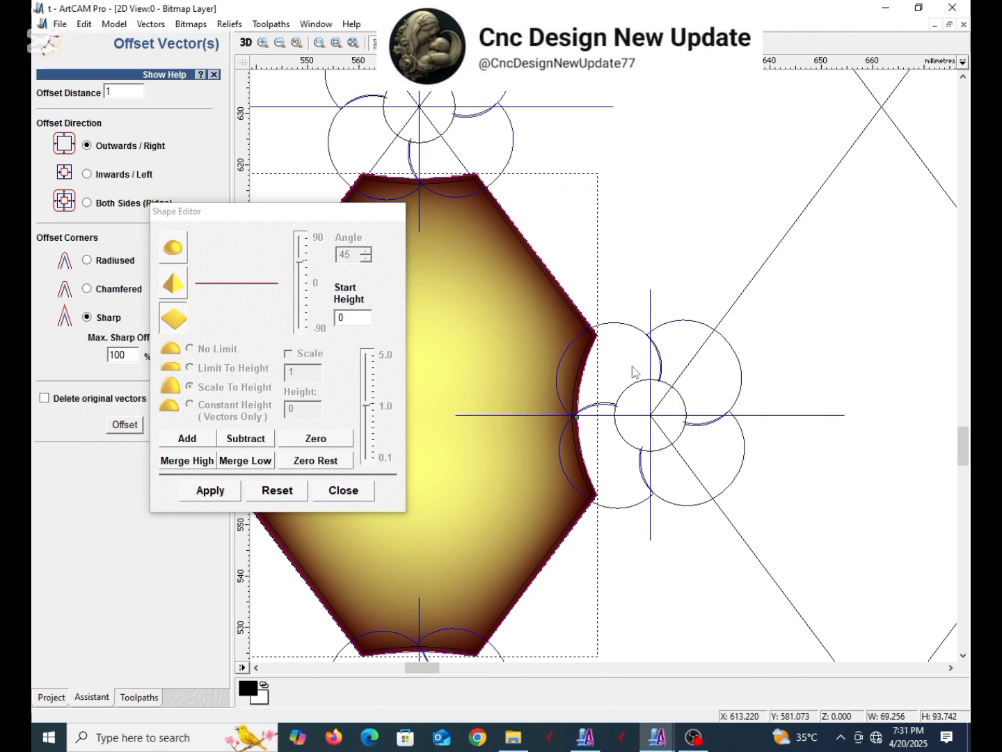
{"action": "left_click", "coordinate": [369, 488]}
{"action": "scroll", "coordinate": [561, 394], "scroll_direction": "down", "scroll_amount": 2}
{"action": "scroll", "coordinate": [630, 348], "scroll_direction": "down", "scroll_amount": 1}
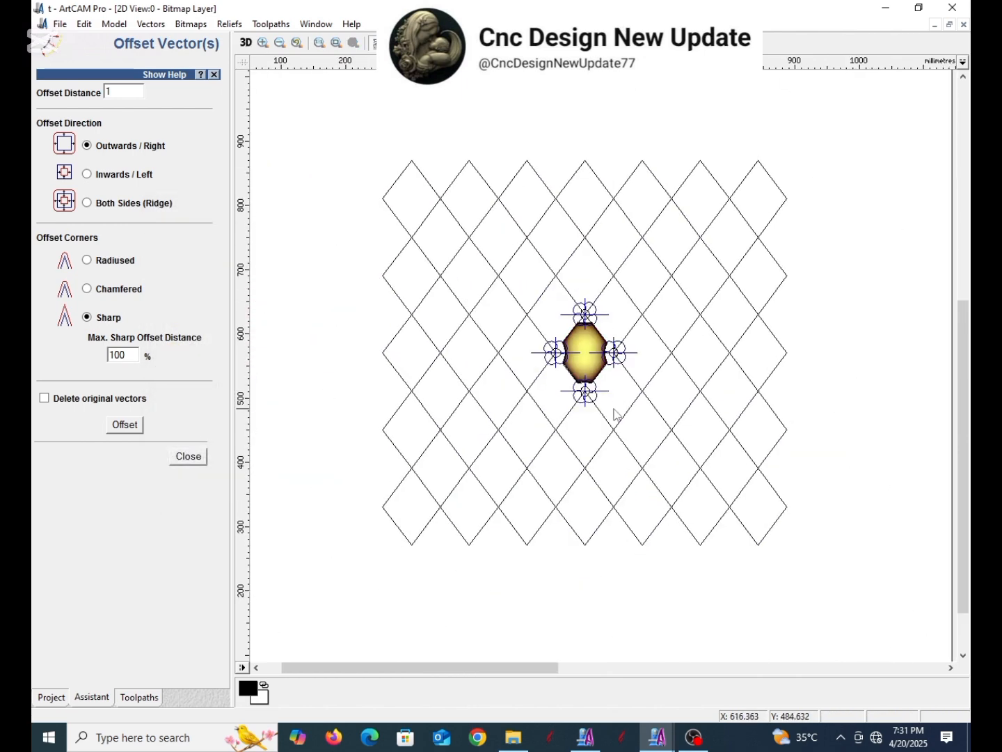
- Copy the diamond outlines with their four flowers into the lattice's lower-left cell, snapping the flower centres onto the line intersections
{"action": "scroll", "coordinate": [498, 463], "scroll_direction": "up", "scroll_amount": 1}
{"action": "scroll", "coordinate": [708, 353], "scroll_direction": "down", "scroll_amount": 1}
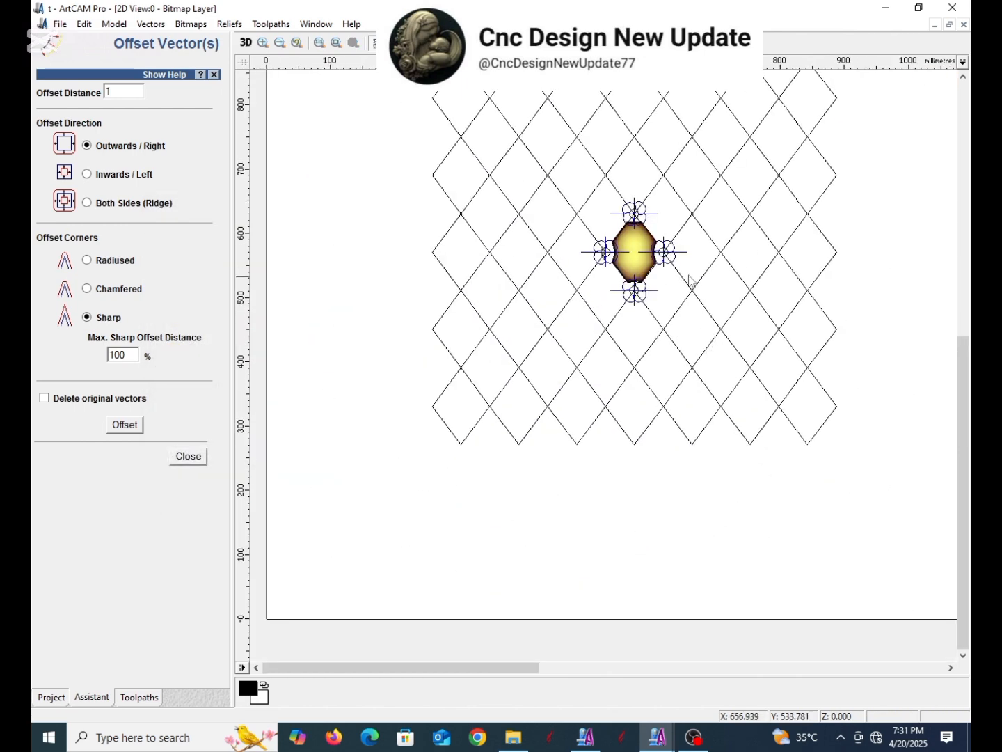
{"action": "left_click_drag", "start_coordinate": [578, 175], "coordinate": [711, 366]}
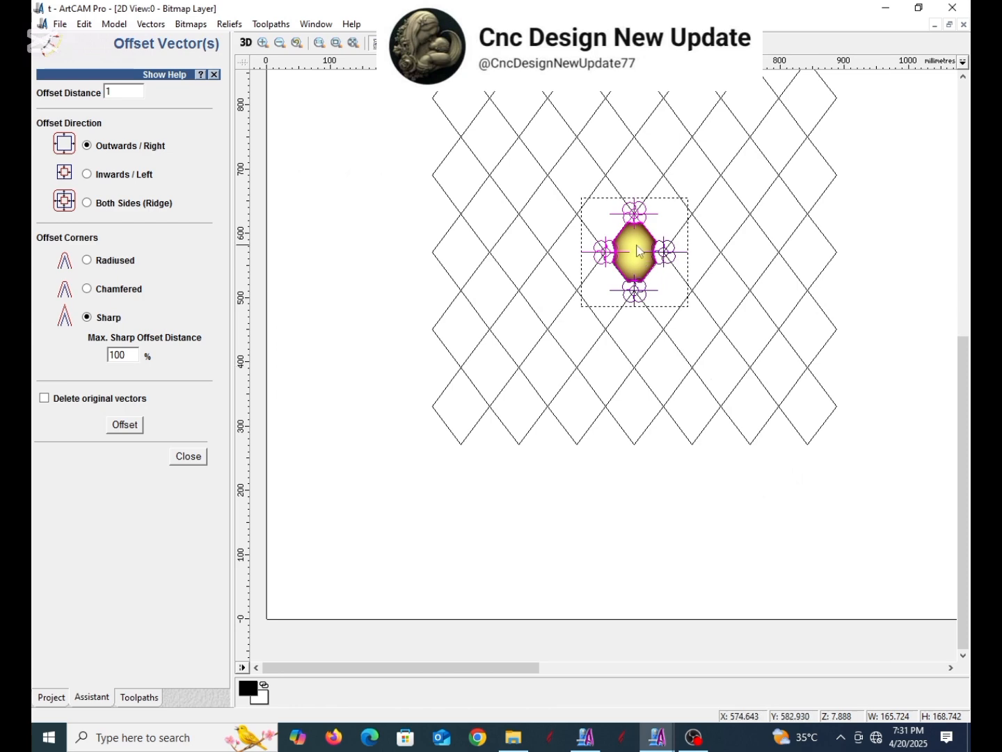
{"action": "left_click_drag", "start_coordinate": [633, 252], "coordinate": [456, 410]}
{"action": "scroll", "coordinate": [457, 409], "scroll_direction": "up", "scroll_amount": 2}
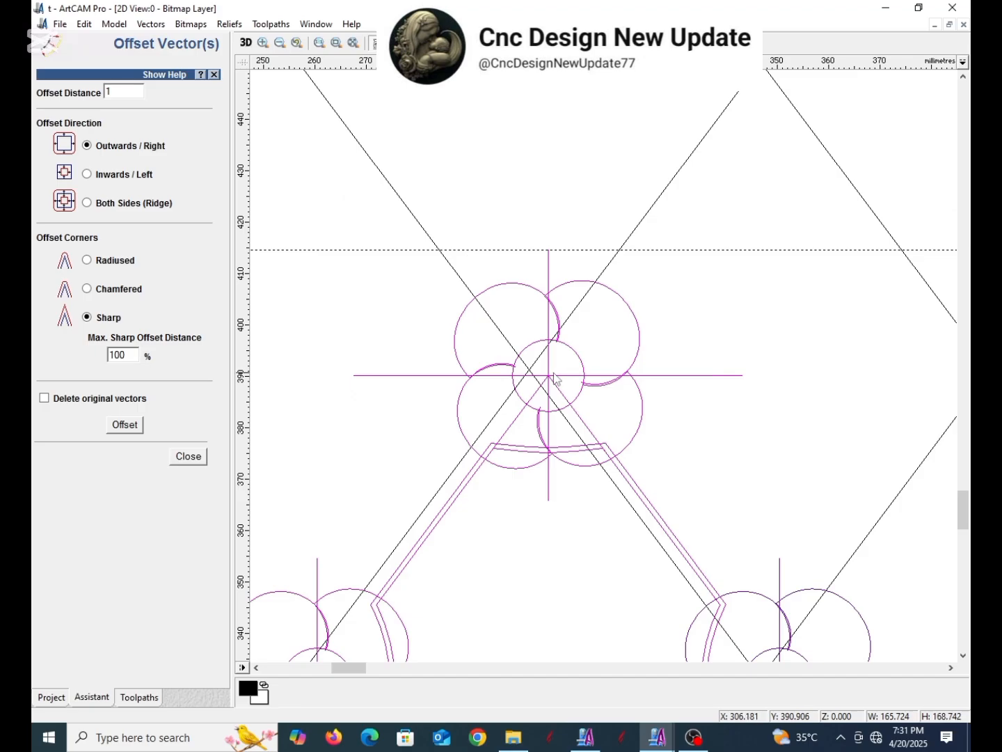
{"action": "left_click_drag", "start_coordinate": [549, 375], "coordinate": [528, 352]}
{"action": "scroll", "coordinate": [574, 384], "scroll_direction": "up", "scroll_amount": 4}
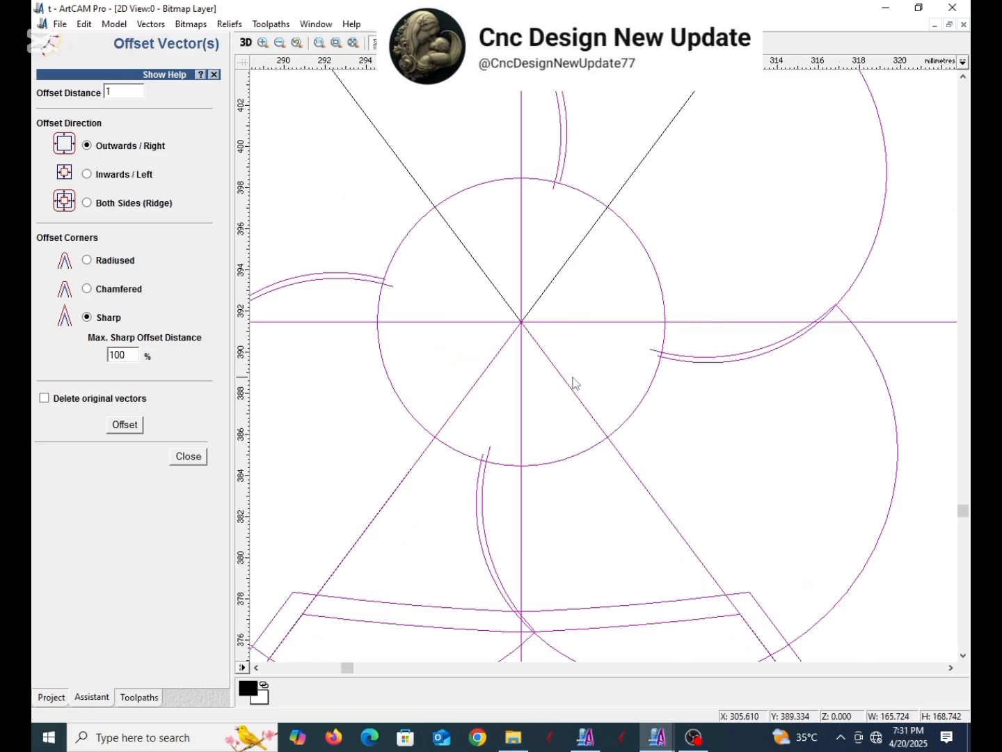
{"action": "scroll", "coordinate": [734, 363], "scroll_direction": "down", "scroll_amount": 5}
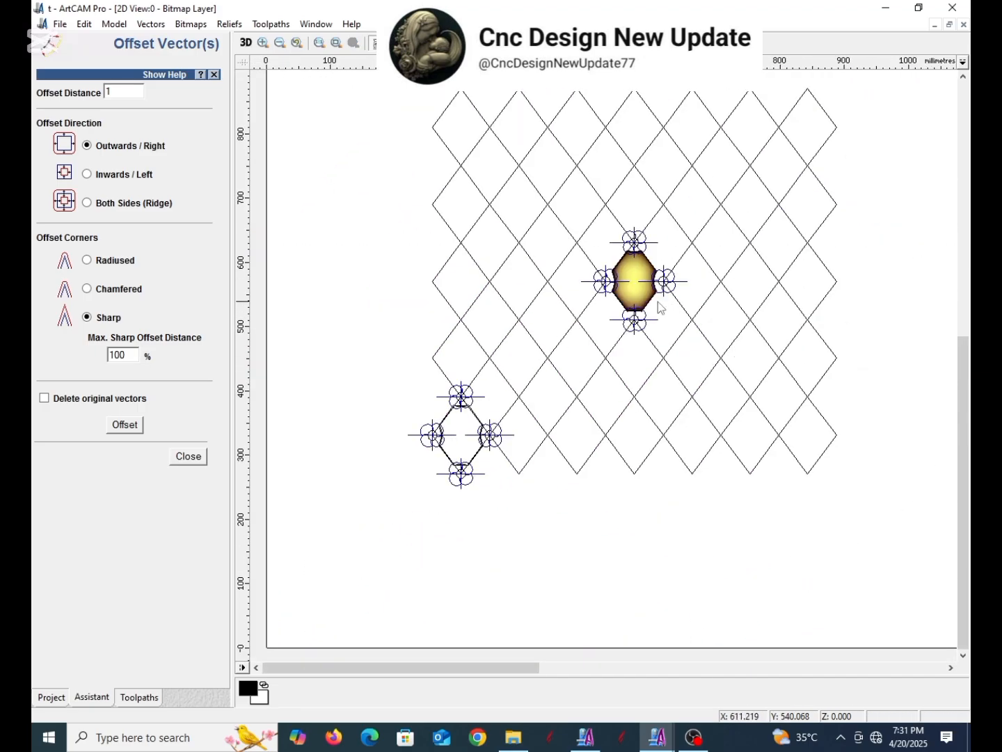
- Save the model, finish vector offsetting, and clear the domed relief from the layer
{"action": "scroll", "coordinate": [660, 308], "scroll_direction": "up", "scroll_amount": 2}
{"action": "scroll", "coordinate": [575, 365], "scroll_direction": "down", "scroll_amount": 4}
{"action": "scroll", "coordinate": [433, 446], "scroll_direction": "up", "scroll_amount": 3}
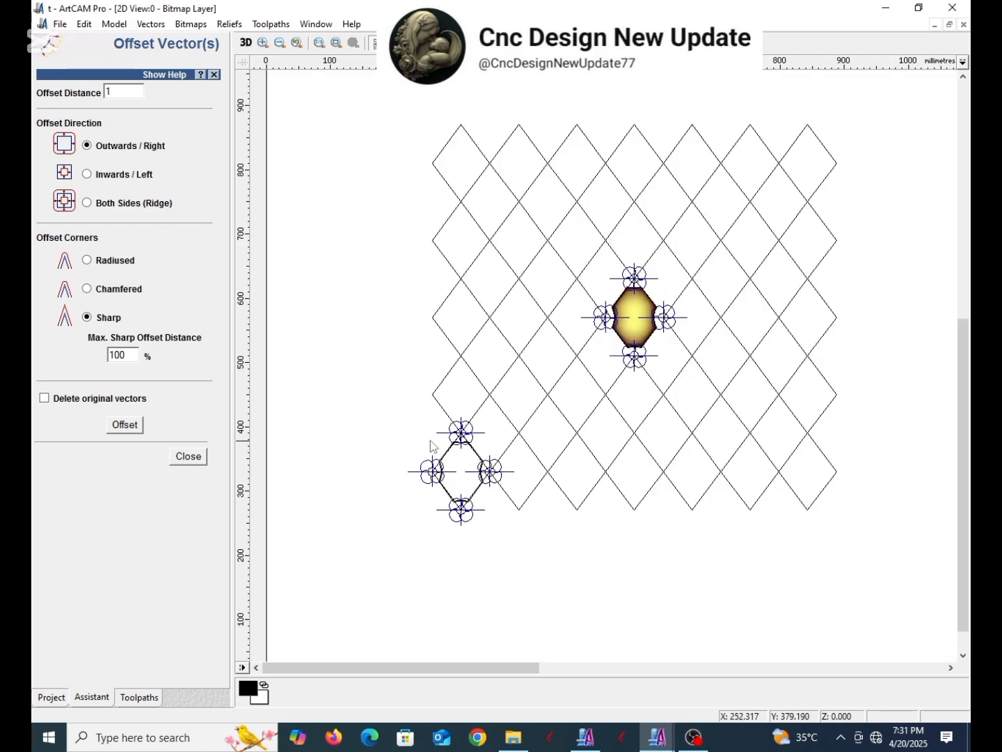
{"action": "key", "text": "ctrl+s"}
{"action": "scroll", "coordinate": [668, 322], "scroll_direction": "up", "scroll_amount": 2}
{"action": "scroll", "coordinate": [622, 325], "scroll_direction": "down", "scroll_amount": 2}
{"action": "left_click", "coordinate": [188, 457]}
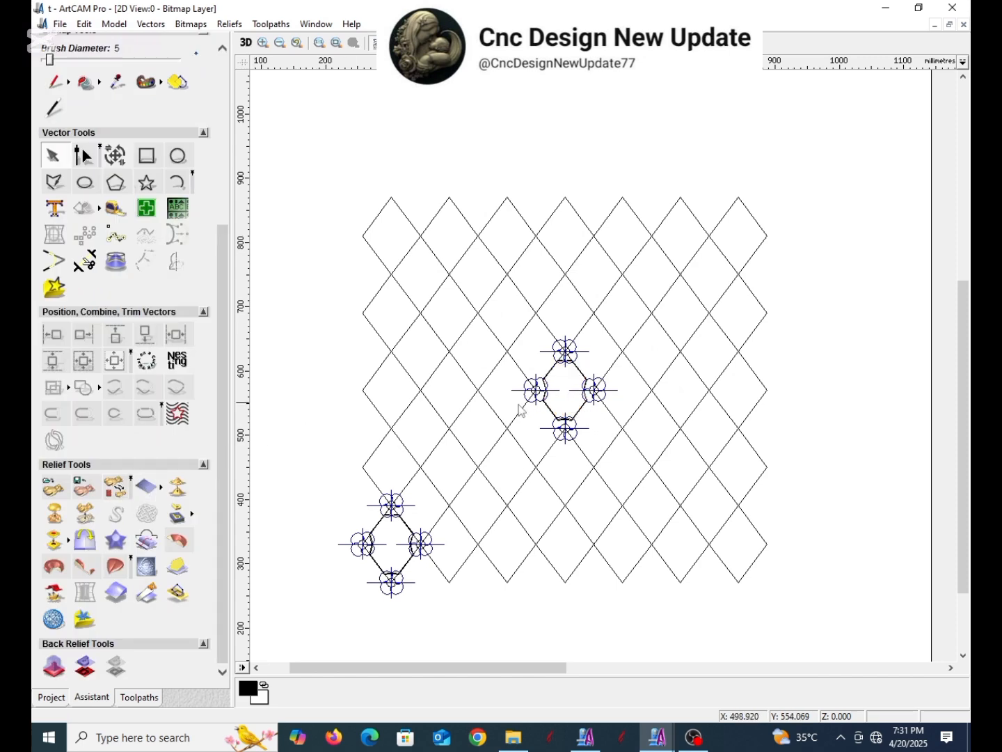
{"action": "scroll", "coordinate": [428, 417], "scroll_direction": "down", "scroll_amount": 1}
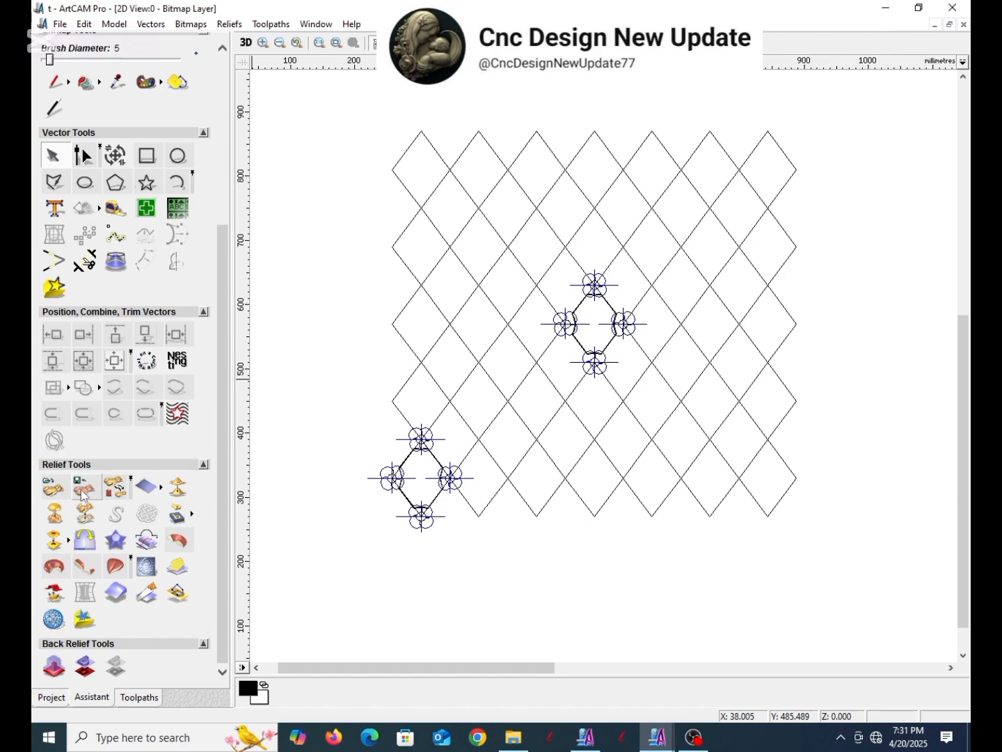
- Import the relief from the saved model file t on the Desktop as 3D clipart
{"action": "left_click", "coordinate": [230, 23]}
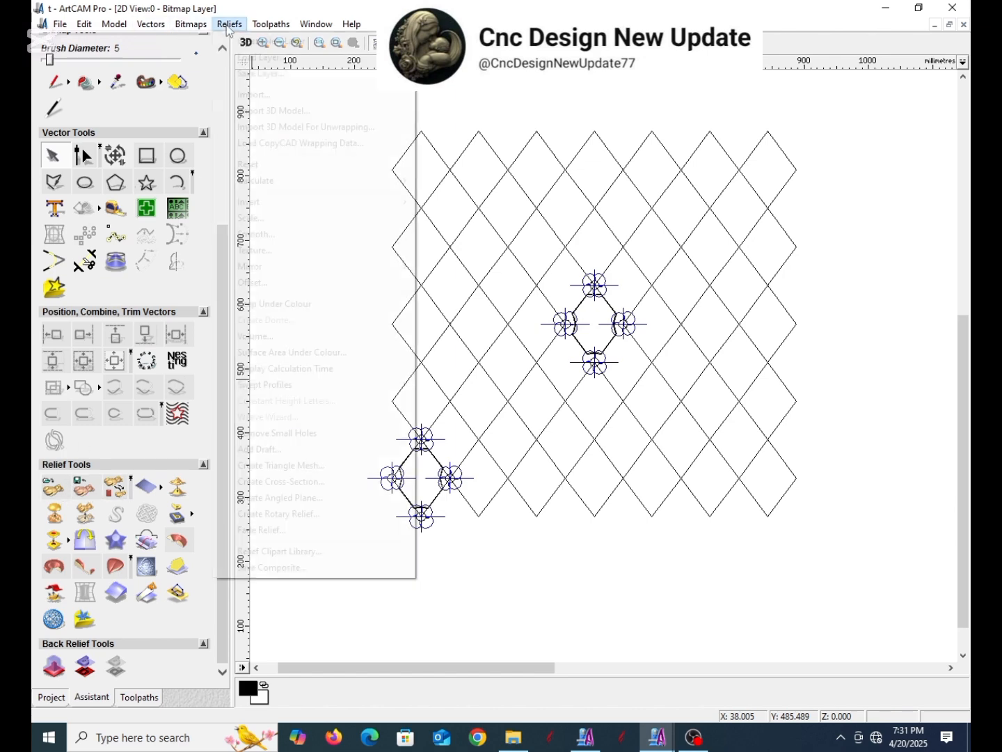
{"action": "left_click", "coordinate": [250, 92]}
{"action": "scroll", "coordinate": [428, 289], "scroll_direction": "down", "scroll_amount": 5}
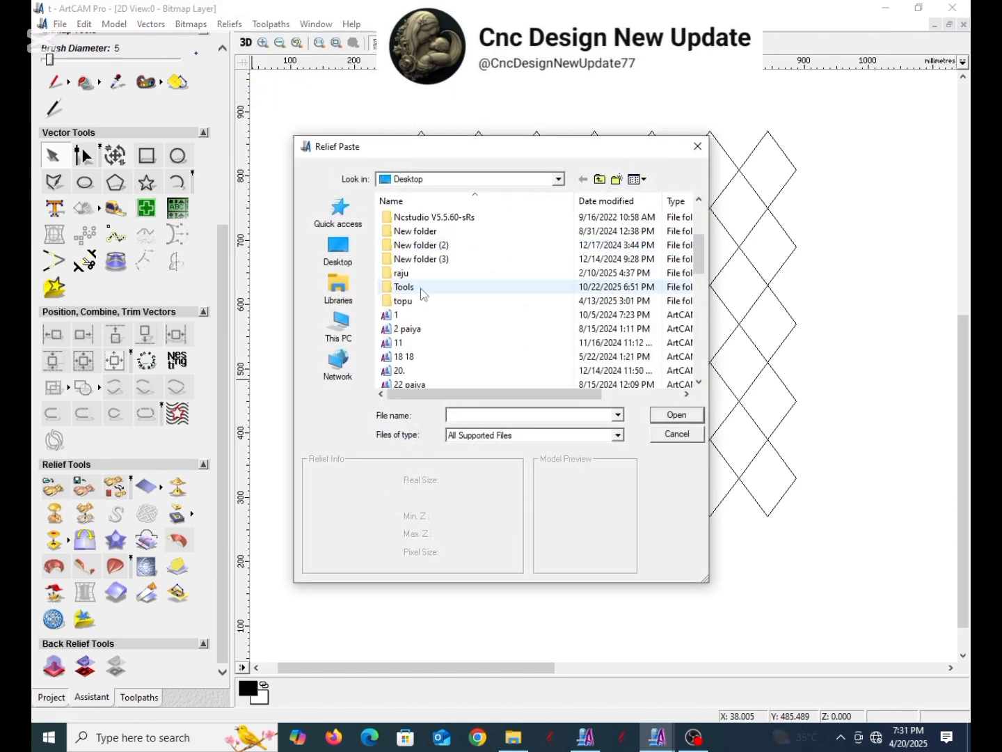
{"action": "scroll", "coordinate": [428, 288], "scroll_direction": "down", "scroll_amount": 8}
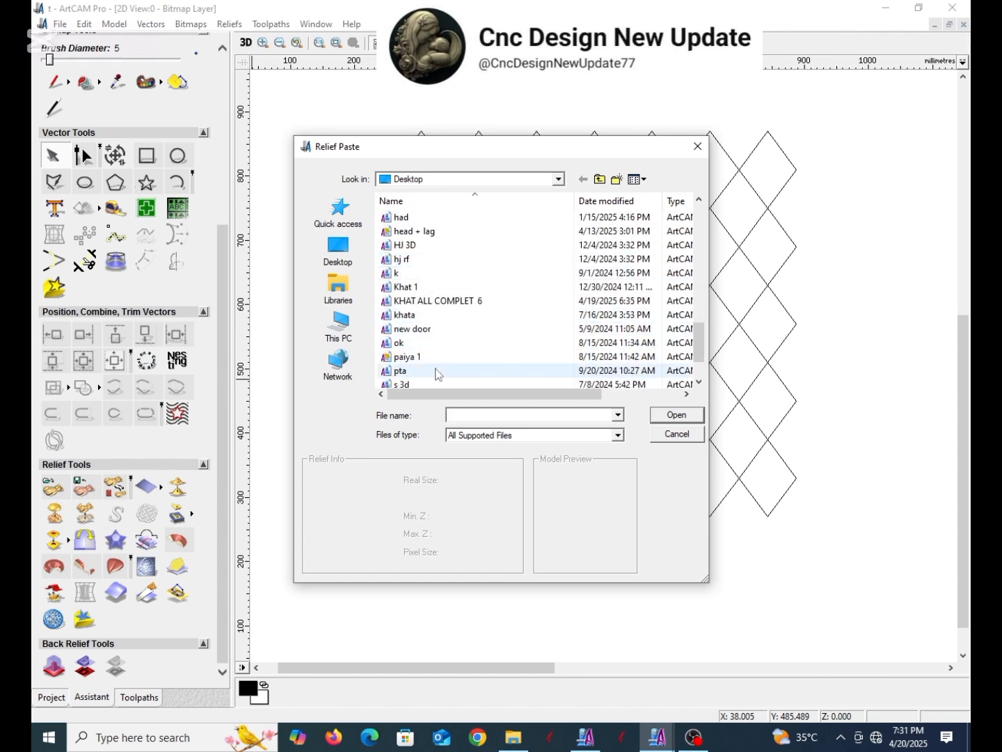
{"action": "scroll", "coordinate": [437, 362], "scroll_direction": "down", "scroll_amount": 2}
{"action": "left_click", "coordinate": [410, 356]}
{"action": "left_click", "coordinate": [412, 343]}
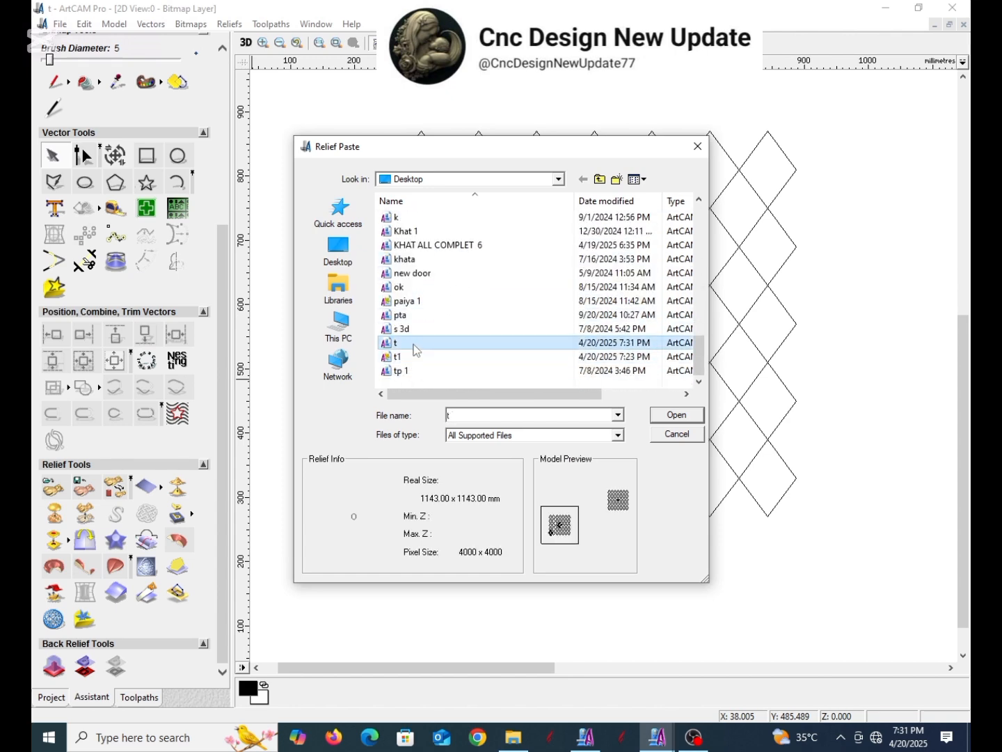
{"action": "left_click", "coordinate": [692, 416]}
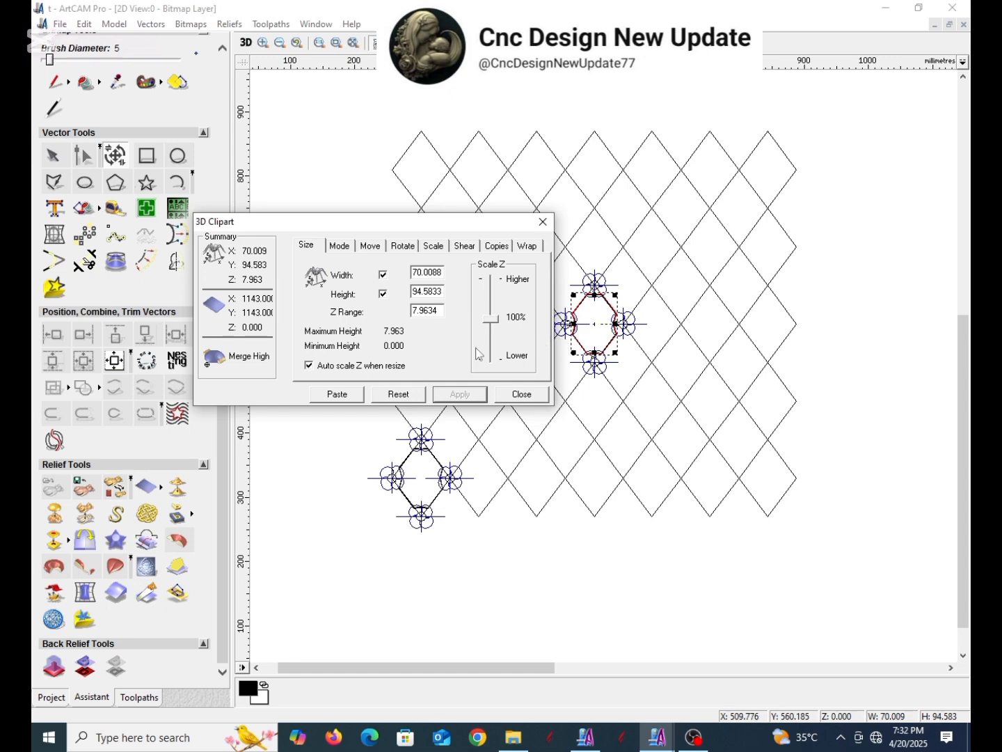
- Move the imported relief onto the copied diamond outline in the lattice's lower-left cell, checking its edges against the vectors
{"action": "scroll", "coordinate": [617, 329], "scroll_direction": "up", "scroll_amount": 2}
{"action": "scroll", "coordinate": [627, 376], "scroll_direction": "down", "scroll_amount": 3}
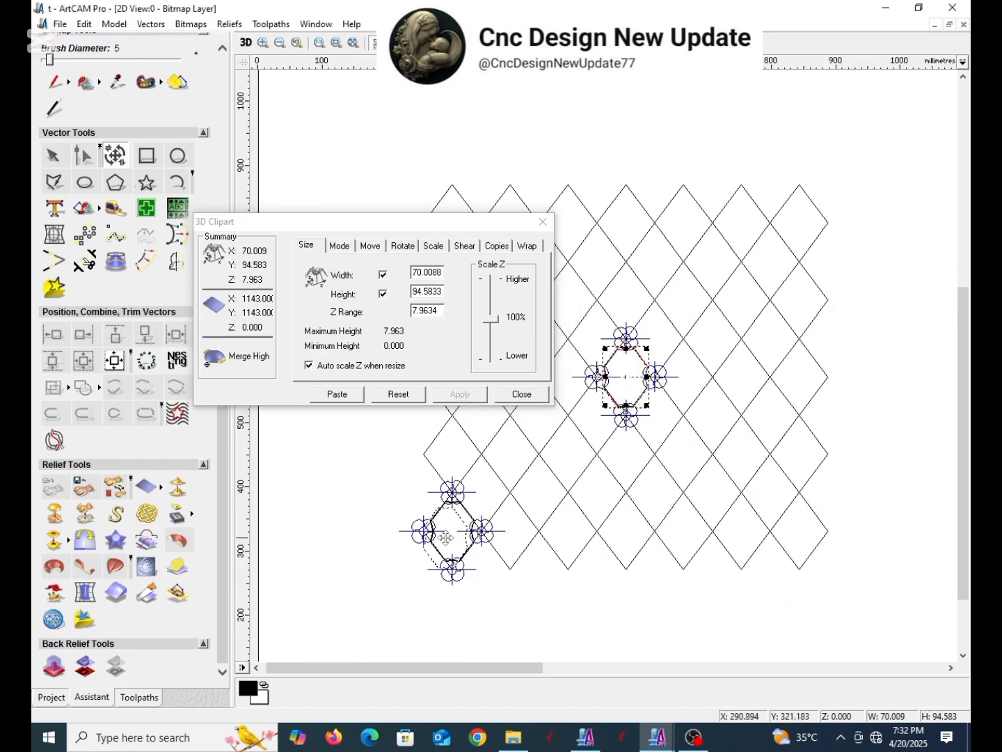
{"action": "left_click", "coordinate": [453, 531]}
{"action": "scroll", "coordinate": [498, 481], "scroll_direction": "up", "scroll_amount": 5}
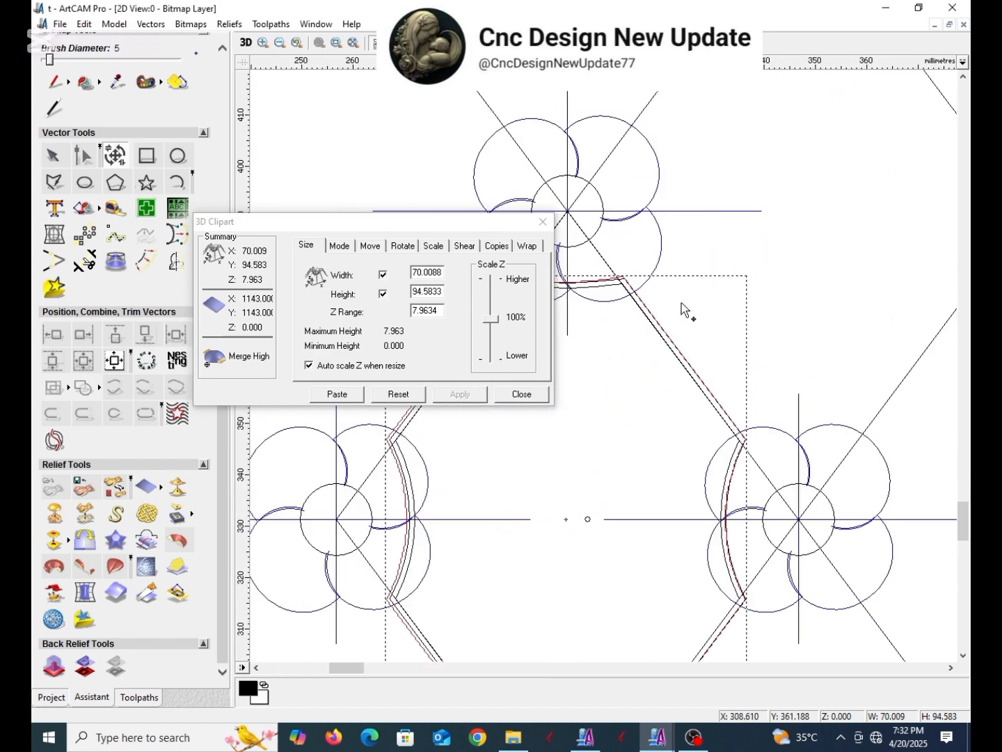
{"action": "scroll", "coordinate": [613, 348], "scroll_direction": "down", "scroll_amount": 3}
{"action": "scroll", "coordinate": [647, 419], "scroll_direction": "up", "scroll_amount": 2}
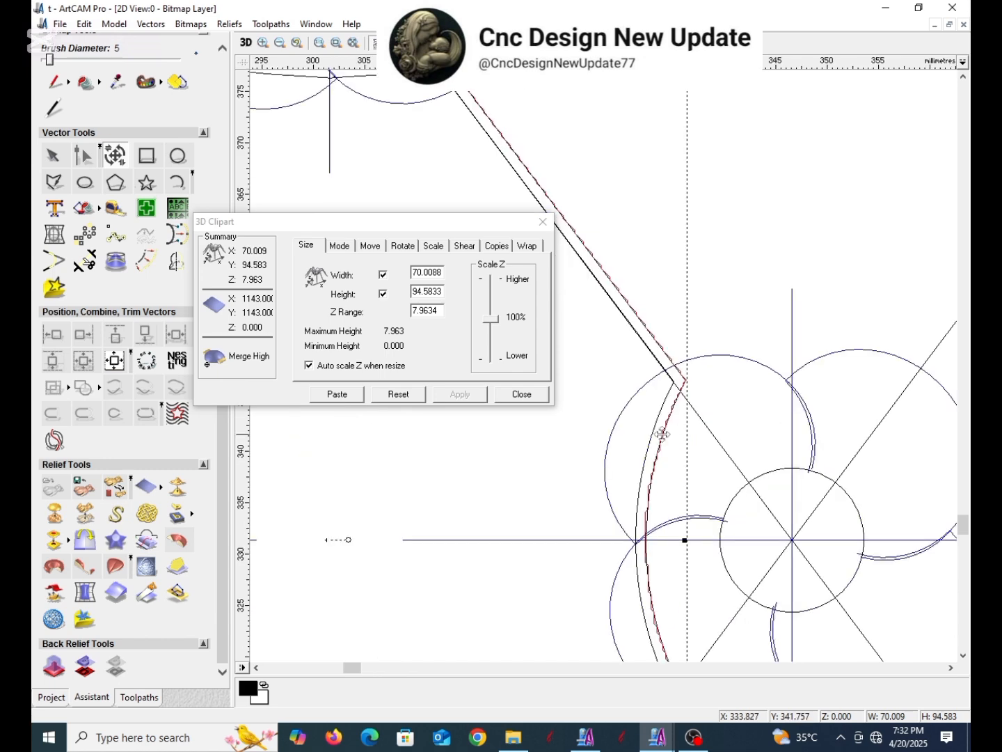
{"action": "scroll", "coordinate": [645, 448], "scroll_direction": "down", "scroll_amount": 1}
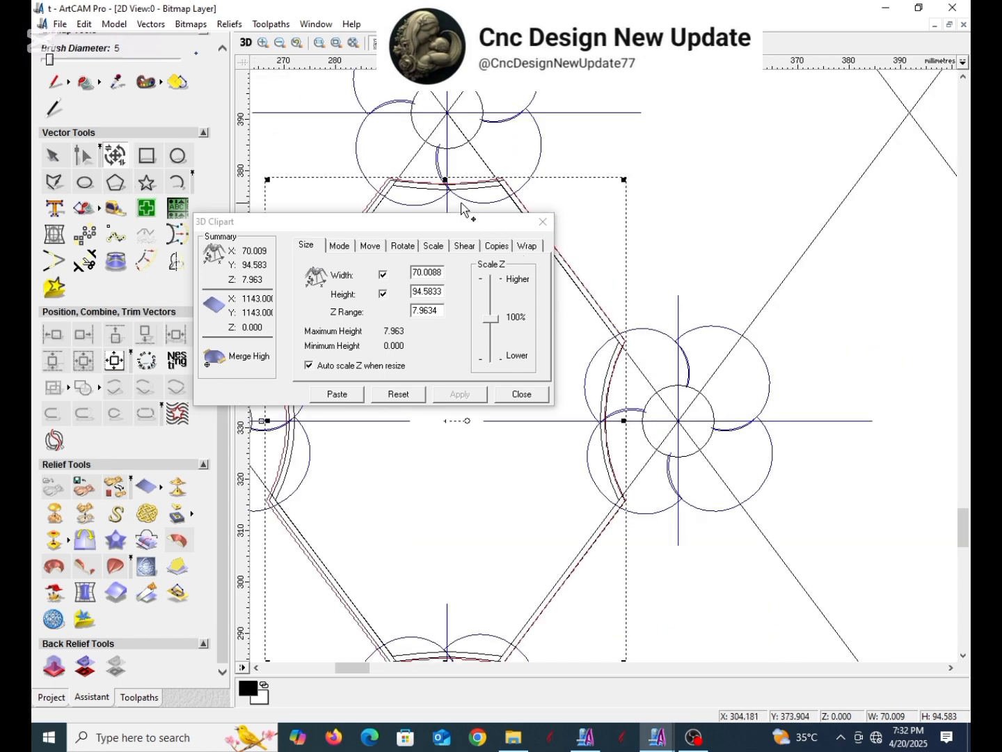
{"action": "scroll", "coordinate": [458, 210], "scroll_direction": "up", "scroll_amount": 1}
{"action": "scroll", "coordinate": [588, 465], "scroll_direction": "down", "scroll_amount": 1}
{"action": "scroll", "coordinate": [593, 438], "scroll_direction": "down", "scroll_amount": 1}
{"action": "scroll", "coordinate": [606, 335], "scroll_direction": "up", "scroll_amount": 2}
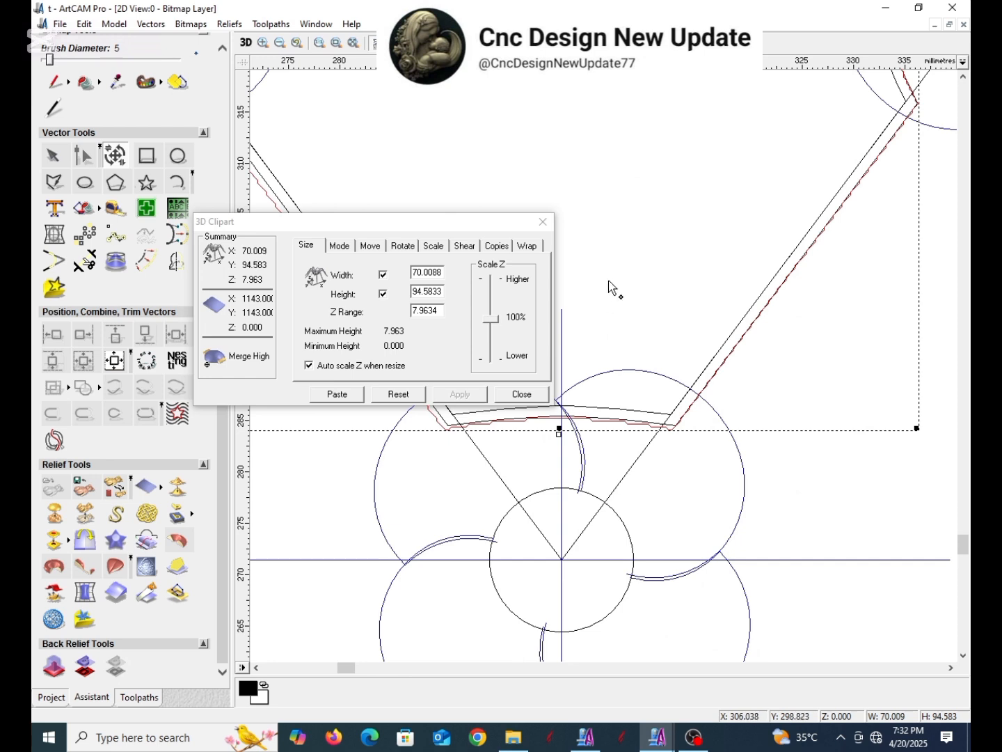
{"action": "scroll", "coordinate": [608, 288], "scroll_direction": "down", "scroll_amount": 1}
- Set the relief clipart's Z range to 8 and apply it
{"action": "double_click", "coordinate": [443, 310]}
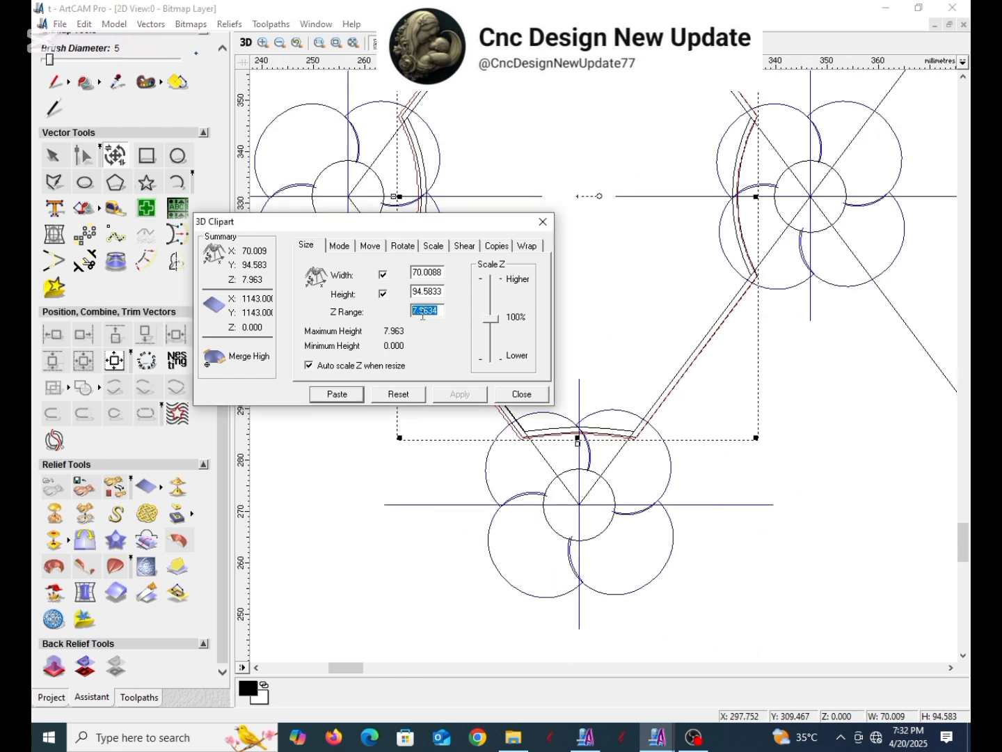
{"action": "type", "text": "8"}
{"action": "left_click", "coordinate": [460, 395]}
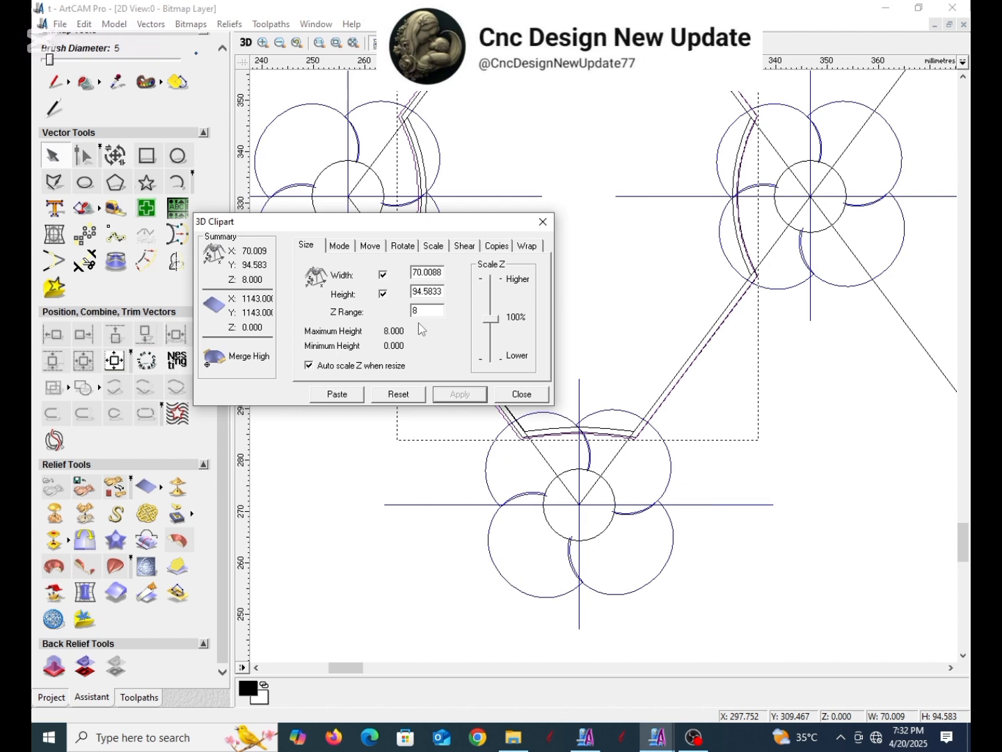
- Paste the relief clipart as a linear copy with an X distance of 90 and a Y distance of 120
{"action": "left_click", "coordinate": [341, 247]}
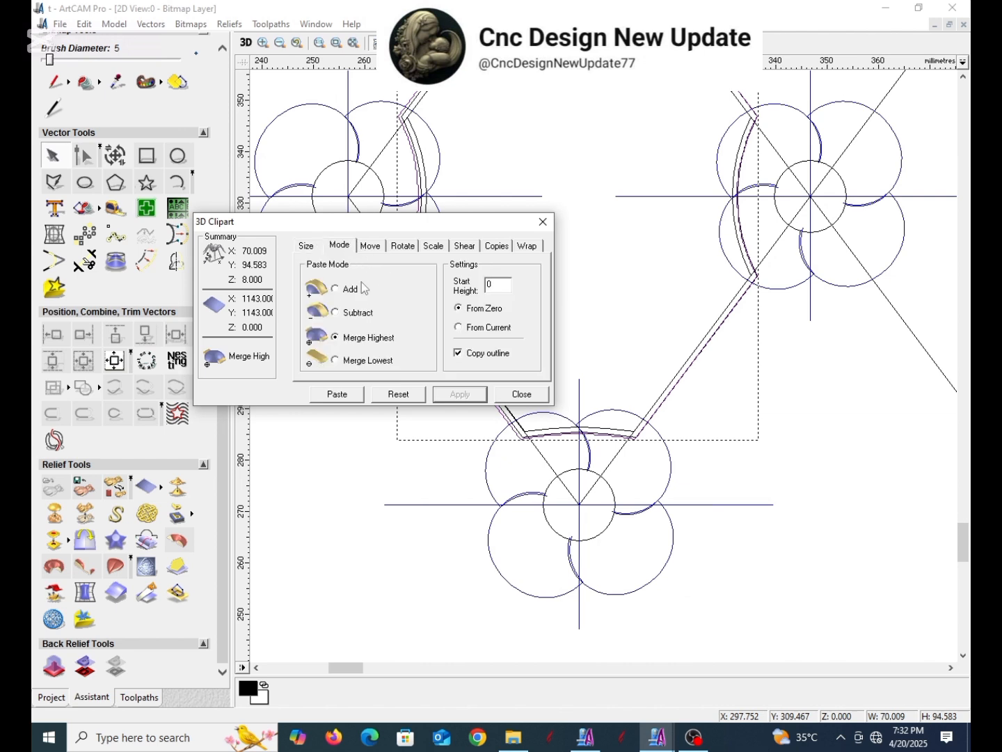
{"action": "left_click", "coordinate": [497, 246]}
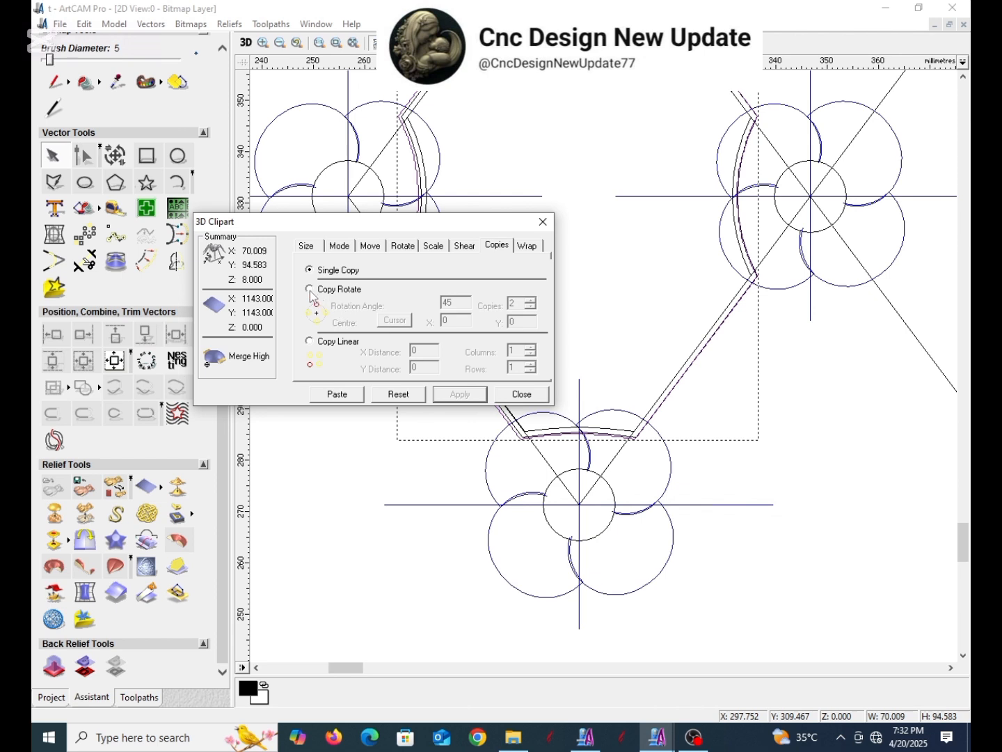
{"action": "left_click", "coordinate": [338, 342]}
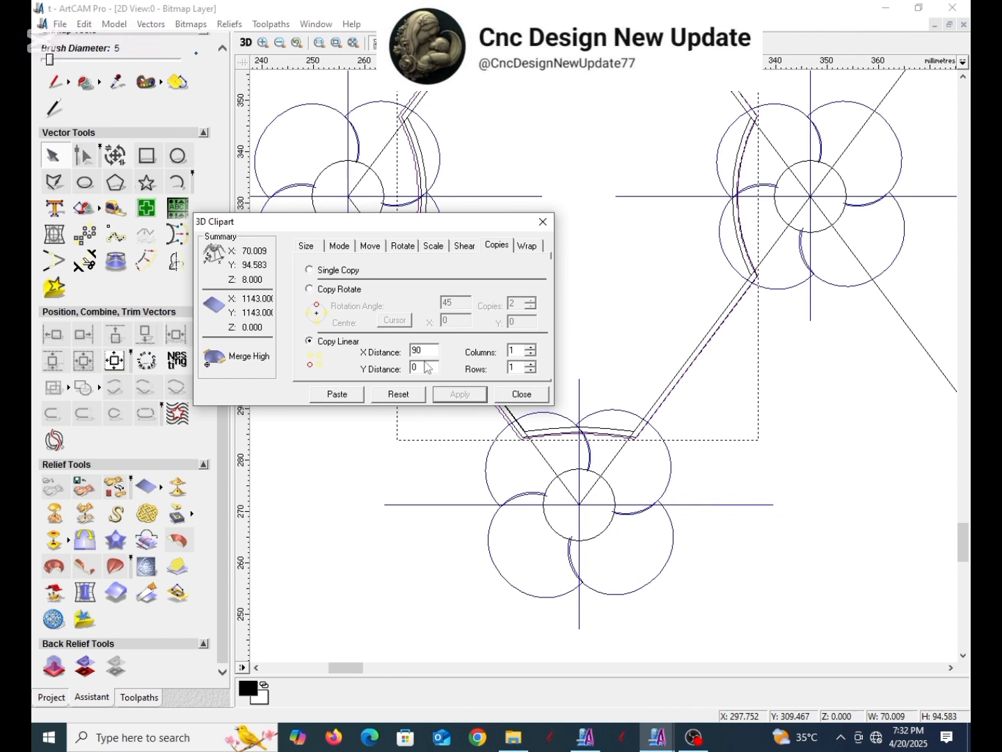
{"action": "type", "text": "12"}
{"action": "scroll", "coordinate": [617, 290], "scroll_direction": "down", "scroll_amount": 3}
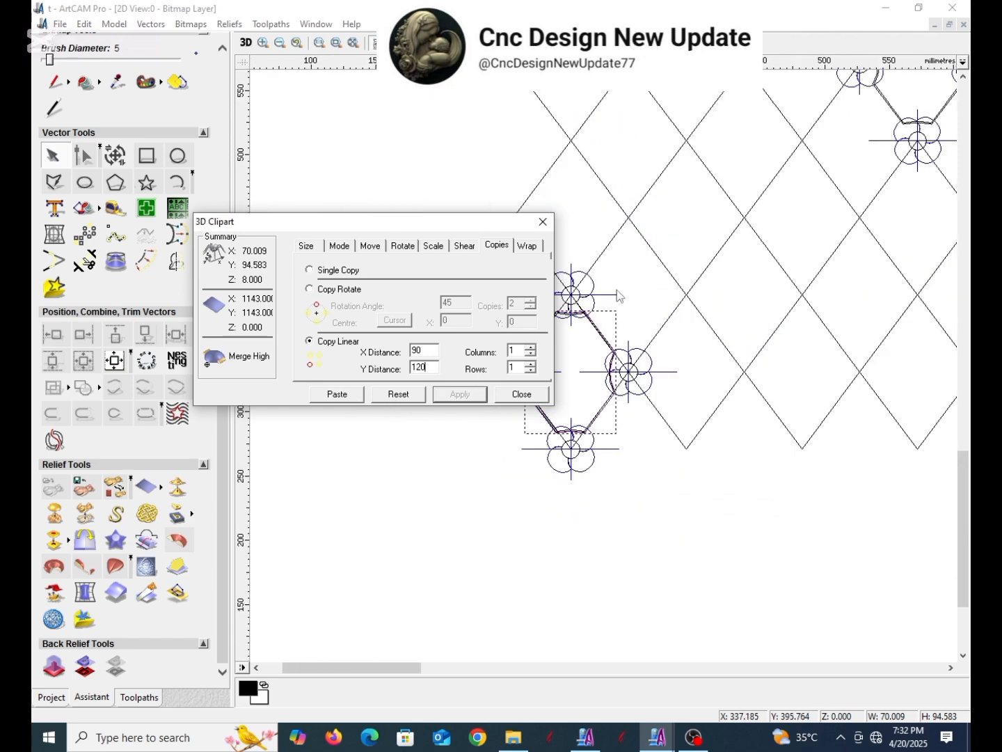
{"action": "scroll", "coordinate": [618, 289], "scroll_direction": "down", "scroll_amount": 2}
{"action": "left_click", "coordinate": [342, 398]}
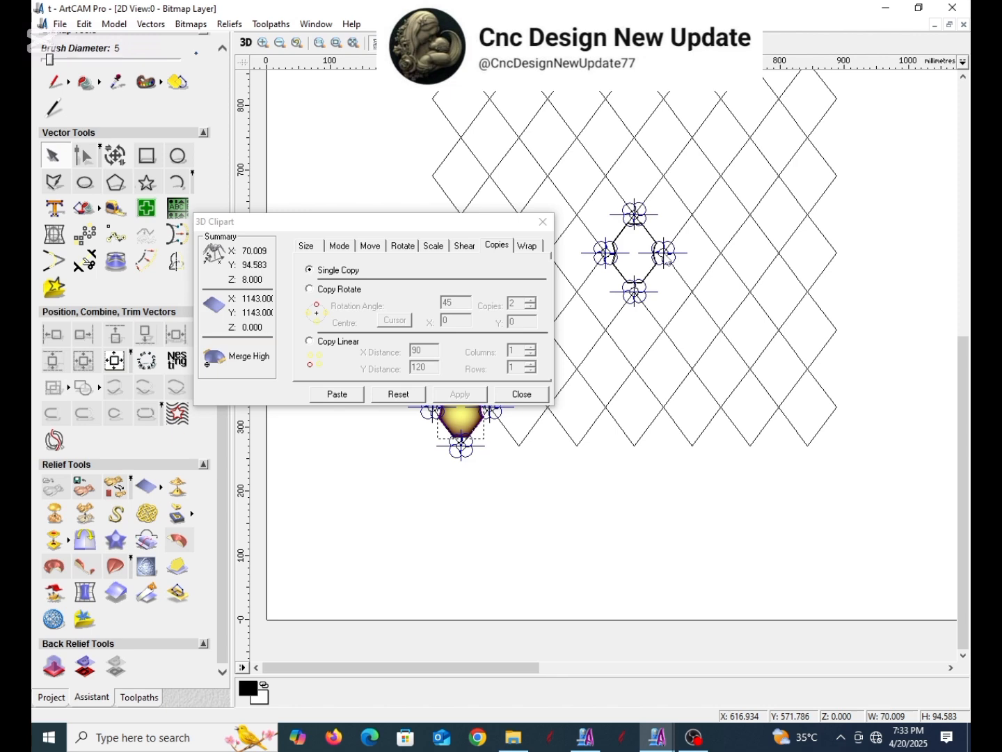
- Examine how the pasted relief's edges meet the diamond outline and flowers, and inspect it in the 3D view
{"action": "scroll", "coordinate": [665, 256], "scroll_direction": "down", "scroll_amount": 3}
{"action": "scroll", "coordinate": [584, 348], "scroll_direction": "up", "scroll_amount": 2}
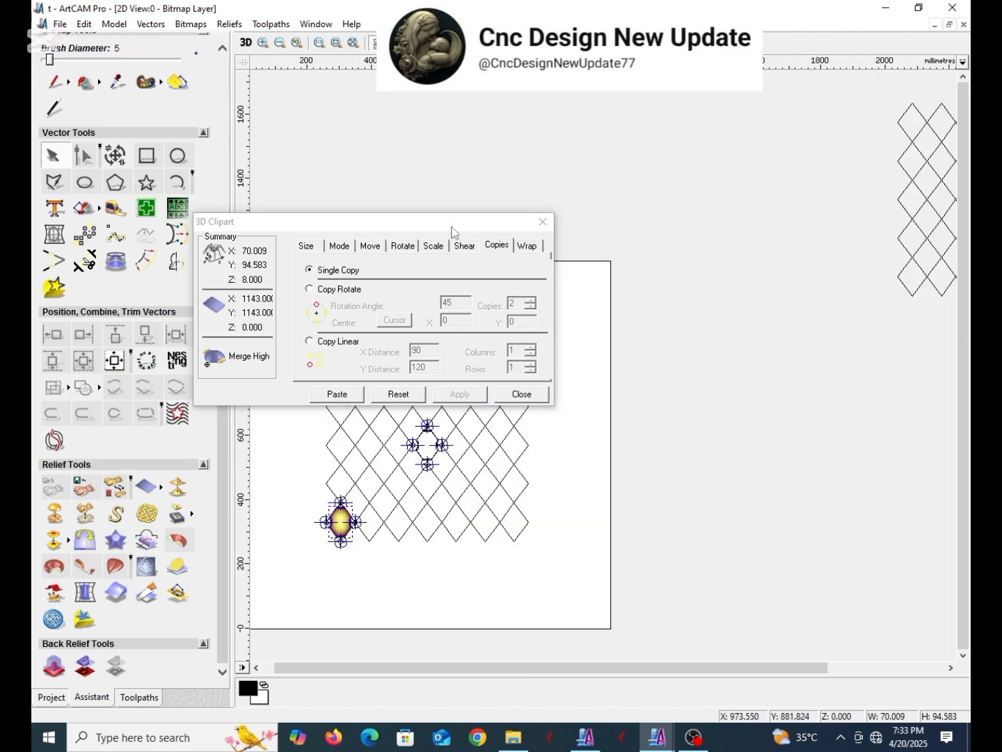
{"action": "left_click_drag", "start_coordinate": [453, 230], "coordinate": [237, 263]}
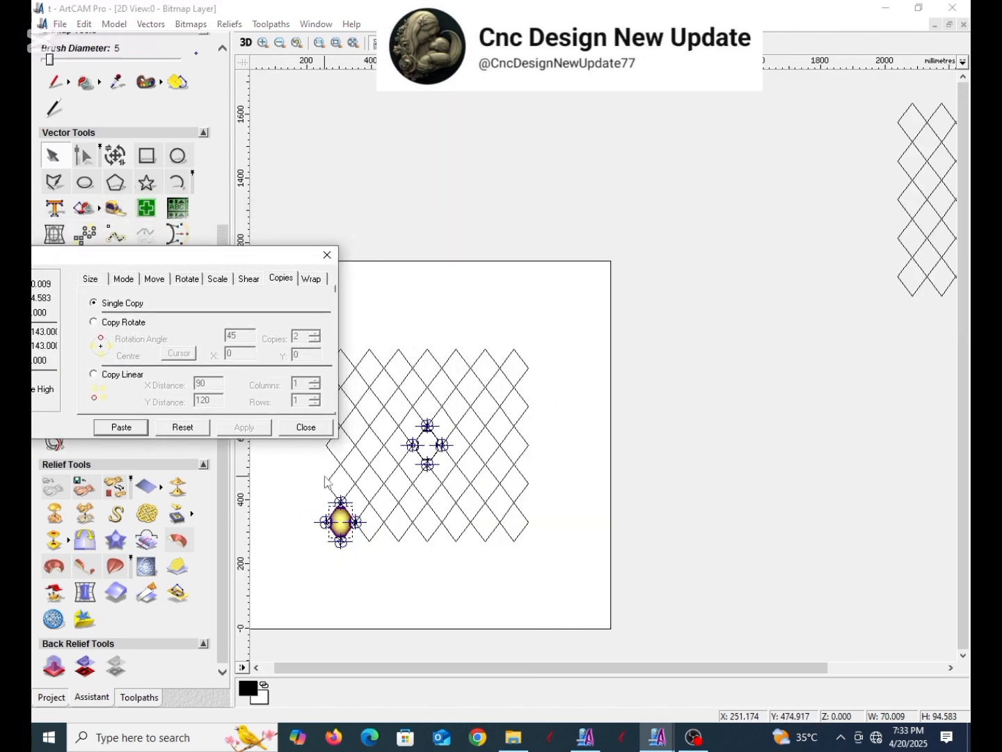
{"action": "scroll", "coordinate": [327, 482], "scroll_direction": "up", "scroll_amount": 2}
{"action": "scroll", "coordinate": [761, 362], "scroll_direction": "up", "scroll_amount": 4}
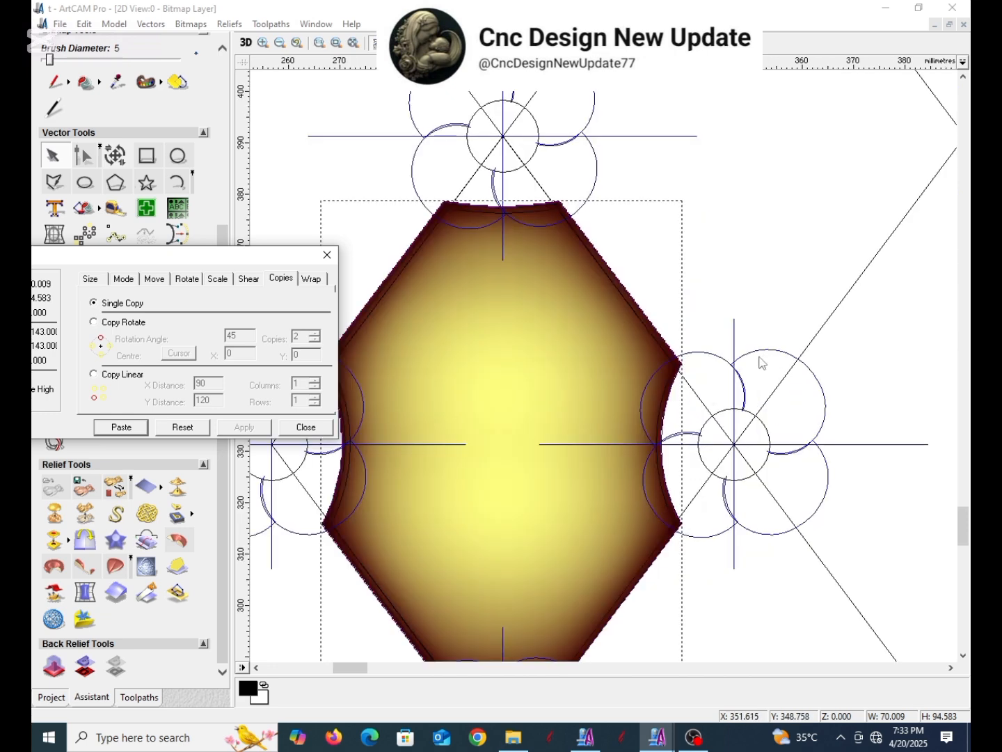
{"action": "scroll", "coordinate": [630, 361], "scroll_direction": "up", "scroll_amount": 2}
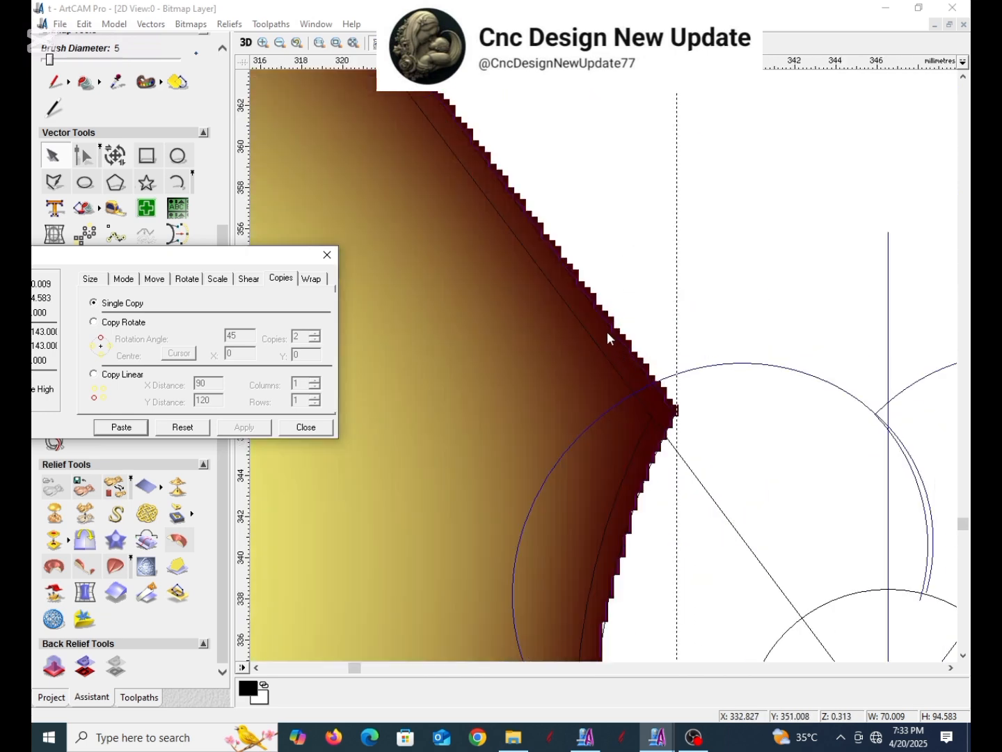
{"action": "scroll", "coordinate": [606, 332], "scroll_direction": "down", "scroll_amount": 2}
{"action": "scroll", "coordinate": [484, 212], "scroll_direction": "up", "scroll_amount": 2}
{"action": "scroll", "coordinate": [570, 318], "scroll_direction": "down", "scroll_amount": 4}
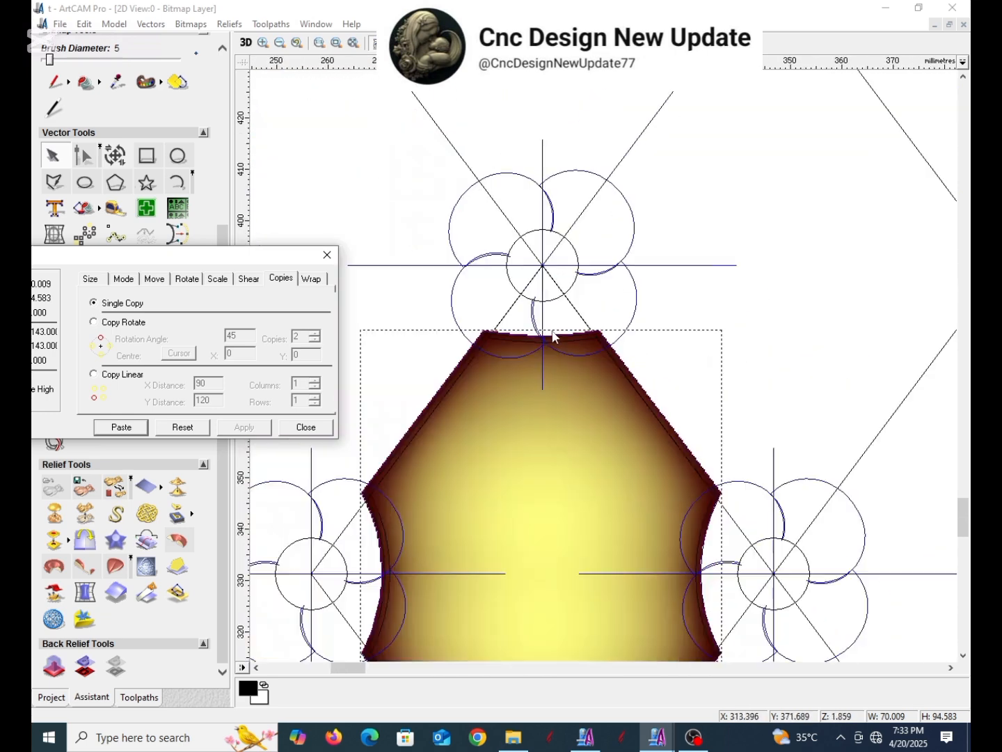
{"action": "left_click", "coordinate": [247, 44]}
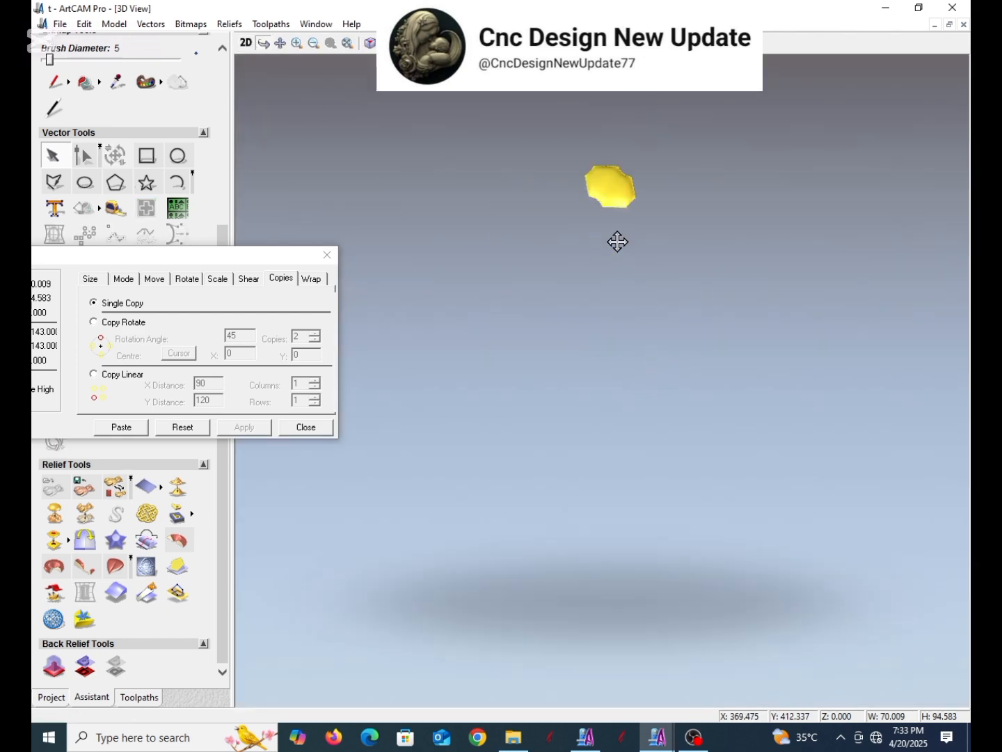
{"action": "left_click", "coordinate": [247, 43]}
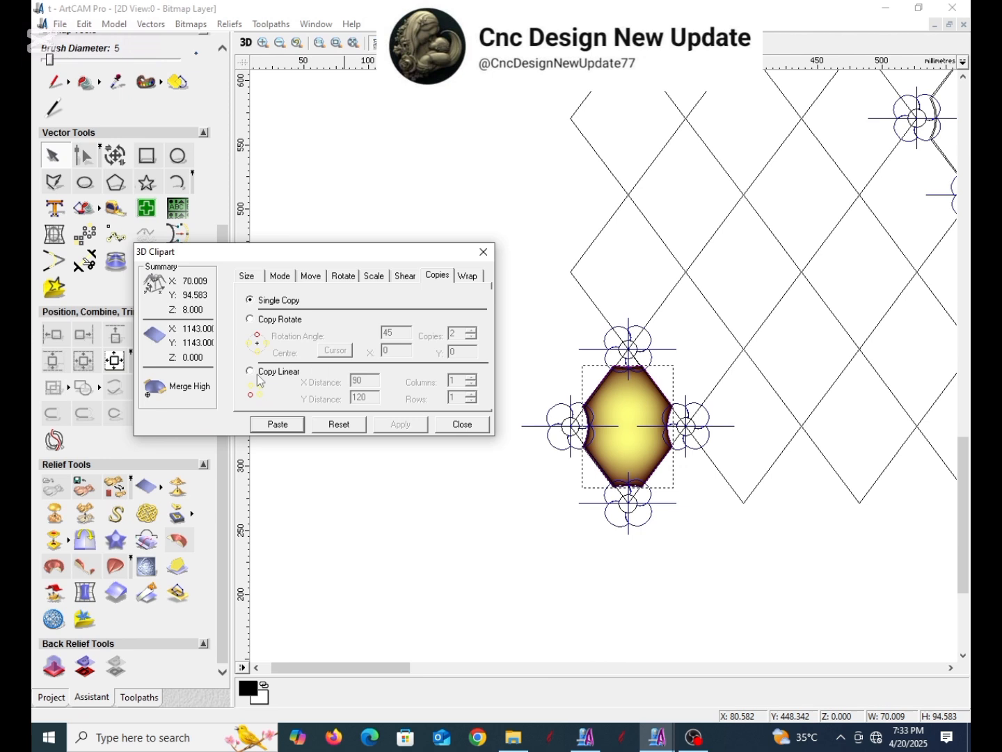
{"action": "left_click", "coordinate": [251, 373]}
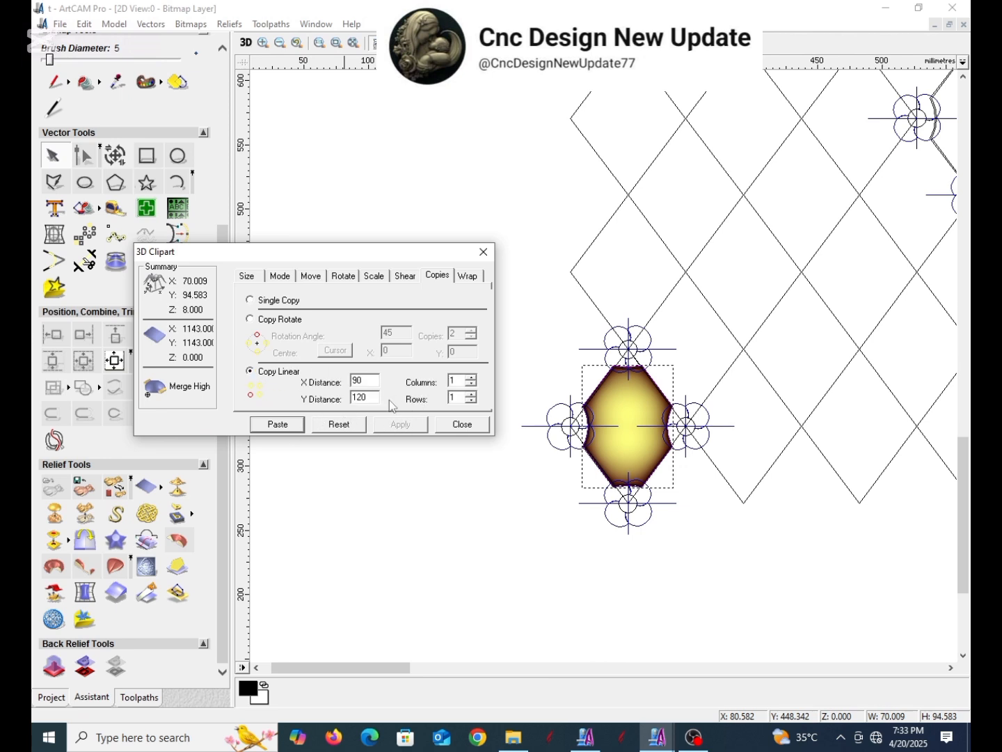
{"action": "scroll", "coordinate": [631, 394], "scroll_direction": "up", "scroll_amount": 2}
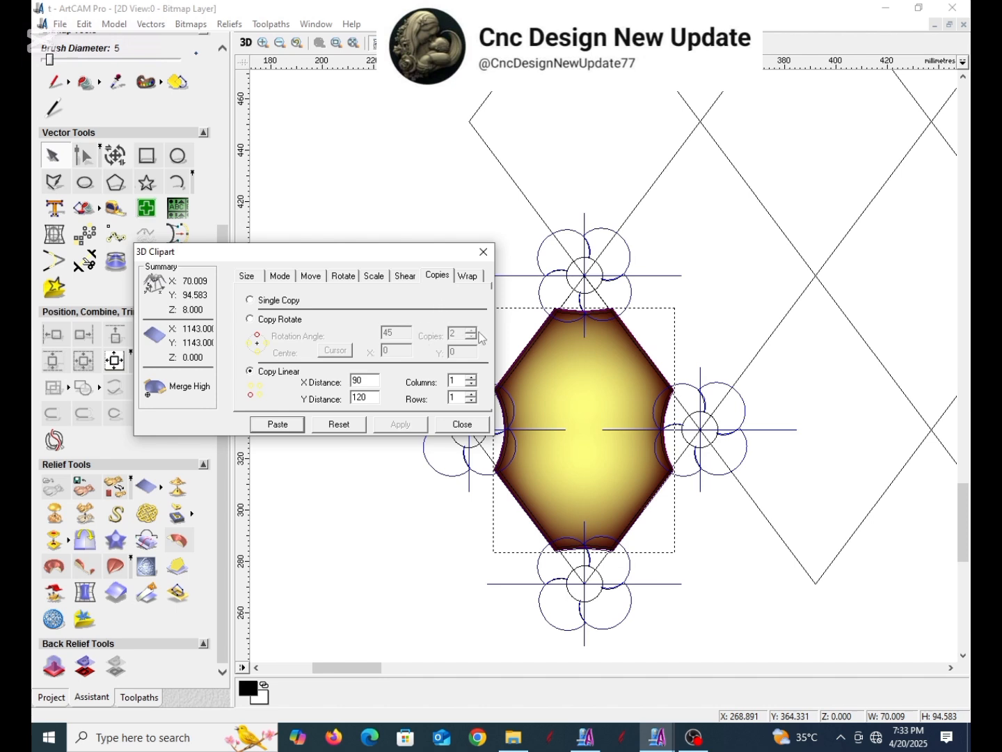
{"action": "left_click", "coordinate": [483, 251]}
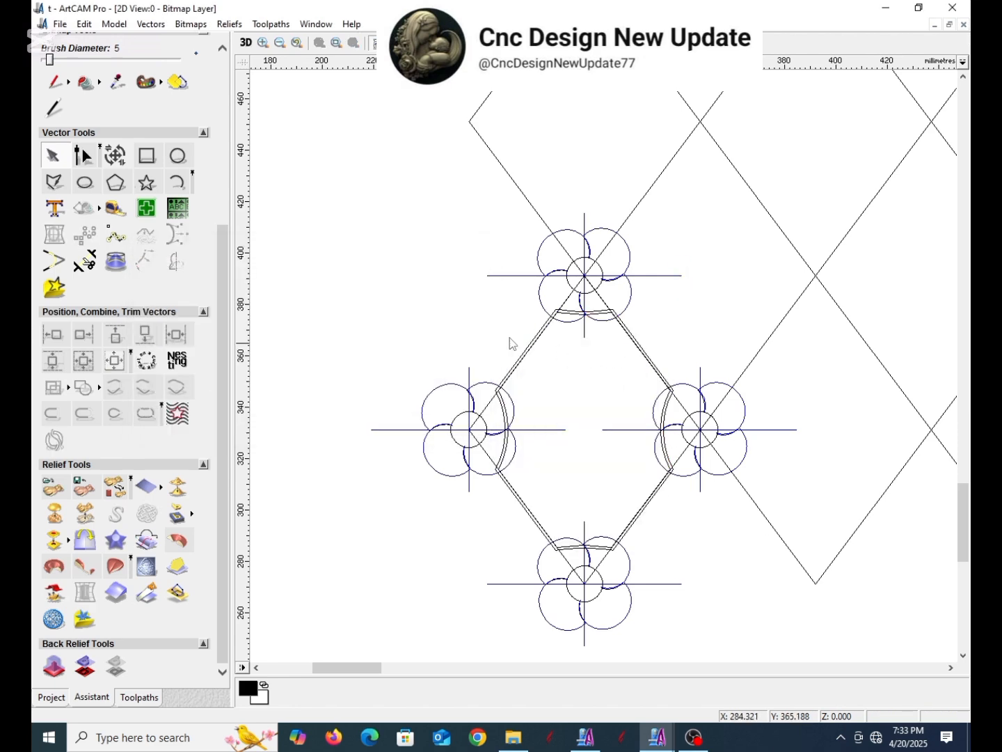
- Load the relief file t from the Desktop as a clipart for pasting into the model
{"action": "left_click", "coordinate": [230, 24]}
{"action": "left_click", "coordinate": [252, 94]}
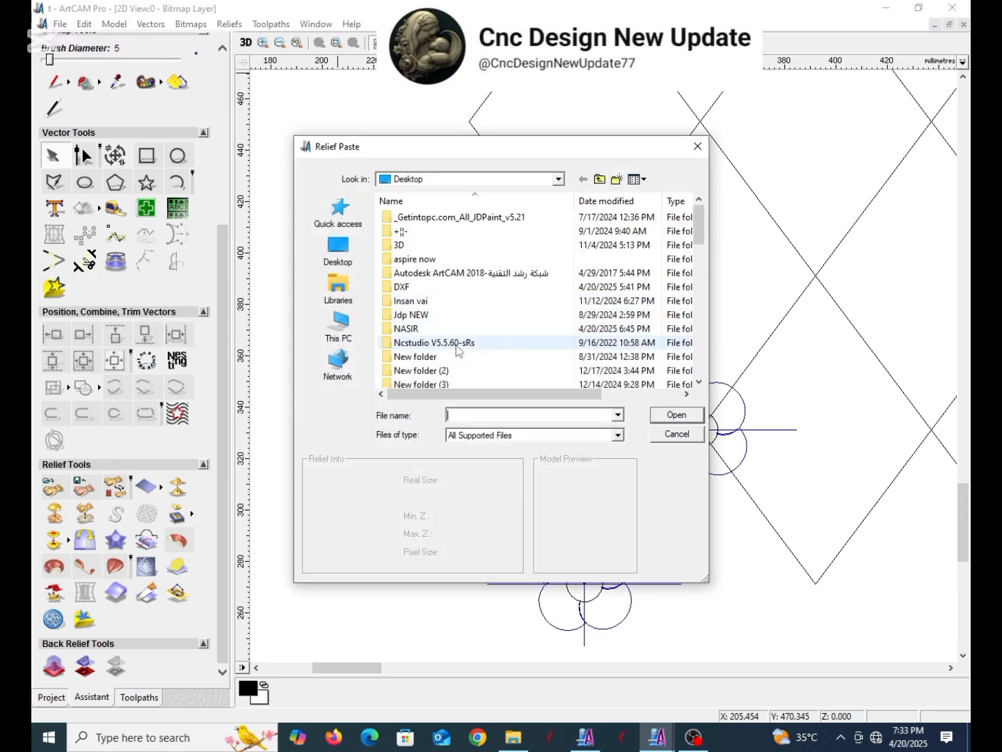
{"action": "scroll", "coordinate": [458, 331], "scroll_direction": "down", "scroll_amount": 5}
{"action": "scroll", "coordinate": [462, 328], "scroll_direction": "down", "scroll_amount": 5}
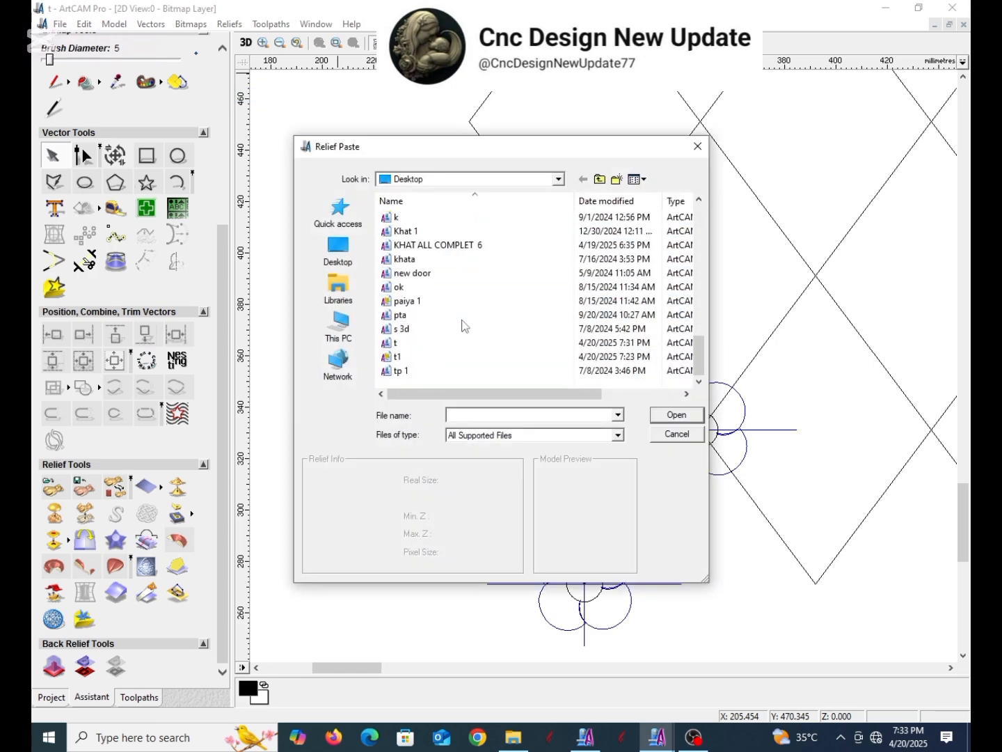
{"action": "left_click", "coordinate": [408, 344]}
{"action": "left_click", "coordinate": [670, 417]}
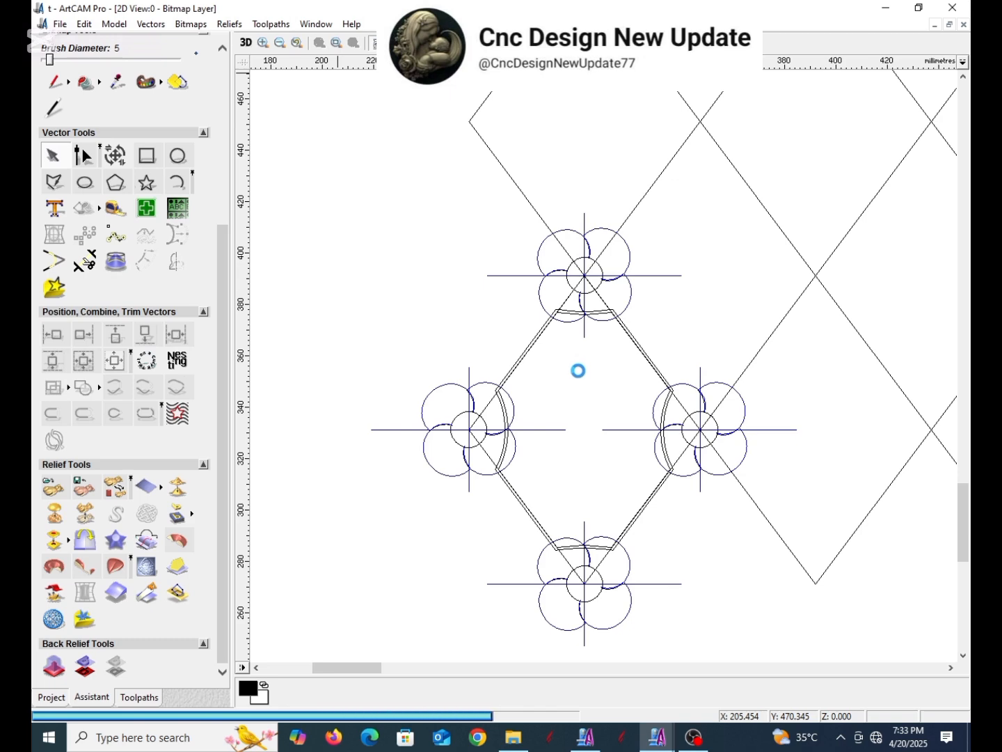
- Move the relief clipart from the lattice's centre cell onto the diamond outline in the lower-left cell
{"action": "scroll", "coordinate": [682, 340], "scroll_direction": "down", "scroll_amount": 2}
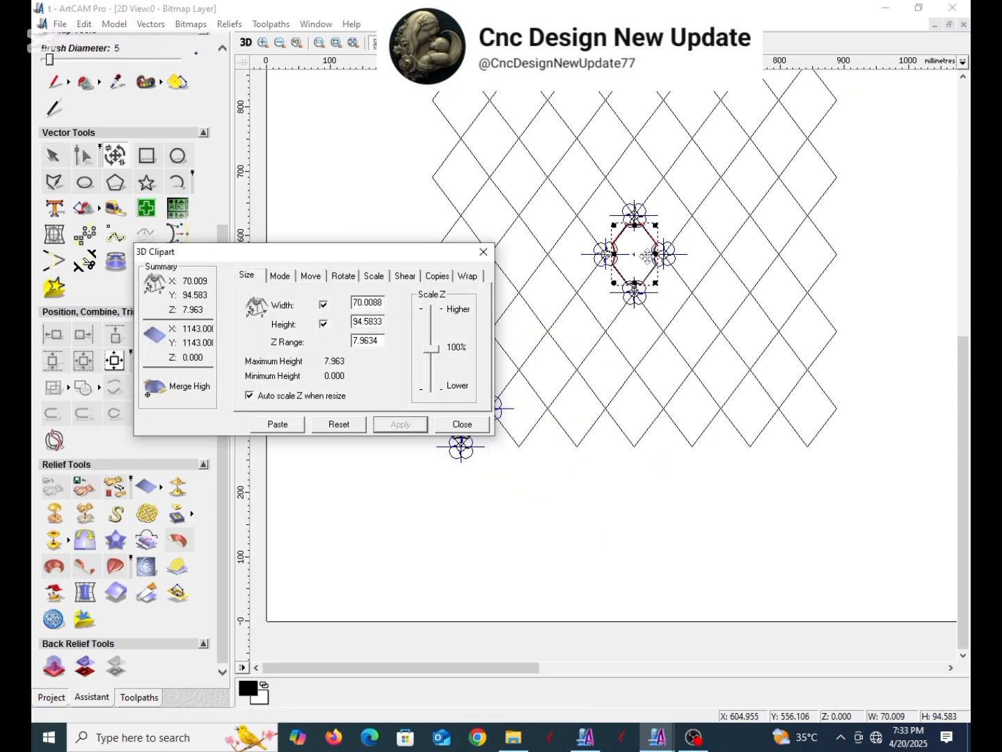
{"action": "scroll", "coordinate": [585, 314], "scroll_direction": "down", "scroll_amount": 1}
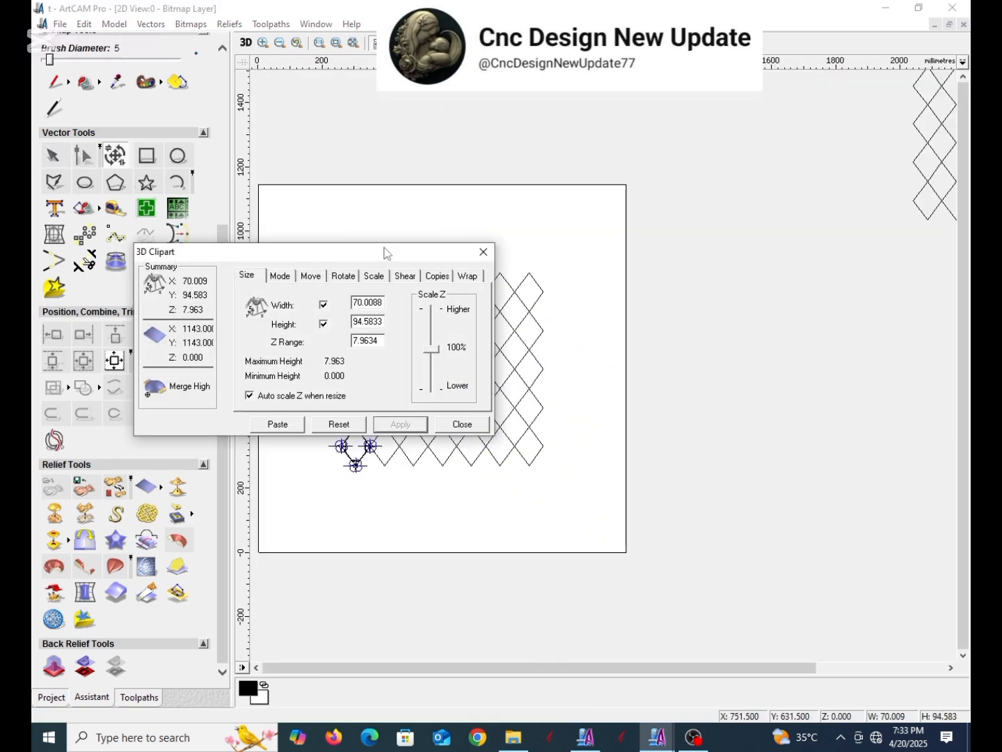
{"action": "left_click_drag", "start_coordinate": [386, 253], "coordinate": [868, 154]}
{"action": "scroll", "coordinate": [506, 378], "scroll_direction": "up", "scroll_amount": 2}
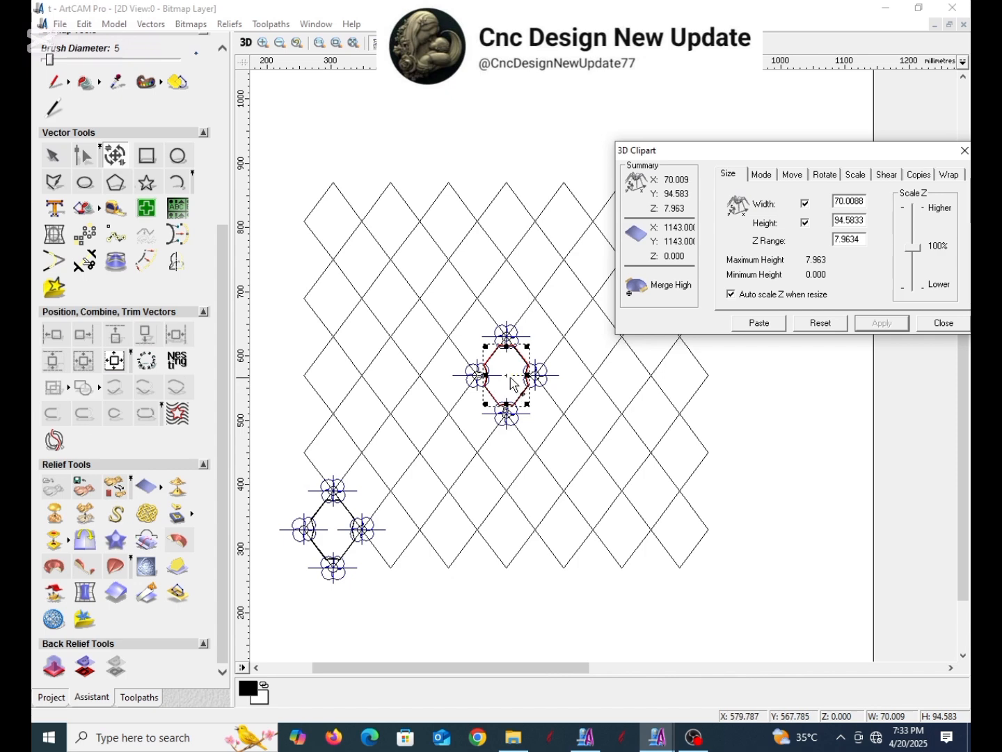
{"action": "left_click", "coordinate": [510, 379]}
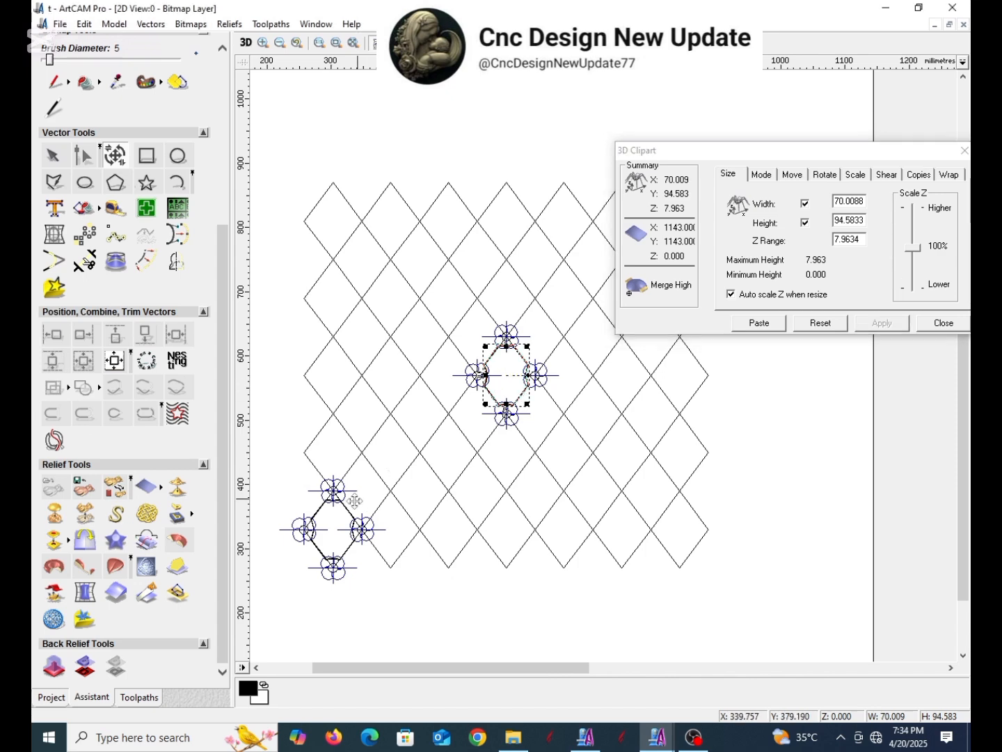
{"action": "left_click", "coordinate": [333, 526]}
{"action": "scroll", "coordinate": [447, 458], "scroll_direction": "up", "scroll_amount": 3}
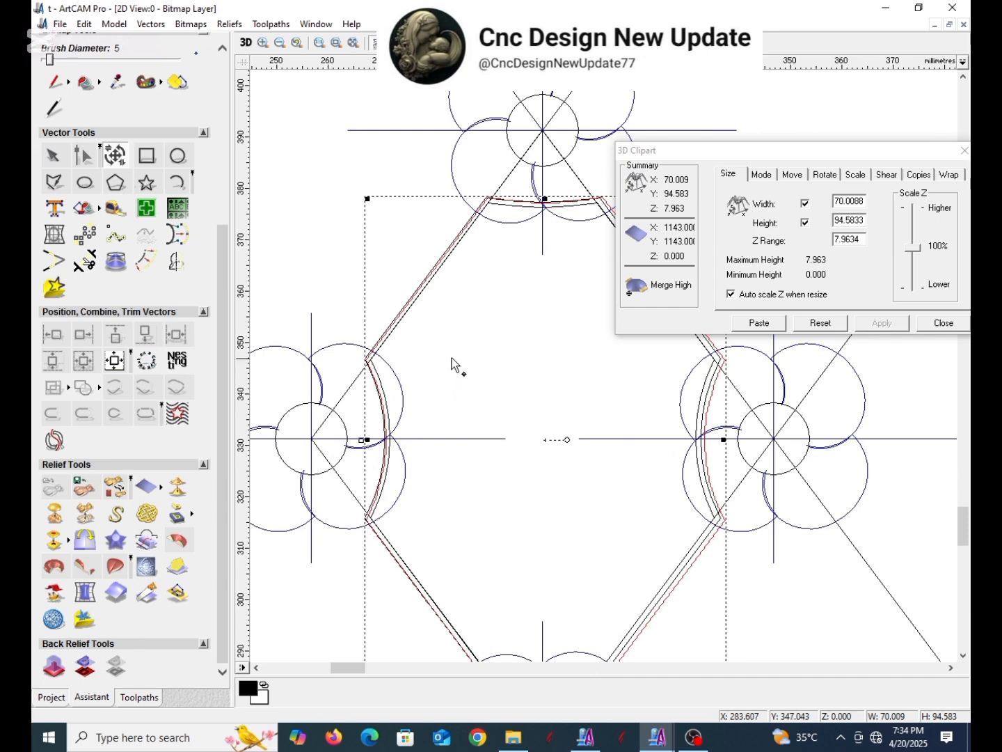
- Check the clipart's edges against the diamond vectors and nudge it slightly to align with the outline between the four flowers
{"action": "scroll", "coordinate": [557, 239], "scroll_direction": "up", "scroll_amount": 2}
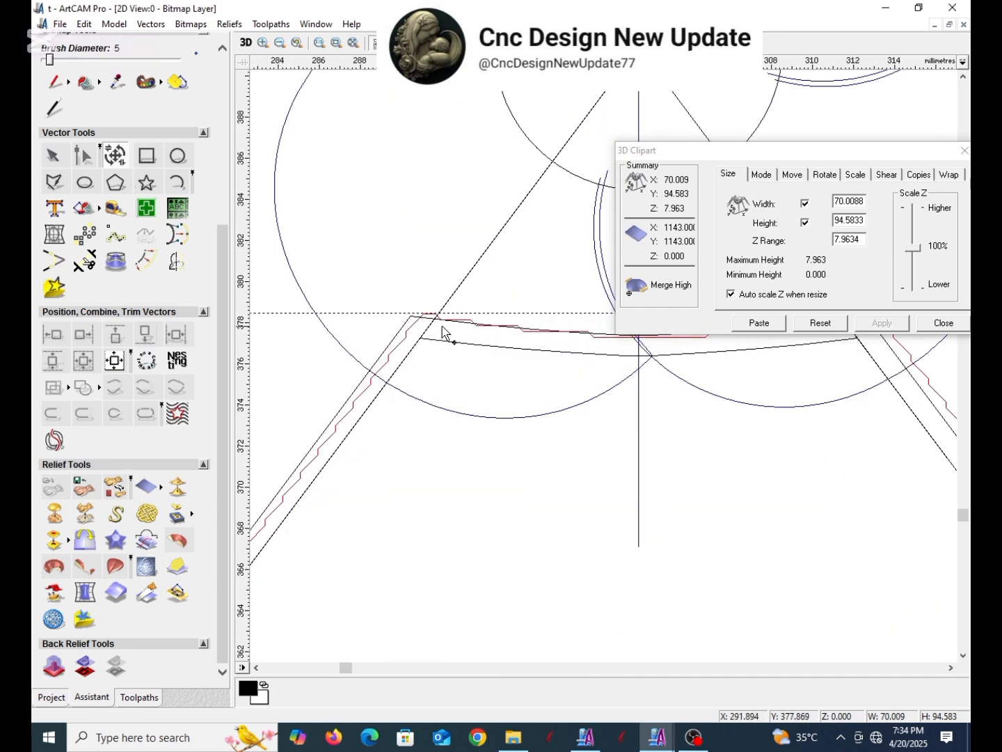
{"action": "scroll", "coordinate": [575, 461], "scroll_direction": "down", "scroll_amount": 3}
{"action": "scroll", "coordinate": [654, 529], "scroll_direction": "up", "scroll_amount": 2}
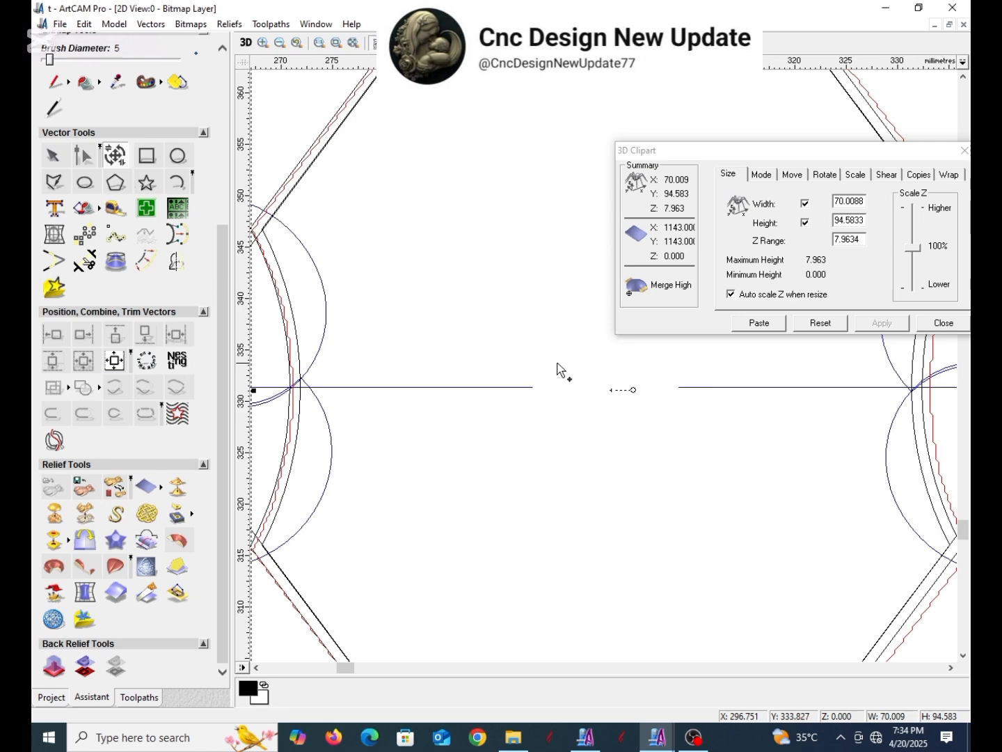
{"action": "scroll", "coordinate": [369, 510], "scroll_direction": "up", "scroll_amount": 2}
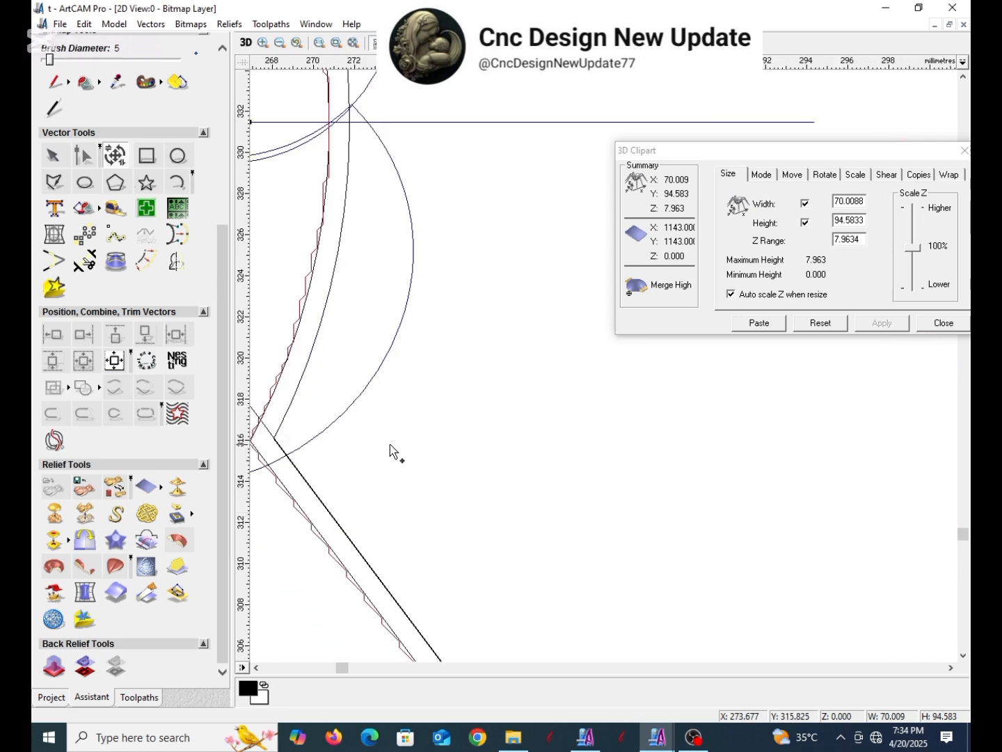
{"action": "scroll", "coordinate": [460, 366], "scroll_direction": "down", "scroll_amount": 4}
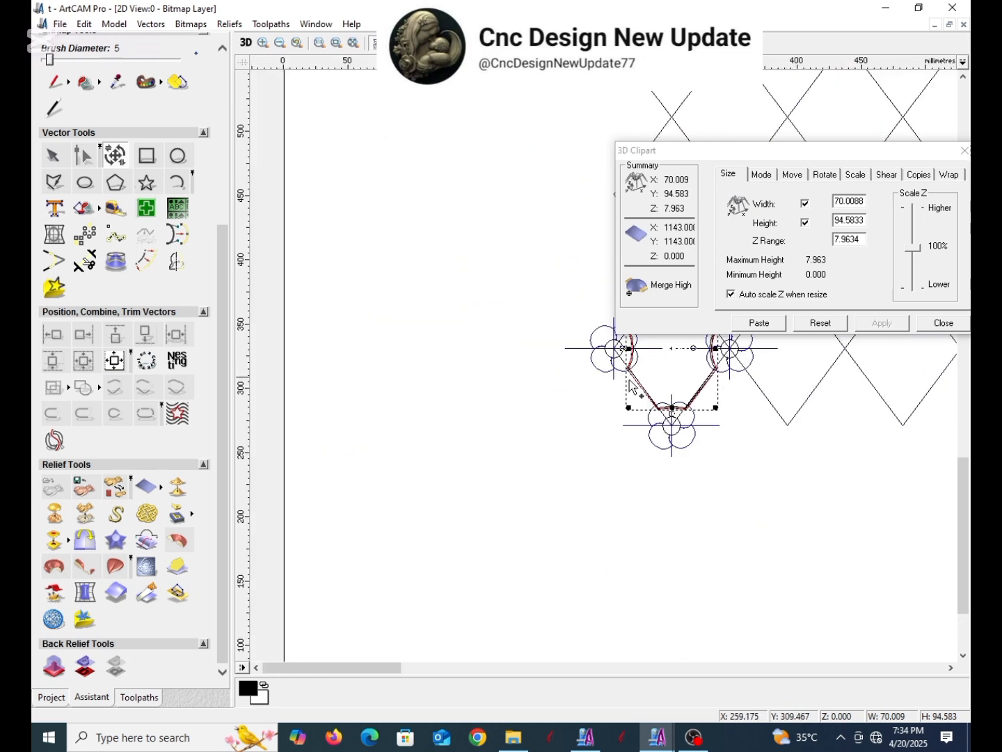
{"action": "left_click_drag", "start_coordinate": [841, 153], "coordinate": [306, 21]}
{"action": "scroll", "coordinate": [716, 335], "scroll_direction": "up", "scroll_amount": 4}
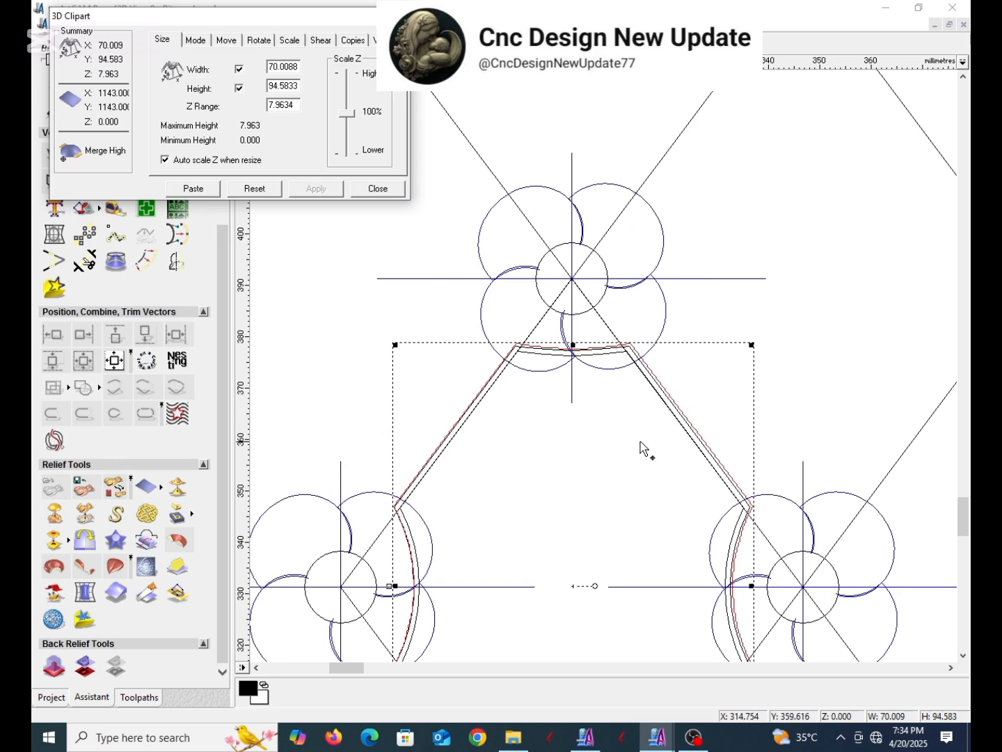
{"action": "mouse_move", "coordinate": [670, 381]}
{"action": "left_mouse_down"}
{"action": "mouse_move", "coordinate": [667, 397]}
{"action": "mouse_move", "coordinate": [663, 386]}
{"action": "left_mouse_up"}
{"action": "scroll", "coordinate": [658, 392], "scroll_direction": "up", "scroll_amount": 1}
{"action": "scroll", "coordinate": [593, 417], "scroll_direction": "down", "scroll_amount": 2}
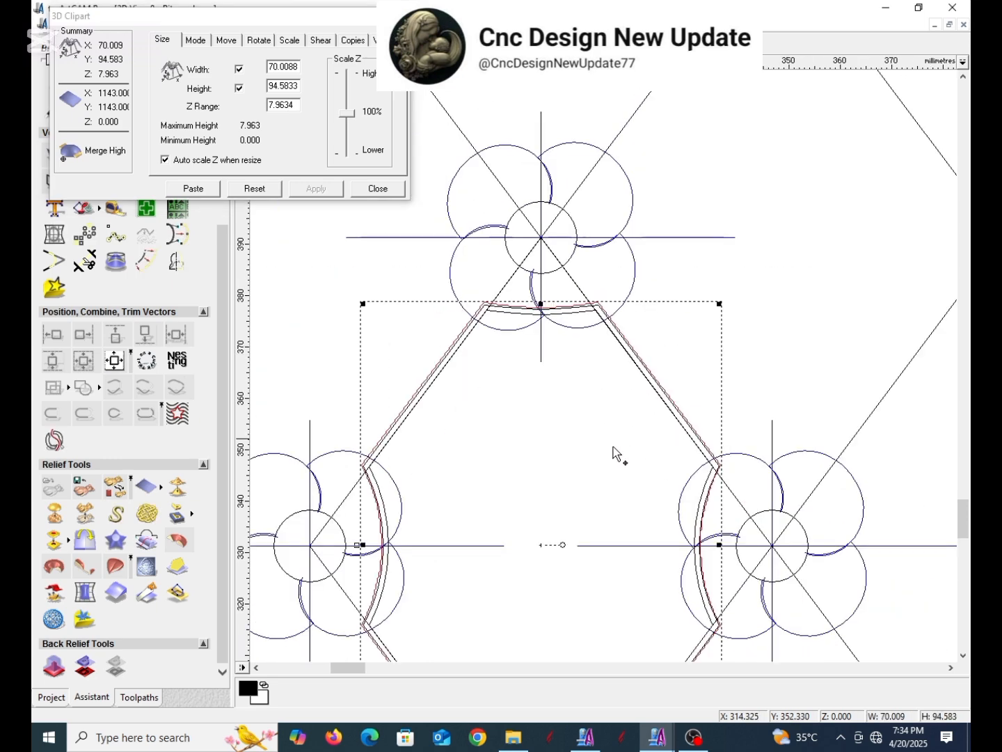
{"action": "scroll", "coordinate": [593, 460], "scroll_direction": "up", "scroll_amount": 1}
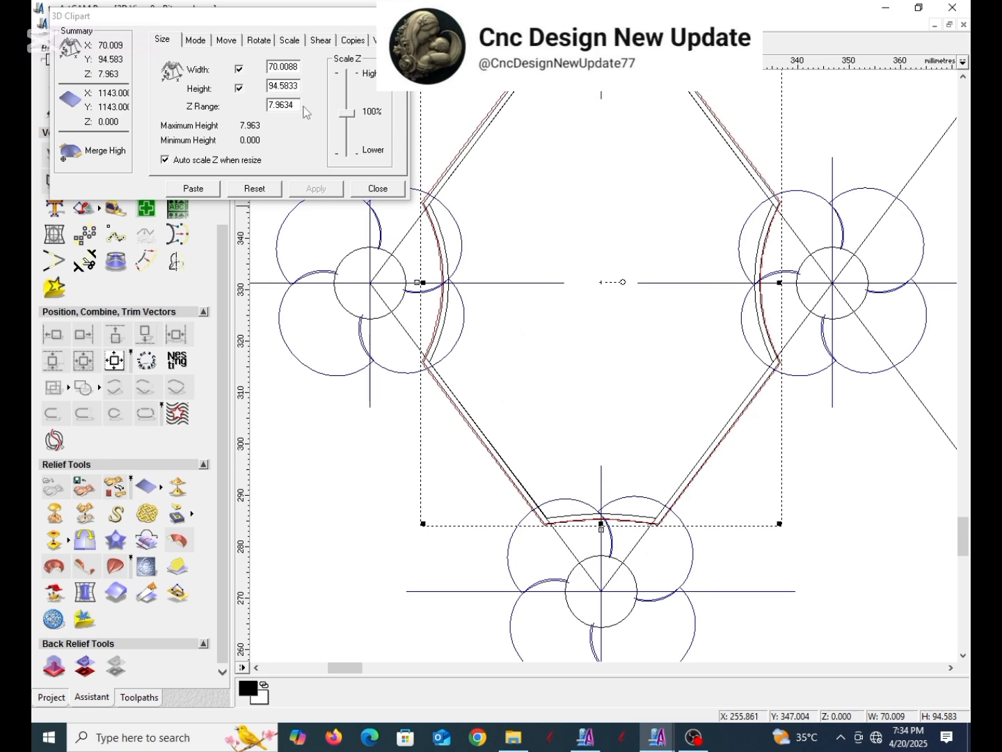
- Set the aligned clipart's Z range to 8 and apply it
{"action": "left_click", "coordinate": [257, 113]}
{"action": "type", "text": "8"}
{"action": "left_click", "coordinate": [316, 188]}
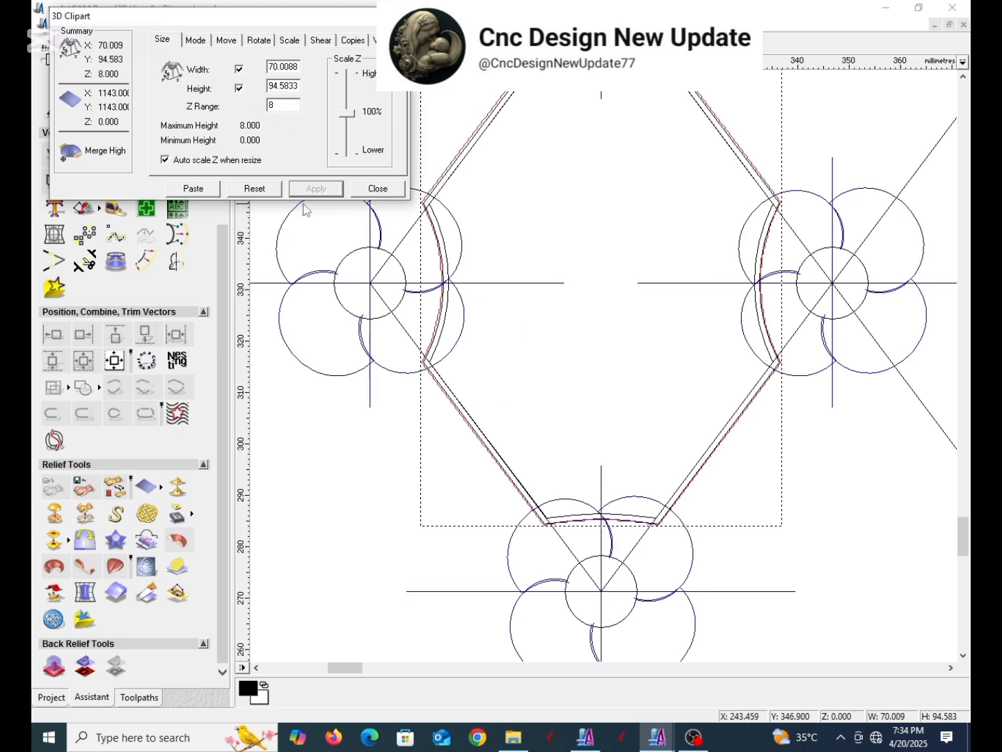
- Paste the relief as a linear copy of 7 columns and 5 rows, with X distance 90 and Y distance 120
{"action": "scroll", "coordinate": [600, 303], "scroll_direction": "down", "scroll_amount": 2}
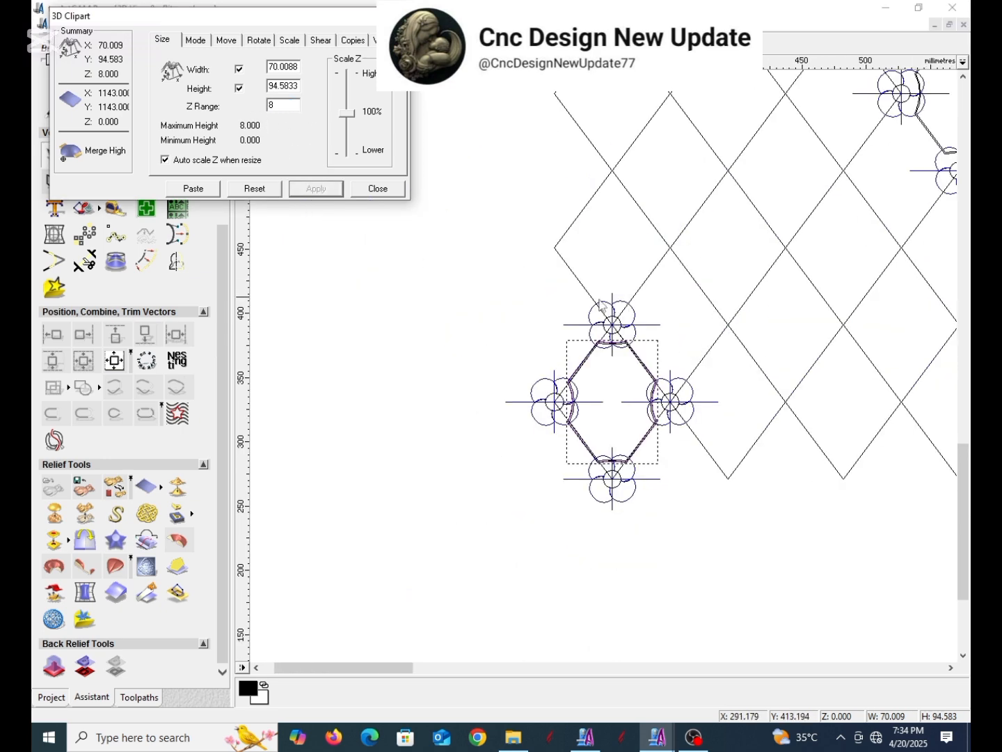
{"action": "left_click", "coordinate": [197, 41]}
{"action": "left_click", "coordinate": [353, 41]}
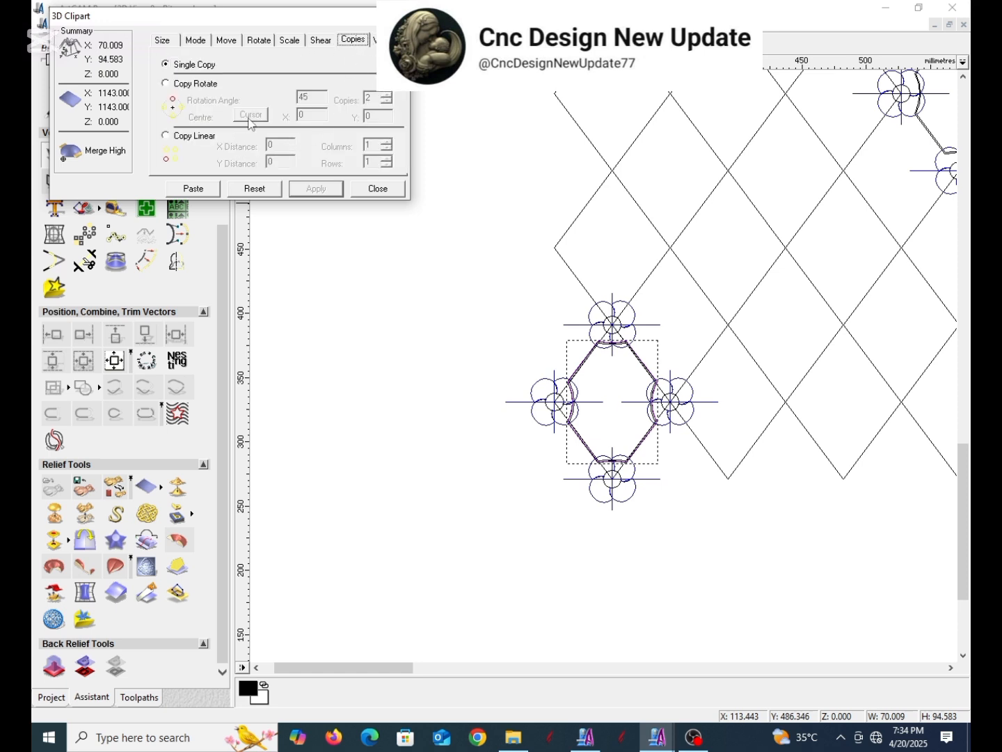
{"action": "left_click", "coordinate": [165, 136]}
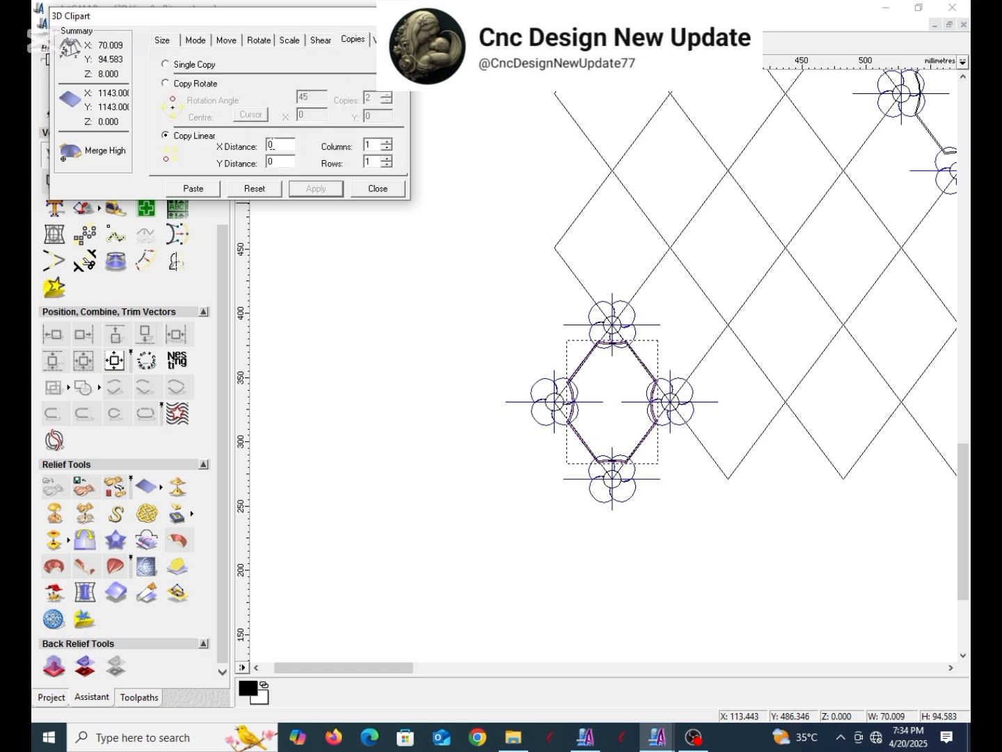
{"action": "scroll", "coordinate": [787, 346], "scroll_direction": "down", "scroll_amount": 5}
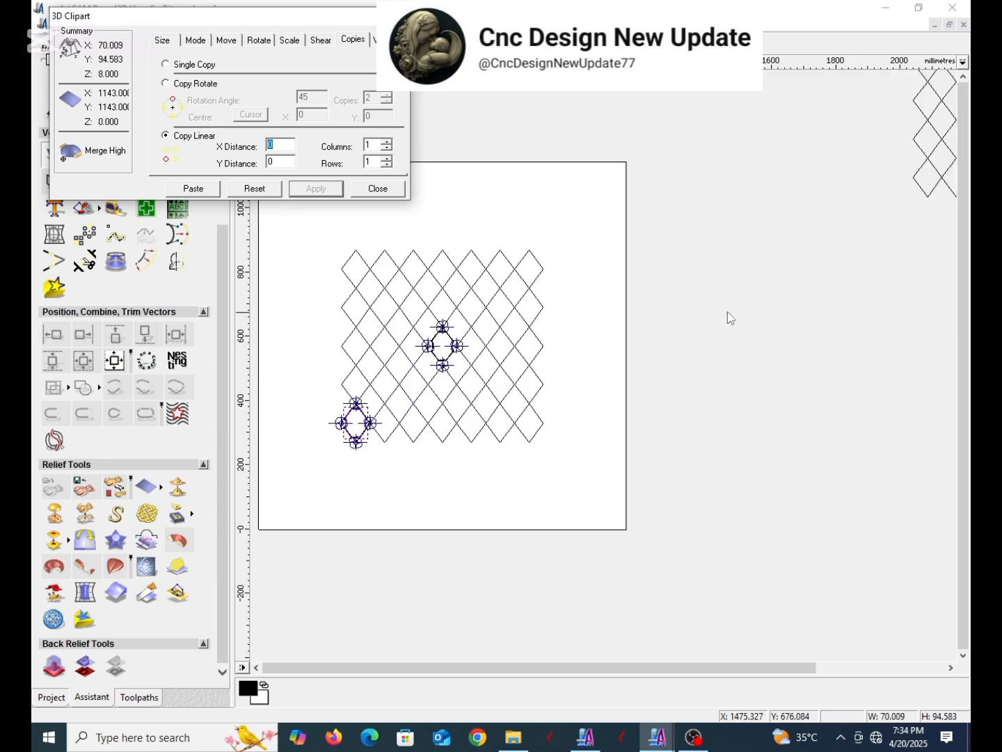
{"action": "type", "text": "9"}
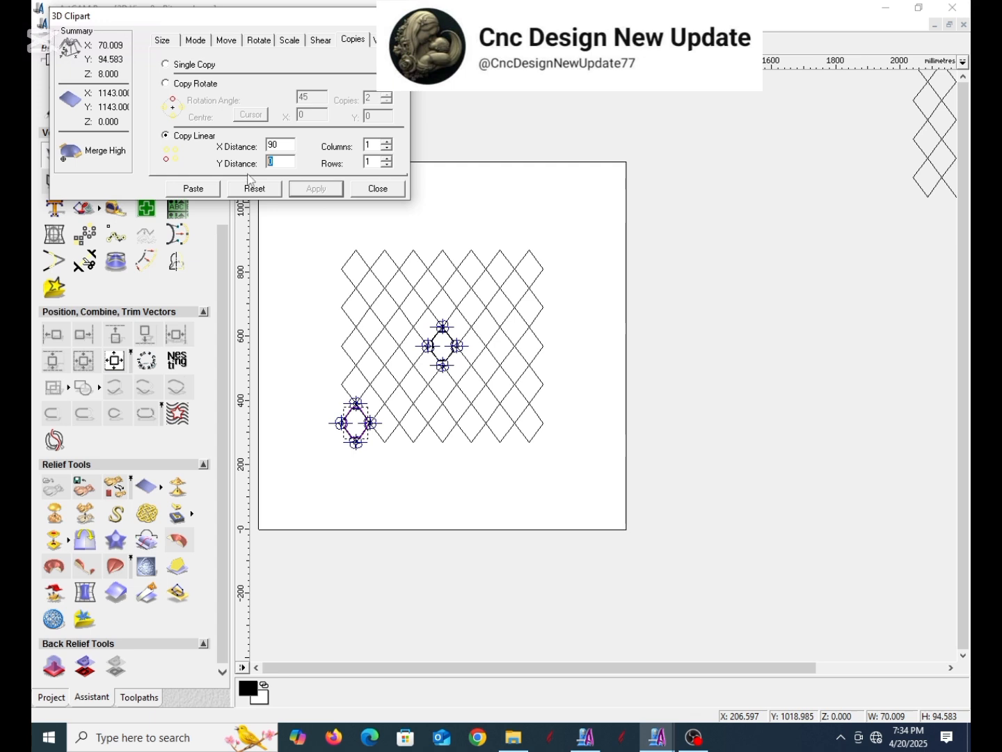
{"action": "type", "text": "2"}
{"action": "type", "text": "1"}
{"action": "left_click", "coordinate": [196, 189]}
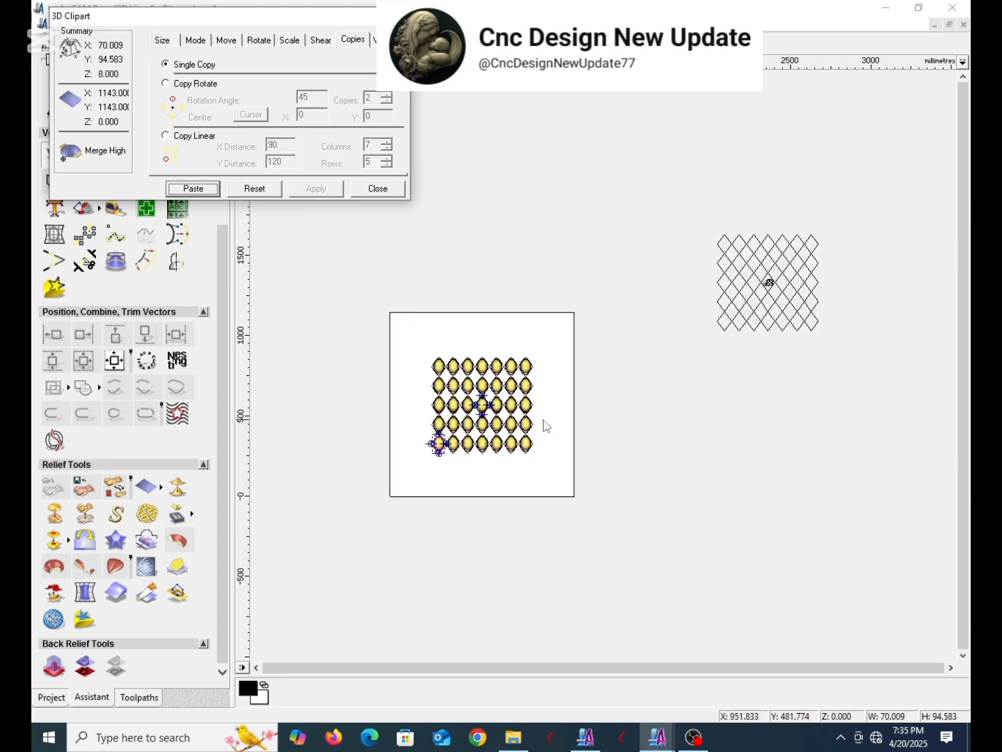
- Examine how the pasted relief copies fit the diamond cells and flowers across the whole lattice
{"action": "scroll", "coordinate": [438, 446], "scroll_direction": "up", "scroll_amount": 6}
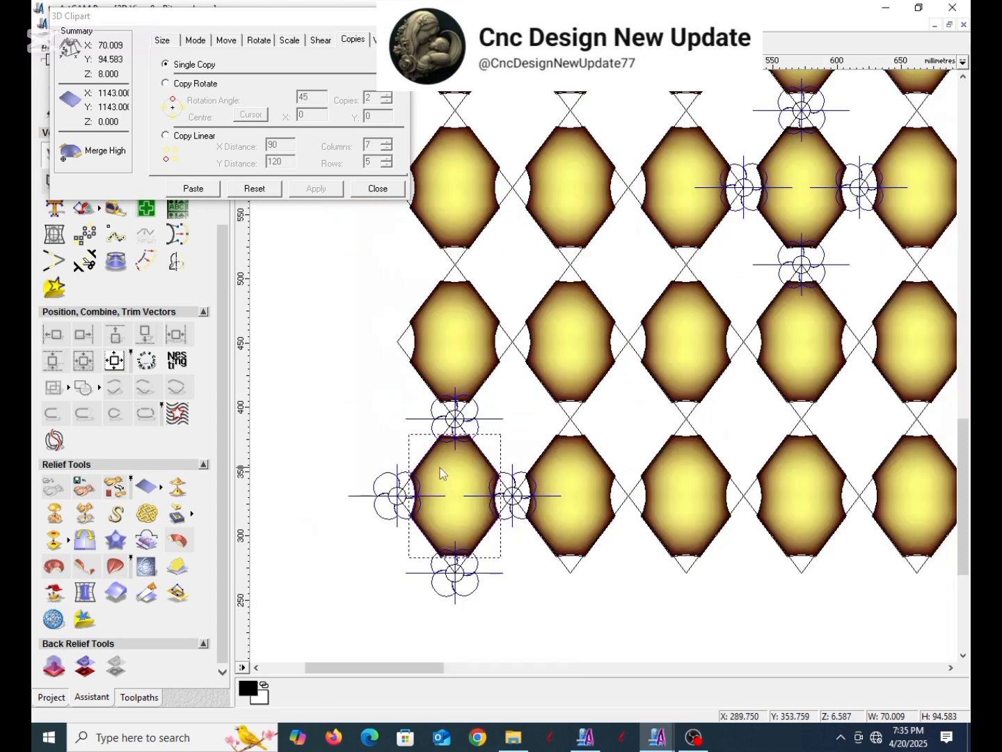
{"action": "scroll", "coordinate": [615, 379], "scroll_direction": "down", "scroll_amount": 4}
{"action": "scroll", "coordinate": [703, 327], "scroll_direction": "up", "scroll_amount": 2}
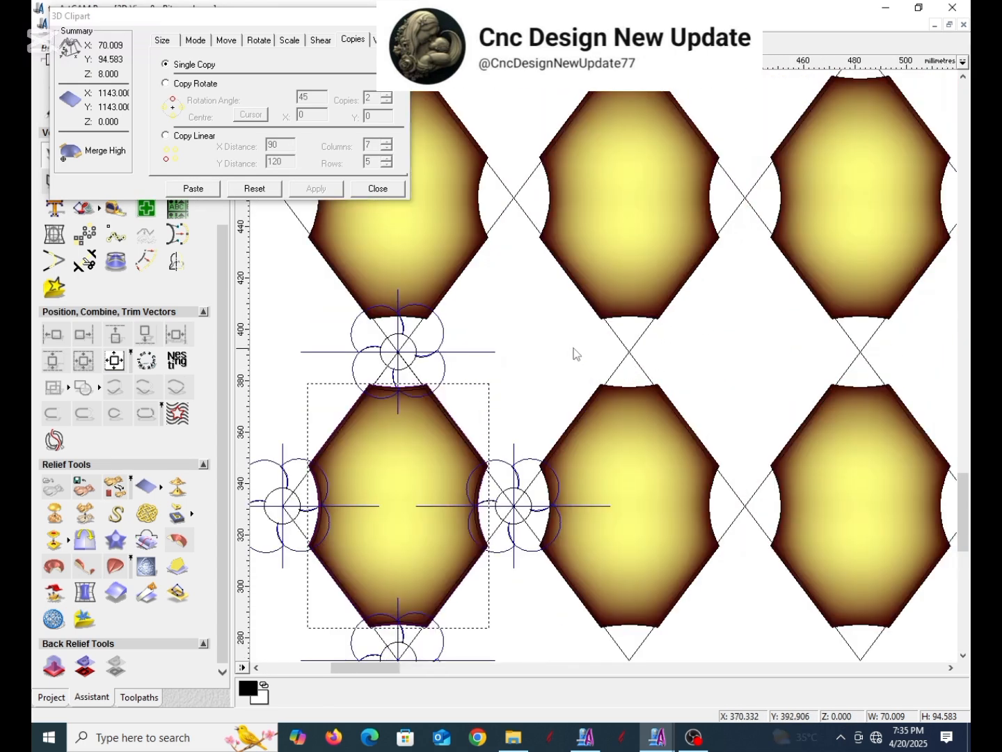
{"action": "scroll", "coordinate": [578, 352], "scroll_direction": "down", "scroll_amount": 3}
{"action": "scroll", "coordinate": [584, 342], "scroll_direction": "up", "scroll_amount": 4}
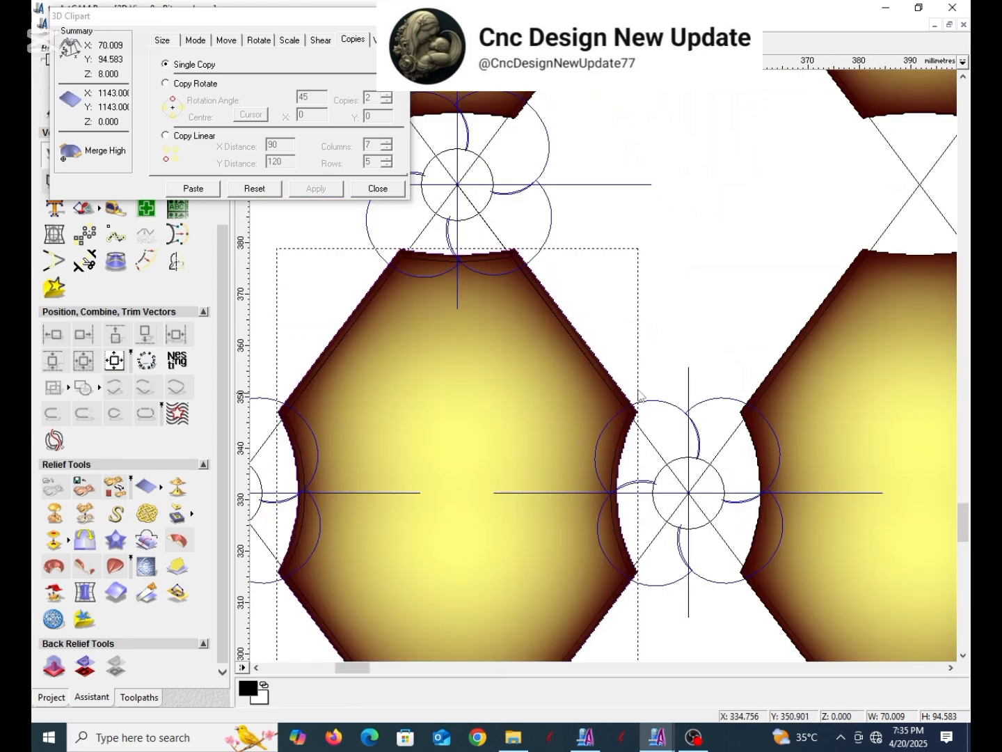
{"action": "scroll", "coordinate": [711, 371], "scroll_direction": "down", "scroll_amount": 2}
{"action": "scroll", "coordinate": [777, 378], "scroll_direction": "up", "scroll_amount": 5}
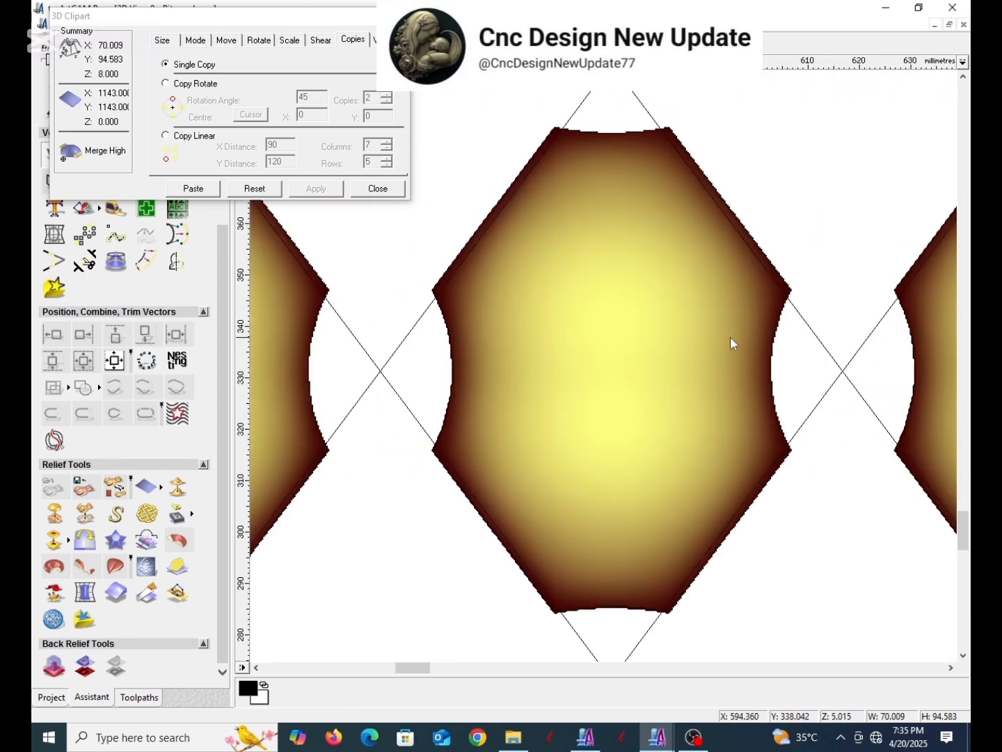
{"action": "scroll", "coordinate": [733, 340], "scroll_direction": "down", "scroll_amount": 3}
{"action": "scroll", "coordinate": [780, 355], "scroll_direction": "up", "scroll_amount": 2}
{"action": "scroll", "coordinate": [696, 313], "scroll_direction": "down", "scroll_amount": 4}
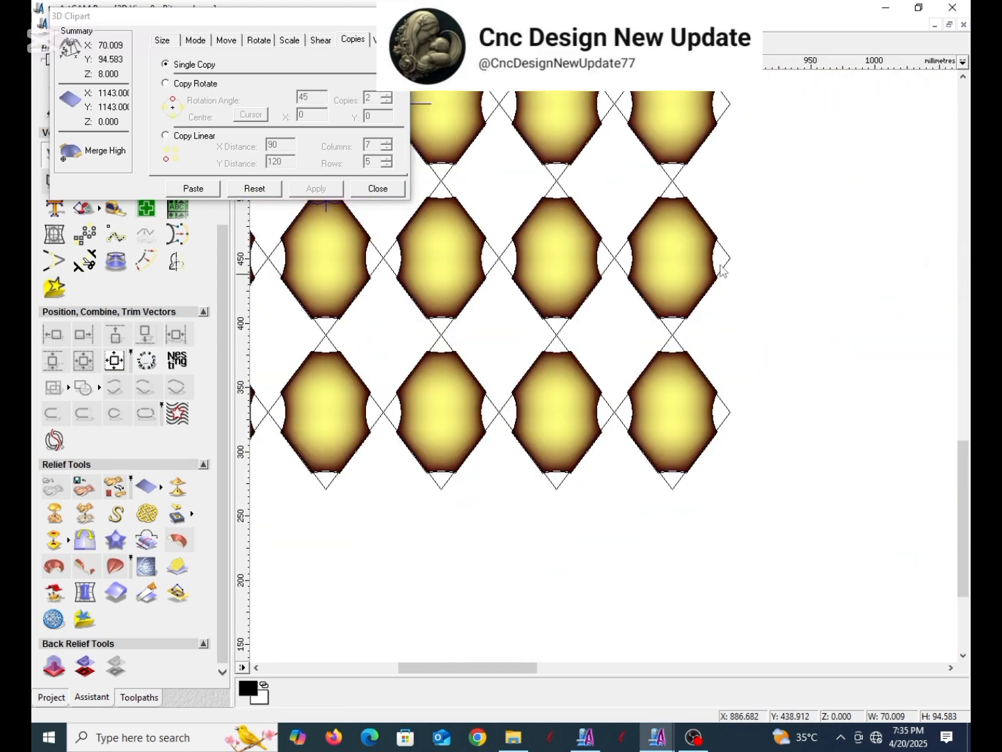
{"action": "scroll", "coordinate": [617, 280], "scroll_direction": "down", "scroll_amount": 2}
{"action": "scroll", "coordinate": [497, 314], "scroll_direction": "down", "scroll_amount": 1}
{"action": "scroll", "coordinate": [492, 473], "scroll_direction": "up", "scroll_amount": 1}
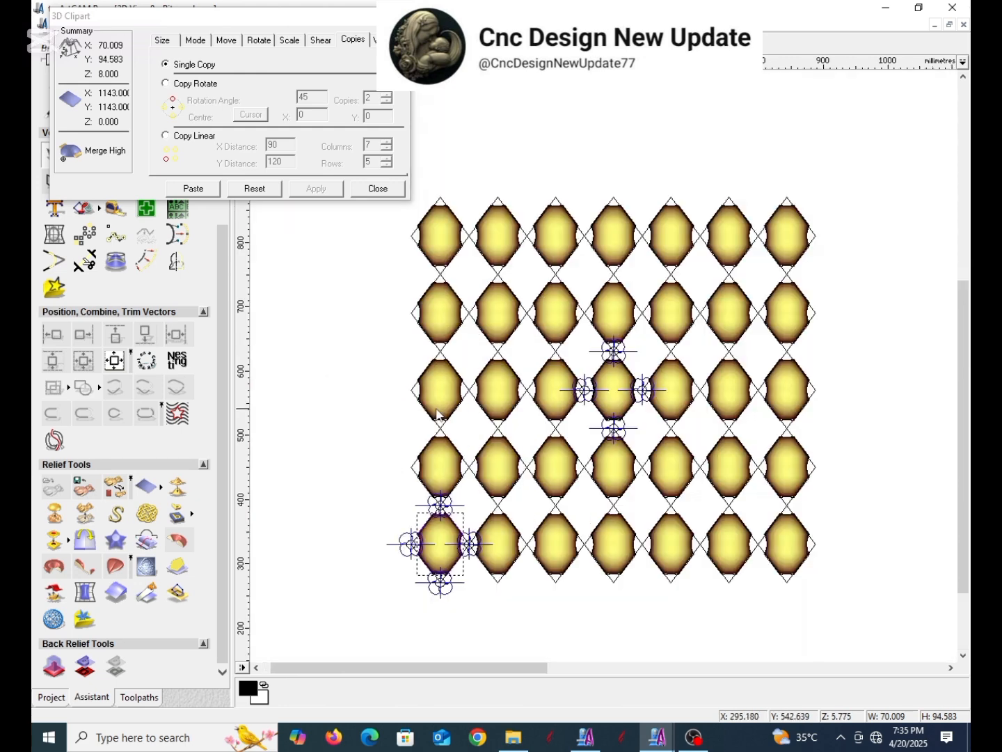
- Close the 3D Clipart settings and load the relief file t from the Desktop again for another paste
{"action": "left_click", "coordinate": [379, 189]}
{"action": "left_click", "coordinate": [151, 24]}
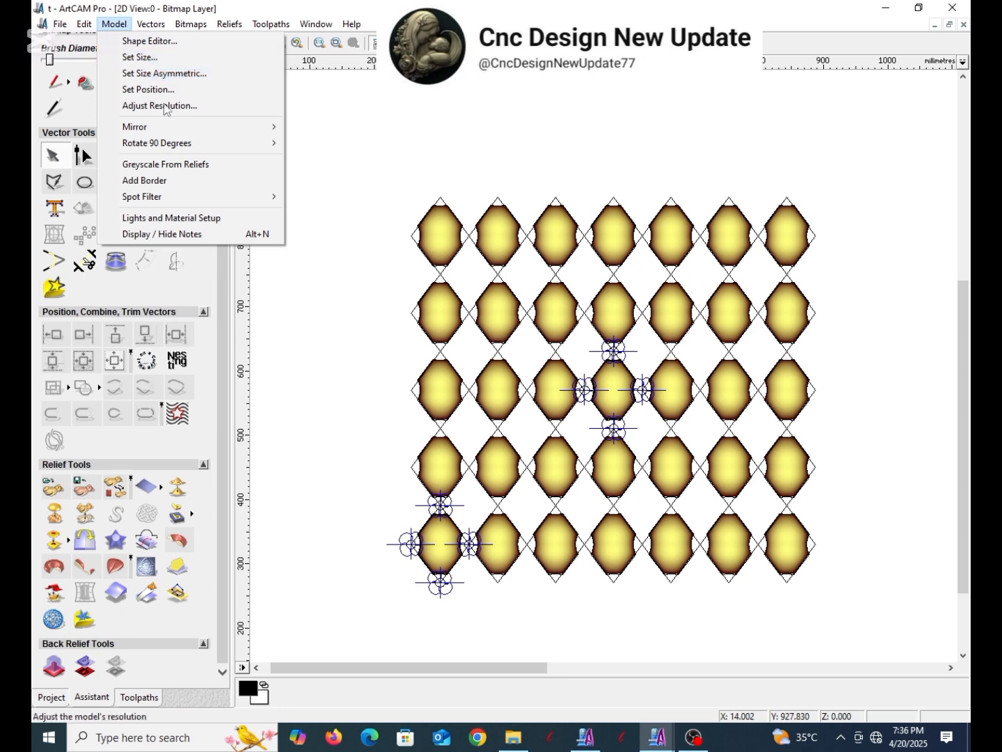
{"action": "left_click", "coordinate": [232, 23]}
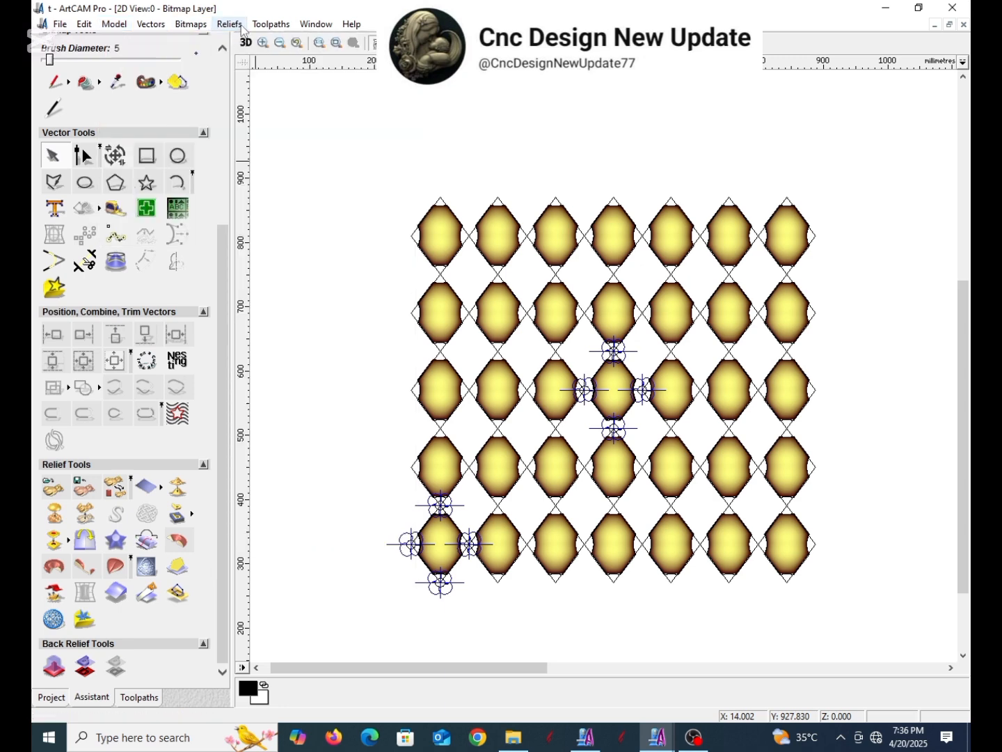
{"action": "left_click", "coordinate": [231, 23]}
{"action": "left_click", "coordinate": [277, 95]}
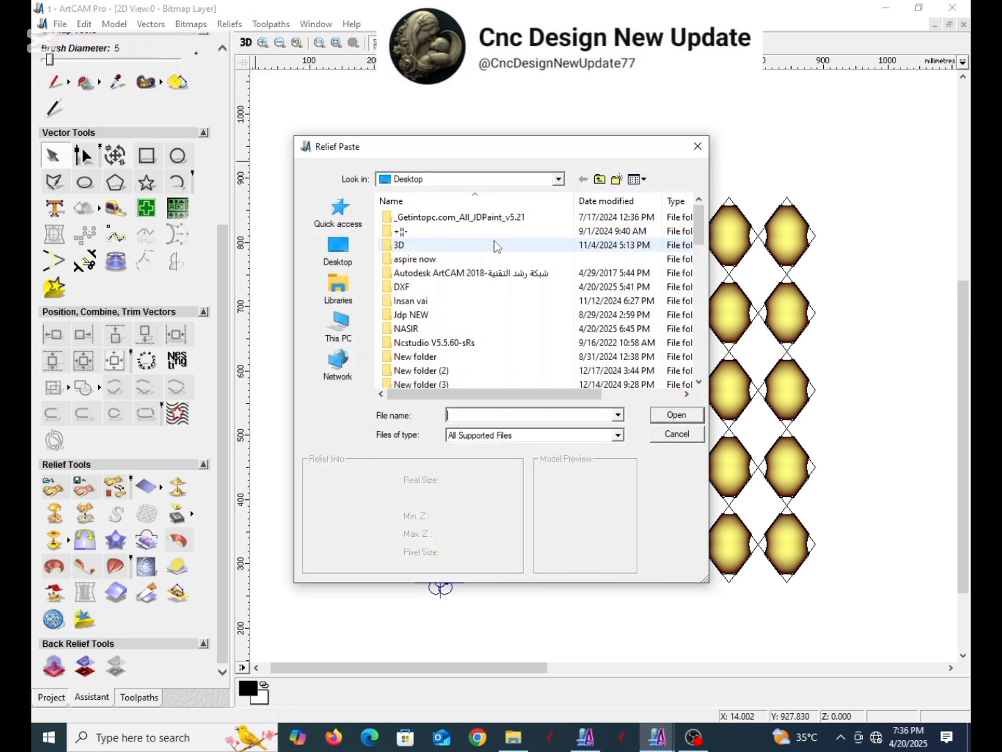
{"action": "scroll", "coordinate": [459, 336], "scroll_direction": "down", "scroll_amount": 15}
{"action": "left_click", "coordinate": [398, 360]}
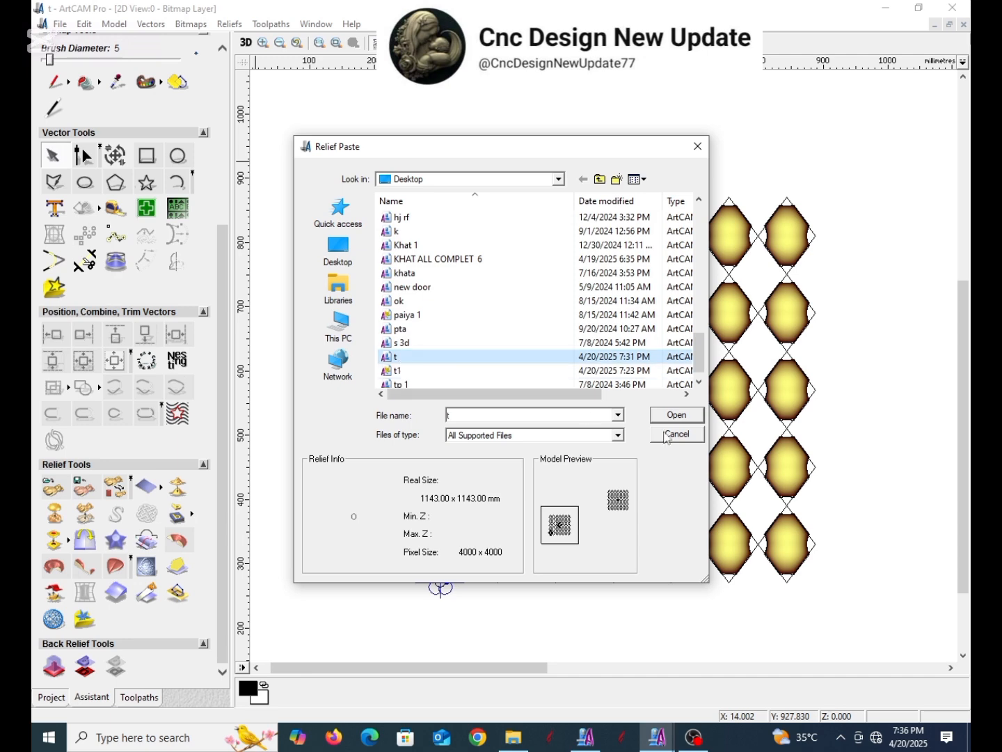
{"action": "left_click", "coordinate": [676, 415]}
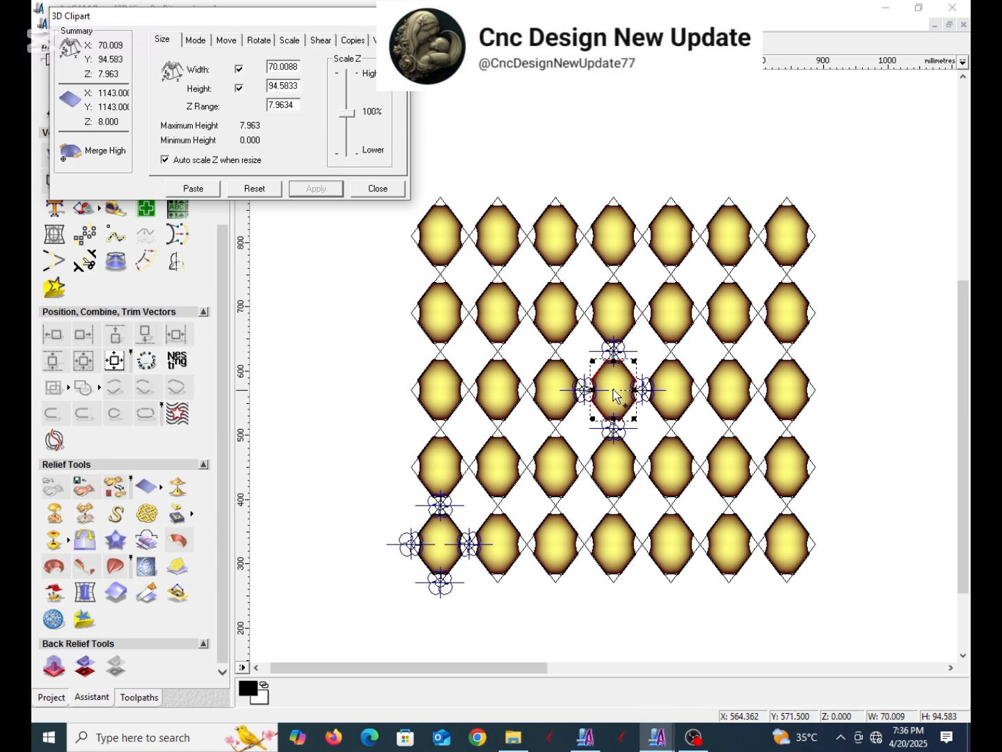
- Move the relief clipart into the empty diamond cell between the four lower-left relief copies
{"action": "left_click_drag", "start_coordinate": [614, 392], "coordinate": [472, 500]}
{"action": "scroll", "coordinate": [578, 404], "scroll_direction": "up", "scroll_amount": 3}
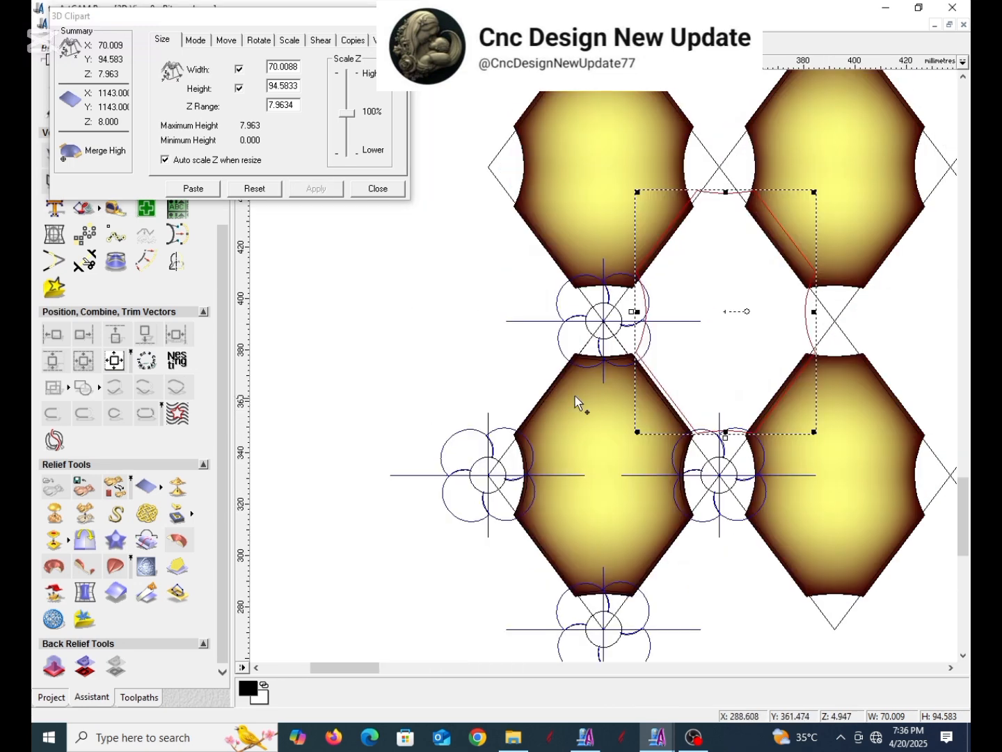
{"action": "scroll", "coordinate": [711, 320], "scroll_direction": "up", "scroll_amount": 3}
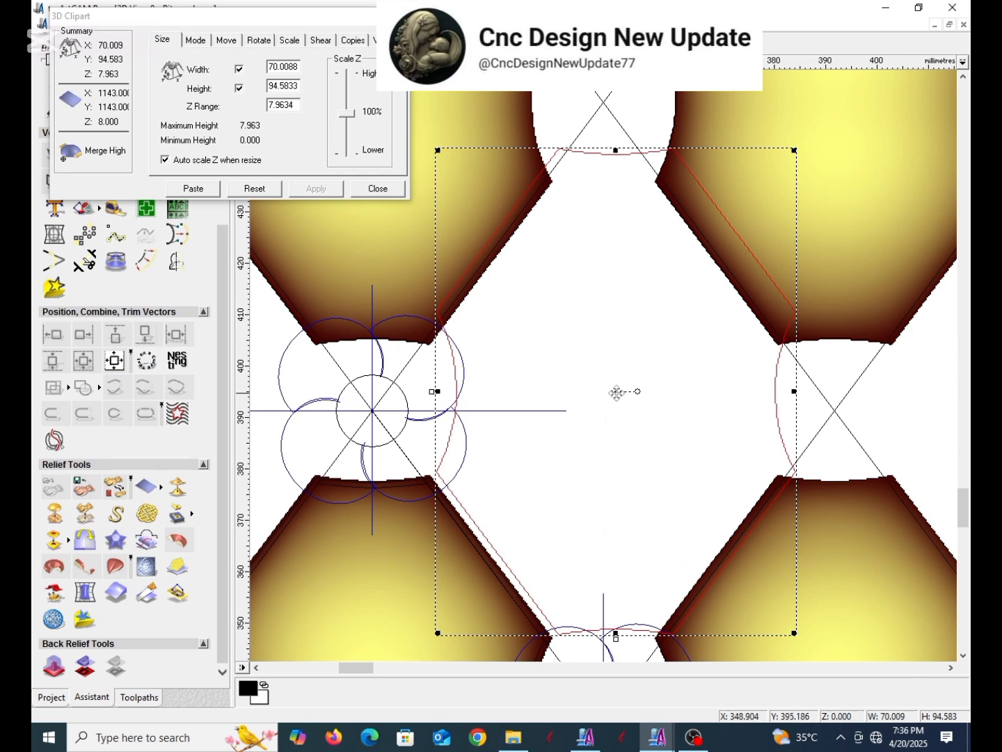
{"action": "mouse_move", "coordinate": [621, 394]}
{"action": "left_mouse_down"}
{"action": "mouse_move", "coordinate": [604, 403]}
{"action": "mouse_move", "coordinate": [616, 406]}
{"action": "left_mouse_up"}
{"action": "scroll", "coordinate": [632, 316], "scroll_direction": "up", "scroll_amount": 2}
{"action": "scroll", "coordinate": [632, 316], "scroll_direction": "down", "scroll_amount": 2}
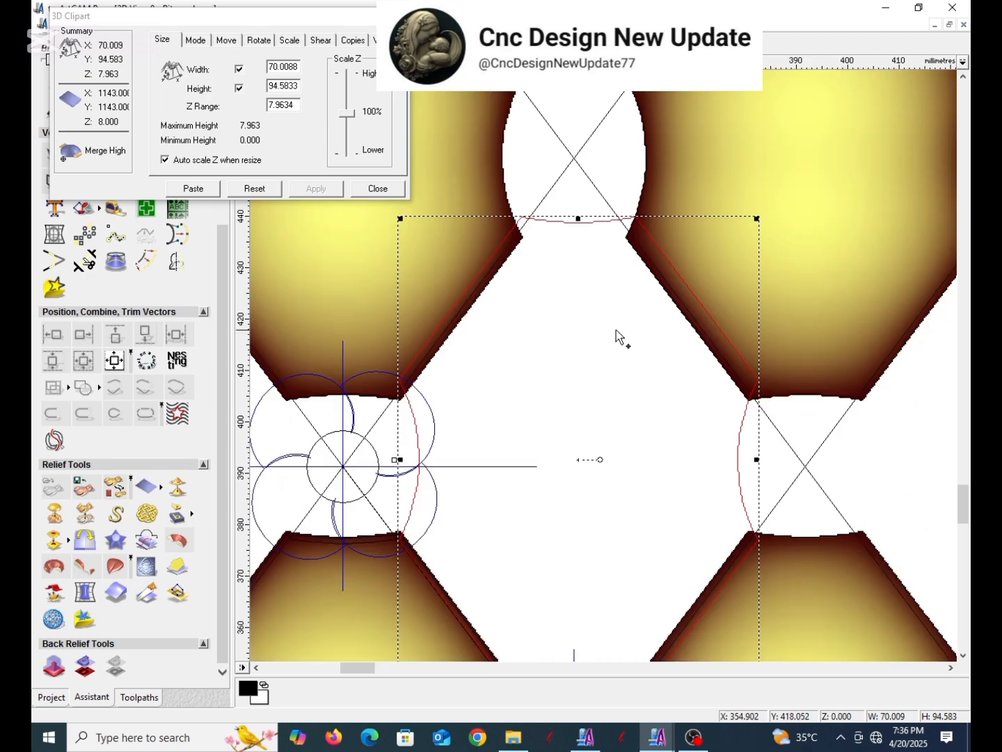
- Nudge the relief clipart in small increments until its outline is centred in the empty diamond between the neighbouring copies
{"action": "key", "text": "Left"}
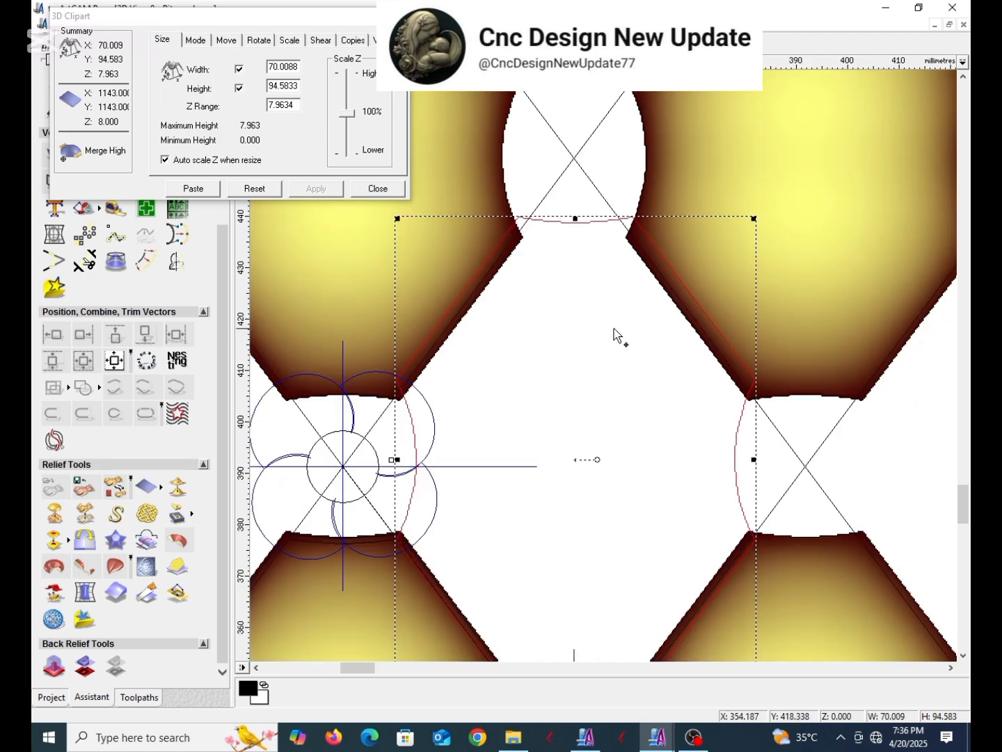
{"action": "key", "text": "Right"}
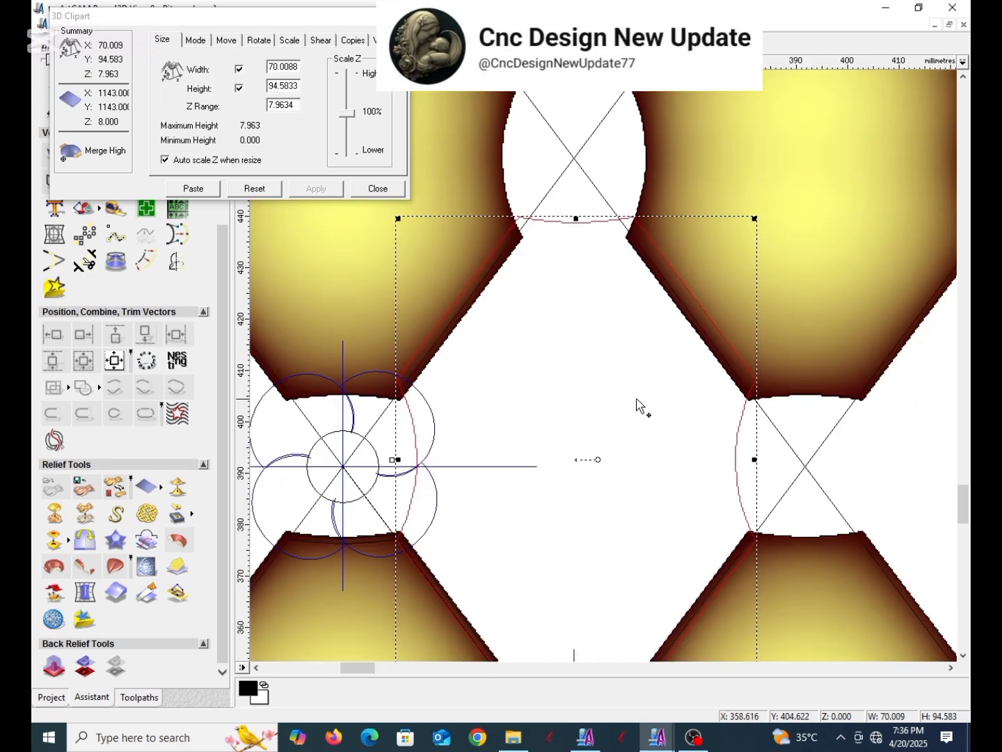
{"action": "key", "text": "Down"}
{"action": "key", "text": "Left"}
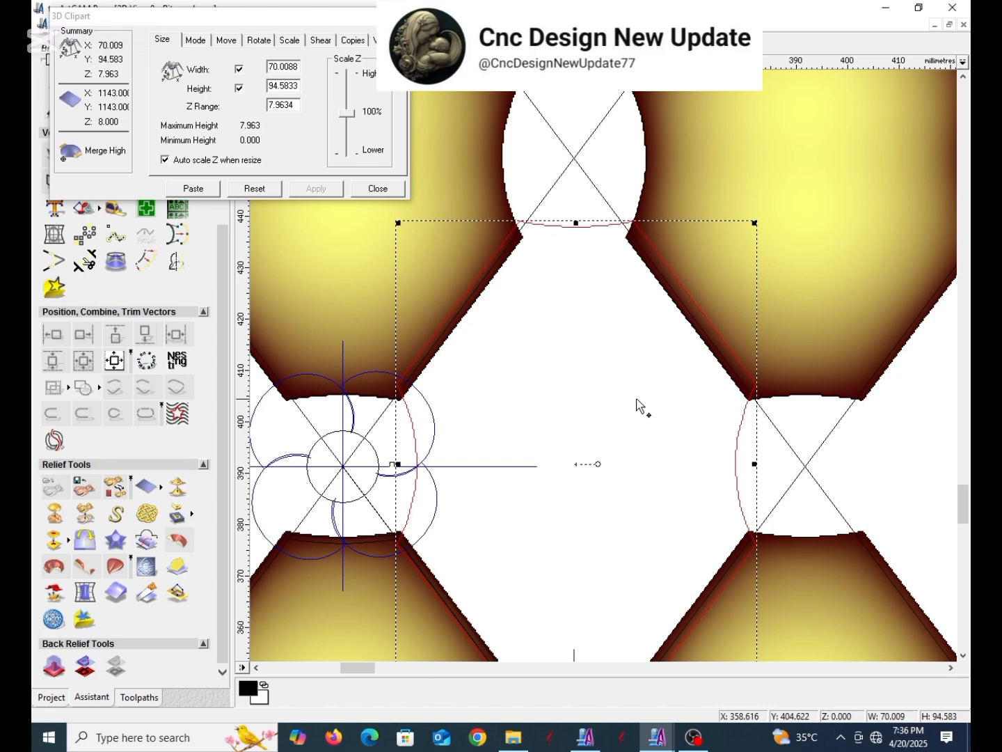
{"action": "key", "text": "Up"}
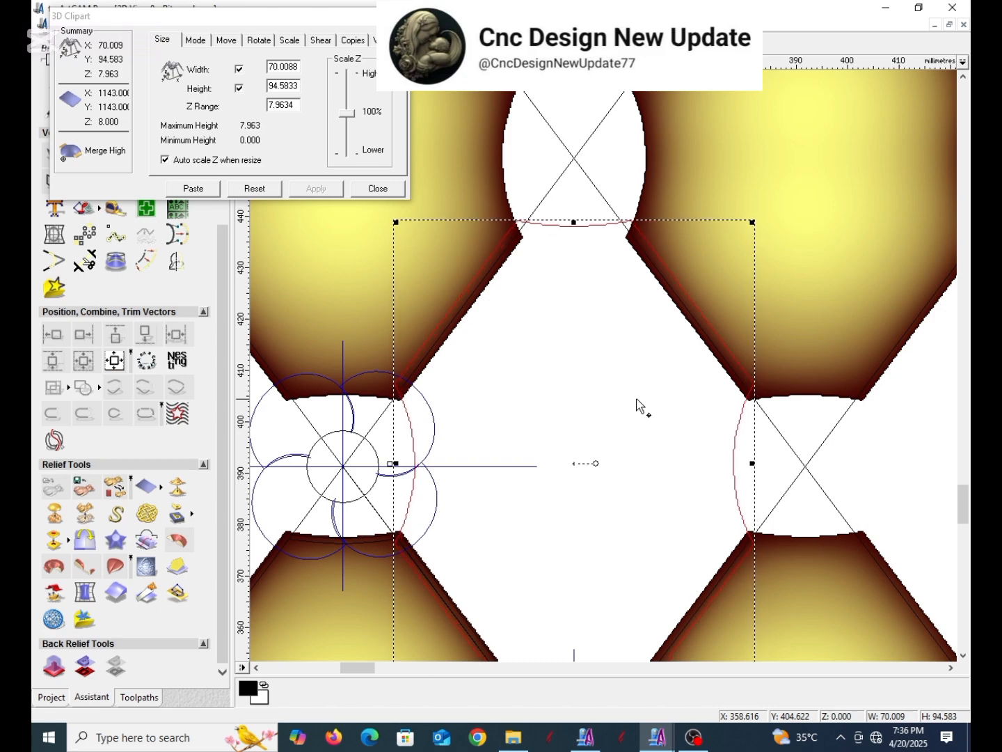
{"action": "scroll", "coordinate": [644, 410], "scroll_direction": "down", "scroll_amount": 2}
{"action": "scroll", "coordinate": [607, 429], "scroll_direction": "up", "scroll_amount": 4}
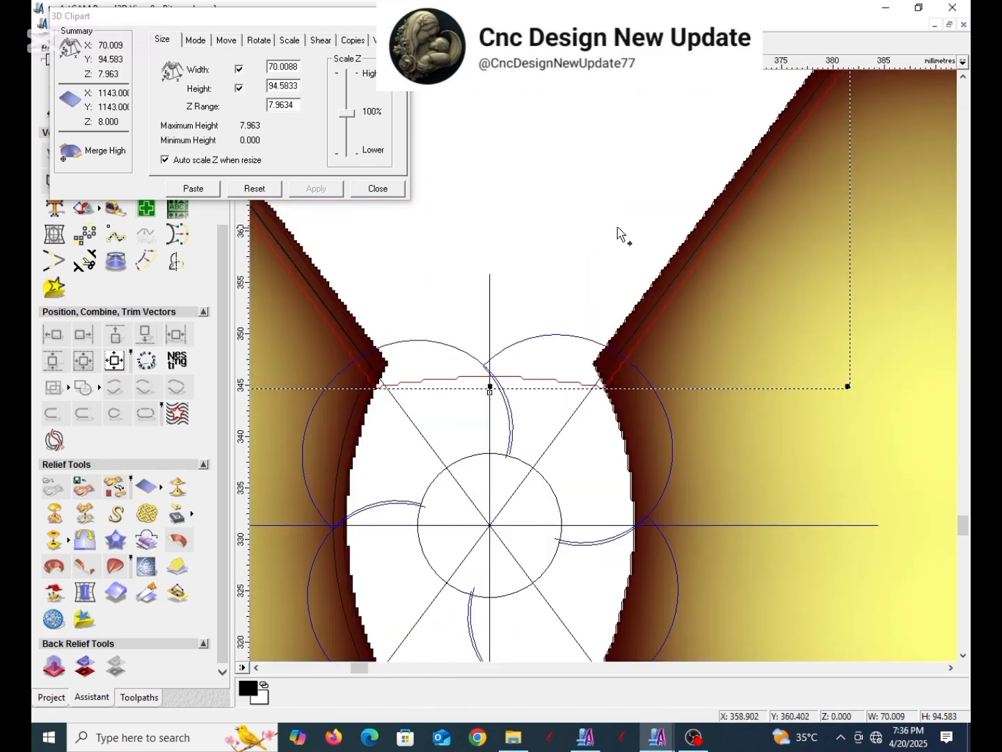
{"action": "scroll", "coordinate": [605, 248], "scroll_direction": "down", "scroll_amount": 3}
{"action": "scroll", "coordinate": [600, 369], "scroll_direction": "up", "scroll_amount": 2}
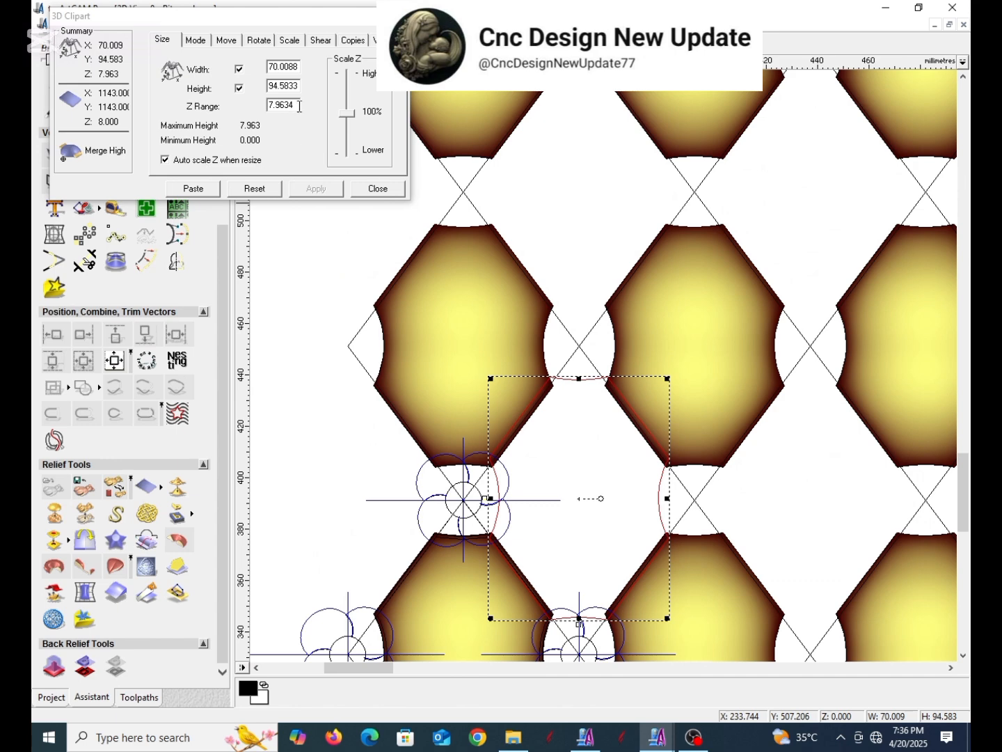
- Set the positioned clipart's Z range to 8, apply it, and check its paste mode
{"action": "left_click_drag", "start_coordinate": [299, 106], "coordinate": [243, 130]}
{"action": "type", "text": "8"}
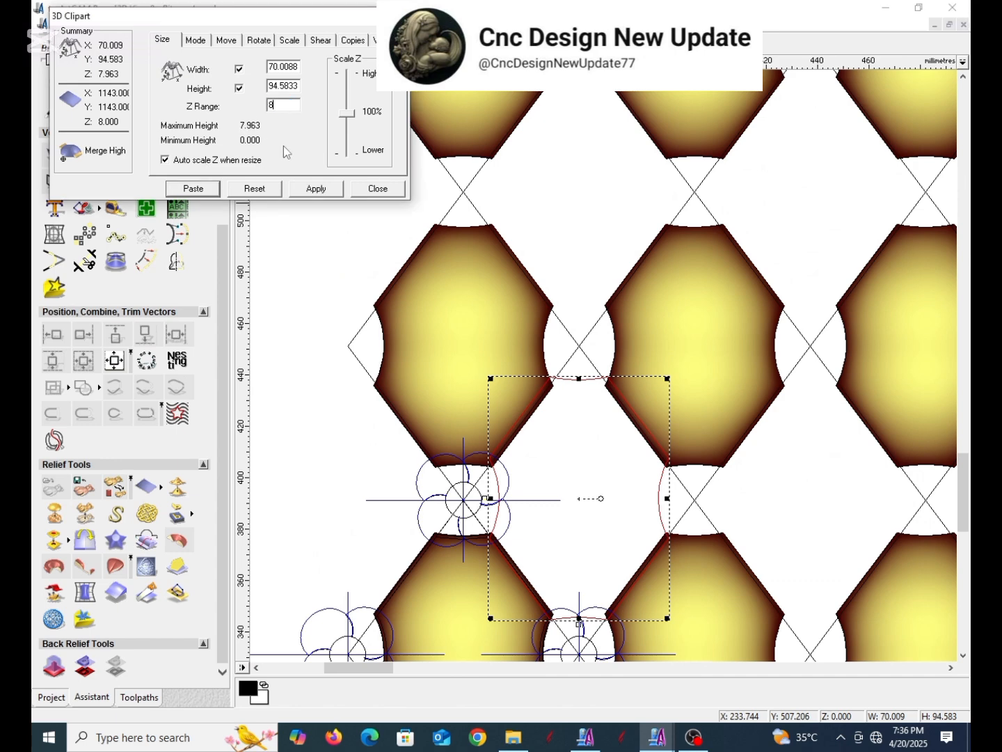
{"action": "left_click", "coordinate": [317, 190]}
{"action": "left_click", "coordinate": [196, 40]}
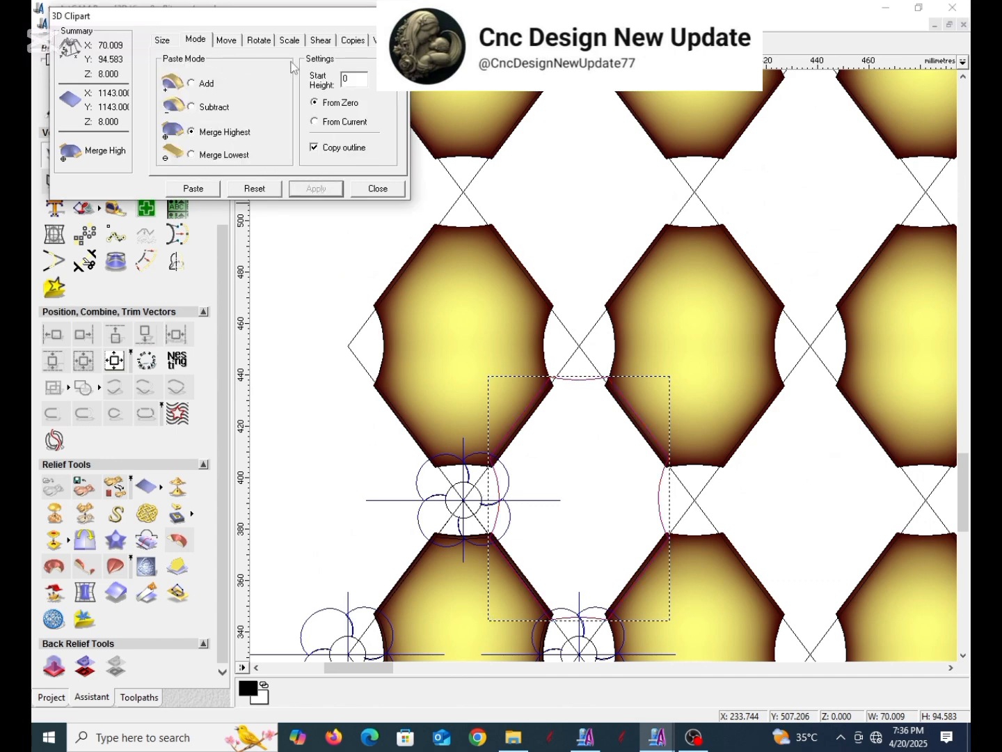
- Paste the relief as a linear copy of 6 columns and 4 rows, with X distance 90 and Y distance 120, then restore single copy
{"action": "scroll", "coordinate": [451, 193], "scroll_direction": "down", "scroll_amount": 1}
{"action": "scroll", "coordinate": [547, 289], "scroll_direction": "down", "scroll_amount": 1}
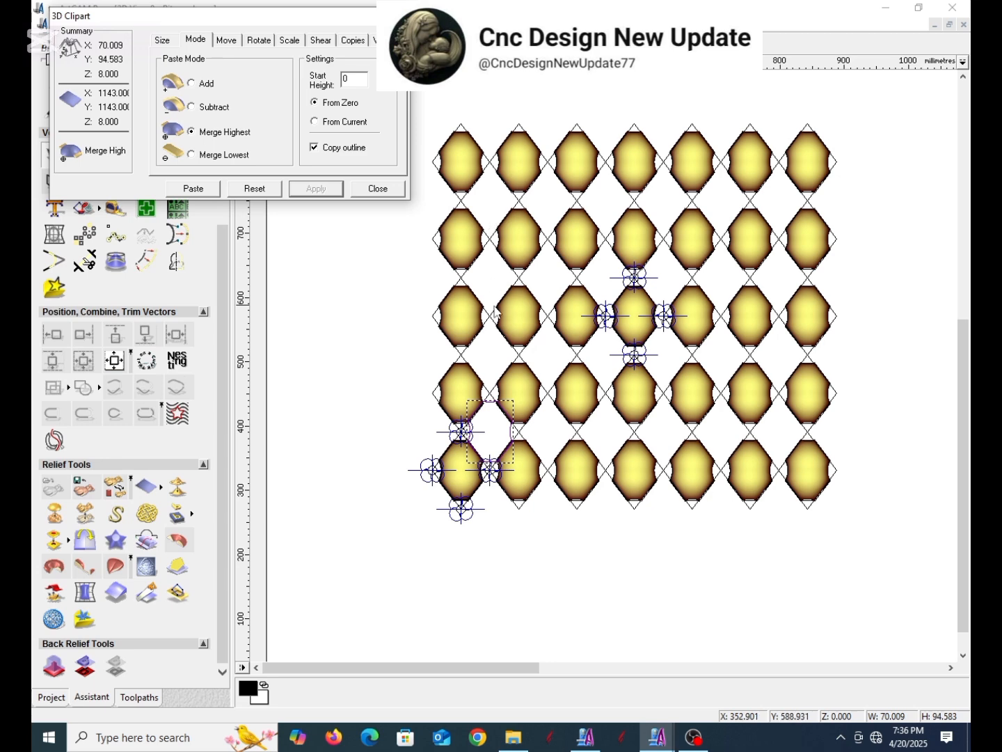
{"action": "left_click", "coordinate": [351, 42]}
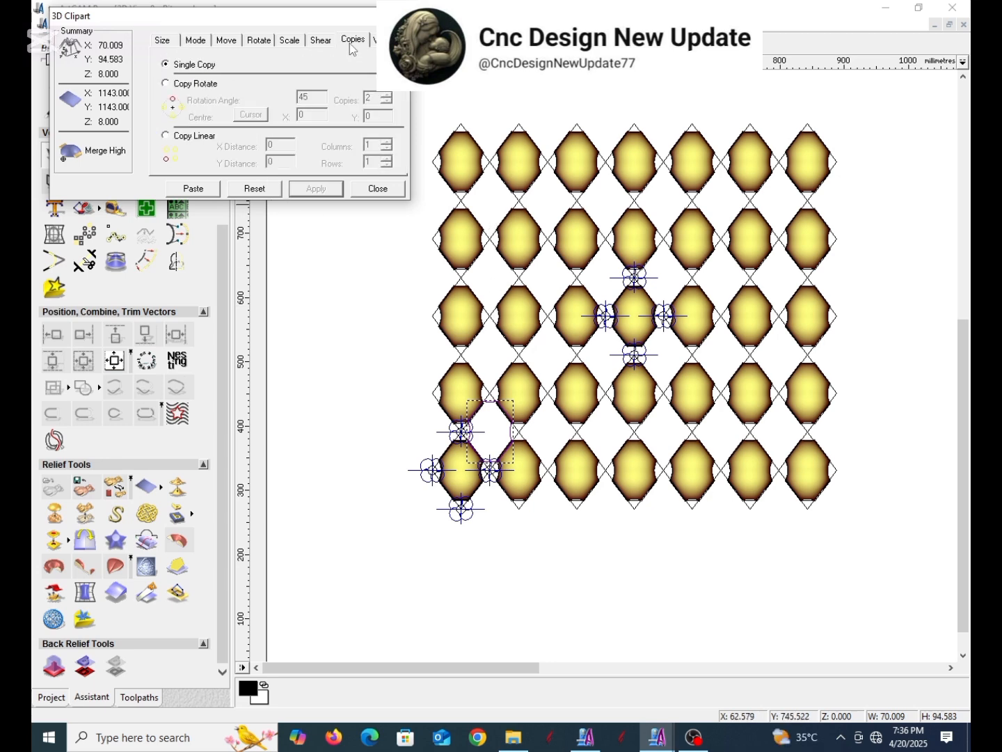
{"action": "left_click", "coordinate": [166, 136]}
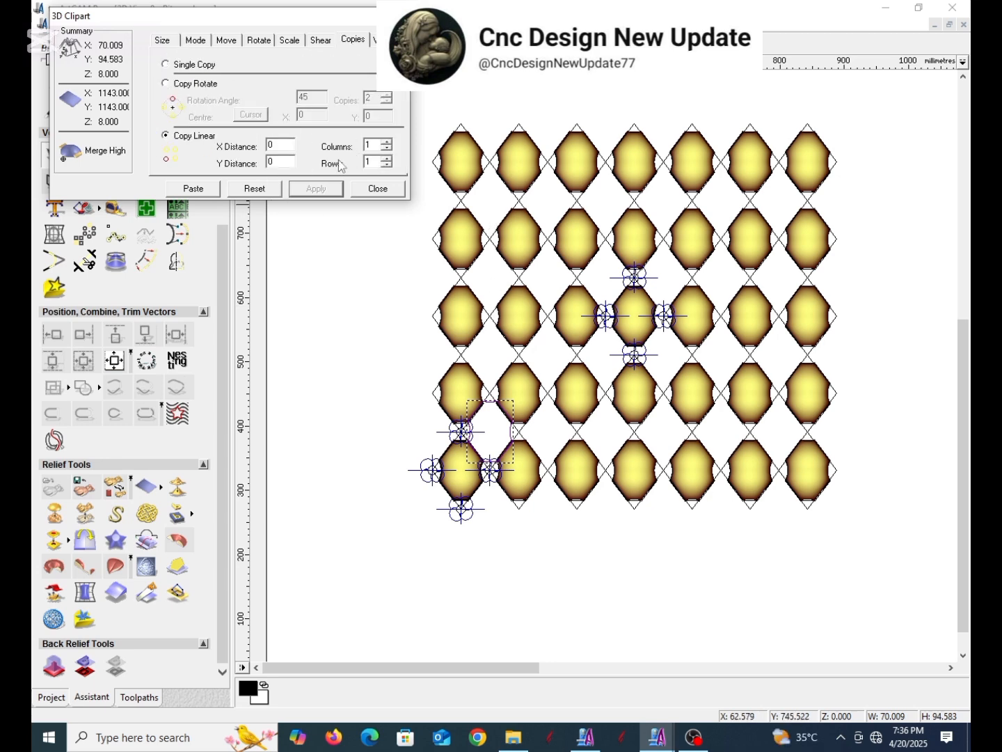
{"action": "type", "text": "90"}
{"action": "double_click", "coordinate": [276, 162]}
{"action": "type", "text": "120"}
{"action": "key", "text": "Tab"}
{"action": "double_click", "coordinate": [377, 161]}
{"action": "type", "text": "4"}
{"action": "left_click", "coordinate": [199, 191]}
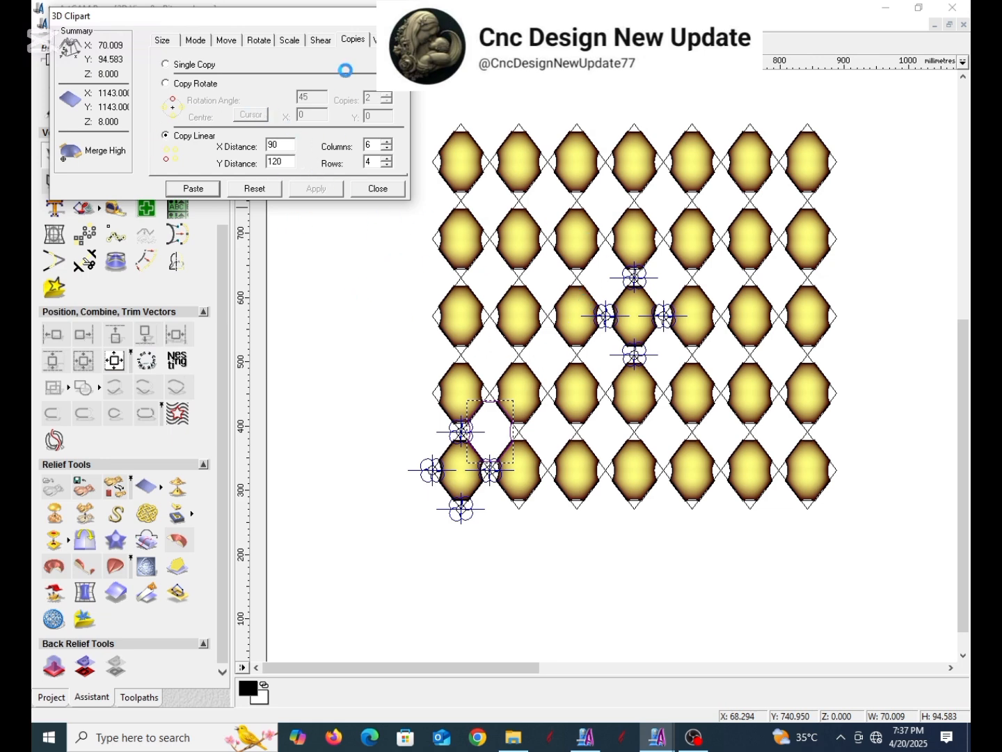
{"action": "left_click", "coordinate": [166, 64]}
- Examine how the newly pasted relief copies meet their neighbours and the flower intersections across the whole lattice
{"action": "scroll", "coordinate": [582, 339], "scroll_direction": "up", "scroll_amount": 5}
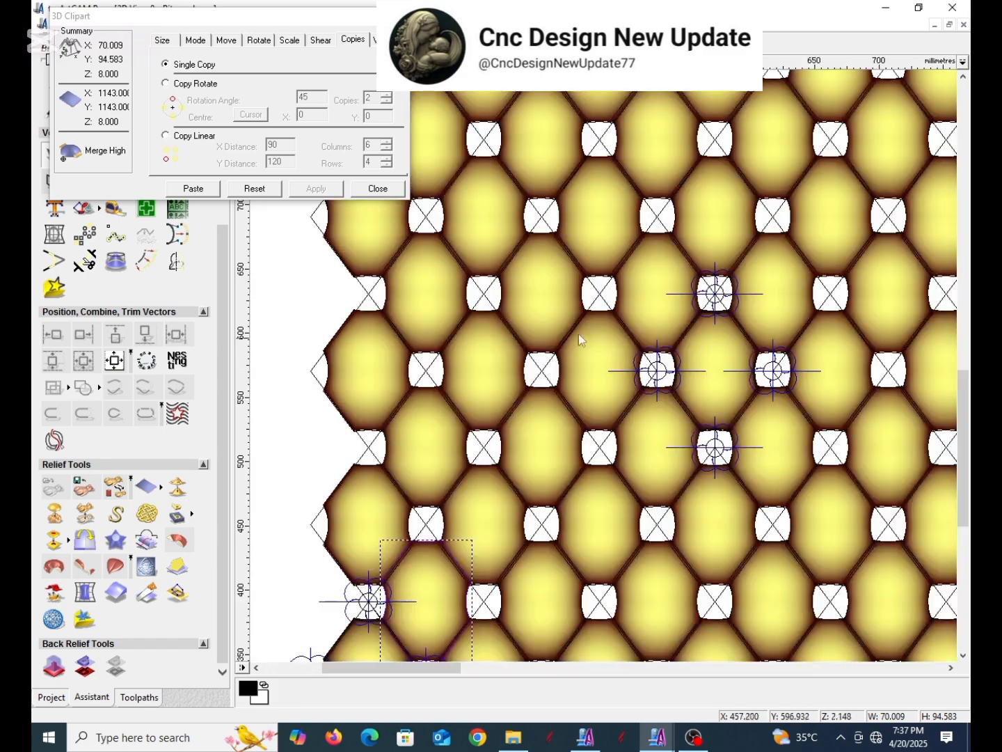
{"action": "scroll", "coordinate": [599, 320], "scroll_direction": "up", "scroll_amount": 4}
{"action": "scroll", "coordinate": [555, 457], "scroll_direction": "down", "scroll_amount": 2}
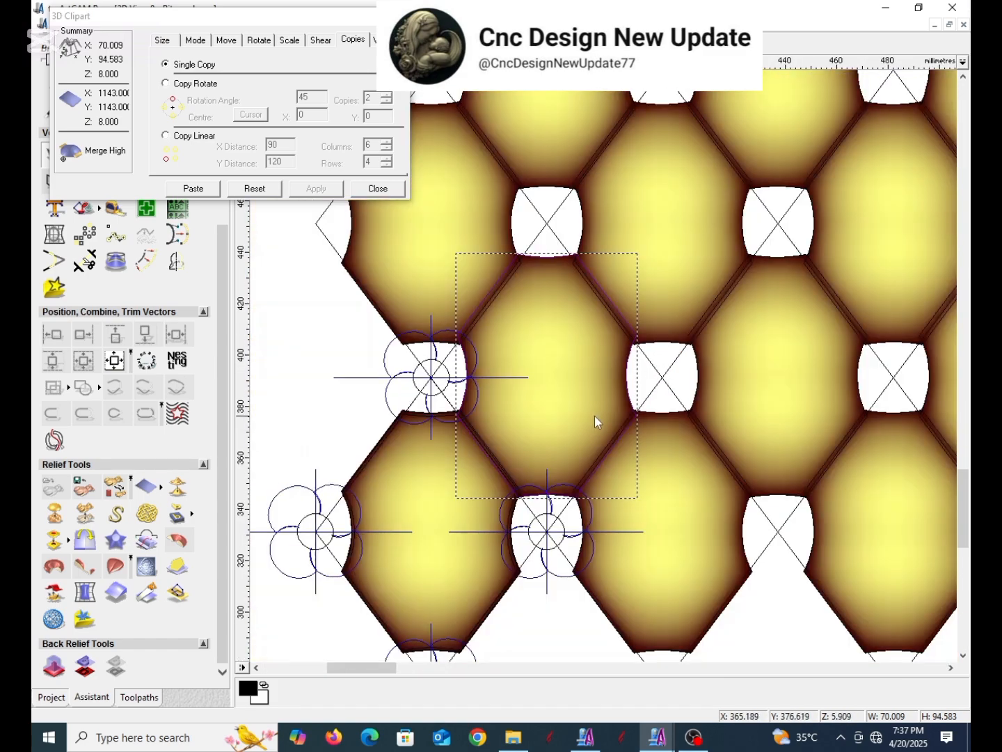
{"action": "scroll", "coordinate": [595, 418], "scroll_direction": "up", "scroll_amount": 2}
{"action": "scroll", "coordinate": [535, 466], "scroll_direction": "up", "scroll_amount": 1}
{"action": "scroll", "coordinate": [629, 336], "scroll_direction": "down", "scroll_amount": 3}
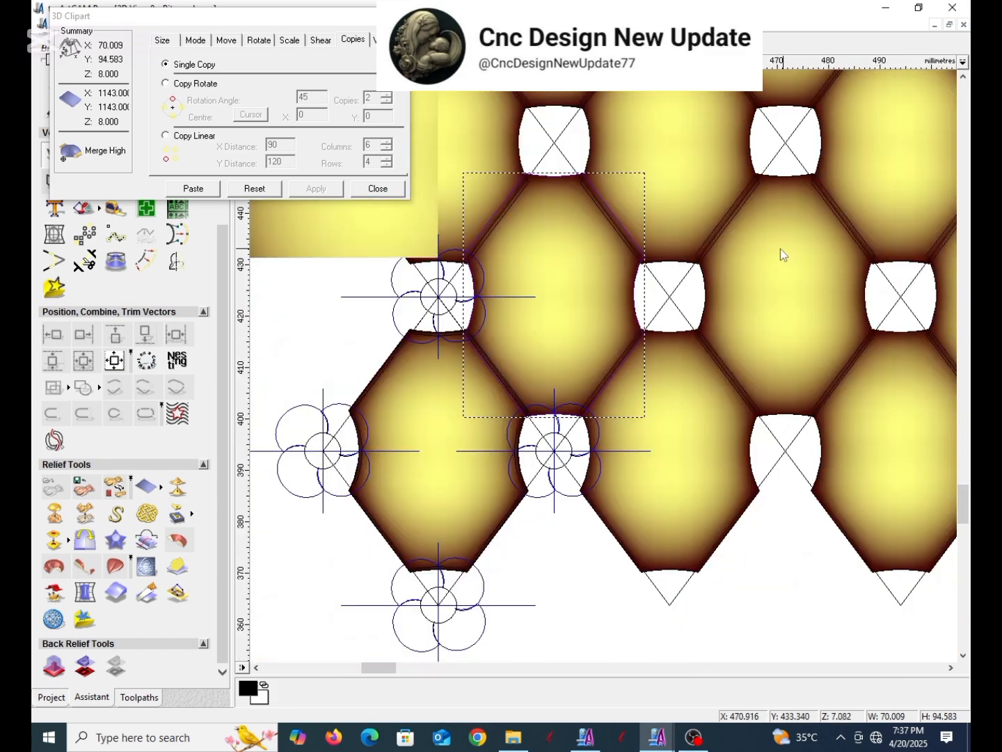
{"action": "scroll", "coordinate": [636, 268], "scroll_direction": "up", "scroll_amount": 1}
{"action": "scroll", "coordinate": [636, 270], "scroll_direction": "down", "scroll_amount": 2}
{"action": "scroll", "coordinate": [660, 313], "scroll_direction": "up", "scroll_amount": 2}
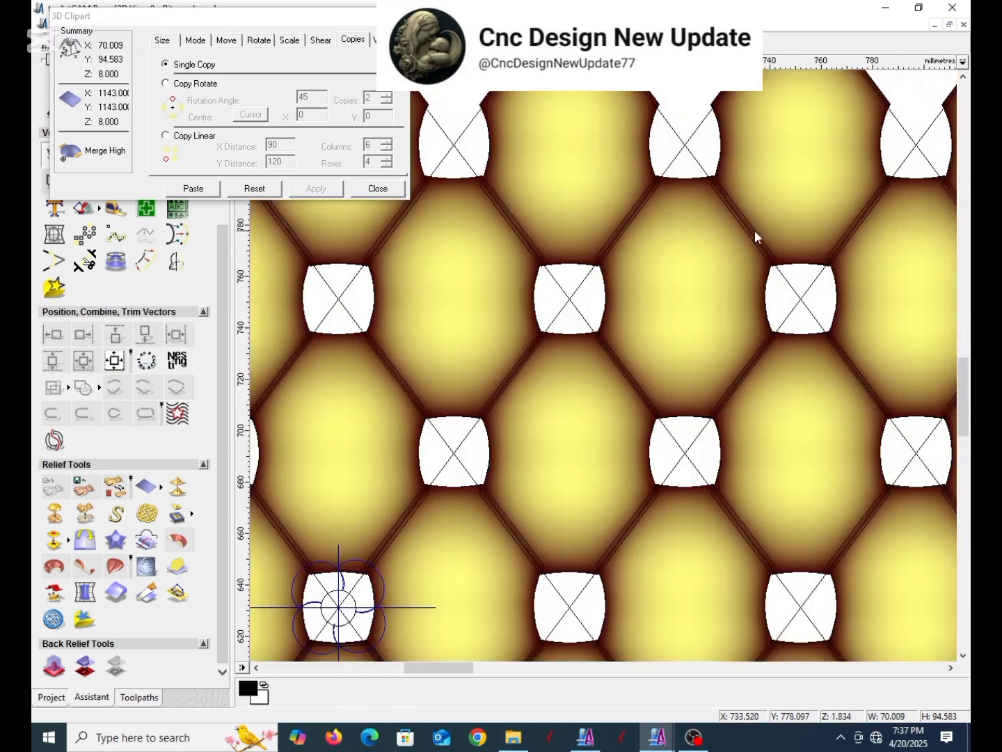
{"action": "scroll", "coordinate": [745, 257], "scroll_direction": "down", "scroll_amount": 3}
{"action": "scroll", "coordinate": [387, 390], "scroll_direction": "up", "scroll_amount": 2}
{"action": "scroll", "coordinate": [539, 385], "scroll_direction": "up", "scroll_amount": 2}
{"action": "scroll", "coordinate": [529, 487], "scroll_direction": "down", "scroll_amount": 4}
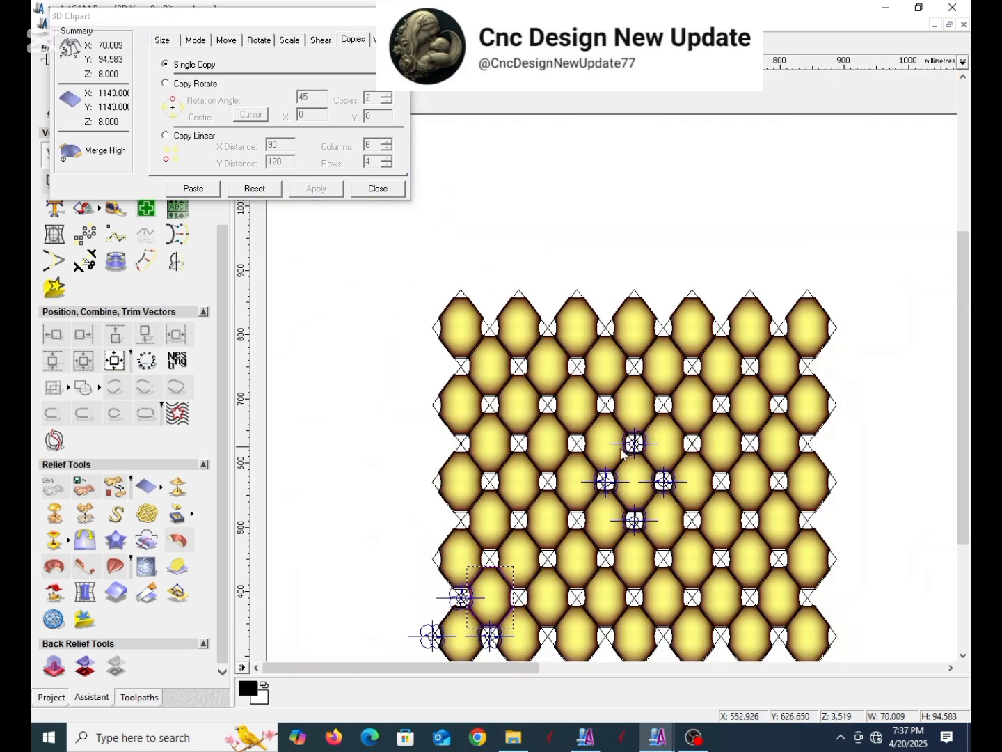
{"action": "scroll", "coordinate": [512, 523], "scroll_direction": "up", "scroll_amount": 3}
{"action": "scroll", "coordinate": [556, 487], "scroll_direction": "up", "scroll_amount": 2}
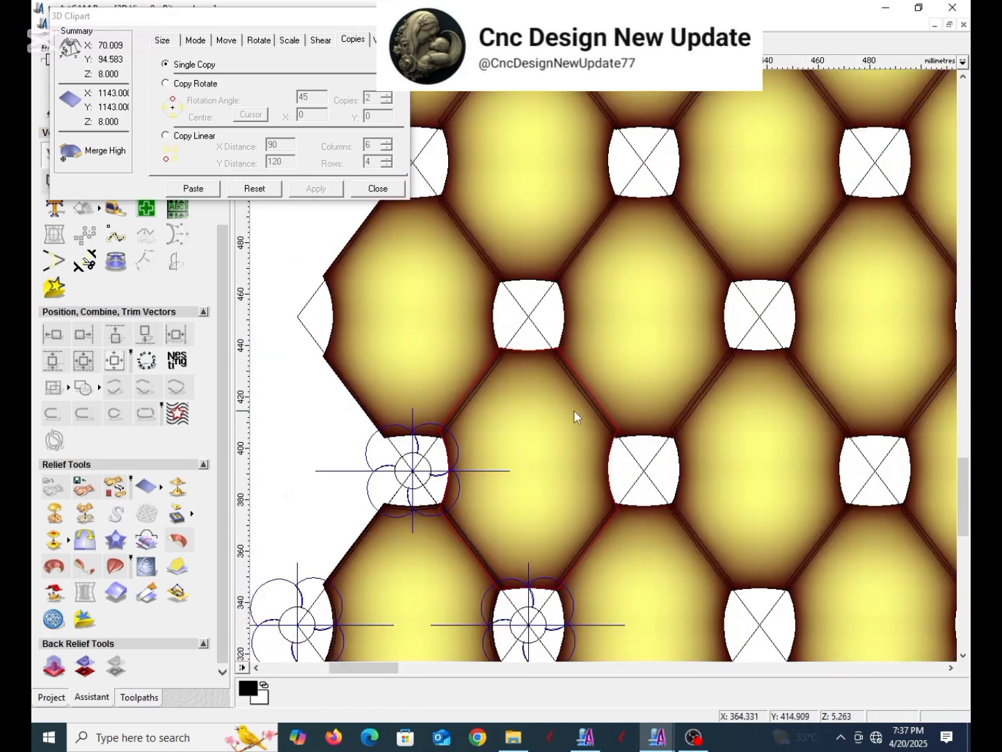
{"action": "scroll", "coordinate": [591, 390], "scroll_direction": "down", "scroll_amount": 2}
- Close the 3D Clipart settings and save the model with the filled diamond lattice
{"action": "left_click", "coordinate": [394, 185]}
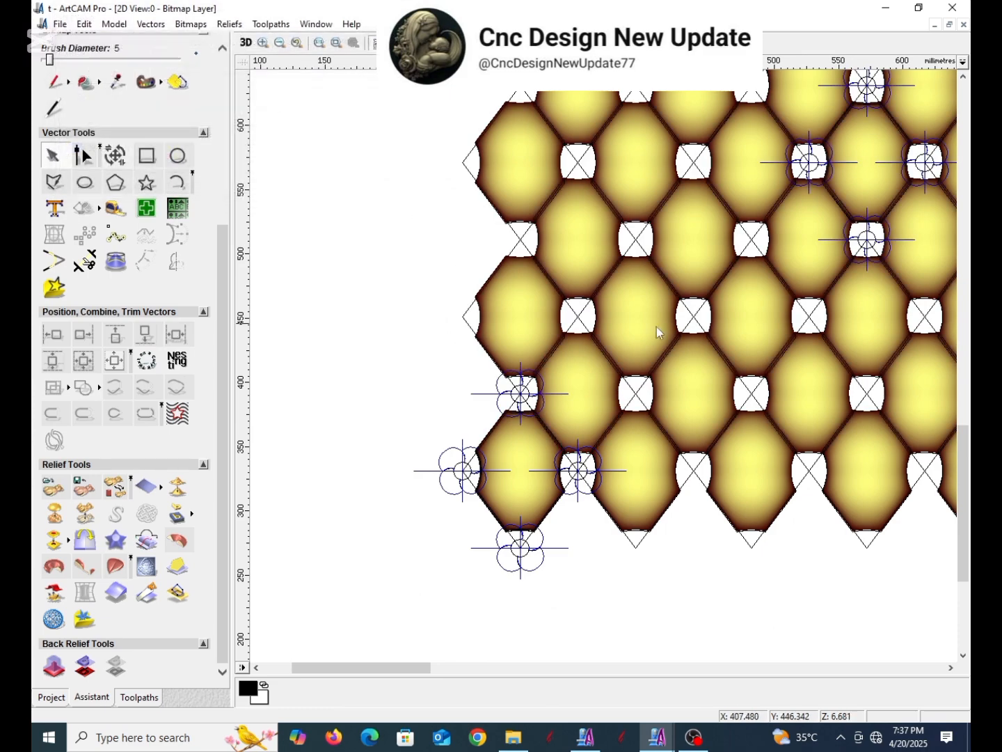
{"action": "scroll", "coordinate": [557, 341], "scroll_direction": "down", "scroll_amount": 2}
{"action": "scroll", "coordinate": [646, 252], "scroll_direction": "up", "scroll_amount": 2}
{"action": "scroll", "coordinate": [627, 271], "scroll_direction": "down", "scroll_amount": 2}
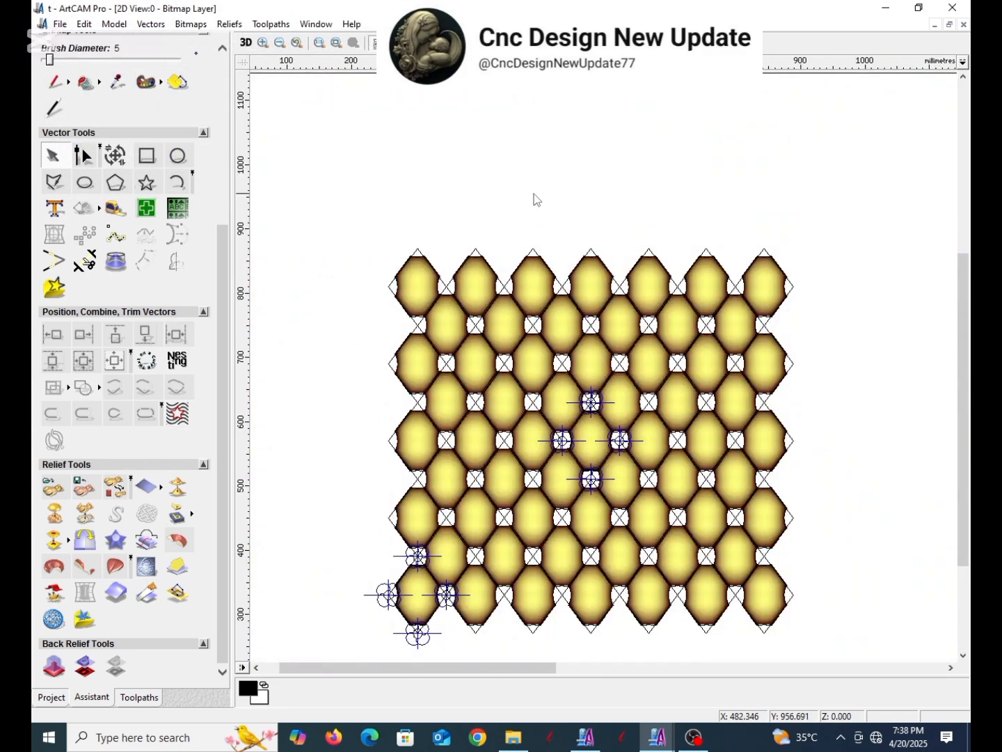
{"action": "scroll", "coordinate": [187, 232], "scroll_direction": "up", "scroll_amount": 3}
{"action": "left_click", "coordinate": [117, 128]}
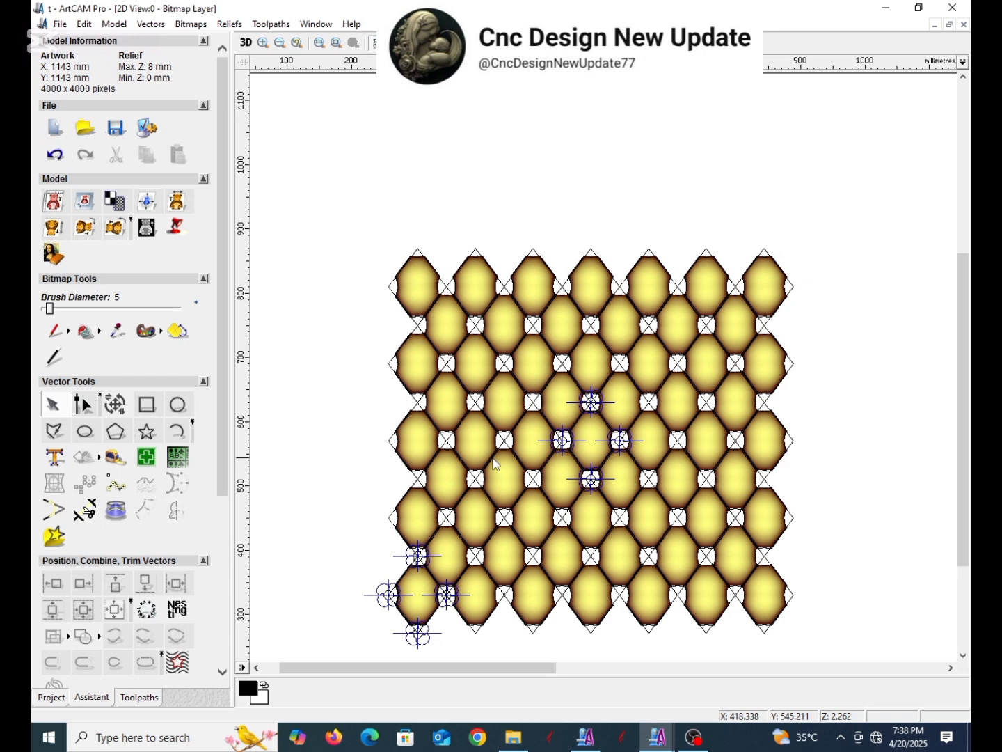
- Import the flower relief file t1 from the Desktop as 3D clipart
{"action": "scroll", "coordinate": [495, 464], "scroll_direction": "up", "scroll_amount": 3}
{"action": "scroll", "coordinate": [546, 341], "scroll_direction": "down", "scroll_amount": 3}
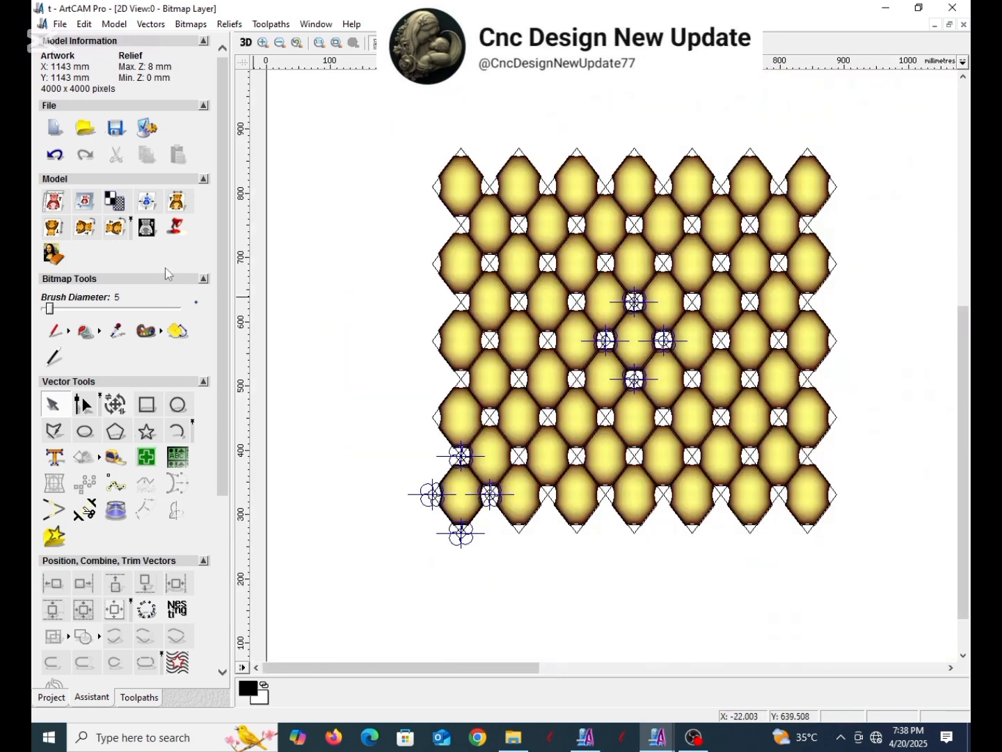
{"action": "scroll", "coordinate": [209, 167], "scroll_direction": "down", "scroll_amount": 5}
{"action": "left_click", "coordinate": [229, 24]}
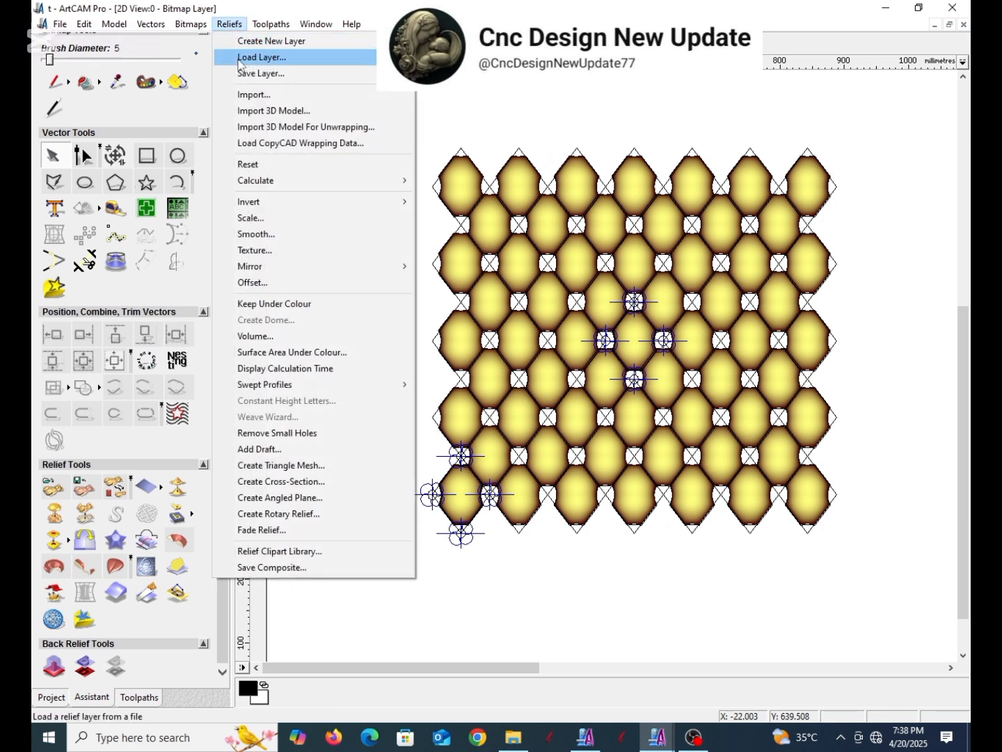
{"action": "left_click", "coordinate": [271, 96]}
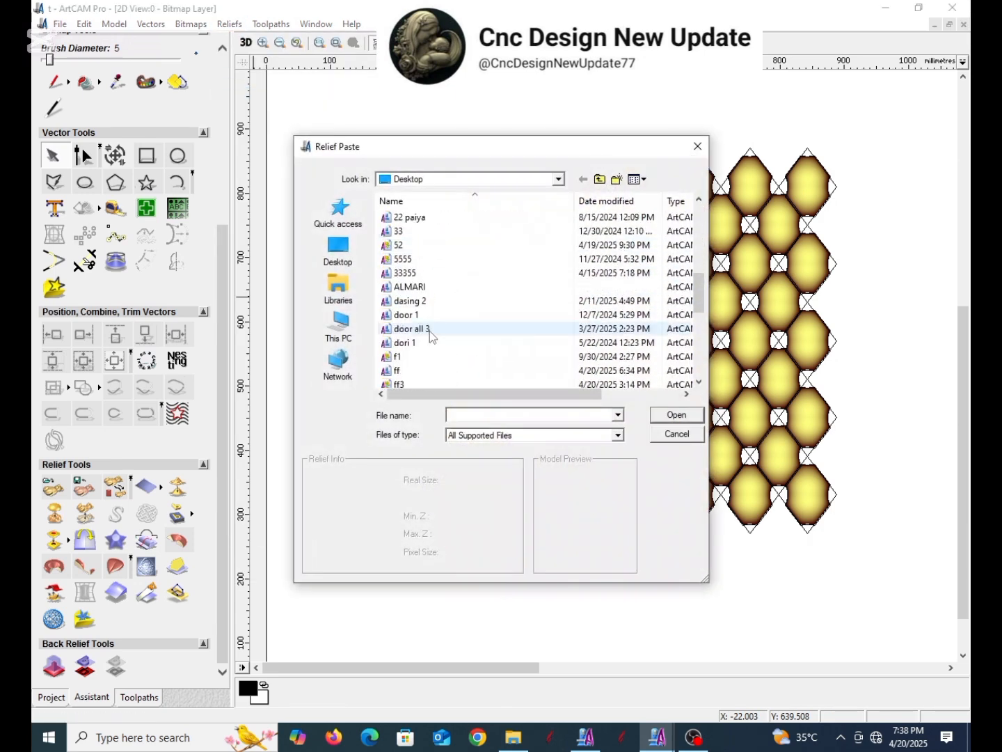
{"action": "scroll", "coordinate": [425, 328], "scroll_direction": "down", "scroll_amount": 5}
{"action": "left_click", "coordinate": [399, 217]}
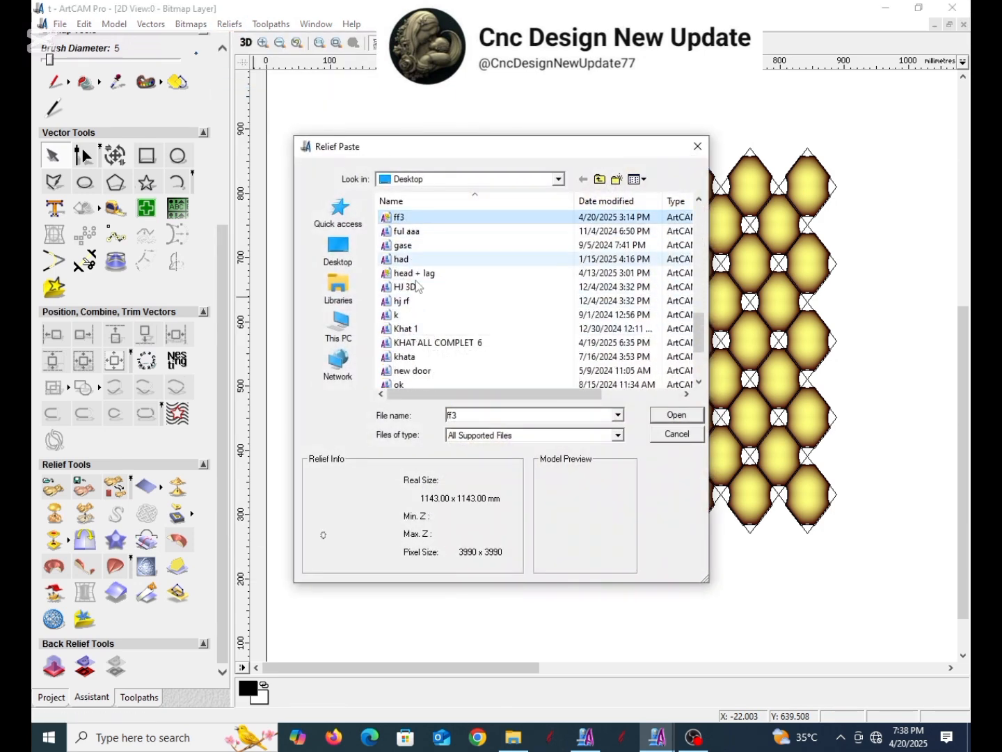
{"action": "scroll", "coordinate": [417, 331], "scroll_direction": "down", "scroll_amount": 1}
{"action": "left_click", "coordinate": [415, 371]}
{"action": "scroll", "coordinate": [424, 342], "scroll_direction": "down", "scroll_amount": 1}
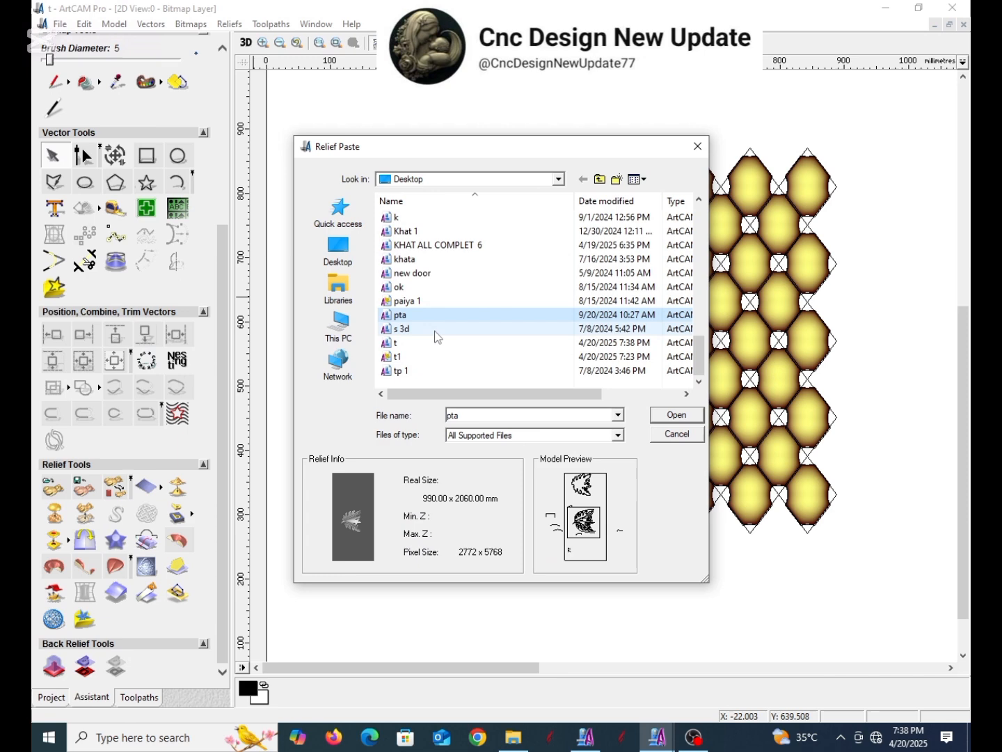
{"action": "left_click", "coordinate": [400, 356]}
{"action": "left_click", "coordinate": [665, 414]}
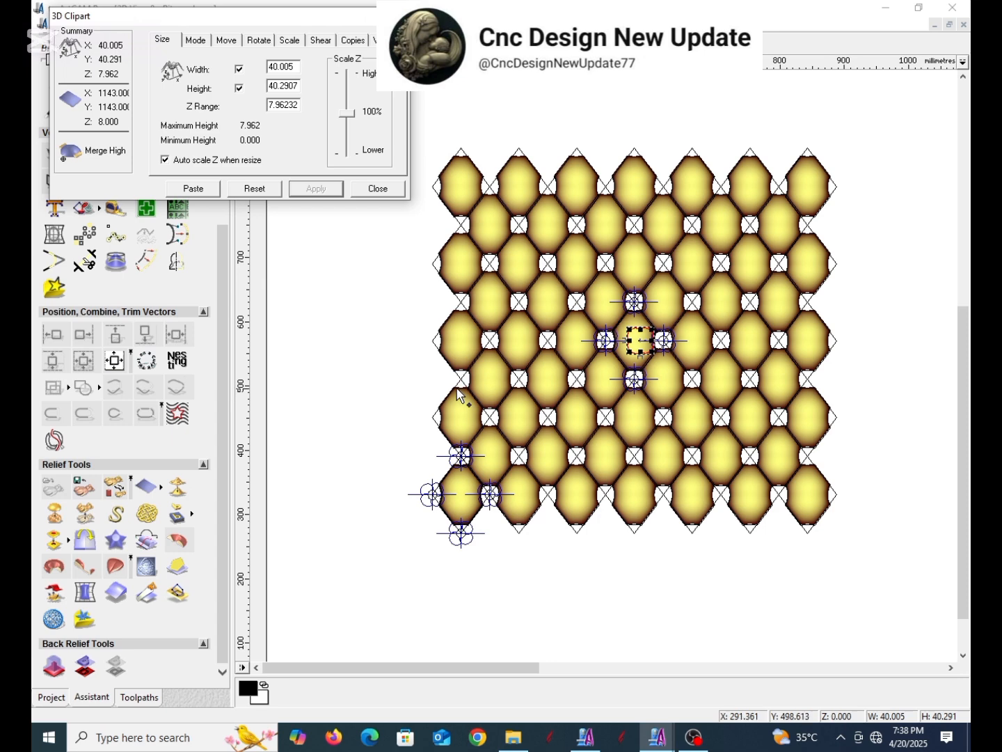
- Select the flower vectors at the intersection beside the clipart together with the flower clipart, and align them by their centres
{"action": "scroll", "coordinate": [644, 330], "scroll_direction": "up", "scroll_amount": 4}
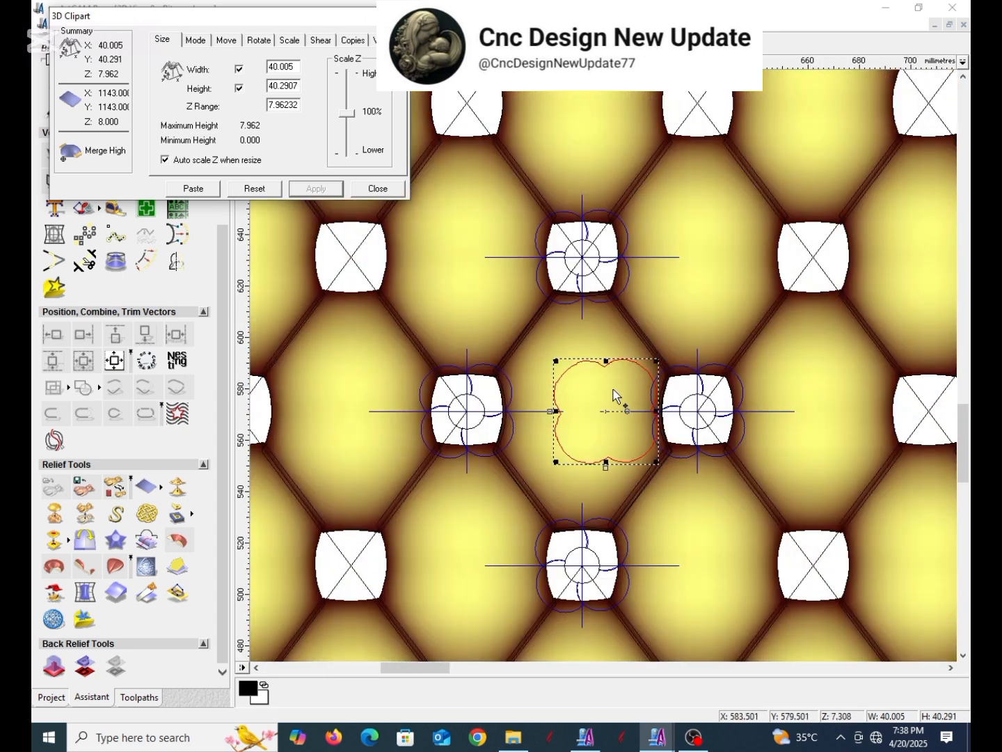
{"action": "left_click_drag", "start_coordinate": [700, 360], "coordinate": [646, 413]}
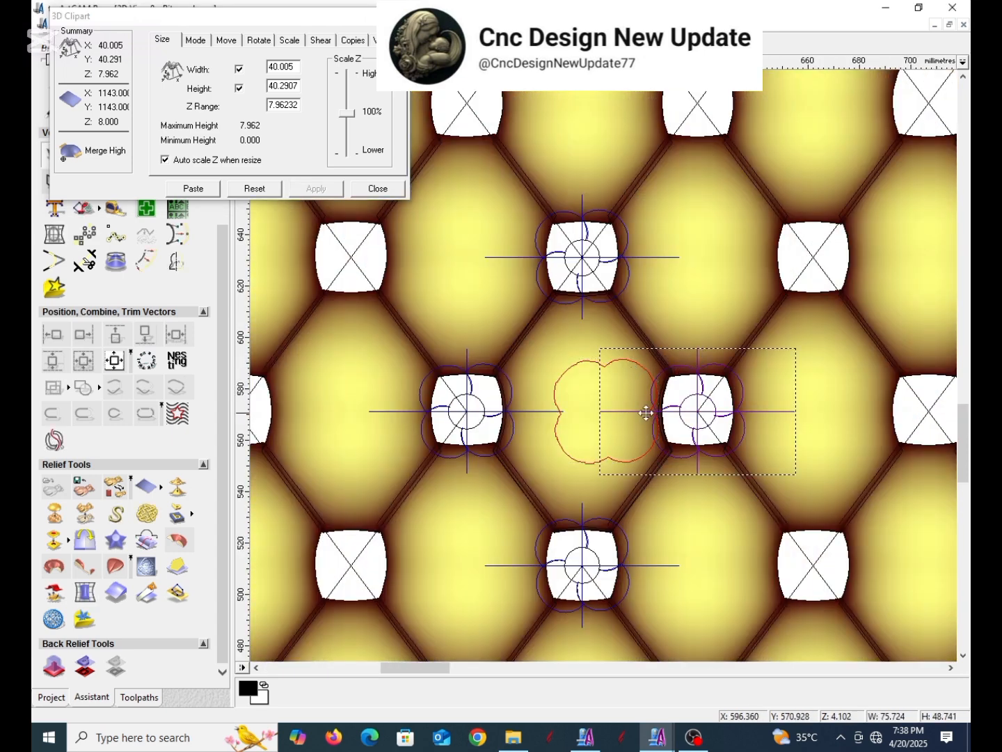
{"action": "right_click", "coordinate": [721, 351]}
{"action": "left_click", "coordinate": [642, 365], "text": "shift"}
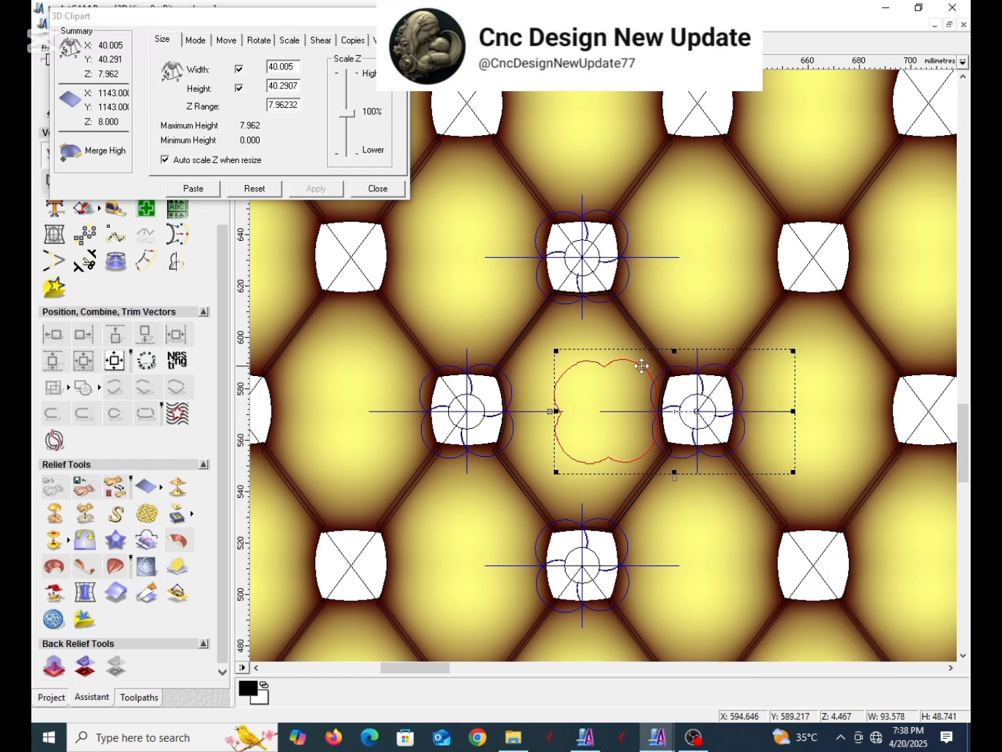
{"action": "key", "text": "alt+c"}
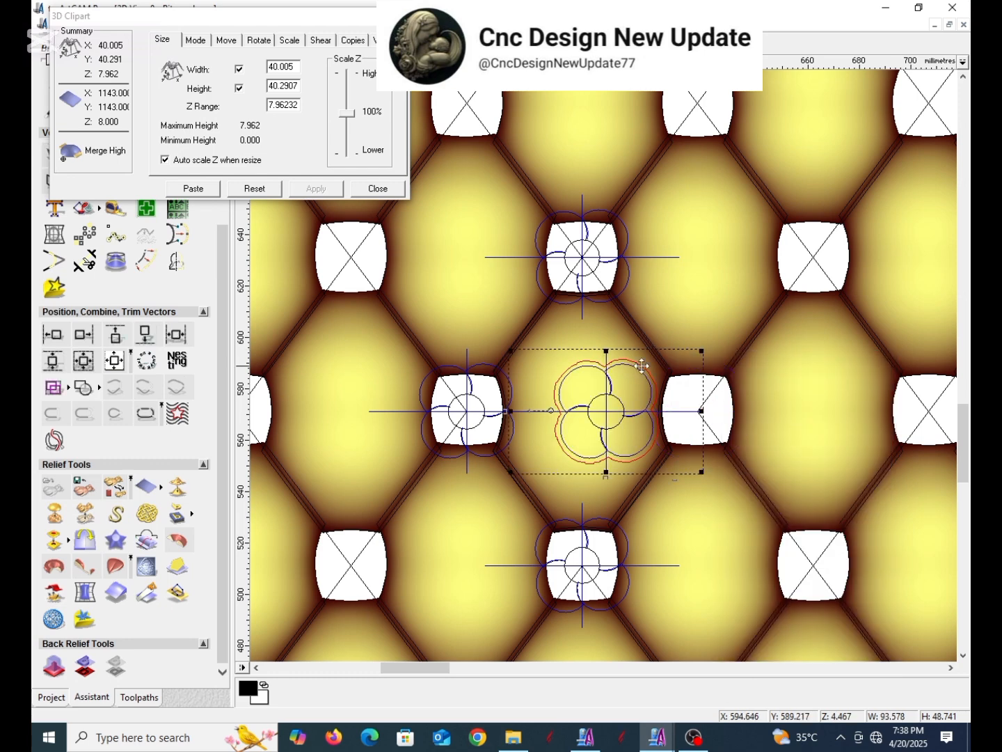
{"action": "left_click", "coordinate": [611, 383]}
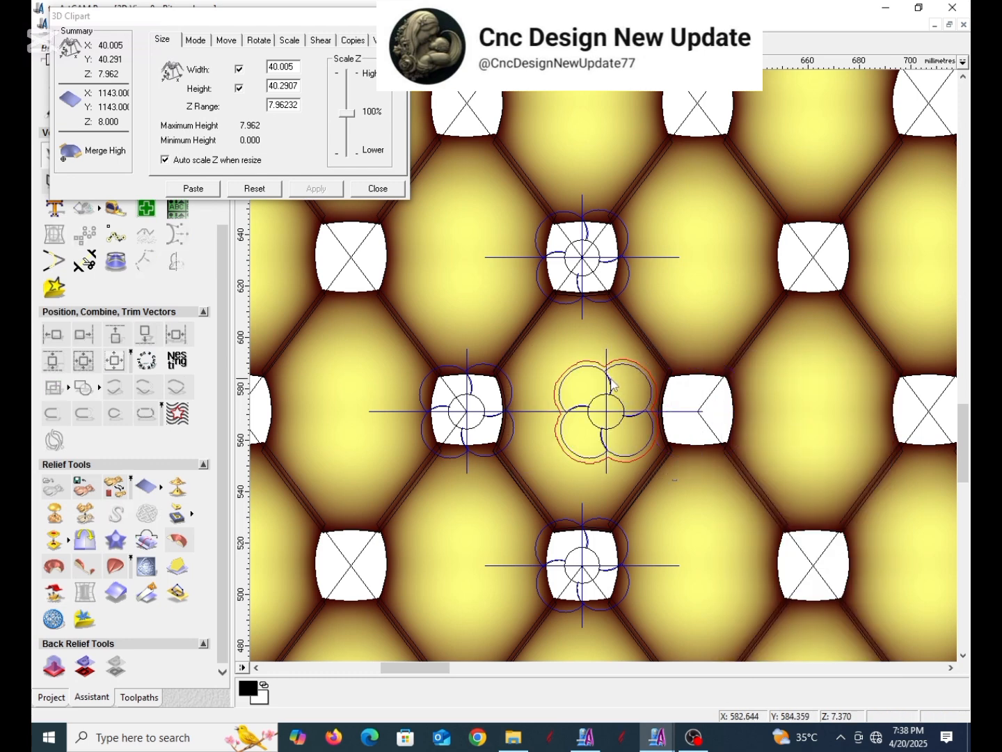
- Ungroup the flower vectors and centre lines that are aligned with the flower clipart
{"action": "left_click", "coordinate": [612, 384]}
{"action": "scroll", "coordinate": [611, 383], "scroll_direction": "up", "scroll_amount": 2}
{"action": "right_click", "coordinate": [628, 322]}
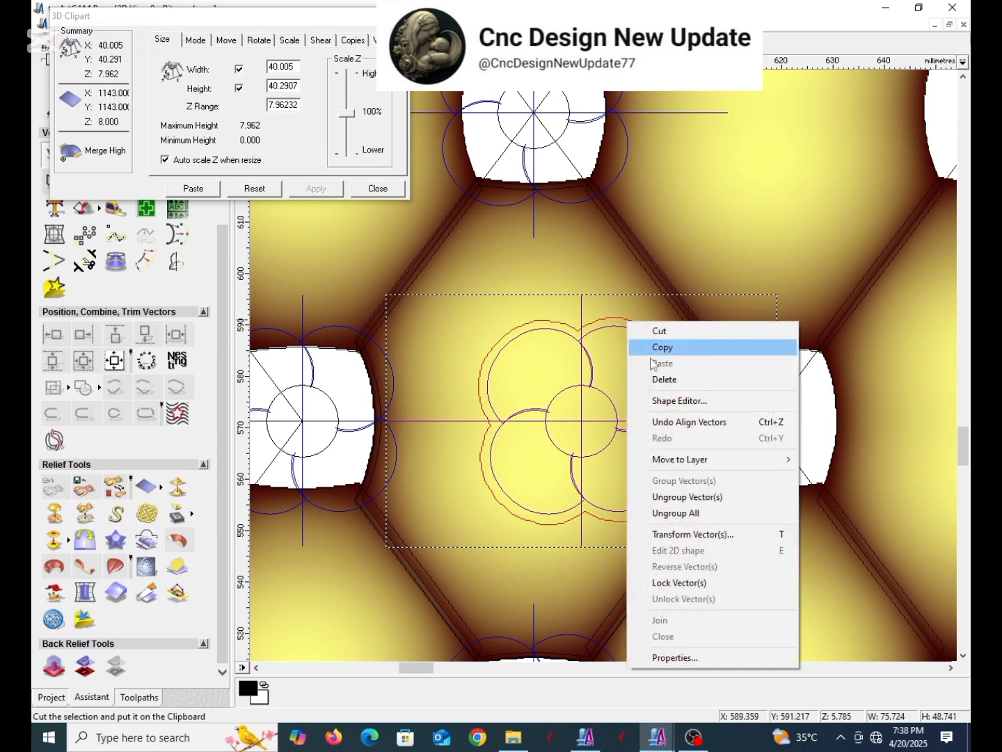
{"action": "left_click", "coordinate": [702, 497]}
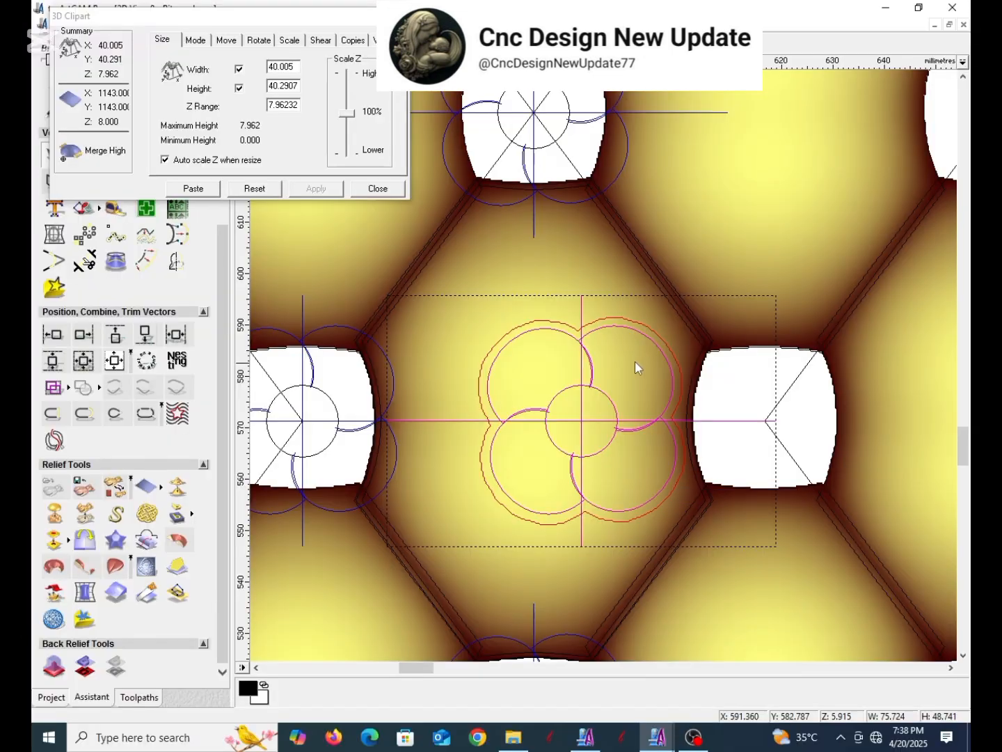
- Delete the petal curves and centre circle from the ungrouped flower, keeping only the two crossing centre lines and the clipart
{"action": "left_click", "coordinate": [600, 336]}
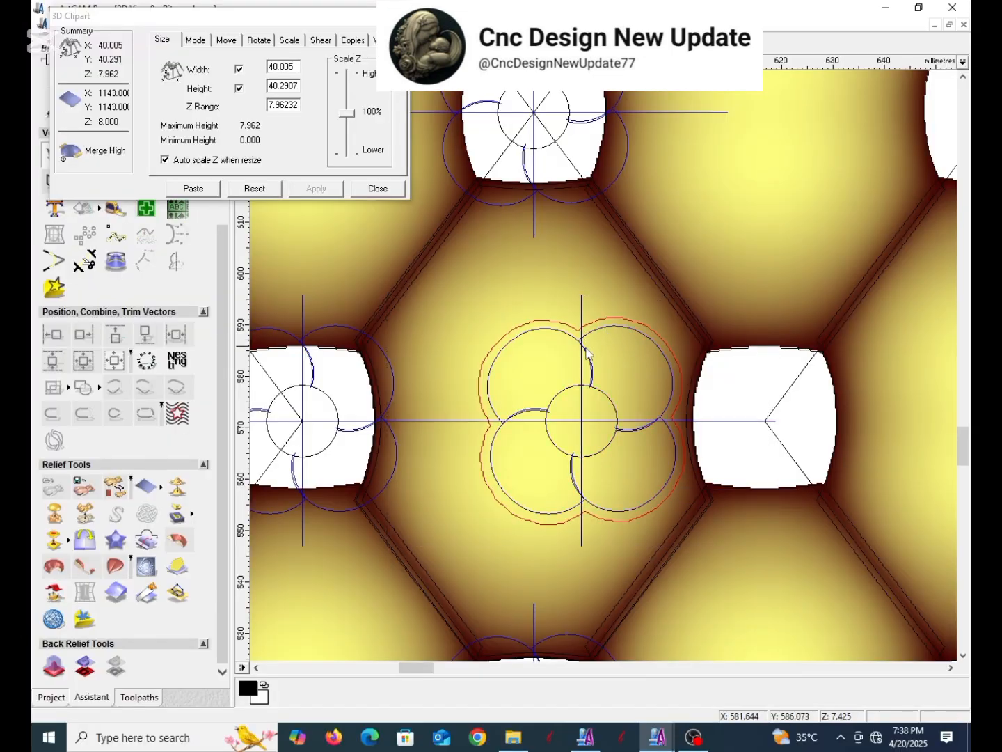
{"action": "left_click", "coordinate": [645, 385]}
{"action": "left_click", "coordinate": [647, 326]}
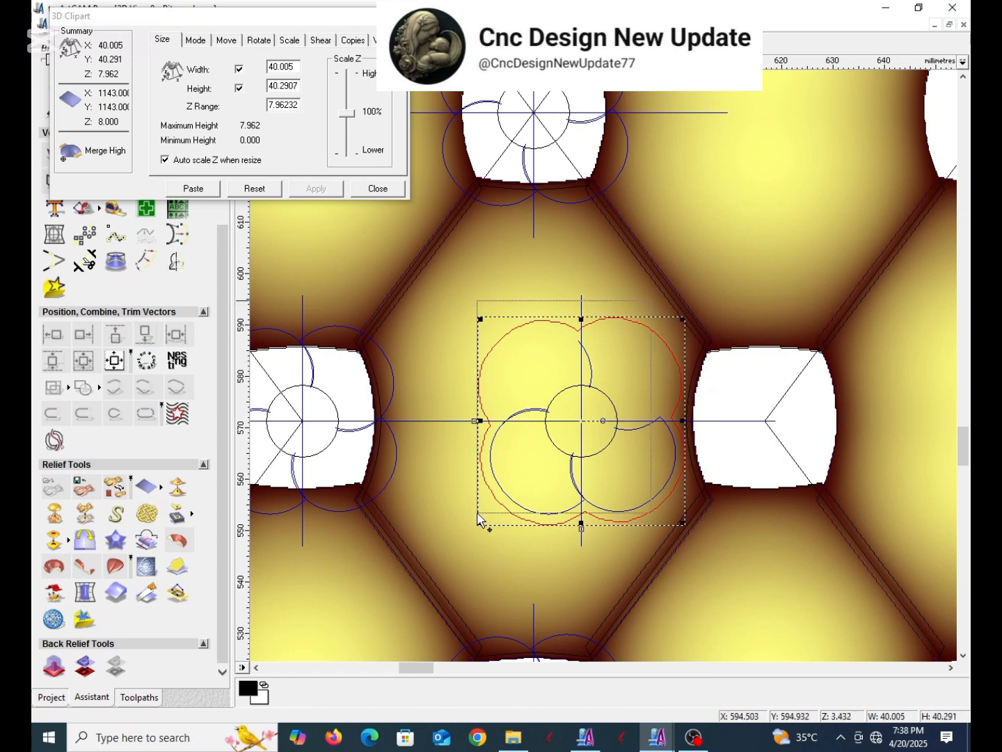
{"action": "left_click", "coordinate": [553, 474]}
{"action": "left_click", "coordinate": [539, 411]}
{"action": "key", "text": "Delete"}
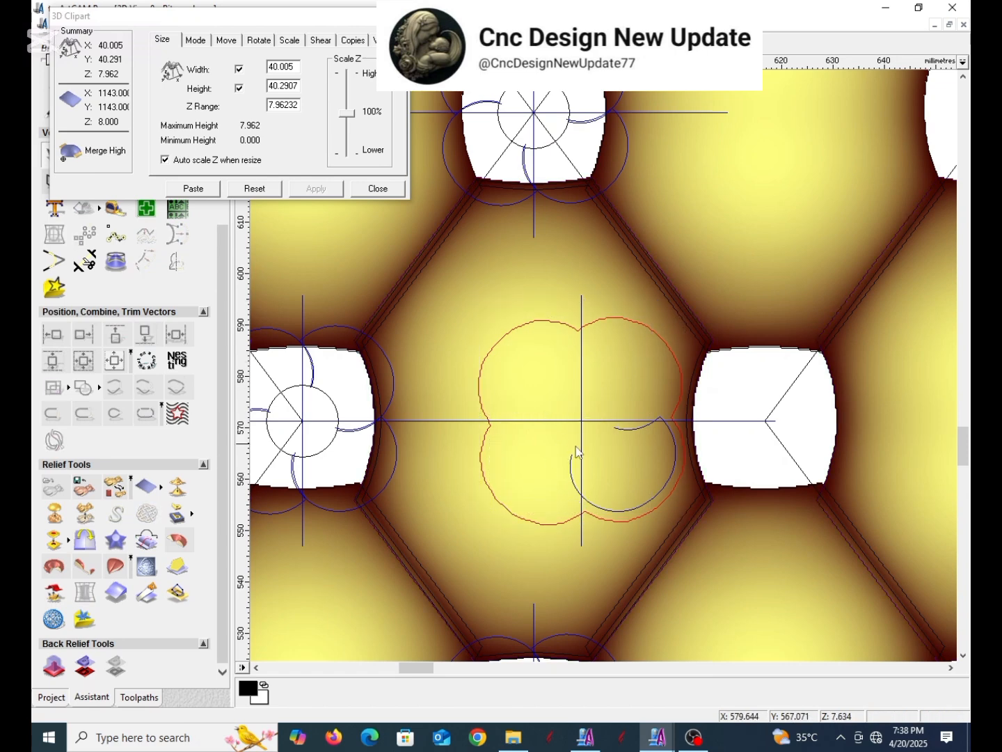
{"action": "left_click", "coordinate": [572, 458]}
{"action": "key", "text": "Delete"}
{"action": "left_click", "coordinate": [644, 426]}
{"action": "key", "text": "Delete"}
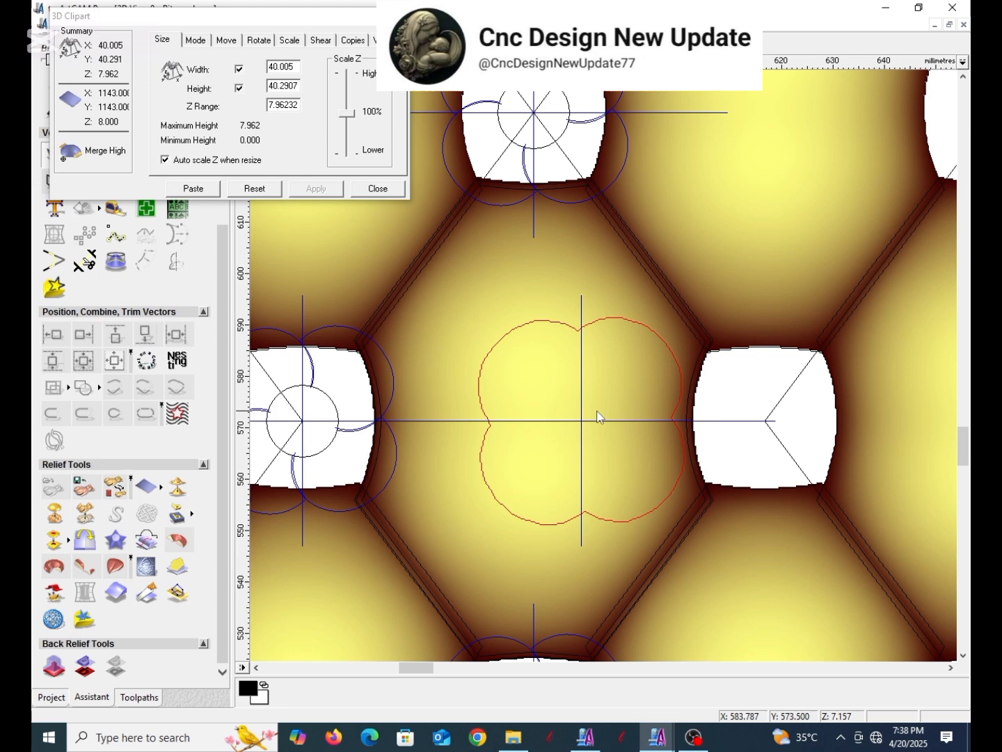
{"action": "left_click", "coordinate": [585, 346]}
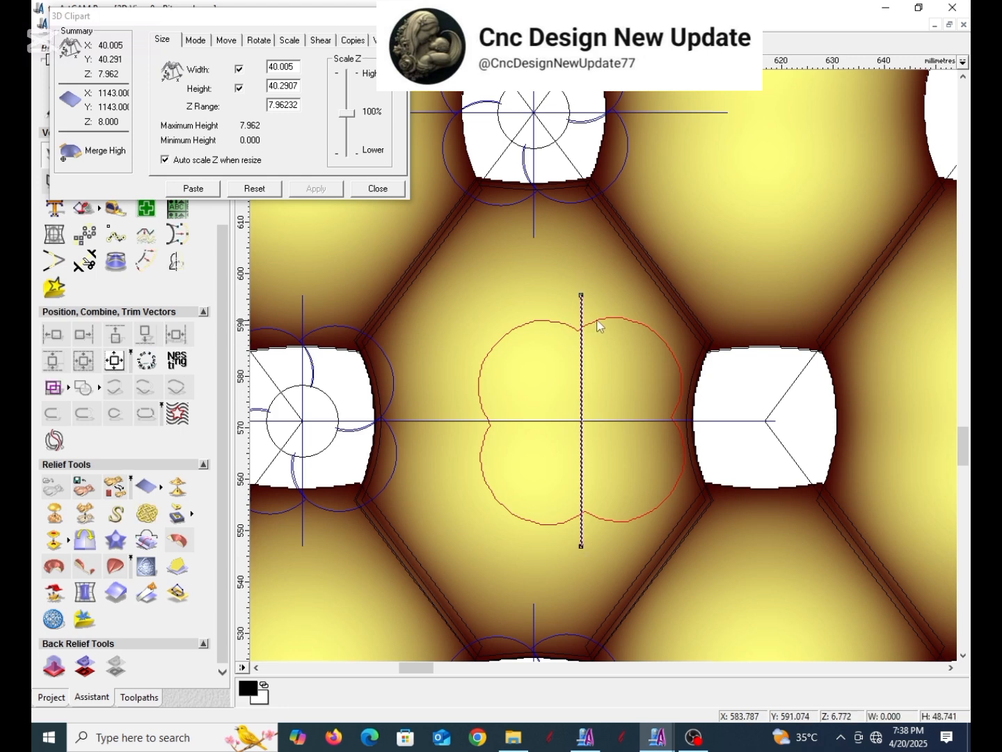
{"action": "left_click", "coordinate": [595, 421], "text": "shift"}
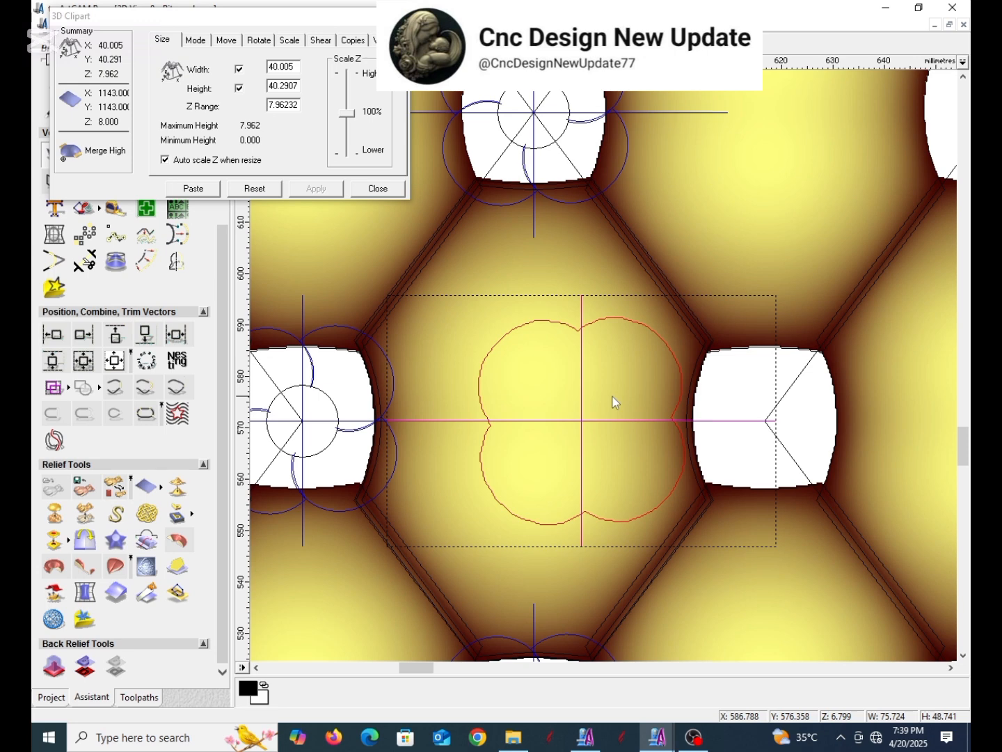
{"action": "left_click", "coordinate": [623, 393]}
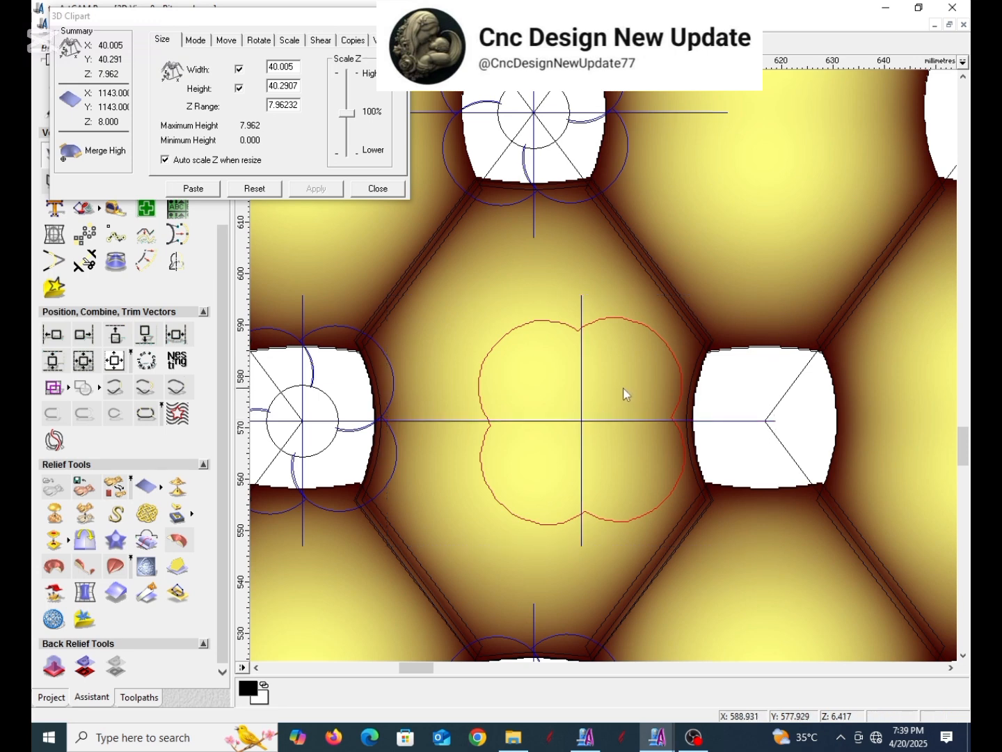
{"action": "left_click", "coordinate": [651, 421]}
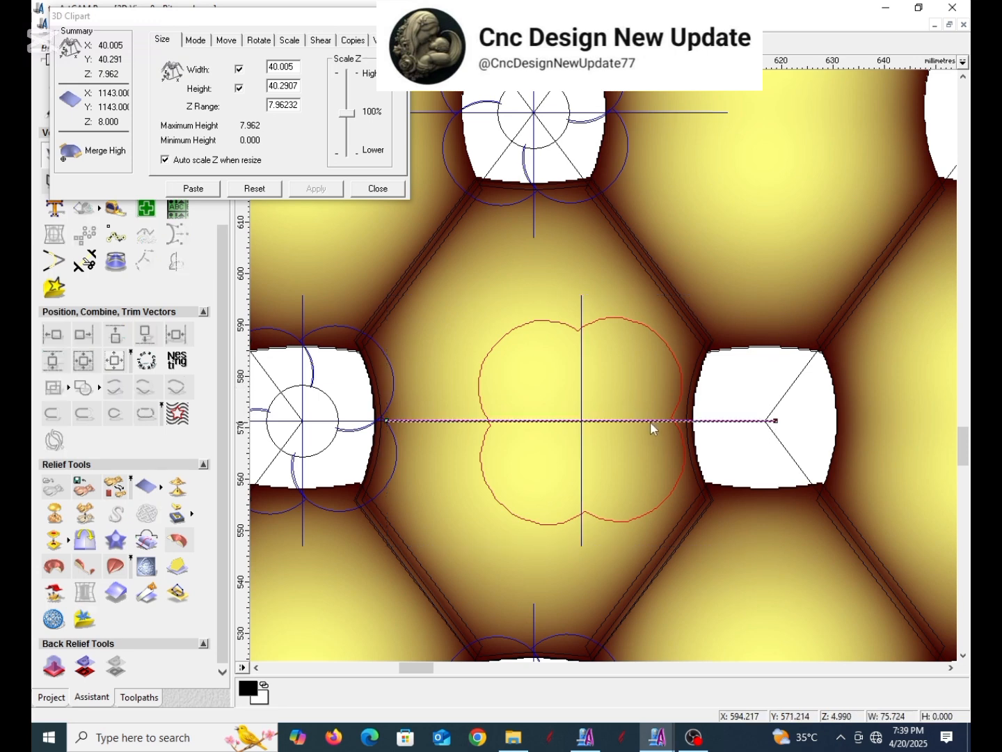
{"action": "left_click", "coordinate": [682, 381], "text": "shift"}
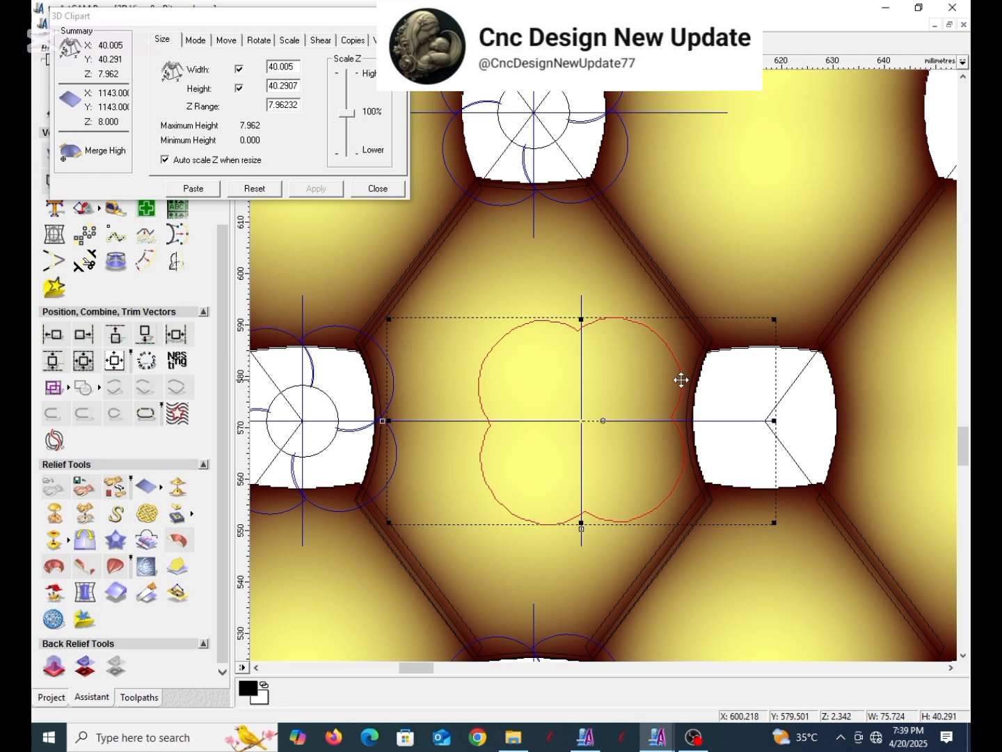
{"action": "left_click", "coordinate": [635, 387]}
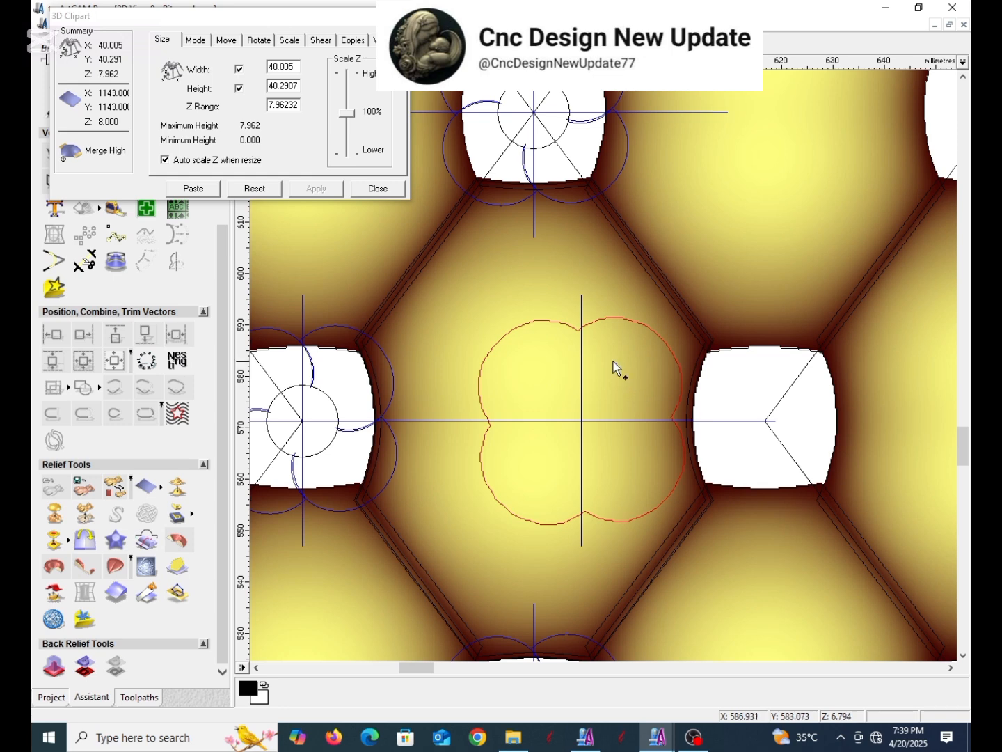
{"action": "left_click", "coordinate": [582, 369]}
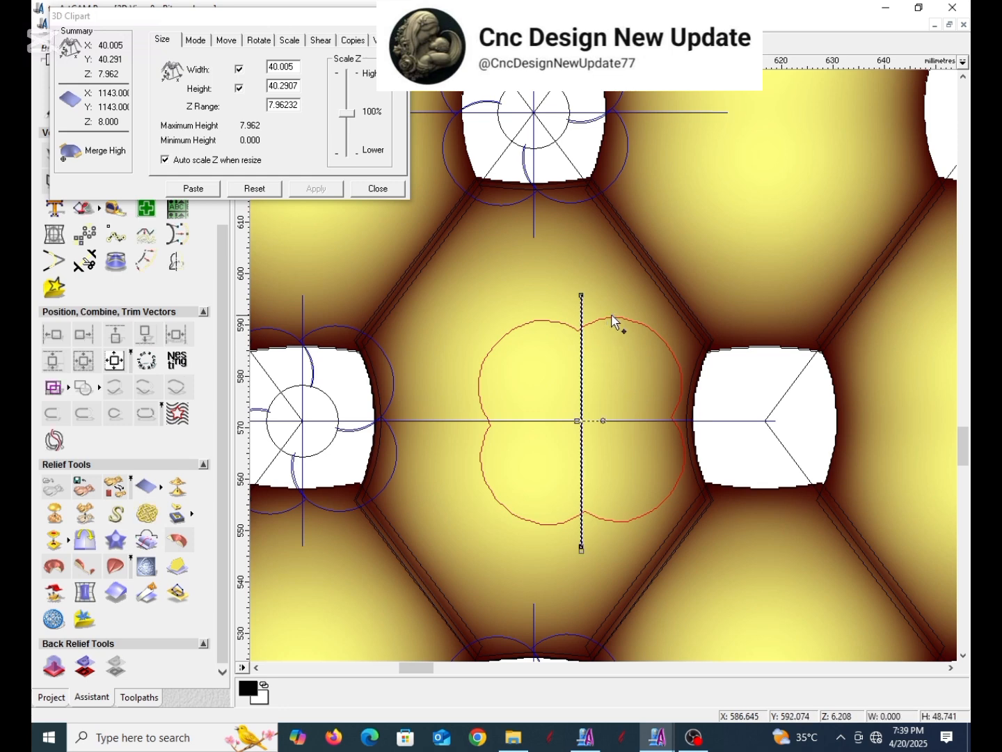
{"action": "left_click", "coordinate": [612, 320], "text": "shift"}
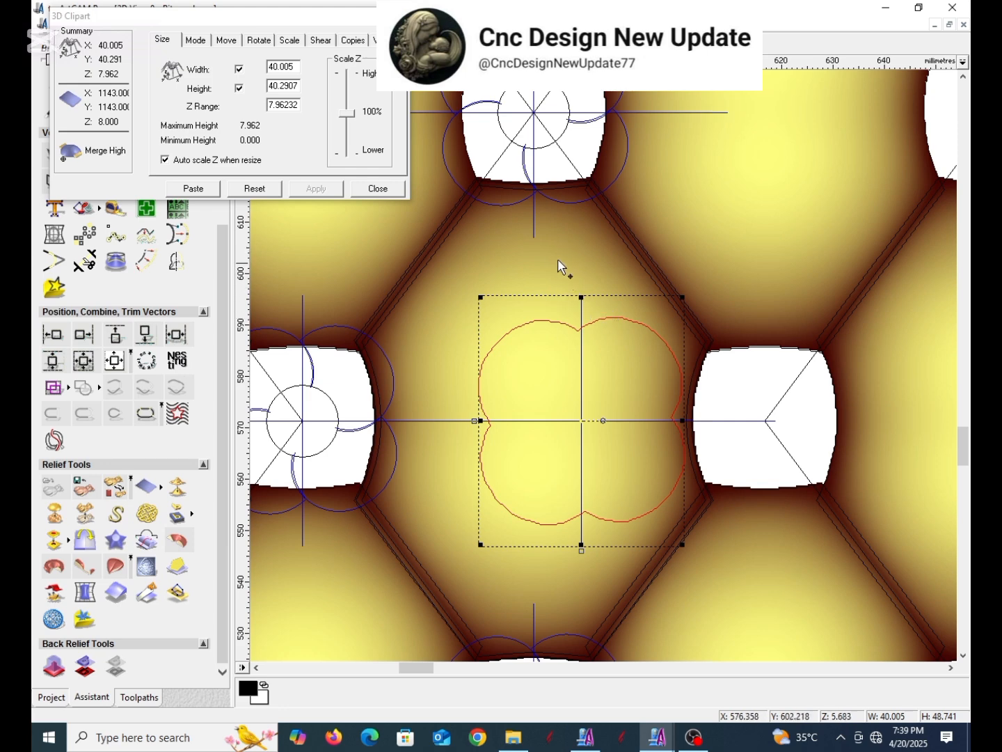
{"action": "left_click", "coordinate": [557, 253]}
{"action": "left_click", "coordinate": [611, 325]}
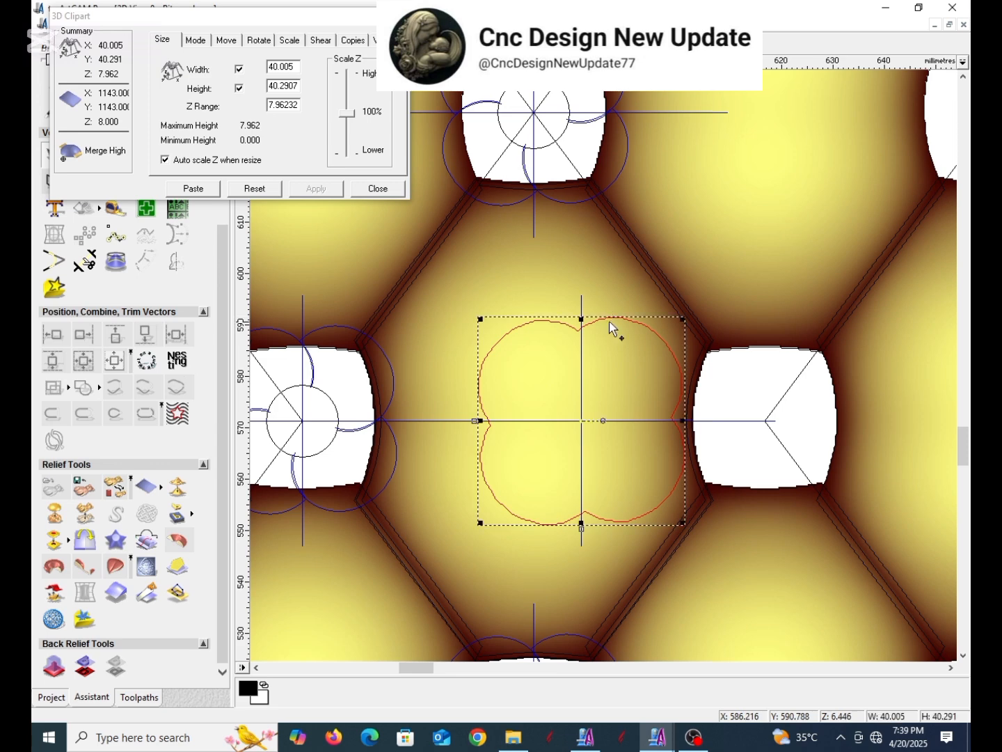
{"action": "left_click", "coordinate": [582, 382]}
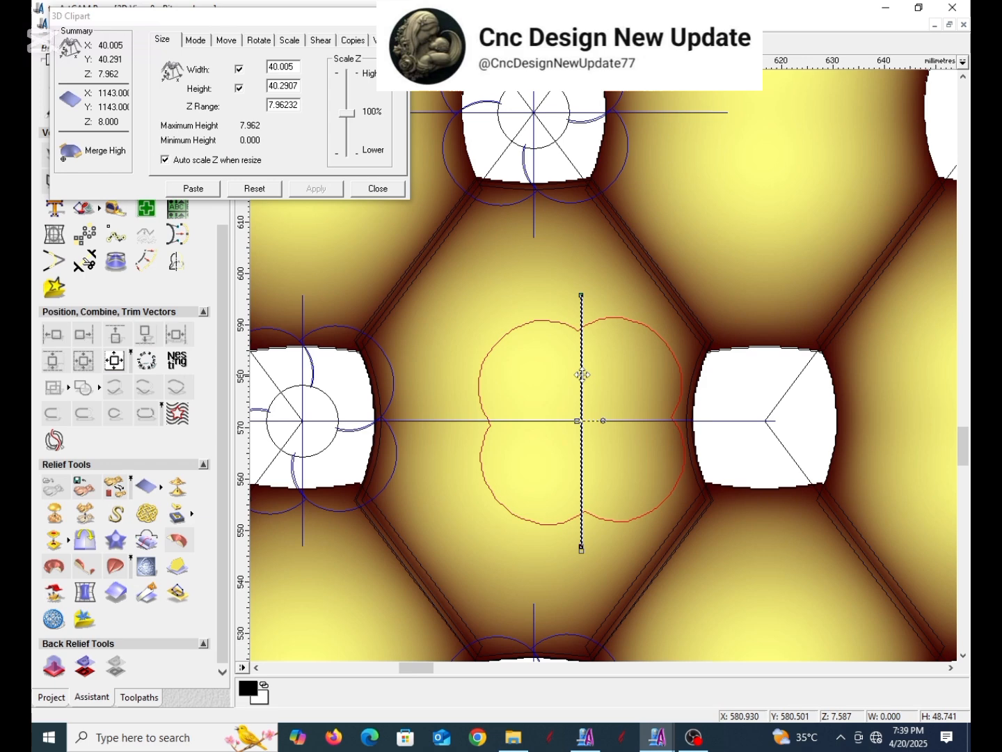
{"action": "left_click", "coordinate": [611, 421], "text": "shift"}
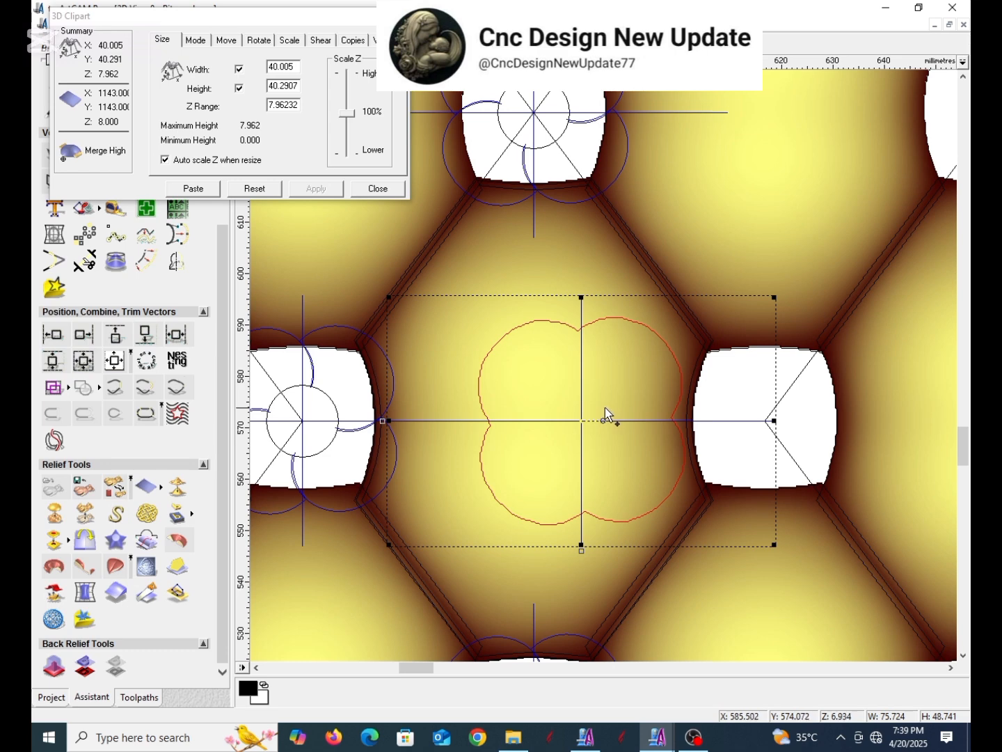
- Select both centre lines together with the flower clipart and move them so the line crossing sits exactly on the neighbouring flower intersection
{"action": "left_click", "coordinate": [582, 369]}
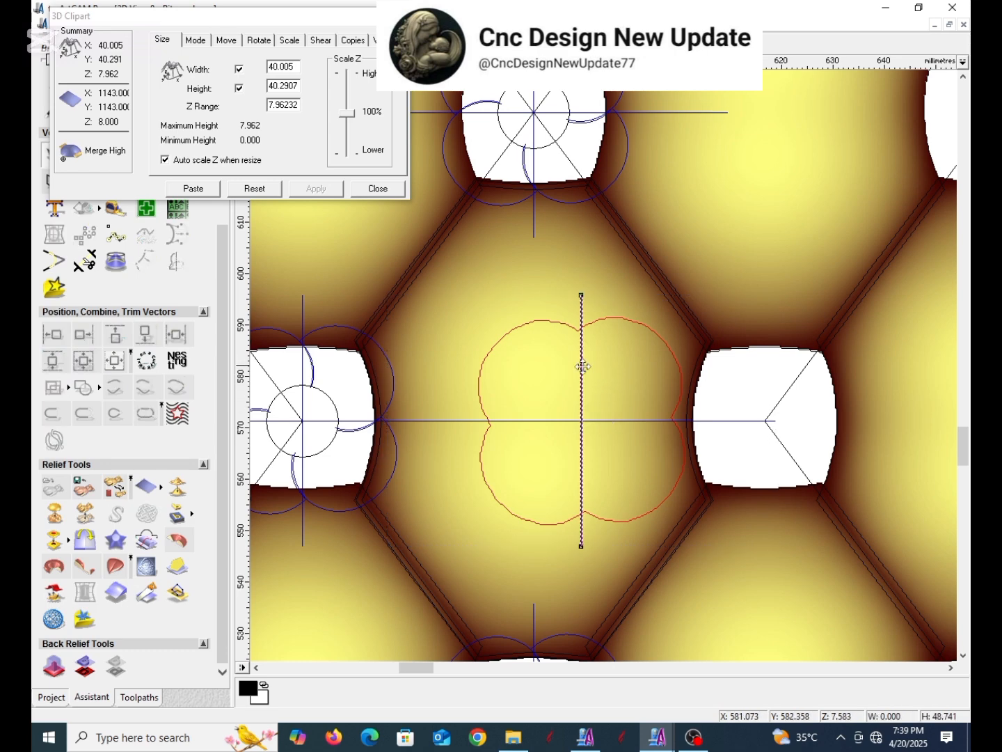
{"action": "left_click", "coordinate": [592, 419], "text": "shift"}
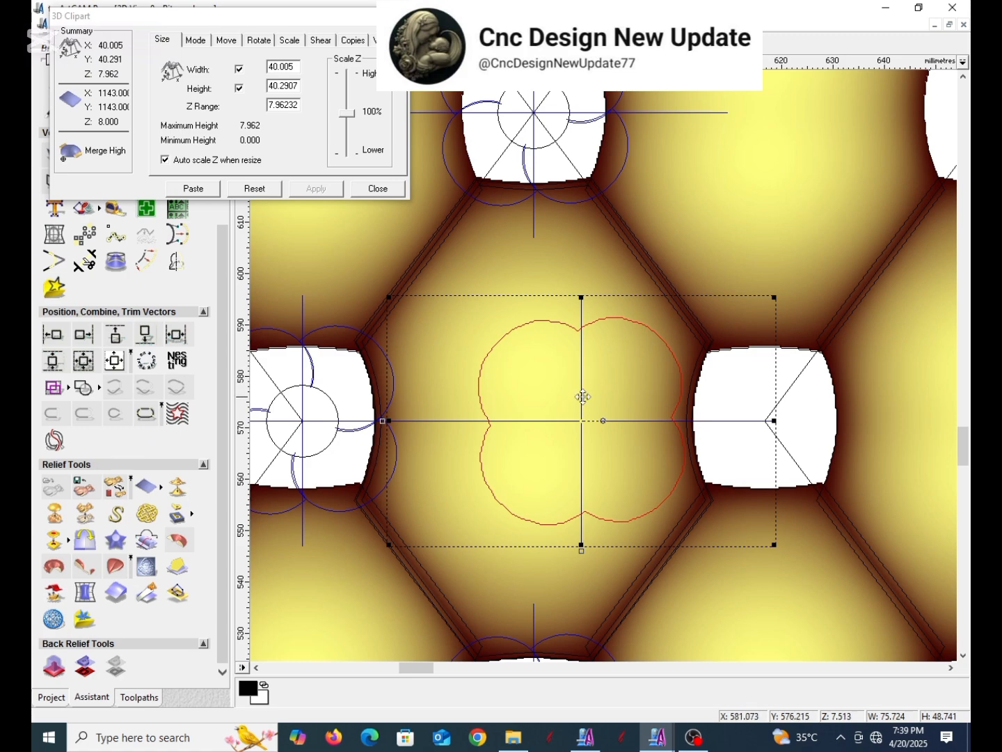
{"action": "scroll", "coordinate": [584, 404], "scroll_direction": "down", "scroll_amount": 2}
{"action": "left_click_drag", "start_coordinate": [606, 372], "coordinate": [465, 372]}
{"action": "scroll", "coordinate": [465, 373], "scroll_direction": "up", "scroll_amount": 10}
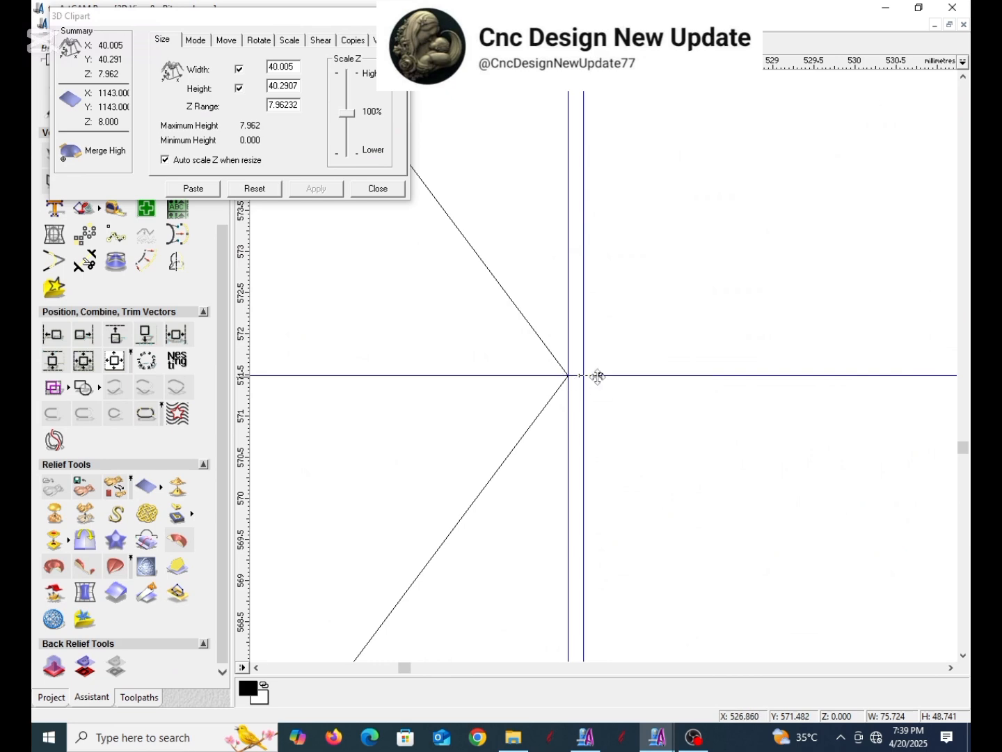
{"action": "mouse_move", "coordinate": [572, 376]}
{"action": "left_mouse_down"}
{"action": "mouse_move", "coordinate": [616, 425]}
{"action": "mouse_move", "coordinate": [571, 377]}
{"action": "left_mouse_up"}
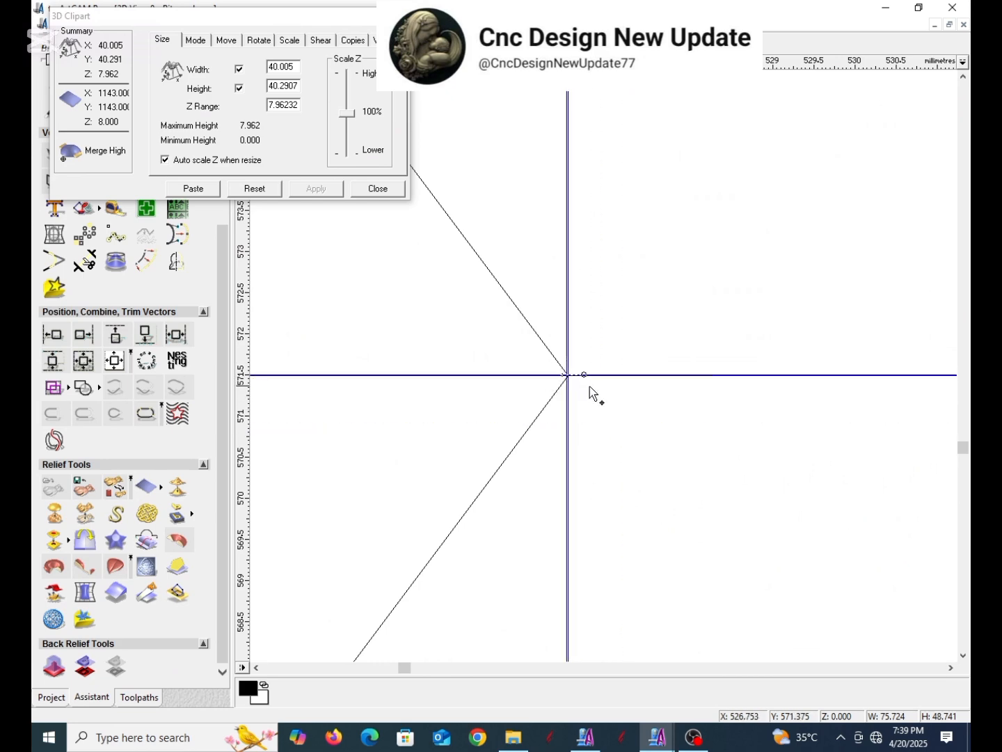
{"action": "scroll", "coordinate": [622, 334], "scroll_direction": "down", "scroll_amount": 6}
{"action": "scroll", "coordinate": [622, 334], "scroll_direction": "down", "scroll_amount": 2}
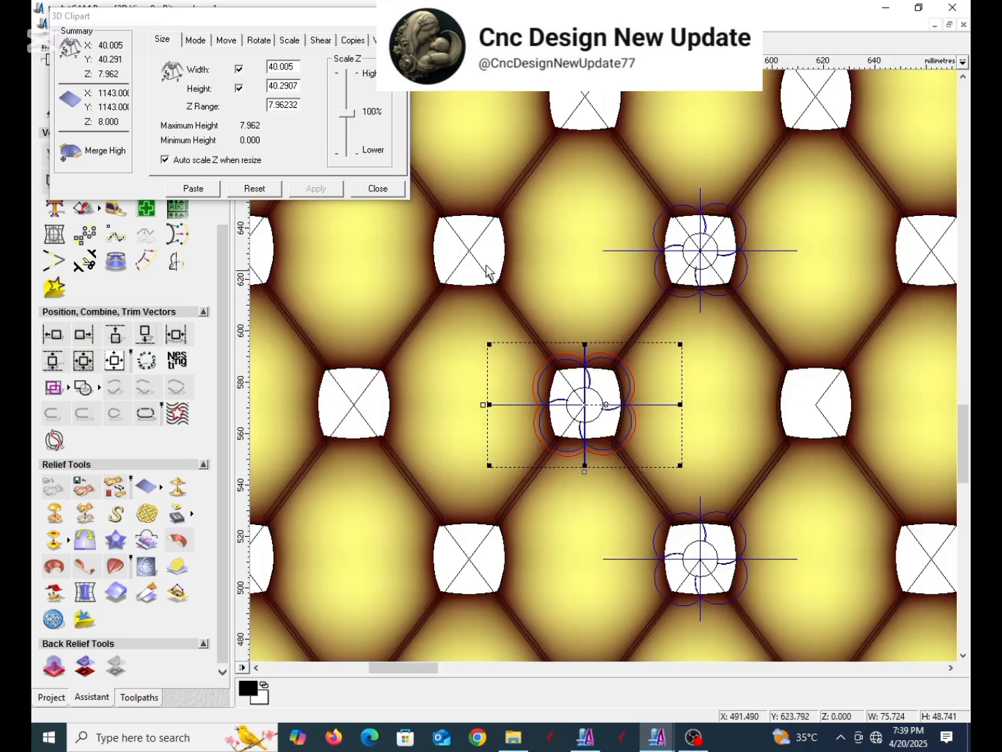
- Set the flower clipart's Z range to 8 mm and apply it
{"action": "double_click", "coordinate": [297, 108]}
{"action": "type", "text": "8"}
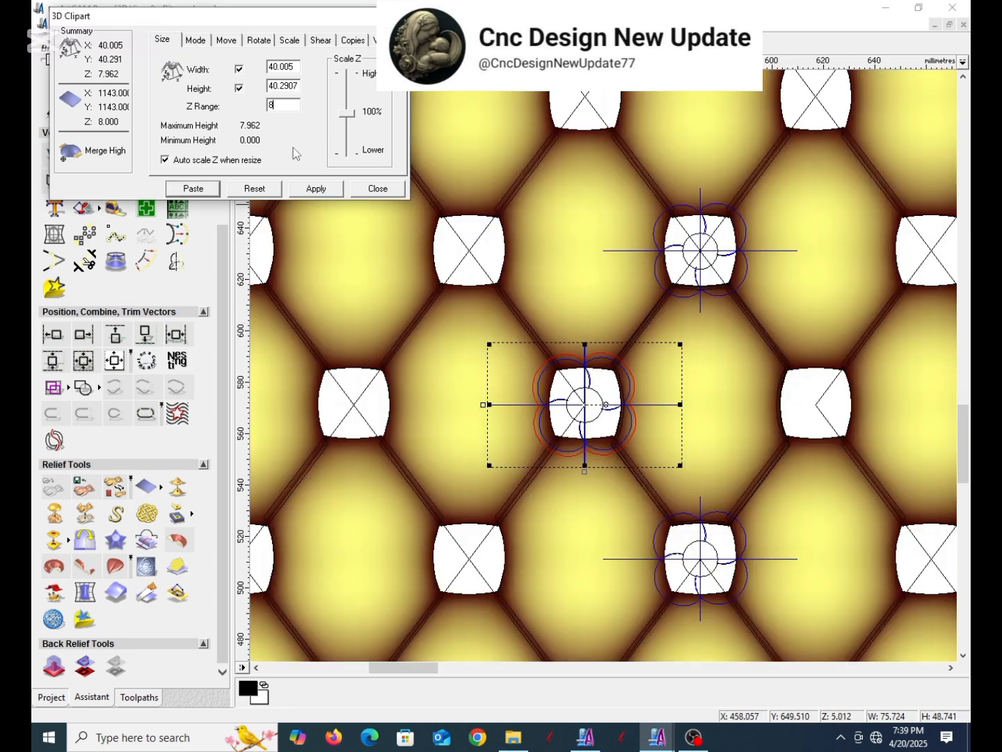
{"action": "left_click", "coordinate": [316, 188]}
{"action": "left_click", "coordinate": [320, 42]}
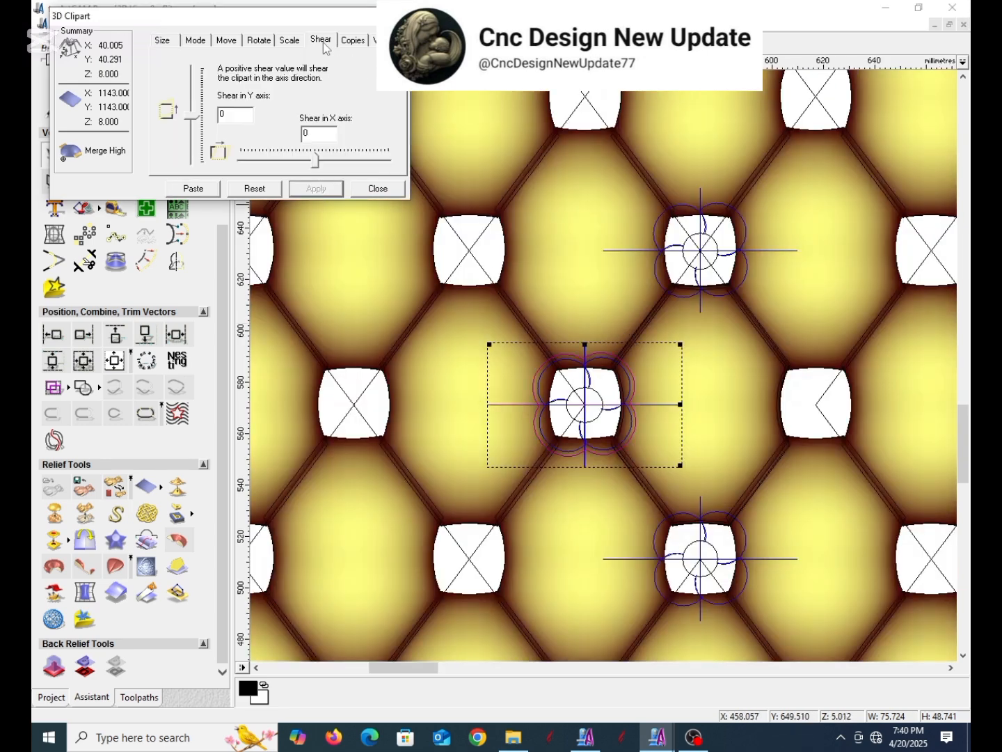
{"action": "left_click", "coordinate": [349, 42]}
{"action": "left_click", "coordinate": [330, 43]}
{"action": "left_click", "coordinate": [353, 42]}
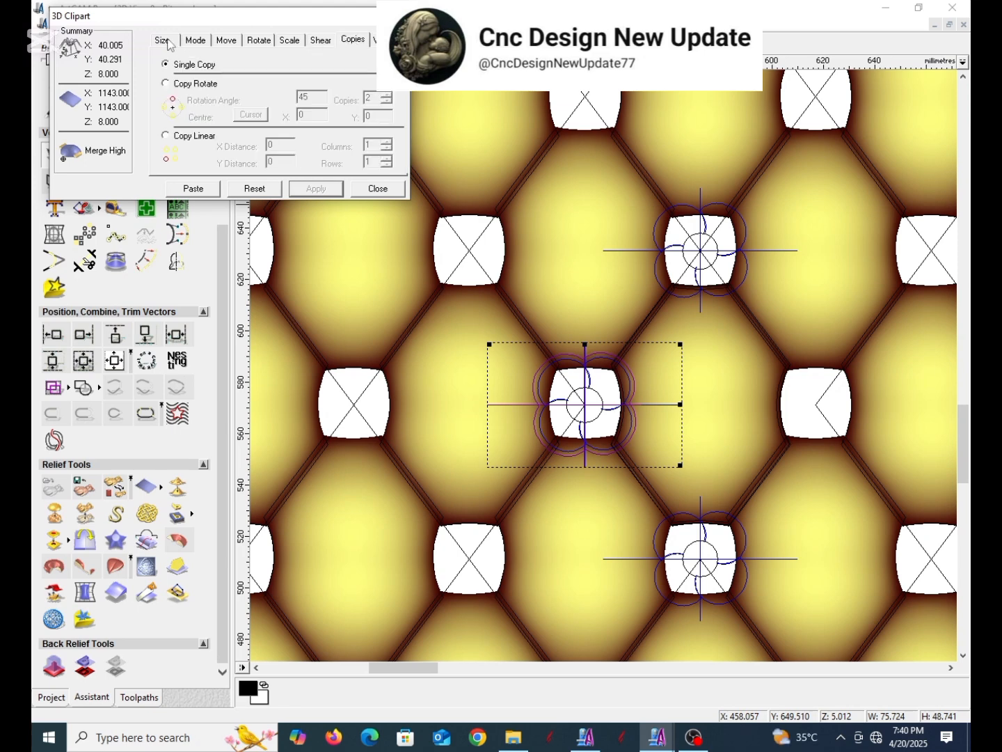
{"action": "left_click", "coordinate": [170, 45]}
{"action": "left_click", "coordinate": [351, 41]}
{"action": "left_click", "coordinate": [163, 43]}
{"action": "left_click", "coordinate": [351, 41]}
{"action": "left_click", "coordinate": [164, 43]}
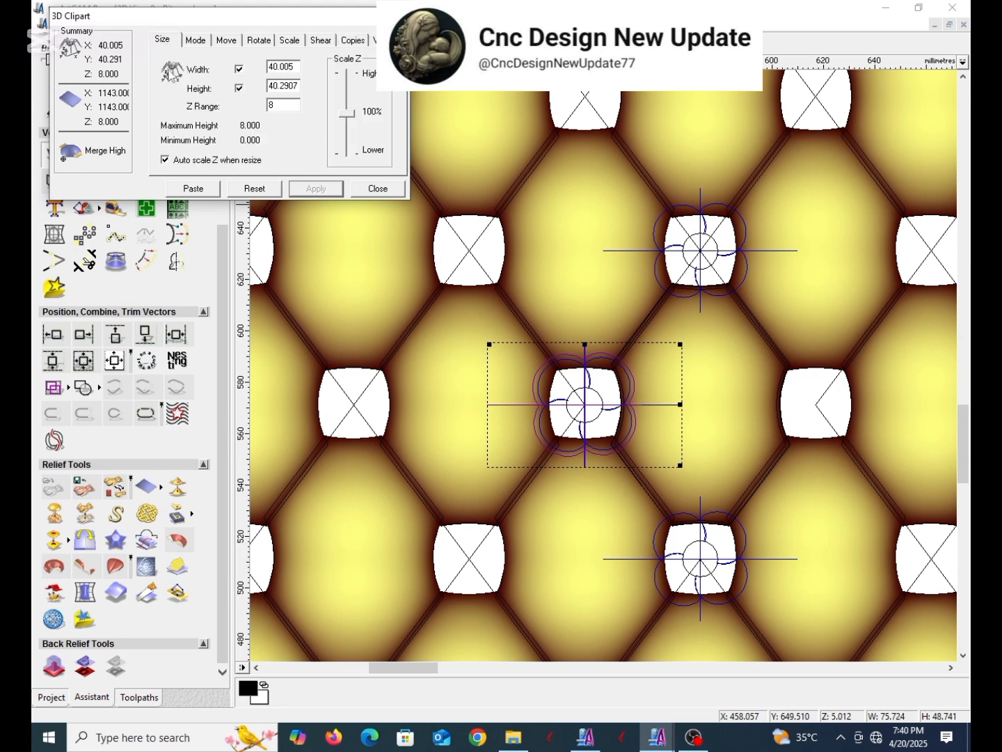
- Paste the flower relief at its aligned lattice intersection and inspect its petals and centre up close
{"action": "left_click", "coordinate": [197, 42]}
{"action": "left_click", "coordinate": [164, 41]}
{"action": "scroll", "coordinate": [603, 386], "scroll_direction": "up", "scroll_amount": 1}
{"action": "scroll", "coordinate": [626, 375], "scroll_direction": "up", "scroll_amount": 2}
{"action": "scroll", "coordinate": [627, 411], "scroll_direction": "down", "scroll_amount": 1}
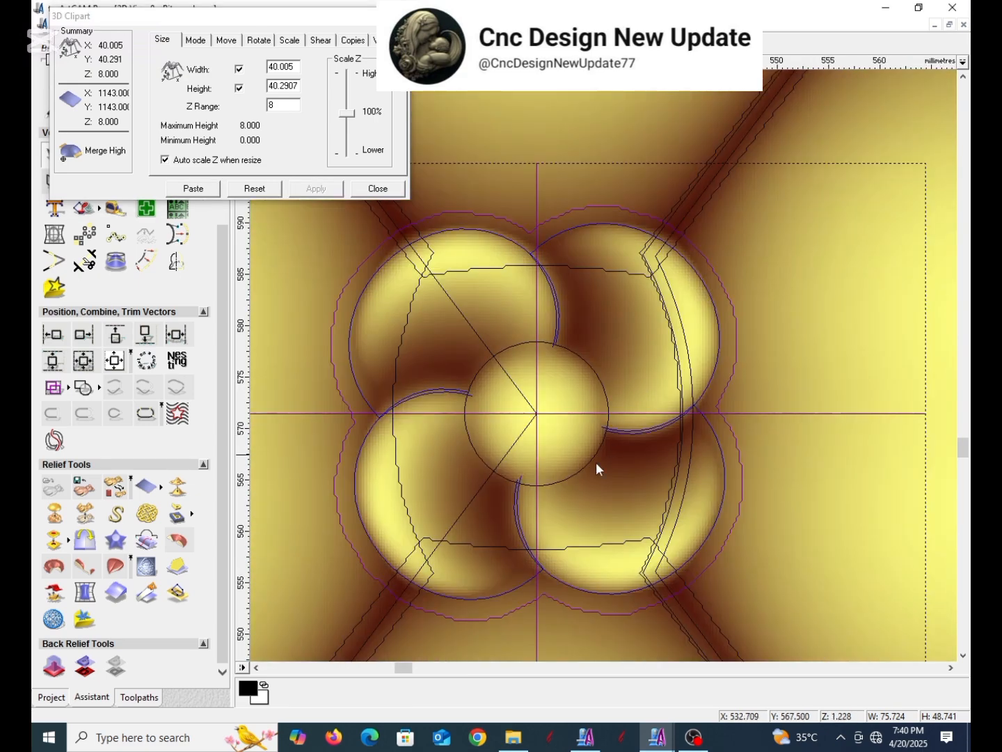
{"action": "scroll", "coordinate": [585, 449], "scroll_direction": "up", "scroll_amount": 1}
{"action": "scroll", "coordinate": [577, 432], "scroll_direction": "down", "scroll_amount": 2}
{"action": "scroll", "coordinate": [611, 306], "scroll_direction": "up", "scroll_amount": 2}
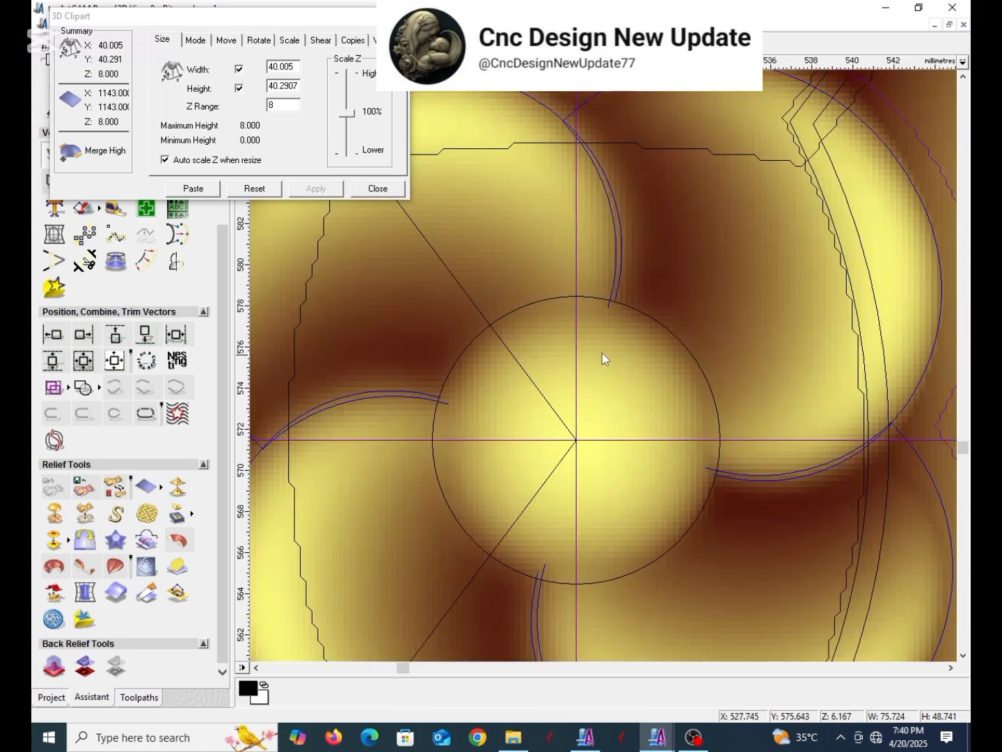
{"action": "scroll", "coordinate": [604, 354], "scroll_direction": "down", "scroll_amount": 2}
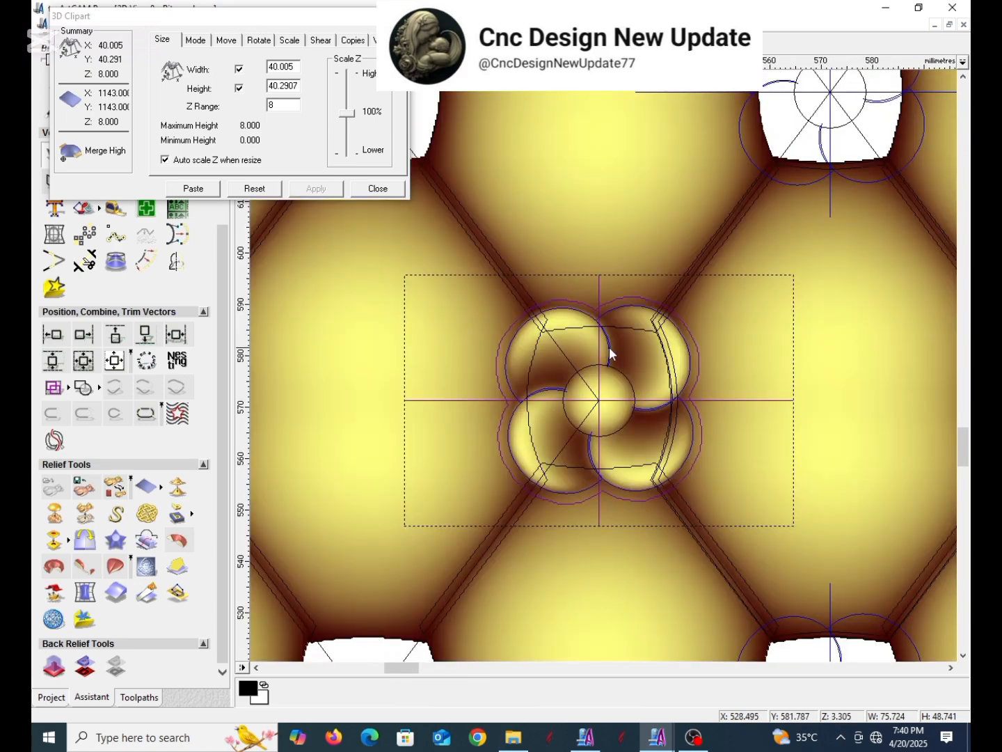
{"action": "scroll", "coordinate": [591, 340], "scroll_direction": "down", "scroll_amount": 1}
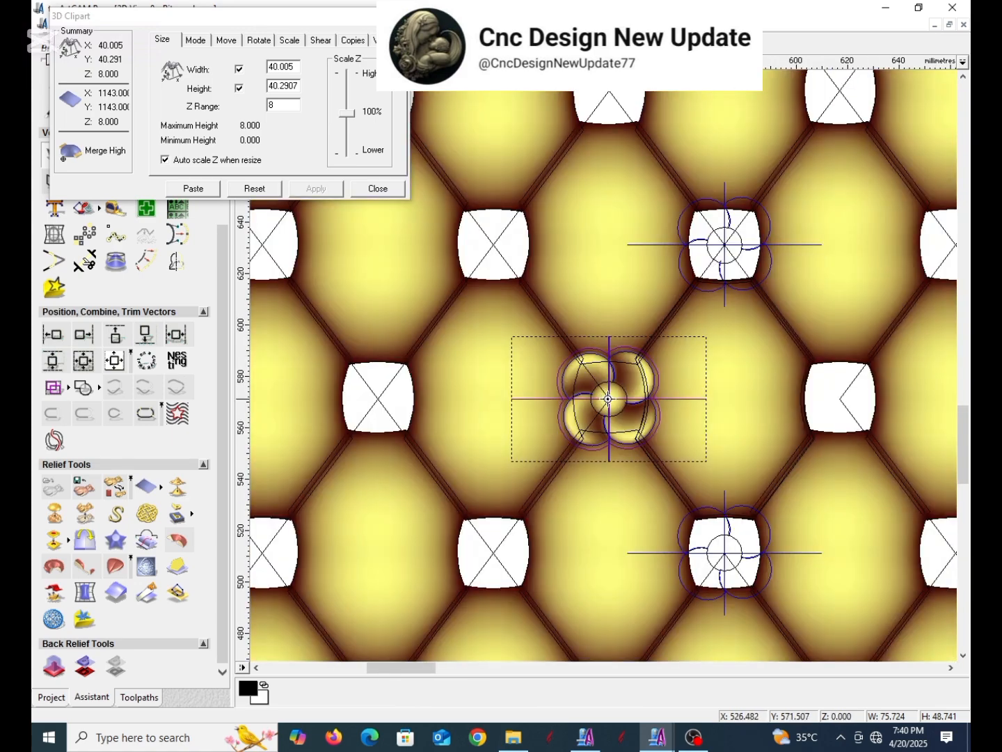
- Move the flower clipart to the next intersection diagonally below, centre it on the diamond lines' crossing, and paste another flower relief there
{"action": "left_click_drag", "start_coordinate": [607, 402], "coordinate": [492, 551]}
{"action": "scroll", "coordinate": [495, 546], "scroll_direction": "up", "scroll_amount": 3}
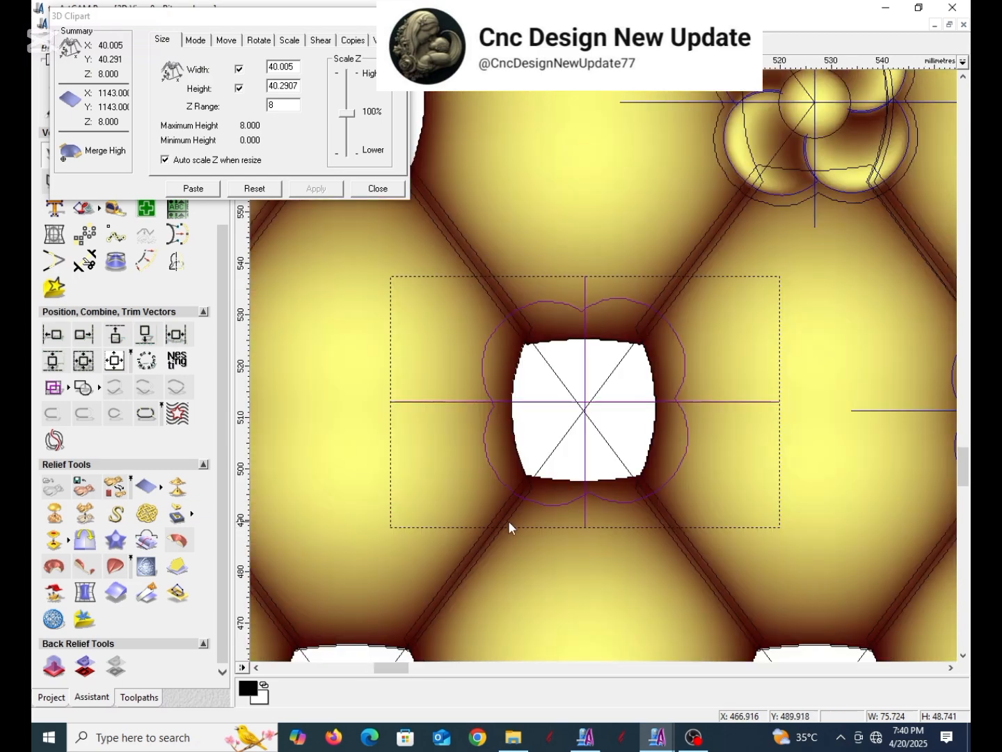
{"action": "scroll", "coordinate": [594, 404], "scroll_direction": "up", "scroll_amount": 1}
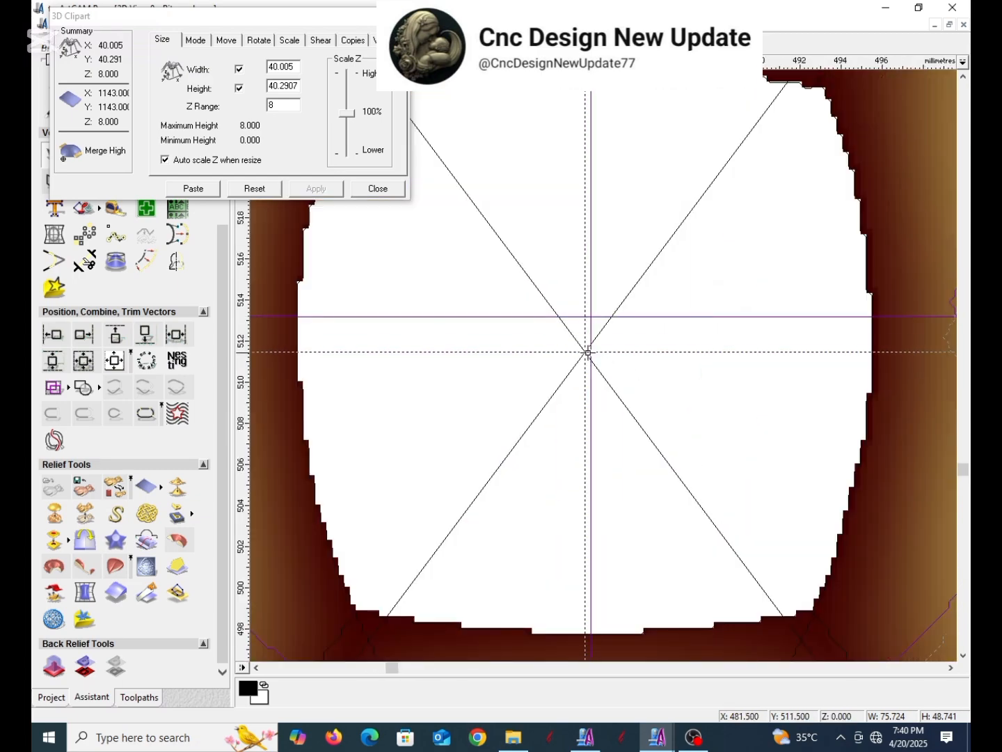
{"action": "scroll", "coordinate": [622, 346], "scroll_direction": "down", "scroll_amount": 3}
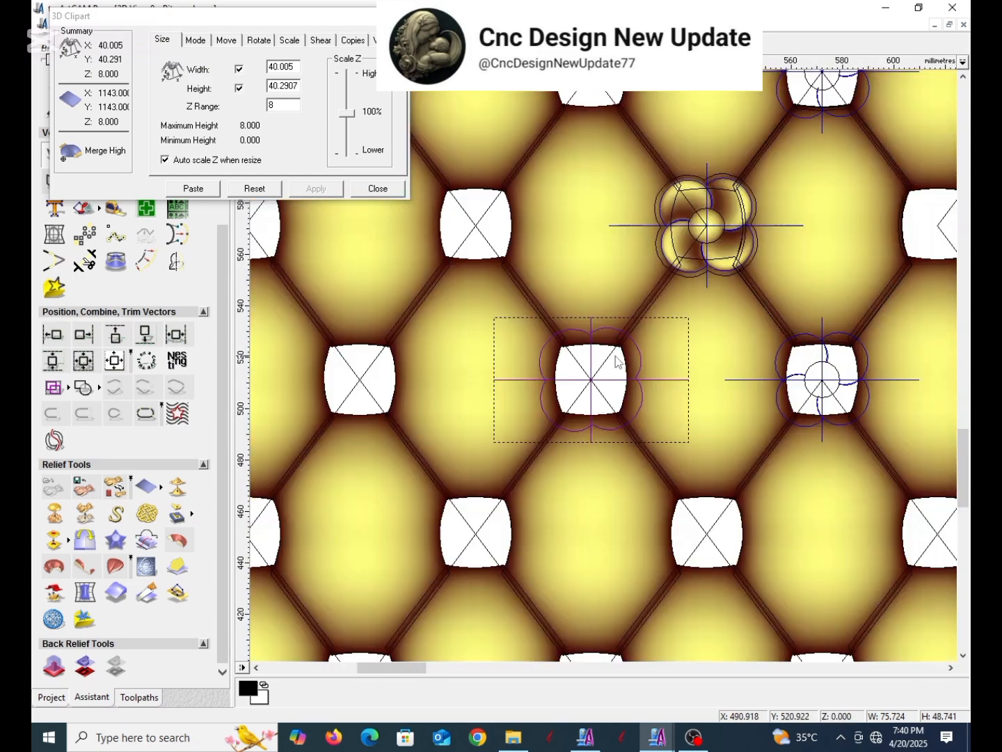
{"action": "left_click", "coordinate": [193, 188]}
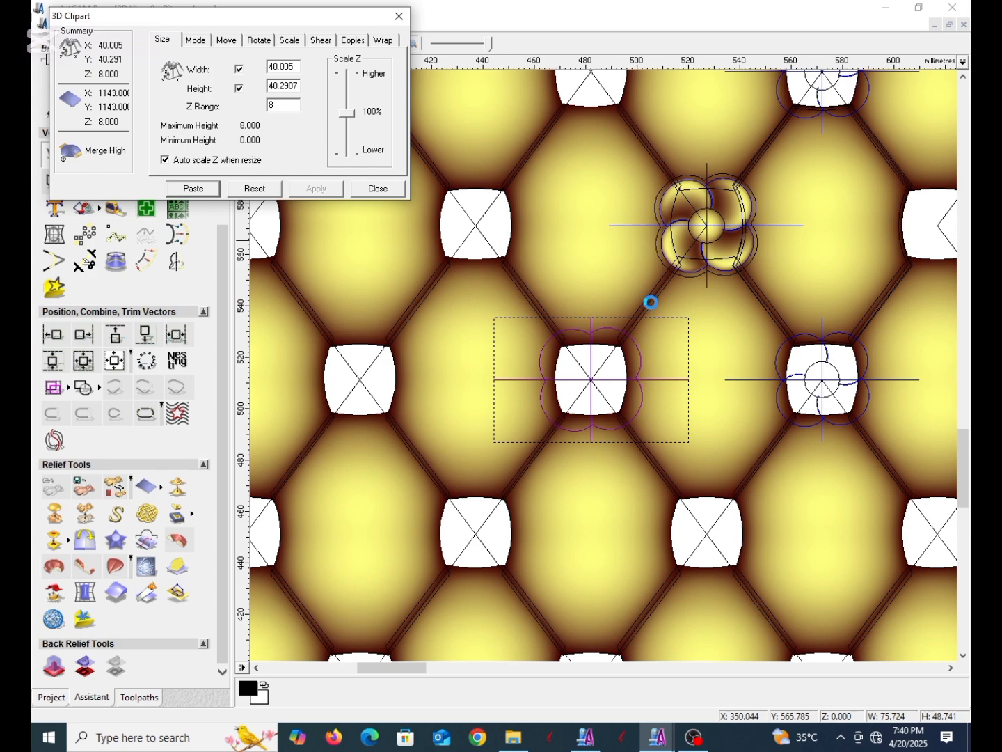
{"action": "scroll", "coordinate": [578, 417], "scroll_direction": "up", "scroll_amount": 3}
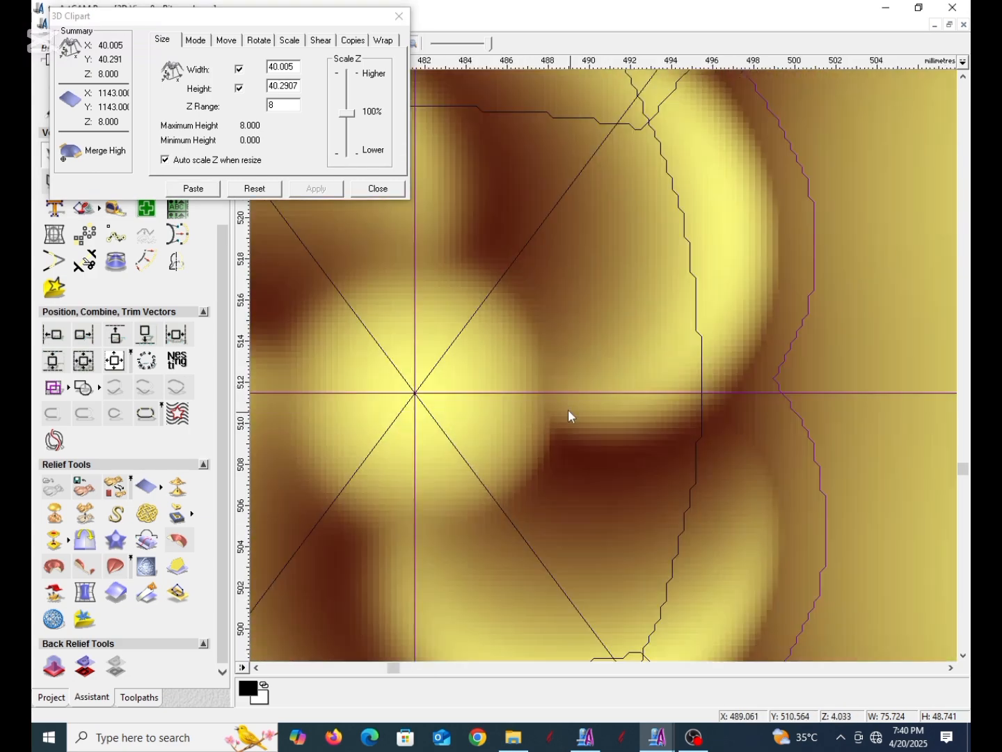
- Move the flower clipart to the next intersection diagonally down-left, centre it on the diamond lines' crossing, and paste the relief there
{"action": "scroll", "coordinate": [569, 415], "scroll_direction": "down", "scroll_amount": 3}
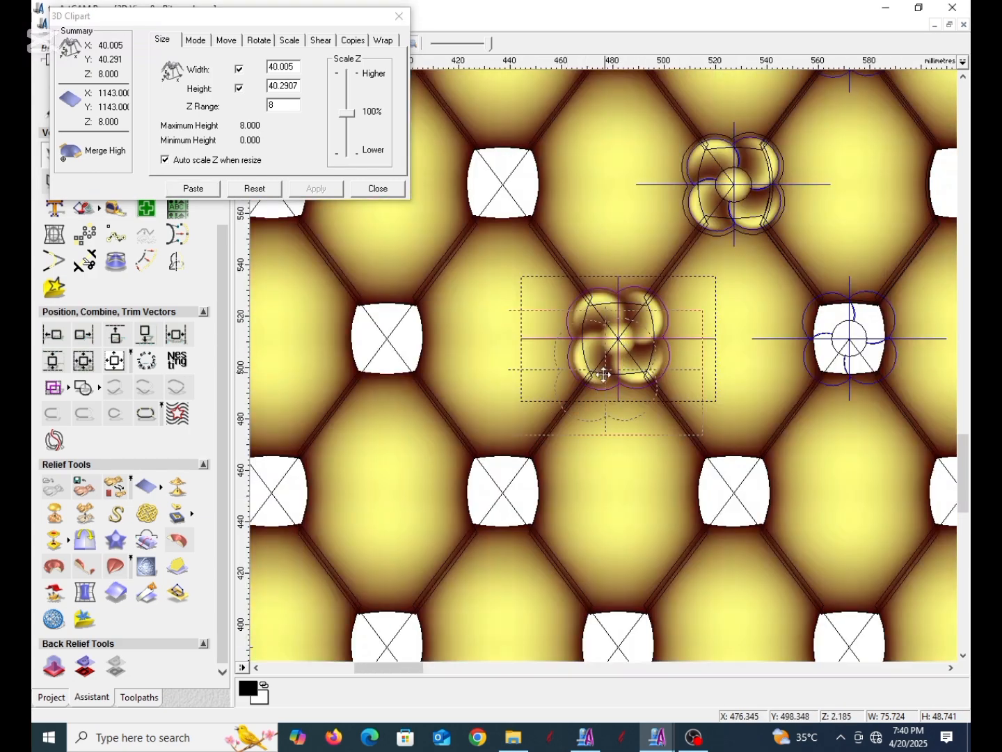
{"action": "left_click_drag", "start_coordinate": [603, 375], "coordinate": [485, 528]}
{"action": "scroll", "coordinate": [516, 475], "scroll_direction": "up", "scroll_amount": 4}
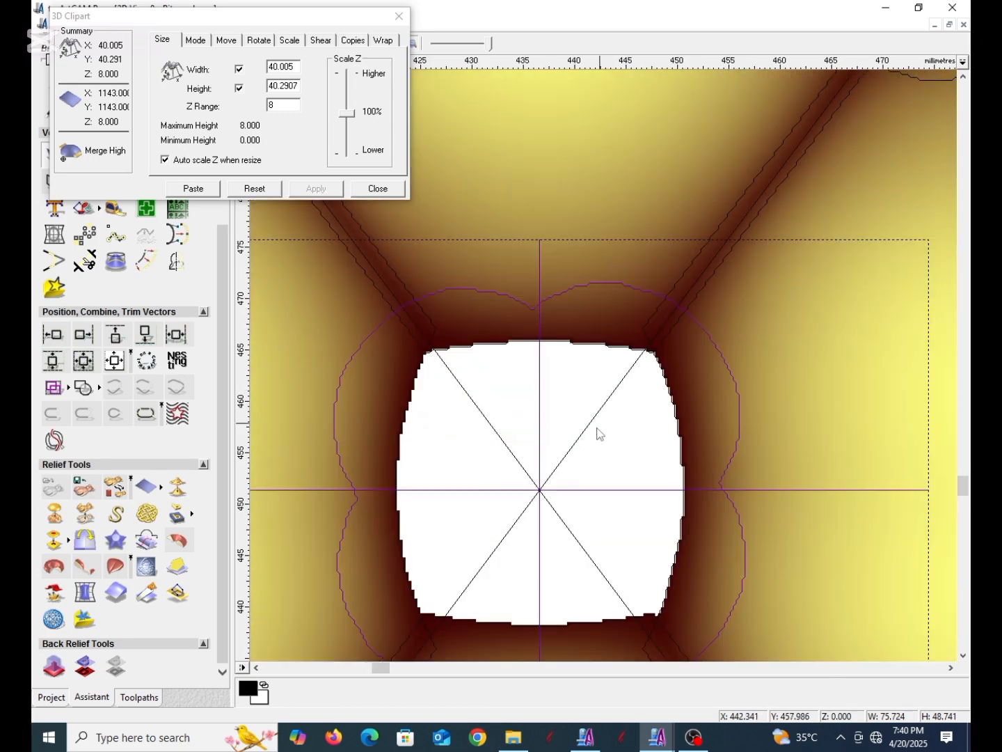
{"action": "scroll", "coordinate": [600, 435], "scroll_direction": "down", "scroll_amount": 5}
{"action": "left_click", "coordinate": [202, 188]}
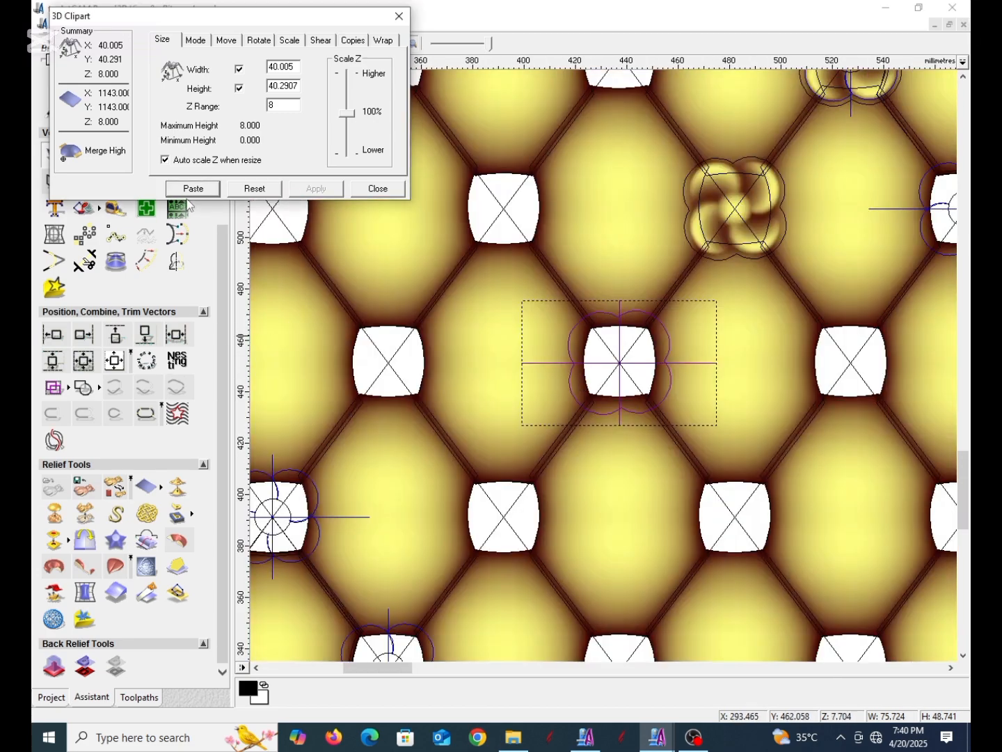
{"action": "left_click", "coordinate": [192, 186]}
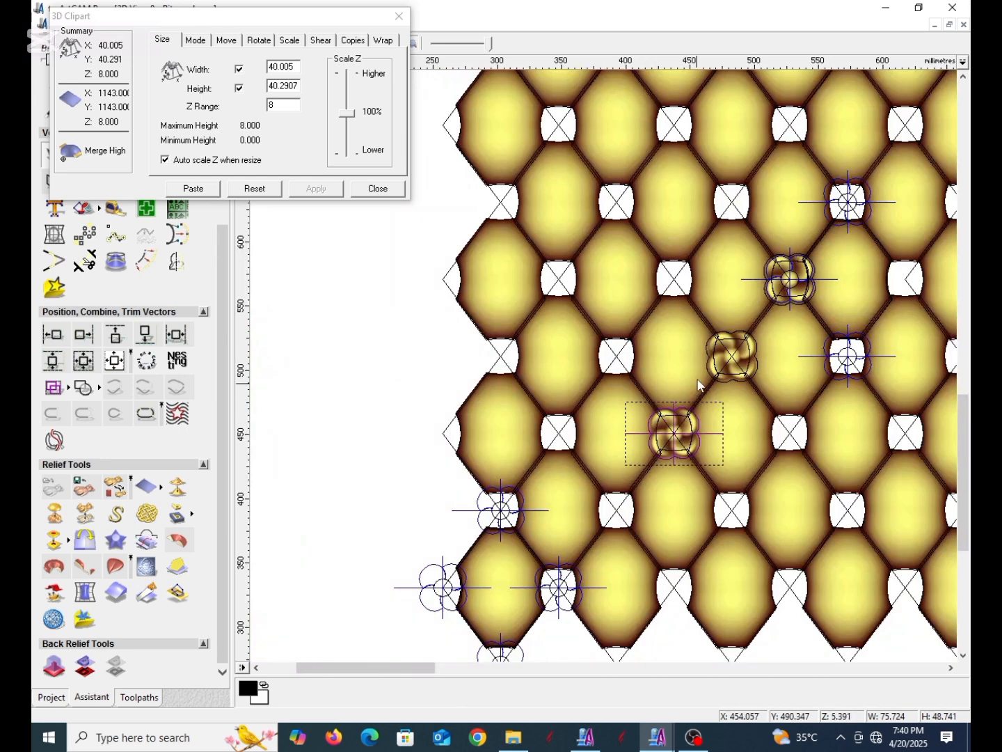
- Move the flower clipart one intersection diagonally up-left, centre it on the crossing, and paste its relief
{"action": "scroll", "coordinate": [700, 385], "scroll_direction": "up", "scroll_amount": 2}
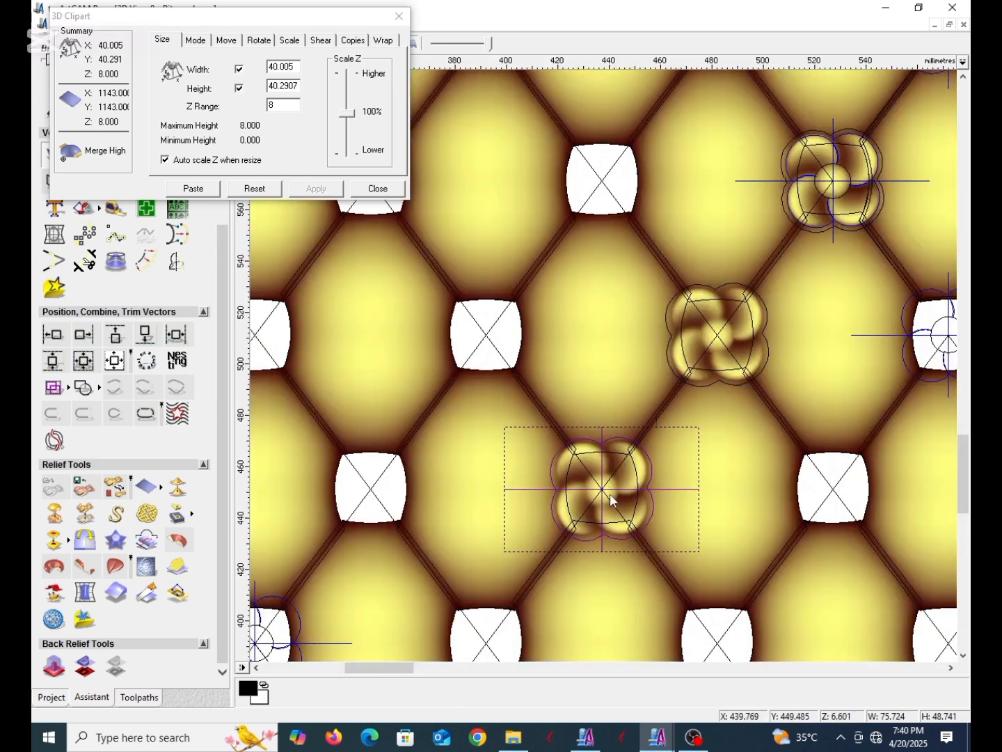
{"action": "left_click_drag", "start_coordinate": [605, 491], "coordinate": [551, 350]}
{"action": "scroll", "coordinate": [486, 335], "scroll_direction": "up", "scroll_amount": 2}
{"action": "scroll", "coordinate": [551, 350], "scroll_direction": "up", "scroll_amount": 2}
{"action": "left_click", "coordinate": [201, 186]}
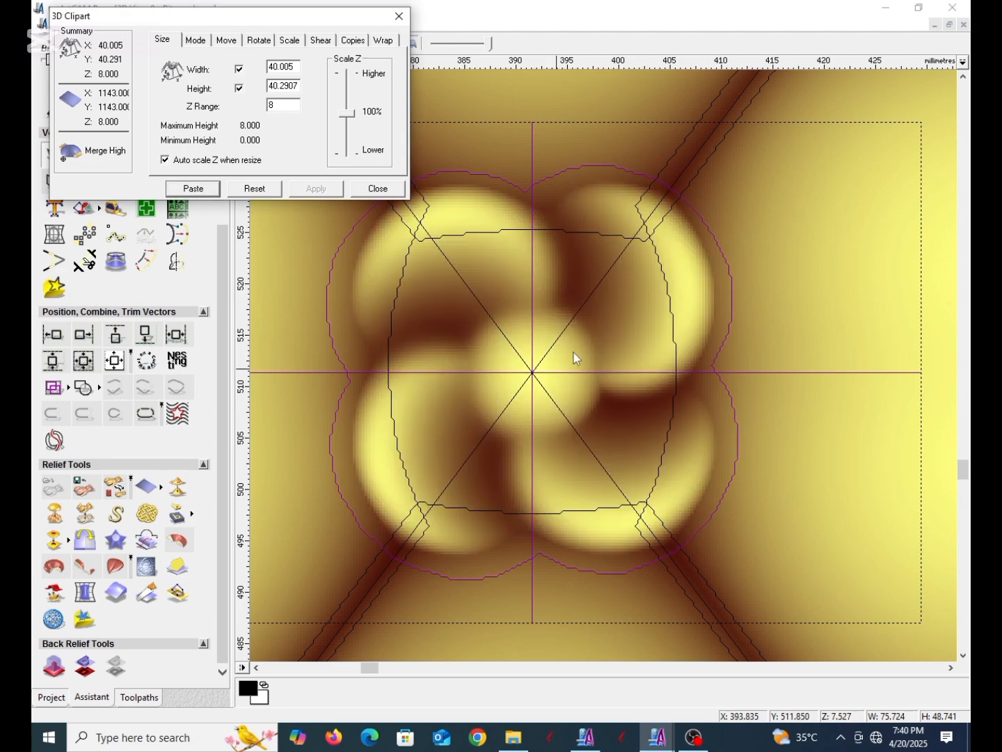
- Move the flower clipart one intersection up-right, directly west of the original flower, and paste its relief on the crossing
{"action": "scroll", "coordinate": [578, 358], "scroll_direction": "down", "scroll_amount": 4}
{"action": "left_click_drag", "start_coordinate": [659, 327], "coordinate": [773, 172]}
{"action": "scroll", "coordinate": [712, 241], "scroll_direction": "up", "scroll_amount": 2}
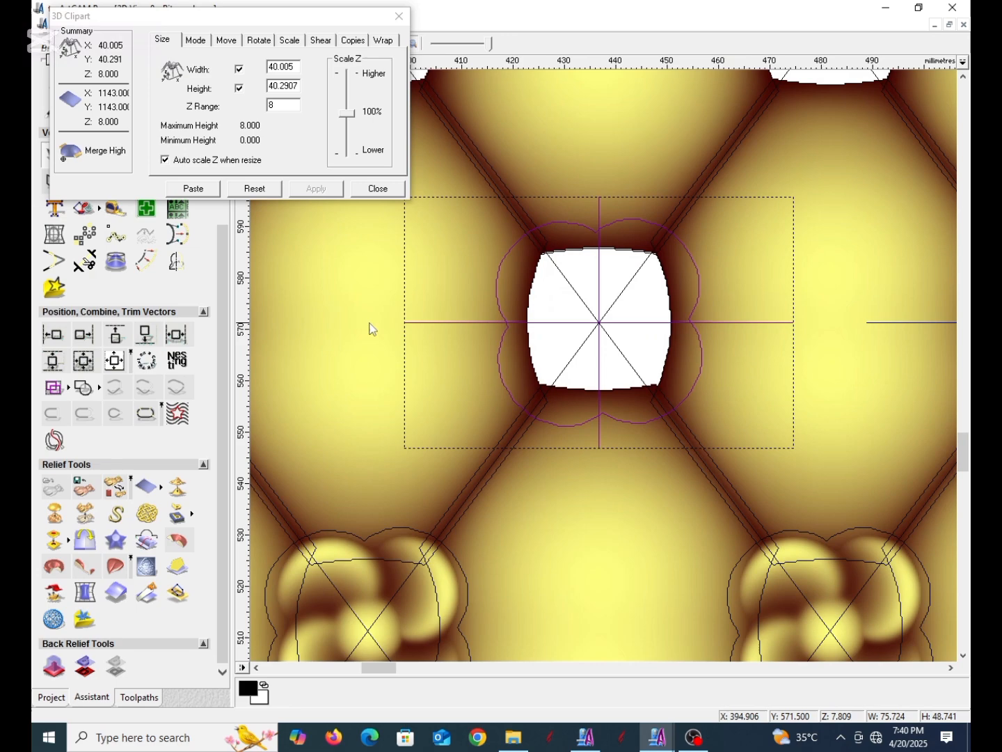
{"action": "left_click", "coordinate": [193, 187]}
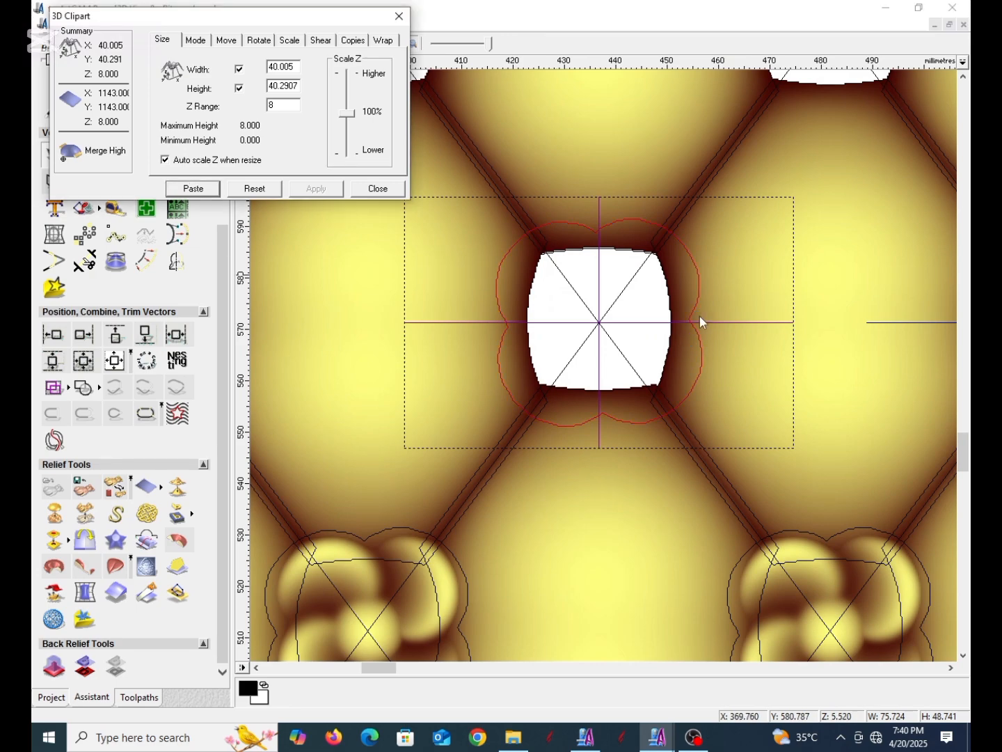
{"action": "scroll", "coordinate": [681, 305], "scroll_direction": "down", "scroll_amount": 4}
- Continue the diagonal by moving the flower clipart up-right onto the empty intersection above, and paste another relief
{"action": "scroll", "coordinate": [567, 378], "scroll_direction": "up", "scroll_amount": 2}
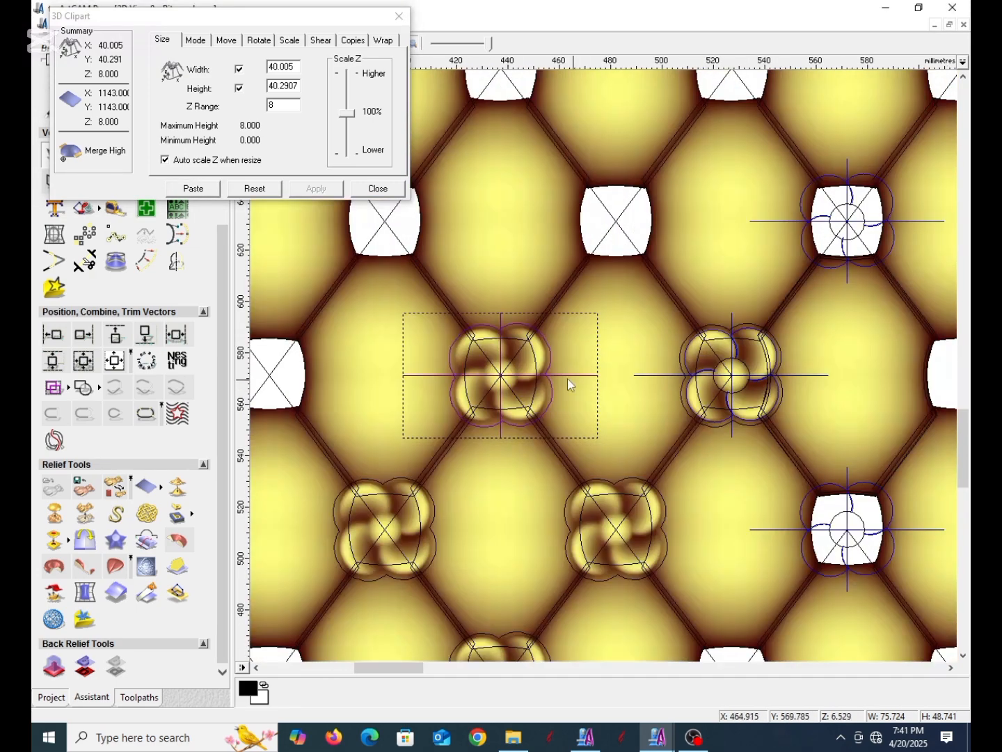
{"action": "left_click_drag", "start_coordinate": [506, 377], "coordinate": [630, 238]}
{"action": "scroll", "coordinate": [455, 286], "scroll_direction": "up", "scroll_amount": 2}
{"action": "left_click", "coordinate": [202, 193]}
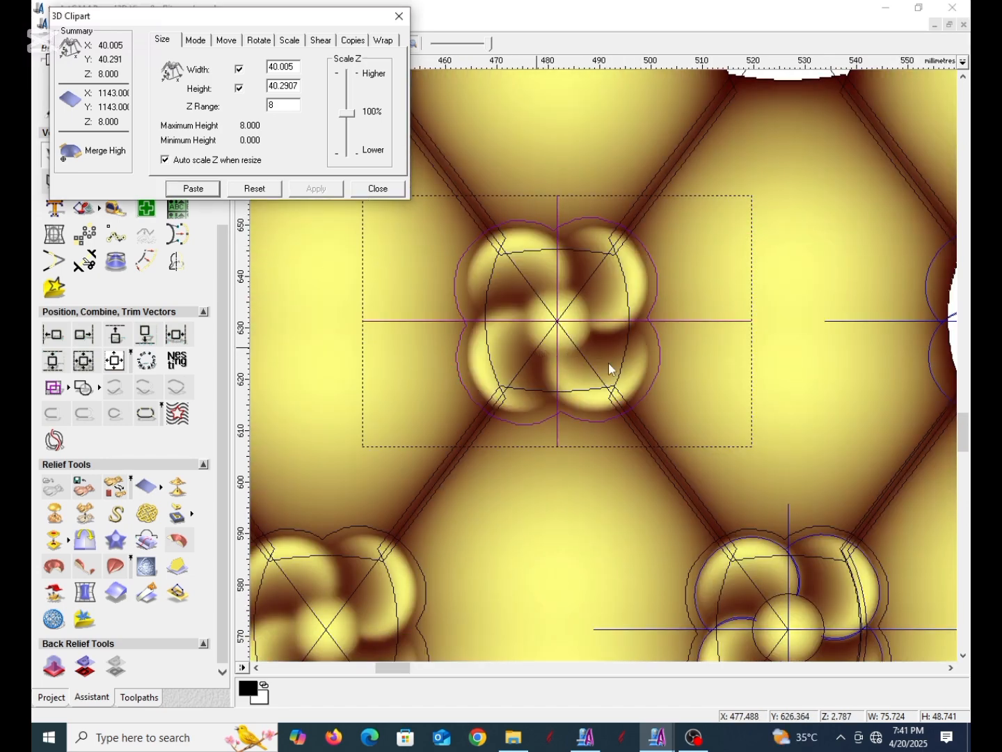
- Move the flower clipart onto the blue flower outline diagonally below-right of the original flower, align their centre lines, and paste its relief
{"action": "scroll", "coordinate": [613, 369], "scroll_direction": "down", "scroll_amount": 7}
{"action": "scroll", "coordinate": [549, 311], "scroll_direction": "up", "scroll_amount": 3}
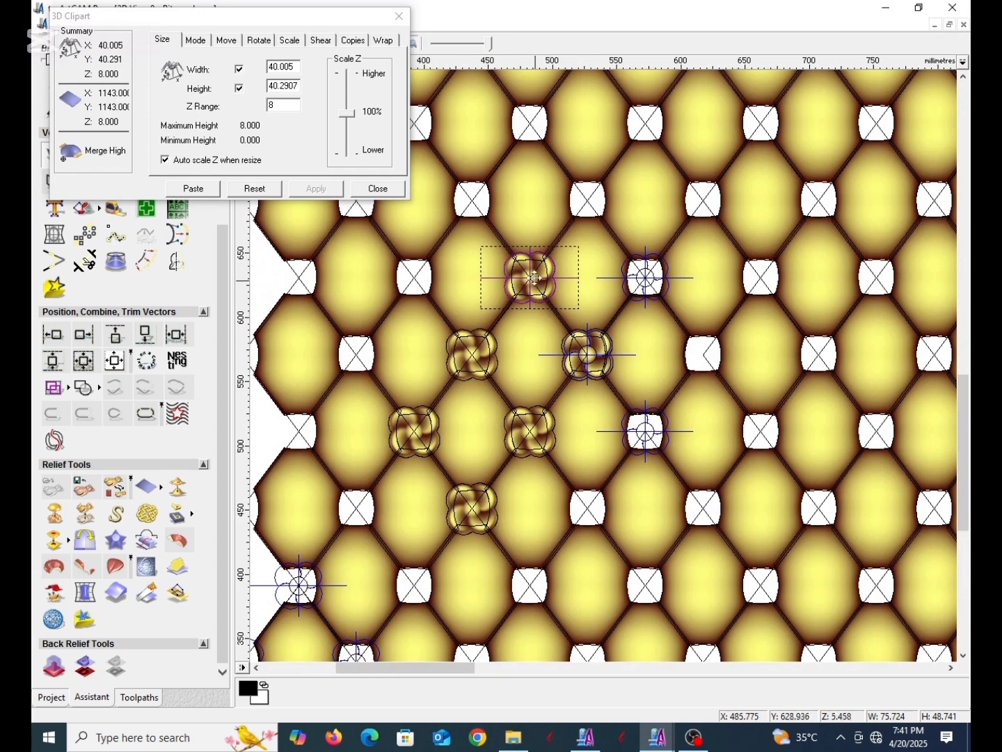
{"action": "left_click_drag", "start_coordinate": [534, 277], "coordinate": [643, 431]}
{"action": "scroll", "coordinate": [648, 432], "scroll_direction": "up", "scroll_amount": 4}
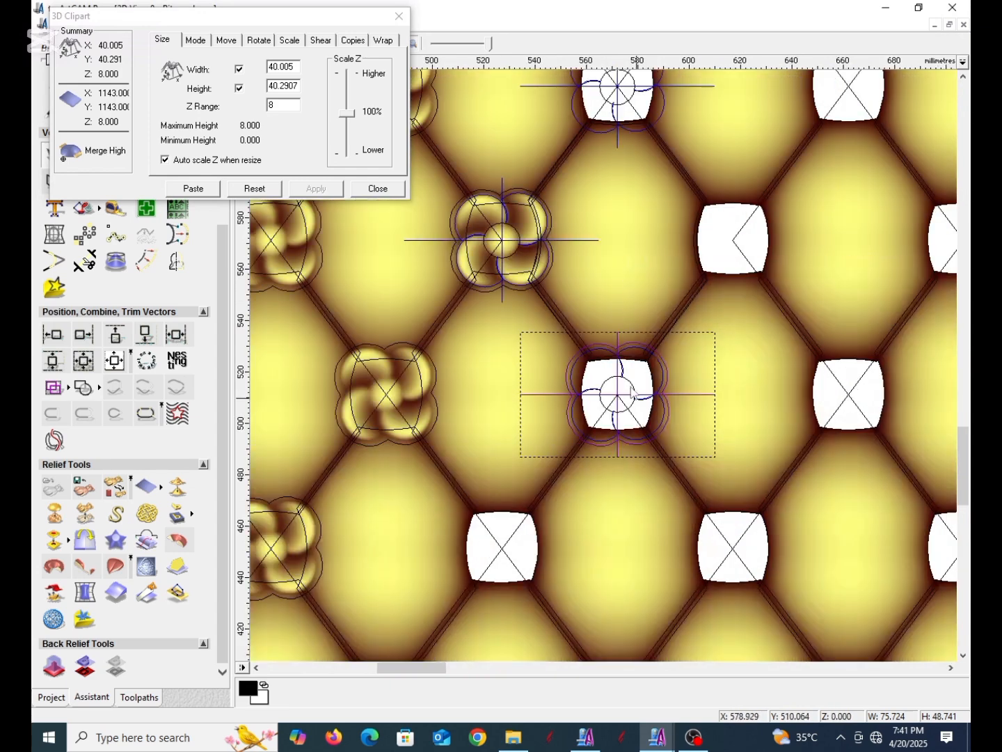
{"action": "left_click", "coordinate": [202, 189]}
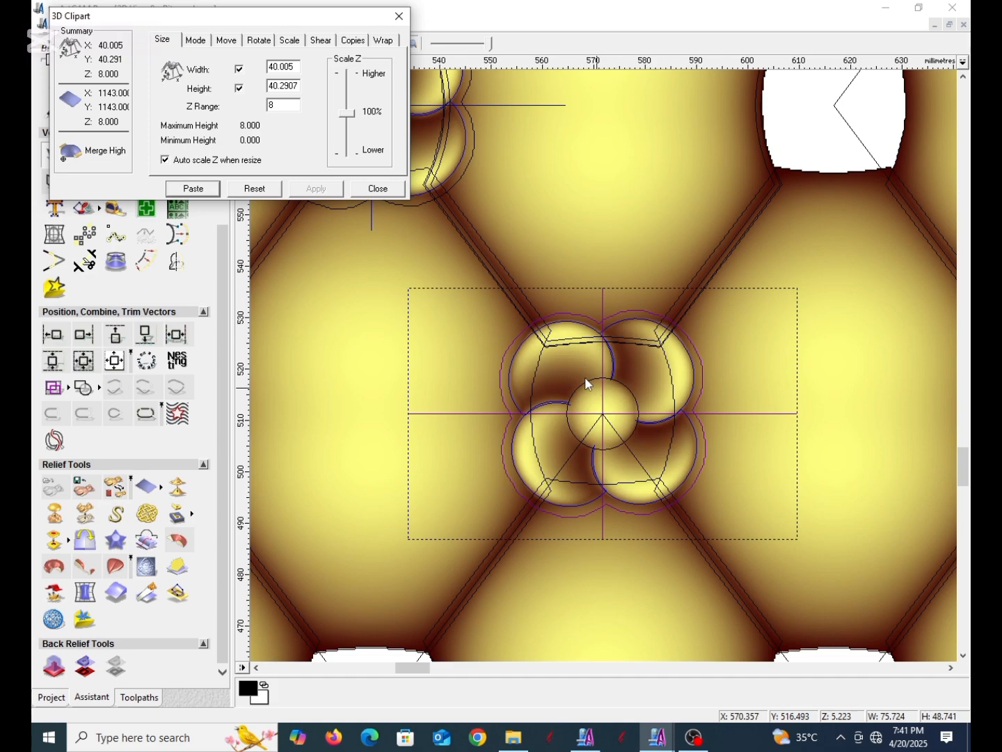
{"action": "scroll", "coordinate": [592, 379], "scroll_direction": "up", "scroll_amount": 2}
- Move the flower clipart to the empty intersection diagonally down-left, paste its relief on the crossing, and end the clipart pasting
{"action": "scroll", "coordinate": [630, 400], "scroll_direction": "down", "scroll_amount": 4}
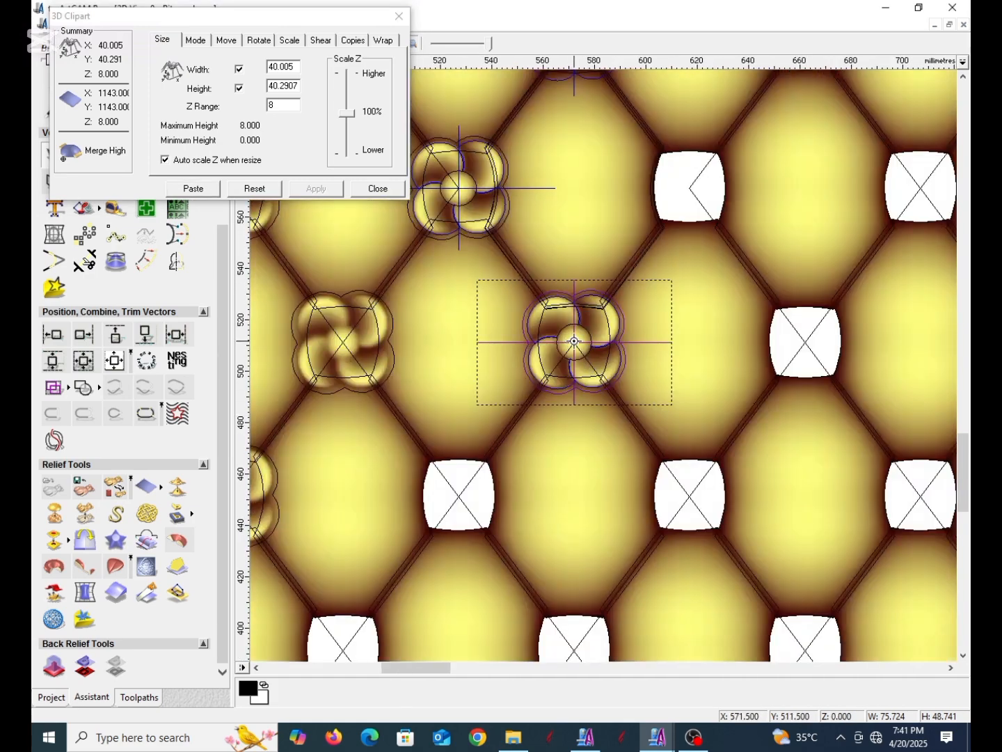
{"action": "left_click", "coordinate": [491, 471]}
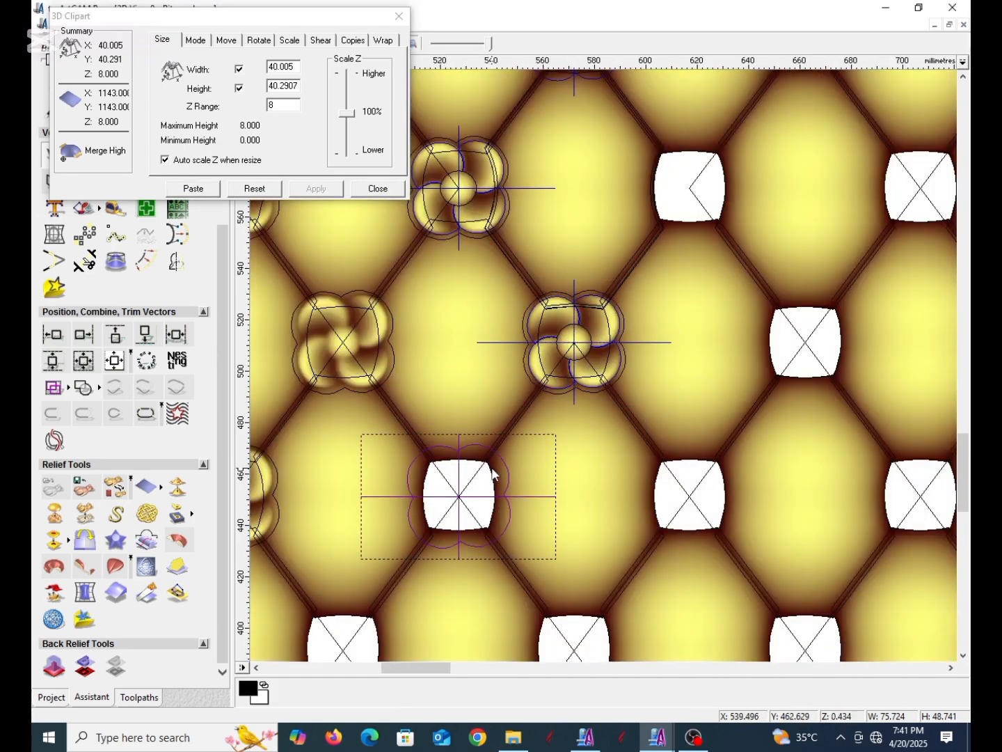
{"action": "scroll", "coordinate": [492, 472], "scroll_direction": "up", "scroll_amount": 2}
{"action": "left_click", "coordinate": [193, 191]}
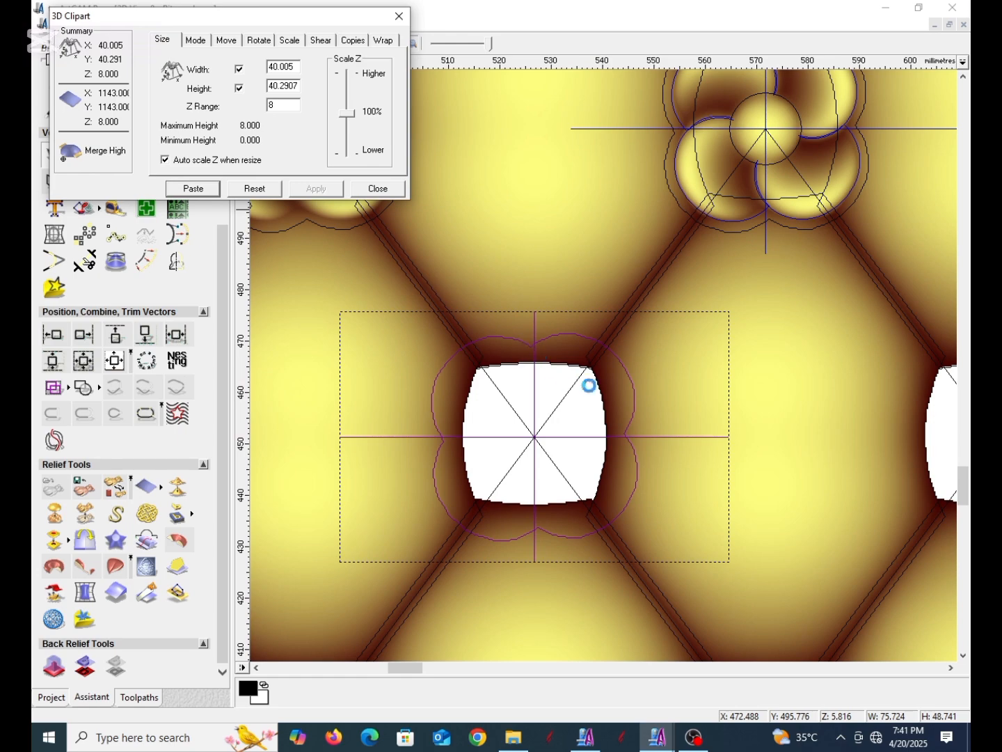
{"action": "left_click", "coordinate": [378, 189]}
{"action": "scroll", "coordinate": [618, 324], "scroll_direction": "down", "scroll_amount": 5}
{"action": "scroll", "coordinate": [618, 325], "scroll_direction": "up", "scroll_amount": 2}
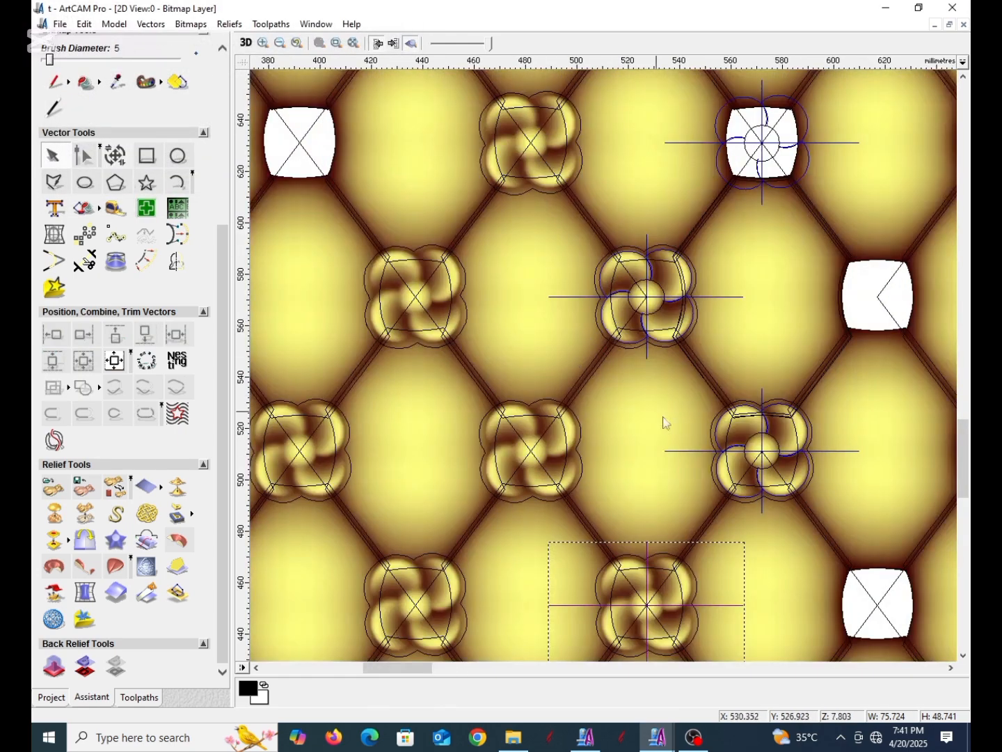
- Examine the pasted flower reliefs in 3D, looking closely at their petals and how they sit between the domes
{"action": "scroll", "coordinate": [664, 423], "scroll_direction": "down", "scroll_amount": 2}
{"action": "left_click", "coordinate": [246, 43]}
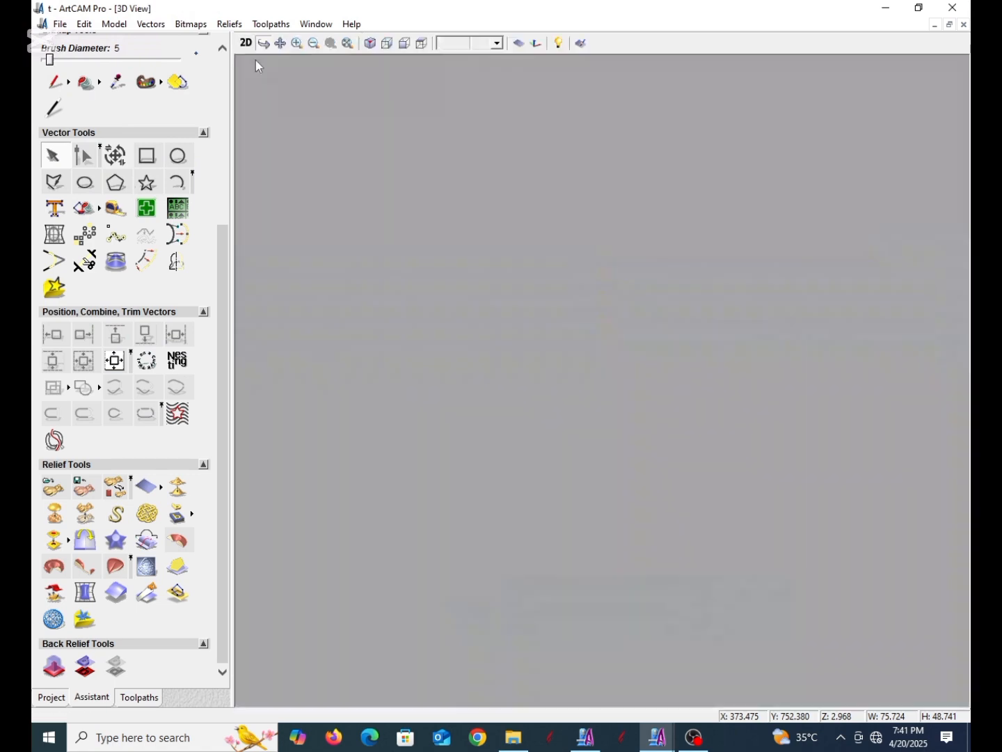
{"action": "scroll", "coordinate": [619, 358], "scroll_direction": "up", "scroll_amount": 3}
{"action": "scroll", "coordinate": [659, 332], "scroll_direction": "down", "scroll_amount": 1}
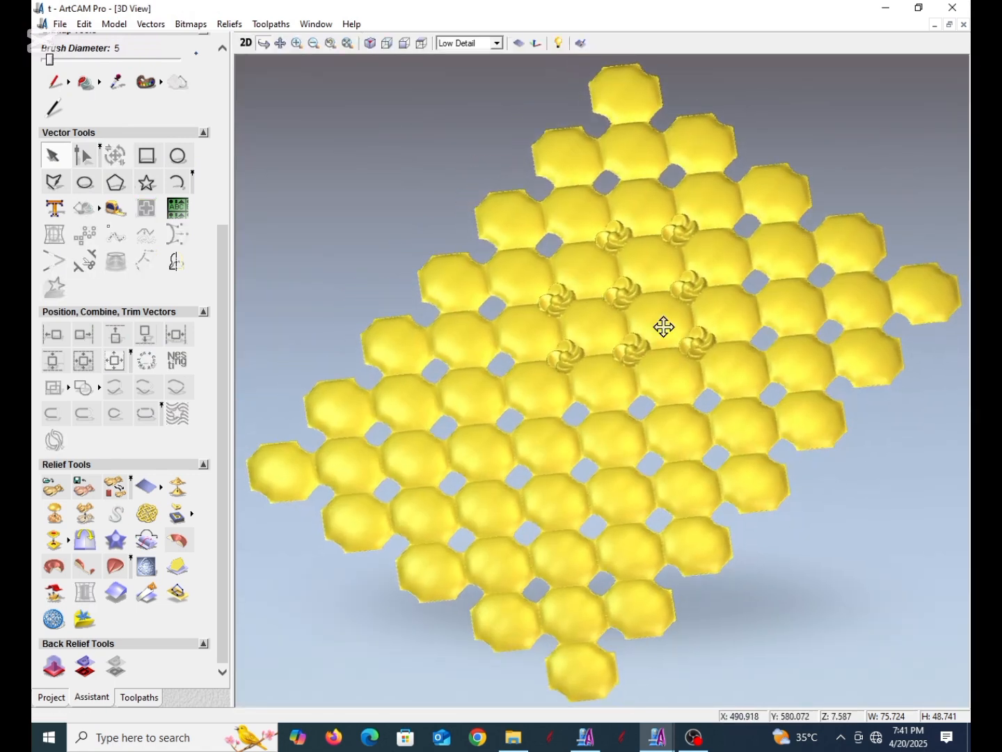
{"action": "scroll", "coordinate": [707, 286], "scroll_direction": "up", "scroll_amount": 6}
{"action": "scroll", "coordinate": [767, 264], "scroll_direction": "down", "scroll_amount": 2}
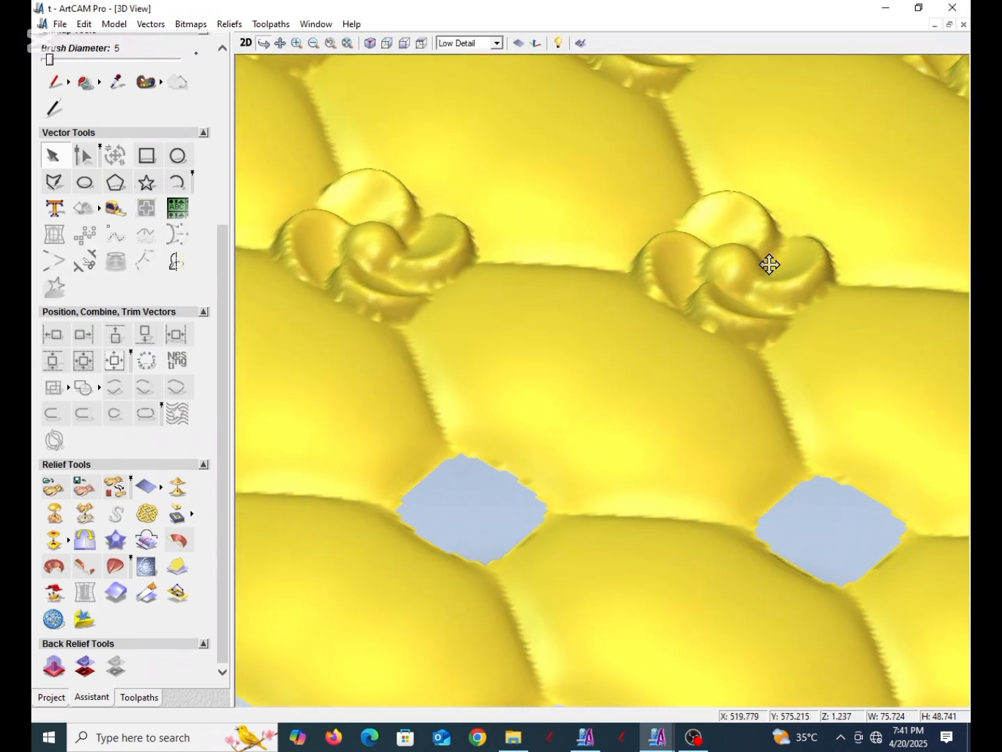
{"action": "scroll", "coordinate": [765, 266], "scroll_direction": "up", "scroll_amount": 3}
{"action": "left_click_drag", "start_coordinate": [765, 266], "coordinate": [733, 272]}
{"action": "scroll", "coordinate": [620, 314], "scroll_direction": "down", "scroll_amount": 2}
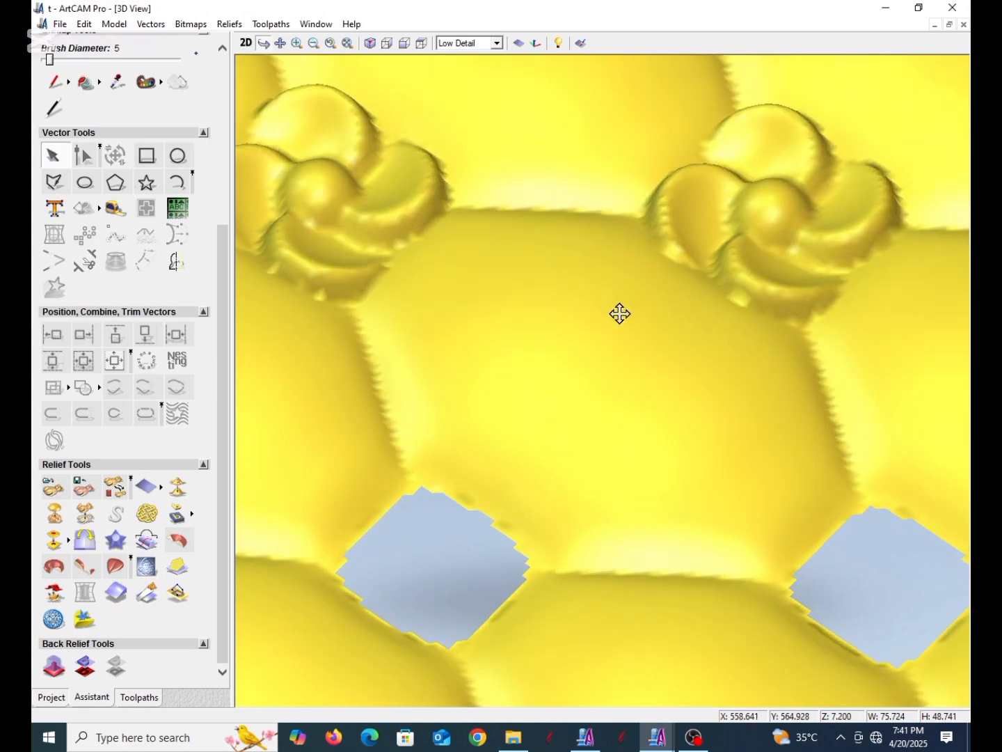
- Examine the flowers' height against the domes from a low angle, and their arrangement across the lattice from above
{"action": "left_click_drag", "start_coordinate": [619, 313], "coordinate": [636, 118]}
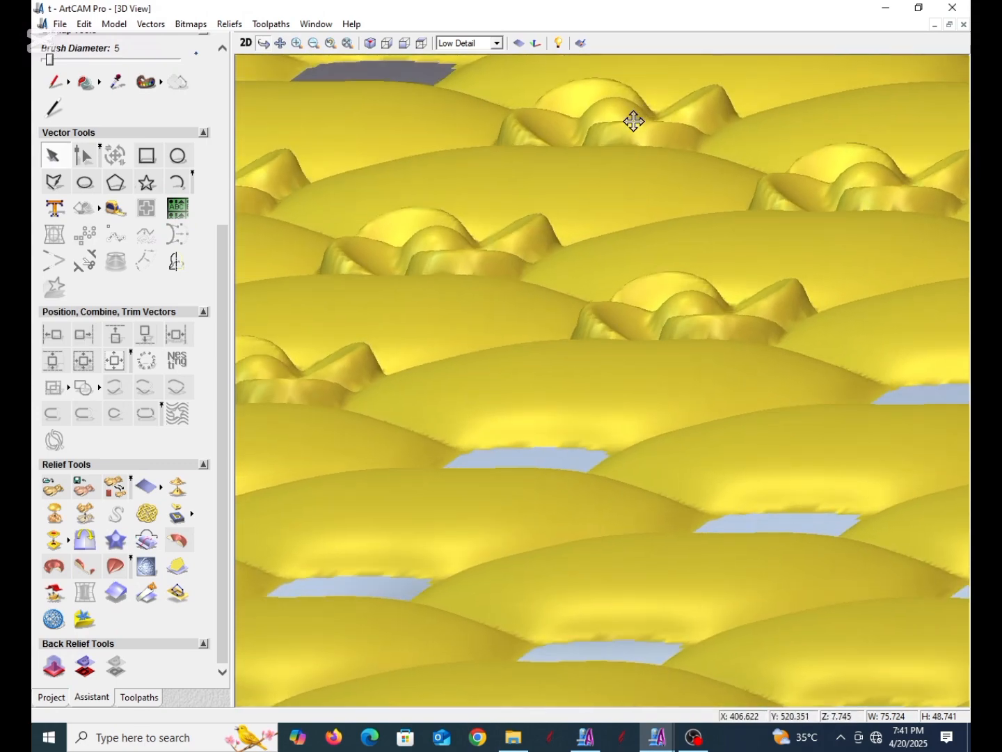
{"action": "scroll", "coordinate": [714, 258], "scroll_direction": "down", "scroll_amount": 2}
{"action": "left_click_drag", "start_coordinate": [713, 257], "coordinate": [768, 348]}
{"action": "scroll", "coordinate": [787, 284], "scroll_direction": "up", "scroll_amount": 2}
{"action": "left_click_drag", "start_coordinate": [788, 284], "coordinate": [802, 264]}
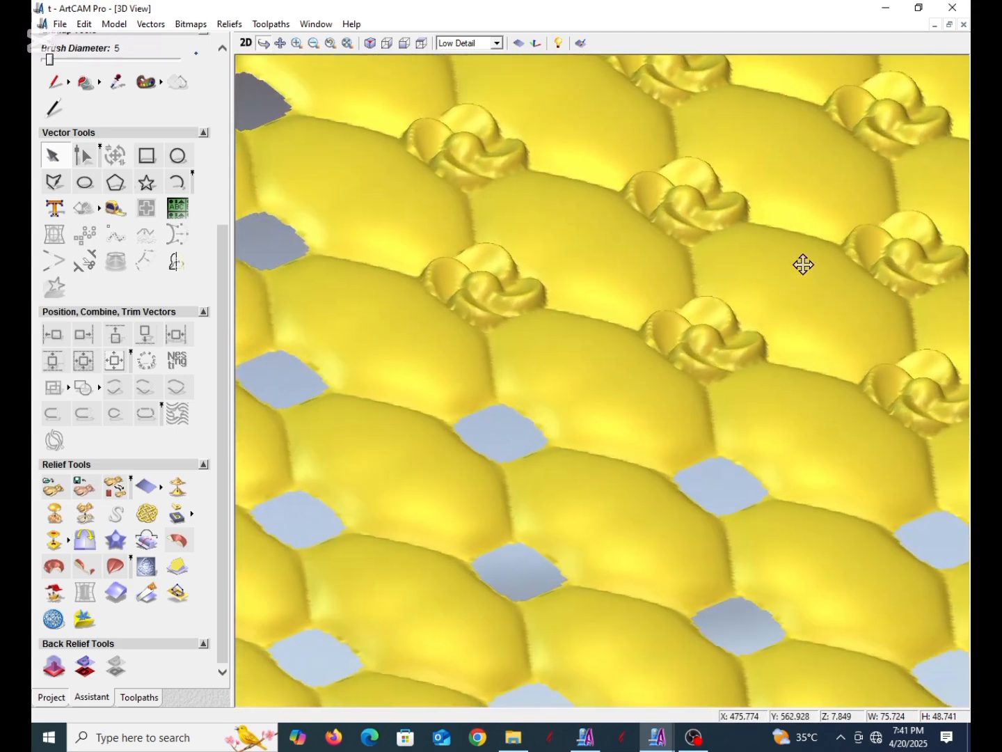
{"action": "scroll", "coordinate": [821, 311], "scroll_direction": "down", "scroll_amount": 2}
{"action": "scroll", "coordinate": [803, 282], "scroll_direction": "up", "scroll_amount": 2}
{"action": "scroll", "coordinate": [746, 334], "scroll_direction": "up", "scroll_amount": 2}
{"action": "left_click_drag", "start_coordinate": [746, 335], "coordinate": [838, 369]}
{"action": "scroll", "coordinate": [650, 181], "scroll_direction": "up", "scroll_amount": 2}
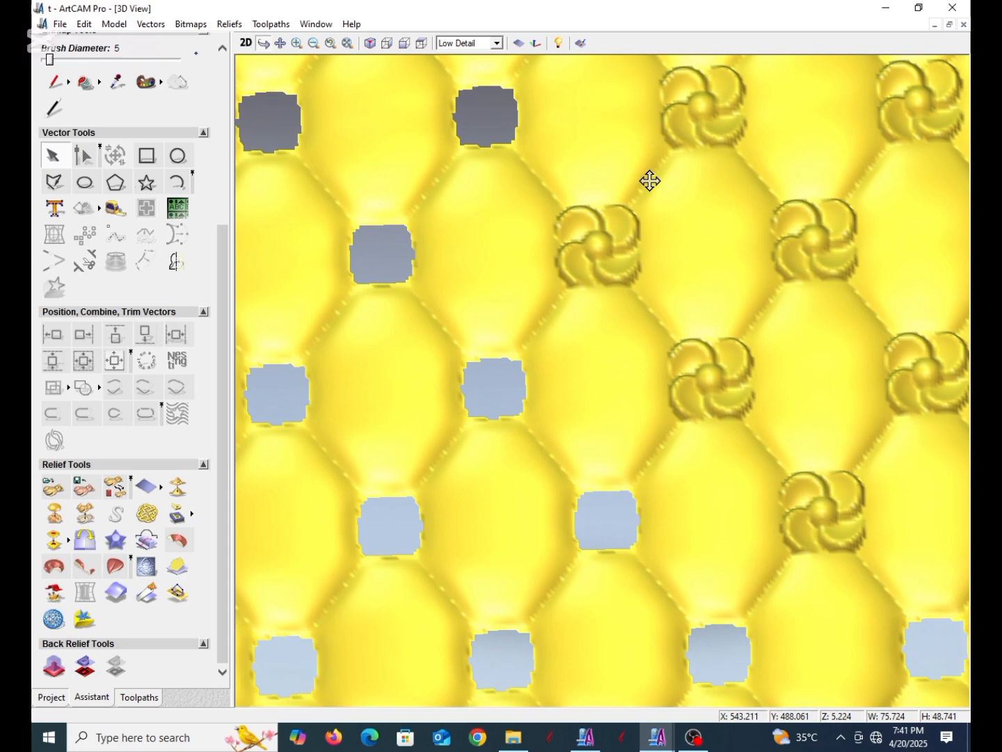
{"action": "left_click", "coordinate": [281, 43]}
{"action": "left_click_drag", "start_coordinate": [648, 300], "coordinate": [493, 334]}
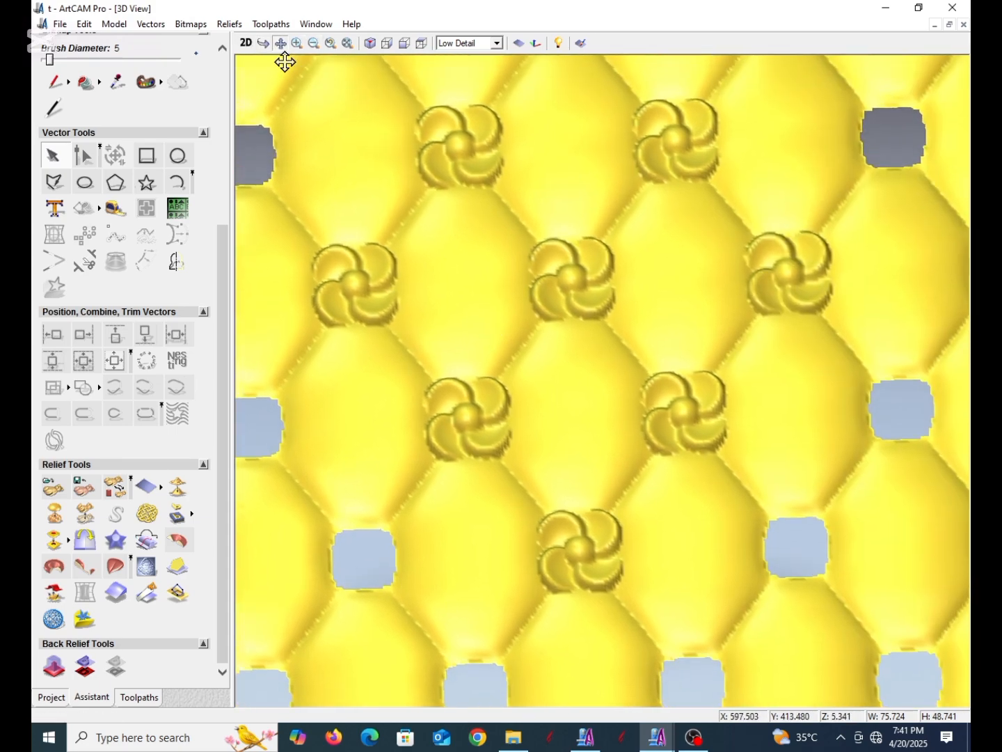
{"action": "scroll", "coordinate": [606, 328], "scroll_direction": "down", "scroll_amount": 2}
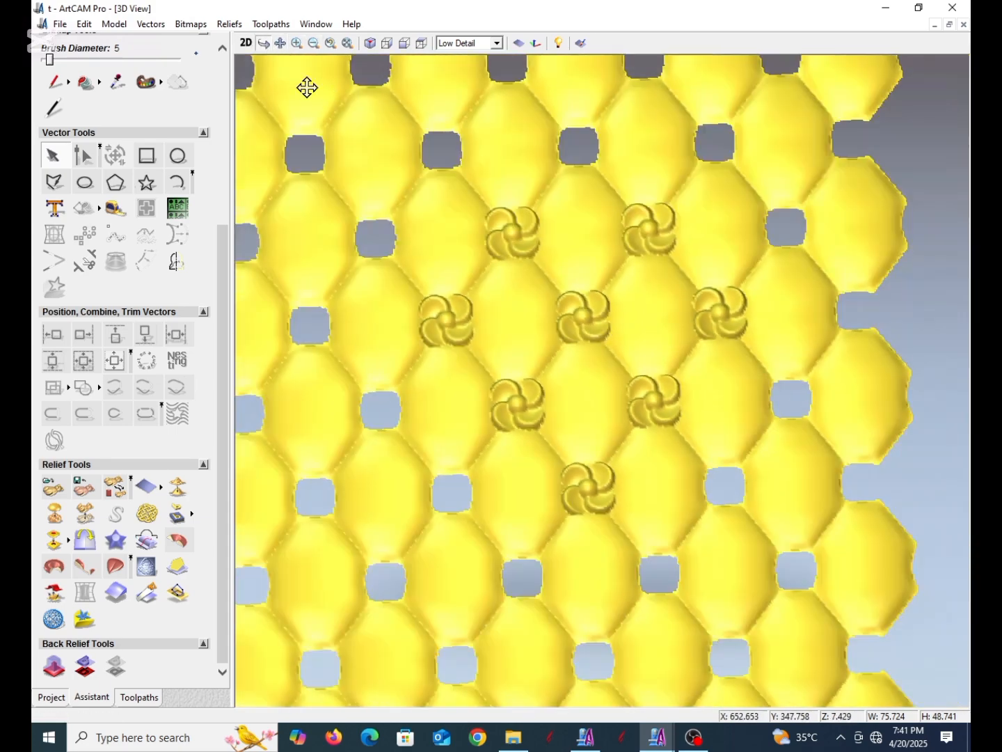
- Return to the 2D view, check the whole lattice, and save the model t.art
{"action": "left_click", "coordinate": [246, 43]}
{"action": "scroll", "coordinate": [555, 328], "scroll_direction": "up", "scroll_amount": 2}
{"action": "scroll", "coordinate": [555, 329], "scroll_direction": "down", "scroll_amount": 4}
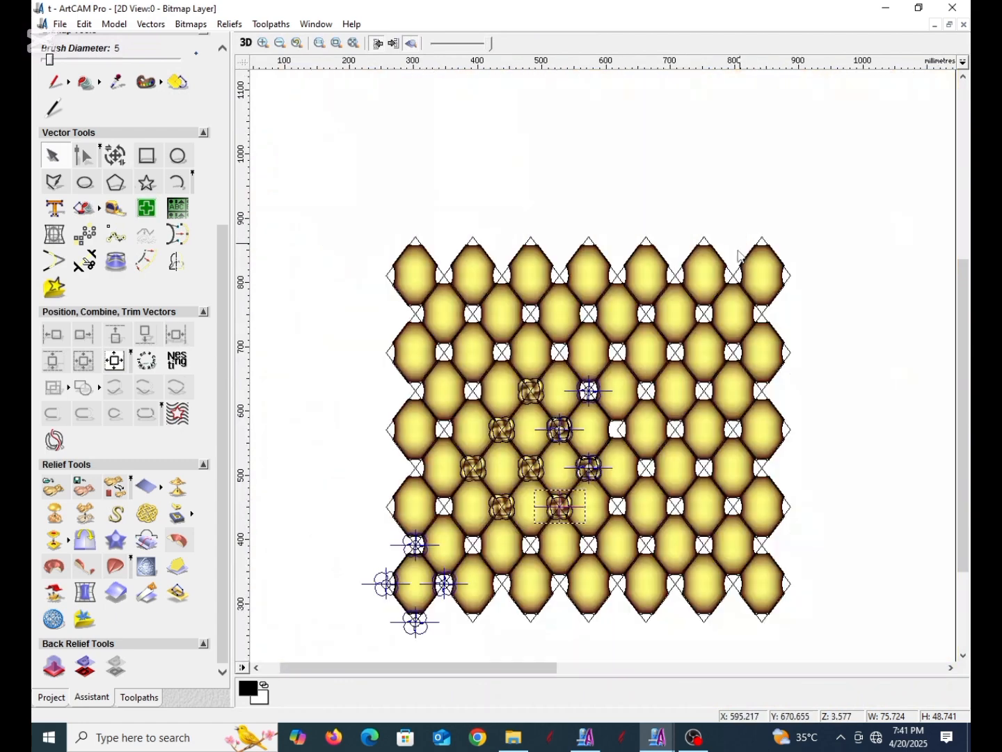
{"action": "scroll", "coordinate": [672, 364], "scroll_direction": "up", "scroll_amount": 2}
{"action": "scroll", "coordinate": [683, 389], "scroll_direction": "down", "scroll_amount": 2}
{"action": "key", "text": "ctrl+s"}
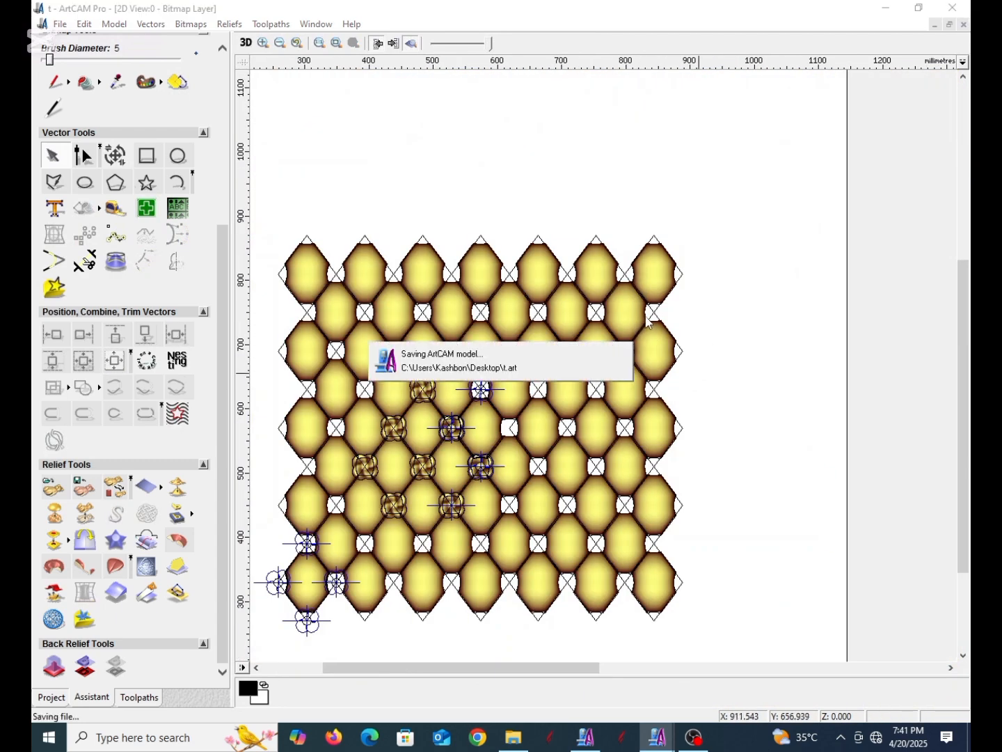
{"action": "scroll", "coordinate": [515, 380], "scroll_direction": "up", "scroll_amount": 2}
{"action": "scroll", "coordinate": [699, 312], "scroll_direction": "down", "scroll_amount": 2}
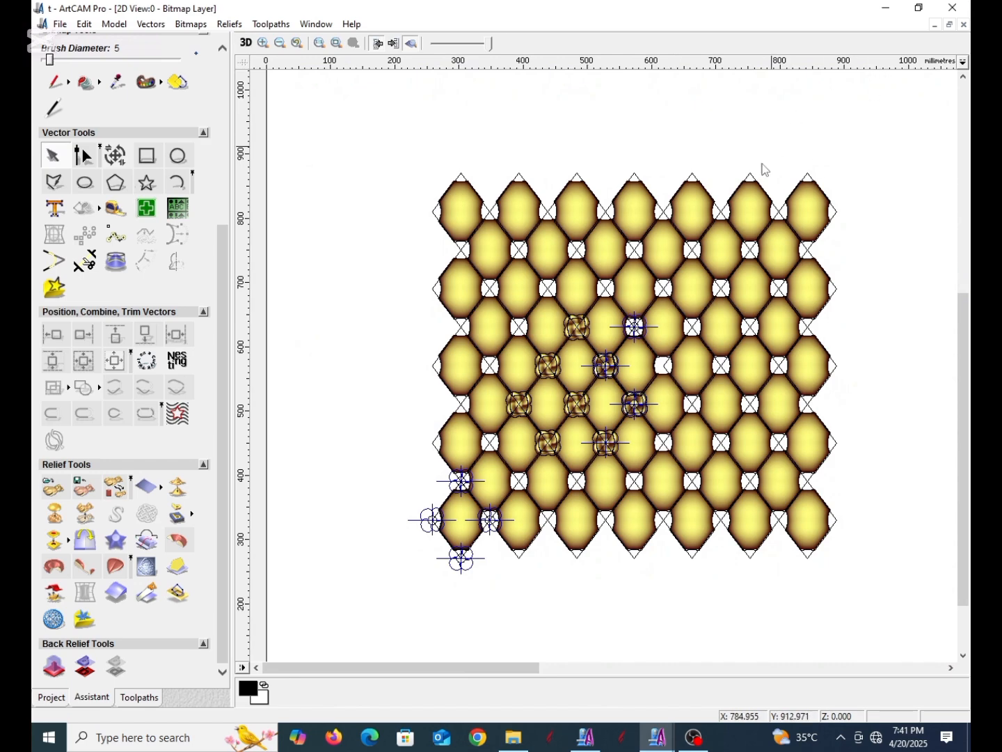